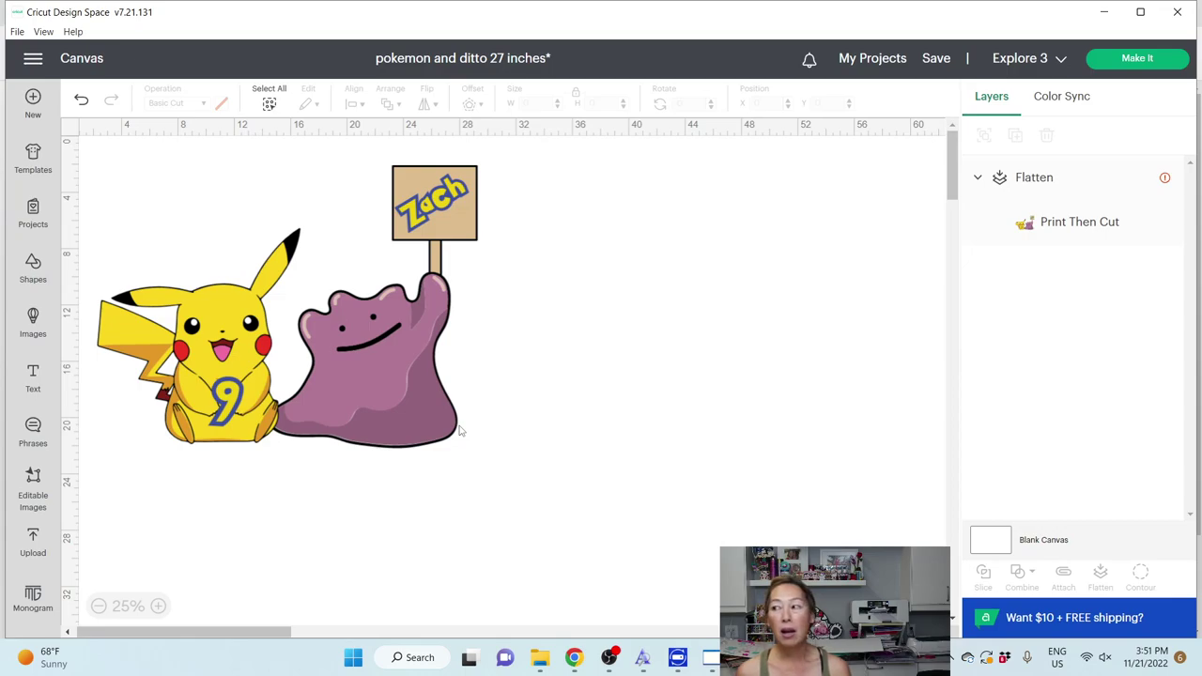
Step: Open the full library of uploaded images and select the Pikachu image
{"action": "left_click", "coordinate": [318, 402]}
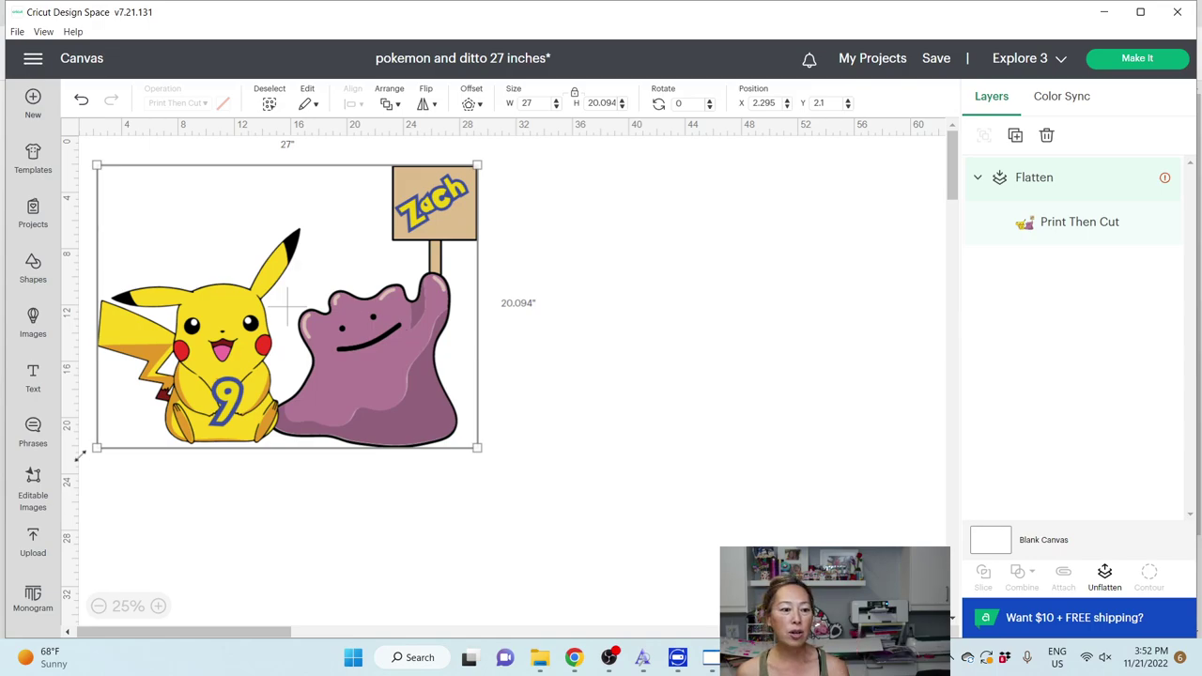
{"action": "left_click", "coordinate": [33, 545]}
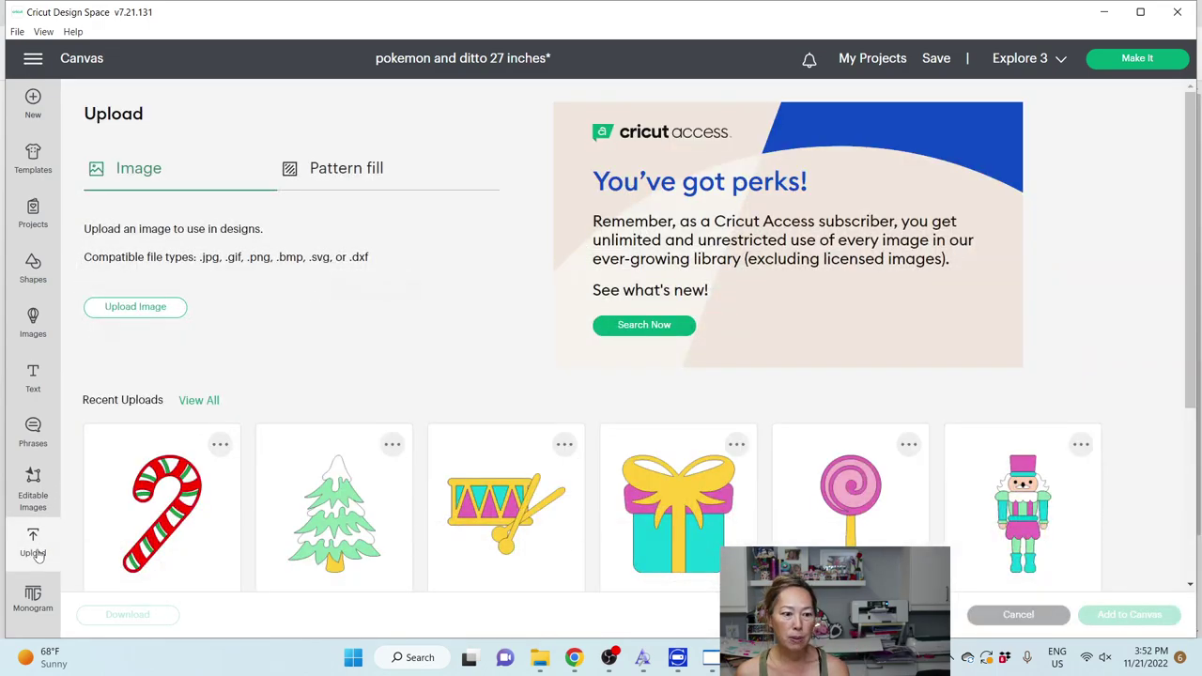
{"action": "scroll", "coordinate": [310, 282], "scroll_direction": "down", "scroll_amount": 3}
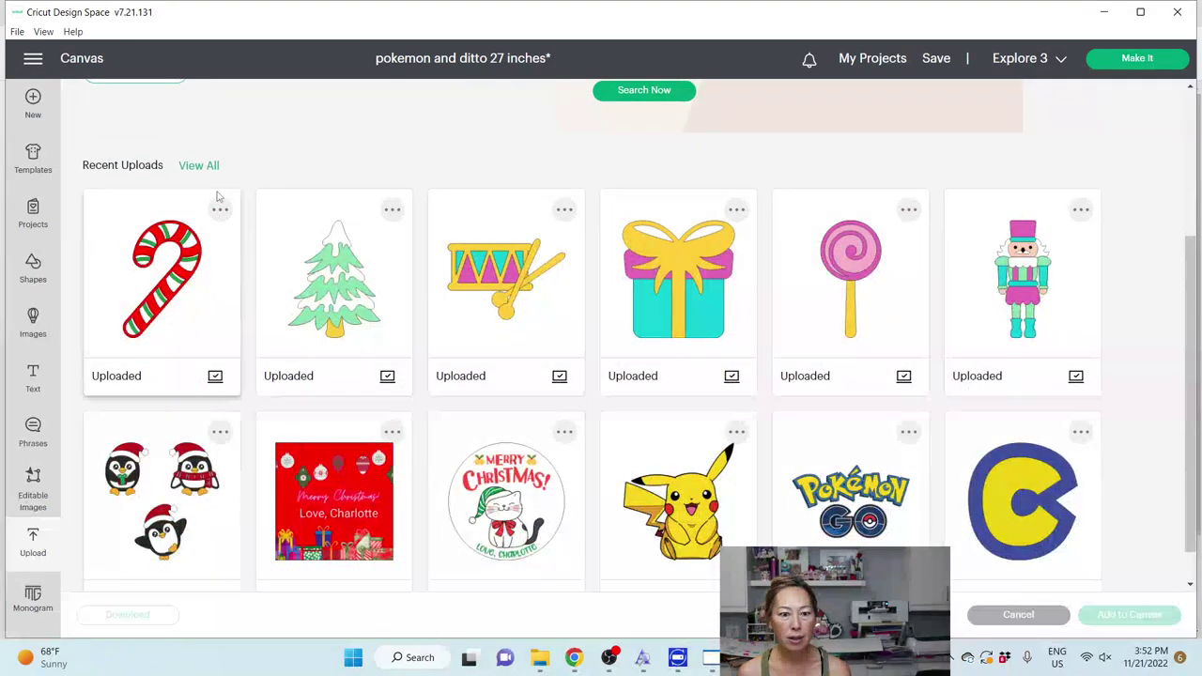
{"action": "left_click", "coordinate": [662, 484]}
{"action": "scroll", "coordinate": [666, 479], "scroll_direction": "down", "scroll_amount": 1}
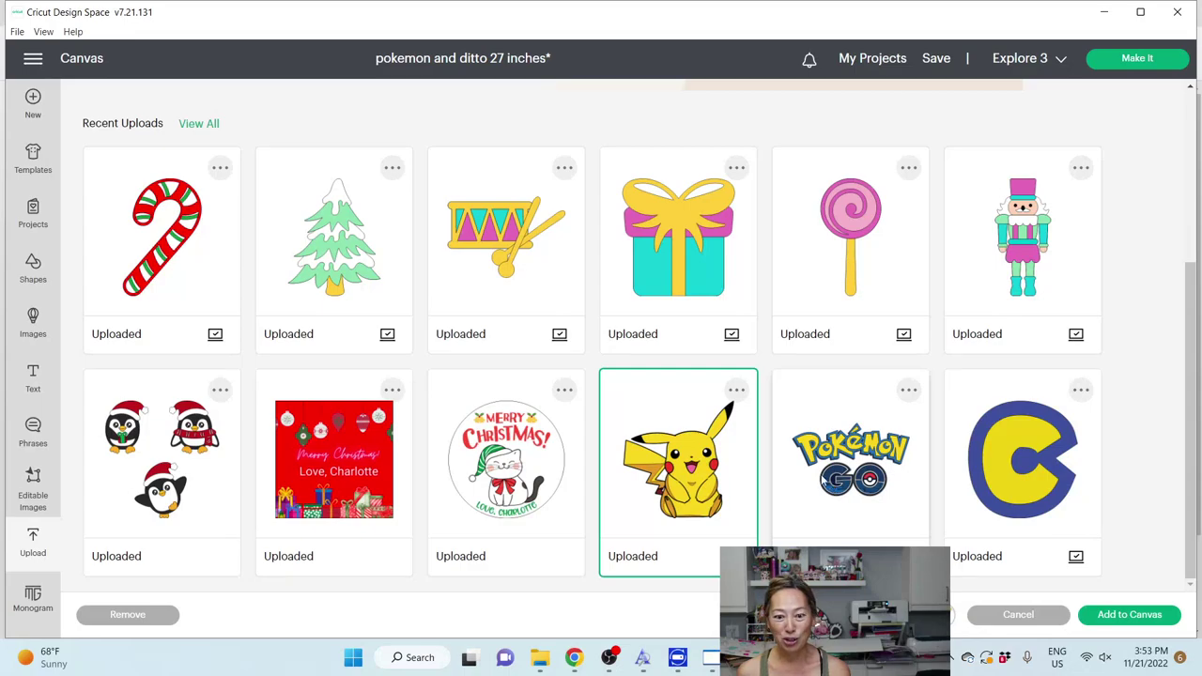
{"action": "left_click", "coordinate": [206, 125]}
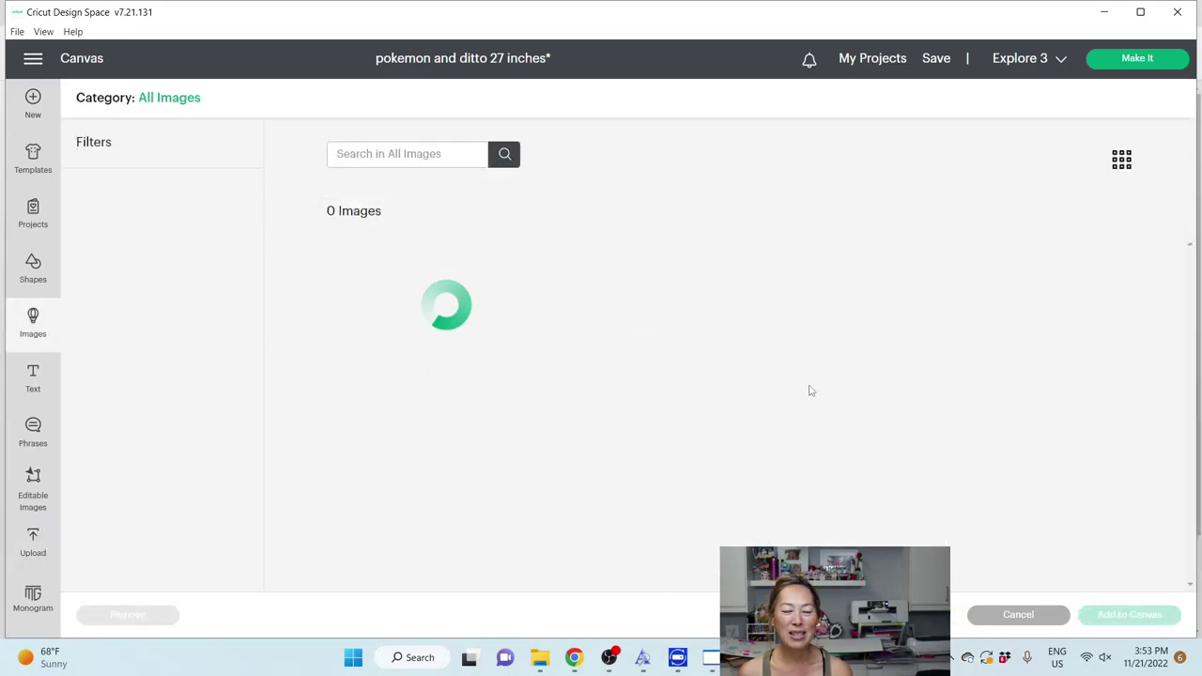
{"action": "scroll", "coordinate": [627, 361], "scroll_direction": "down", "scroll_amount": 5}
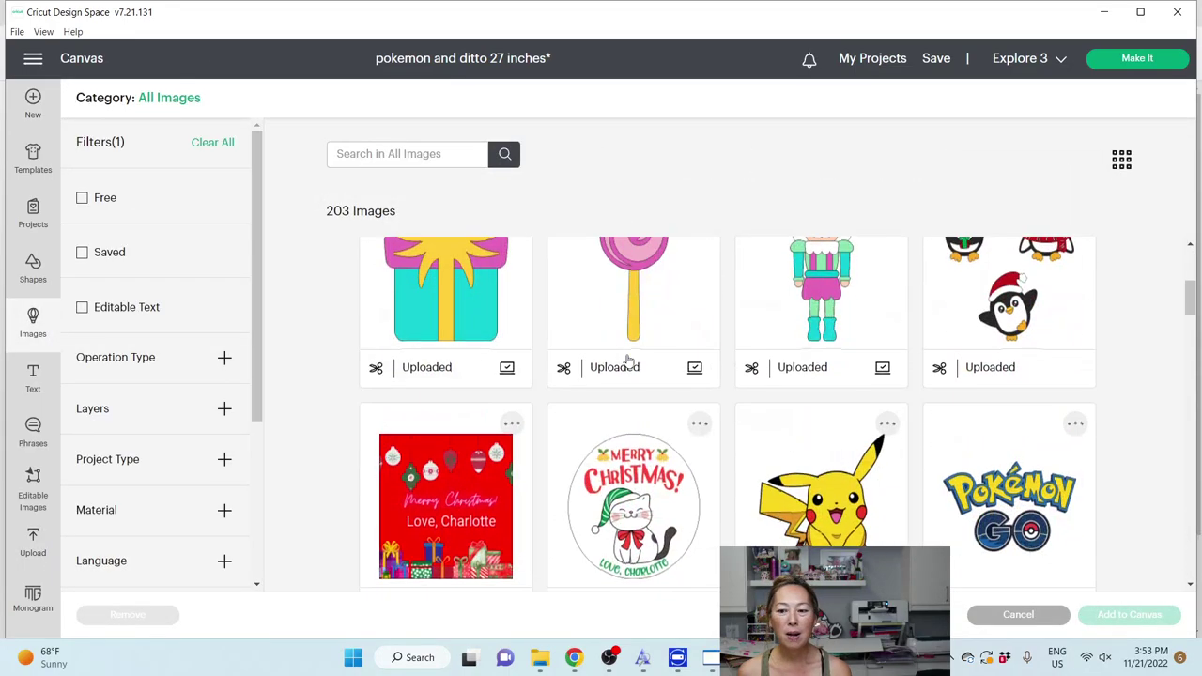
{"action": "scroll", "coordinate": [883, 369], "scroll_direction": "up", "scroll_amount": 2}
{"action": "left_click", "coordinate": [883, 369]}
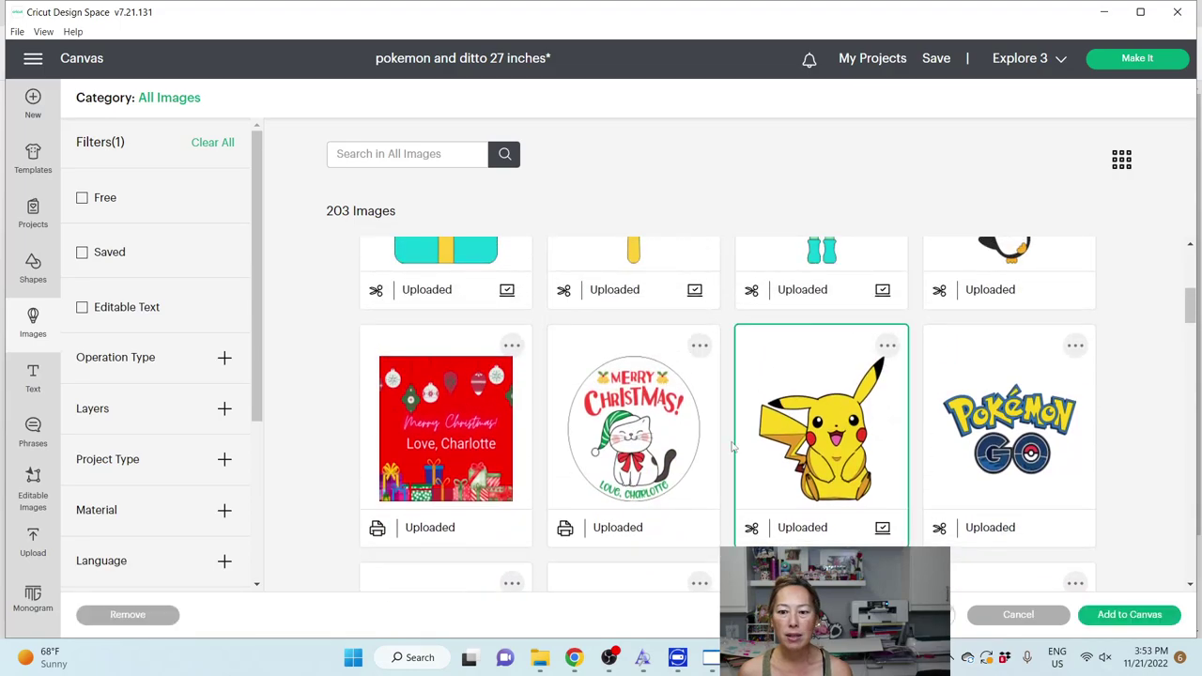
Step: Add the Ditto image with the "I can be whatever that you want" sign to the image selection
{"action": "scroll", "coordinate": [751, 413], "scroll_direction": "down", "scroll_amount": 3}
{"action": "scroll", "coordinate": [672, 442], "scroll_direction": "down", "scroll_amount": 2}
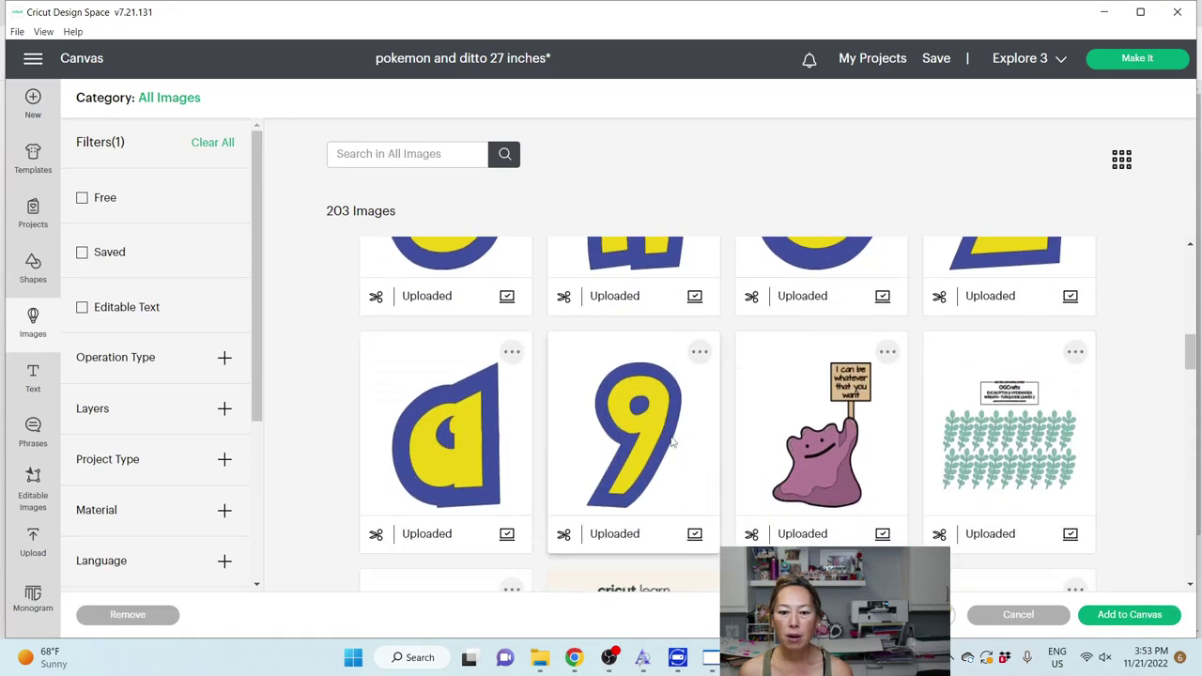
{"action": "scroll", "coordinate": [671, 441], "scroll_direction": "up", "scroll_amount": 1}
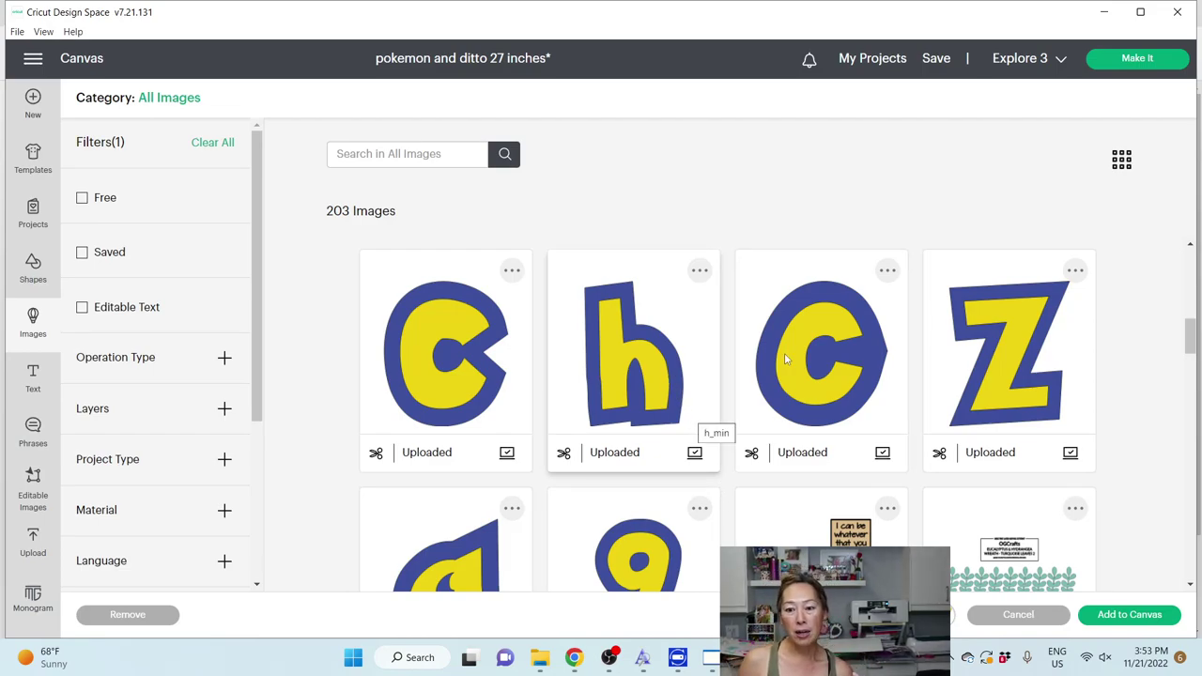
{"action": "scroll", "coordinate": [798, 386], "scroll_direction": "down", "scroll_amount": 2}
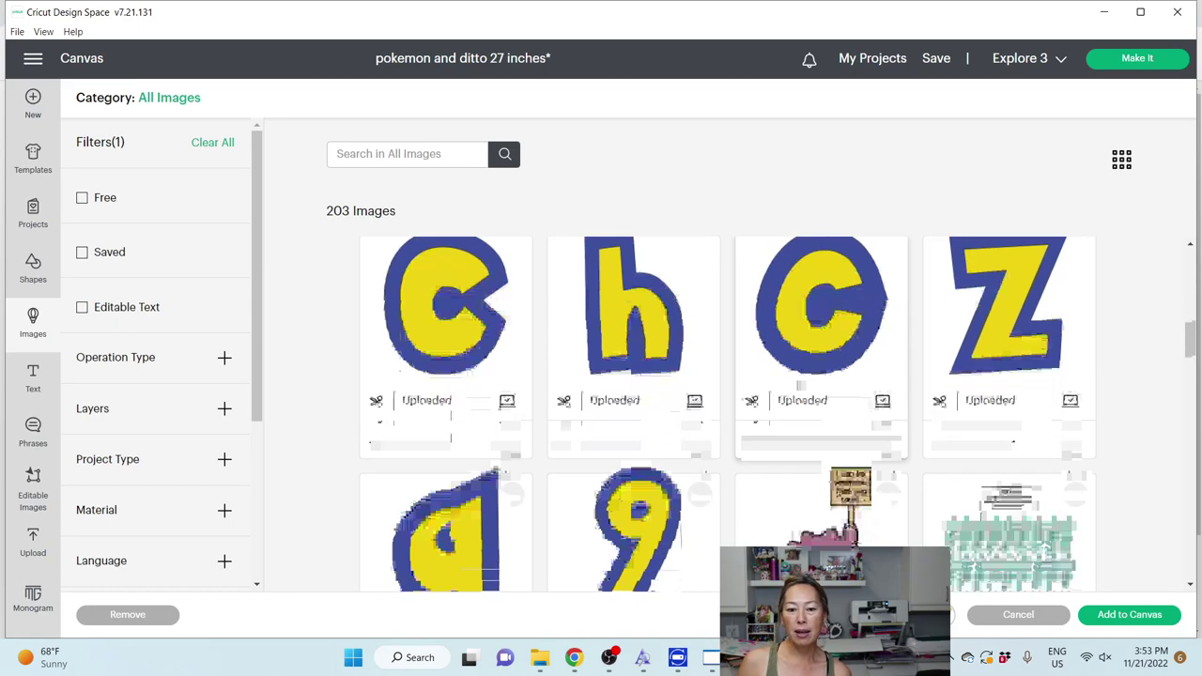
{"action": "left_click", "coordinate": [799, 385]}
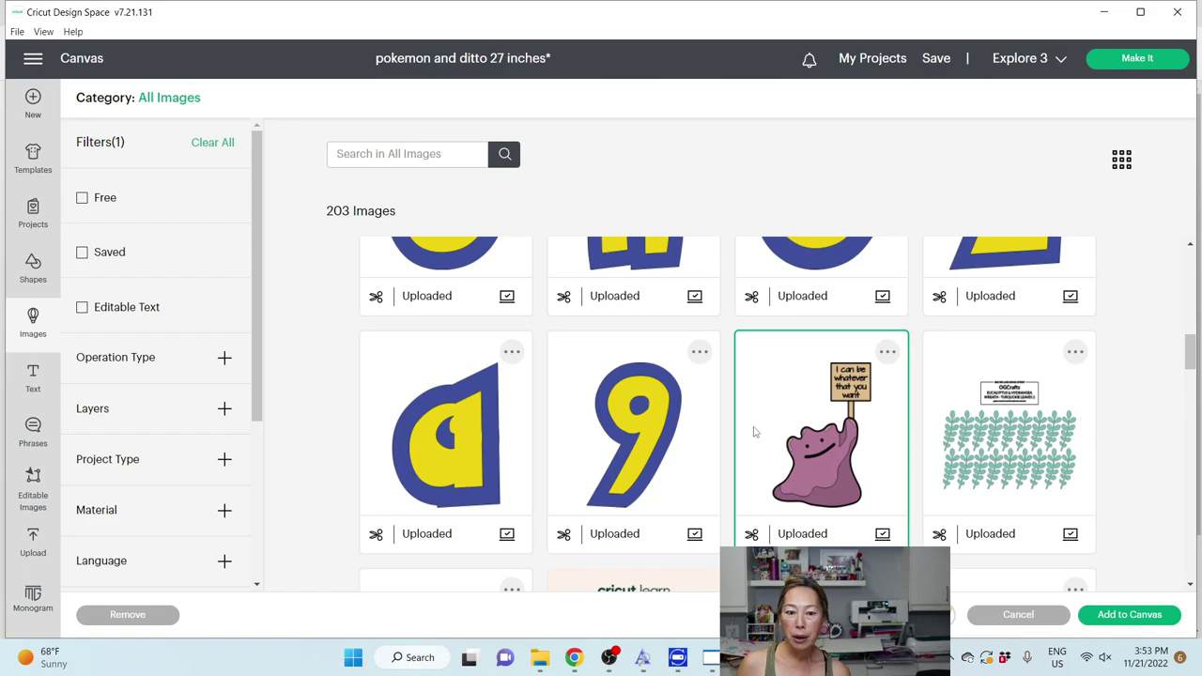
Step: Also select the lowercase h, lowercase c, capital Z, lowercase a and 9 images, and insert all selected images onto the canvas
{"action": "scroll", "coordinate": [753, 432], "scroll_direction": "up", "scroll_amount": 4}
{"action": "left_click", "coordinate": [488, 512]}
{"action": "left_click", "coordinate": [639, 502]}
{"action": "left_click", "coordinate": [747, 501]}
{"action": "left_click", "coordinate": [970, 498]}
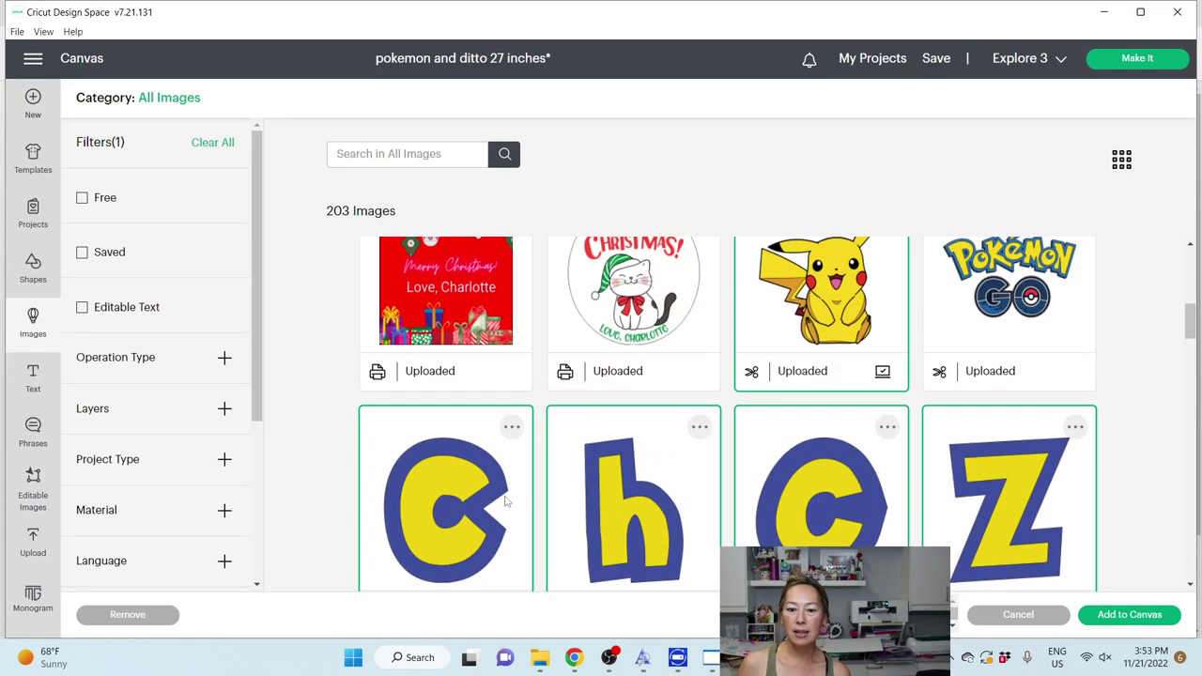
{"action": "scroll", "coordinate": [506, 500], "scroll_direction": "down", "scroll_amount": 3}
{"action": "left_click", "coordinate": [478, 349]}
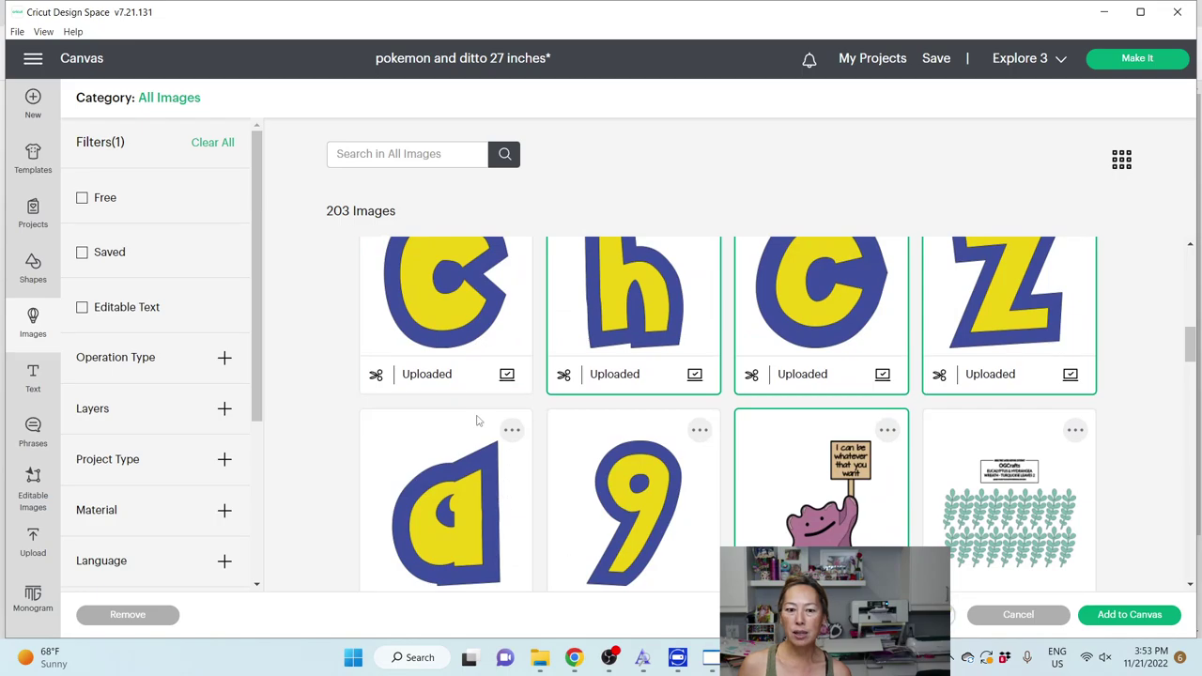
{"action": "left_click", "coordinate": [485, 489]}
{"action": "left_click", "coordinate": [647, 516]}
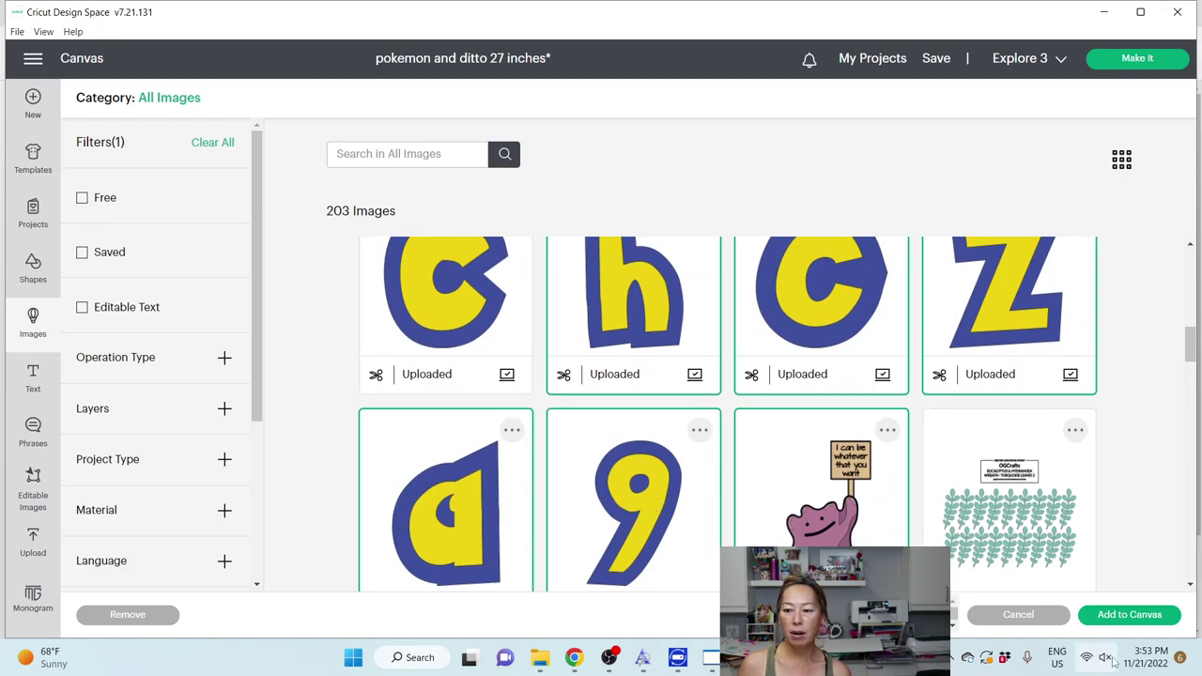
{"action": "left_click", "coordinate": [1118, 620]}
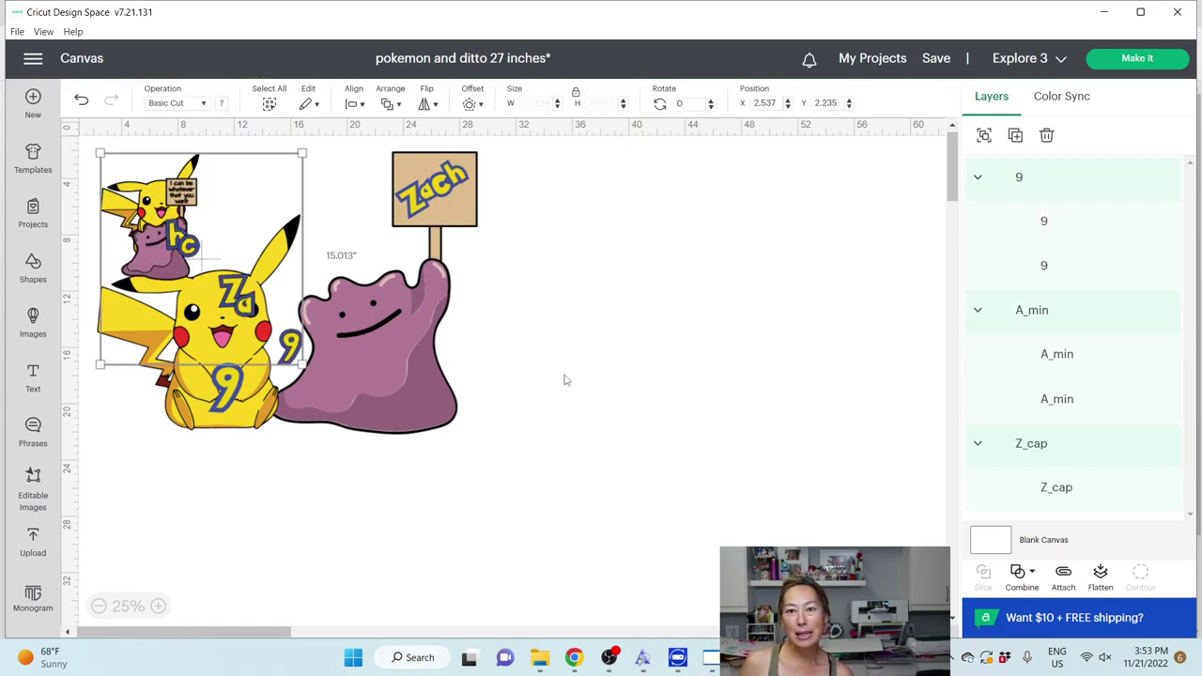
Step: Move the inserted images to the empty area beside the existing design and position Pikachu separately below the letters
{"action": "left_click_drag", "start_coordinate": [165, 237], "coordinate": [652, 547]}
{"action": "left_click", "coordinate": [817, 392]}
{"action": "left_click_drag", "start_coordinate": [556, 233], "coordinate": [489, 512]}
{"action": "left_click_drag", "start_coordinate": [528, 555], "coordinate": [556, 489]}
Step: Enlarge the new Ditto to about 11.8 × 15.9 inches and place it beside the new Pikachu
{"action": "left_click_drag", "start_coordinate": [701, 569], "coordinate": [780, 646]}
{"action": "left_click_drag", "start_coordinate": [747, 573], "coordinate": [722, 496]}
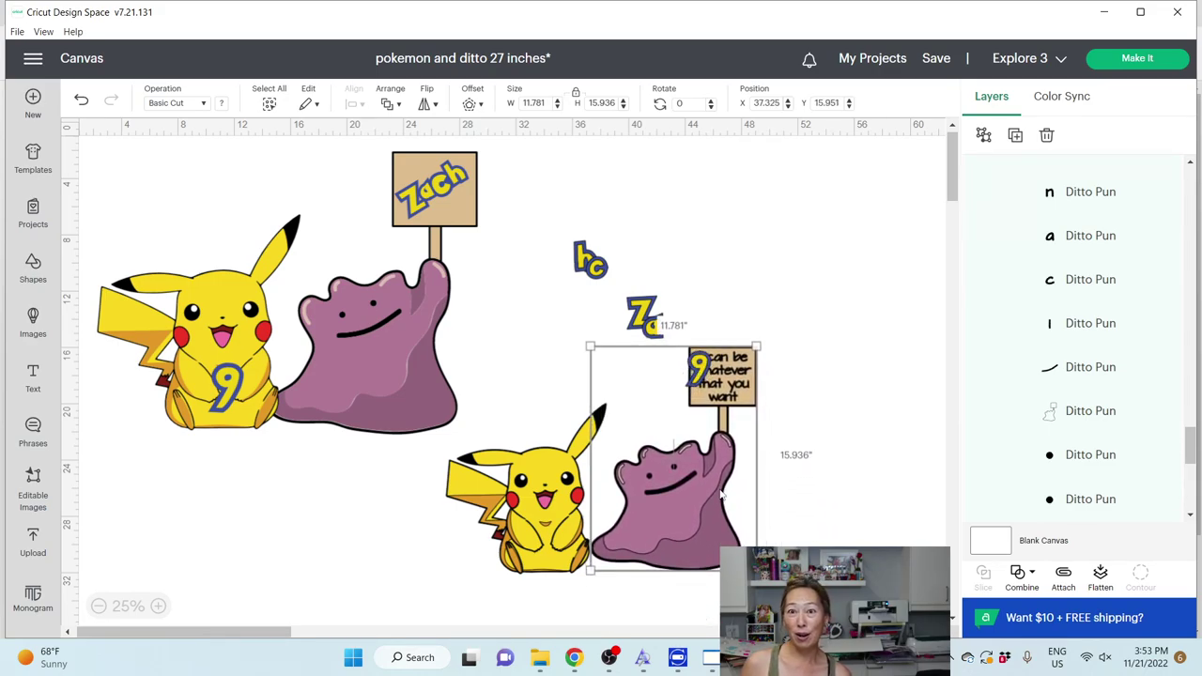
{"action": "left_click", "coordinate": [855, 459]}
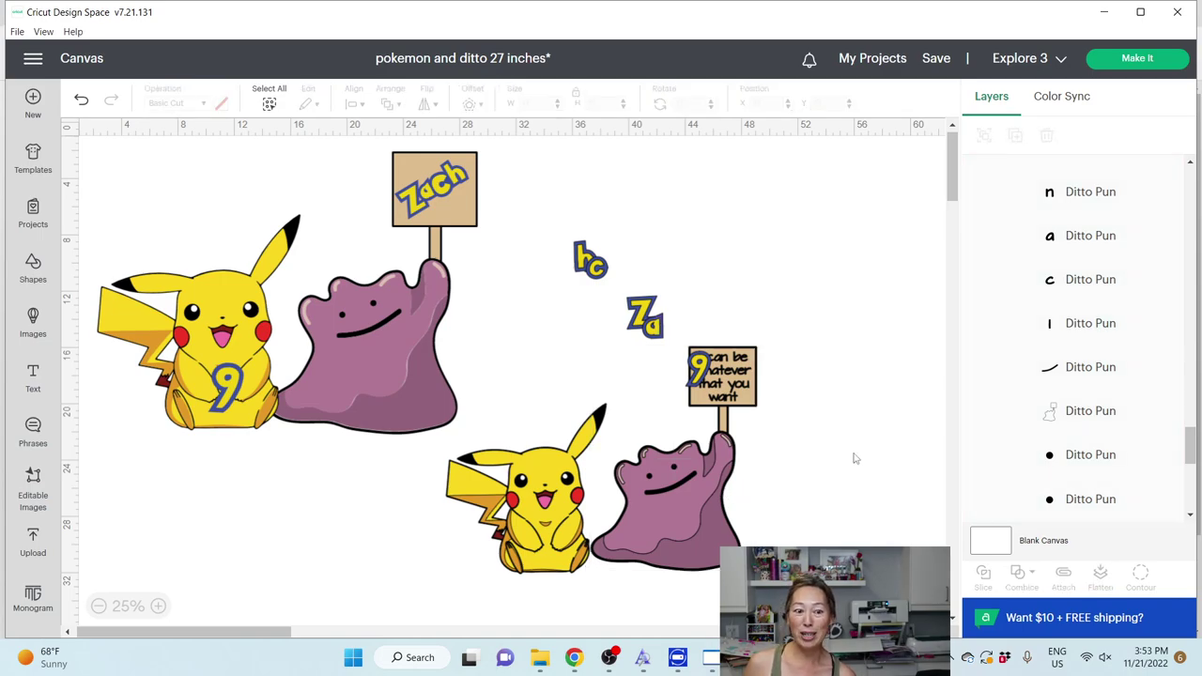
Step: Nudge the new Ditto closer to Pikachu and place the loose 9 on the new Pikachu's belly
{"action": "left_click_drag", "start_coordinate": [653, 513], "coordinate": [648, 513]}
{"action": "left_click", "coordinate": [775, 305]}
{"action": "left_click_drag", "start_coordinate": [711, 369], "coordinate": [758, 248]}
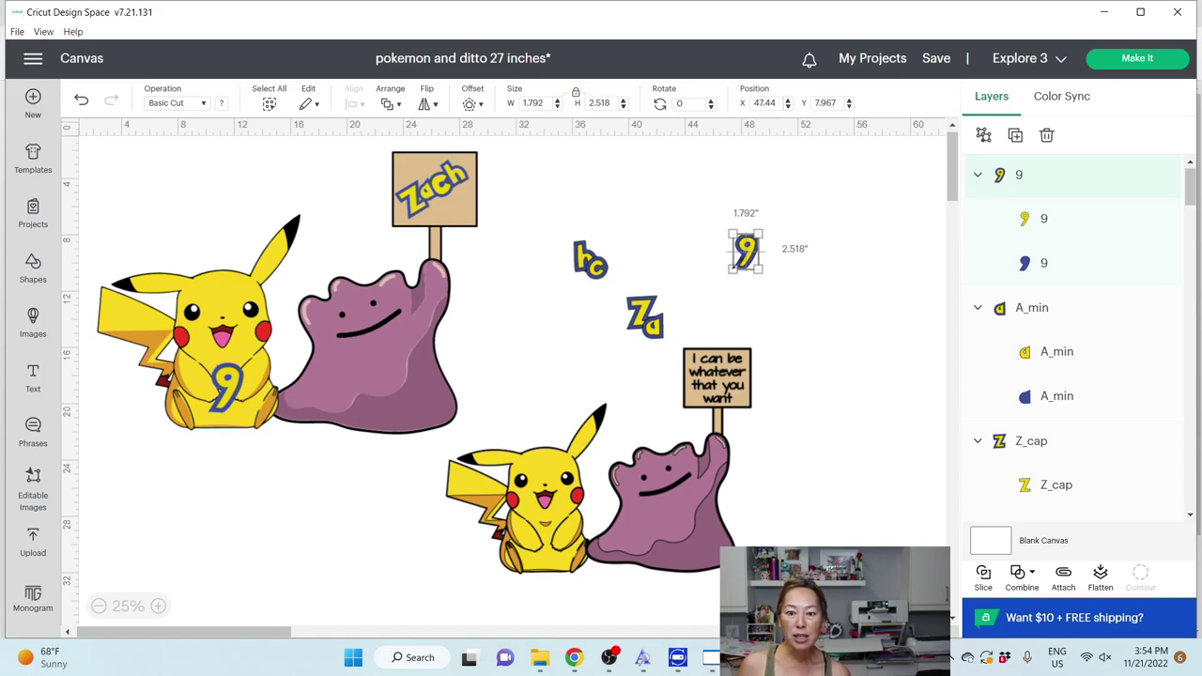
{"action": "left_click_drag", "start_coordinate": [752, 256], "coordinate": [550, 541]}
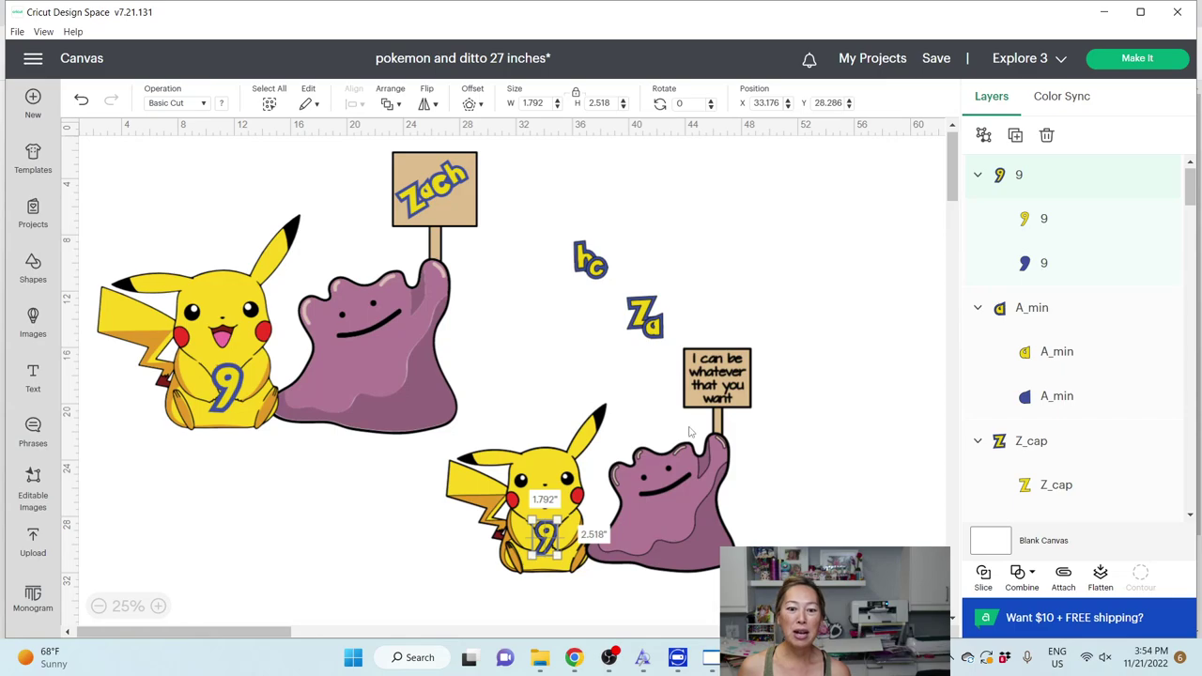
Step: Delete the small tan letter-fill pieces from the sign group of the new Ditto
{"action": "left_click", "coordinate": [728, 386]}
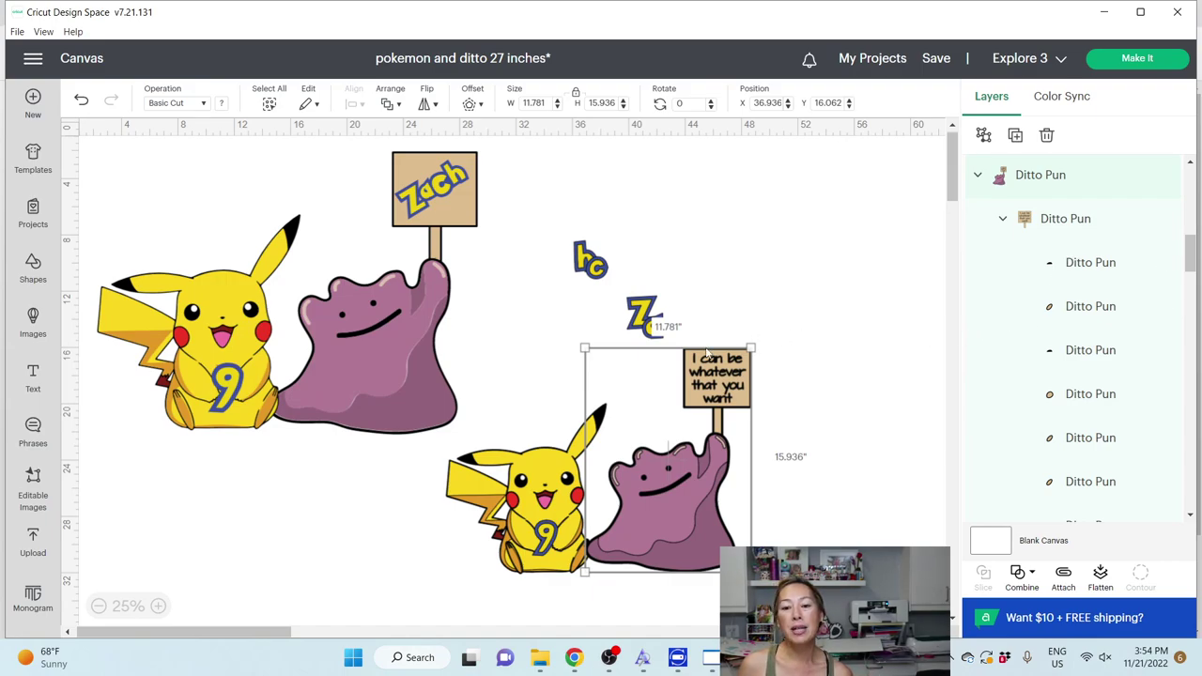
{"action": "left_click", "coordinate": [1093, 270]}
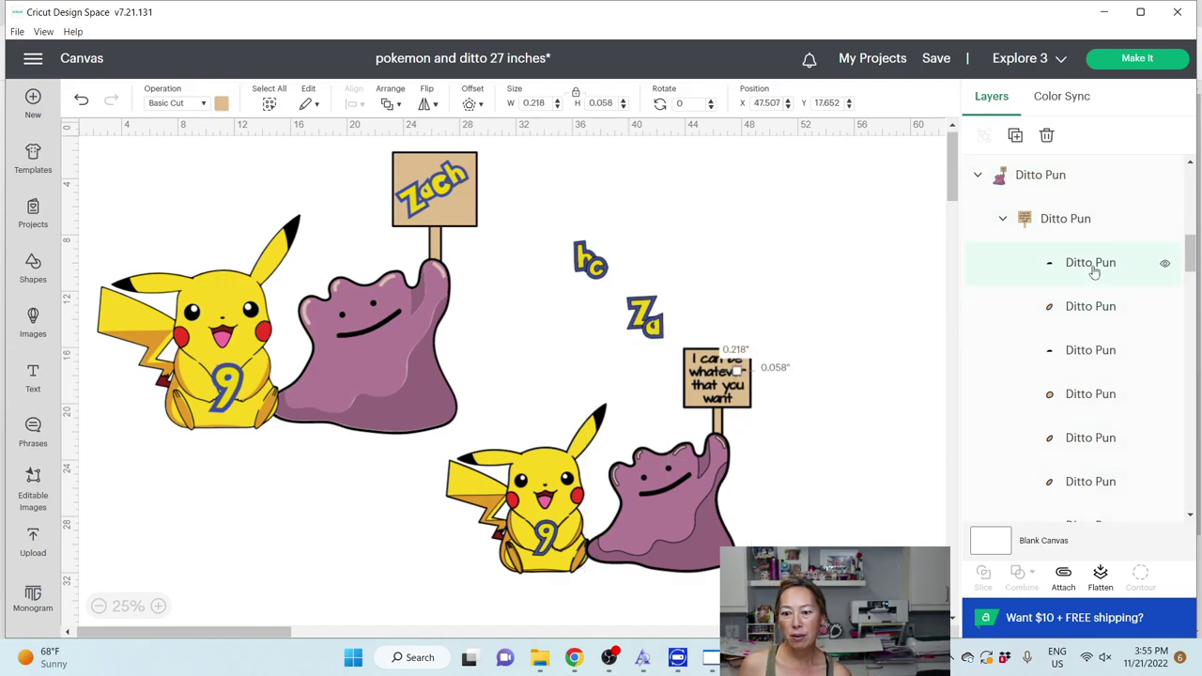
{"action": "left_click", "coordinate": [1087, 306]}
{"action": "left_click", "coordinate": [1080, 274]}
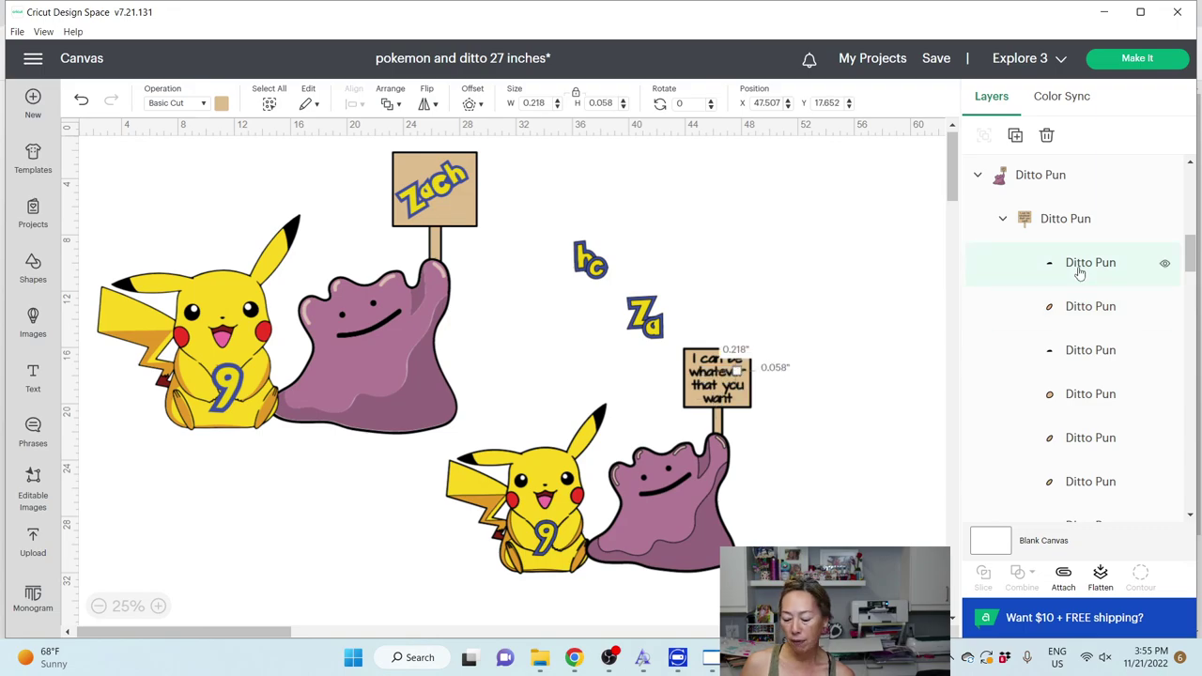
{"action": "left_click", "coordinate": [1074, 304]}
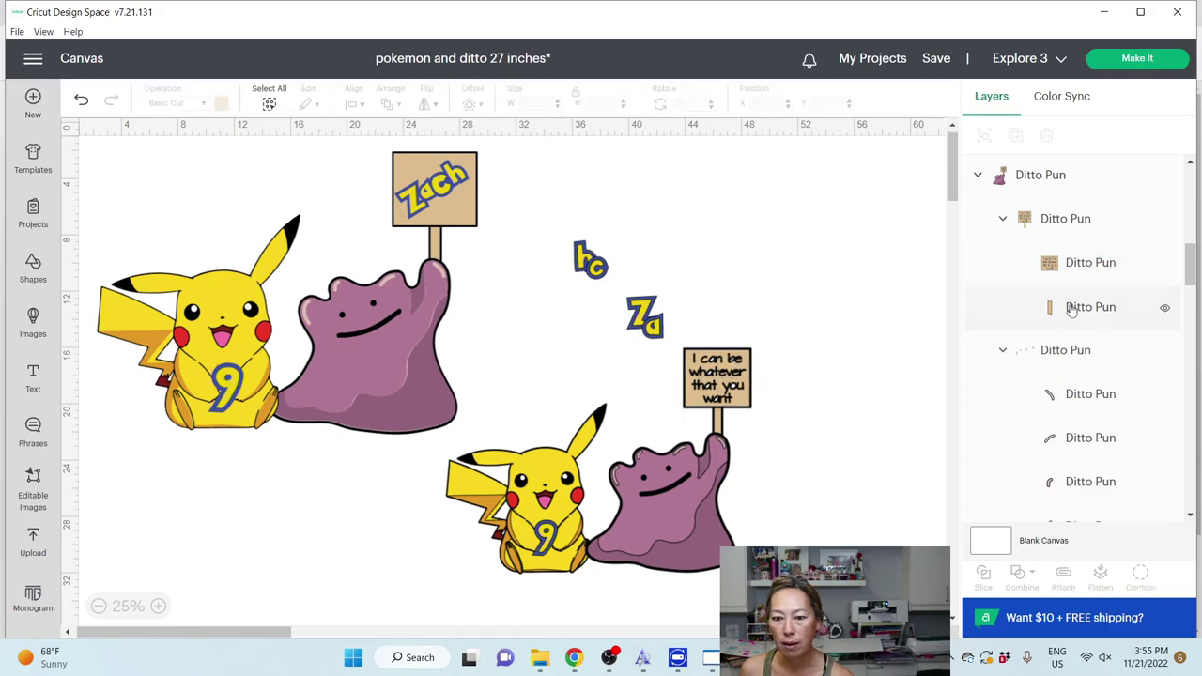
Step: Hide all contours of the new Ditto's tan sign panel to remove its cut-out lettering
{"action": "left_click", "coordinate": [1072, 316]}
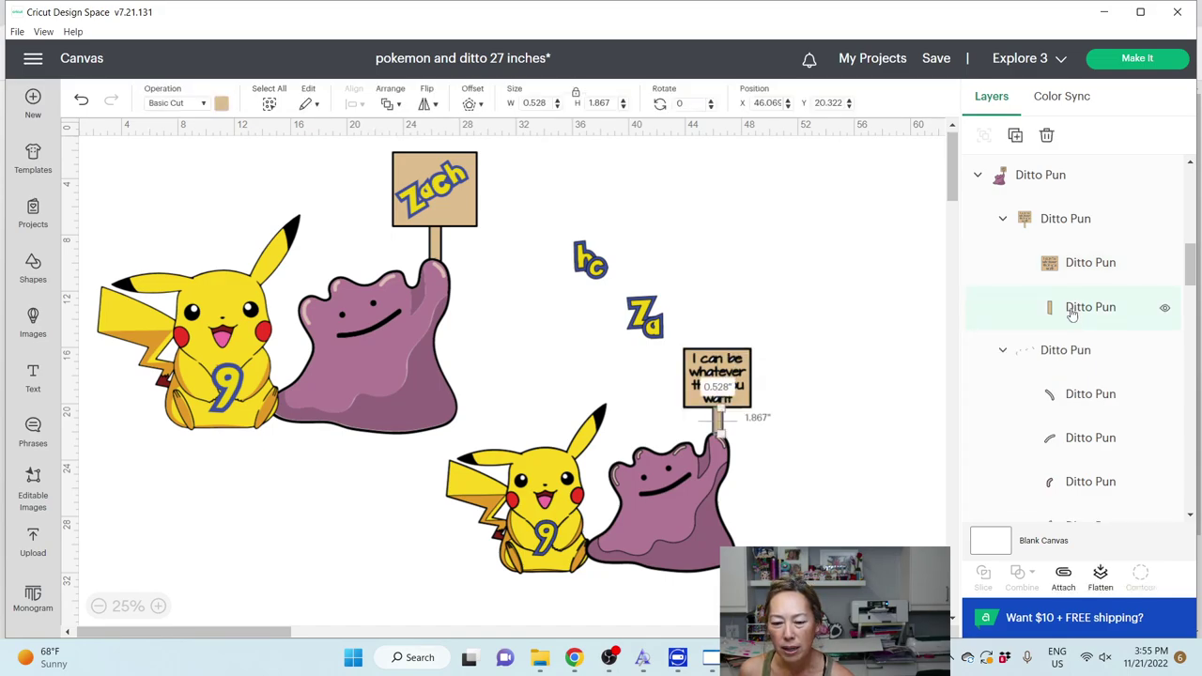
{"action": "left_click", "coordinate": [1069, 267]}
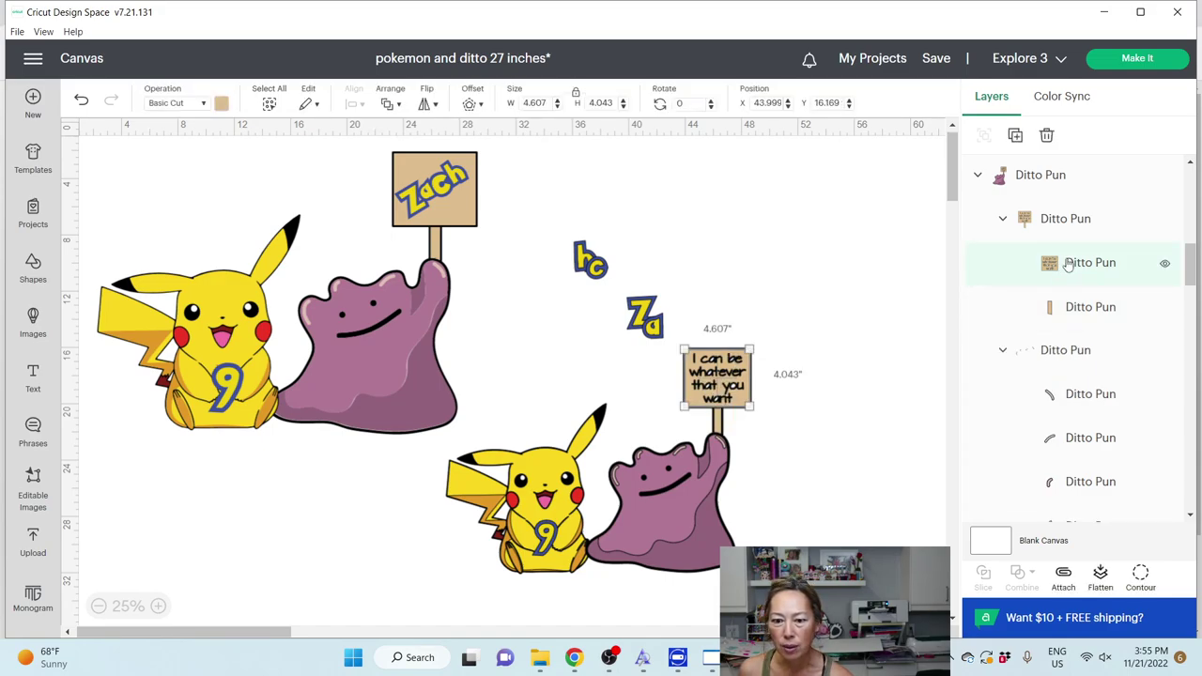
{"action": "left_click", "coordinate": [1144, 575]}
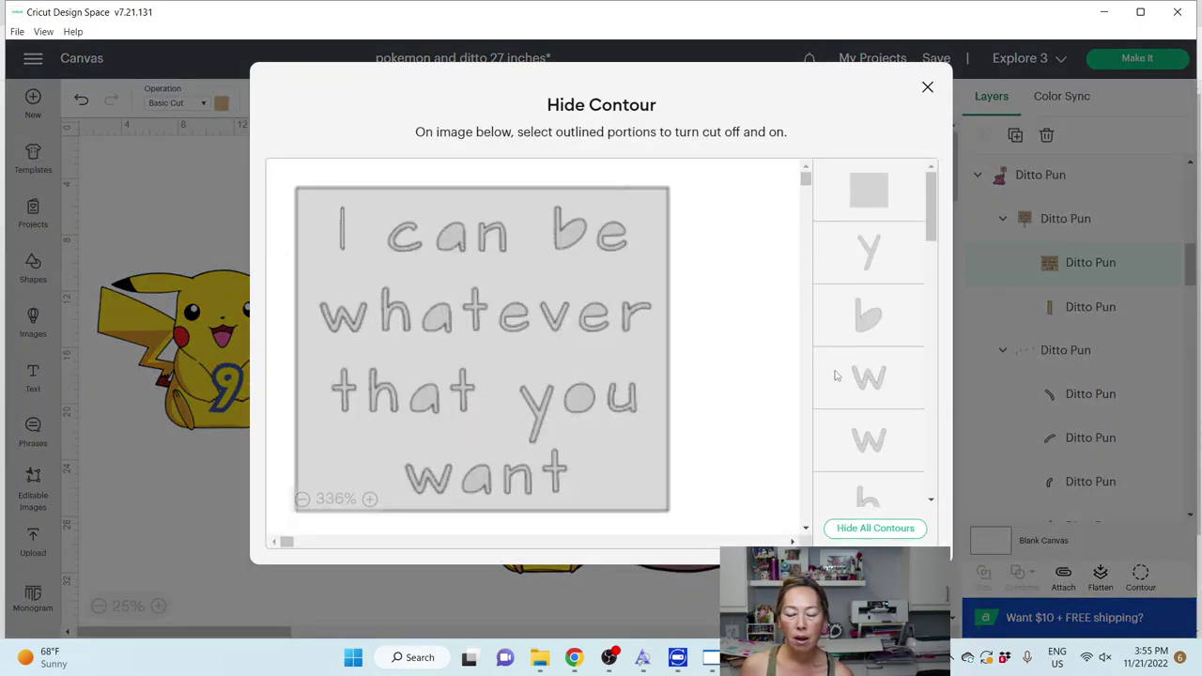
{"action": "left_click", "coordinate": [856, 528]}
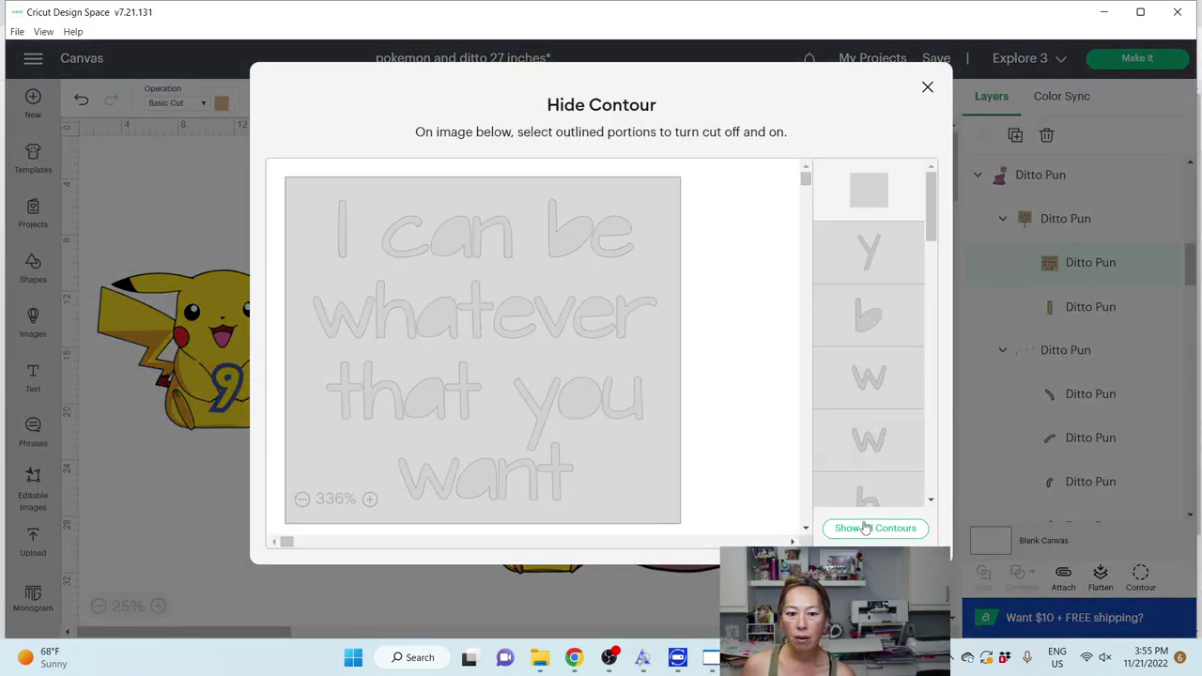
{"action": "left_click", "coordinate": [928, 86]}
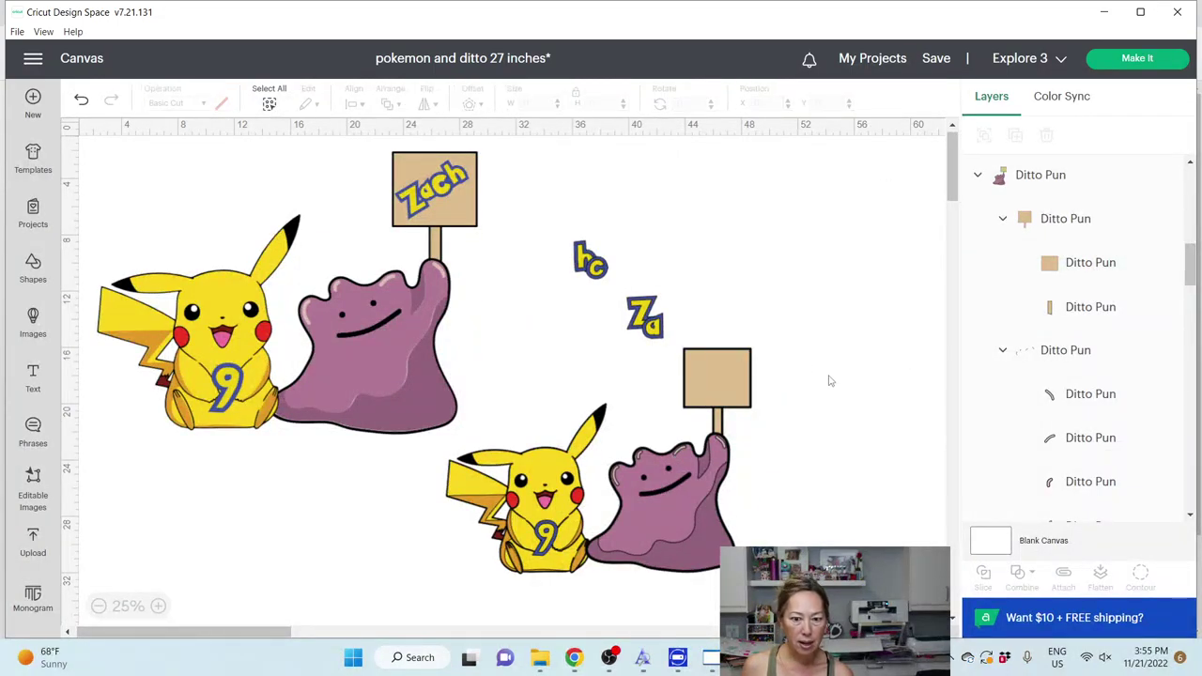
Step: Arrange the four loose letters in a row above the blank sign to spell the child's name
{"action": "left_click_drag", "start_coordinate": [648, 318], "coordinate": [722, 275]}
{"action": "left_click_drag", "start_coordinate": [603, 275], "coordinate": [753, 264]}
{"action": "left_click", "coordinate": [778, 294]}
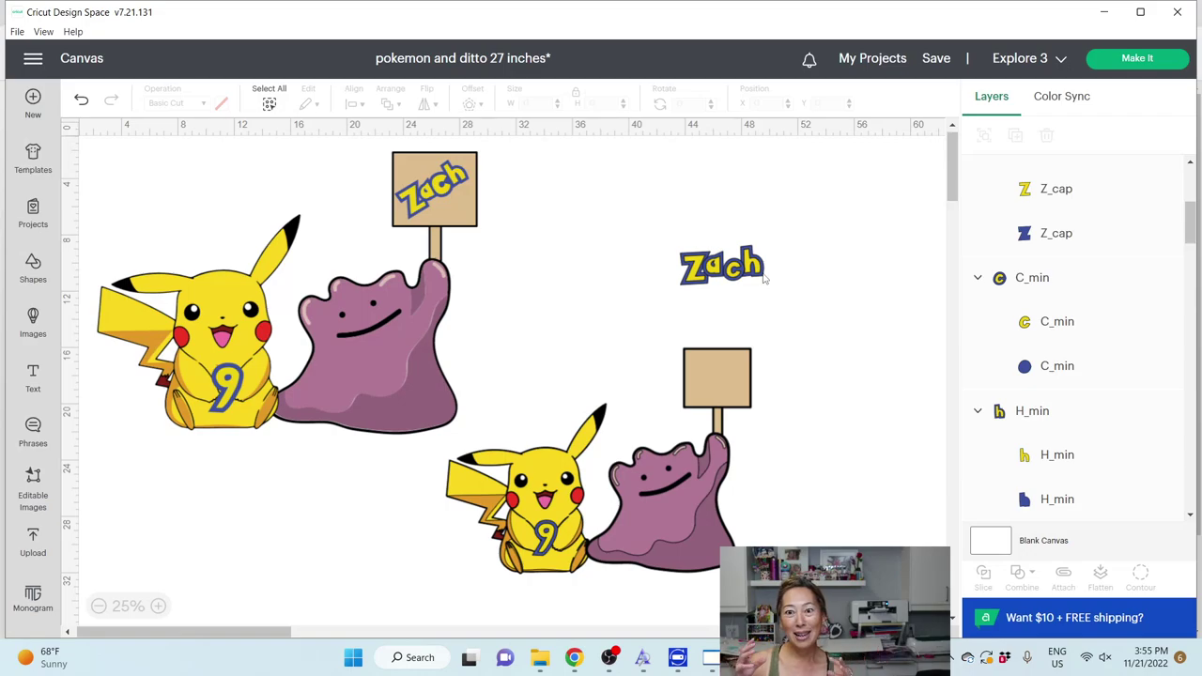
Step: Weld the blue backing layers of the four loose name letters into one shape
{"action": "scroll", "coordinate": [820, 150], "scroll_direction": "up", "scroll_amount": 1}
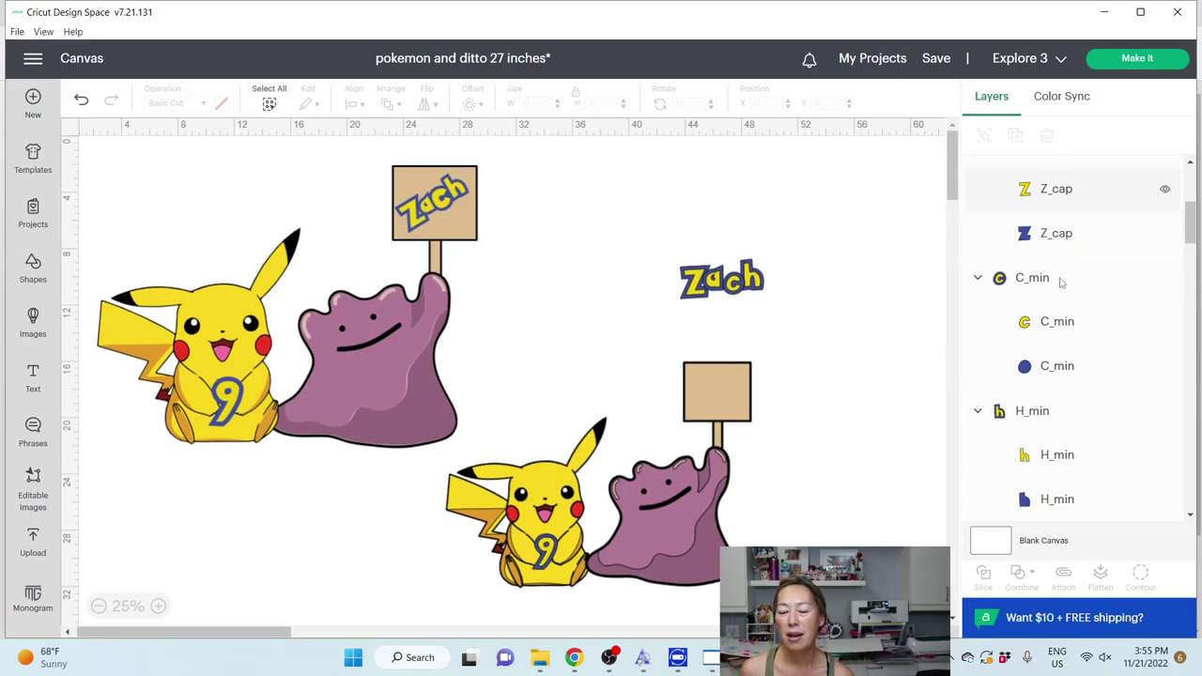
{"action": "scroll", "coordinate": [1062, 271], "scroll_direction": "up", "scroll_amount": 5}
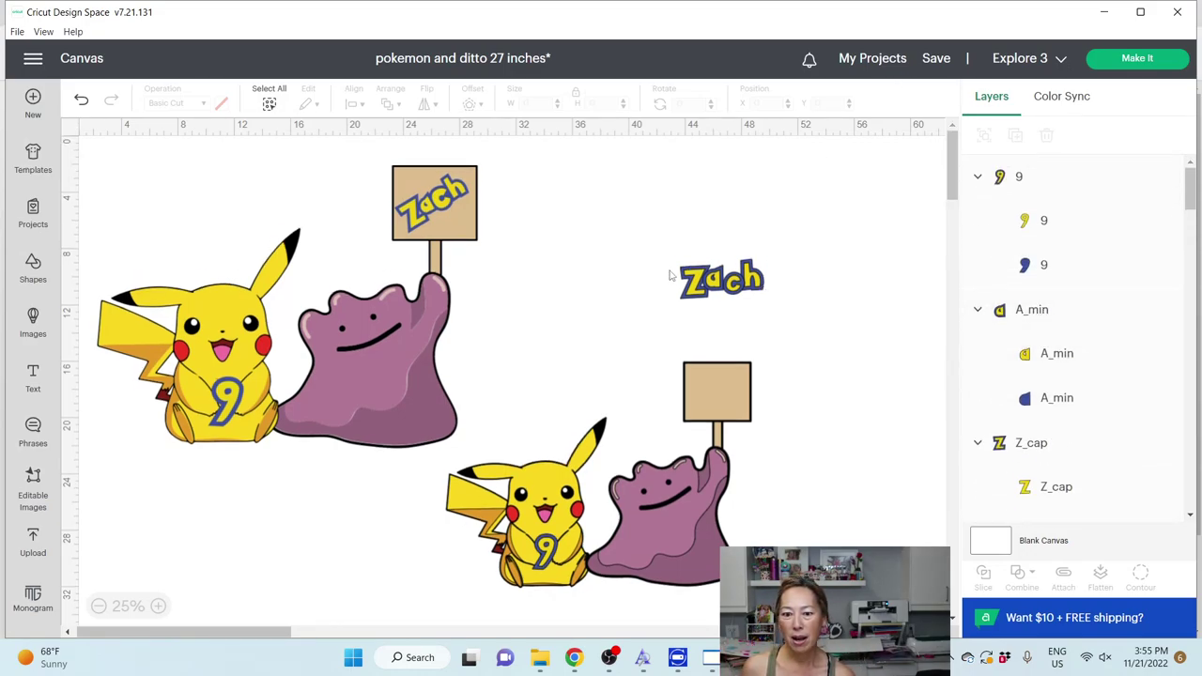
{"action": "scroll", "coordinate": [1037, 256], "scroll_direction": "down", "scroll_amount": 3}
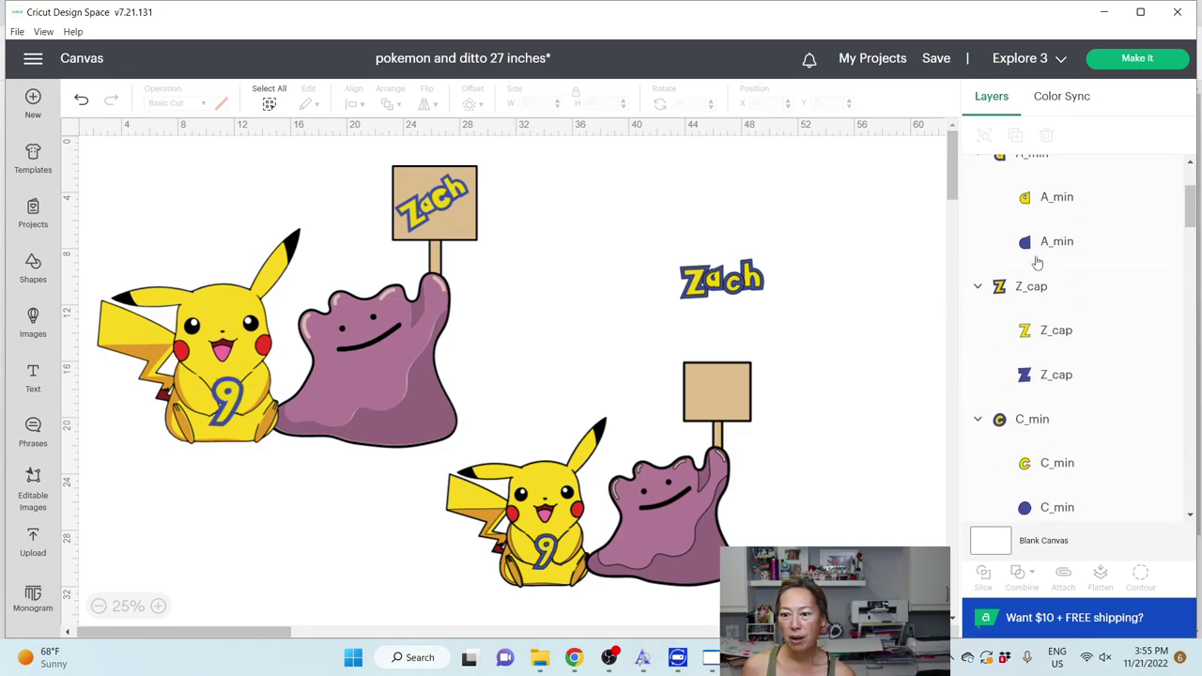
{"action": "left_click", "coordinate": [1049, 241]}
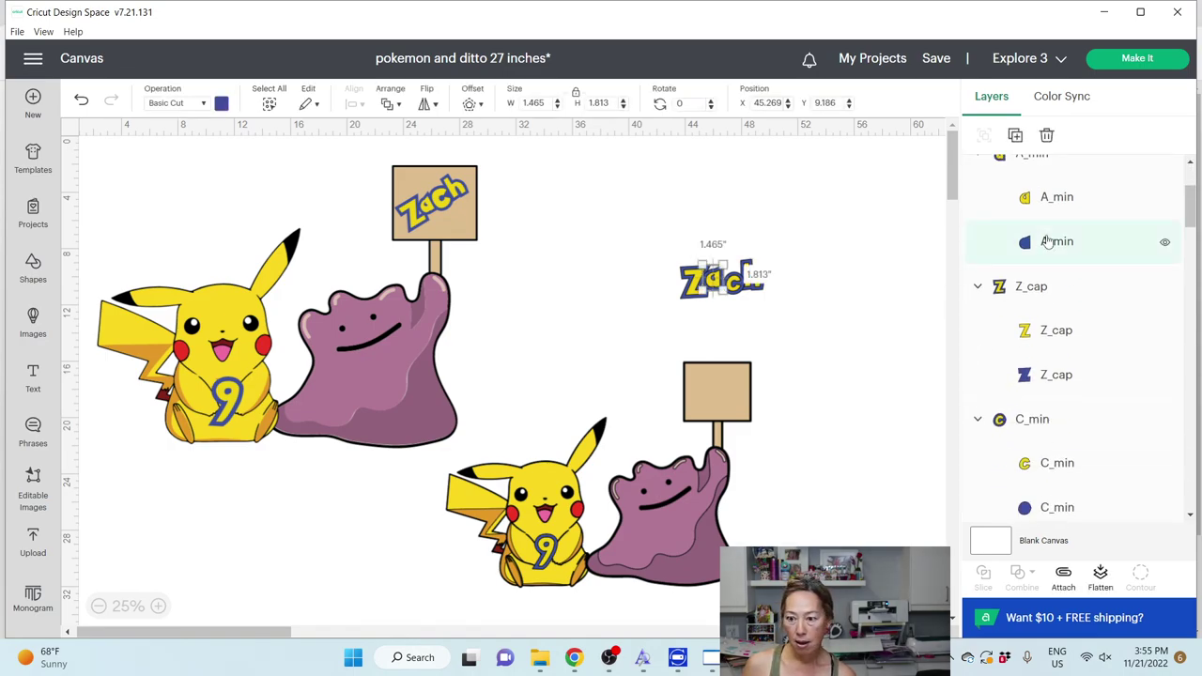
{"action": "left_click", "coordinate": [1045, 376], "text": "shift"}
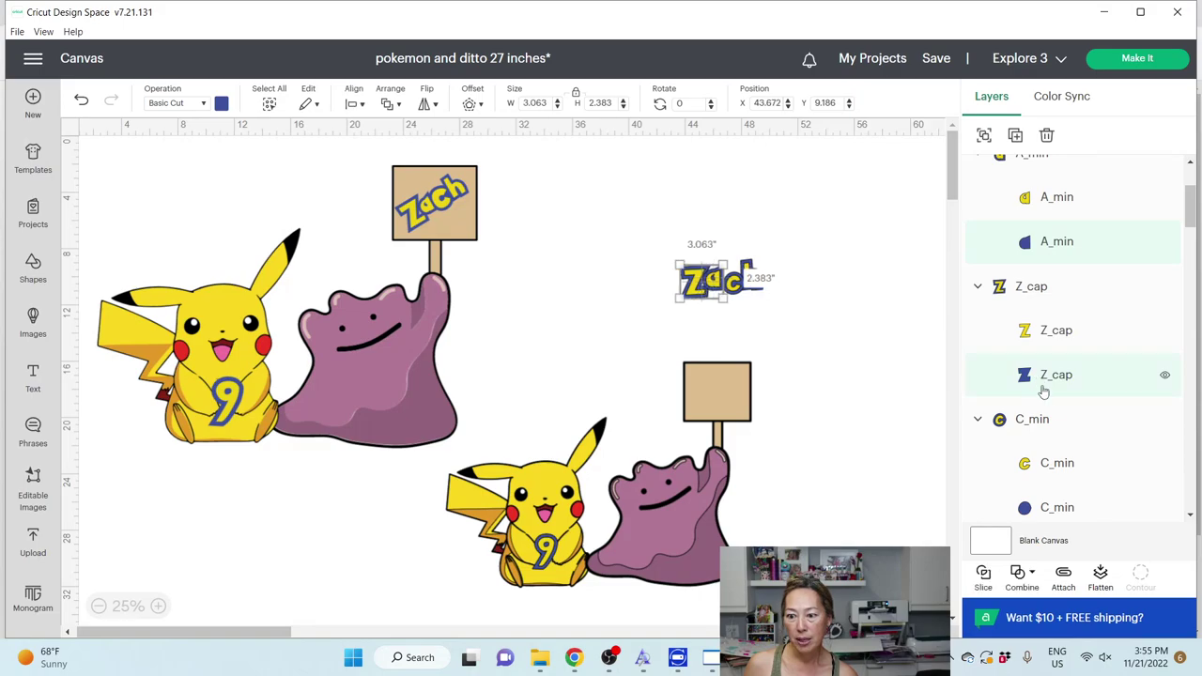
{"action": "left_click", "coordinate": [1057, 508], "text": "shift"}
{"action": "scroll", "coordinate": [1047, 394], "scroll_direction": "down", "scroll_amount": 6}
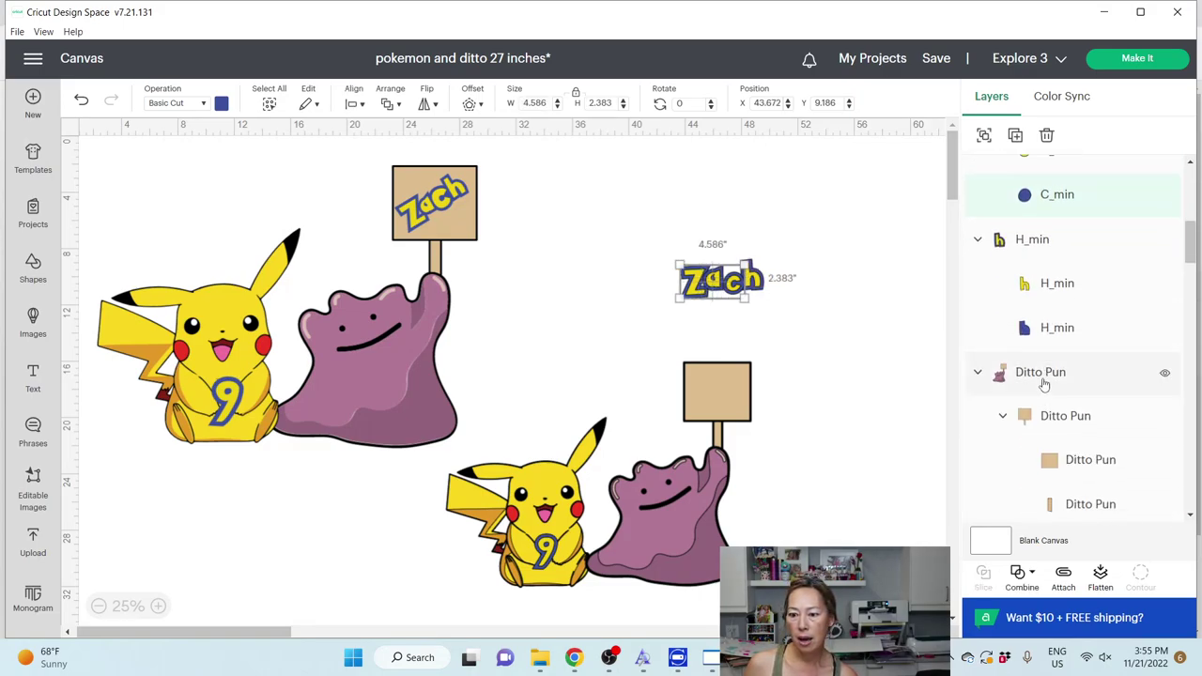
{"action": "left_click", "coordinate": [1038, 328], "text": "shift"}
{"action": "scroll", "coordinate": [1033, 327], "scroll_direction": "up", "scroll_amount": 5}
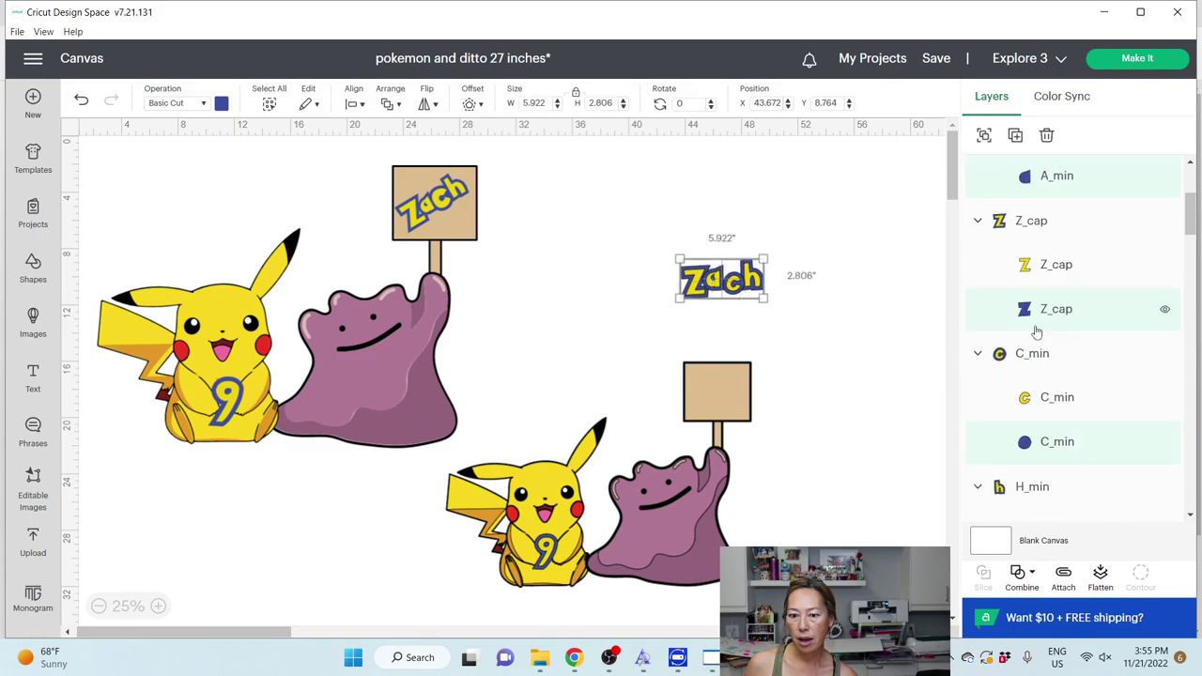
{"action": "left_click", "coordinate": [1032, 575]}
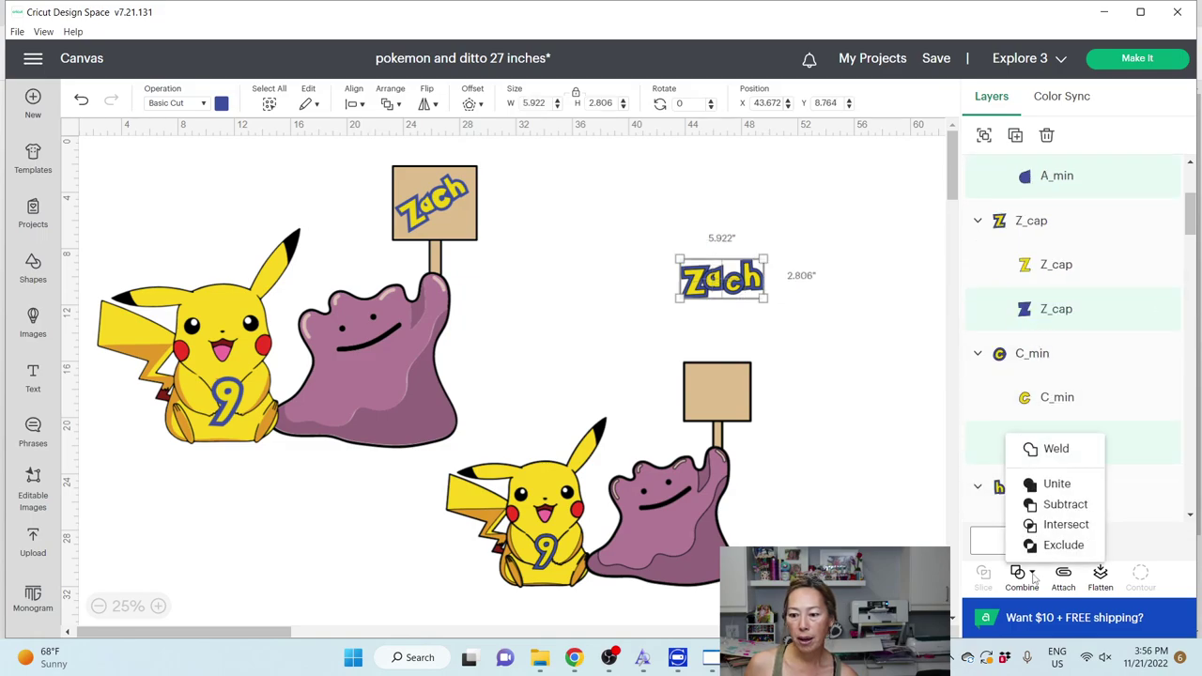
{"action": "left_click", "coordinate": [1054, 456]}
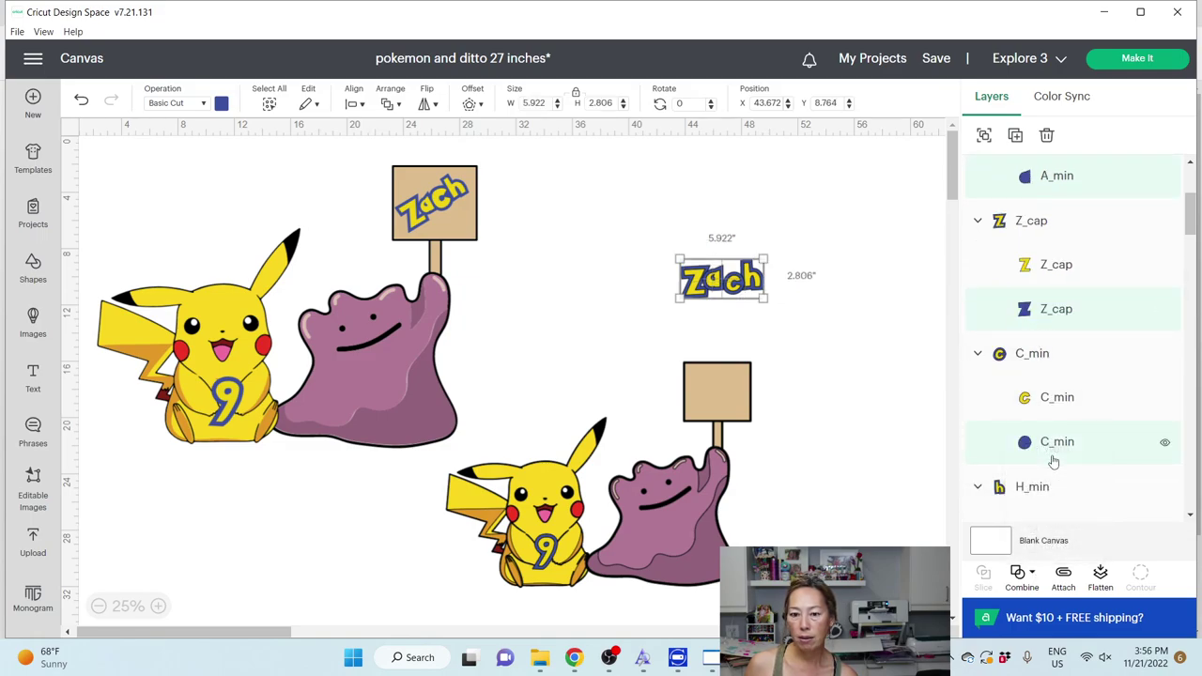
{"action": "left_click", "coordinate": [845, 355]}
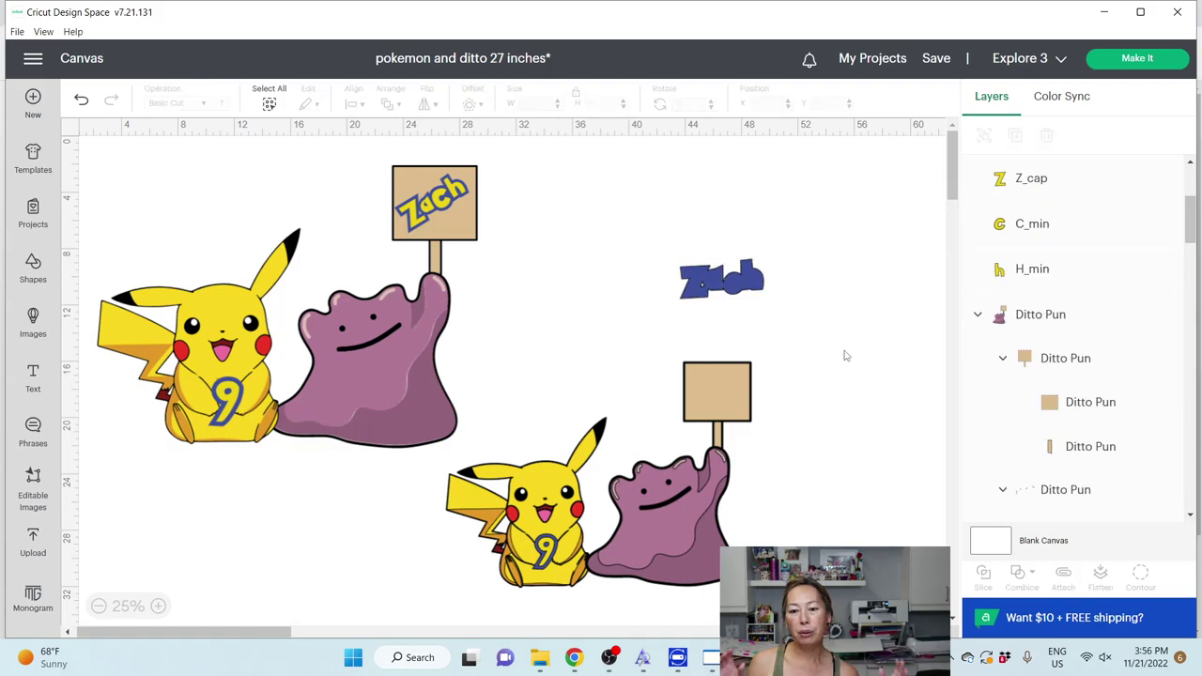
Step: Hide the small triangular contour inside the welded blue name backing
{"action": "left_click", "coordinate": [704, 293]}
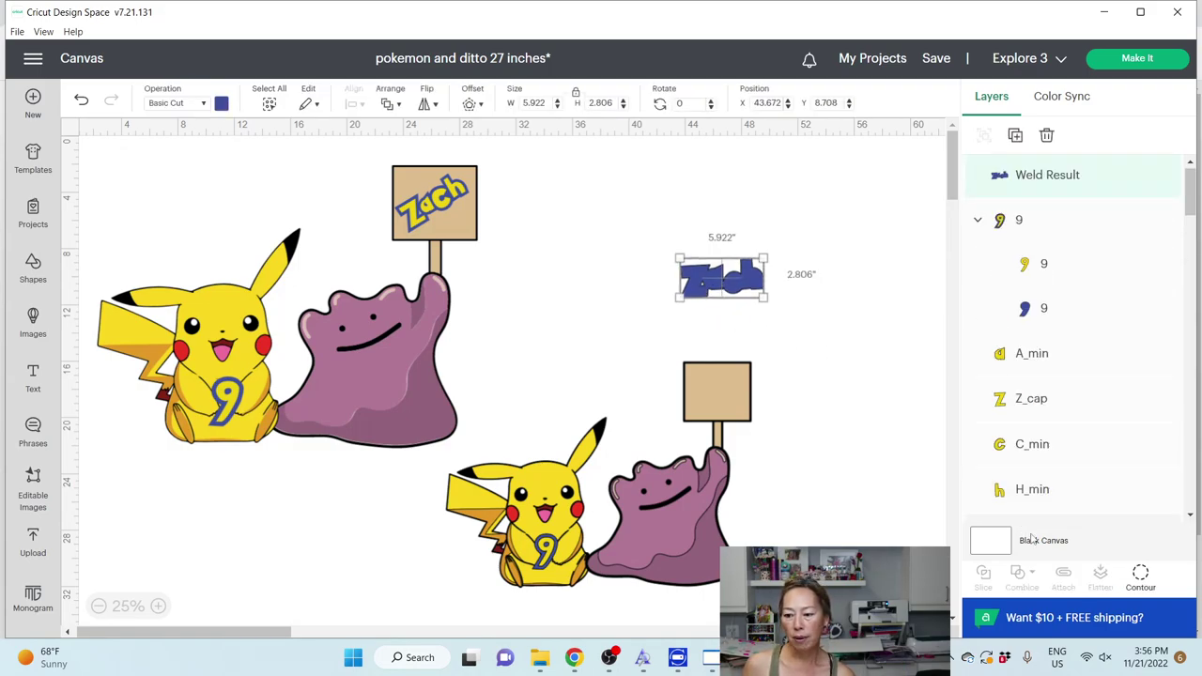
{"action": "left_click", "coordinate": [1140, 575]}
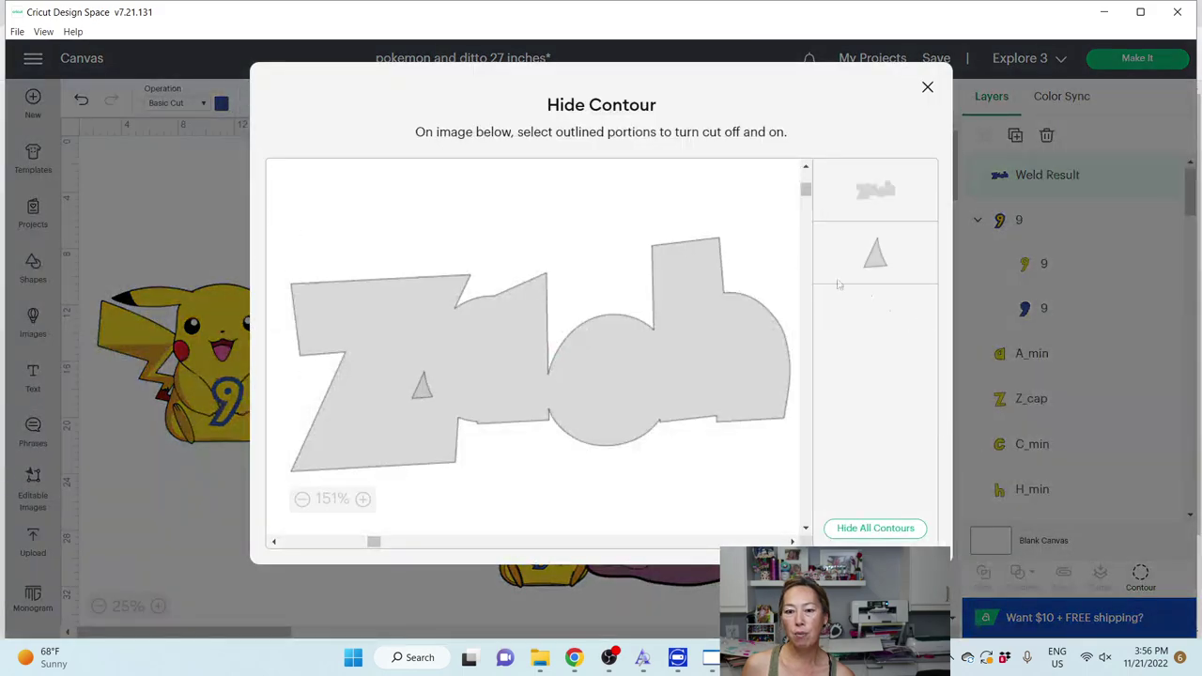
{"action": "left_click", "coordinate": [900, 259]}
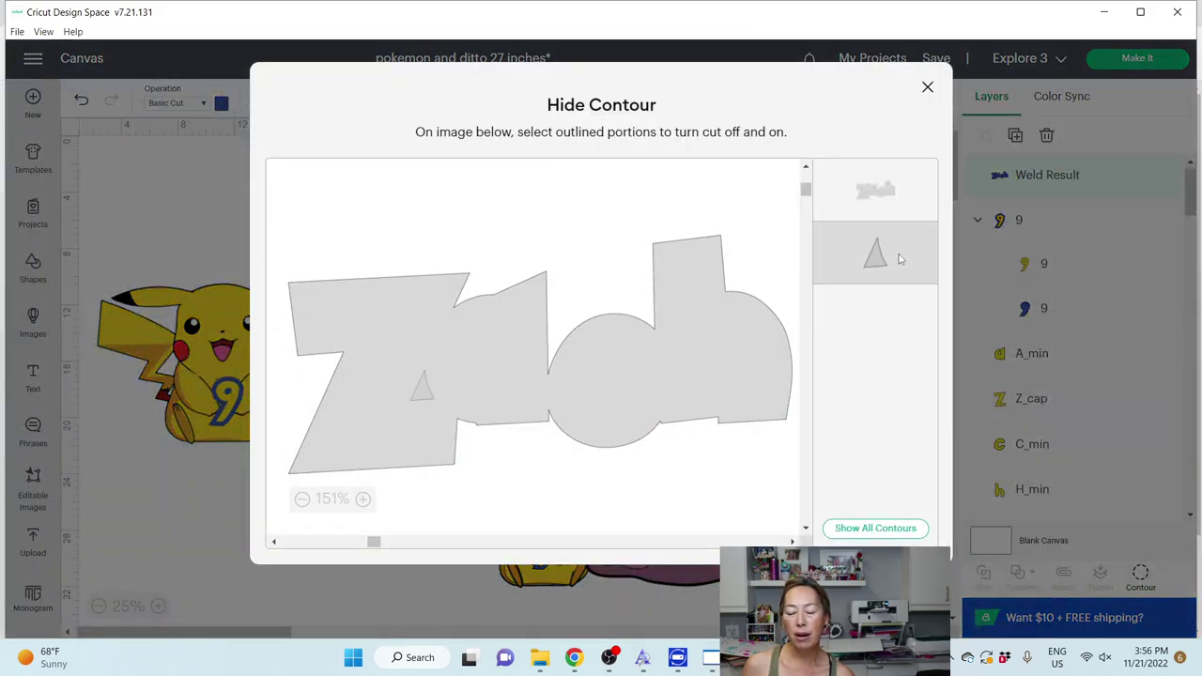
{"action": "left_click", "coordinate": [927, 87]}
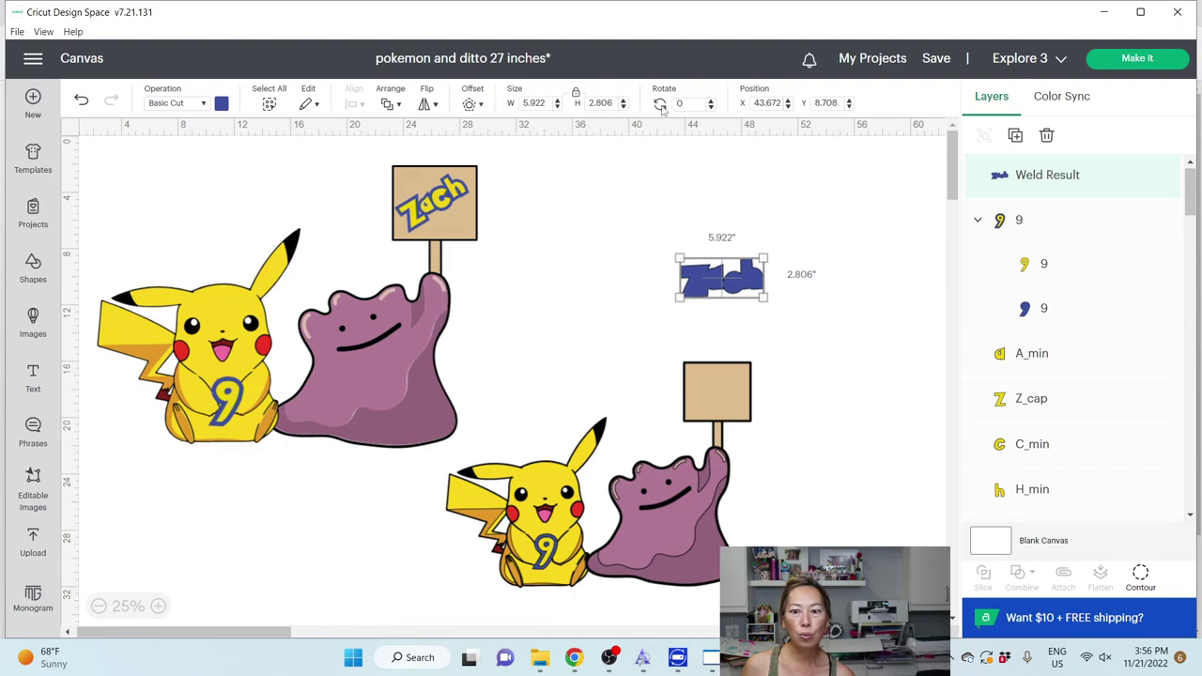
Step: Send the welded blue backing to the back, behind the yellow letters
{"action": "left_click", "coordinate": [401, 104]}
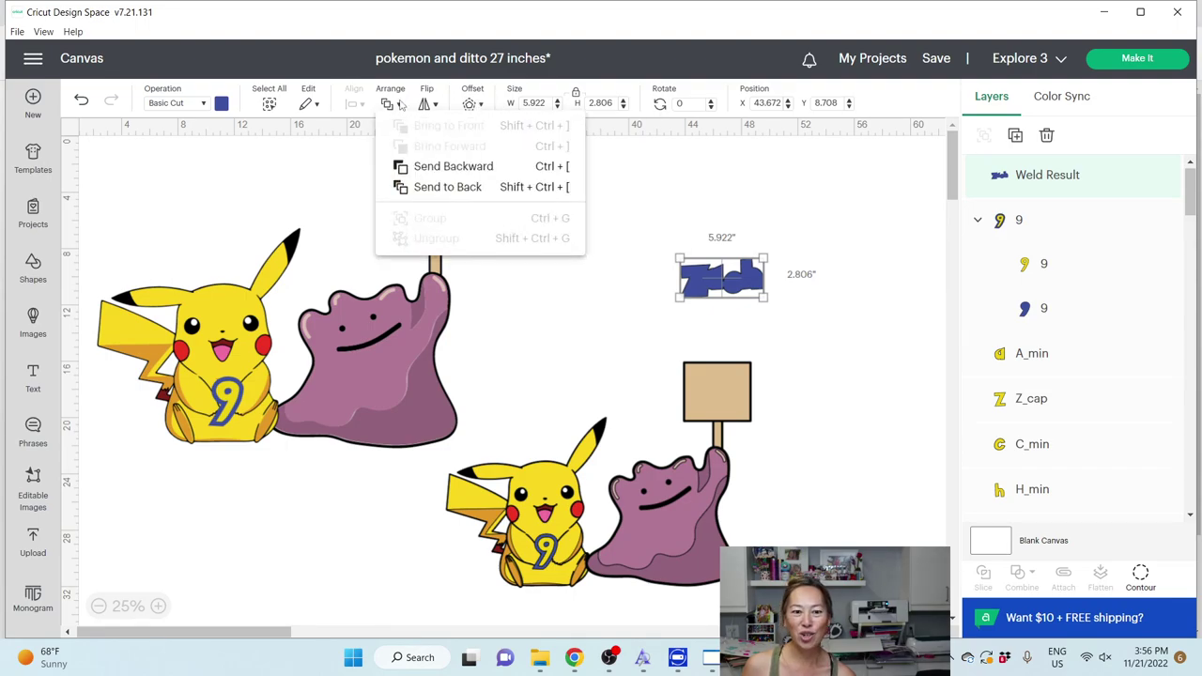
{"action": "left_click", "coordinate": [439, 188]}
{"action": "left_click", "coordinate": [870, 325]}
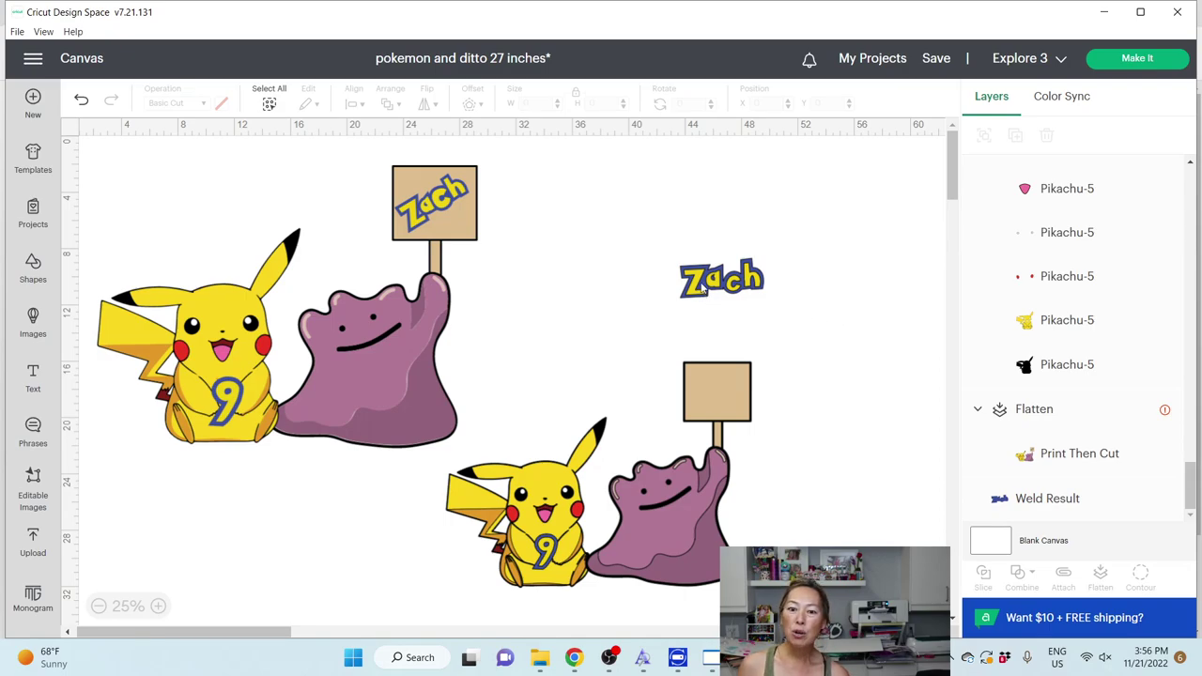
Step: Group the four yellow letters with their blue backing and shift the name group toward the original design
{"action": "left_click_drag", "start_coordinate": [833, 314], "coordinate": [588, 242]}
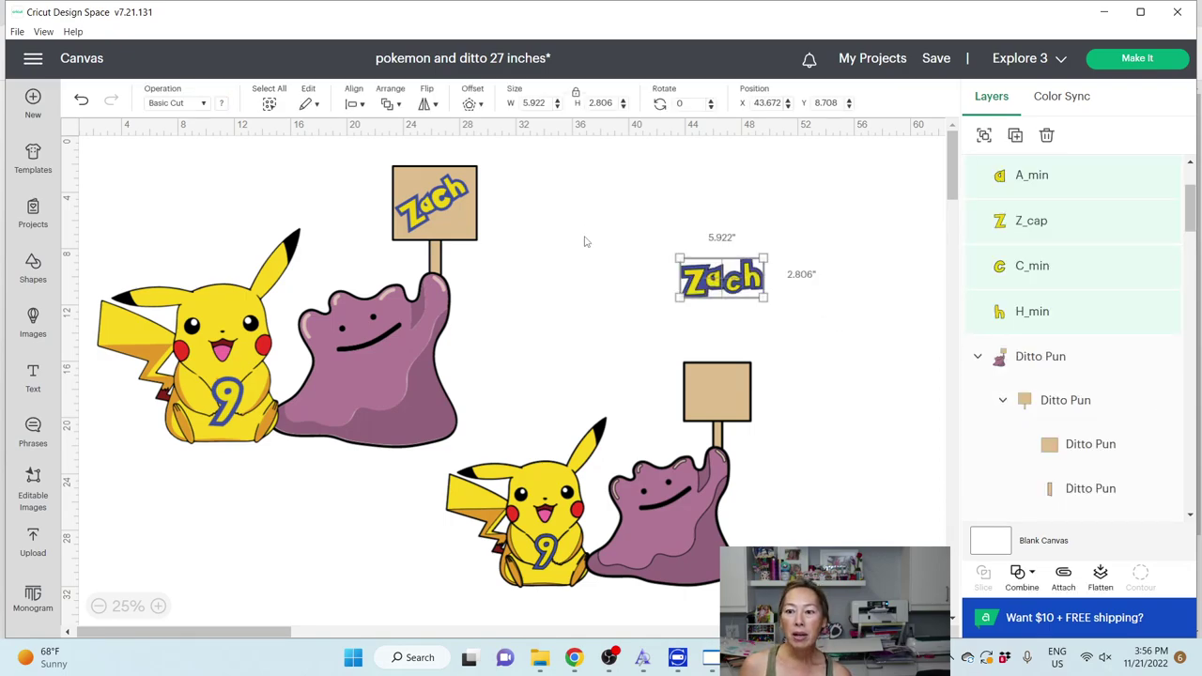
{"action": "left_click", "coordinate": [986, 138]}
{"action": "left_click_drag", "start_coordinate": [721, 278], "coordinate": [620, 238]}
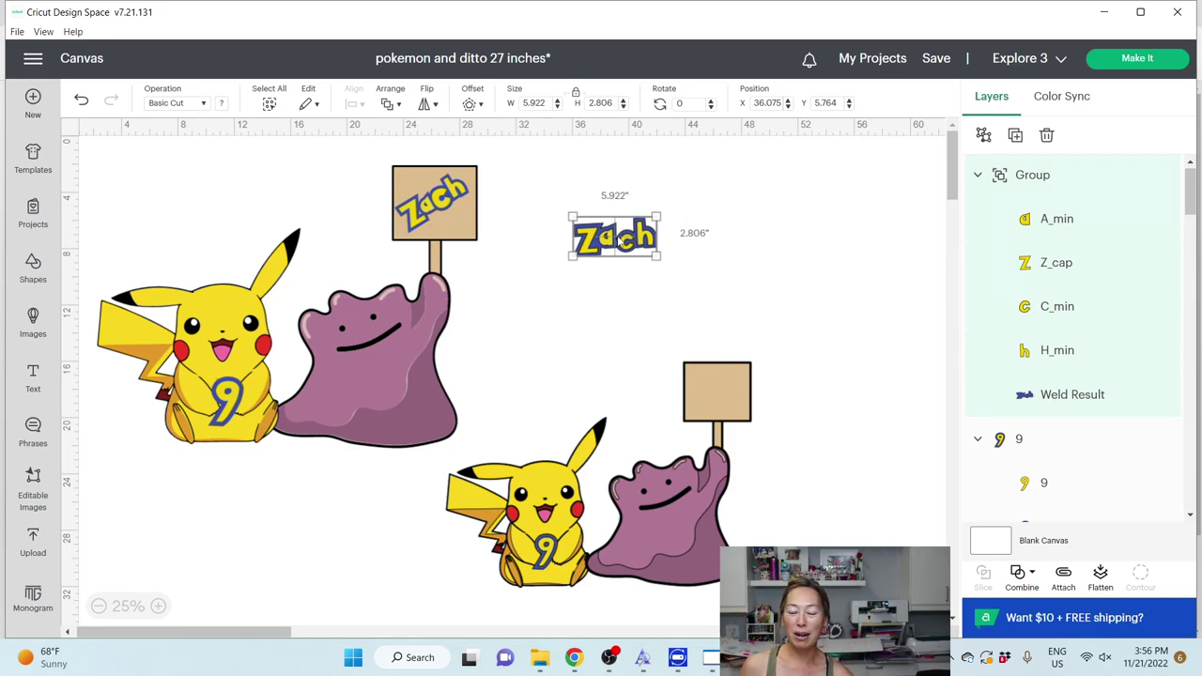
Step: Shrink the name group to about 4.4 inches wide, rotate it to about 332°, and place it on the new Ditto's blank sign
{"action": "left_click_drag", "start_coordinate": [660, 255], "coordinate": [740, 345]}
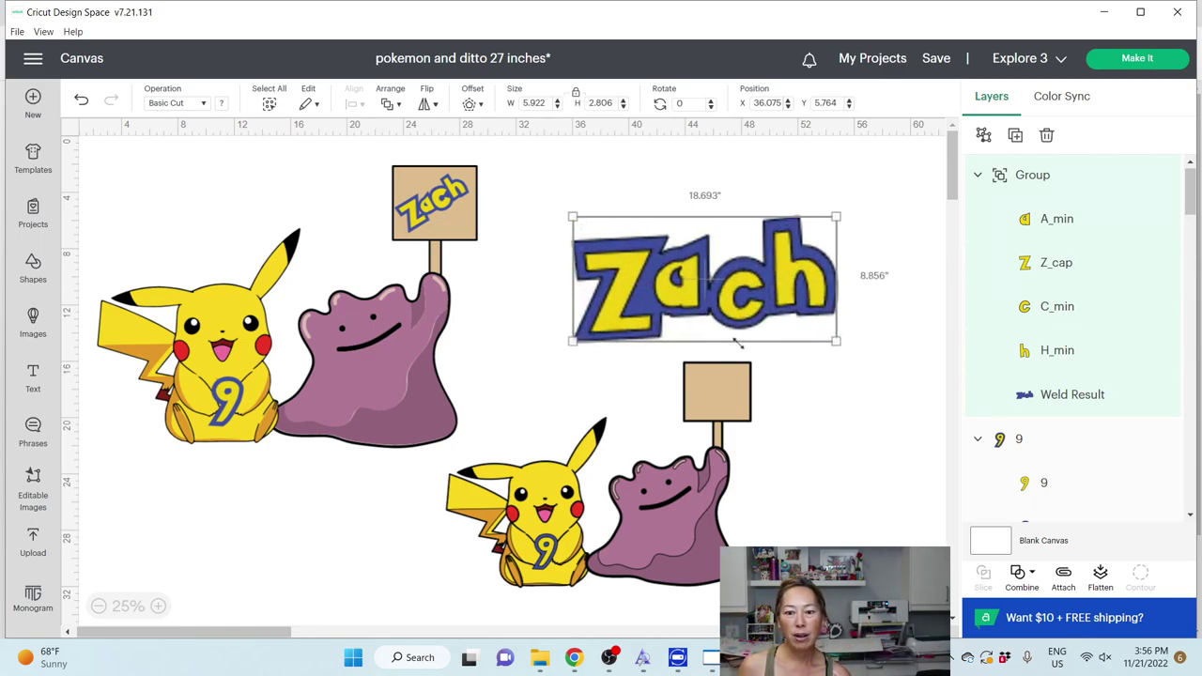
{"action": "left_click_drag", "start_coordinate": [835, 341], "coordinate": [722, 400]}
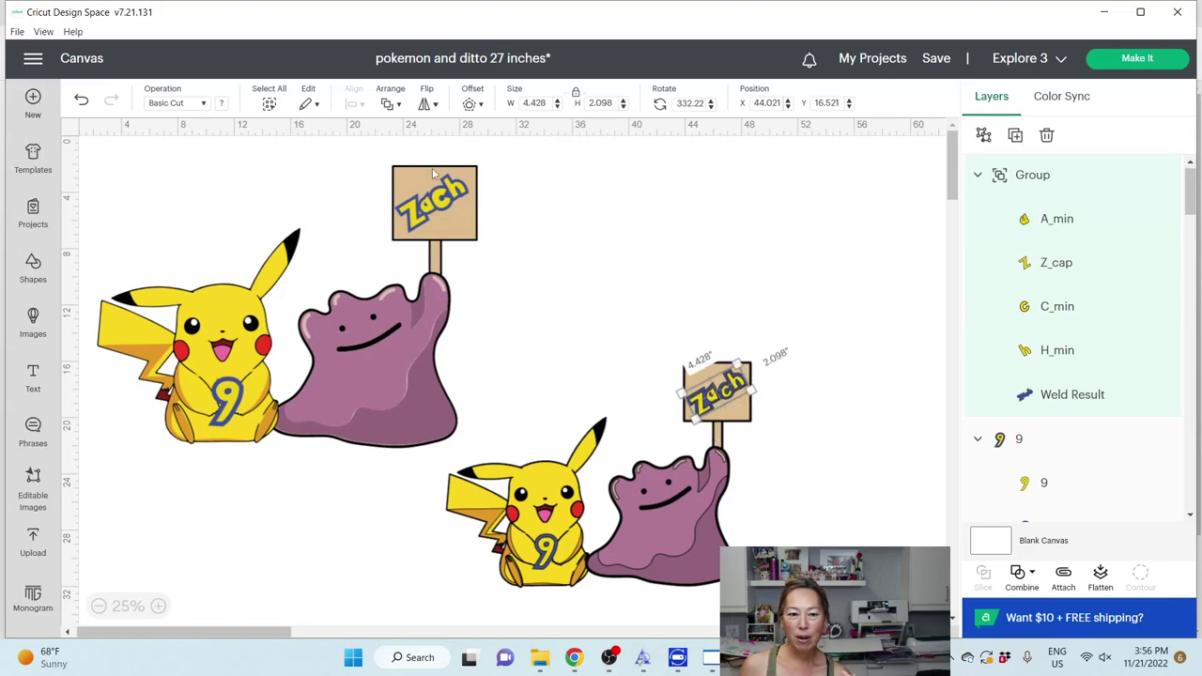
{"action": "key", "text": "ctrl+z"}
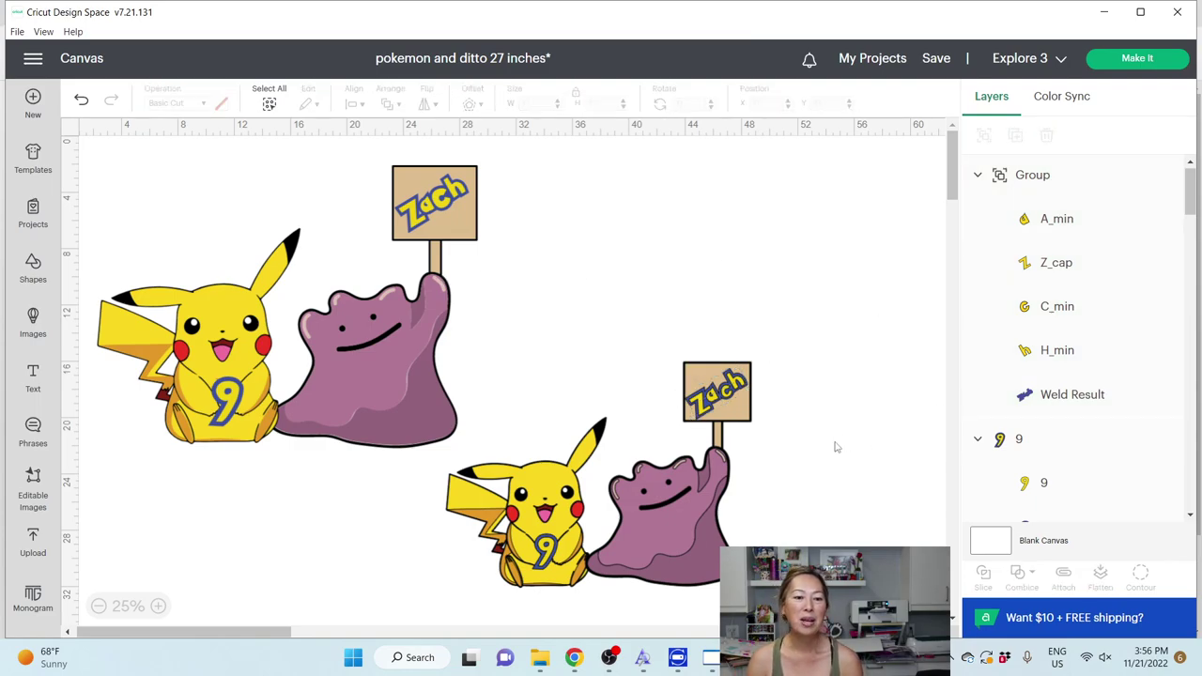
Step: Bring the new Pikachu to the front so it overlaps the new Ditto
{"action": "left_click", "coordinate": [668, 531]}
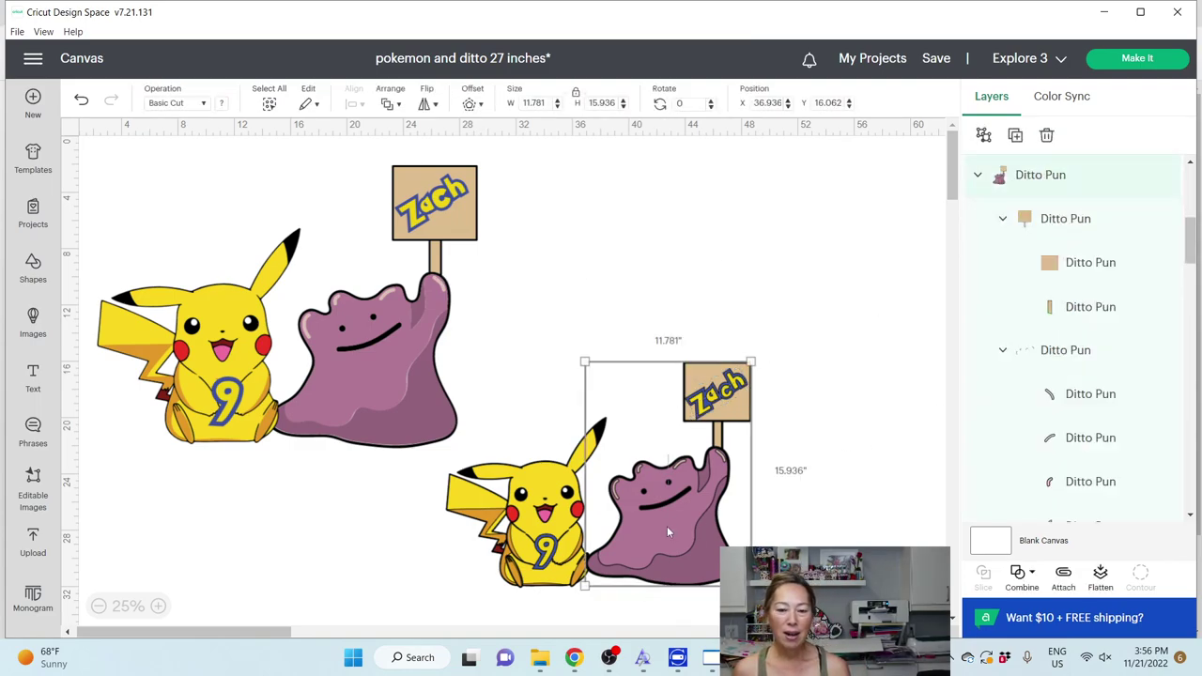
{"action": "left_click", "coordinate": [527, 512]}
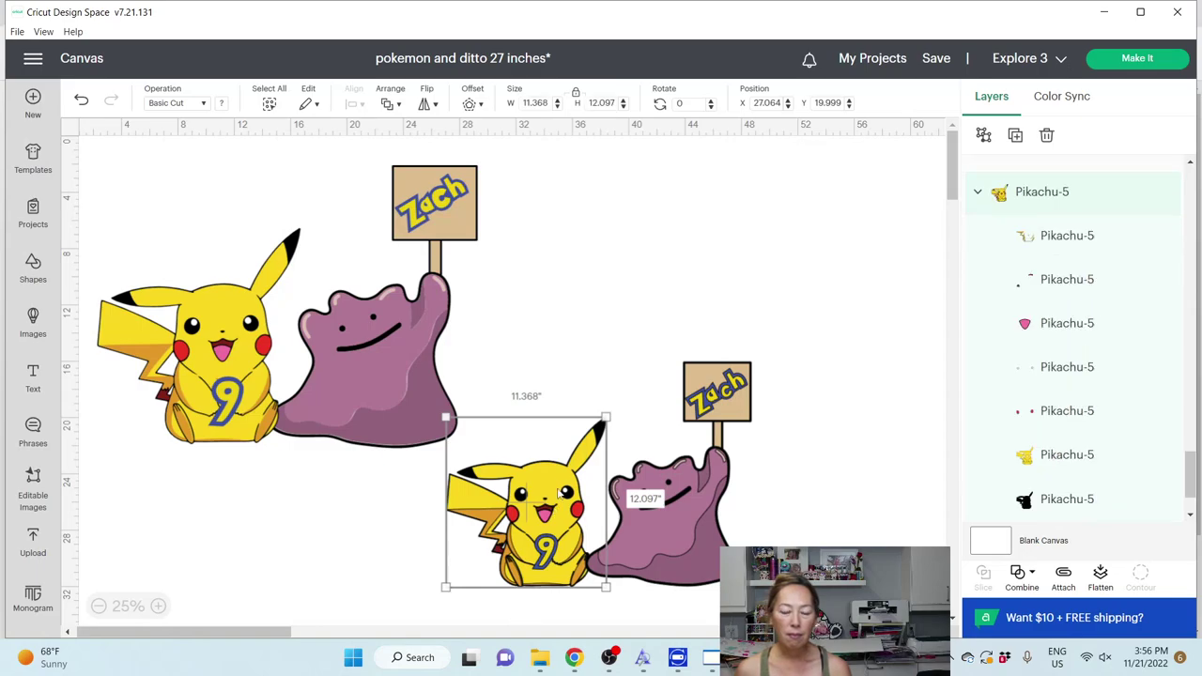
{"action": "left_click", "coordinate": [387, 104]}
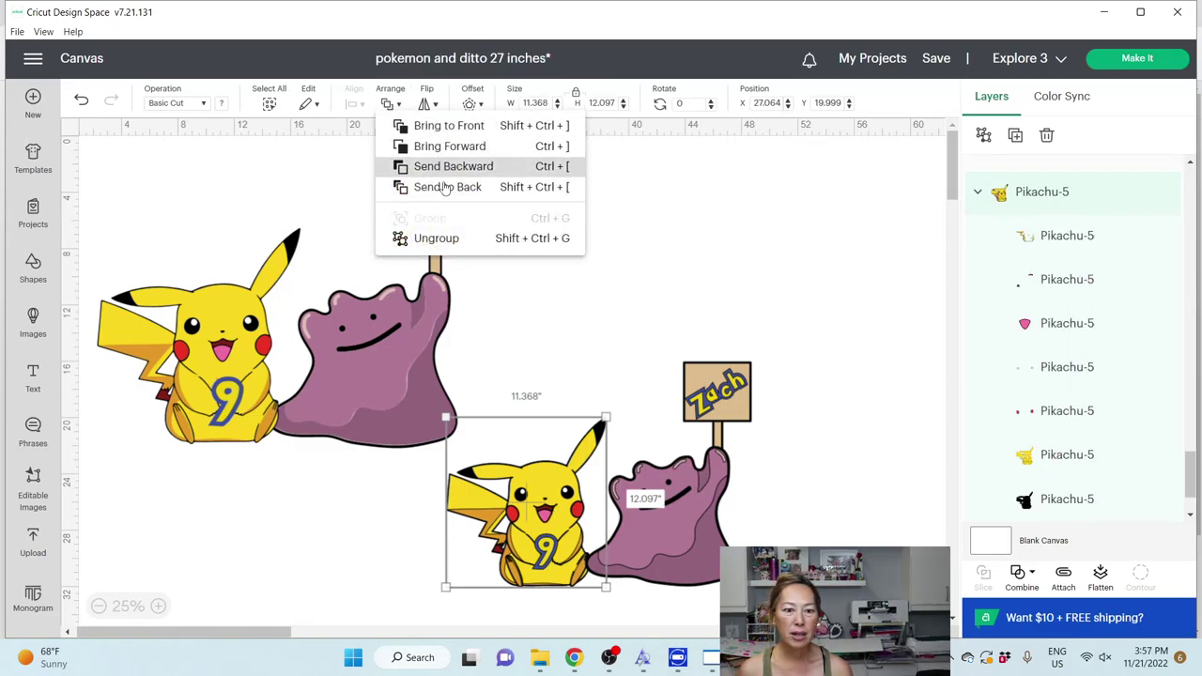
{"action": "left_click", "coordinate": [449, 126]}
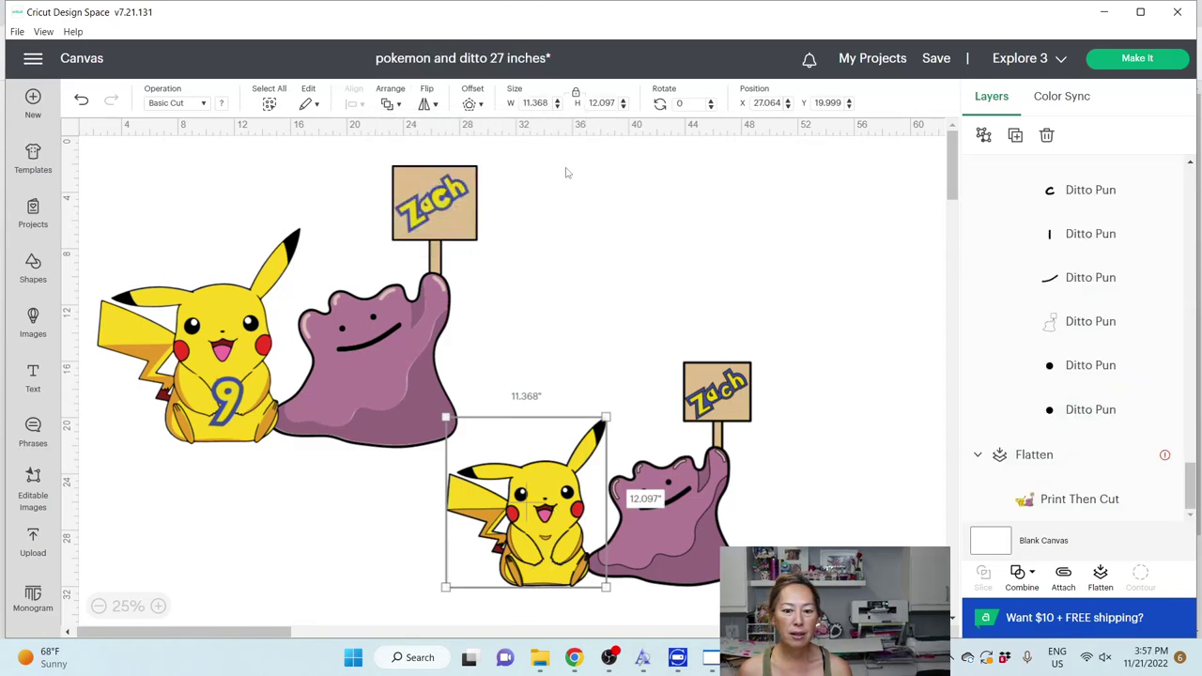
{"action": "left_click", "coordinate": [646, 199]}
Step: Nudge the new Ditto slightly closer to Pikachu and realign the name group on its sign
{"action": "left_click_drag", "start_coordinate": [709, 524], "coordinate": [704, 526]}
{"action": "left_click", "coordinate": [703, 404]}
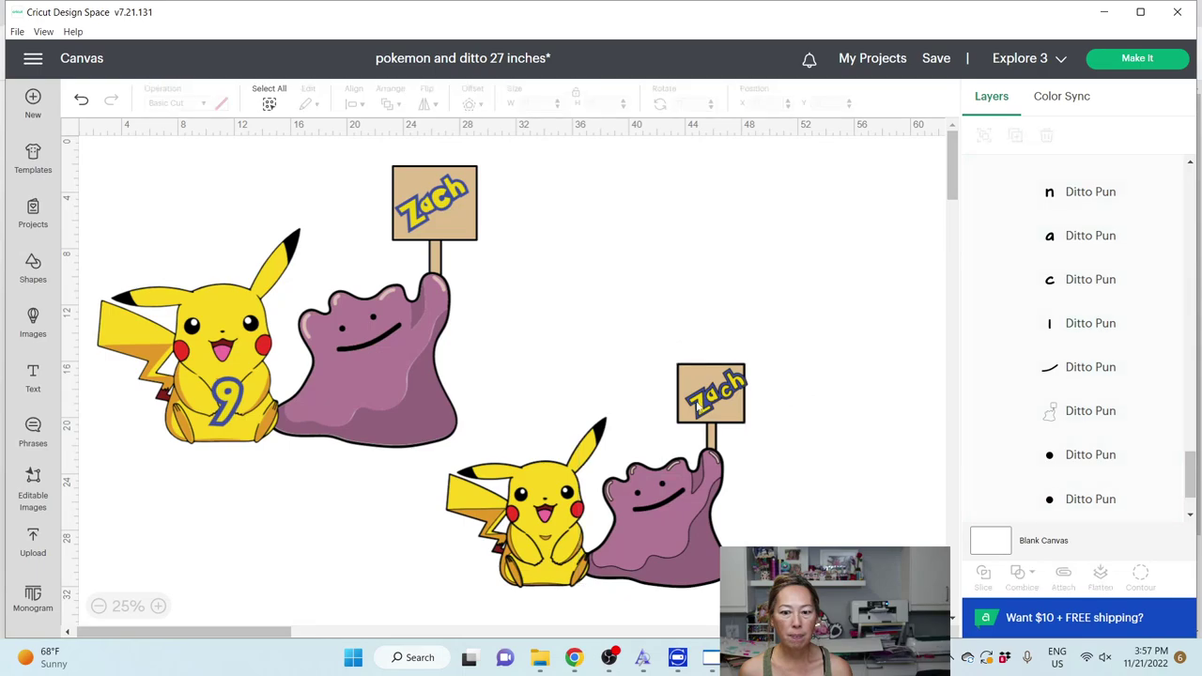
{"action": "left_click_drag", "start_coordinate": [717, 395], "coordinate": [713, 396]}
{"action": "left_click", "coordinate": [795, 511]}
Step: Move the complete new Pikachu and Ditto design beside the original and set its overall width to 27 inches
{"action": "left_click_drag", "start_coordinate": [844, 597], "coordinate": [486, 370]}
{"action": "left_click_drag", "start_coordinate": [598, 485], "coordinate": [674, 320]}
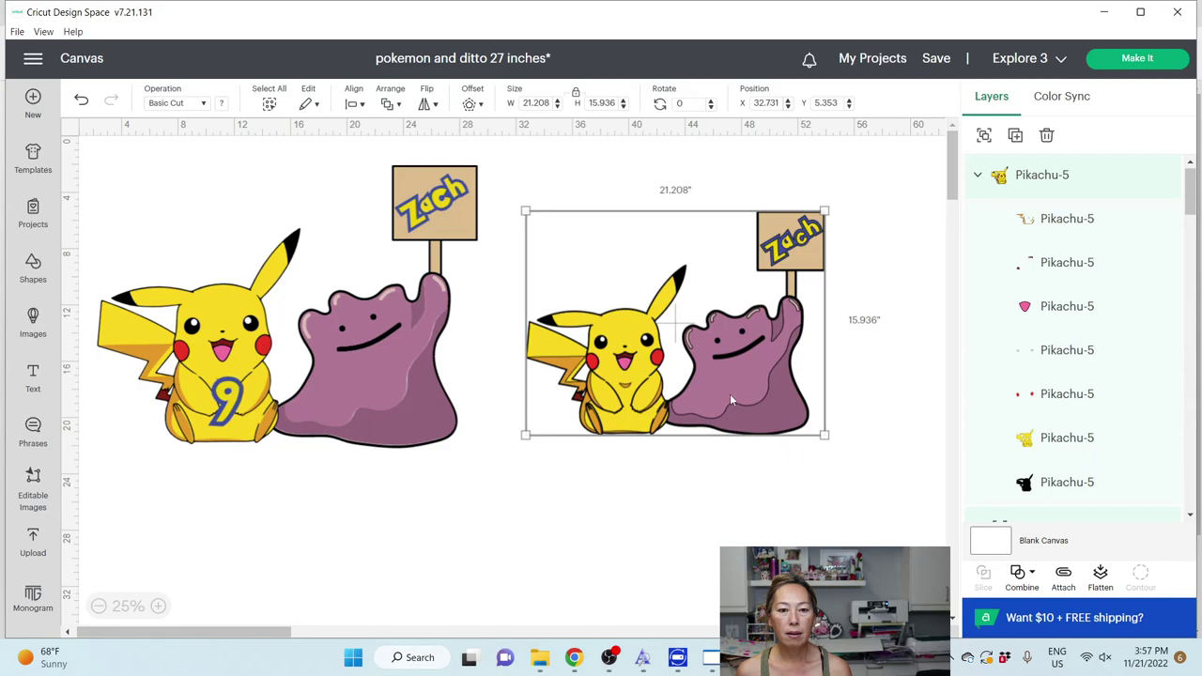
{"action": "double_click", "coordinate": [534, 102]}
{"action": "type", "text": "27"}
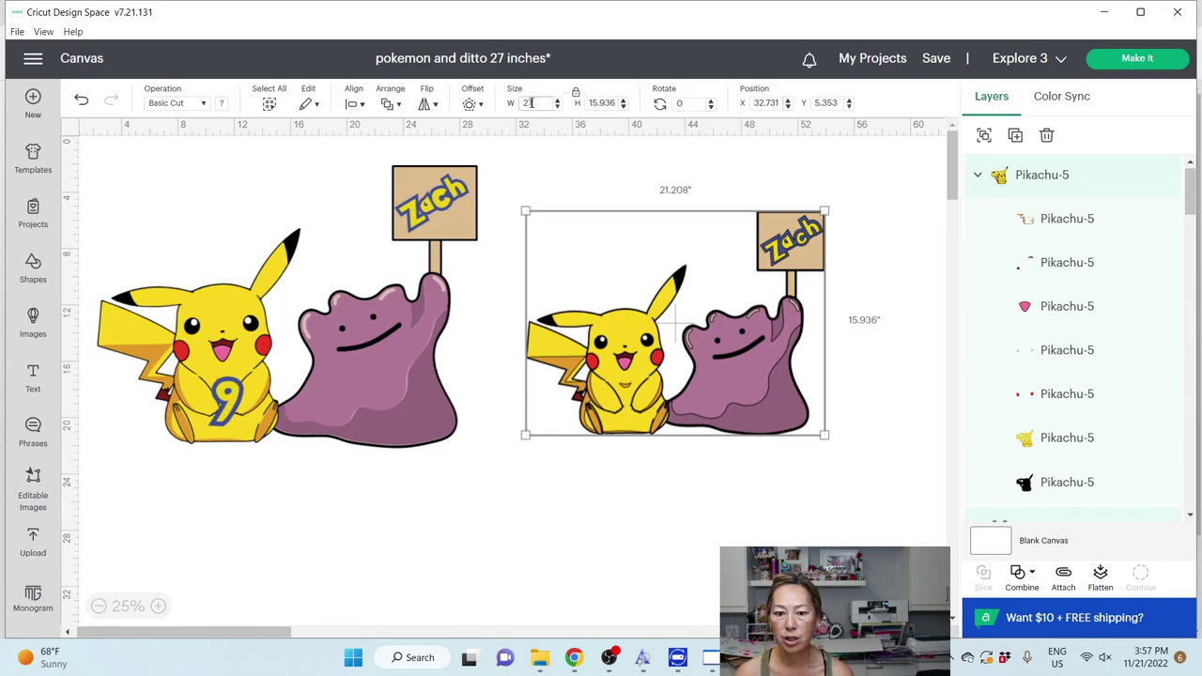
{"action": "key", "text": "Return"}
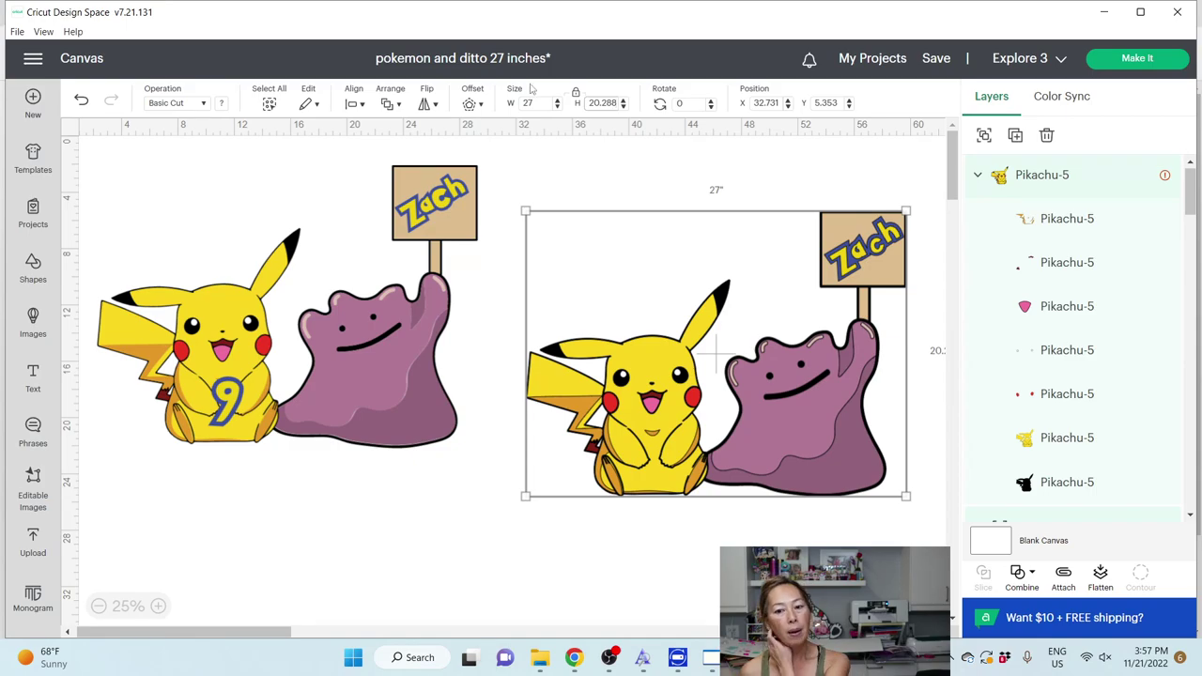
{"action": "left_click", "coordinate": [348, 480]}
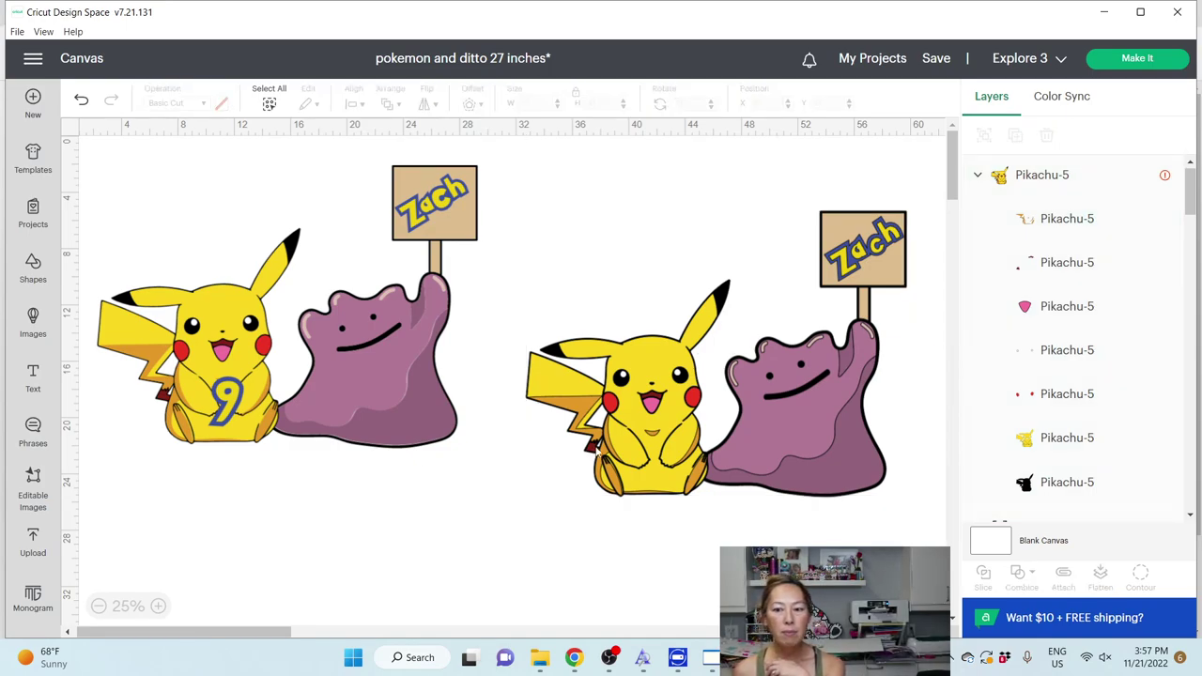
Step: Bring the 9 group to the front, over the new Pikachu's belly
{"action": "scroll", "coordinate": [611, 442], "scroll_direction": "down", "scroll_amount": 2}
{"action": "scroll", "coordinate": [611, 442], "scroll_direction": "up", "scroll_amount": 2}
{"action": "scroll", "coordinate": [1068, 297], "scroll_direction": "down", "scroll_amount": 8}
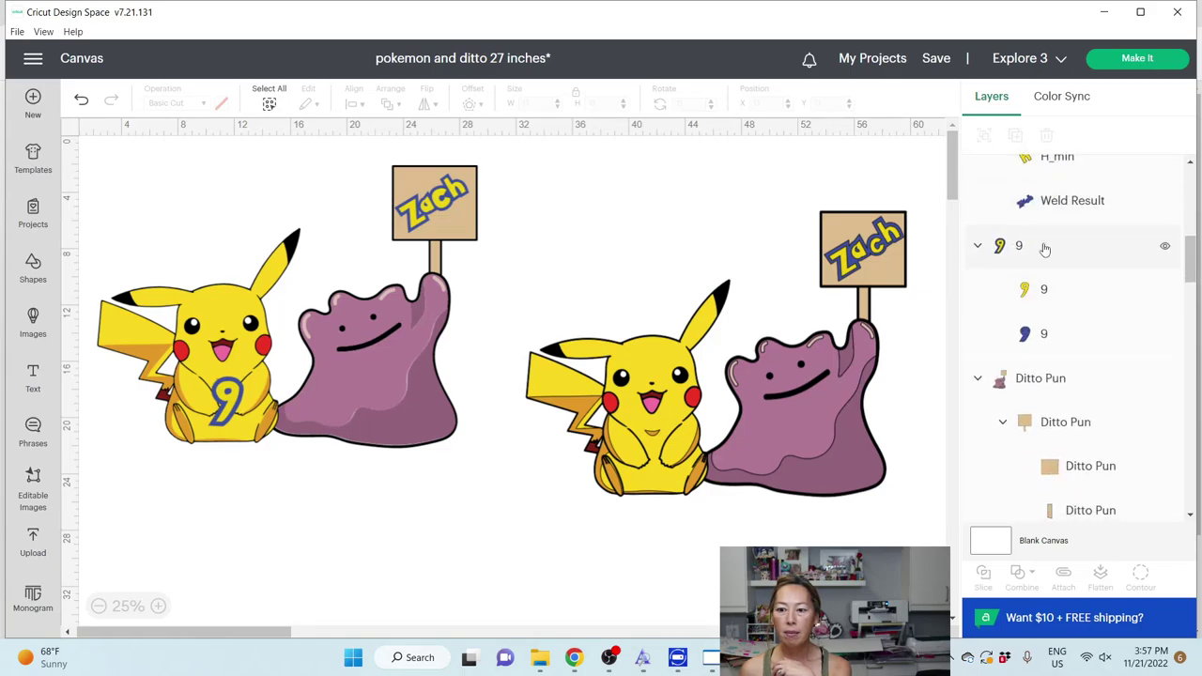
{"action": "left_click", "coordinate": [1049, 250]}
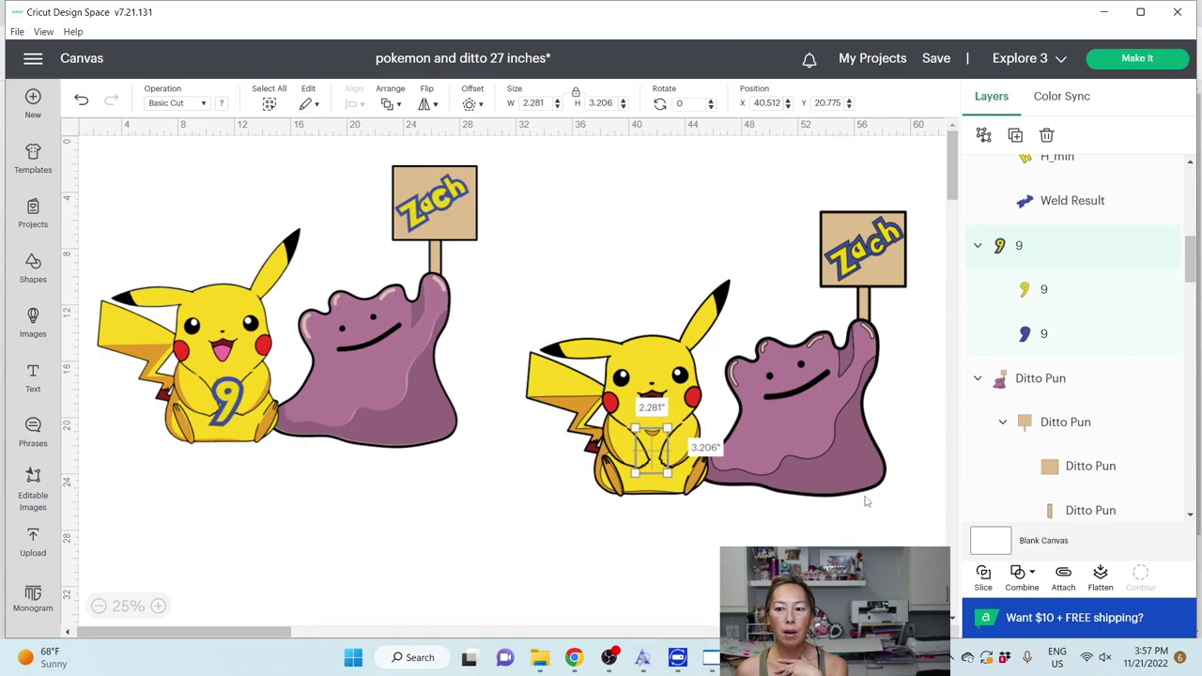
{"action": "left_click", "coordinate": [390, 103]}
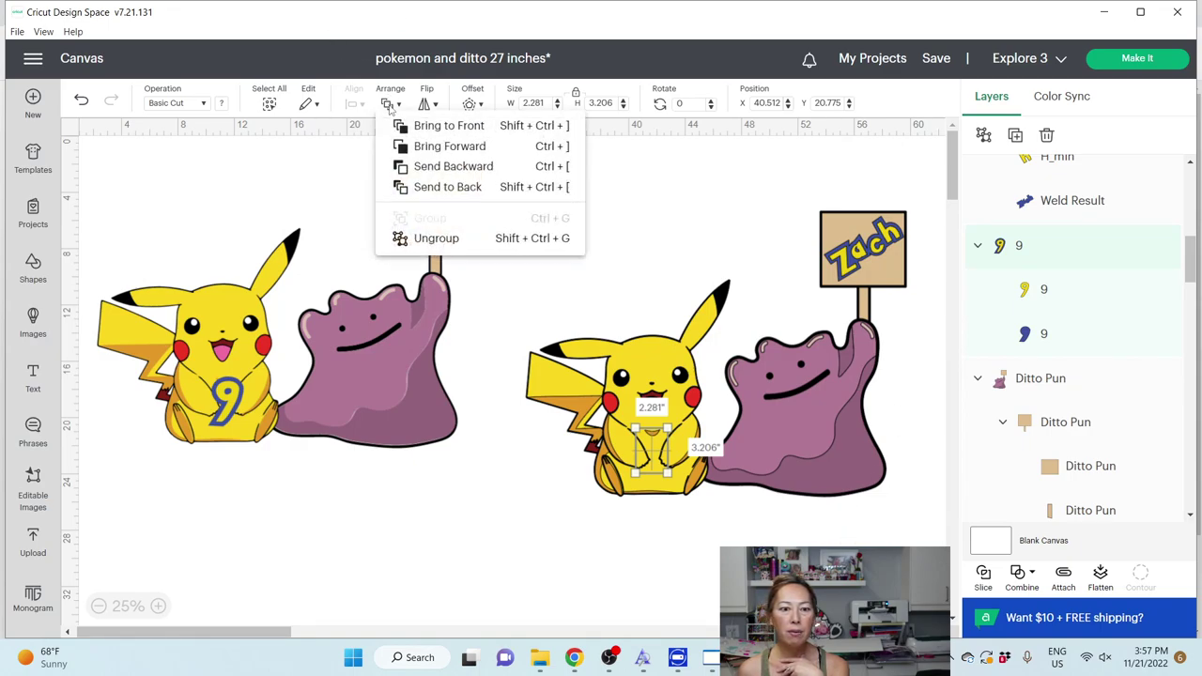
{"action": "left_click", "coordinate": [435, 126]}
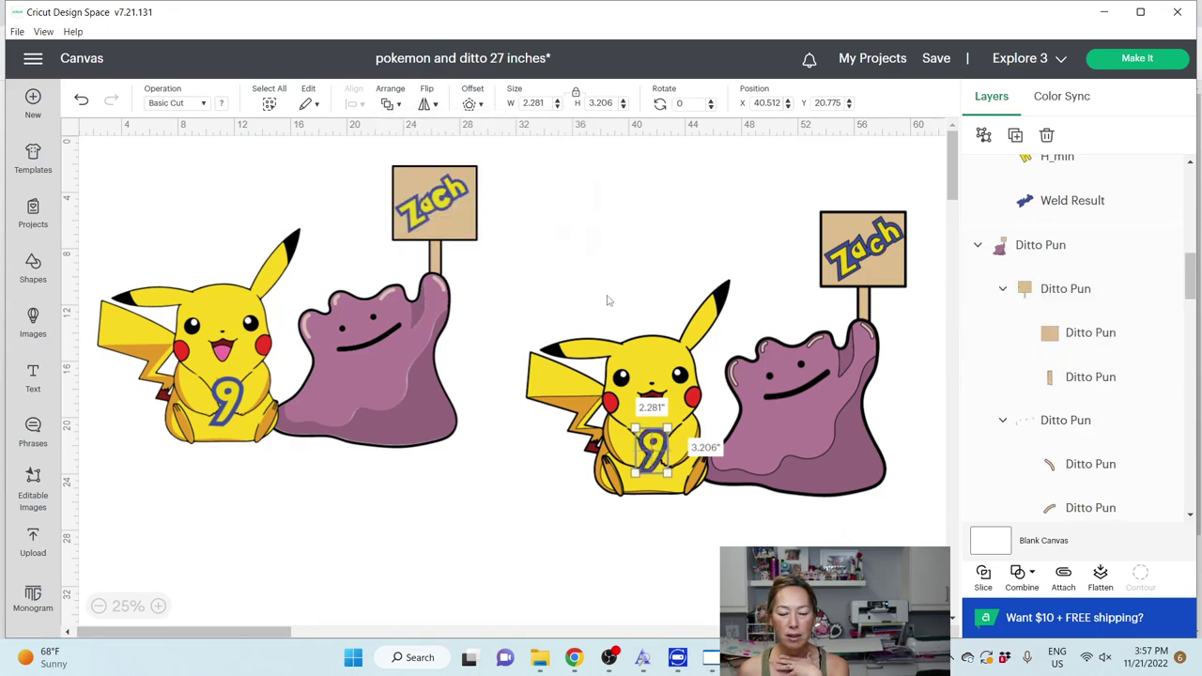
{"action": "left_click", "coordinate": [663, 237]}
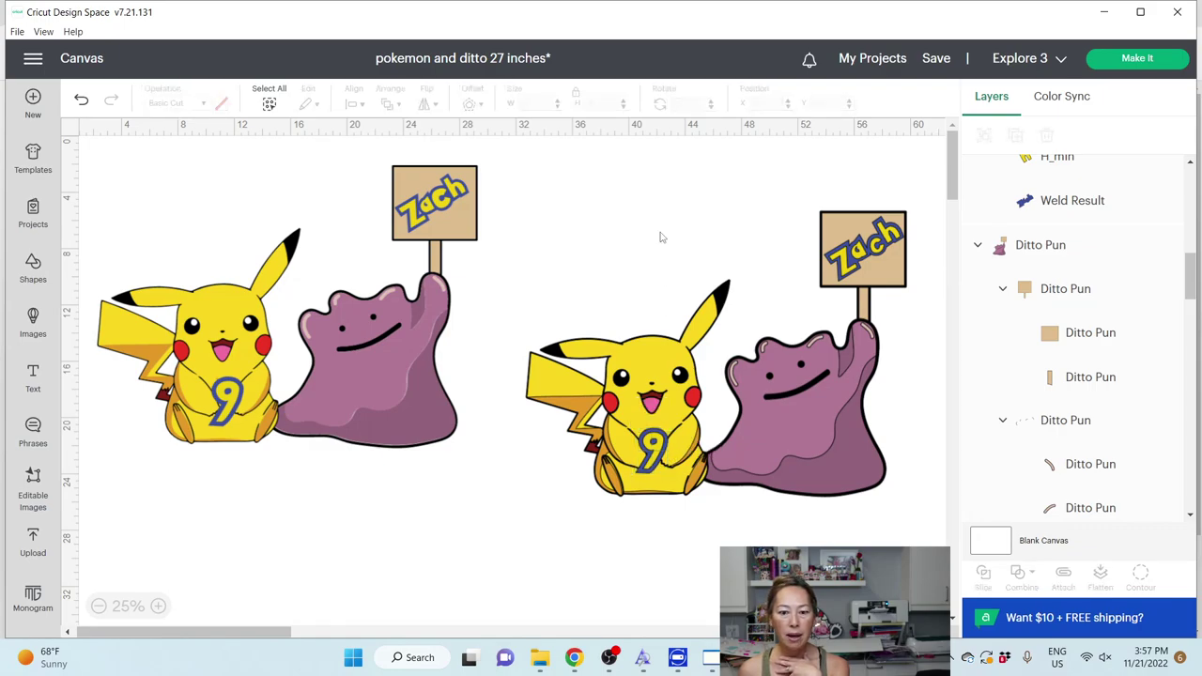
Step: Nudge the 9 group up and slightly sideways so it sits centred on the new Pikachu's belly
{"action": "left_click", "coordinate": [655, 455]}
{"action": "mouse_move", "coordinate": [670, 471]}
{"action": "left_mouse_down"}
{"action": "mouse_move", "coordinate": [680, 488]}
{"action": "mouse_move", "coordinate": [666, 452]}
{"action": "left_mouse_up"}
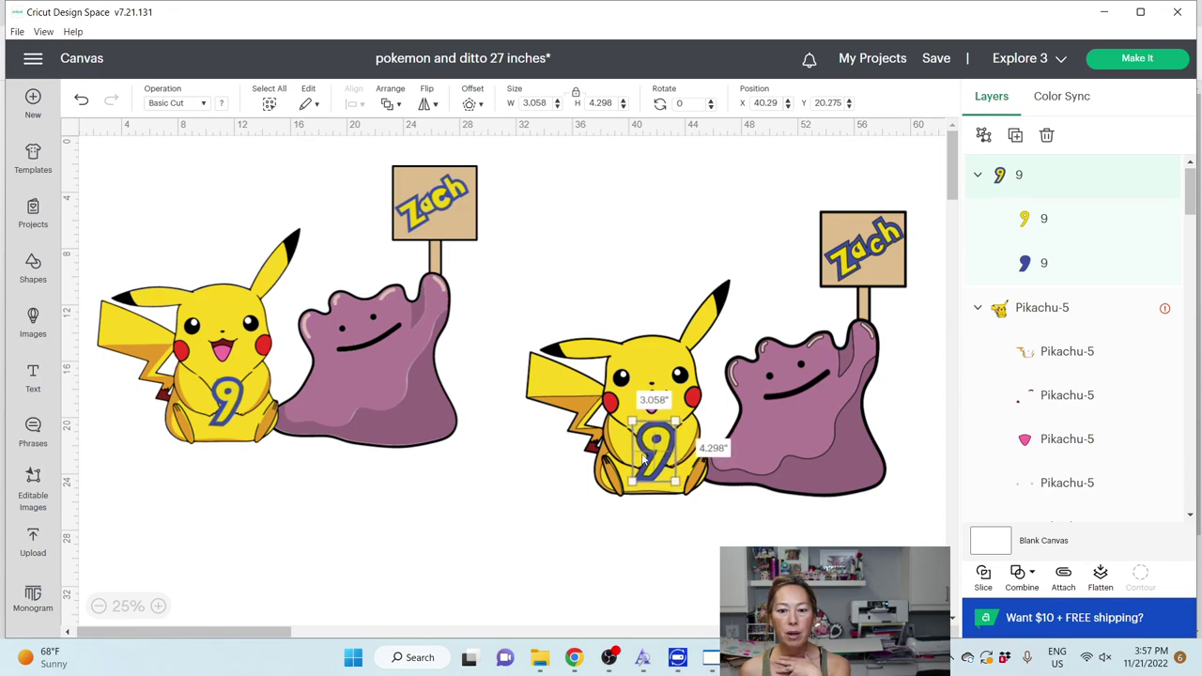
{"action": "left_click_drag", "start_coordinate": [660, 452], "coordinate": [659, 452]}
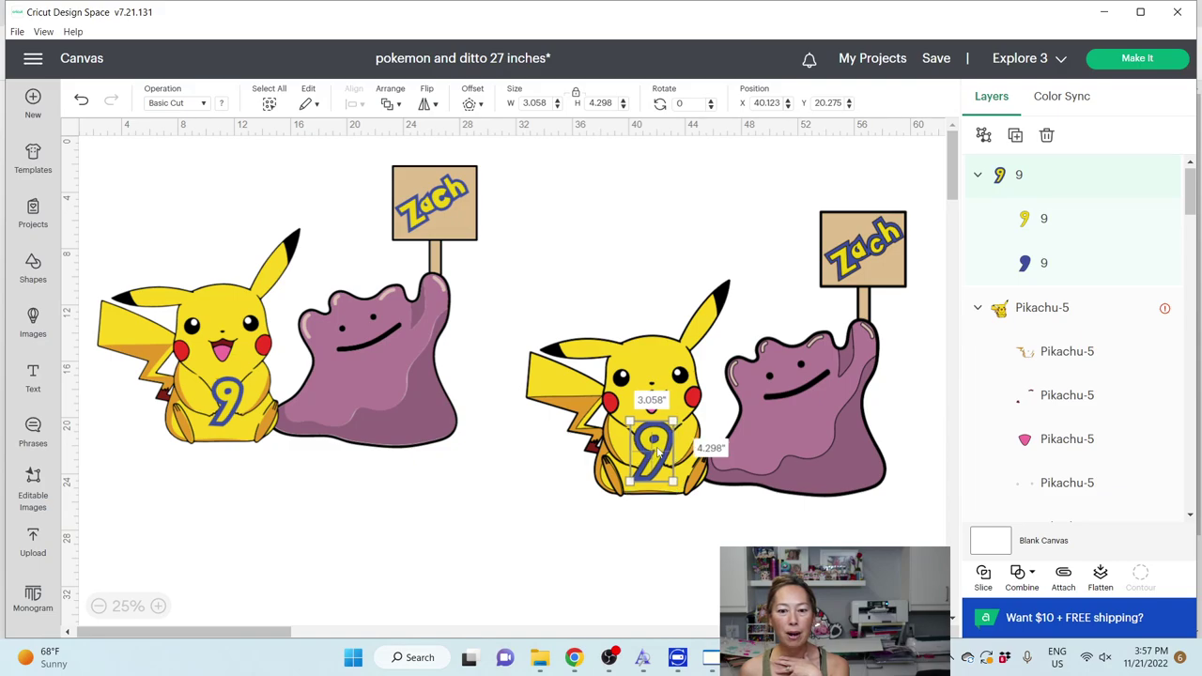
{"action": "left_click", "coordinate": [677, 245]}
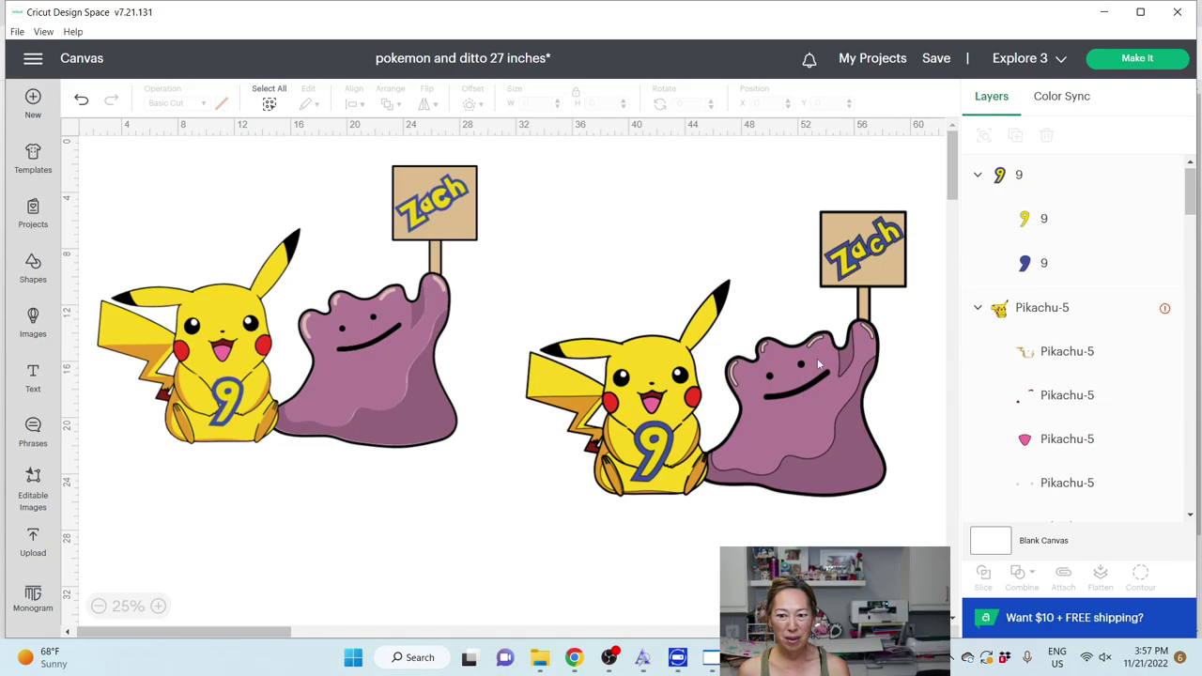
Step: Delete the original flattened design and move the complete new Pikachu and Ditto design into the space it occupied
{"action": "left_click", "coordinate": [402, 383]}
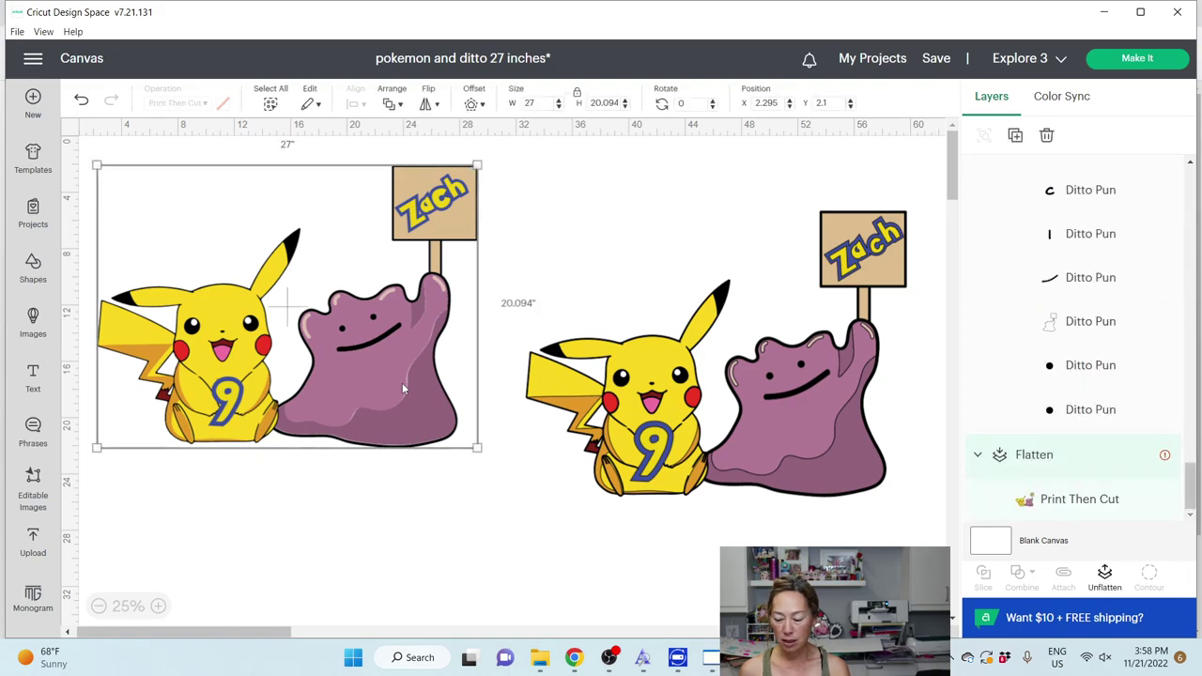
{"action": "key", "text": "Delete"}
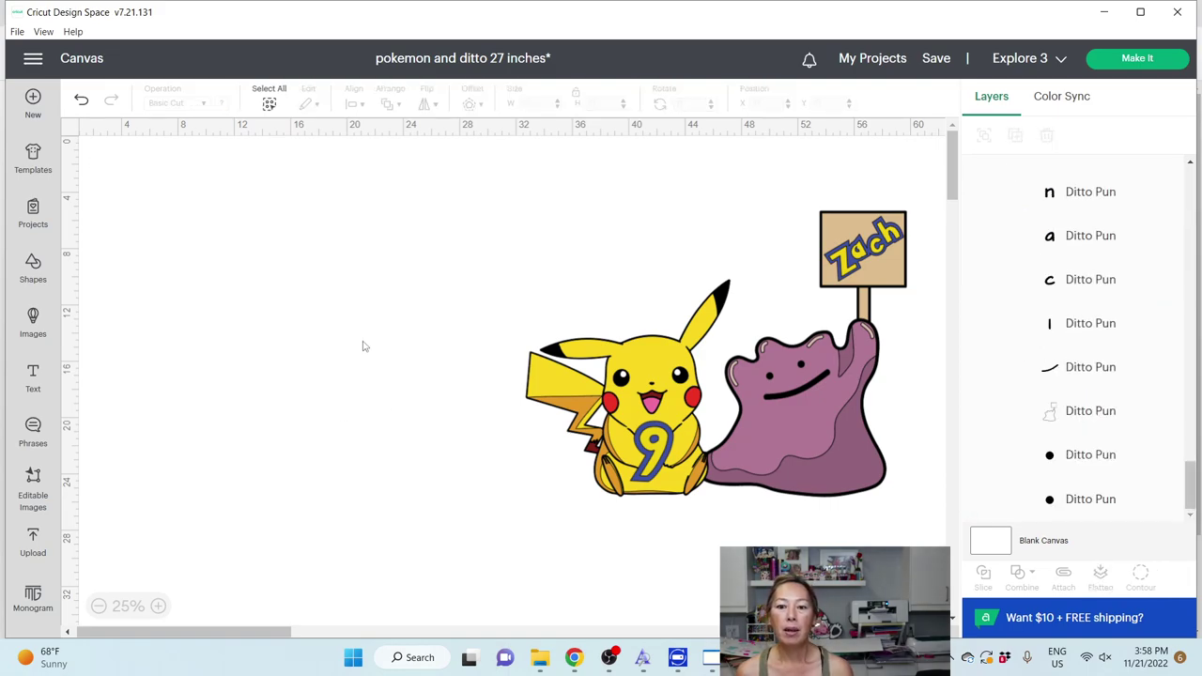
{"action": "left_click_drag", "start_coordinate": [475, 178], "coordinate": [939, 526]}
{"action": "left_click_drag", "start_coordinate": [824, 440], "coordinate": [513, 401]}
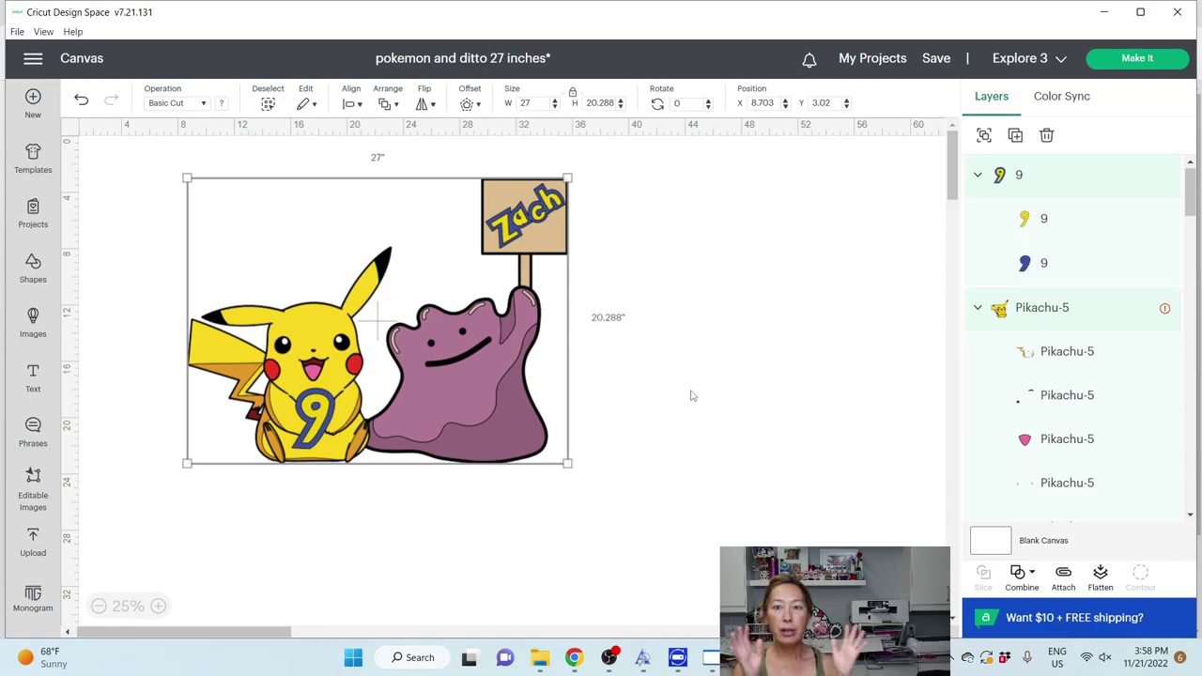
{"action": "left_click", "coordinate": [773, 366]}
Step: Separate the Pikachu from the 9 and the Ditto by moving it up and away from them
{"action": "left_click", "coordinate": [291, 331]}
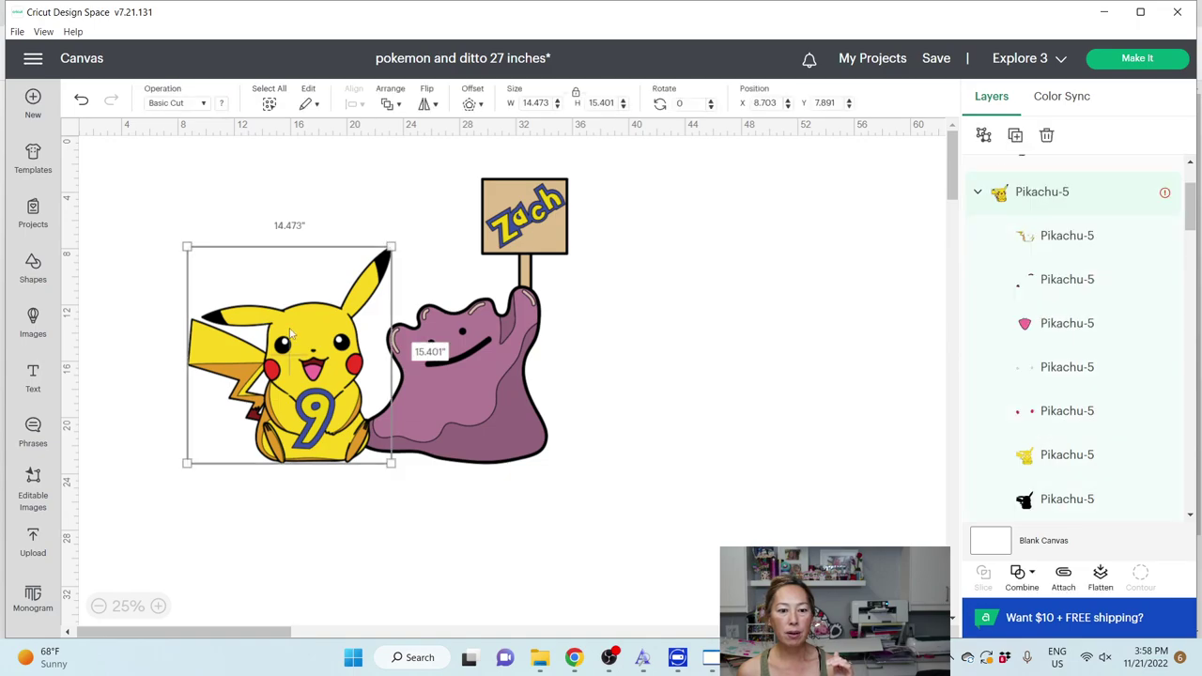
{"action": "mouse_move", "coordinate": [291, 331]}
{"action": "left_mouse_down"}
{"action": "mouse_move", "coordinate": [168, 328]}
{"action": "mouse_move", "coordinate": [284, 328]}
{"action": "left_mouse_up"}
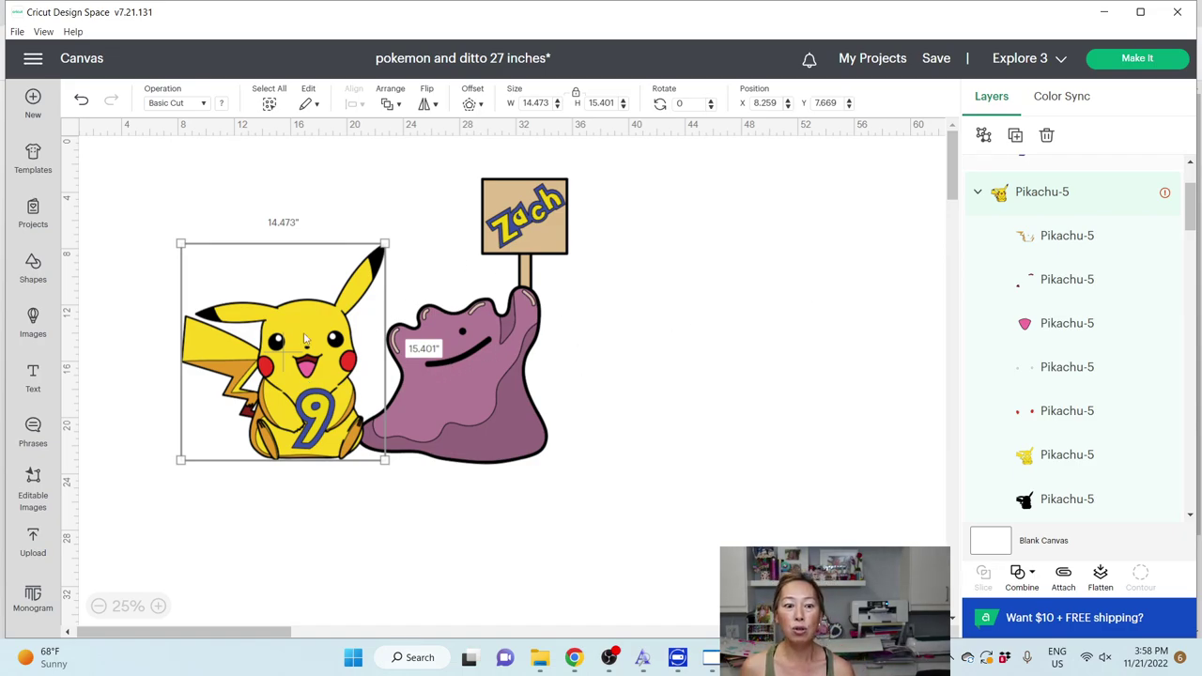
{"action": "left_click_drag", "start_coordinate": [320, 337], "coordinate": [250, 279]}
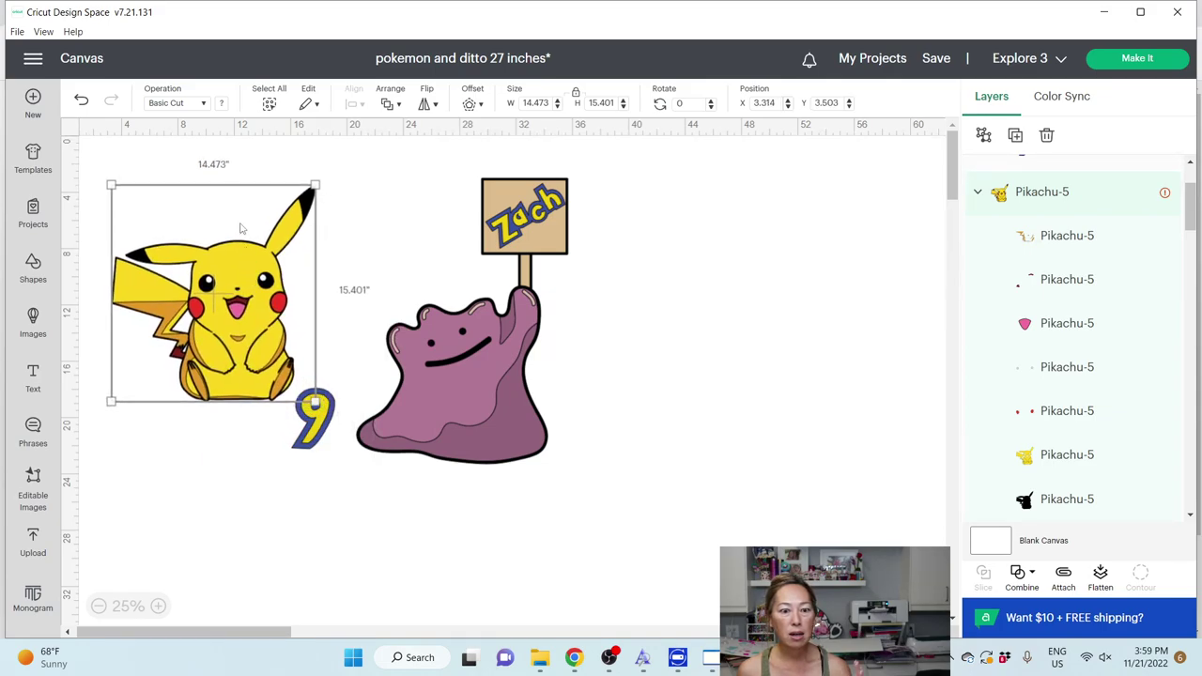
{"action": "left_click", "coordinate": [494, 376]}
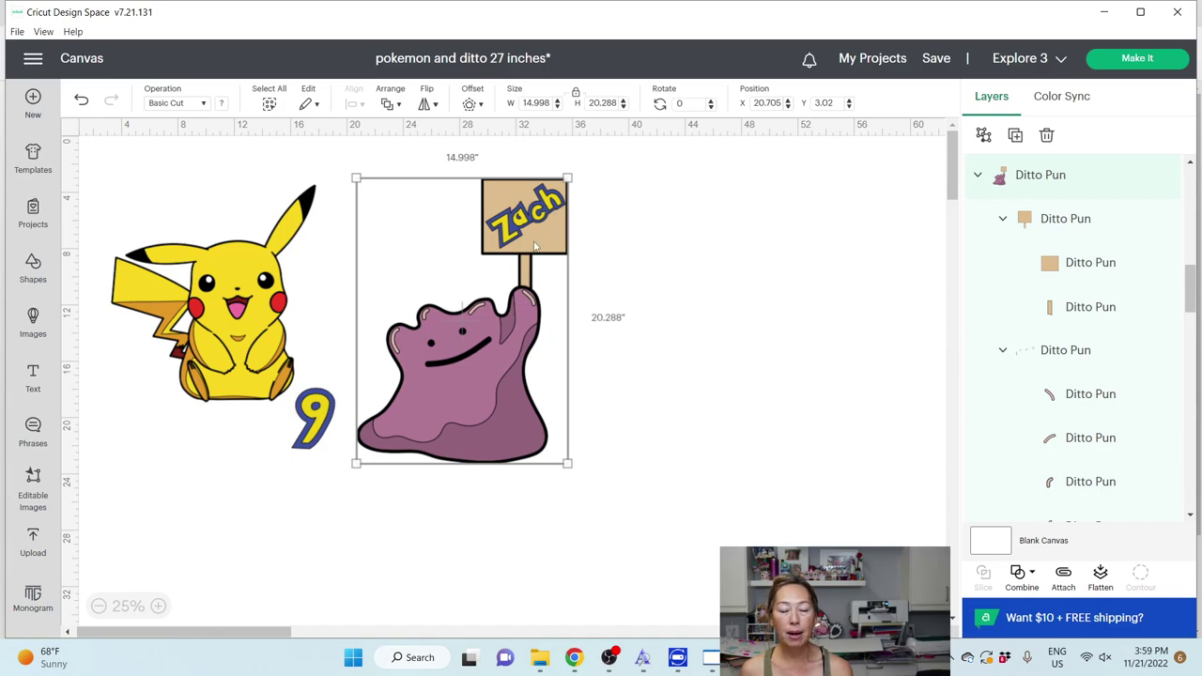
{"action": "left_click", "coordinate": [657, 281]}
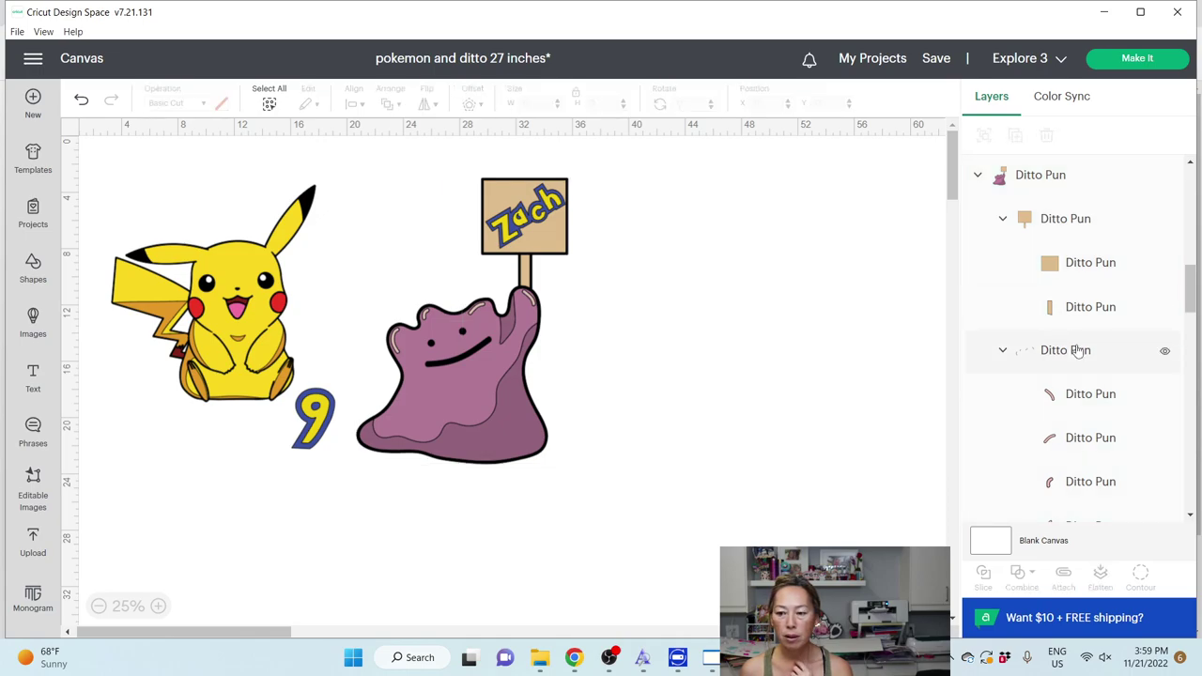
Step: Delete the first run of leftover letter layers, t, n, a, w, u, o and y, from the Ditto Pun outline group
{"action": "scroll", "coordinate": [1078, 345], "scroll_direction": "down", "scroll_amount": 5}
{"action": "scroll", "coordinate": [1075, 349], "scroll_direction": "down", "scroll_amount": 3}
{"action": "scroll", "coordinate": [1071, 345], "scroll_direction": "up", "scroll_amount": 10}
{"action": "scroll", "coordinate": [1034, 340], "scroll_direction": "up", "scroll_amount": 3}
{"action": "scroll", "coordinate": [1034, 341], "scroll_direction": "down", "scroll_amount": 8}
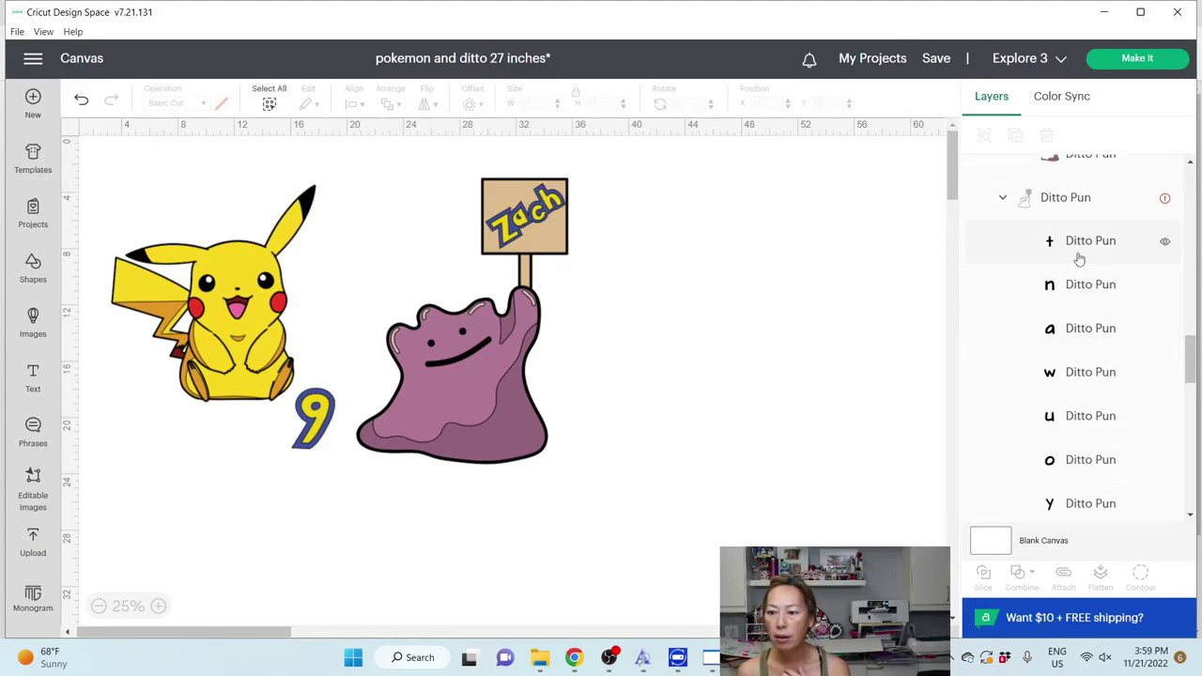
{"action": "left_click", "coordinate": [1077, 258]}
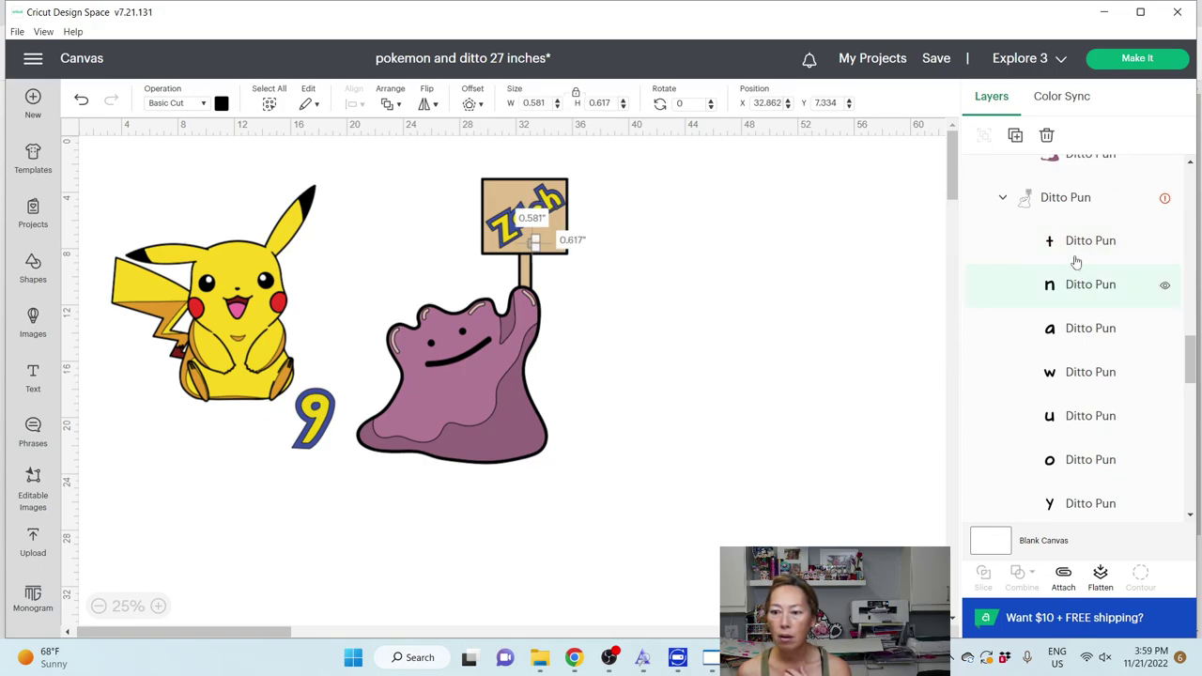
{"action": "left_click", "coordinate": [1076, 242]}
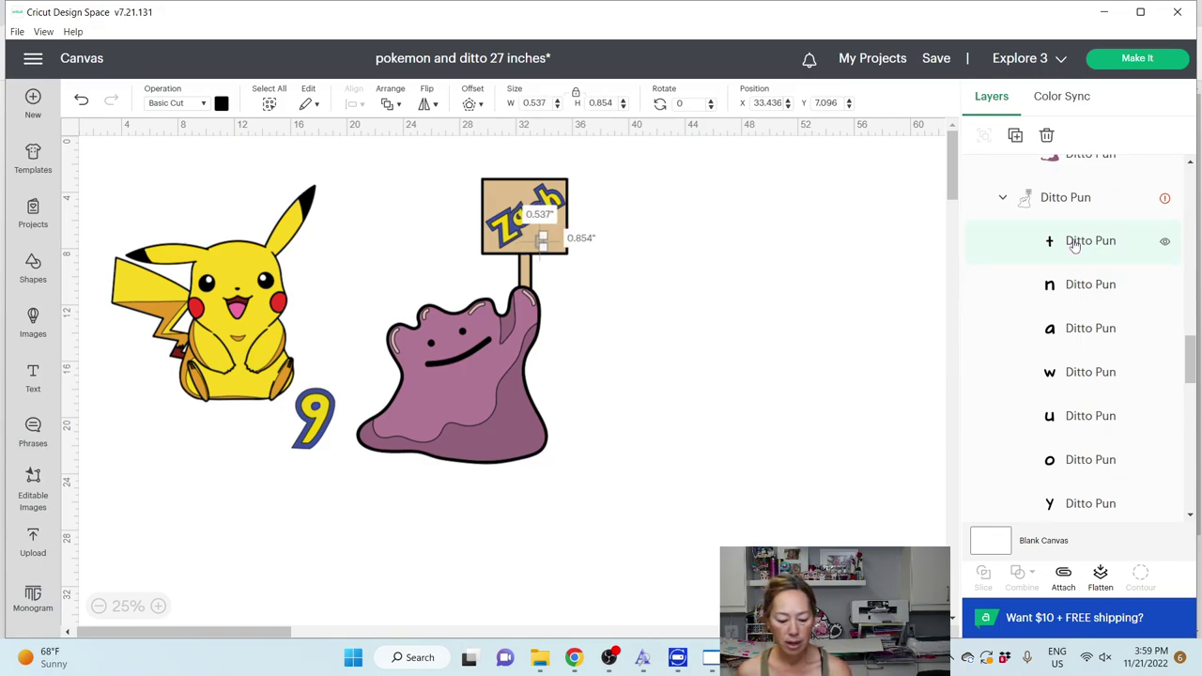
{"action": "left_click", "coordinate": [1067, 284], "text": "shift"}
{"action": "left_click", "coordinate": [1065, 330], "text": "shift"}
{"action": "left_click", "coordinate": [1065, 373], "text": "shift"}
{"action": "key", "text": "Escape"}
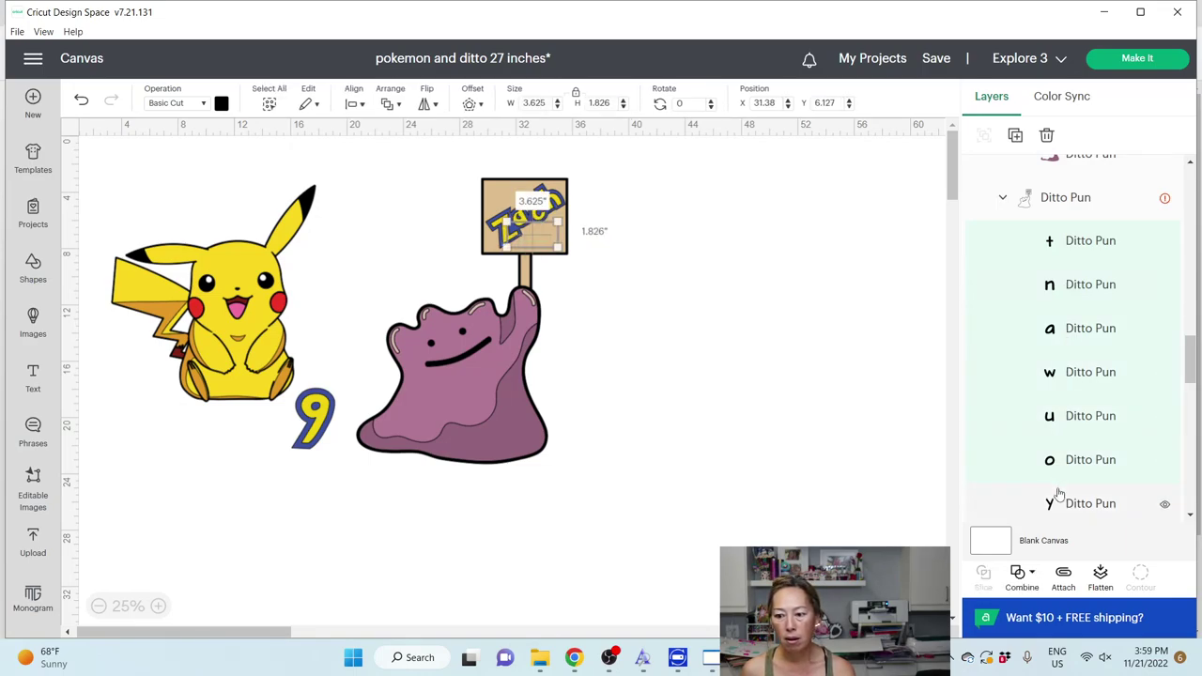
{"action": "scroll", "coordinate": [1059, 496], "scroll_direction": "down", "scroll_amount": 3}
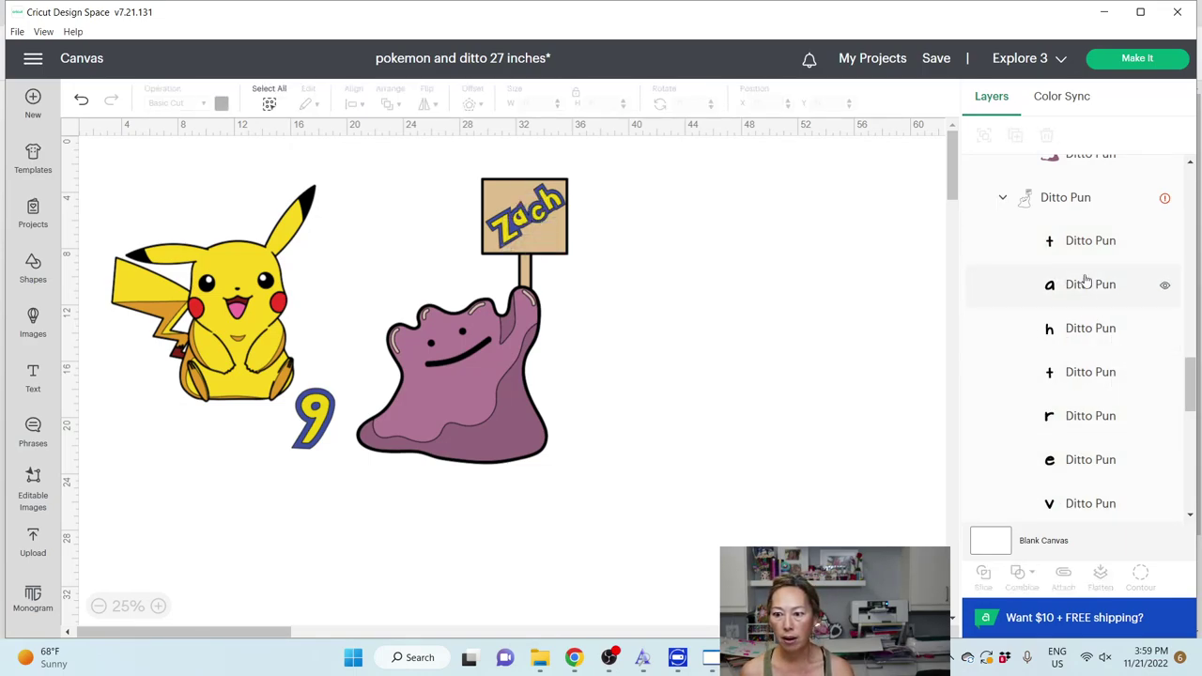
Step: Delete the leftover letter layers t, a, h, t, r, e and v from the Ditto Pun outline group
{"action": "left_click", "coordinate": [1087, 241]}
{"action": "left_click", "coordinate": [1090, 285], "text": "shift"}
{"action": "left_click", "coordinate": [1085, 328], "text": "shift"}
{"action": "left_click", "coordinate": [1081, 378], "text": "shift"}
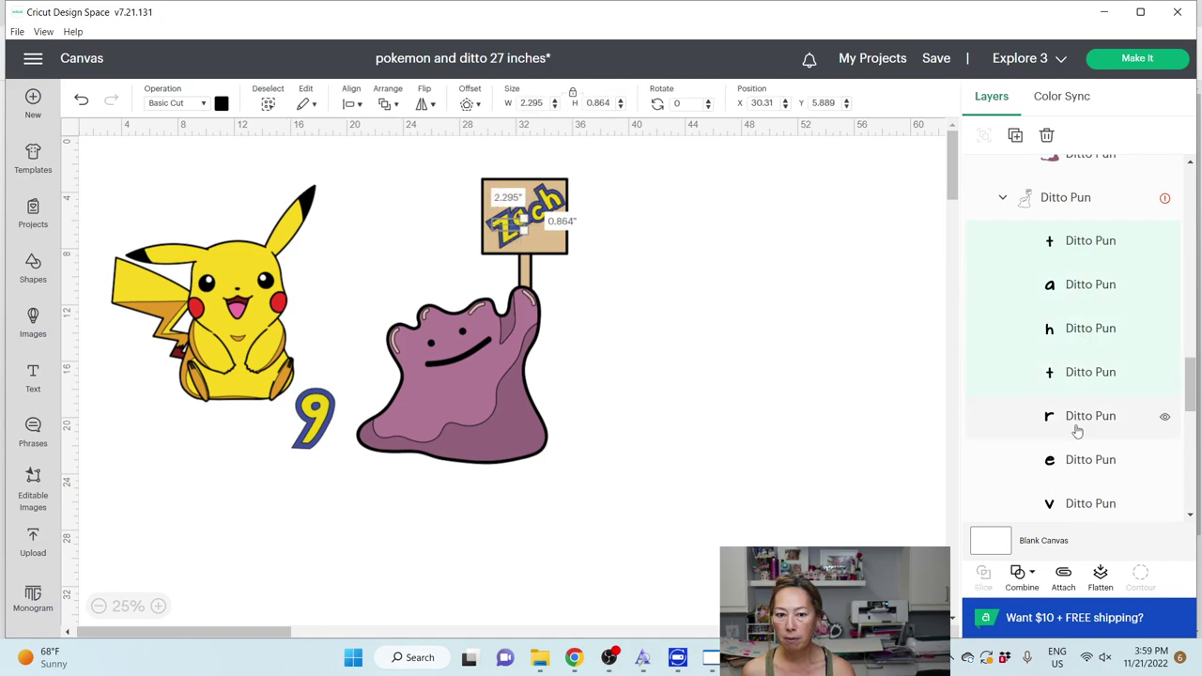
{"action": "left_click", "coordinate": [1075, 428], "text": "shift"}
{"action": "left_click", "coordinate": [1073, 470], "text": "shift"}
{"action": "key", "text": "Escape"}
{"action": "scroll", "coordinate": [1071, 498], "scroll_direction": "up", "scroll_amount": 1}
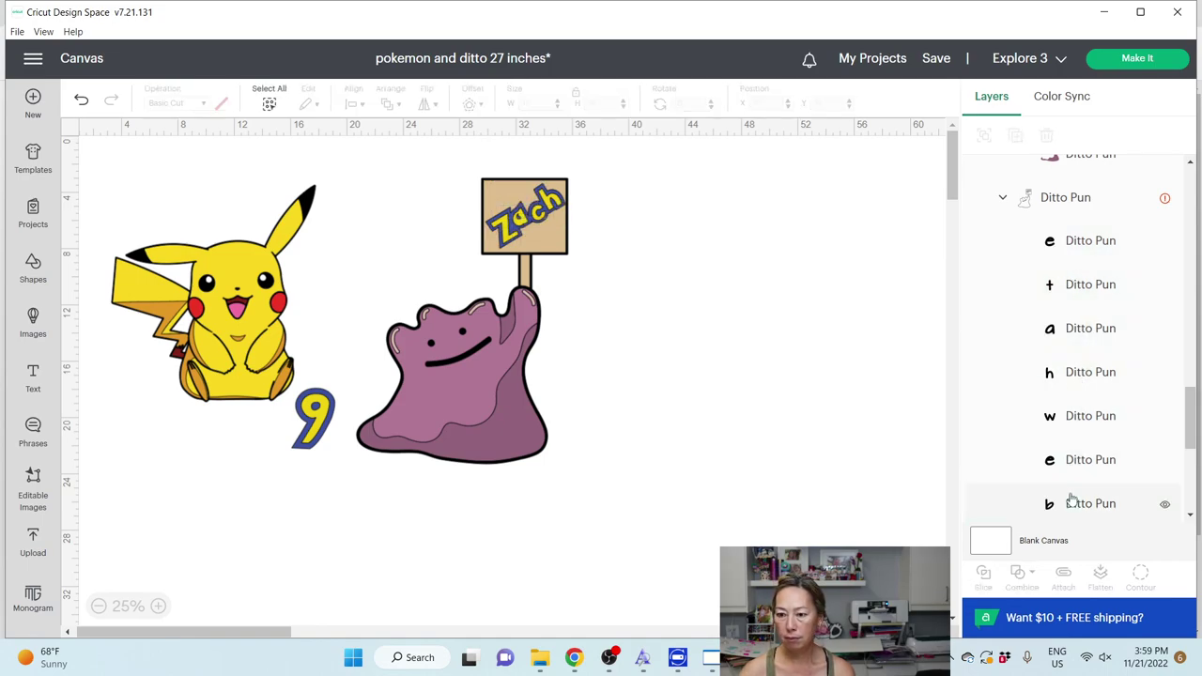
Step: Delete the leftover letter layers e, t, a, h, w, e and b from the Ditto Pun outline group
{"action": "left_click", "coordinate": [1063, 252]}
{"action": "left_click", "coordinate": [1074, 285], "text": "shift"}
{"action": "left_click", "coordinate": [1068, 328], "text": "shift"}
{"action": "left_click", "coordinate": [1060, 375], "text": "shift"}
{"action": "left_click", "coordinate": [1054, 418], "text": "shift"}
{"action": "left_click", "coordinate": [1061, 507], "text": "shift"}
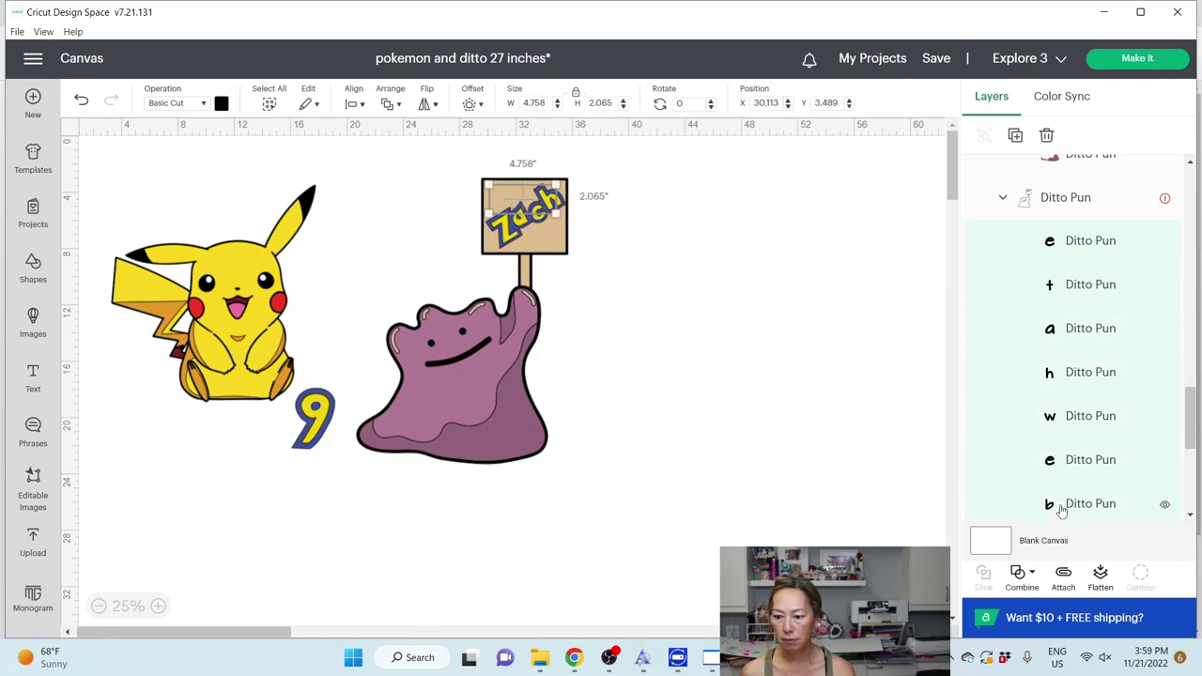
{"action": "key", "text": "Escape"}
{"action": "scroll", "coordinate": [1062, 509], "scroll_direction": "down", "scroll_amount": 3}
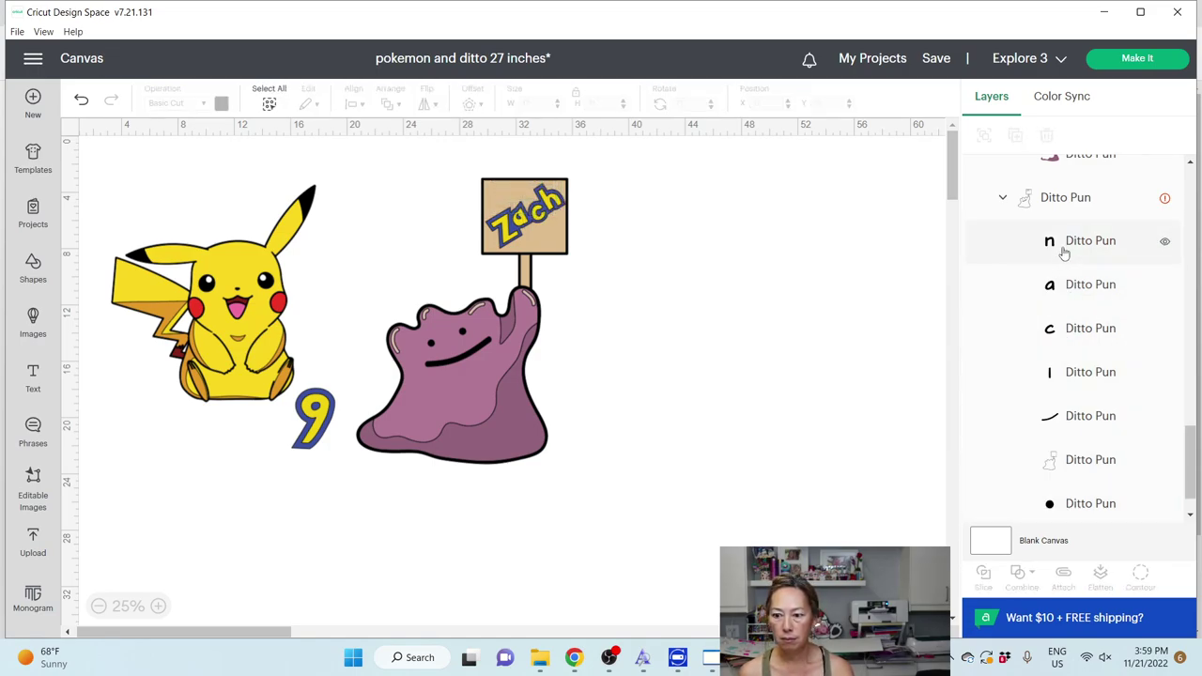
Step: Delete the last letter layers, n, a, c and l, from the Ditto Pun outline group, leaving out the smile layer
{"action": "left_click", "coordinate": [1063, 246]}
{"action": "left_click", "coordinate": [1060, 282], "text": "shift"}
{"action": "left_click", "coordinate": [1071, 328], "text": "shift"}
{"action": "left_click", "coordinate": [1068, 372], "text": "shift"}
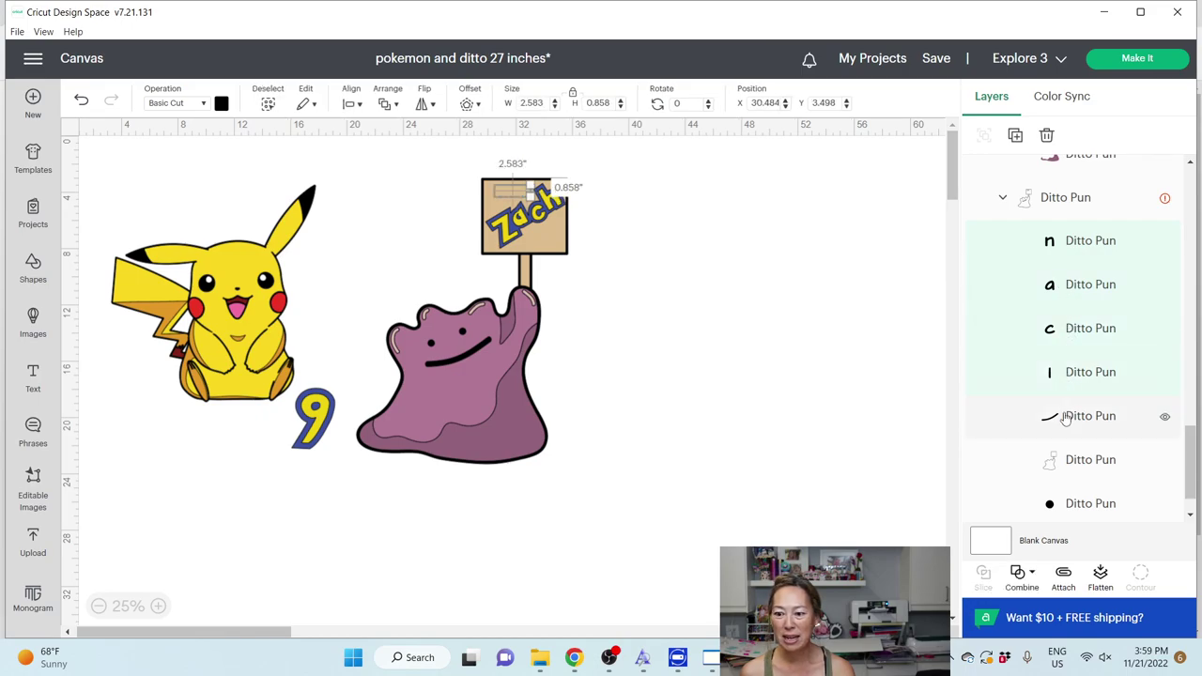
{"action": "left_click", "coordinate": [1066, 419], "text": "shift"}
{"action": "left_click", "coordinate": [1075, 376]}
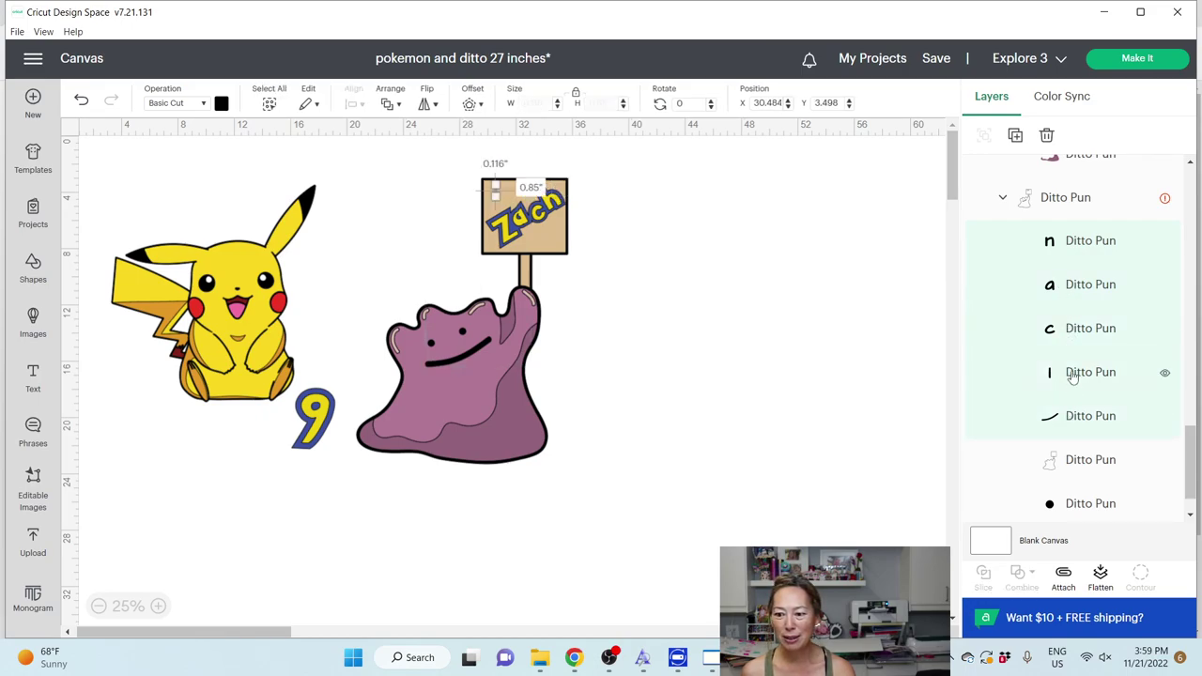
{"action": "left_click", "coordinate": [1077, 255]}
{"action": "left_click", "coordinate": [1071, 286], "text": "shift"}
{"action": "left_click", "coordinate": [1056, 334], "text": "shift"}
{"action": "left_click", "coordinate": [1062, 373], "text": "shift"}
{"action": "key", "text": "Delete"}
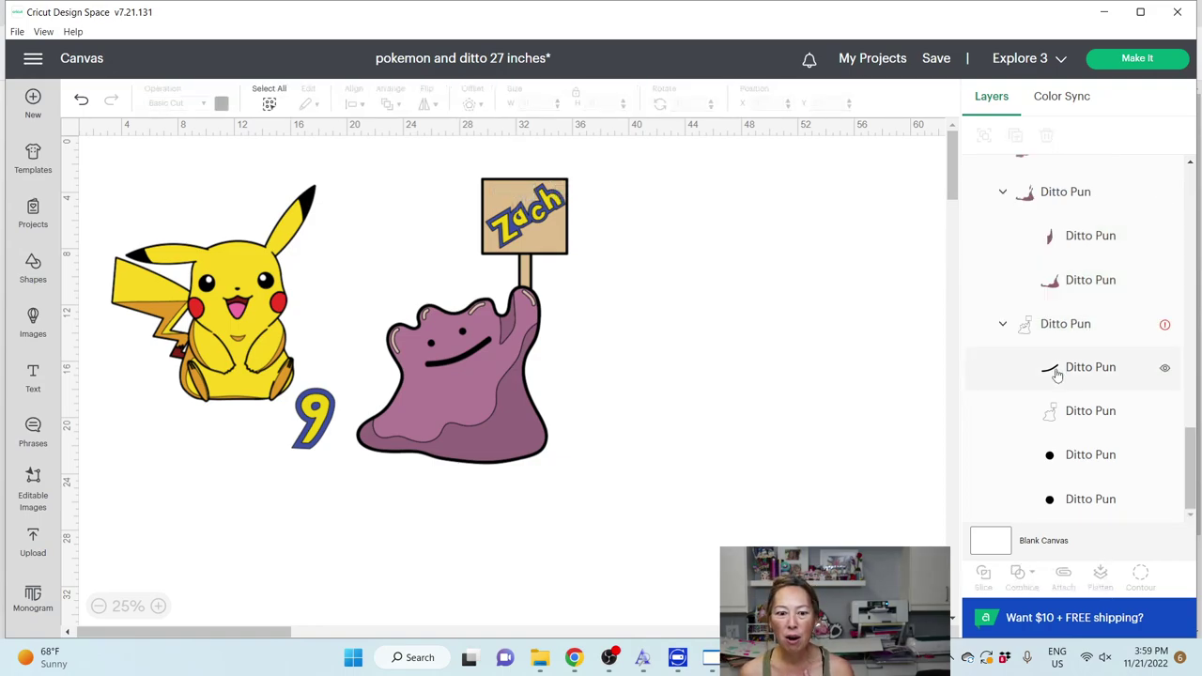
{"action": "scroll", "coordinate": [1057, 374], "scroll_direction": "up", "scroll_amount": 10}
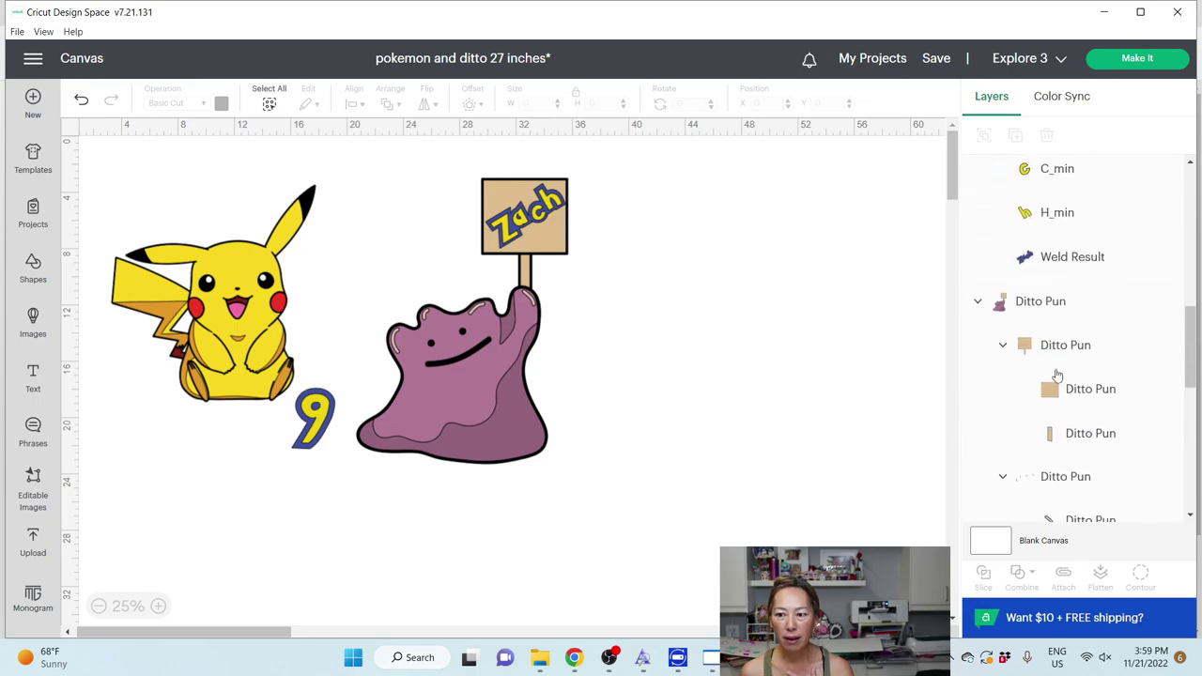
{"action": "scroll", "coordinate": [1057, 373], "scroll_direction": "up", "scroll_amount": 5}
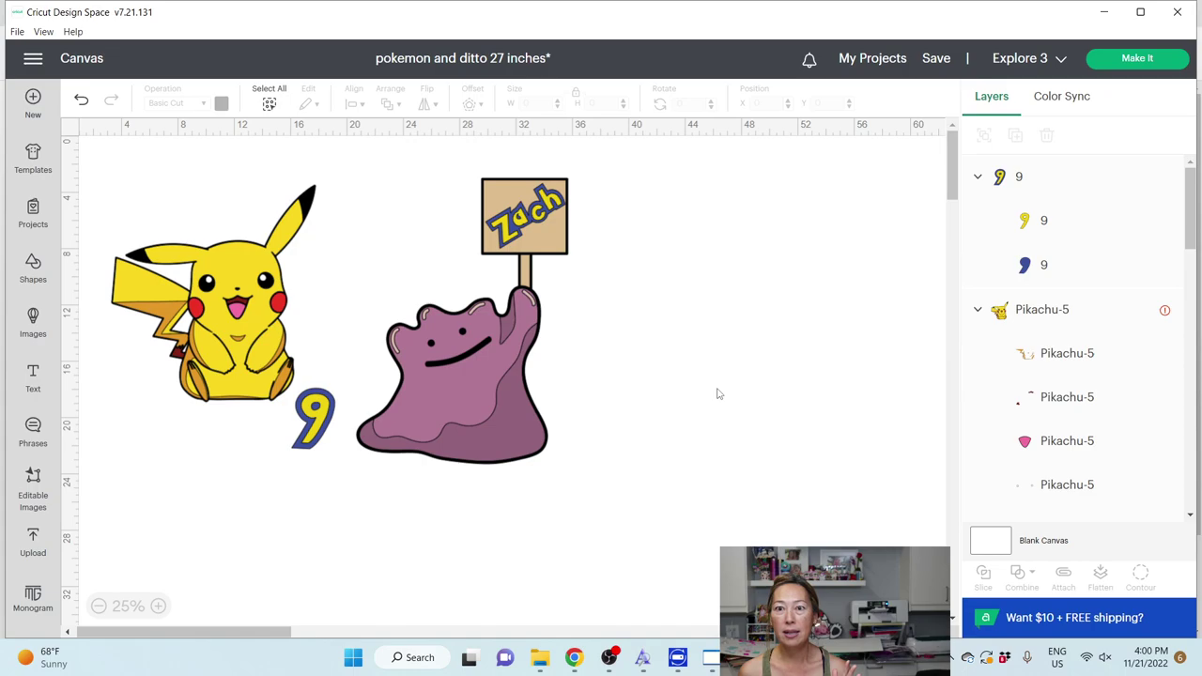
Step: Search the image library for "grid" and filter the results to uploaded images
{"action": "left_click", "coordinate": [54, 323]}
{"action": "type", "text": "grid"}
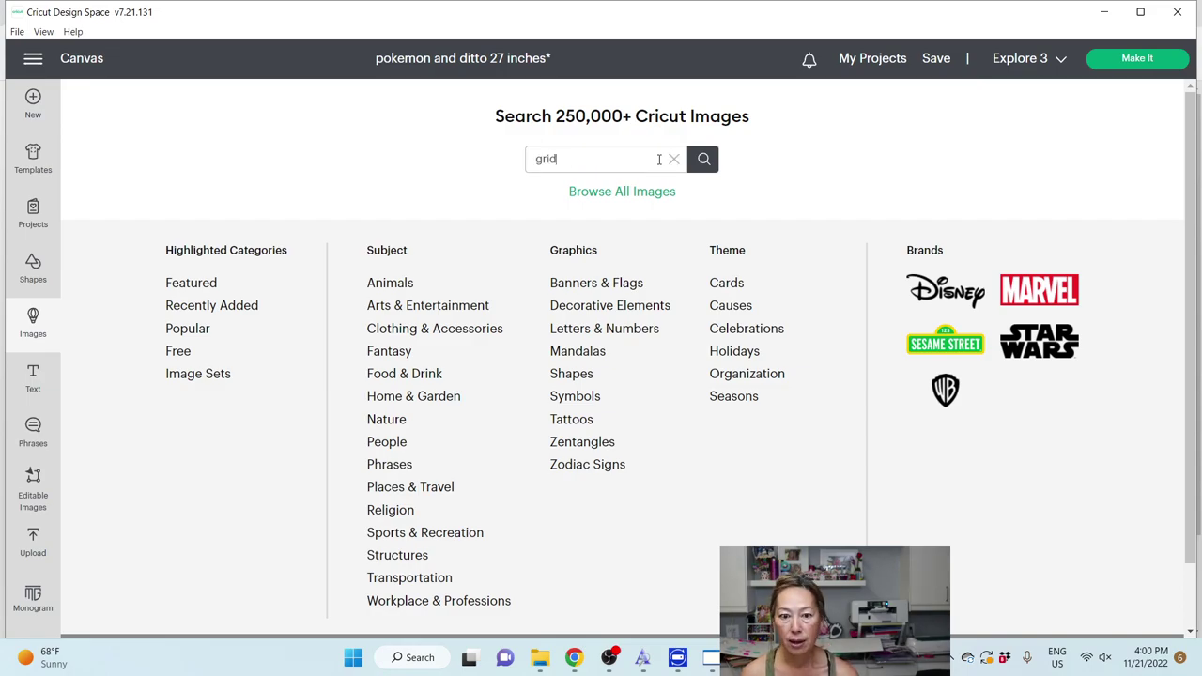
{"action": "key", "text": "Return"}
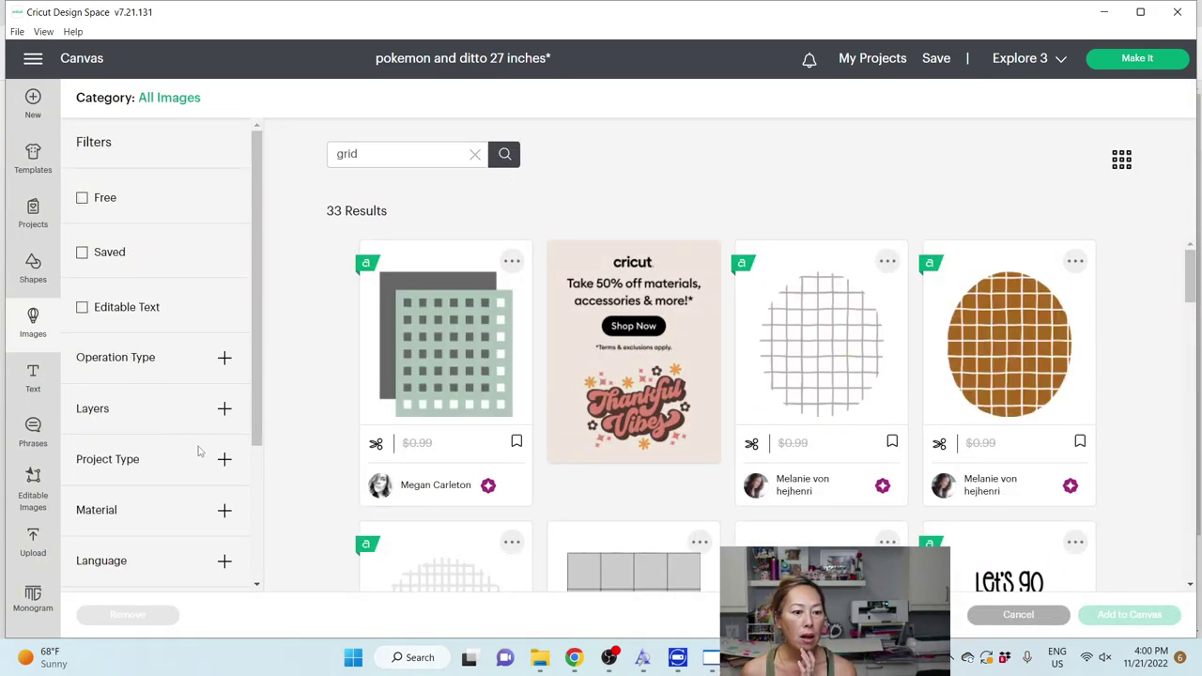
{"action": "scroll", "coordinate": [201, 460], "scroll_direction": "down", "scroll_amount": 1}
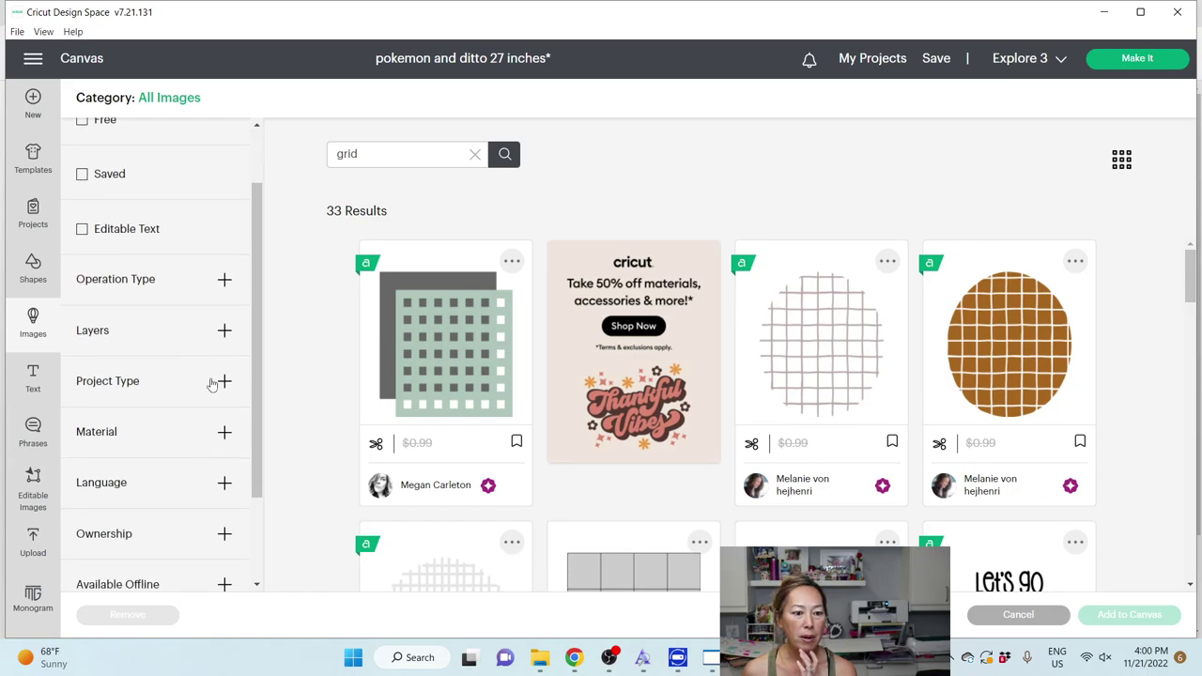
{"action": "left_click", "coordinate": [225, 533]}
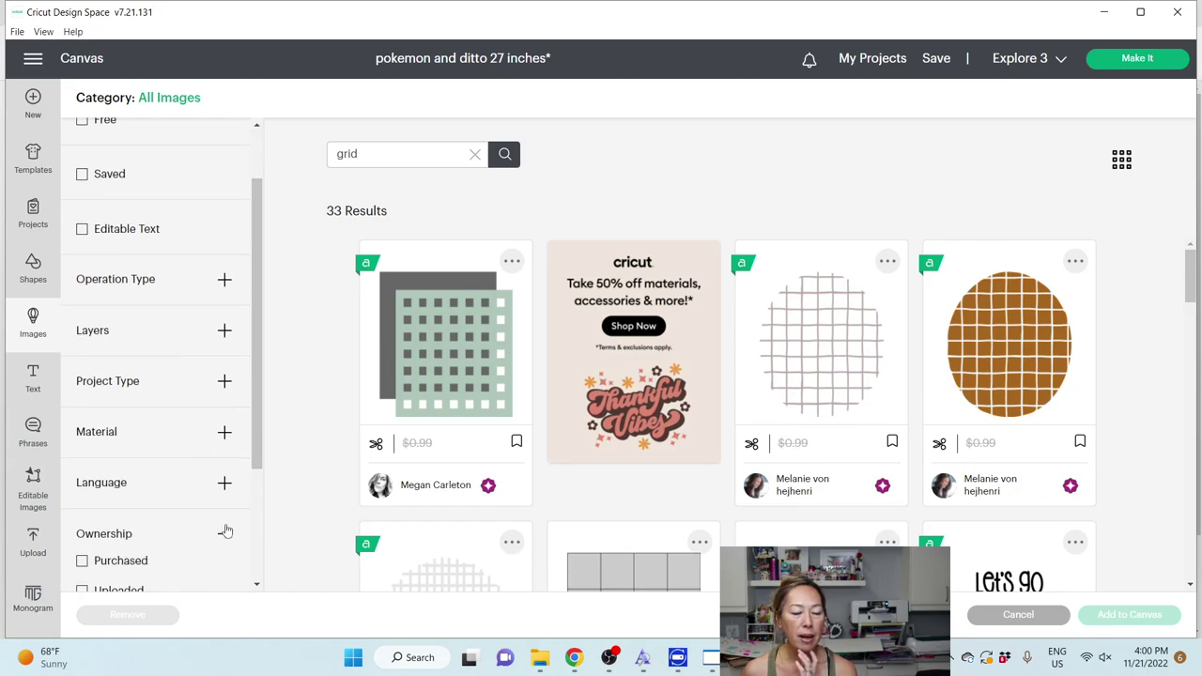
{"action": "scroll", "coordinate": [188, 463], "scroll_direction": "down", "scroll_amount": 1}
{"action": "scroll", "coordinate": [188, 463], "scroll_direction": "down", "scroll_amount": 2}
{"action": "left_click", "coordinate": [119, 436]}
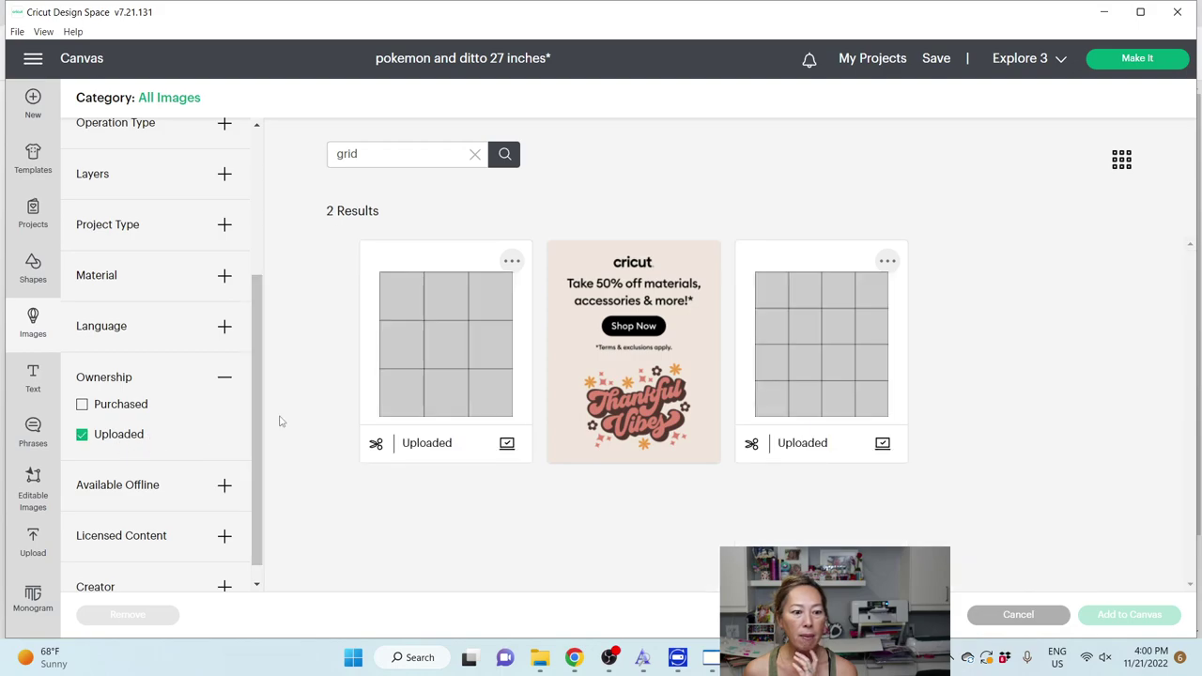
Step: Add the uploaded 3x3 grid of squares to the canvas over the characters
{"action": "left_click", "coordinate": [481, 340]}
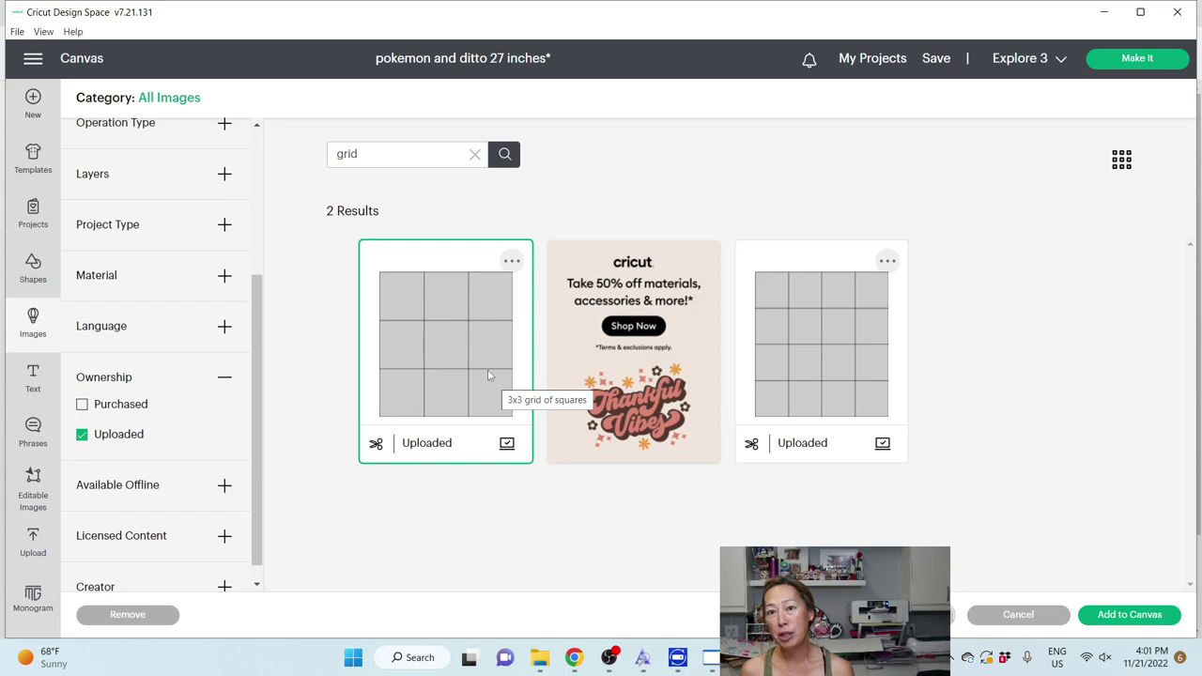
{"action": "left_click", "coordinate": [1124, 622]}
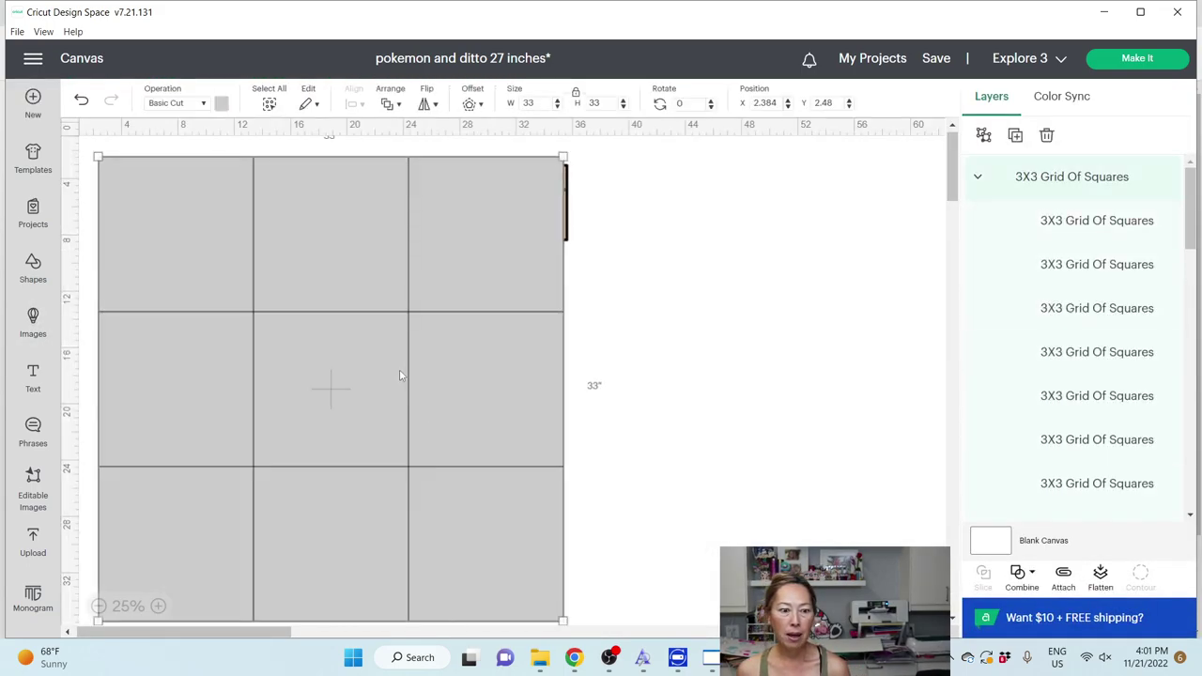
{"action": "mouse_move", "coordinate": [148, 206]}
{"action": "left_mouse_down"}
{"action": "mouse_move", "coordinate": [176, 210]}
{"action": "mouse_move", "coordinate": [166, 217]}
{"action": "left_mouse_up"}
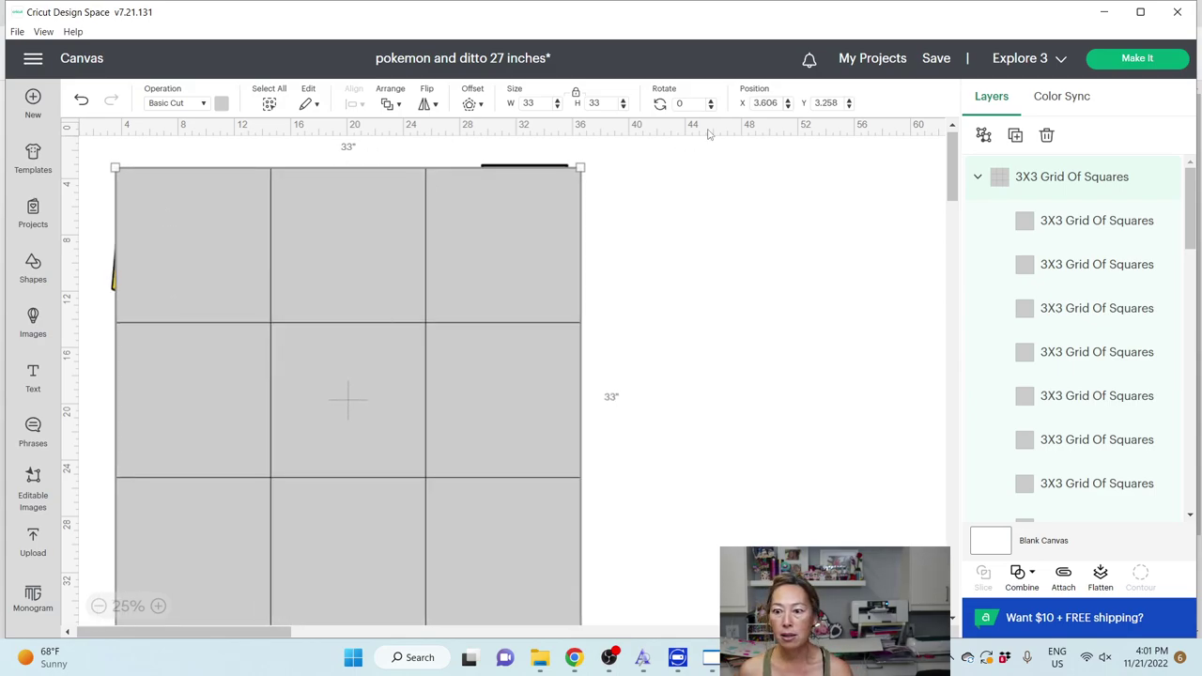
Step: Duplicate the 3x3 grid, placing one copy beside the Ditto and the other below the characters
{"action": "left_click", "coordinate": [1017, 136]}
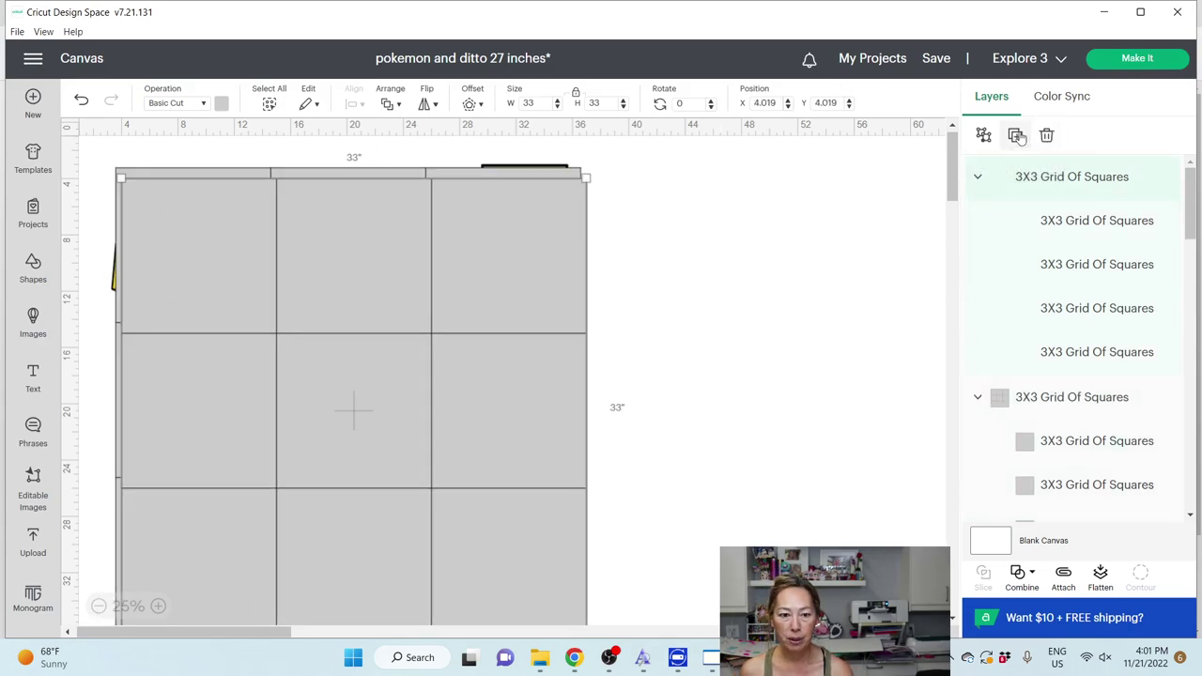
{"action": "left_click_drag", "start_coordinate": [299, 274], "coordinate": [972, 290]}
{"action": "left_click_drag", "start_coordinate": [441, 254], "coordinate": [418, 571]}
{"action": "left_click", "coordinate": [528, 404]}
{"action": "left_click", "coordinate": [648, 350]}
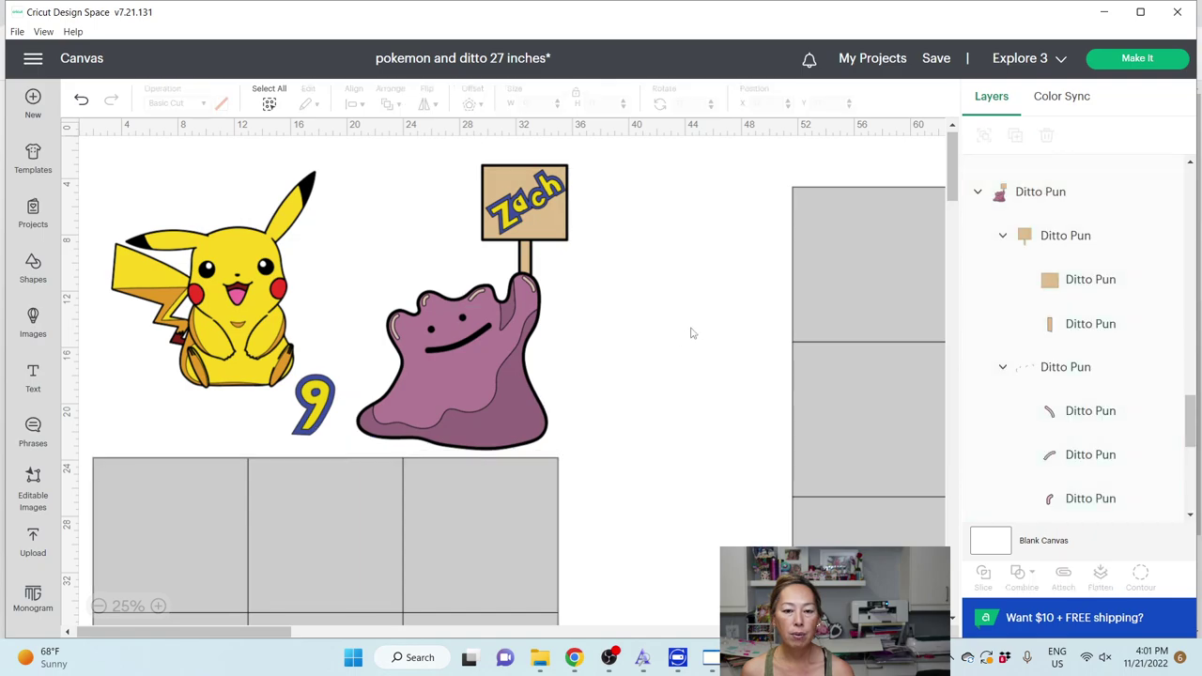
Step: Move the Ditto with its sign, the Pikachu and the number 9 rightward to free the canvas area above the lower grid
{"action": "left_click_drag", "start_coordinate": [425, 158], "coordinate": [612, 359]}
{"action": "left_click_drag", "start_coordinate": [490, 324], "coordinate": [976, 324]}
{"action": "left_click_drag", "start_coordinate": [123, 209], "coordinate": [610, 268]}
{"action": "left_click_drag", "start_coordinate": [302, 394], "coordinate": [733, 439]}
Step: Move the lower 3x3 grid up into the freed area and set its position to X 2, Y 2
{"action": "left_click_drag", "start_coordinate": [403, 555], "coordinate": [409, 252]}
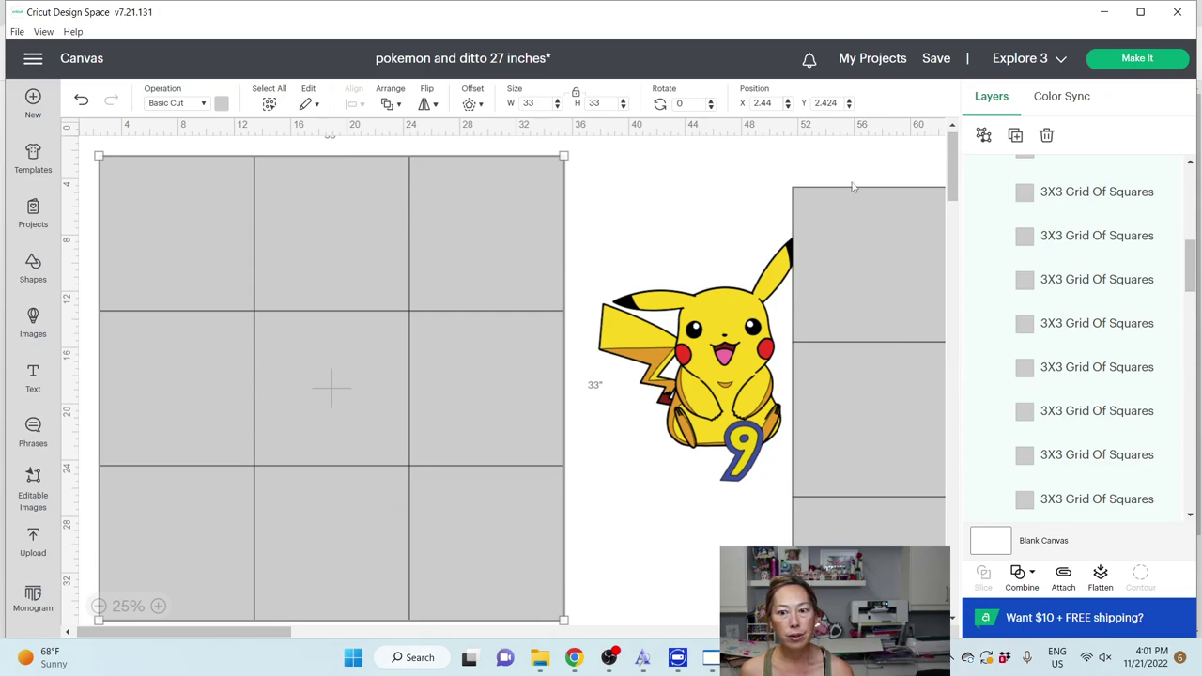
{"action": "left_click", "coordinate": [773, 102]}
{"action": "double_click", "coordinate": [773, 103]}
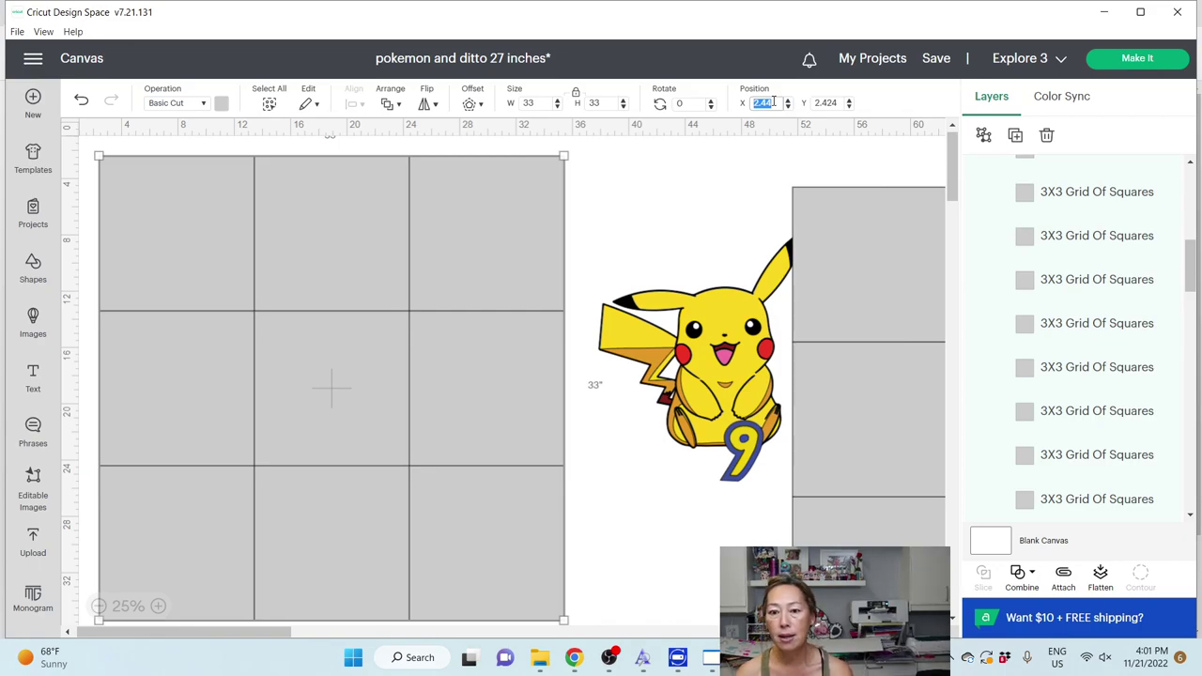
{"action": "type", "text": "2"}
{"action": "key", "text": "Tab"}
{"action": "type", "text": "2"}
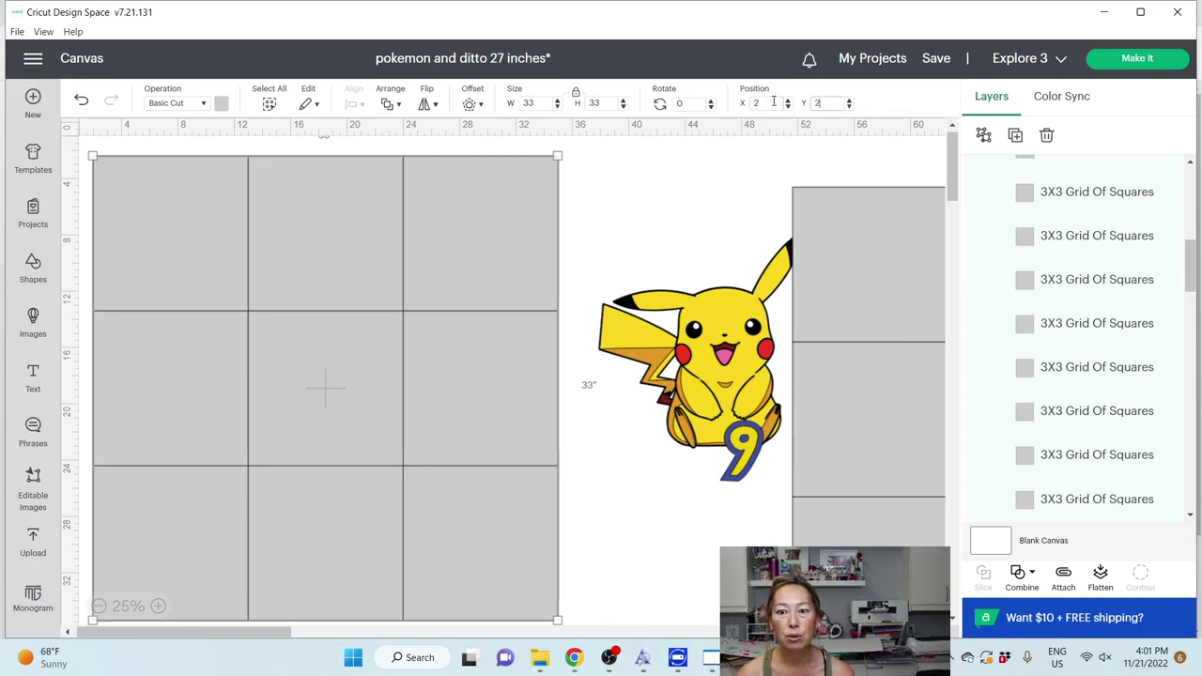
{"action": "key", "text": "Return"}
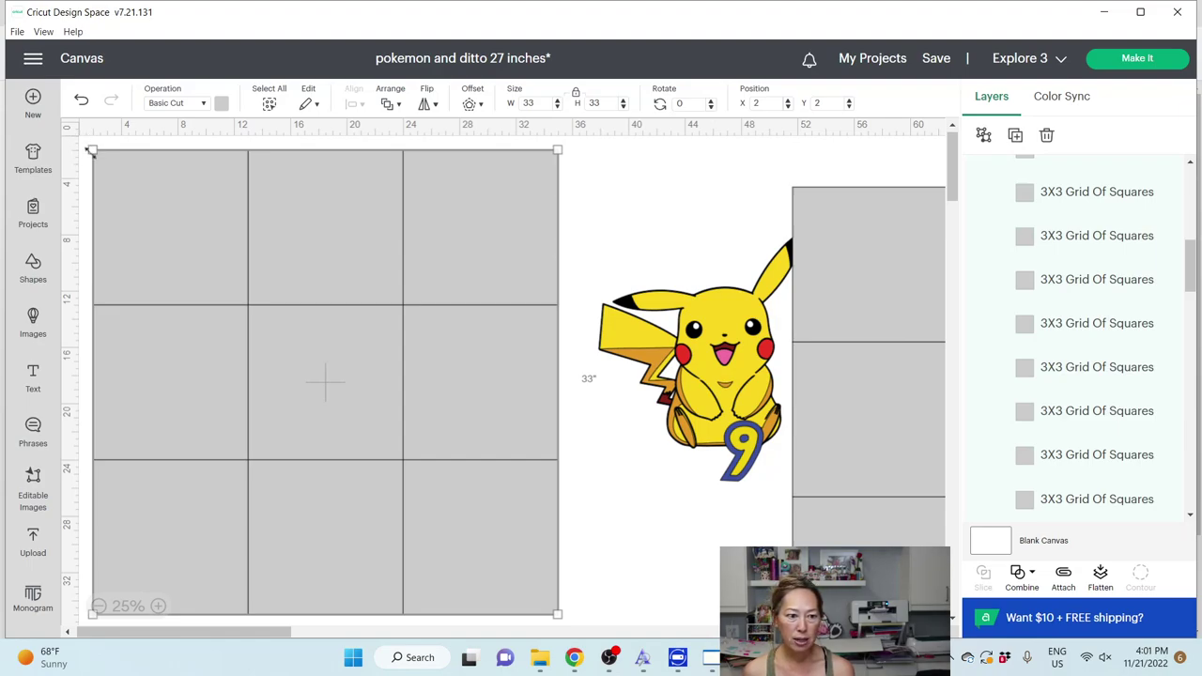
Step: Bring the Pikachu to the front and place it on the upper part of the grid at about X 9.1, Y 4.5
{"action": "left_click", "coordinate": [700, 357]}
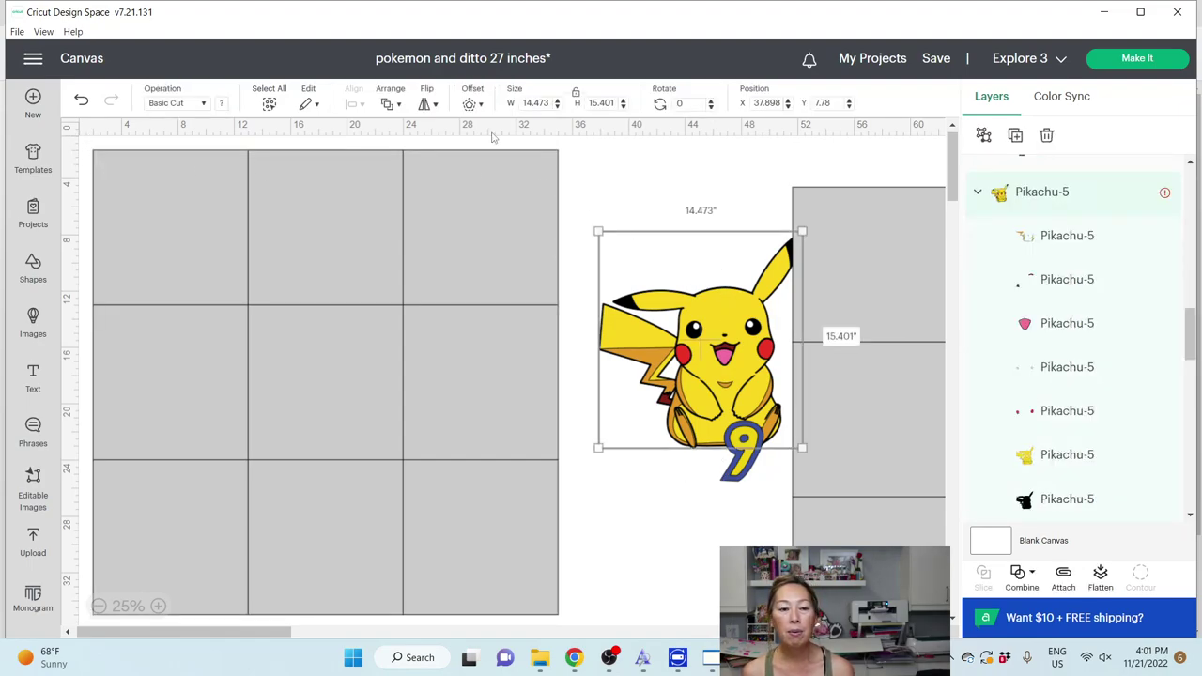
{"action": "left_click", "coordinate": [386, 105]}
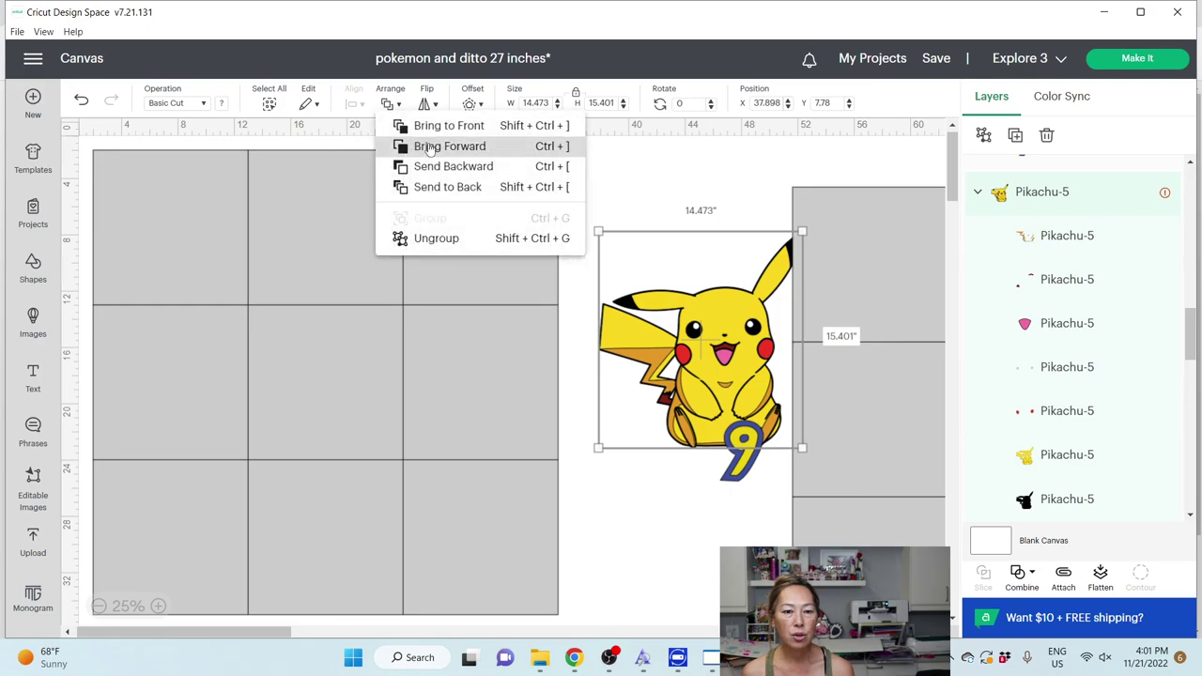
{"action": "left_click", "coordinate": [449, 125]}
{"action": "left_click_drag", "start_coordinate": [713, 329], "coordinate": [334, 300]}
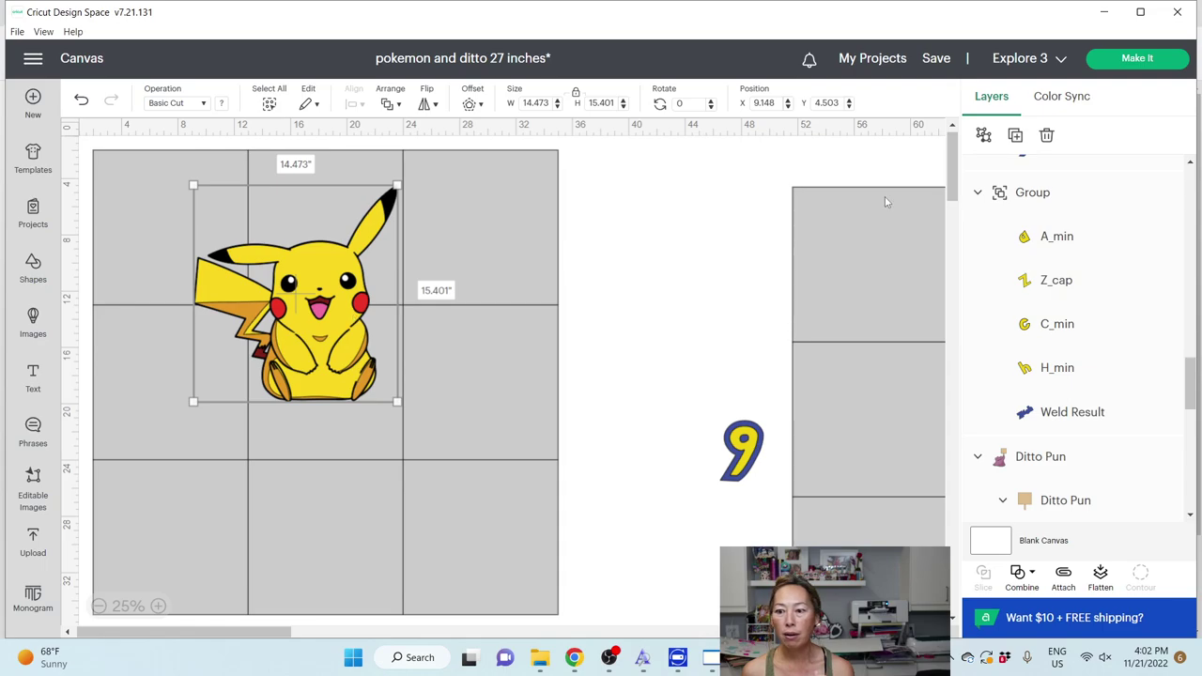
Step: Nudge the Pikachu slightly up and ungroup it into its separate colour layers
{"action": "scroll", "coordinate": [1061, 236], "scroll_direction": "up", "scroll_amount": 10}
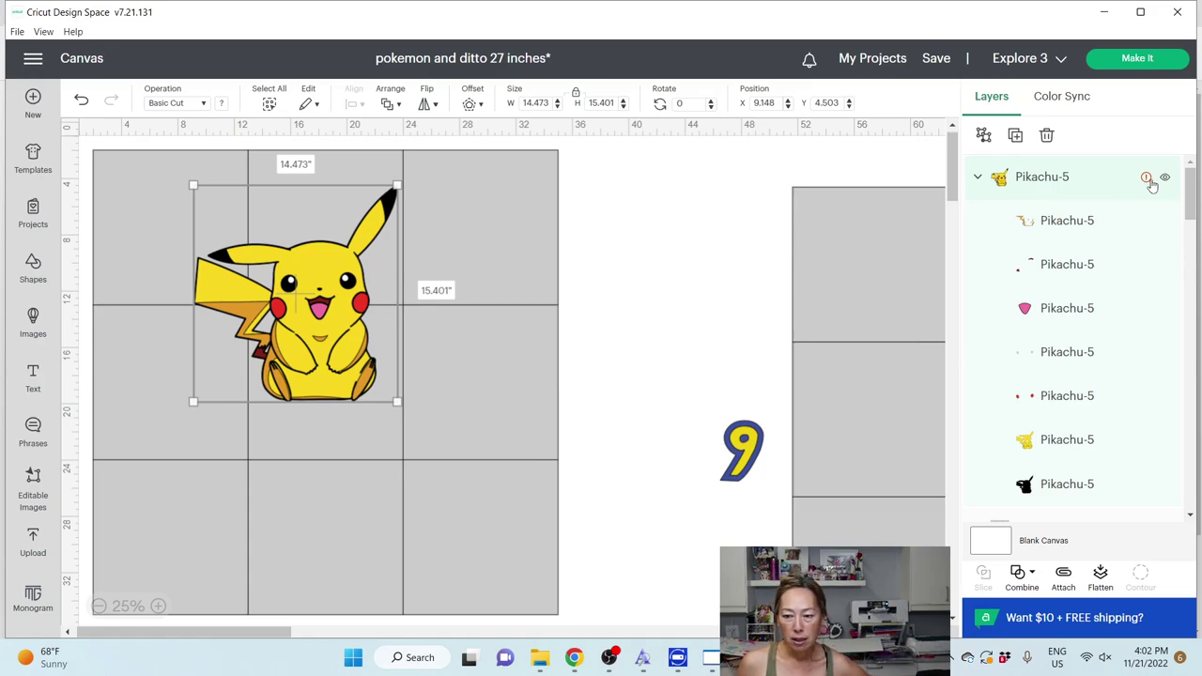
{"action": "scroll", "coordinate": [1136, 182], "scroll_direction": "down", "scroll_amount": 4}
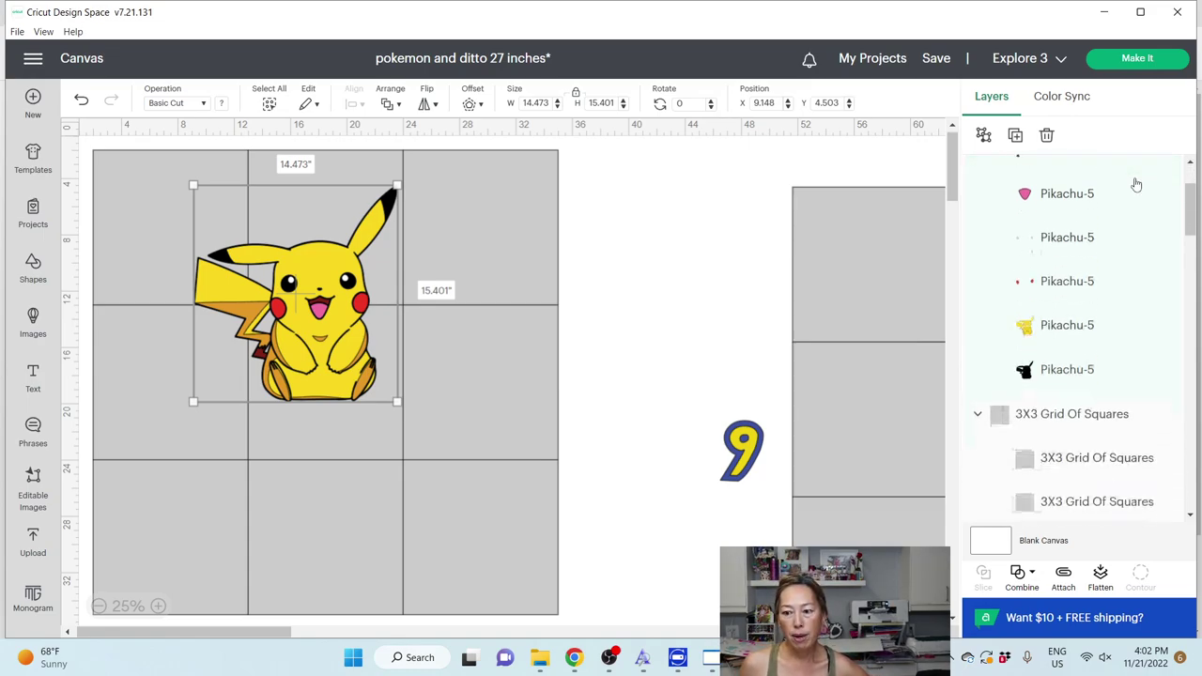
{"action": "scroll", "coordinate": [1133, 182], "scroll_direction": "up", "scroll_amount": 2}
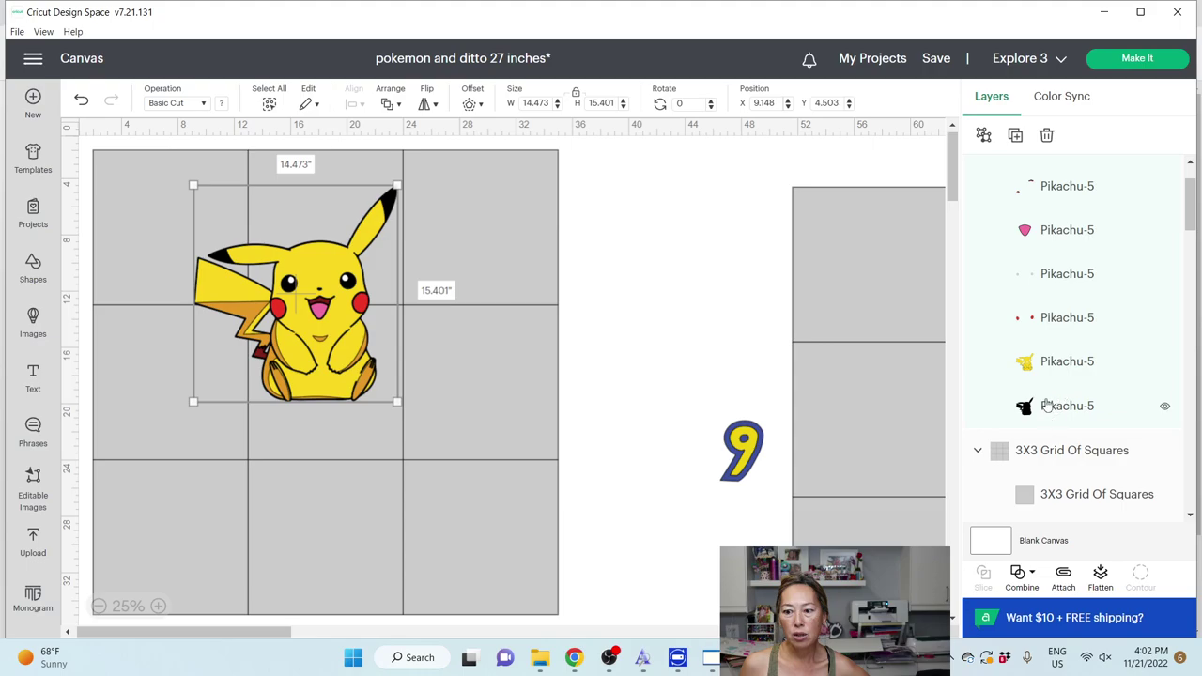
{"action": "key", "text": "Up"}
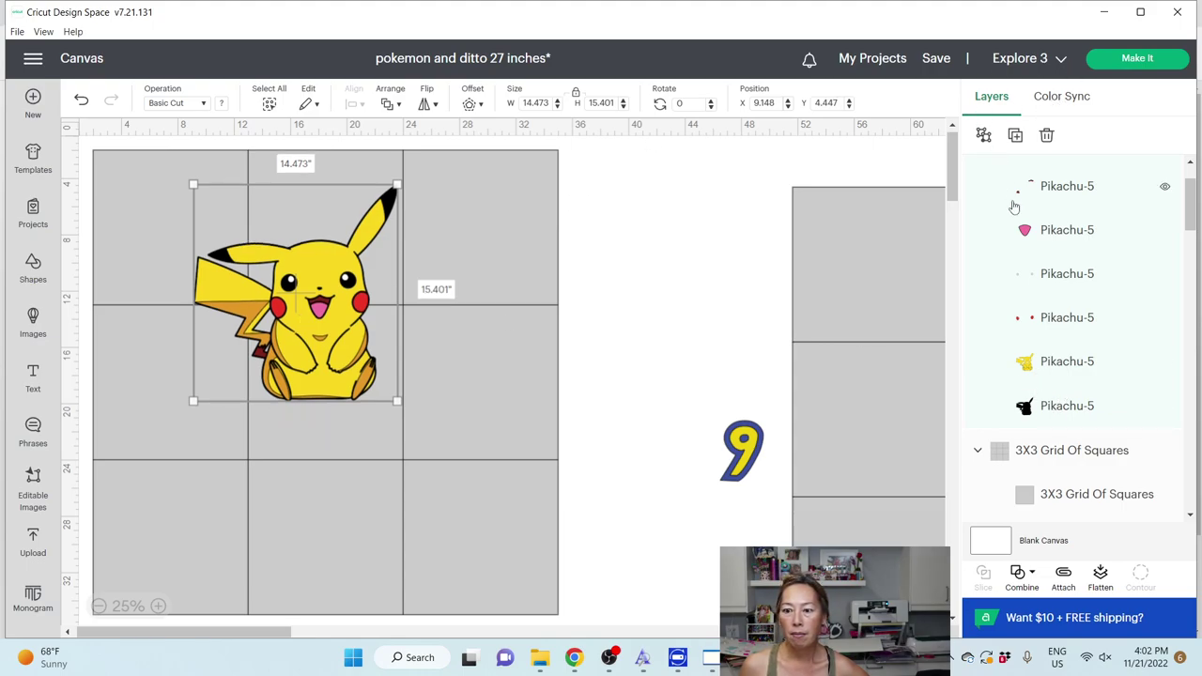
{"action": "scroll", "coordinate": [1011, 201], "scroll_direction": "up", "scroll_amount": 2}
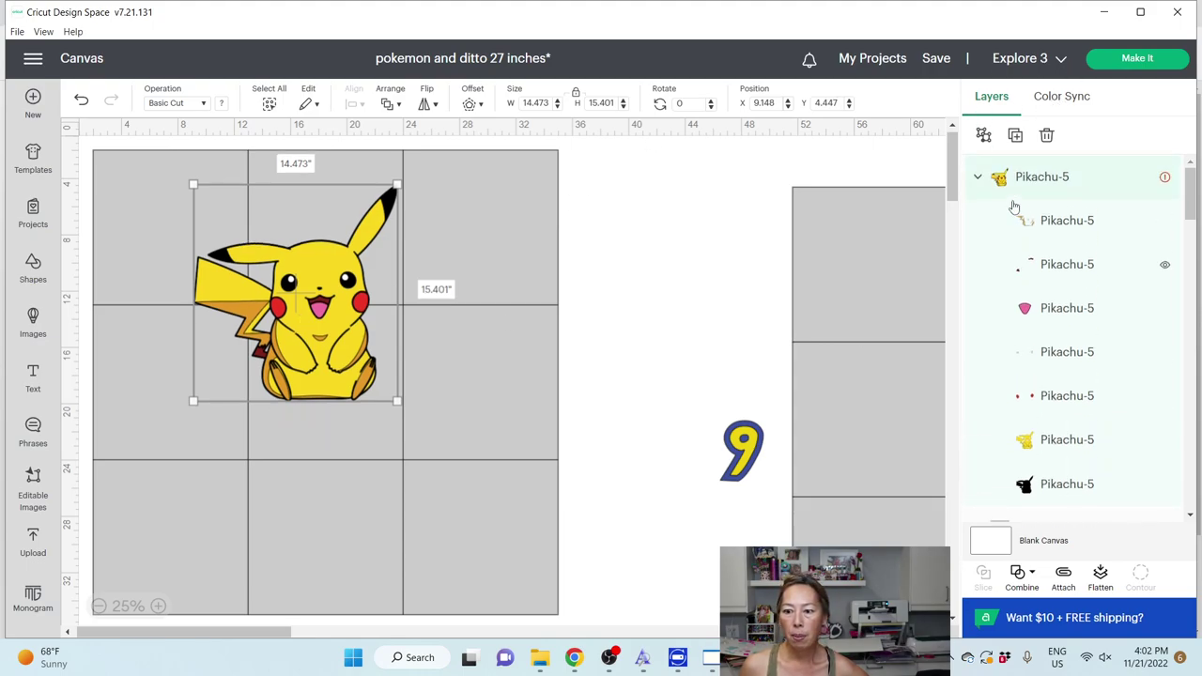
{"action": "left_click", "coordinate": [984, 135]}
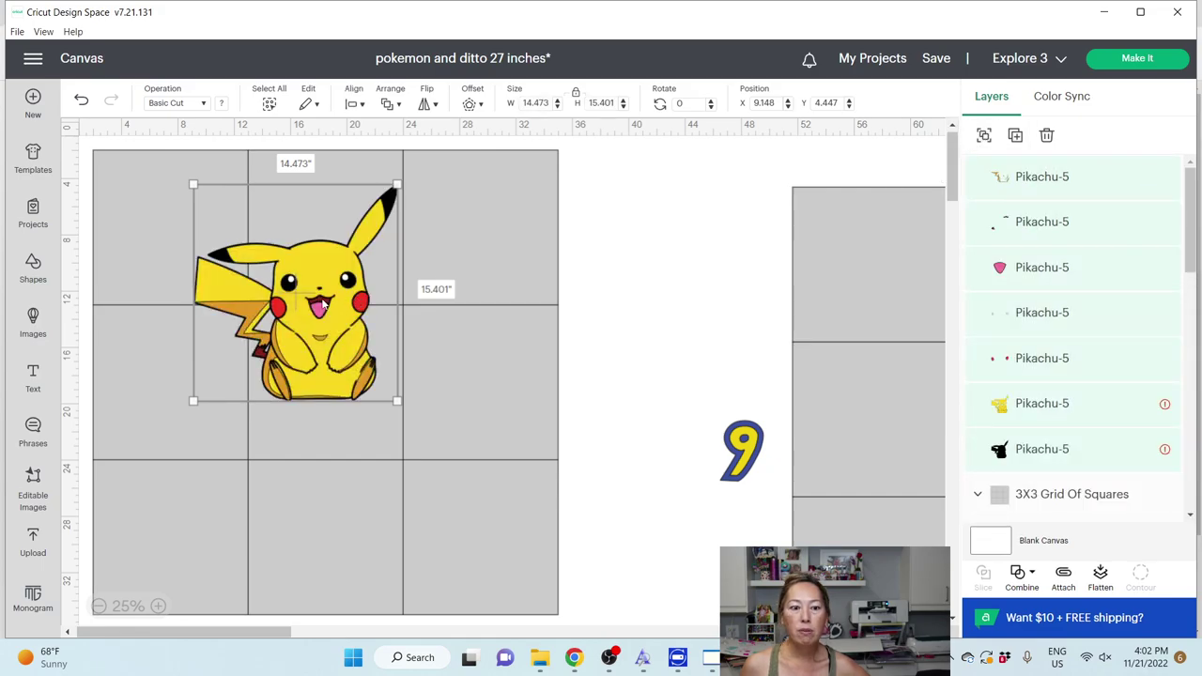
{"action": "left_click", "coordinate": [657, 237]}
Step: Move the white eye highlights and the orange shading layer off the Pikachu onto the blank canvas beside the grid
{"action": "left_click", "coordinate": [347, 280]}
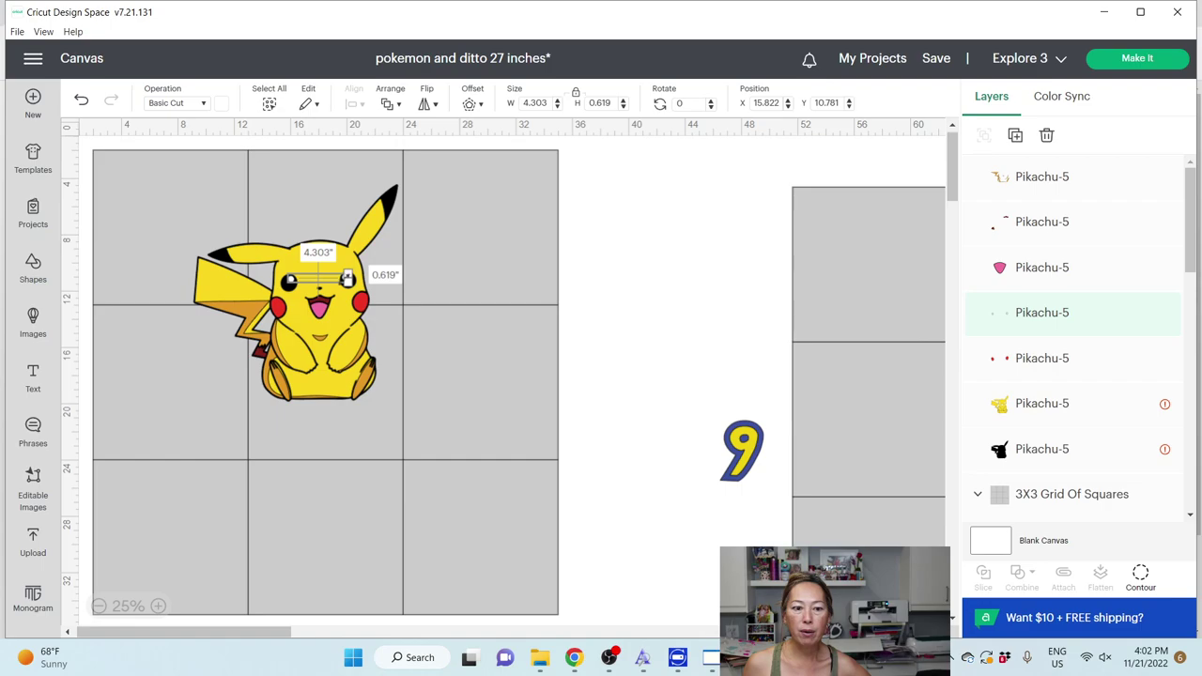
{"action": "left_click_drag", "start_coordinate": [317, 280], "coordinate": [658, 170]}
{"action": "left_click_drag", "start_coordinate": [333, 301], "coordinate": [692, 216]}
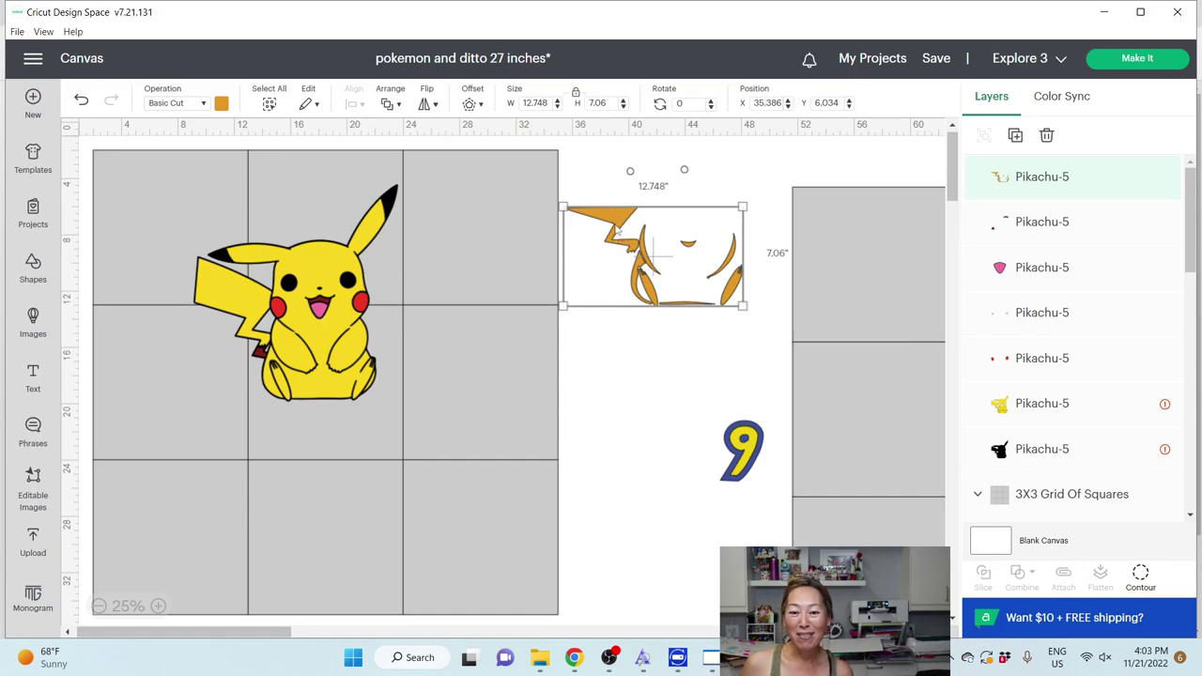
{"action": "left_click", "coordinate": [617, 358]}
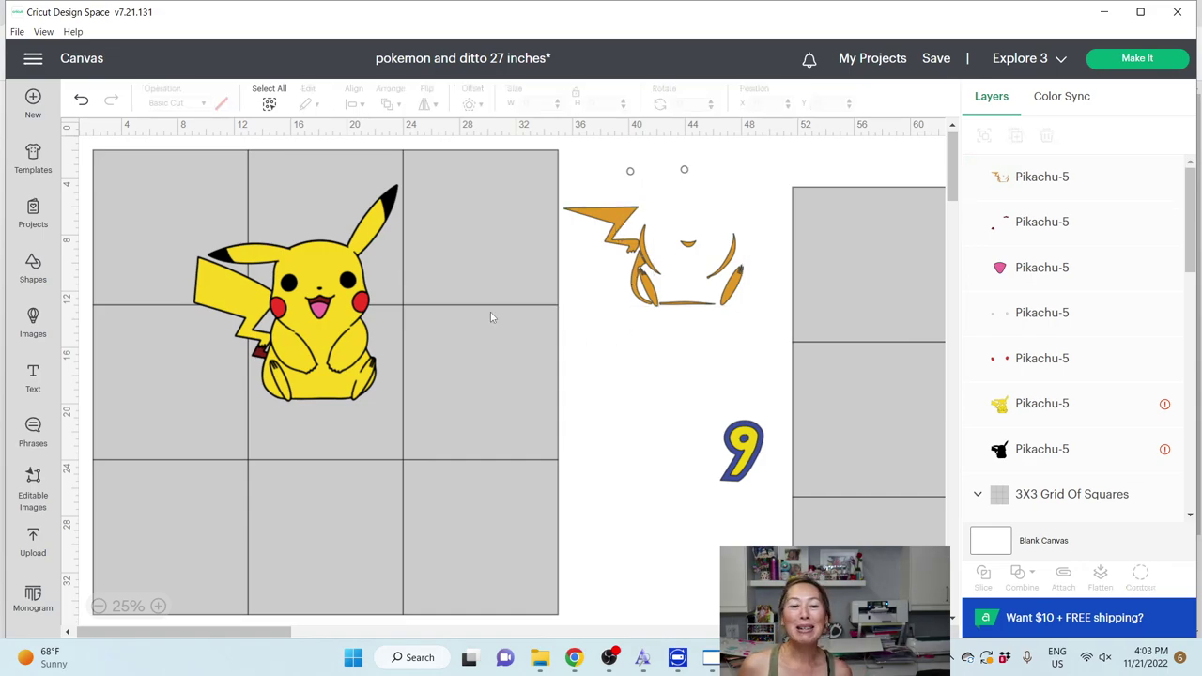
Step: Move the red cheeks, the dark red accents and the pink tongue layer off the Pikachu to the blank area beside the grid
{"action": "left_click", "coordinate": [363, 305]}
{"action": "left_click_drag", "start_coordinate": [362, 305], "coordinate": [726, 334]}
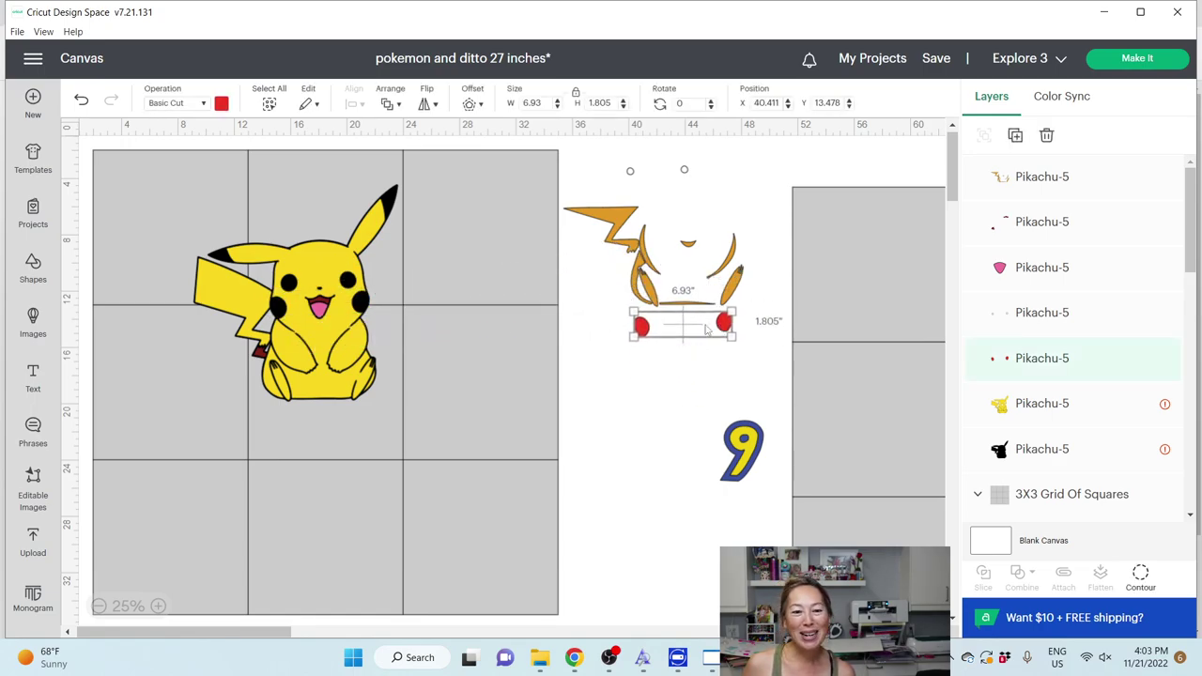
{"action": "left_click", "coordinate": [328, 311]}
{"action": "left_click_drag", "start_coordinate": [322, 318], "coordinate": [725, 193]}
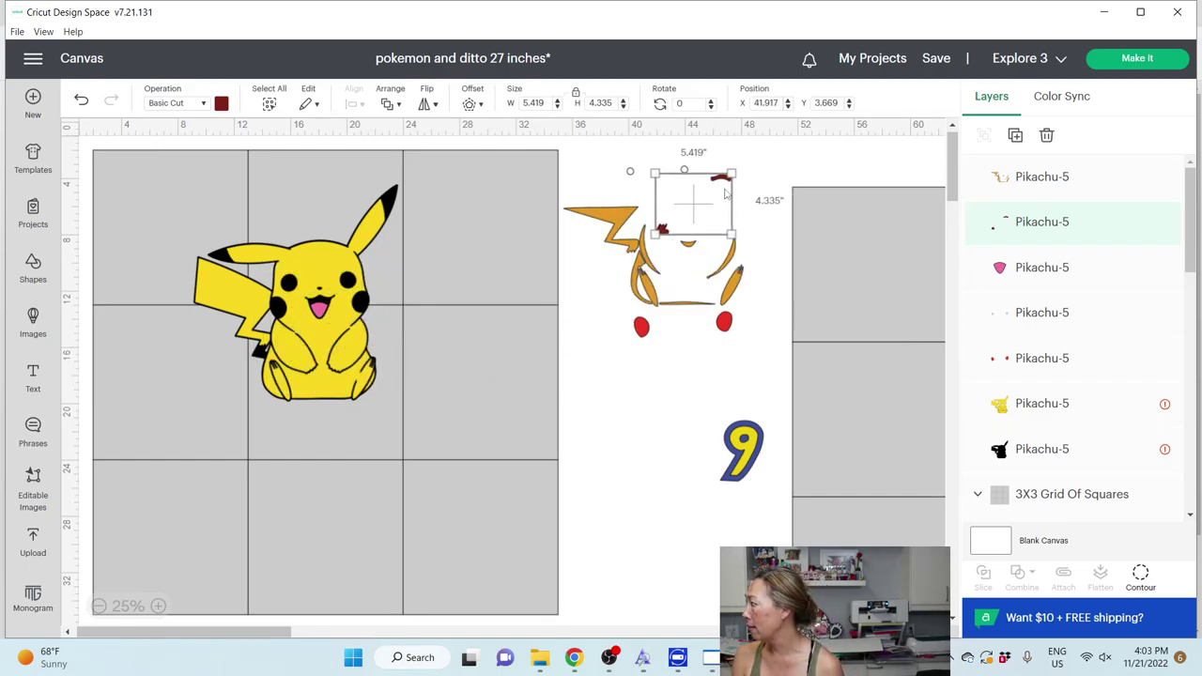
{"action": "left_click", "coordinate": [319, 308]}
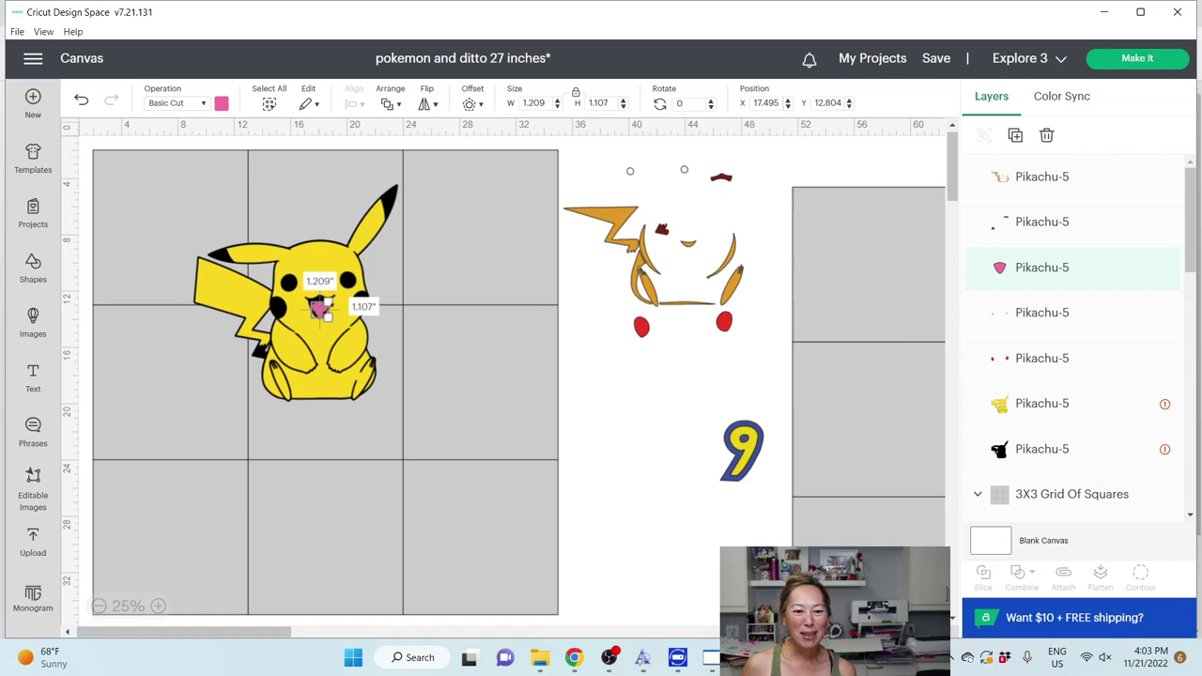
{"action": "left_click", "coordinate": [632, 425]}
{"action": "left_click_drag", "start_coordinate": [322, 312], "coordinate": [695, 333]}
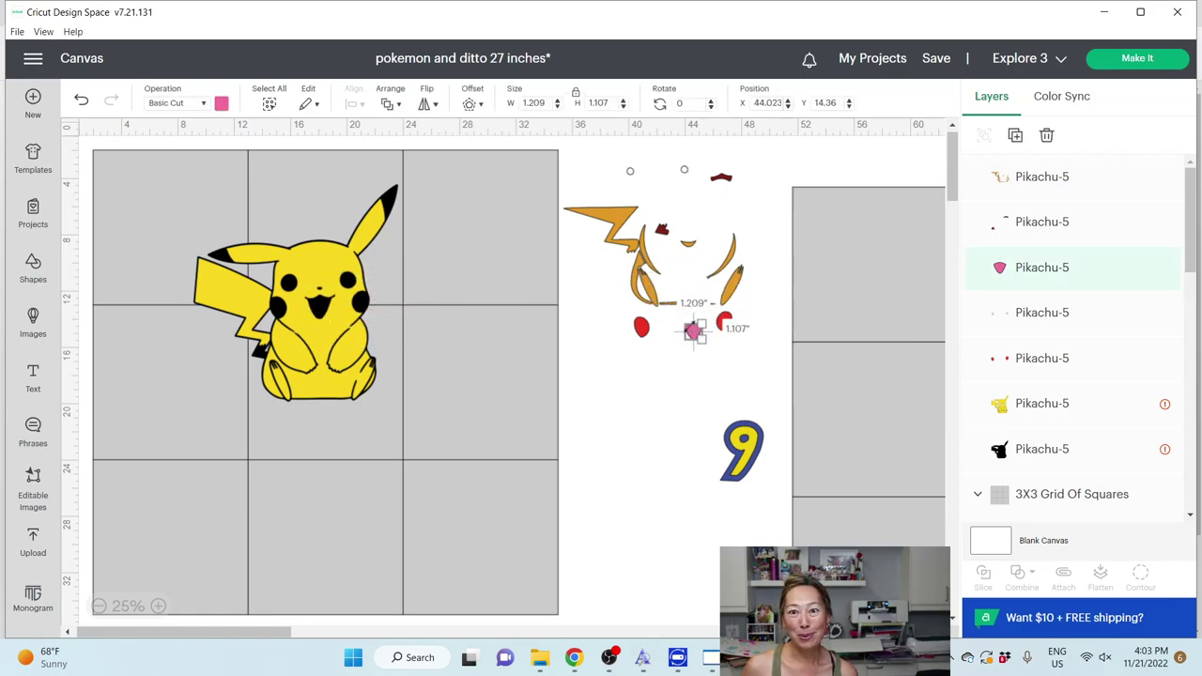
Step: Lift the yellow body layer off the black silhouette, shift the silhouette up and lay the yellow layer back over it
{"action": "left_click_drag", "start_coordinate": [343, 308], "coordinate": [571, 481]}
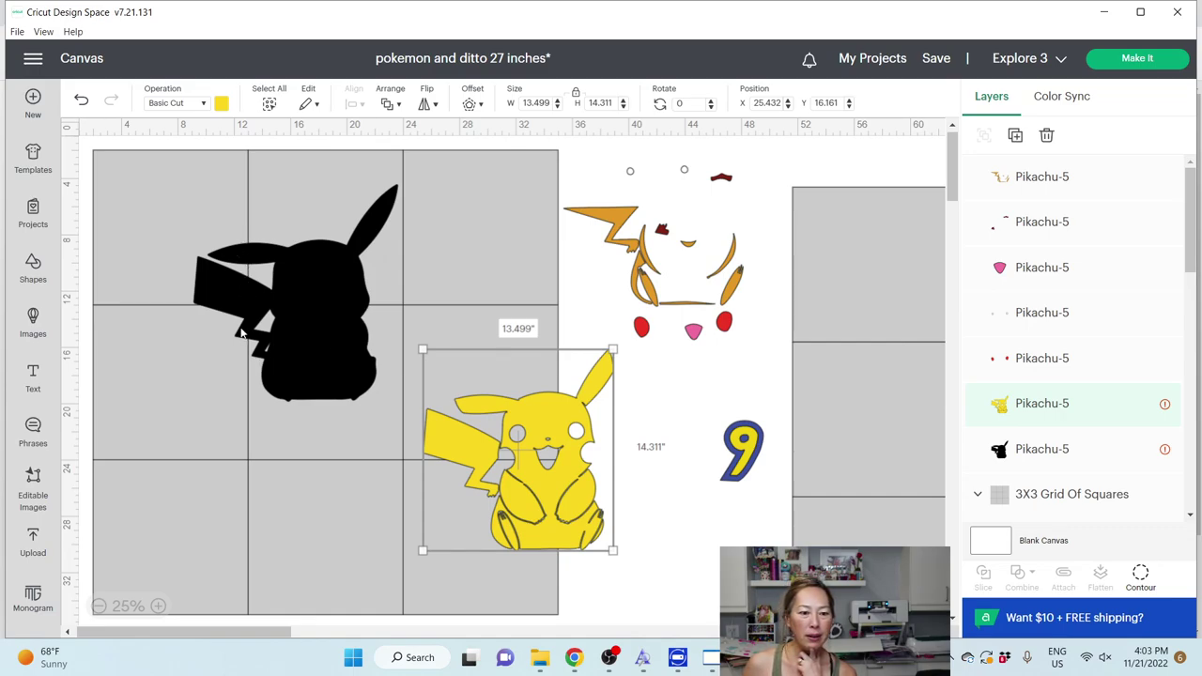
{"action": "left_click_drag", "start_coordinate": [318, 296], "coordinate": [318, 268]}
{"action": "left_click_drag", "start_coordinate": [317, 262], "coordinate": [317, 261]}
{"action": "left_click_drag", "start_coordinate": [345, 217], "coordinate": [342, 217]}
{"action": "left_click", "coordinate": [557, 438]}
{"action": "left_click_drag", "start_coordinate": [557, 438], "coordinate": [326, 256]}
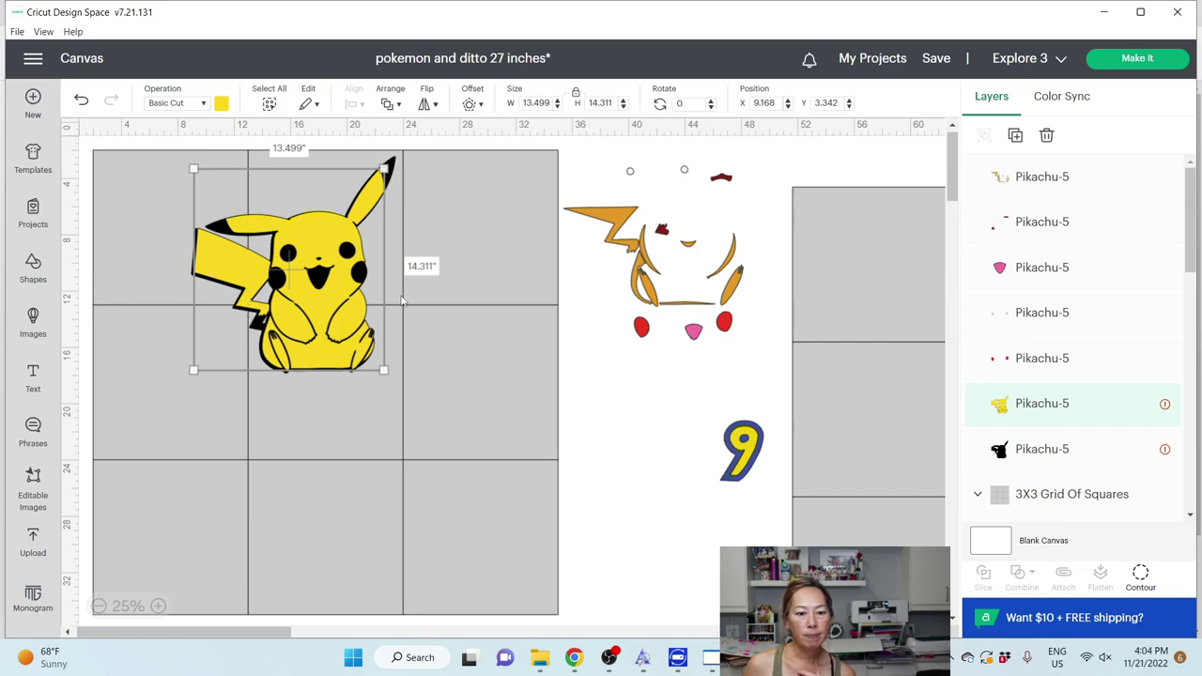
Step: Move the yellow body layer off the grid below the other loose pieces and raise the black silhouette to the grid's upper edge
{"action": "left_click", "coordinate": [596, 397]}
{"action": "left_click", "coordinate": [318, 310]}
{"action": "left_click_drag", "start_coordinate": [318, 310], "coordinate": [753, 520]}
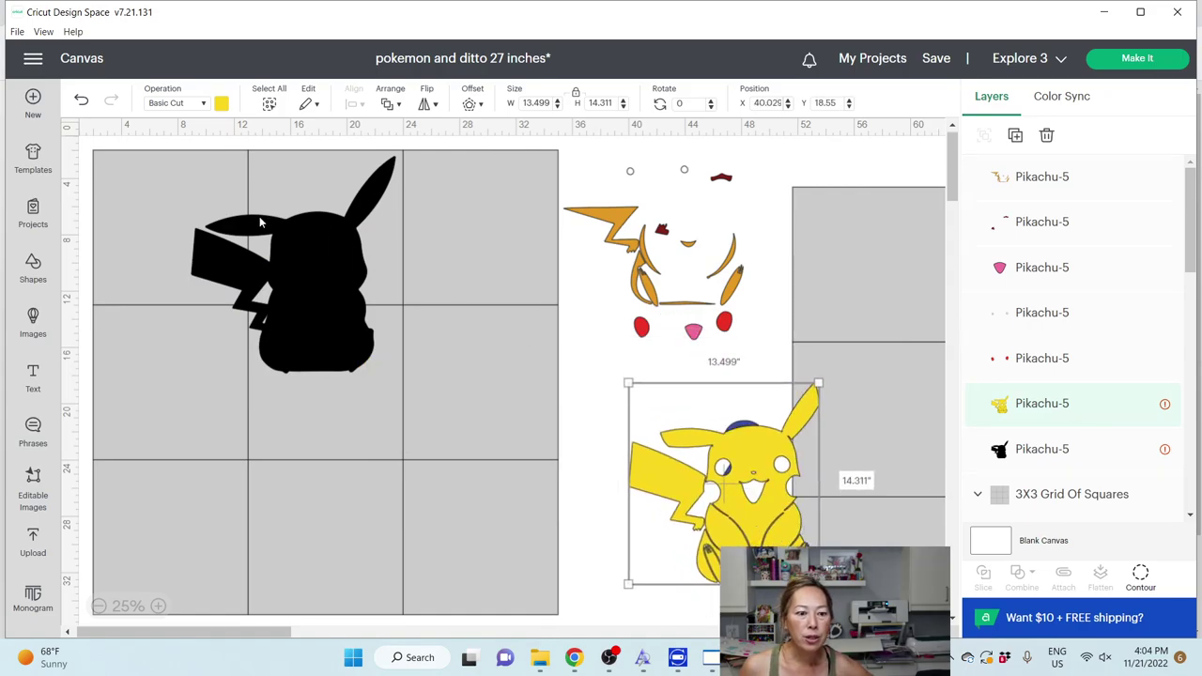
{"action": "left_click", "coordinate": [308, 317]}
{"action": "left_click_drag", "start_coordinate": [309, 316], "coordinate": [312, 308]}
Step: Return the 3x3 grid under the silhouette to position X 2, Y 2 after each accidental shift
{"action": "left_click", "coordinate": [150, 272]}
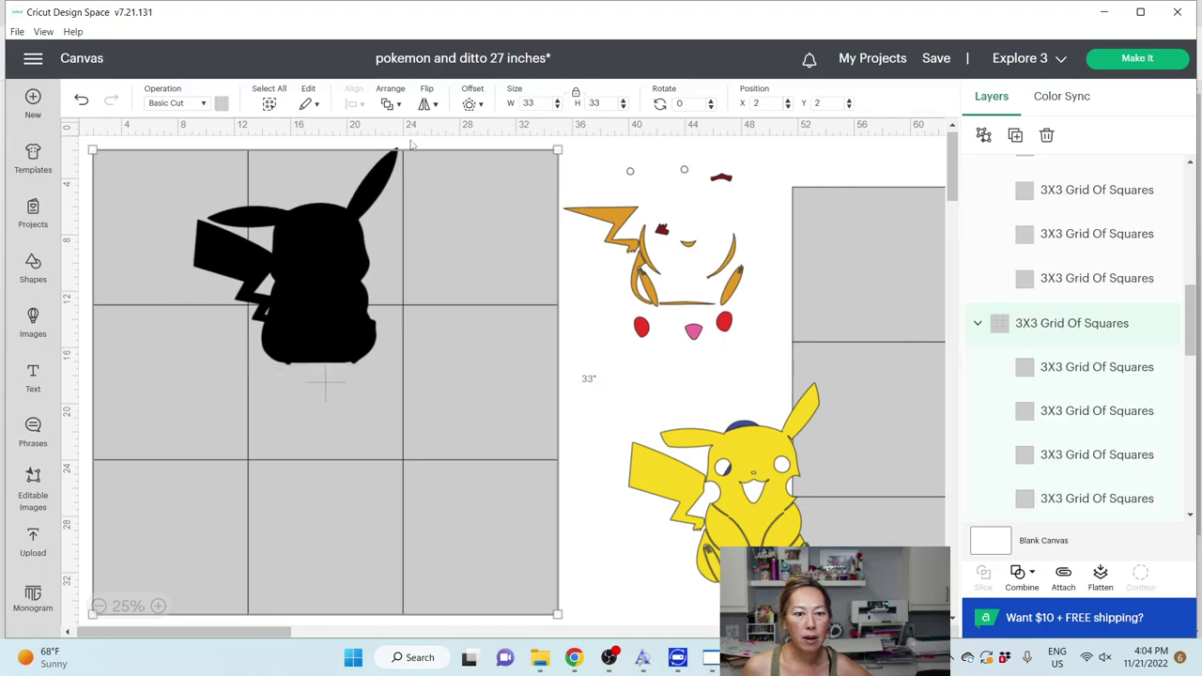
{"action": "left_click_drag", "start_coordinate": [368, 195], "coordinate": [453, 239]}
{"action": "left_click", "coordinate": [453, 239]}
{"action": "double_click", "coordinate": [763, 103]}
{"action": "type", "text": "2"}
{"action": "key", "text": "Tab"}
{"action": "type", "text": "2"}
{"action": "key", "text": "Return"}
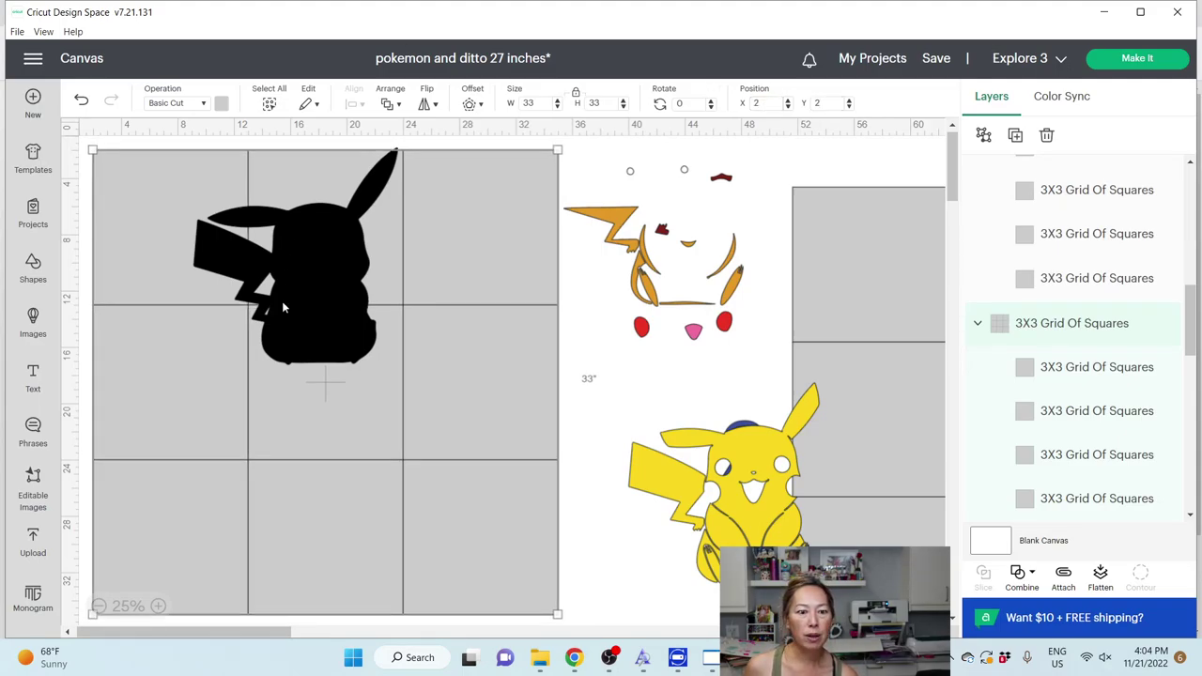
{"action": "left_click_drag", "start_coordinate": [306, 288], "coordinate": [307, 293]}
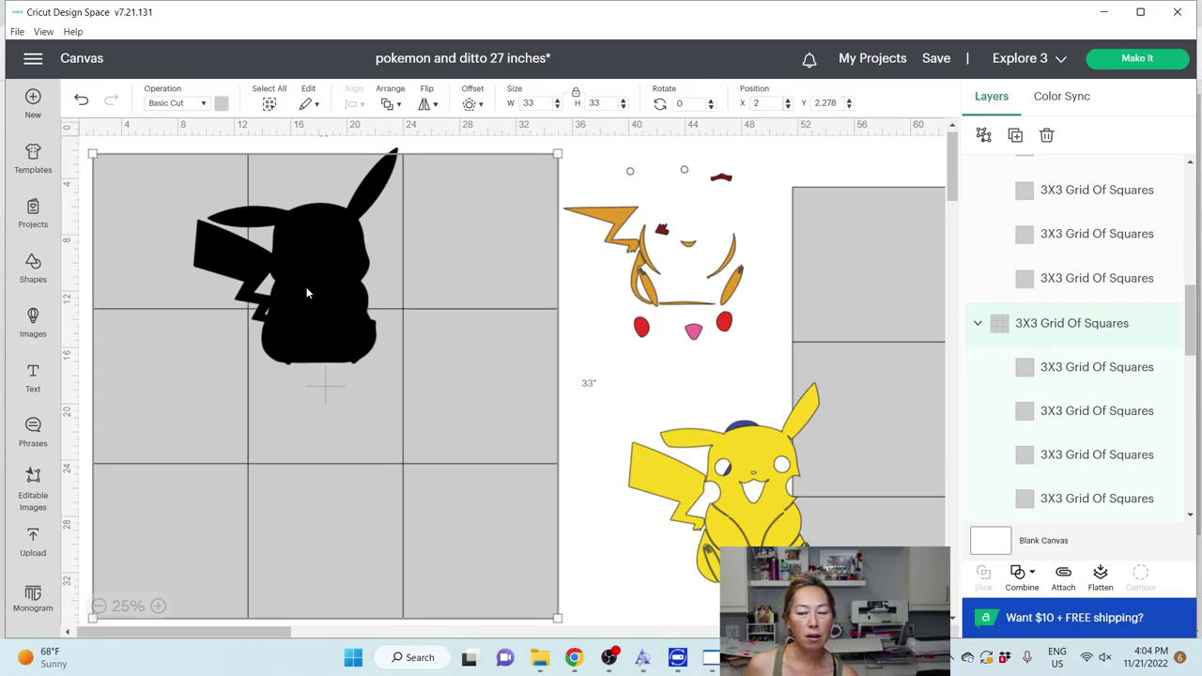
{"action": "left_click", "coordinate": [825, 103]}
{"action": "type", "text": "2"}
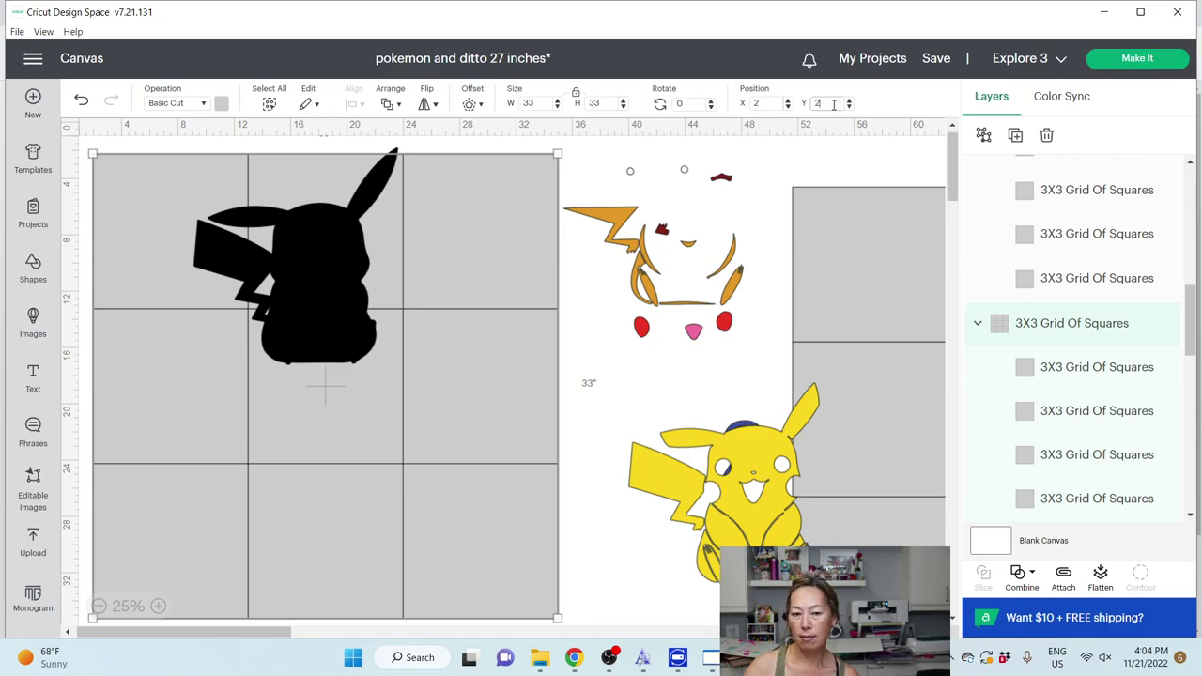
{"action": "key", "text": "Return"}
Step: Nudge the black silhouette down to about Y 2.06 so its ear tip sits inside the grid's upper edge
{"action": "left_click", "coordinate": [671, 531]}
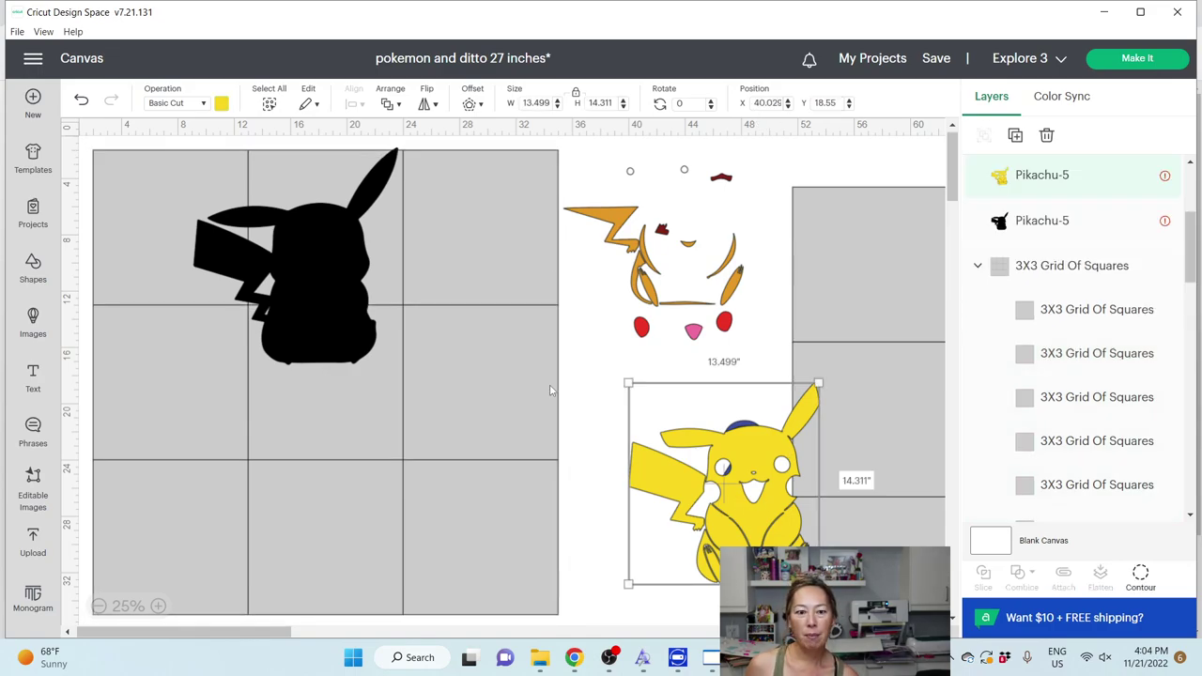
{"action": "left_click", "coordinate": [319, 313]}
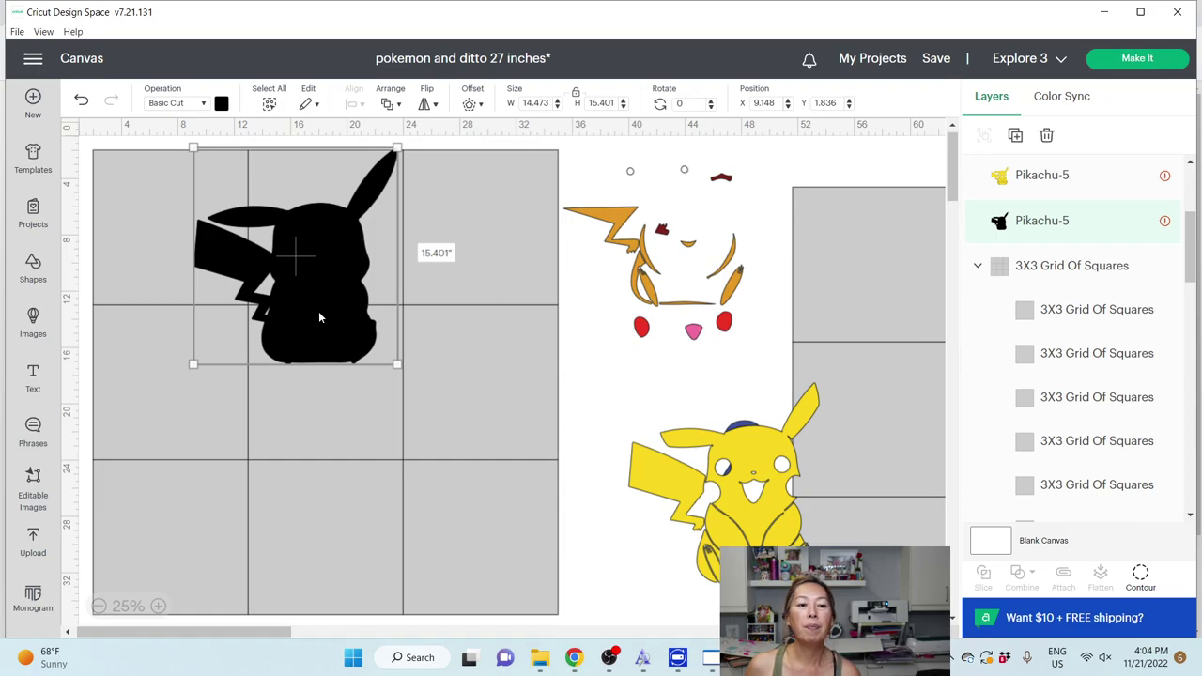
{"action": "left_click_drag", "start_coordinate": [319, 313], "coordinate": [319, 319]}
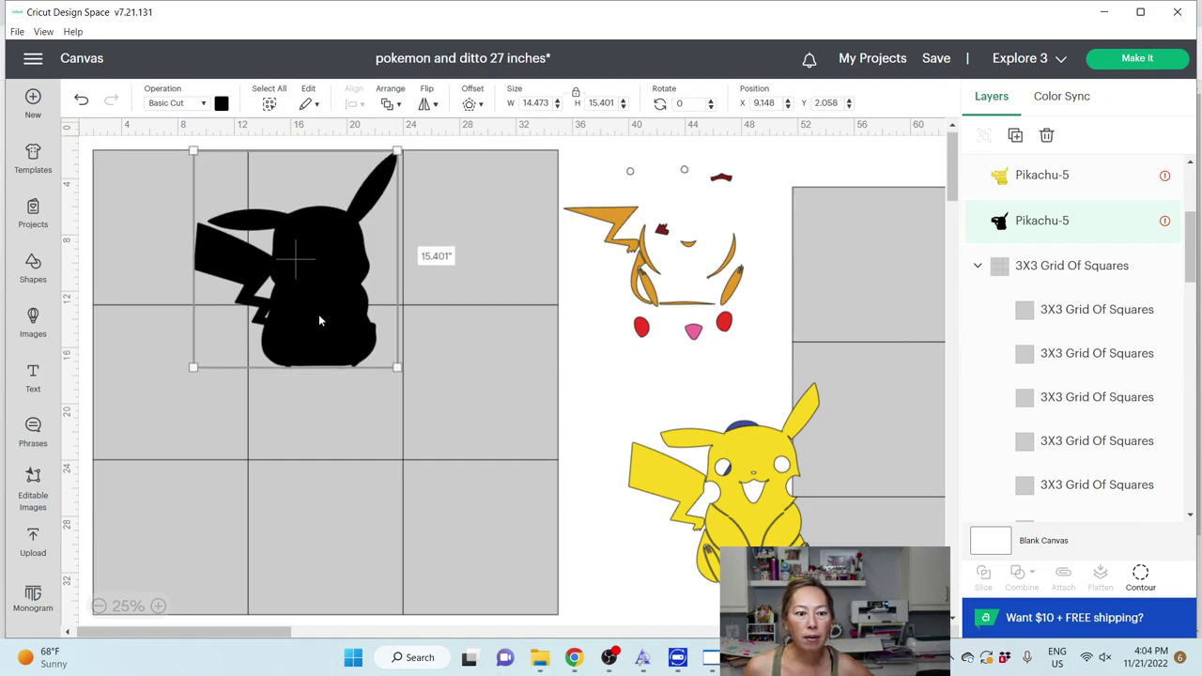
{"action": "left_click", "coordinate": [630, 375]}
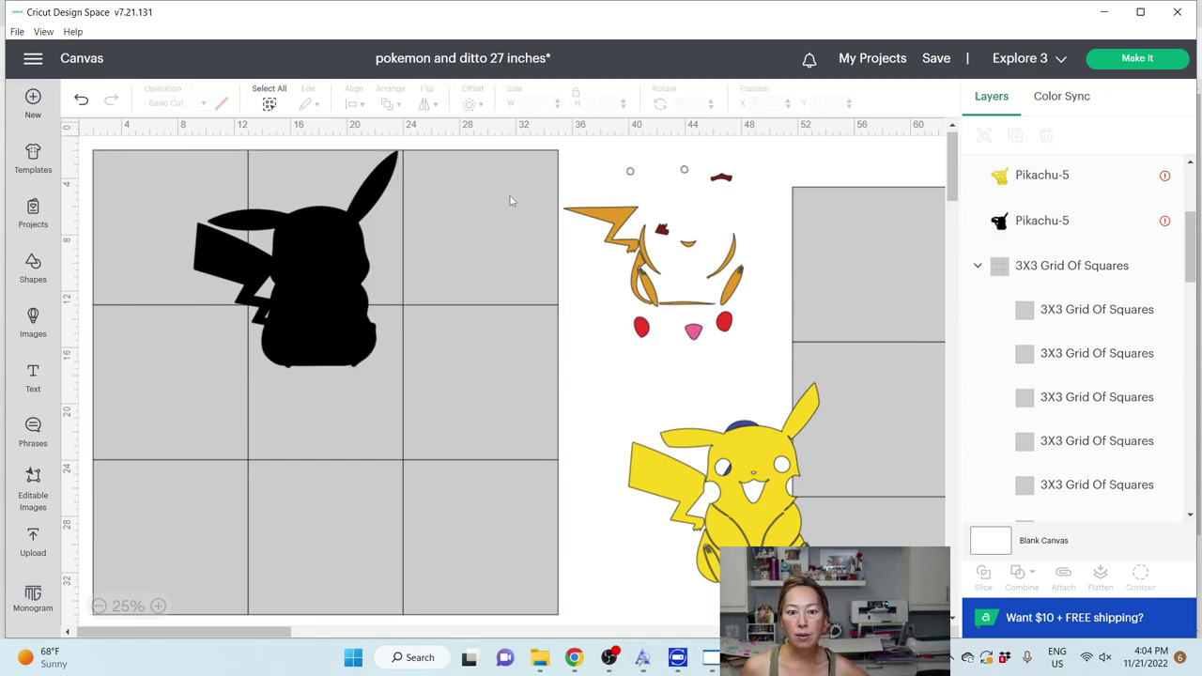
Step: Ungroup the 3x3 grid under the silhouette and delete its empty upper-right square
{"action": "left_click", "coordinate": [511, 201]}
{"action": "left_click", "coordinate": [984, 134]}
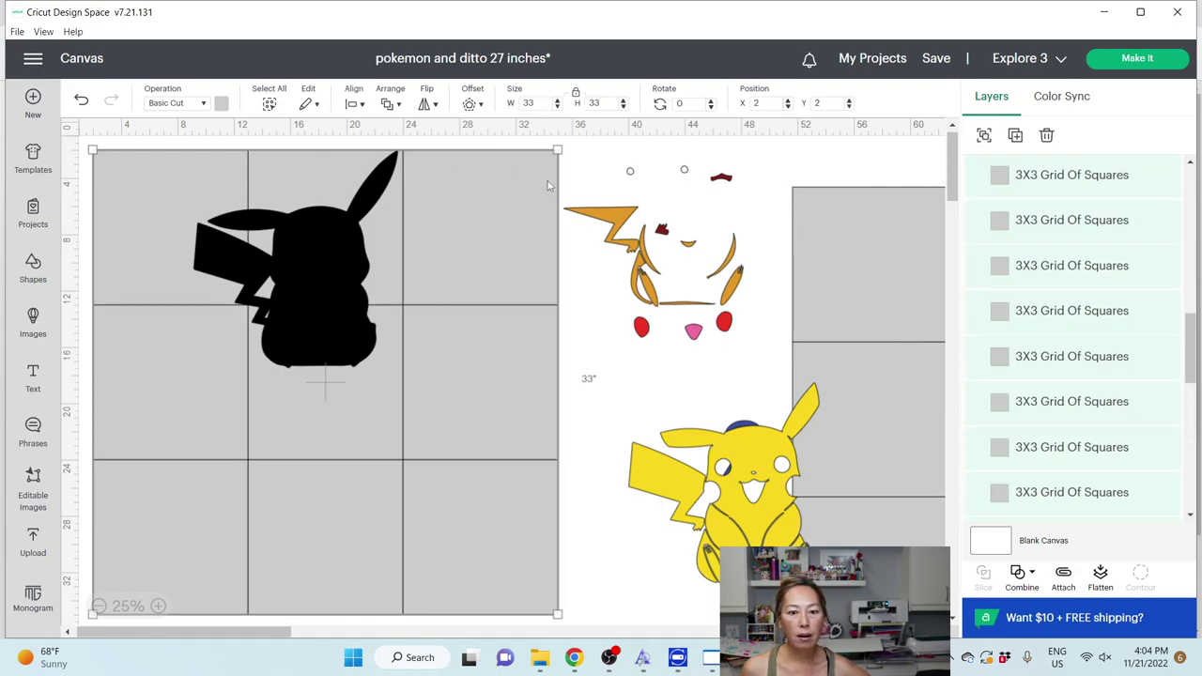
{"action": "left_click", "coordinate": [599, 178]}
{"action": "left_click", "coordinate": [470, 220]}
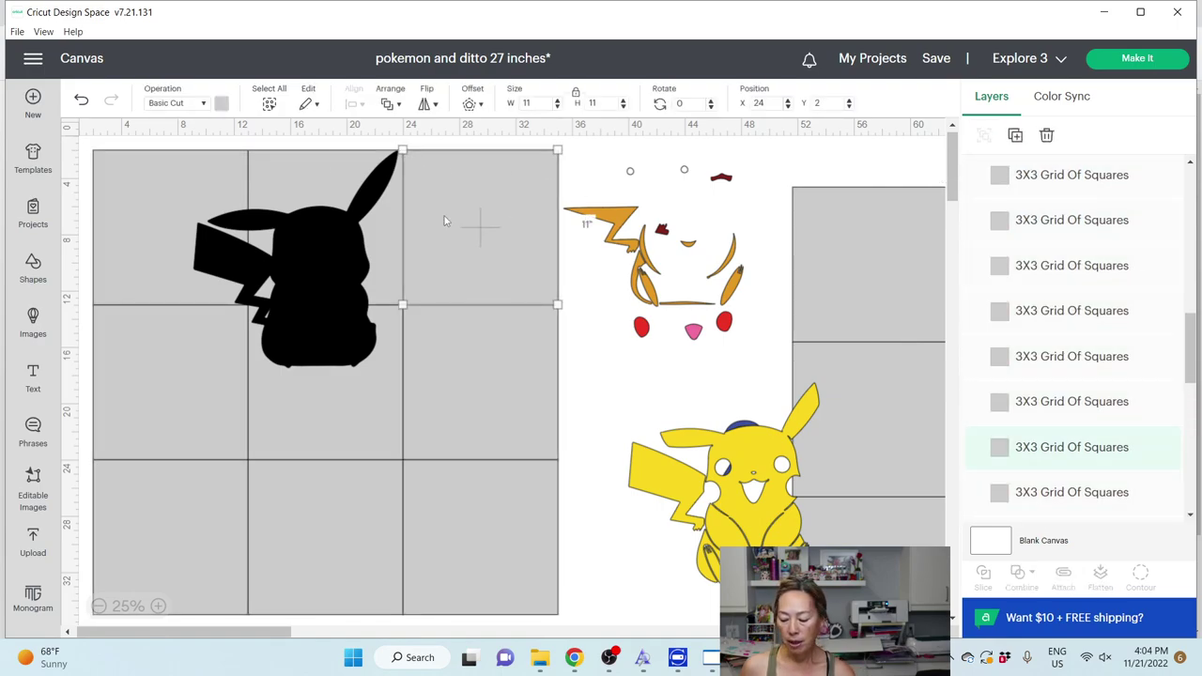
{"action": "key", "text": "Delete"}
Step: Select the black silhouette together with the grid's upper-middle square, and clear the selection
{"action": "left_click_drag", "start_coordinate": [463, 222], "coordinate": [289, 192]}
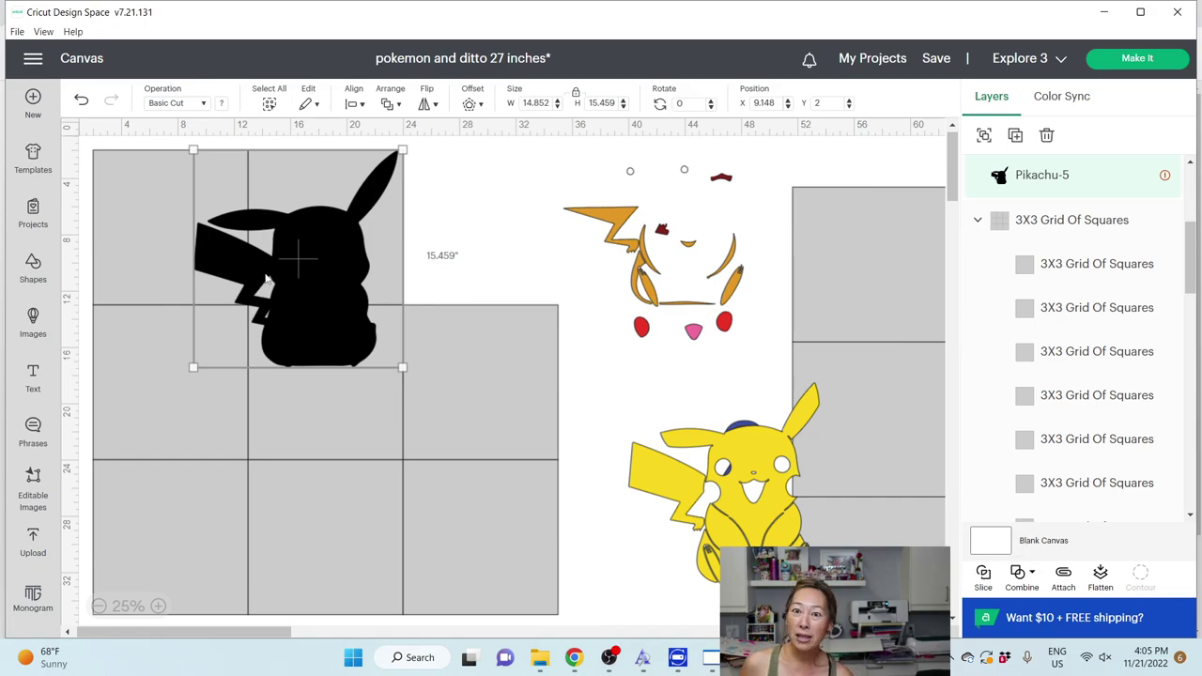
{"action": "left_click", "coordinate": [231, 284]}
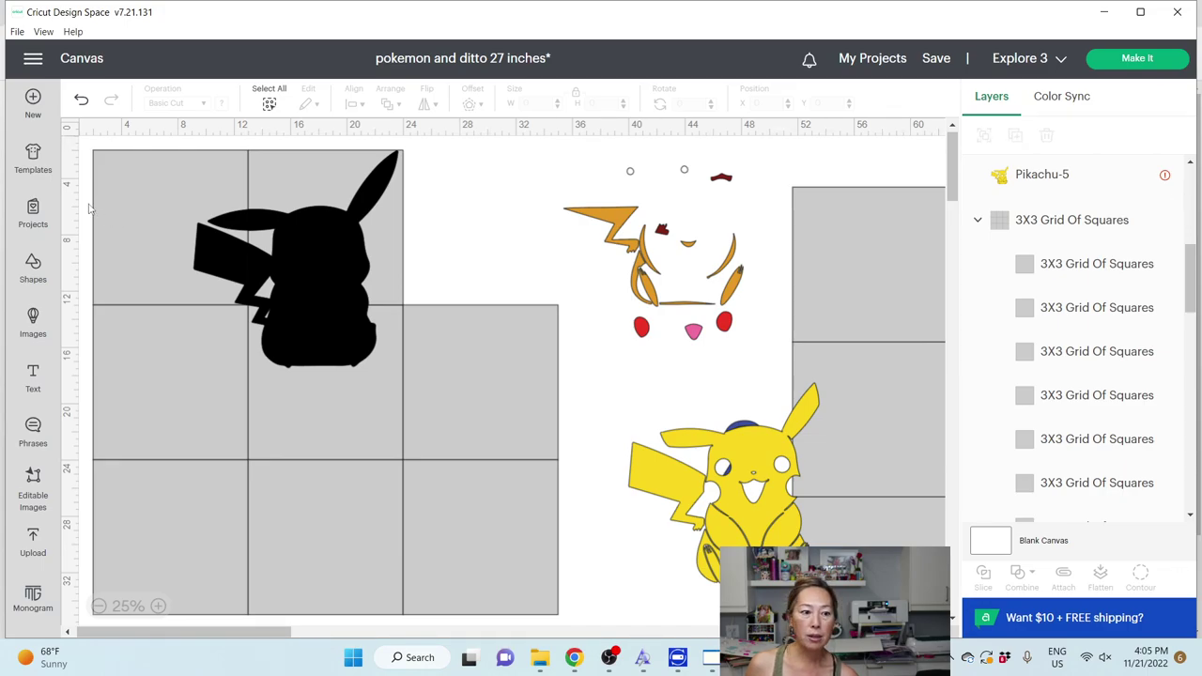
Step: Slice the black silhouette with the grid's upper-left square and delete the empty middle-left square
{"action": "left_click_drag", "start_coordinate": [83, 201], "coordinate": [255, 282]}
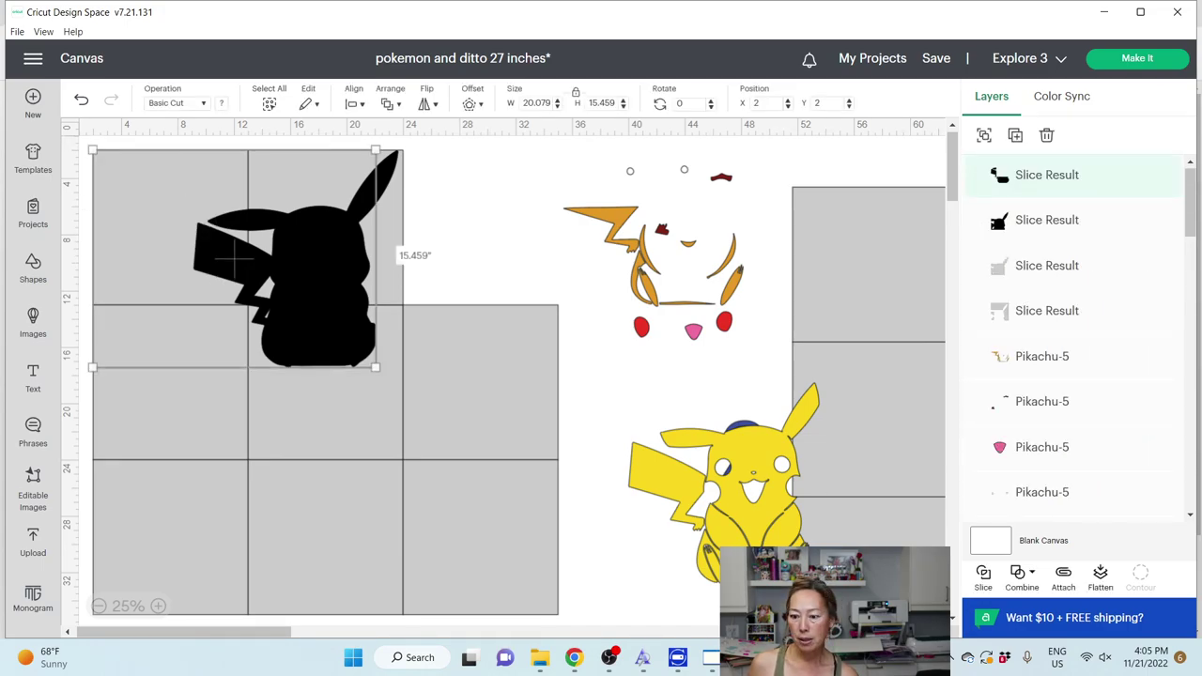
{"action": "left_click", "coordinate": [983, 575]}
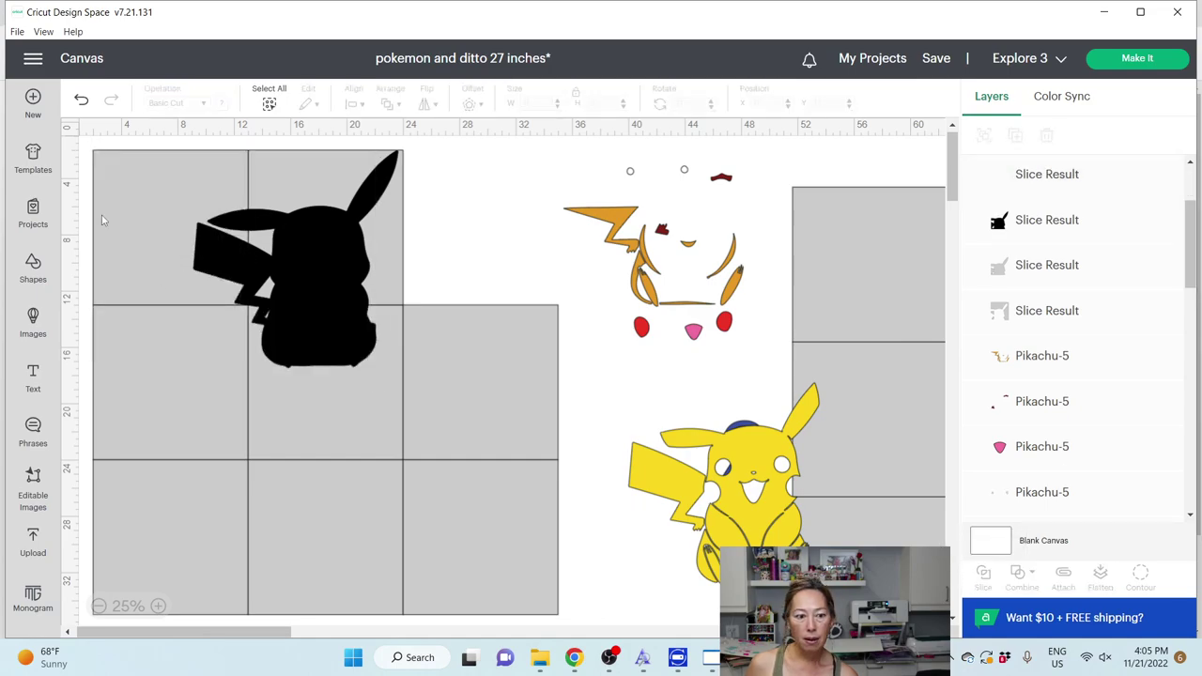
{"action": "left_click_drag", "start_coordinate": [83, 320], "coordinate": [186, 347]}
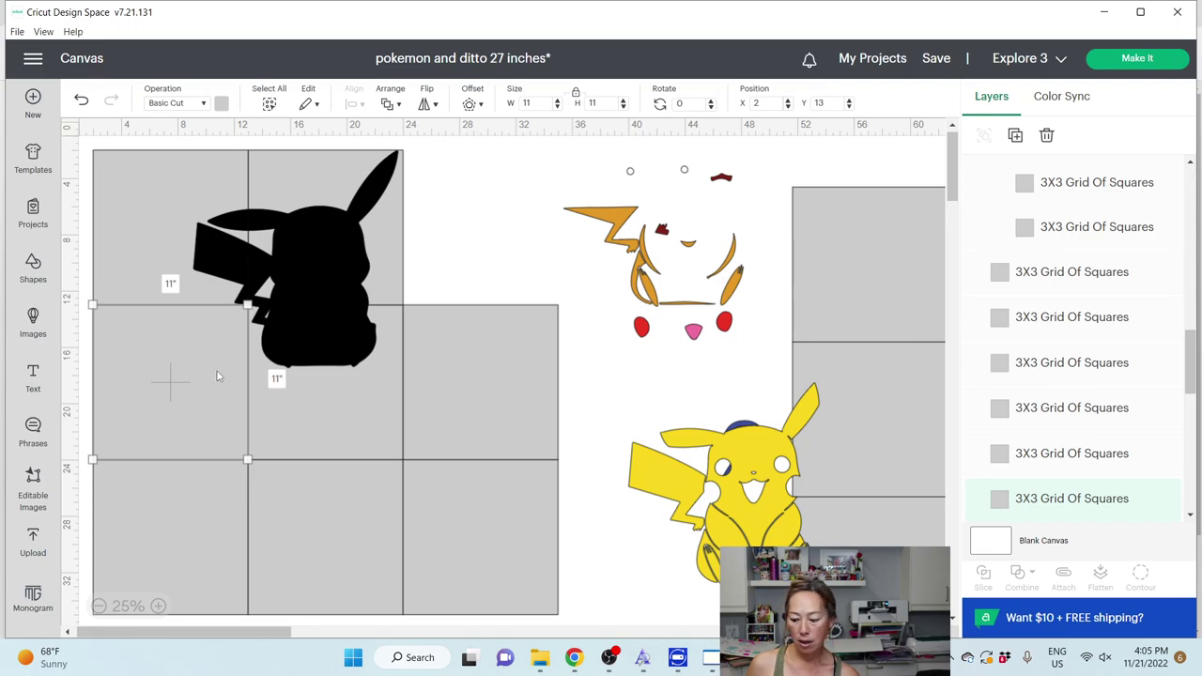
{"action": "key", "text": "Delete"}
Step: Separate the silhouette's bottom, head-and-body and left ear-and-tail slices, moving each one away from its cut position
{"action": "left_click_drag", "start_coordinate": [201, 347], "coordinate": [340, 342]}
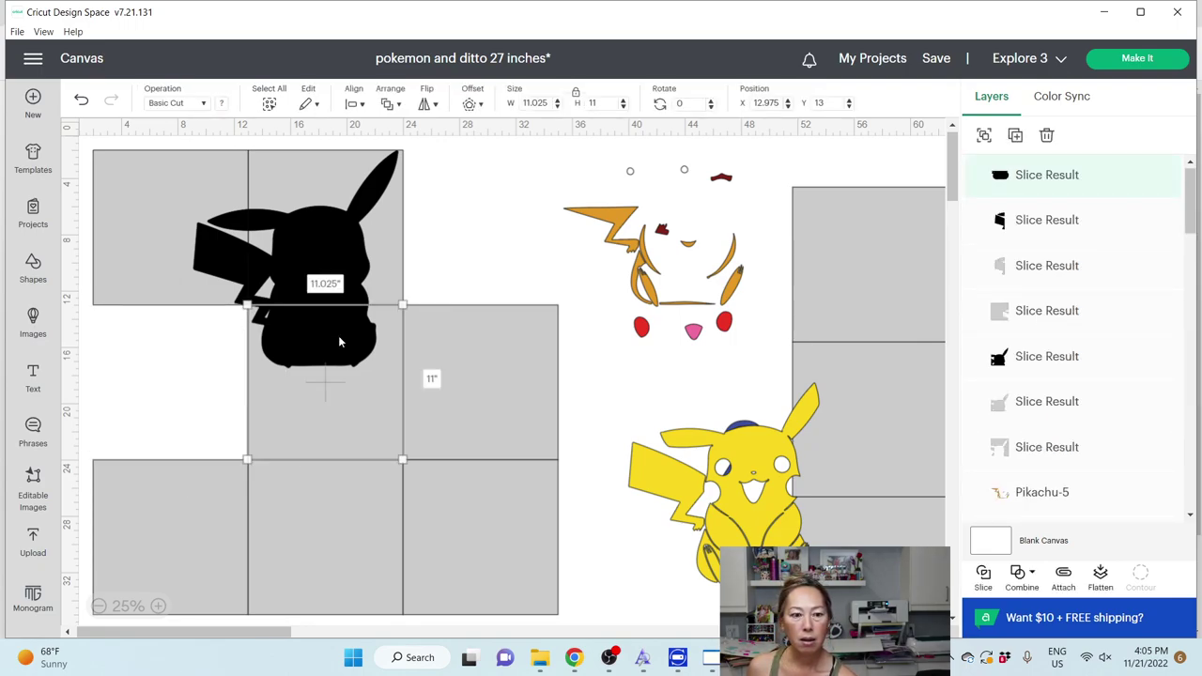
{"action": "left_click_drag", "start_coordinate": [368, 330], "coordinate": [198, 395]}
{"action": "left_click_drag", "start_coordinate": [354, 242], "coordinate": [463, 235]}
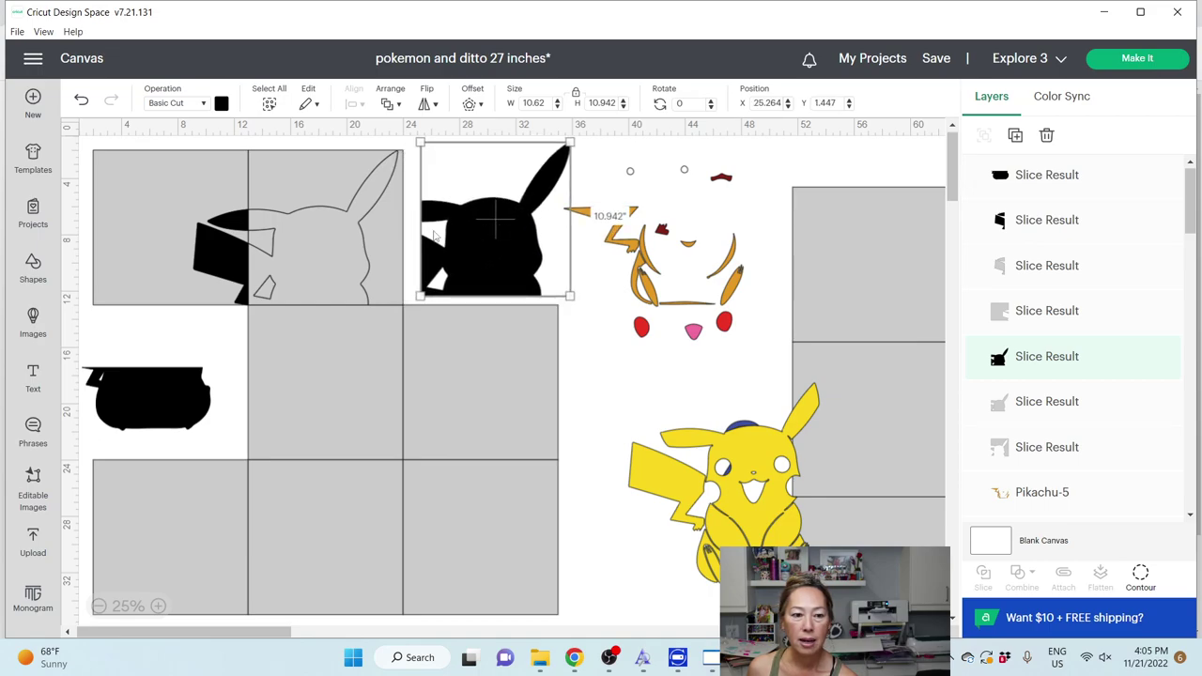
{"action": "left_click_drag", "start_coordinate": [224, 242], "coordinate": [609, 391]}
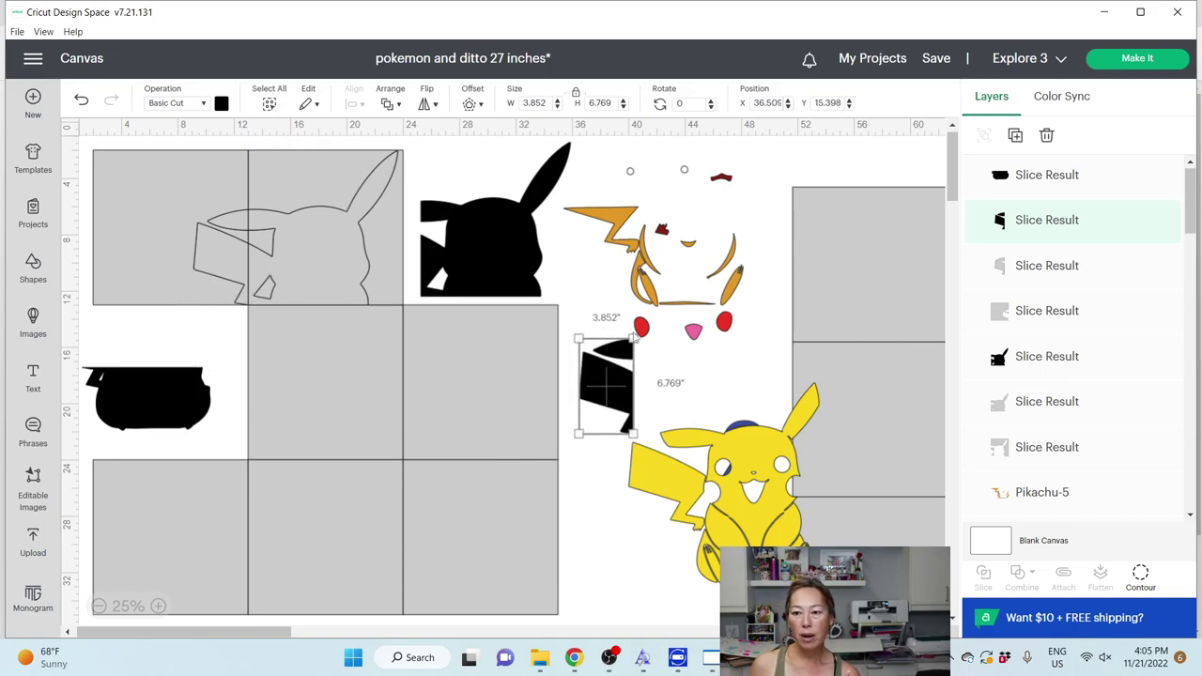
Step: Duplicate the left ear-and-tail slice, hide the copy's ear contour, and place the tail piece beside the head-and-body slice
{"action": "left_click", "coordinate": [1015, 135]}
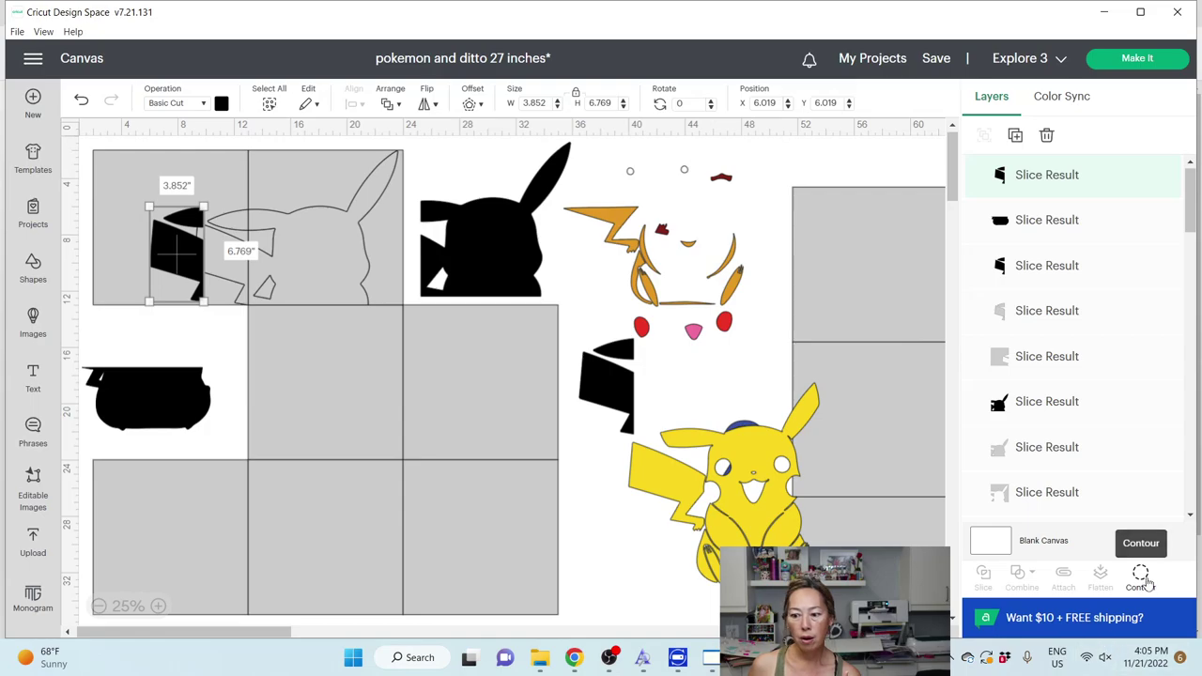
{"action": "left_click", "coordinate": [1140, 575]}
{"action": "left_click", "coordinate": [601, 225]}
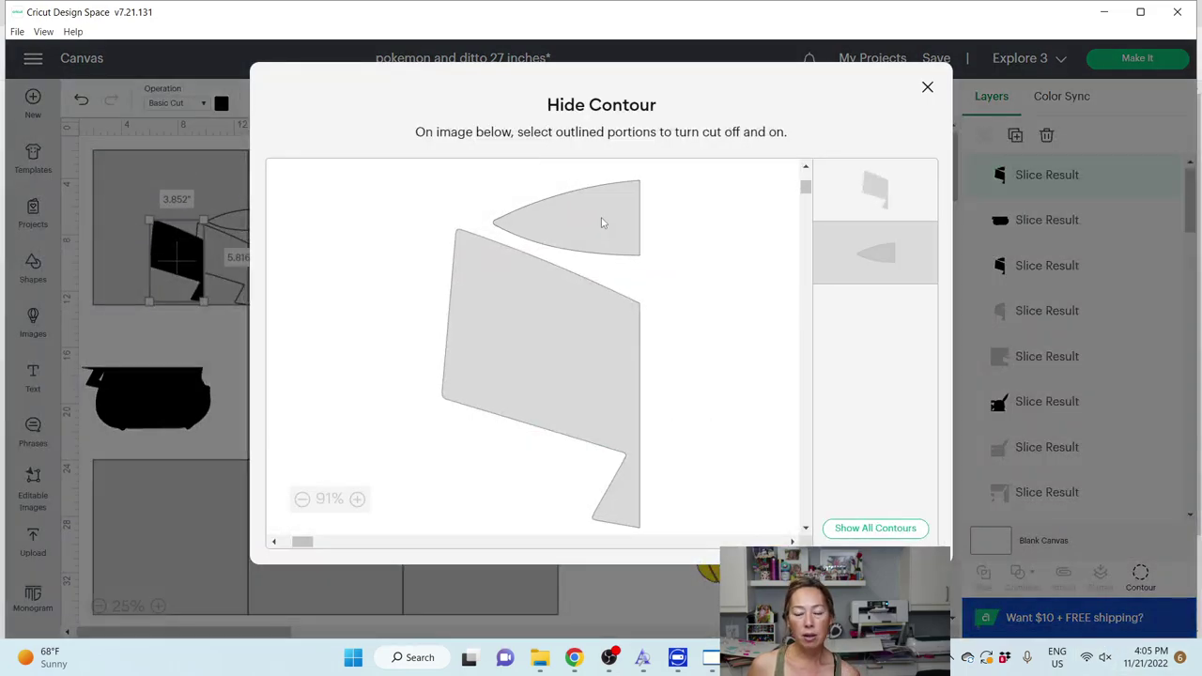
{"action": "left_click", "coordinate": [927, 89]}
{"action": "left_click_drag", "start_coordinate": [157, 266], "coordinate": [371, 265]}
Step: Hide the tail contour in the original left slice and place the remaining ear tip against the head-and-body slice's left ear
{"action": "left_click", "coordinate": [593, 387]}
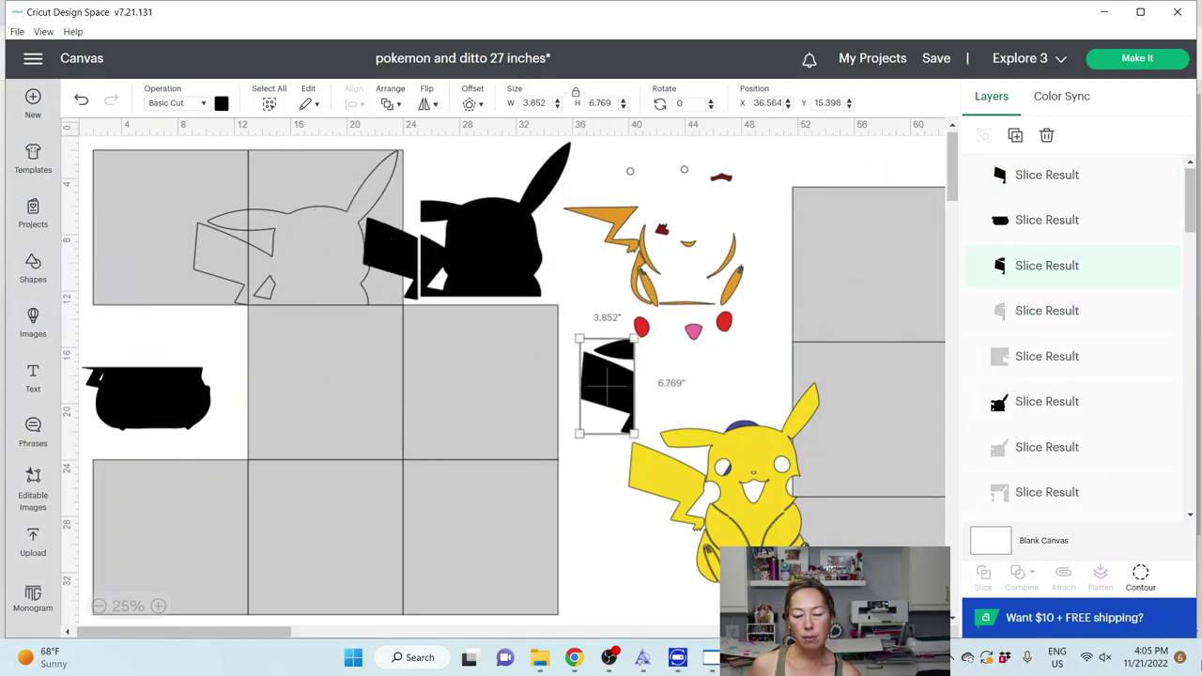
{"action": "left_click", "coordinate": [1141, 575]}
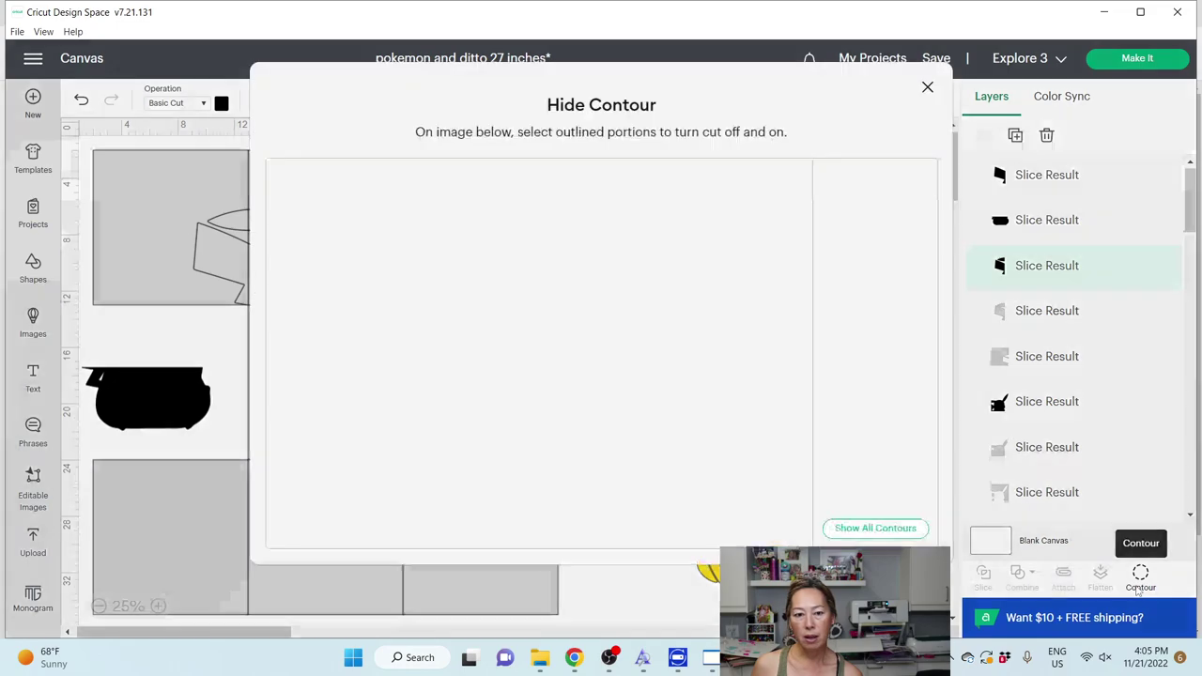
{"action": "left_click", "coordinate": [564, 334]}
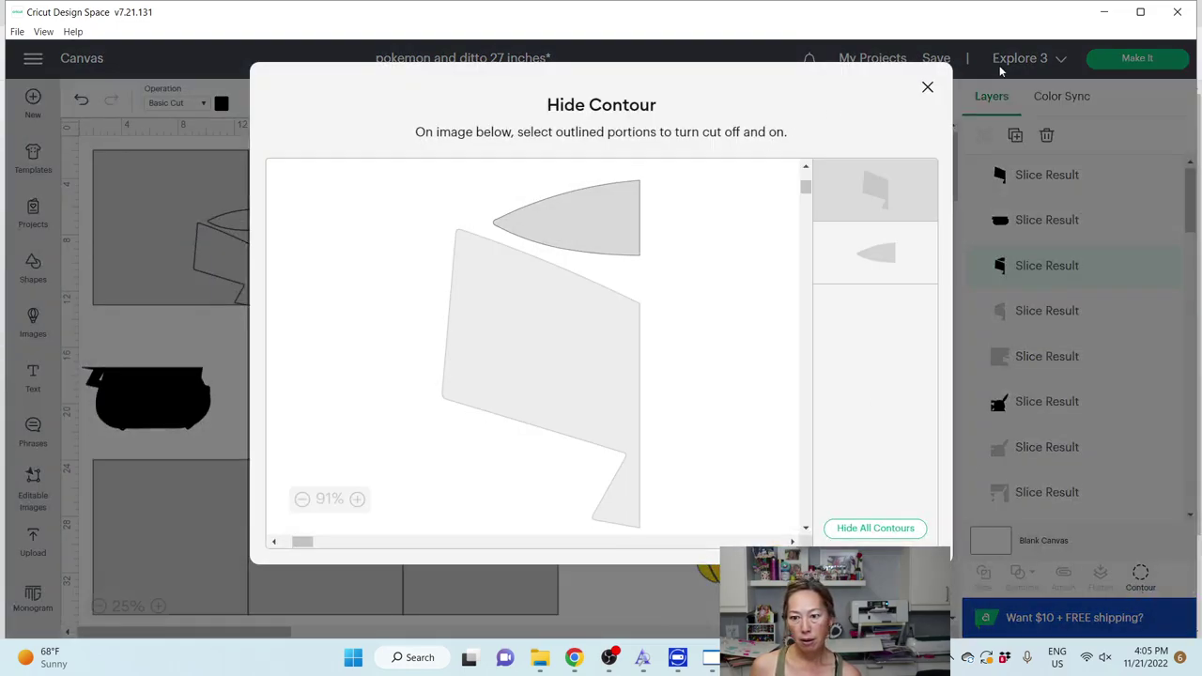
{"action": "left_click", "coordinate": [927, 87]}
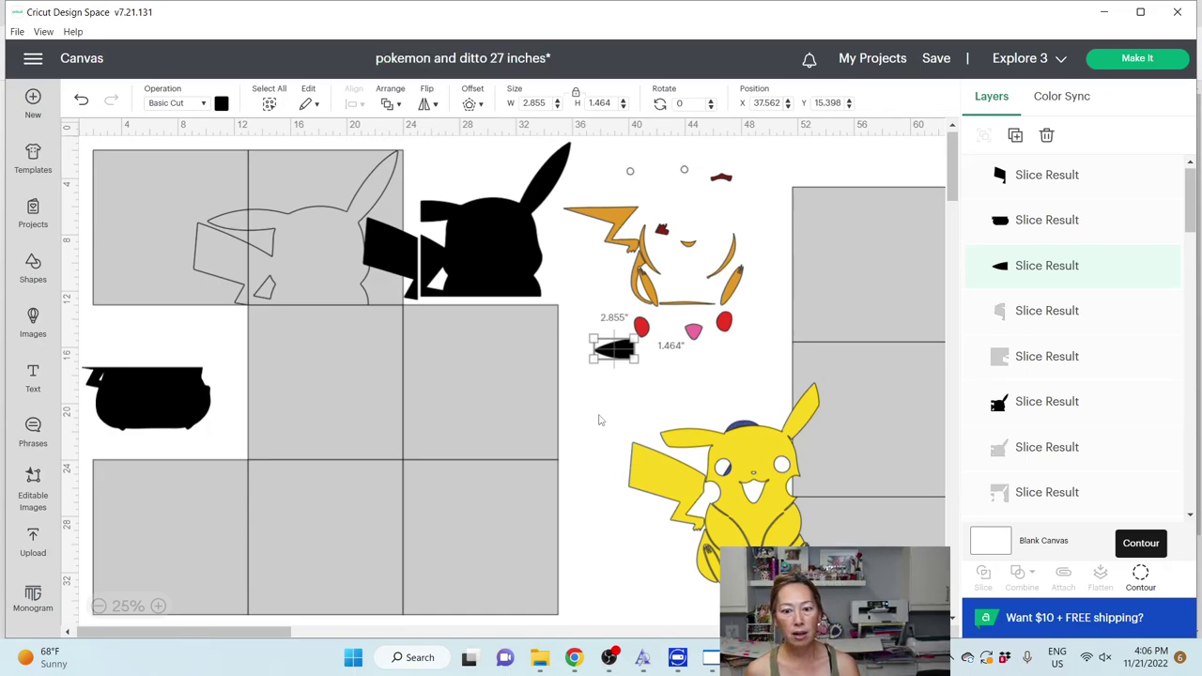
{"action": "left_click_drag", "start_coordinate": [618, 353], "coordinate": [402, 214]}
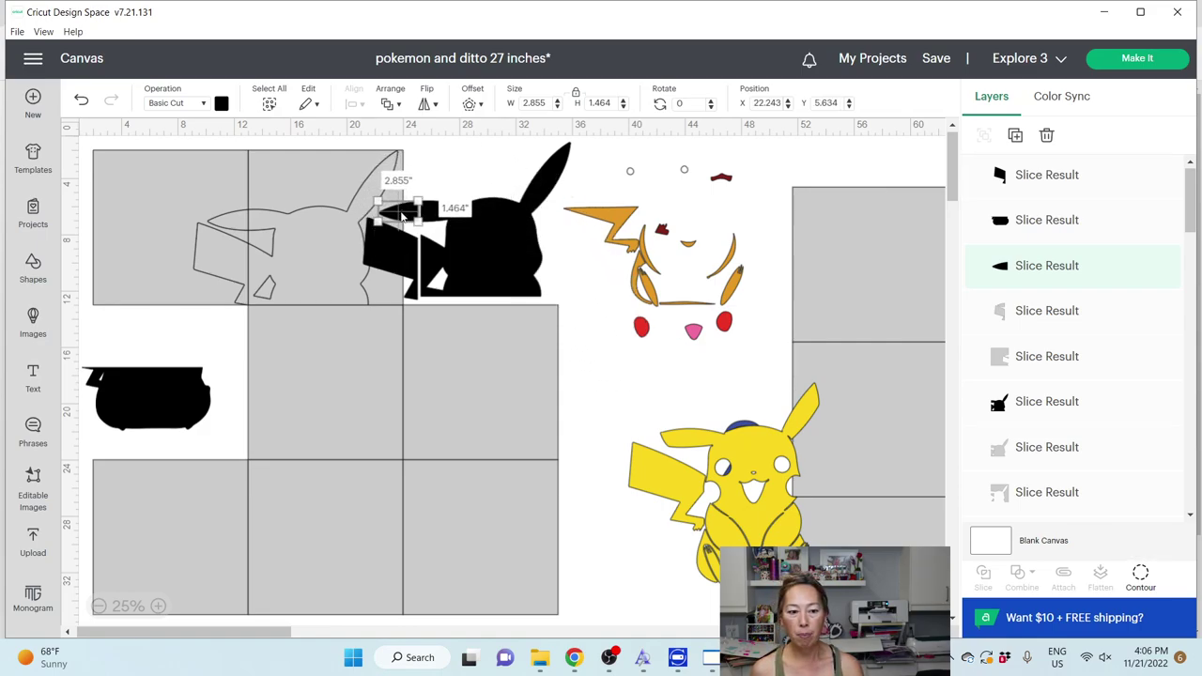
Step: Move the silhouette's bottom slice beside the other black pieces and delete the cut-up squares of the grid's upper row
{"action": "left_click_drag", "start_coordinate": [129, 400], "coordinate": [508, 281]}
{"action": "left_click_drag", "start_coordinate": [80, 160], "coordinate": [317, 288]}
{"action": "key", "text": "Delete"}
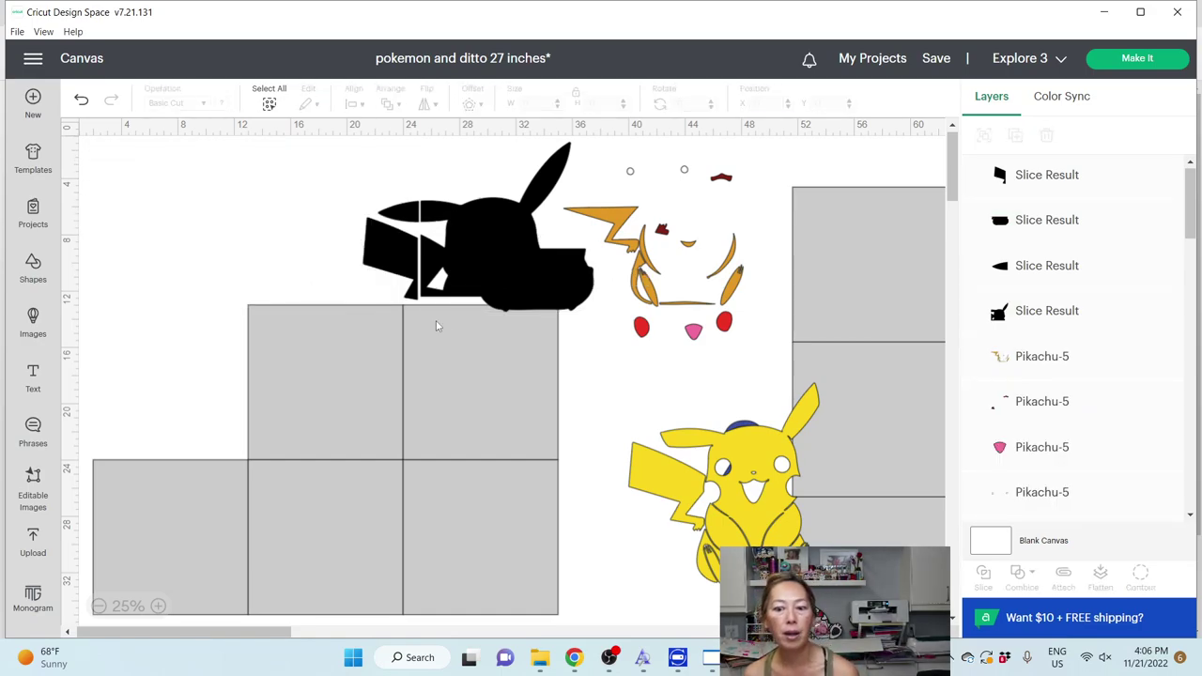
Step: Bring the yellow Pikachu over the grid and make a duplicate with the tail contour hidden, placed in the empty upper-left area
{"action": "left_click_drag", "start_coordinate": [785, 523], "coordinate": [418, 451]}
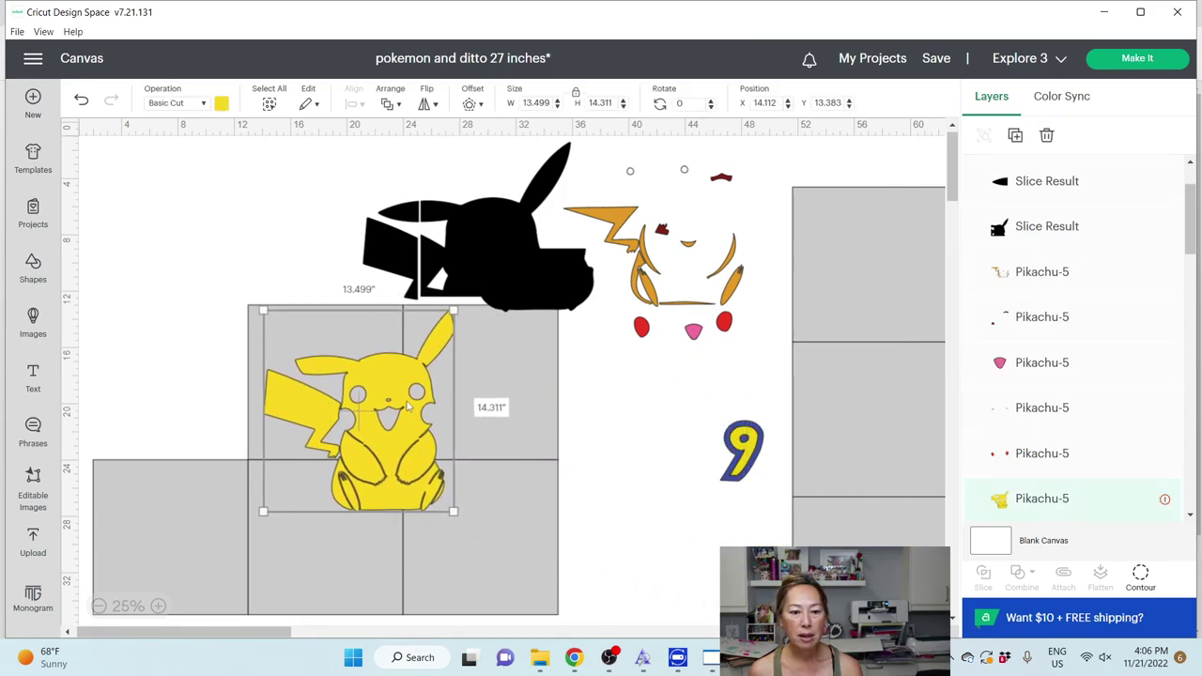
{"action": "left_click_drag", "start_coordinate": [408, 405], "coordinate": [372, 393]}
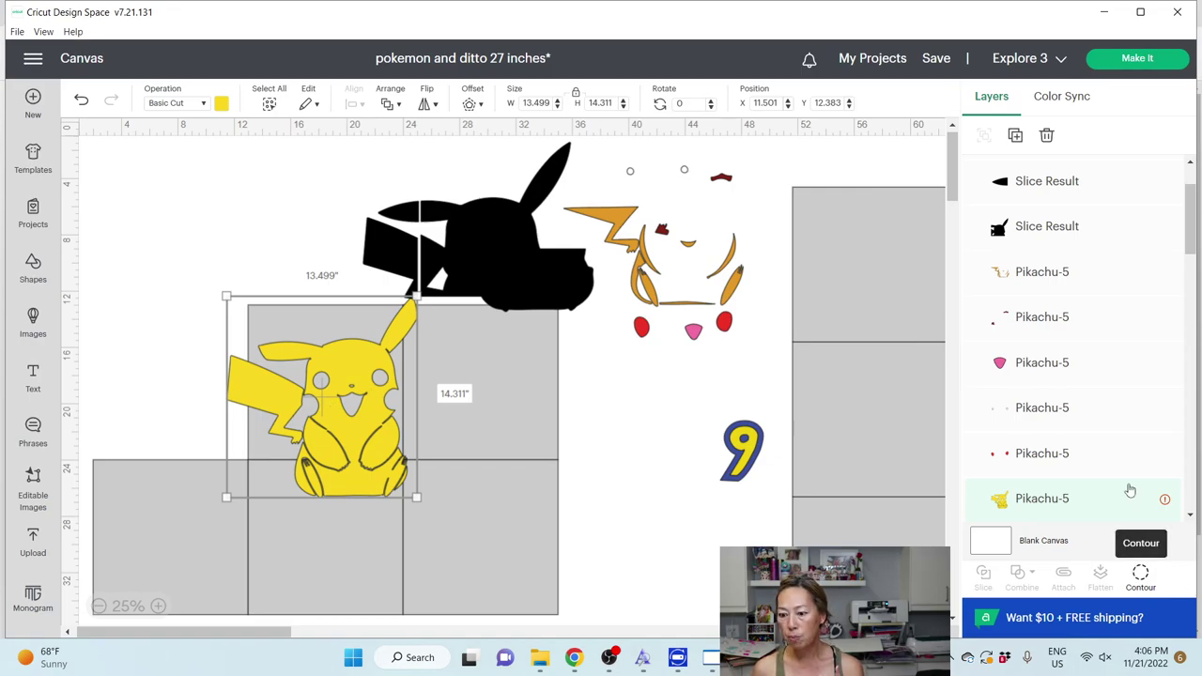
{"action": "left_click", "coordinate": [1016, 136]}
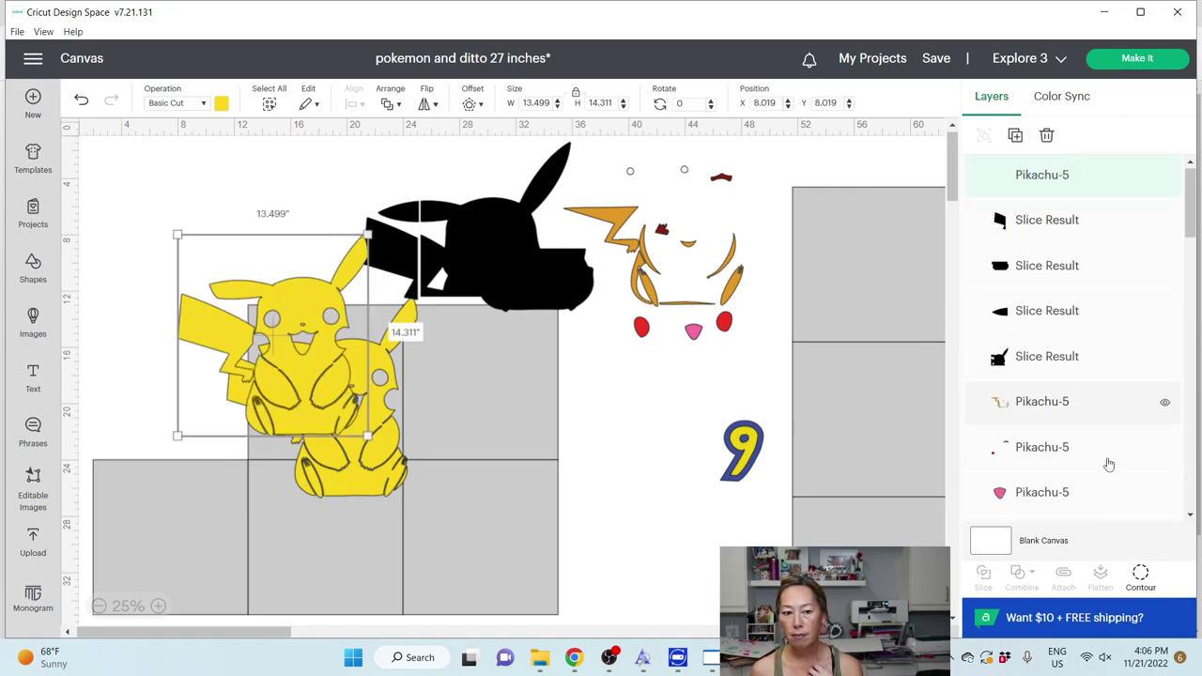
{"action": "left_click", "coordinate": [1140, 575]}
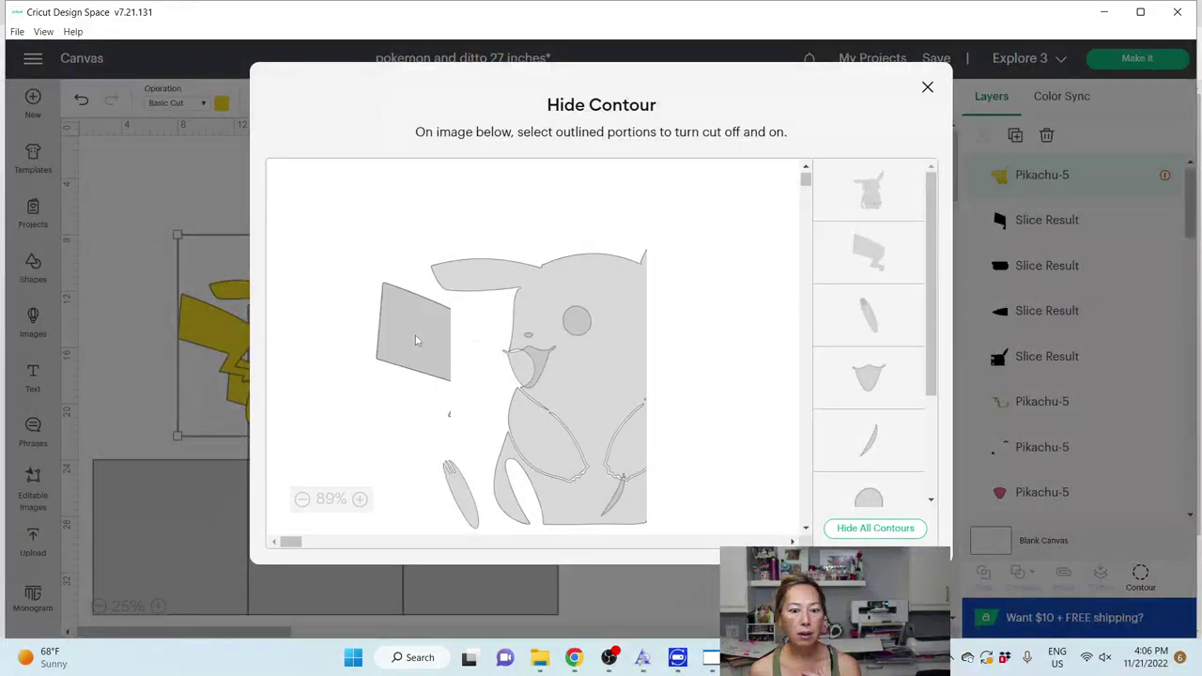
{"action": "left_click", "coordinate": [344, 339]}
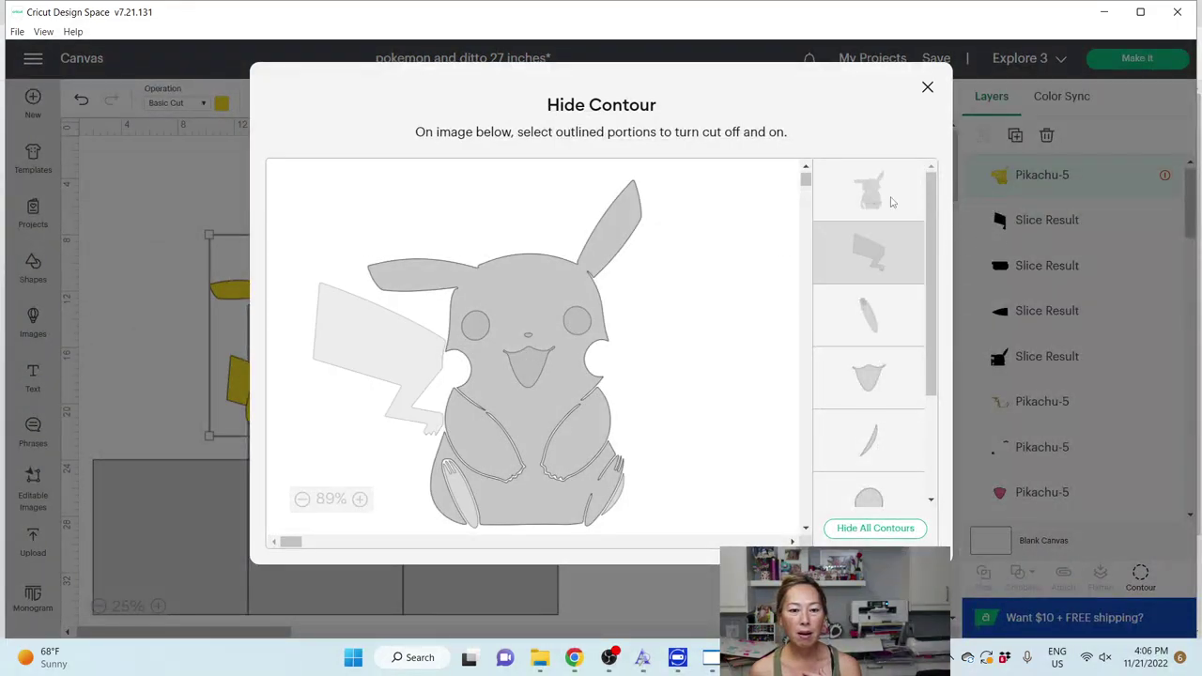
{"action": "left_click", "coordinate": [927, 88]}
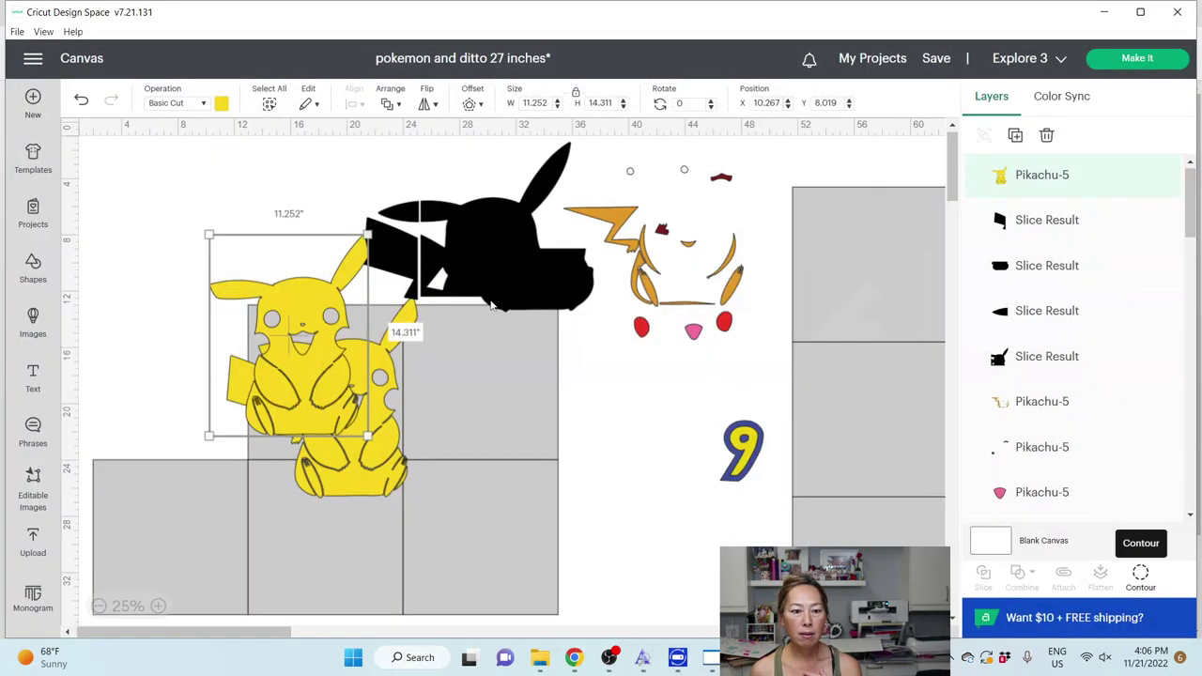
{"action": "left_click_drag", "start_coordinate": [255, 369], "coordinate": [124, 254]}
Step: Hide every contour except the tail in the original yellow Pikachu and move the tail above the grid
{"action": "left_click", "coordinate": [305, 351]}
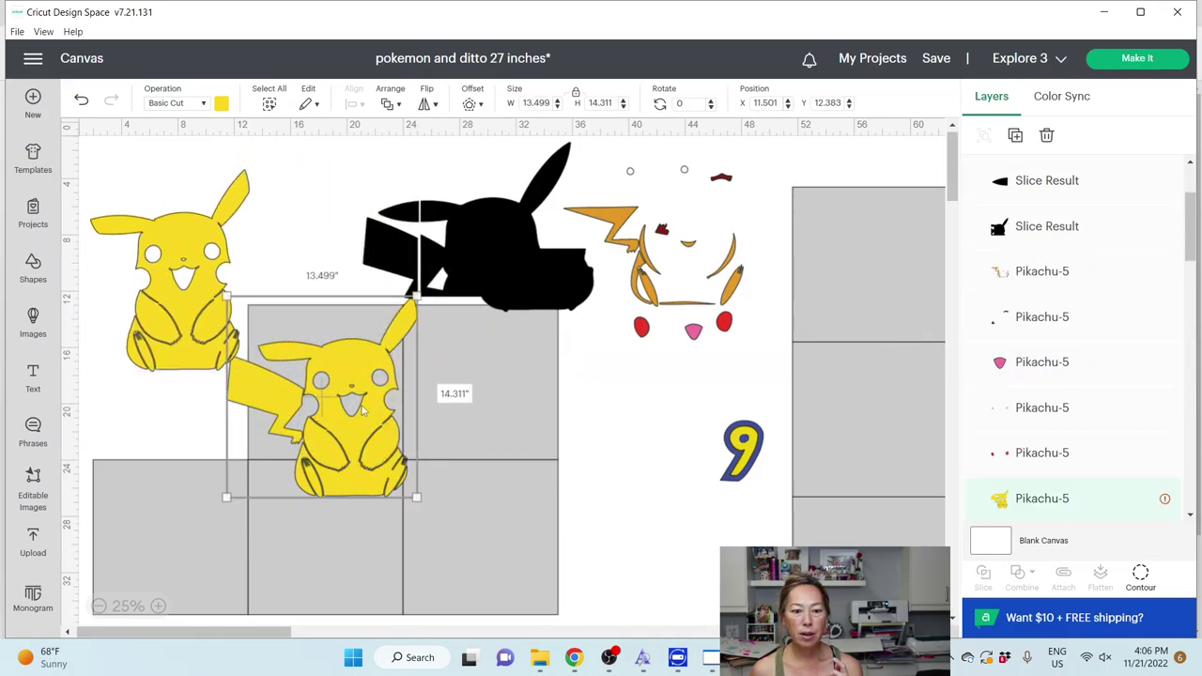
{"action": "left_click", "coordinate": [1142, 575]}
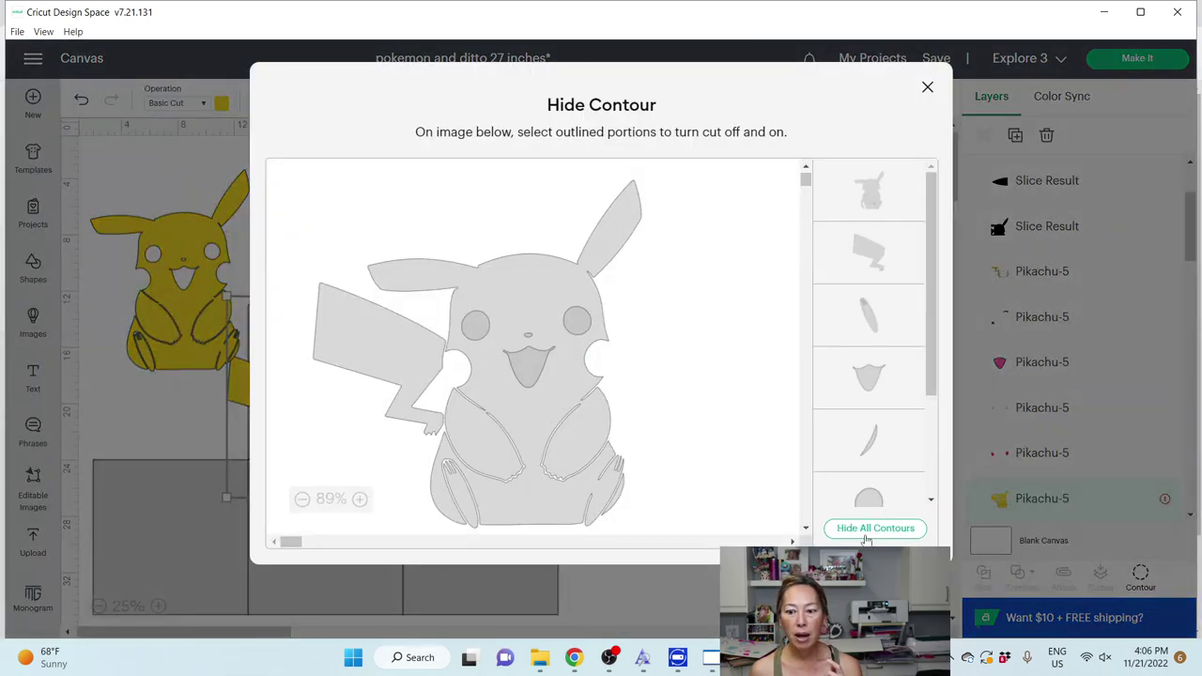
{"action": "left_click", "coordinate": [870, 531]}
{"action": "left_click", "coordinate": [387, 347]}
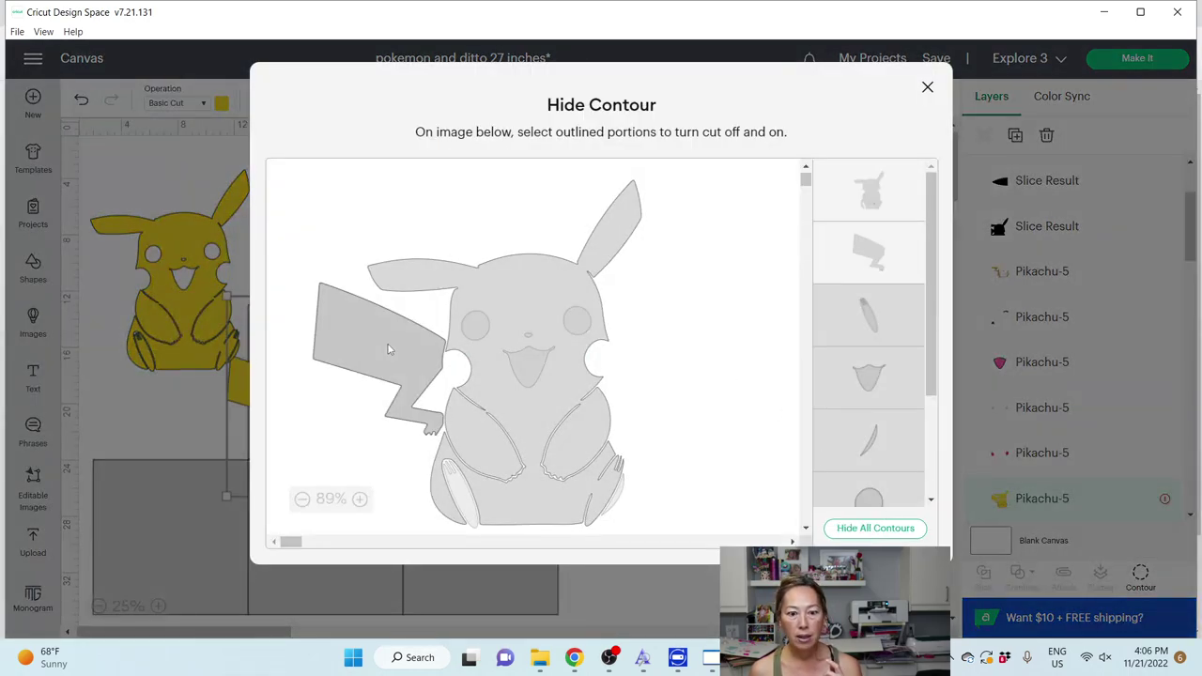
{"action": "left_click", "coordinate": [889, 203]}
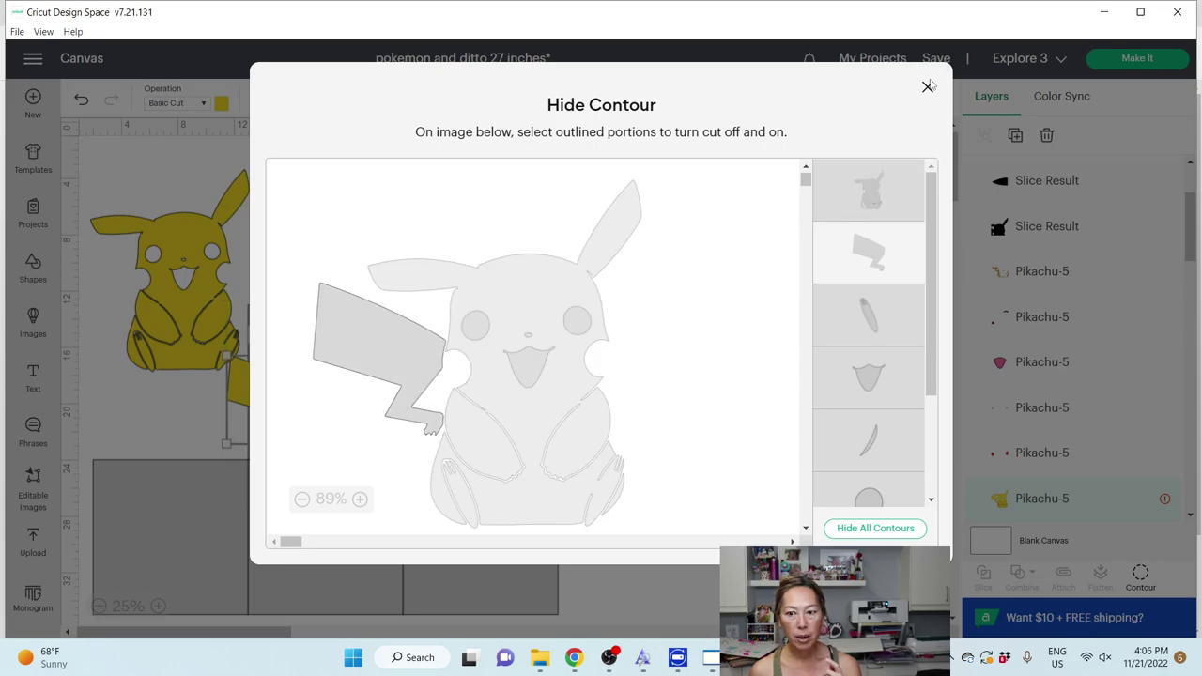
{"action": "left_click", "coordinate": [927, 86]}
{"action": "left_click_drag", "start_coordinate": [277, 402], "coordinate": [329, 192]}
Step: Compare the tailless yellow Pikachu with a grid square, and return it to empty canvas at about X 0.68, Y 2.81
{"action": "left_click_drag", "start_coordinate": [215, 296], "coordinate": [350, 438]}
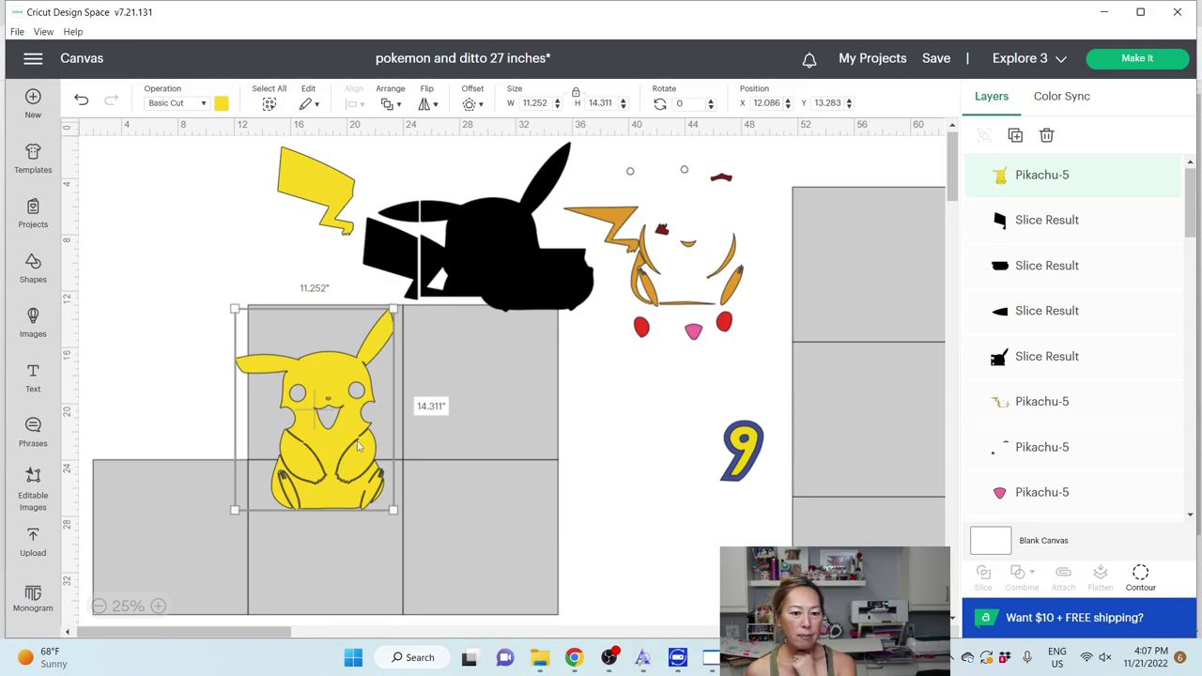
{"action": "left_click_drag", "start_coordinate": [356, 452], "coordinate": [227, 320]}
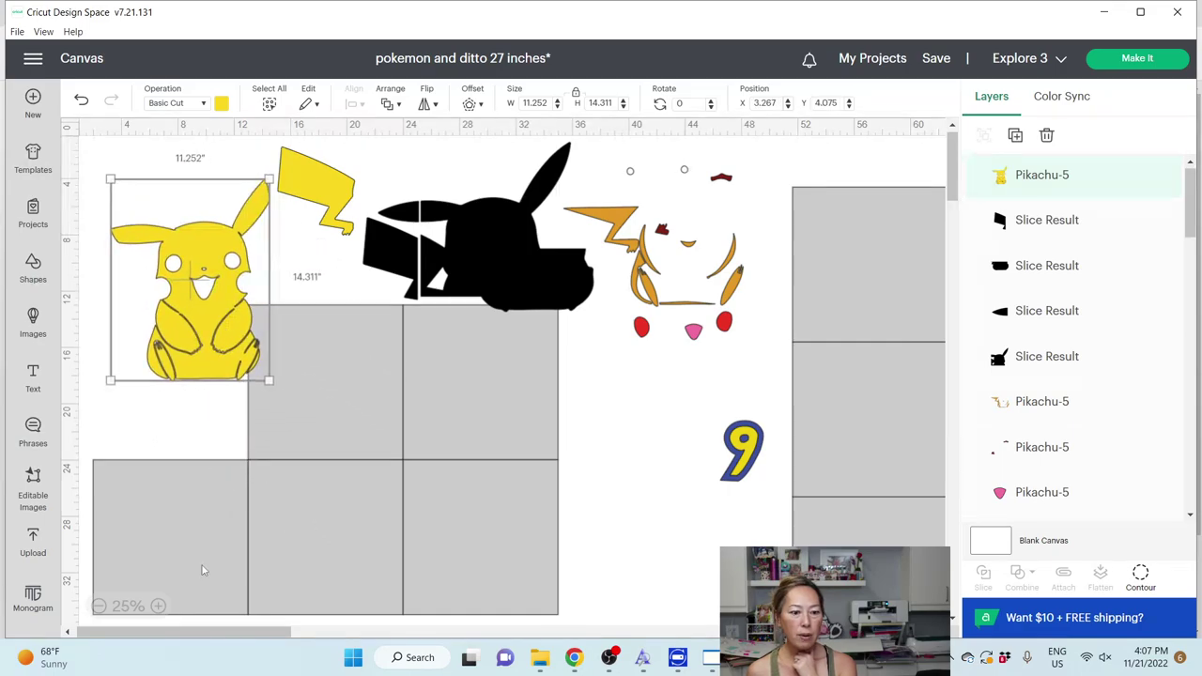
{"action": "left_click", "coordinate": [159, 606]}
{"action": "left_click", "coordinate": [159, 606]}
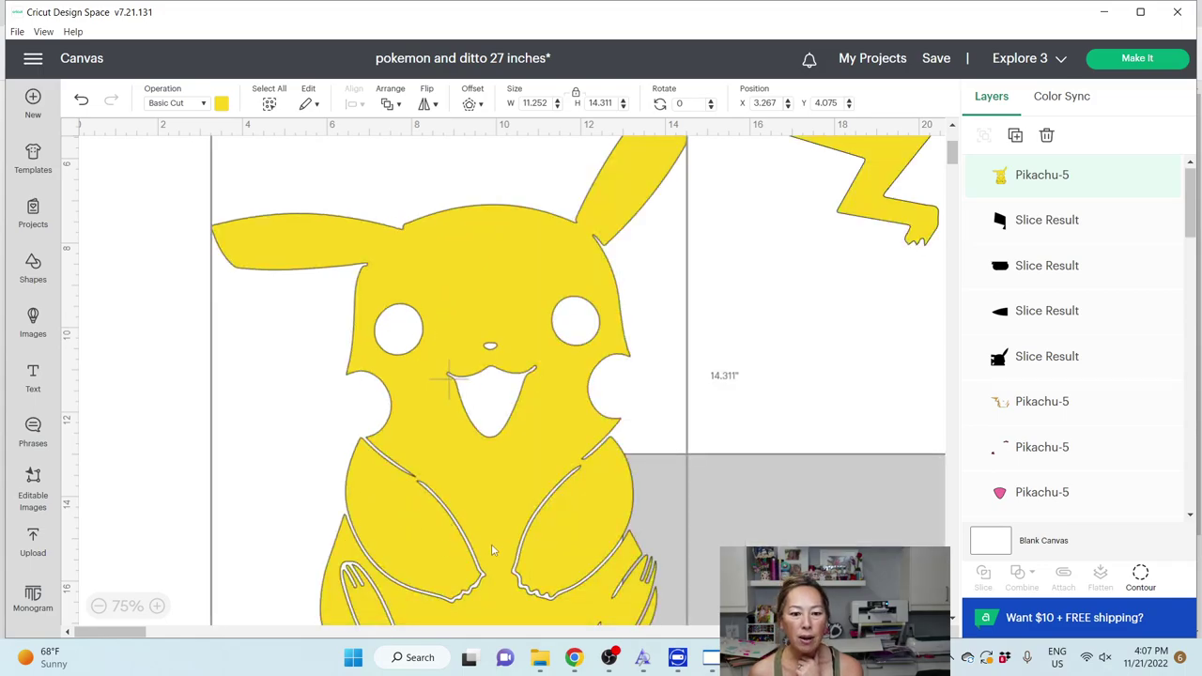
{"action": "left_click_drag", "start_coordinate": [564, 513], "coordinate": [435, 479]}
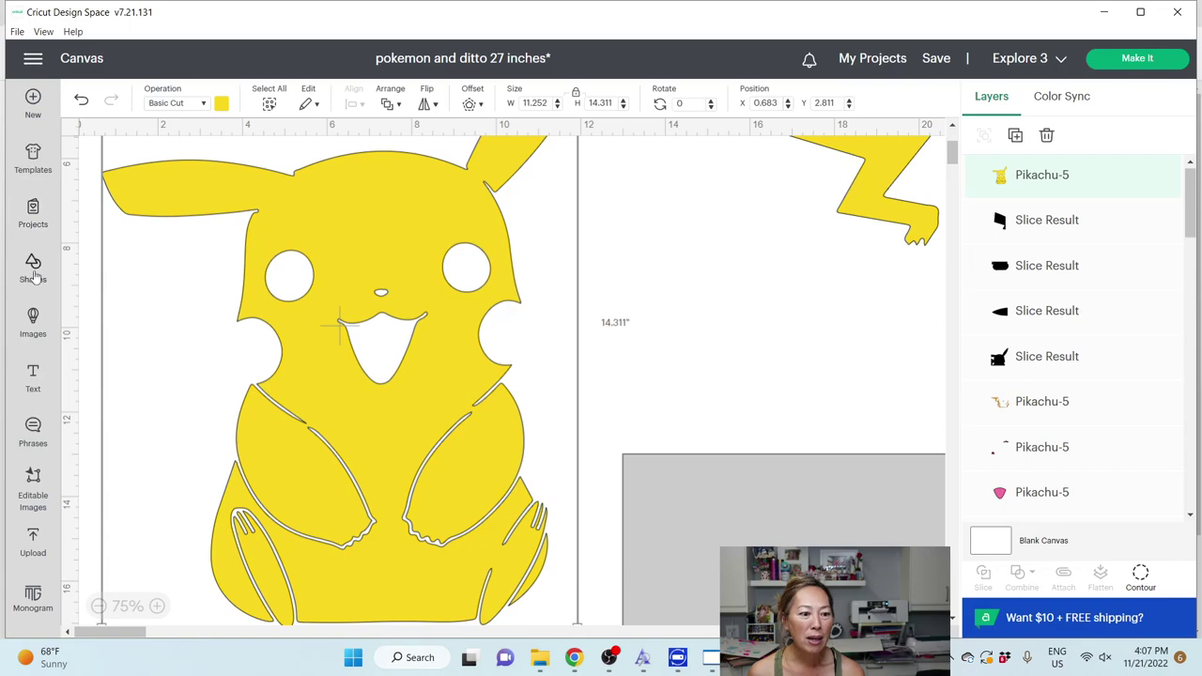
Step: Add a text object beside the tailless Pikachu and set its font to the system font I Love Glitter
{"action": "left_click", "coordinate": [33, 372]}
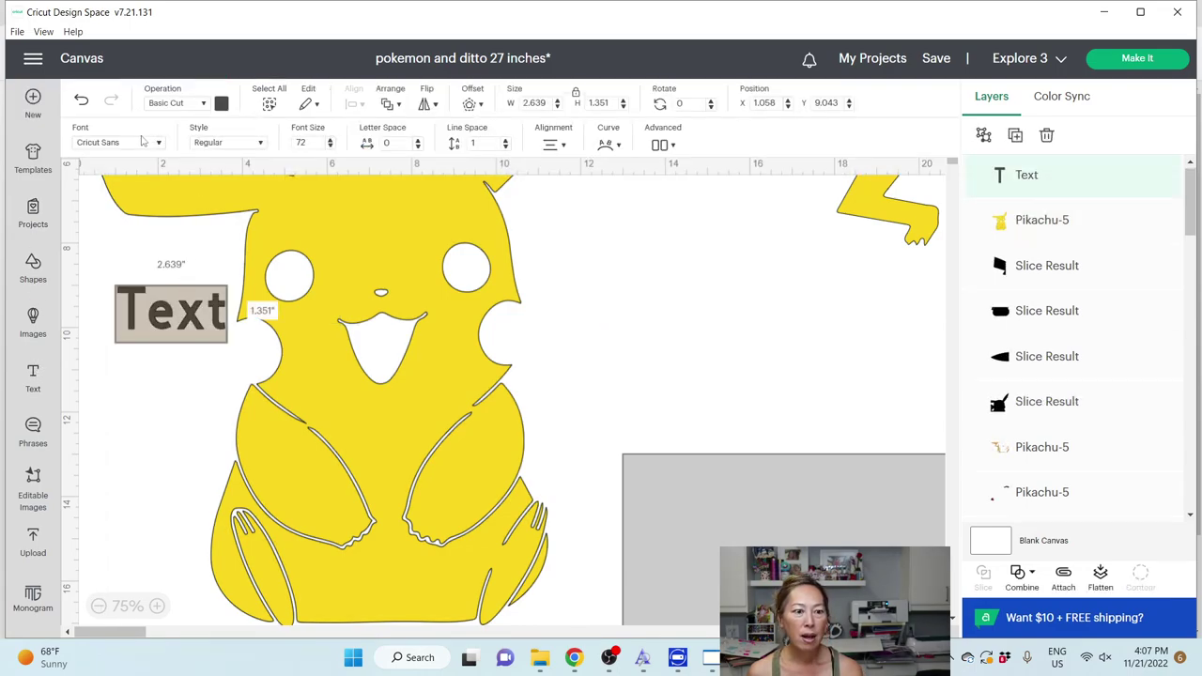
{"action": "left_click", "coordinate": [142, 144]}
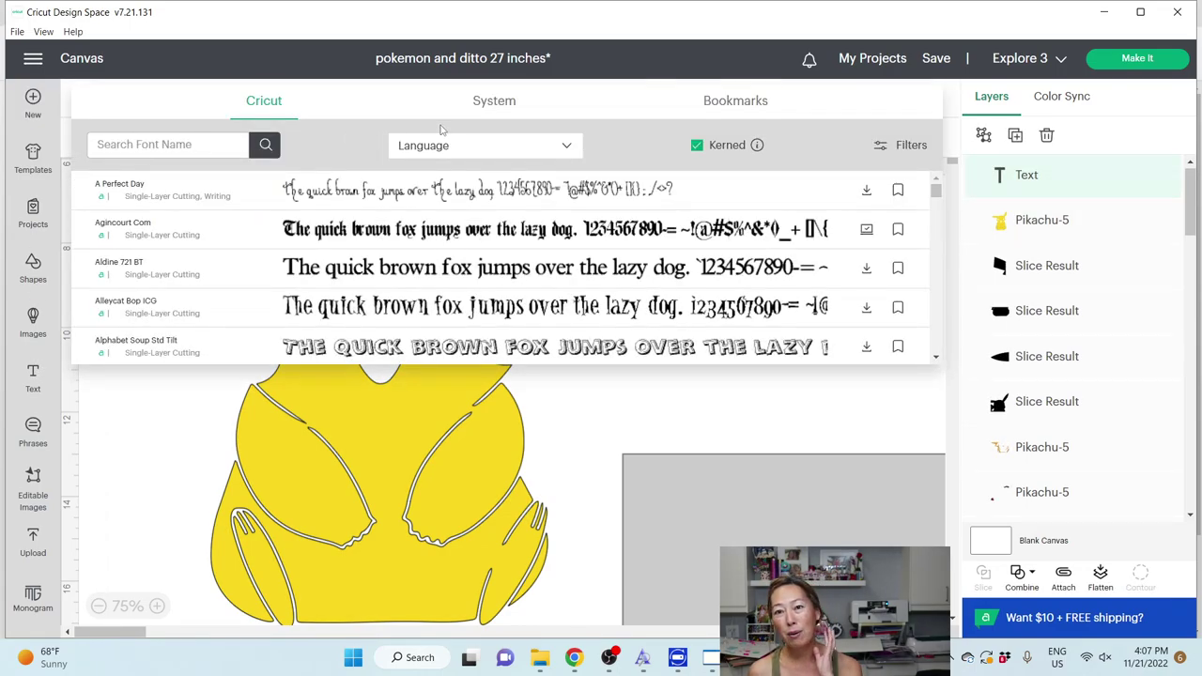
{"action": "left_click", "coordinate": [492, 105]}
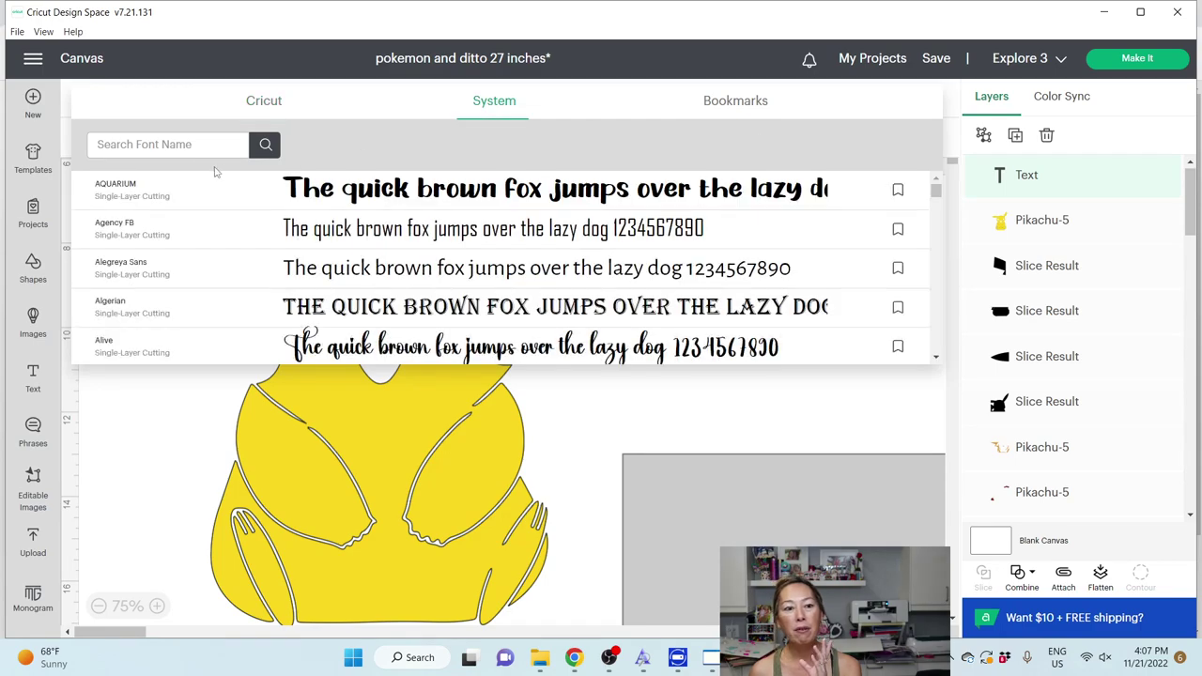
{"action": "left_click", "coordinate": [200, 143]}
{"action": "type", "text": "love gllitter"}
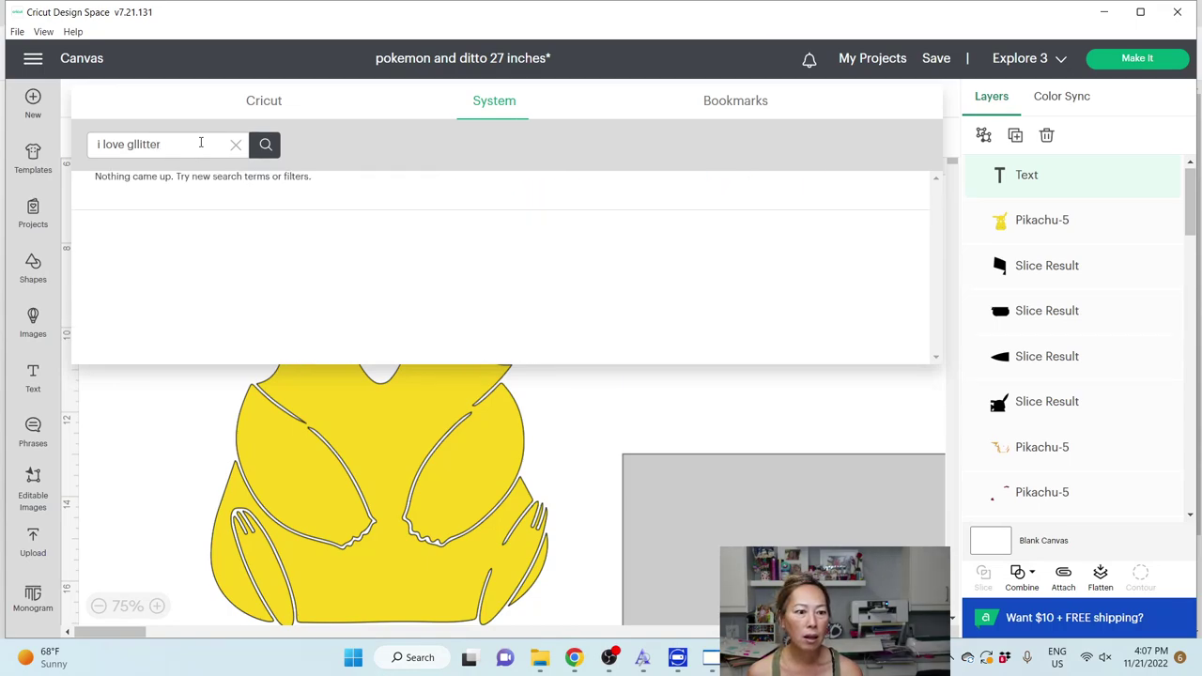
{"action": "left_click", "coordinate": [144, 144]}
{"action": "key", "text": "BackSpace"}
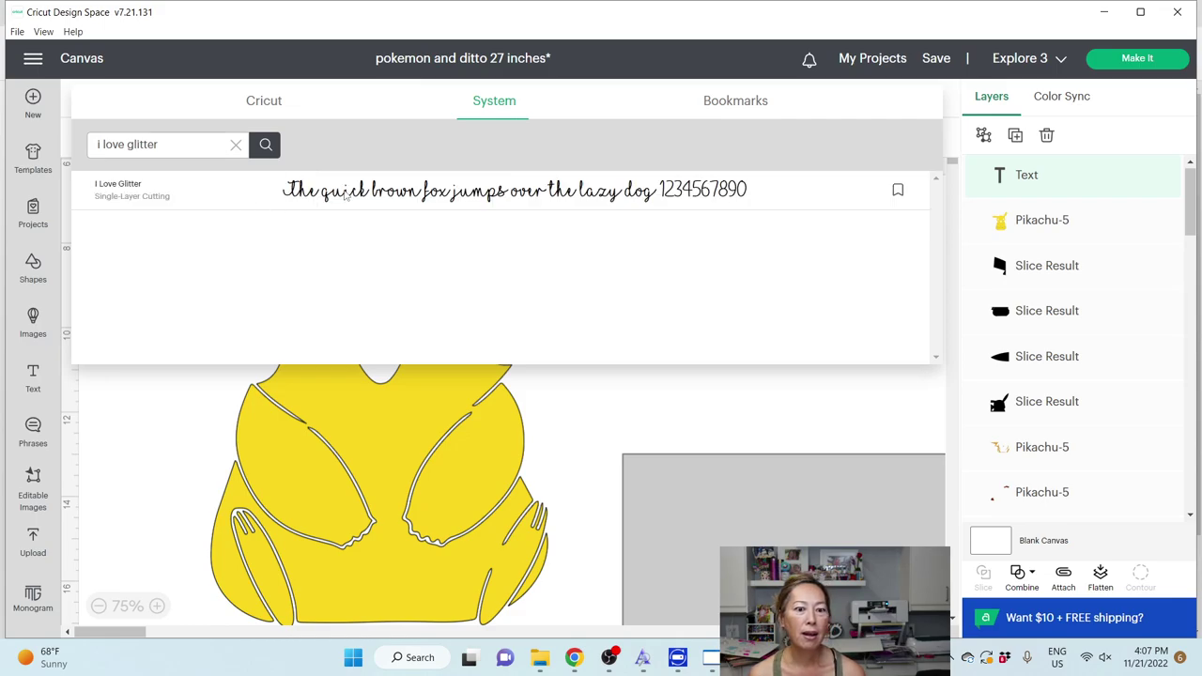
{"action": "left_click", "coordinate": [346, 196]}
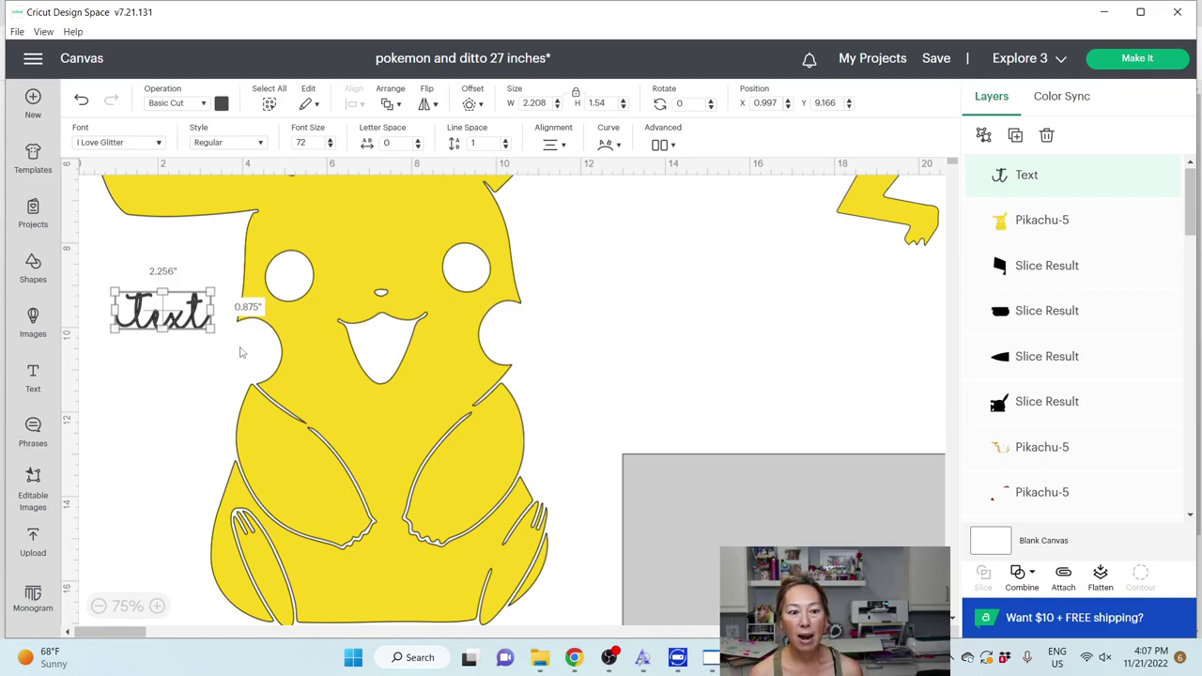
Step: Replace the text object's content with "[" to produce a thin curved swash
{"action": "double_click", "coordinate": [200, 315]}
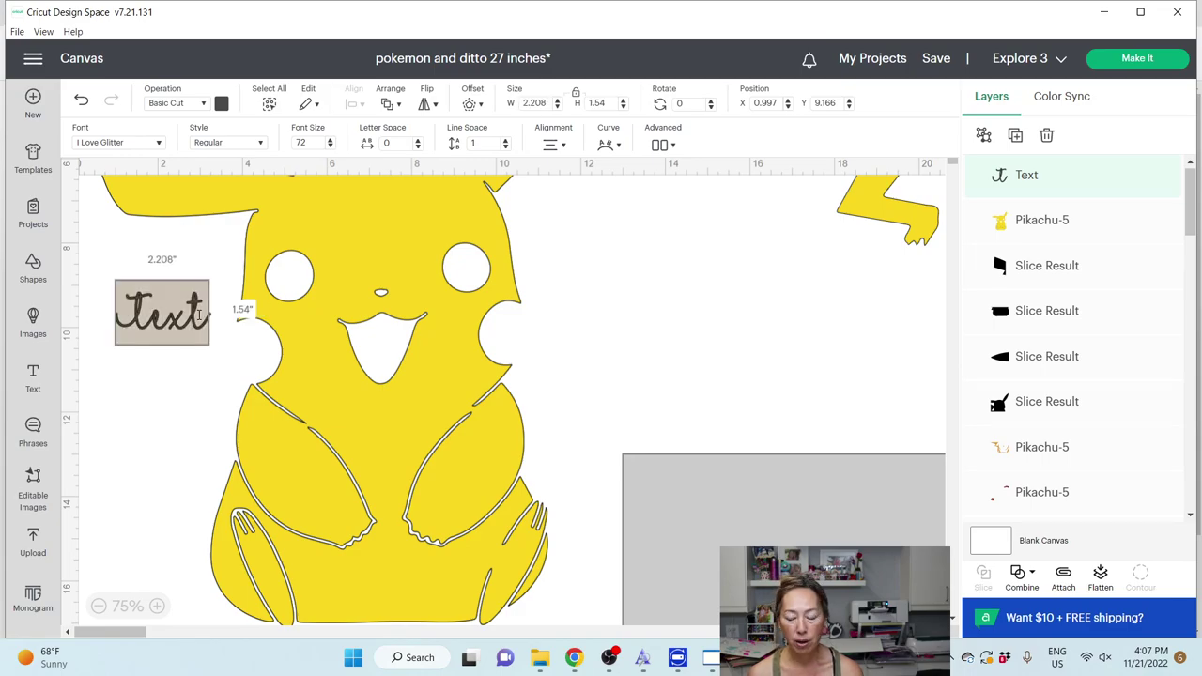
{"action": "type", "text": "~"}
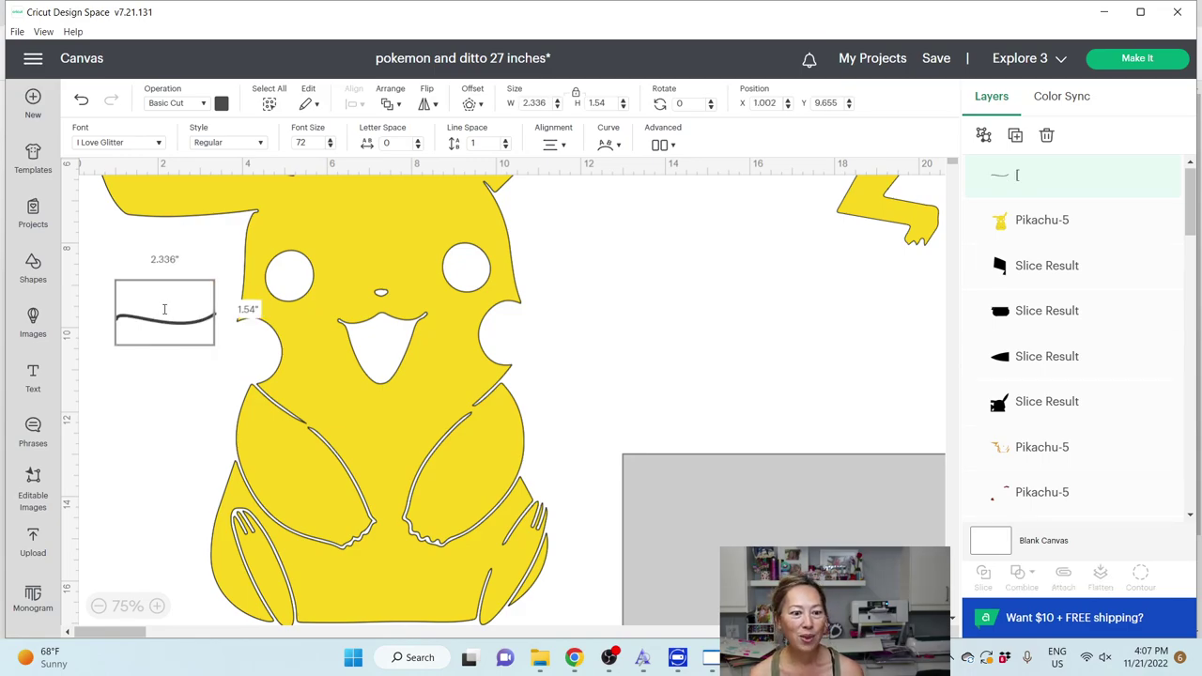
{"action": "left_click", "coordinate": [137, 397]}
{"action": "left_click", "coordinate": [738, 316]}
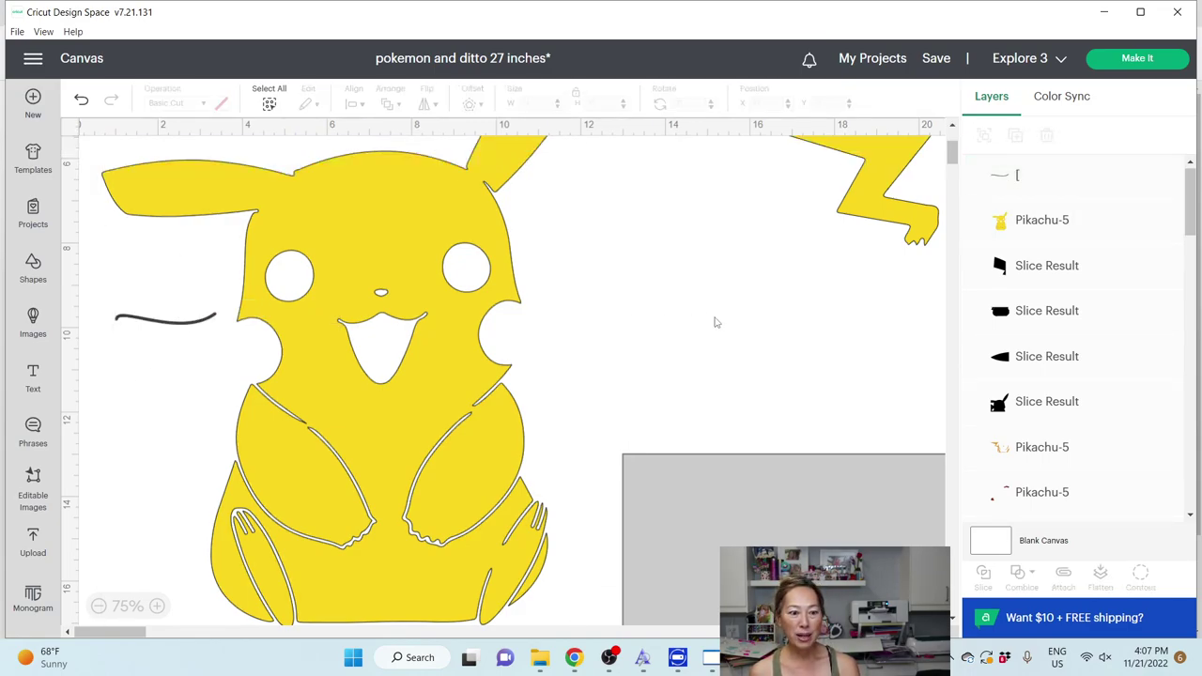
Step: Move the swash to the empty canvas on the other side of the tailless Pikachu and duplicate it
{"action": "left_click", "coordinate": [162, 326]}
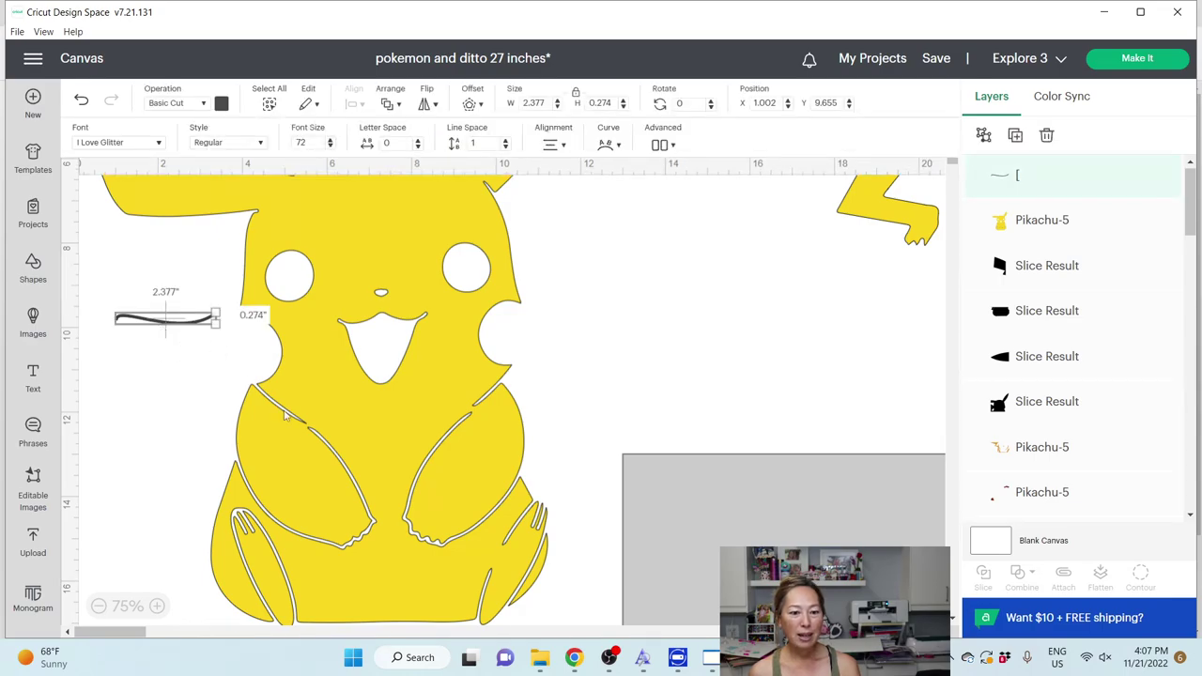
{"action": "left_click_drag", "start_coordinate": [186, 326], "coordinate": [744, 336]}
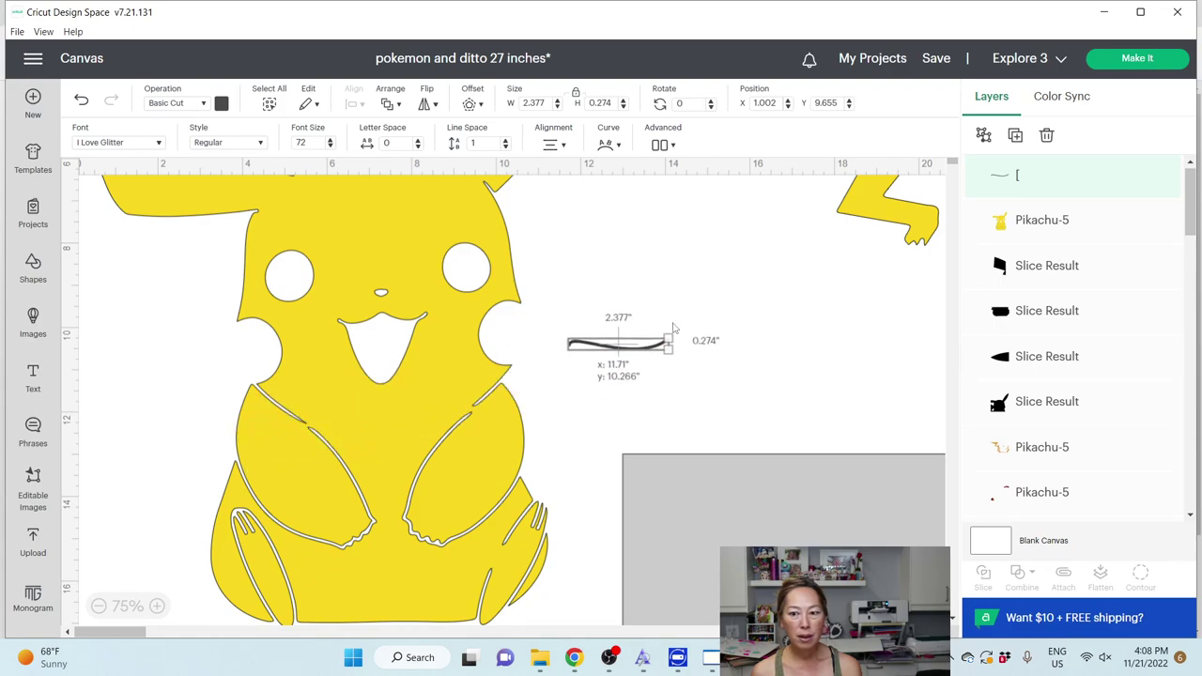
{"action": "left_click", "coordinate": [1018, 139]}
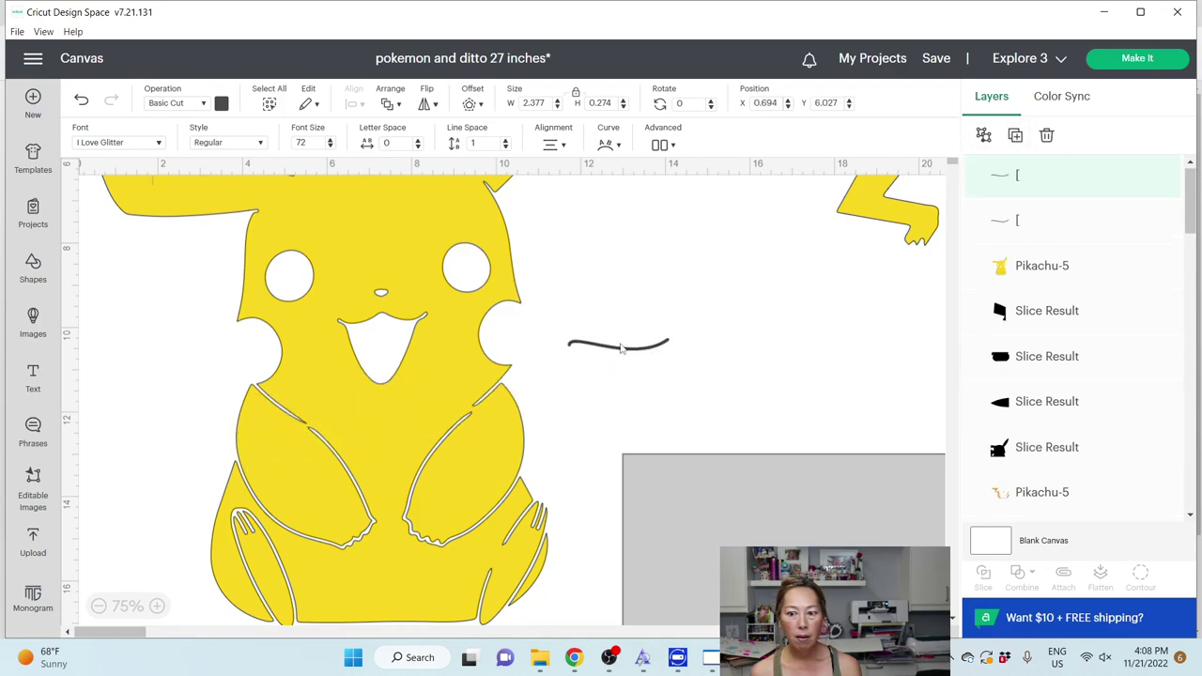
Step: Rotate one swash to 223.74° and lay it across the gap in the outline of Pikachu's left-hand arm
{"action": "left_click_drag", "start_coordinate": [620, 348], "coordinate": [540, 286]}
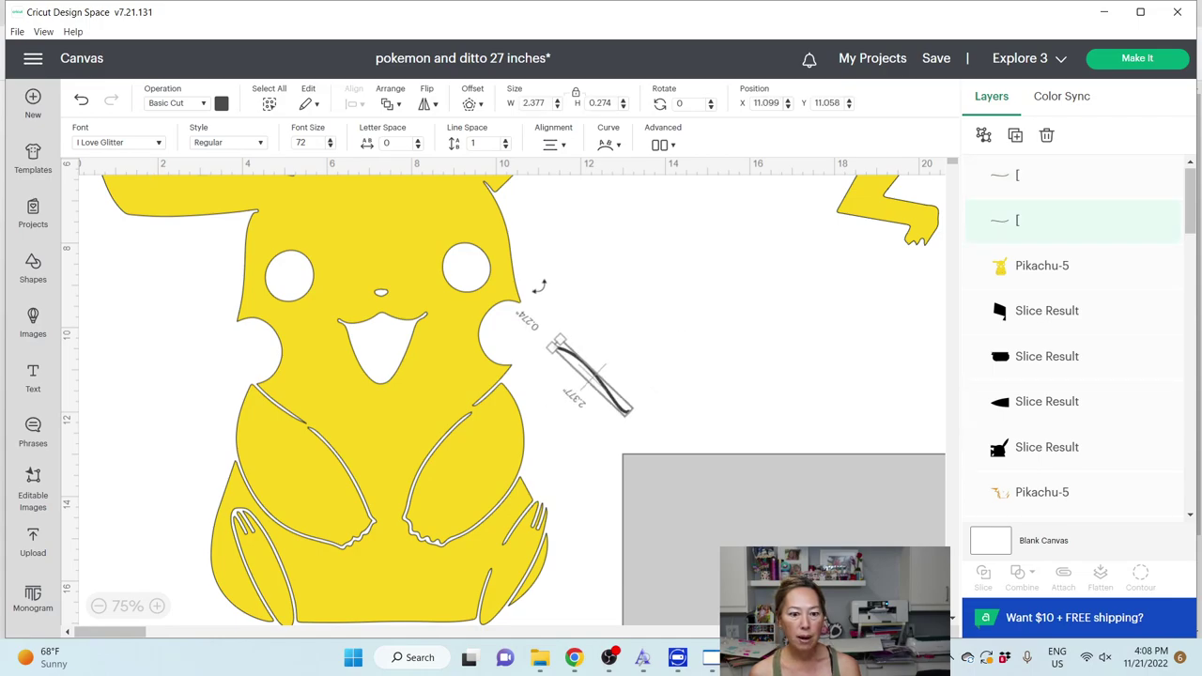
{"action": "left_click_drag", "start_coordinate": [592, 376], "coordinate": [318, 443]}
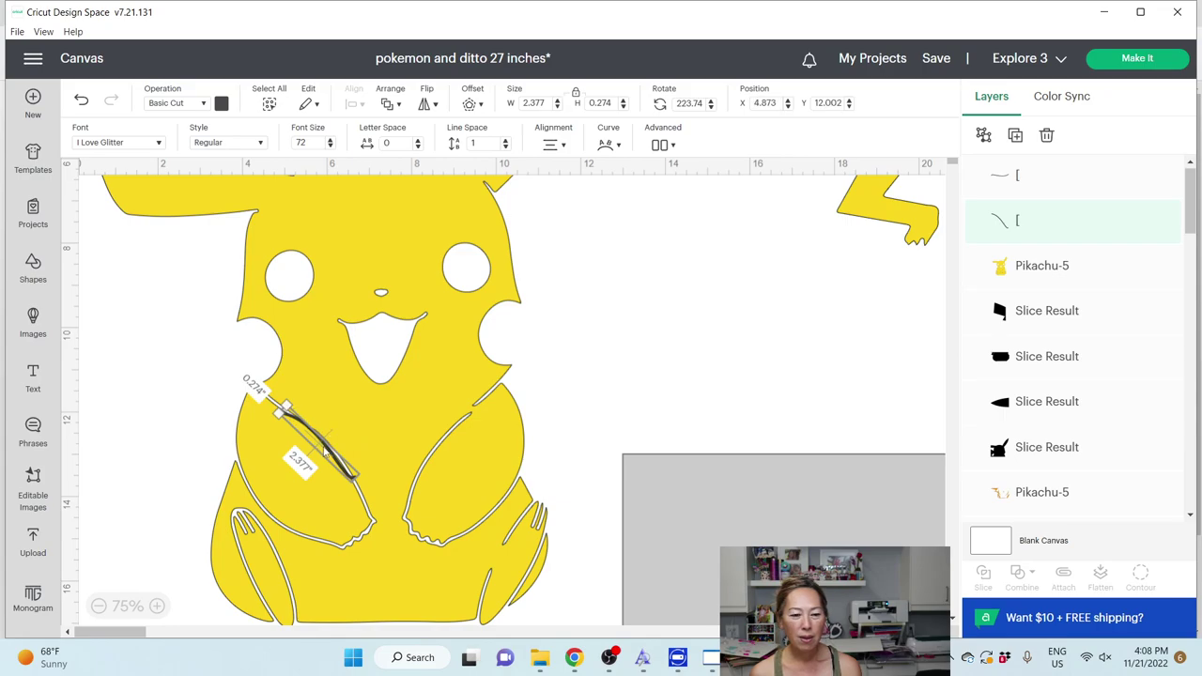
{"action": "left_click", "coordinate": [184, 414]}
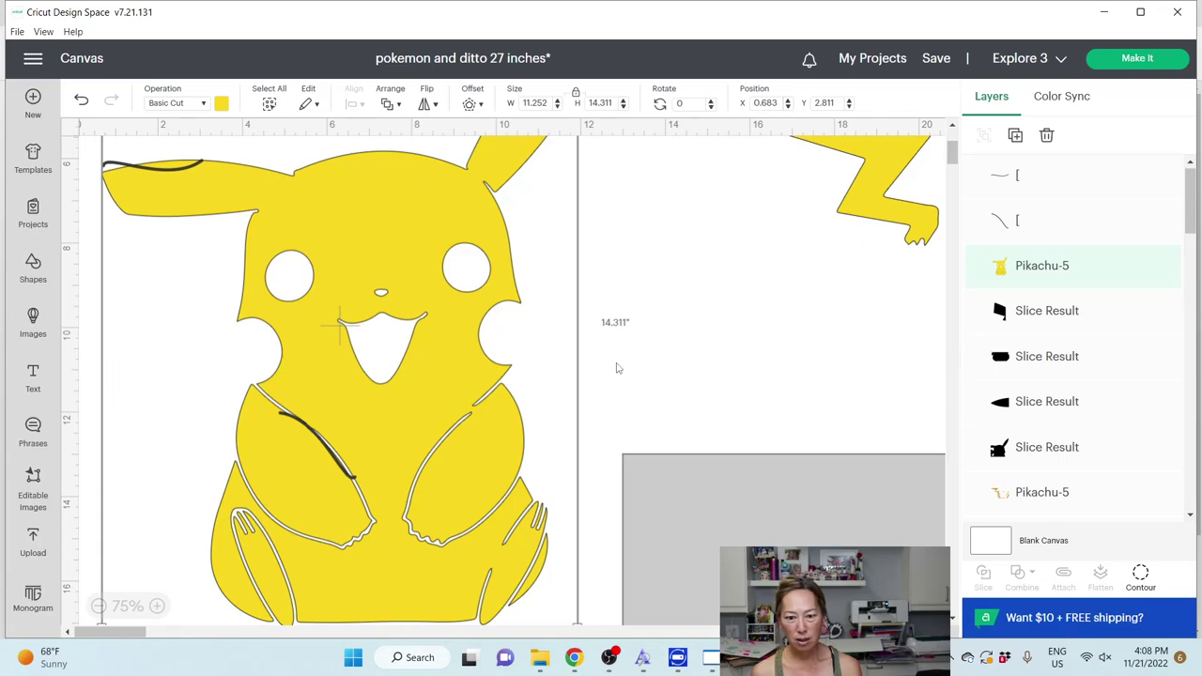
Step: Slice the tailless yellow Pikachu with the swash lying across its left-hand arm
{"action": "left_click", "coordinate": [1039, 222]}
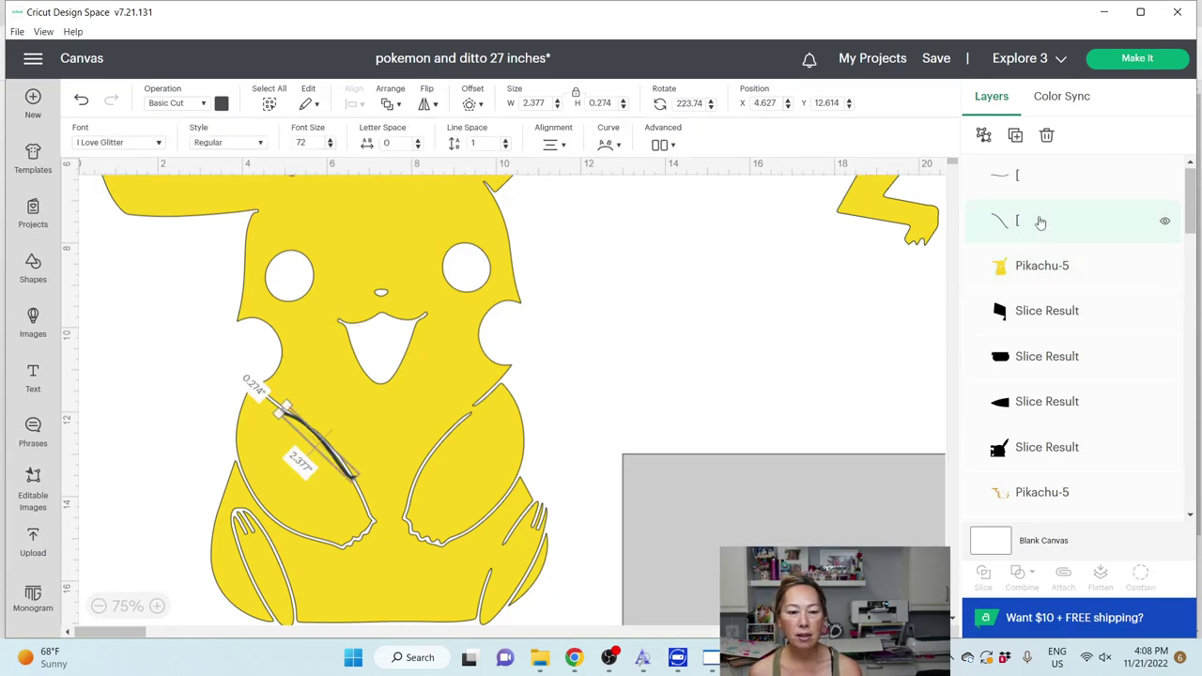
{"action": "left_click", "coordinate": [1032, 276], "text": "shift"}
{"action": "left_click", "coordinate": [984, 576]}
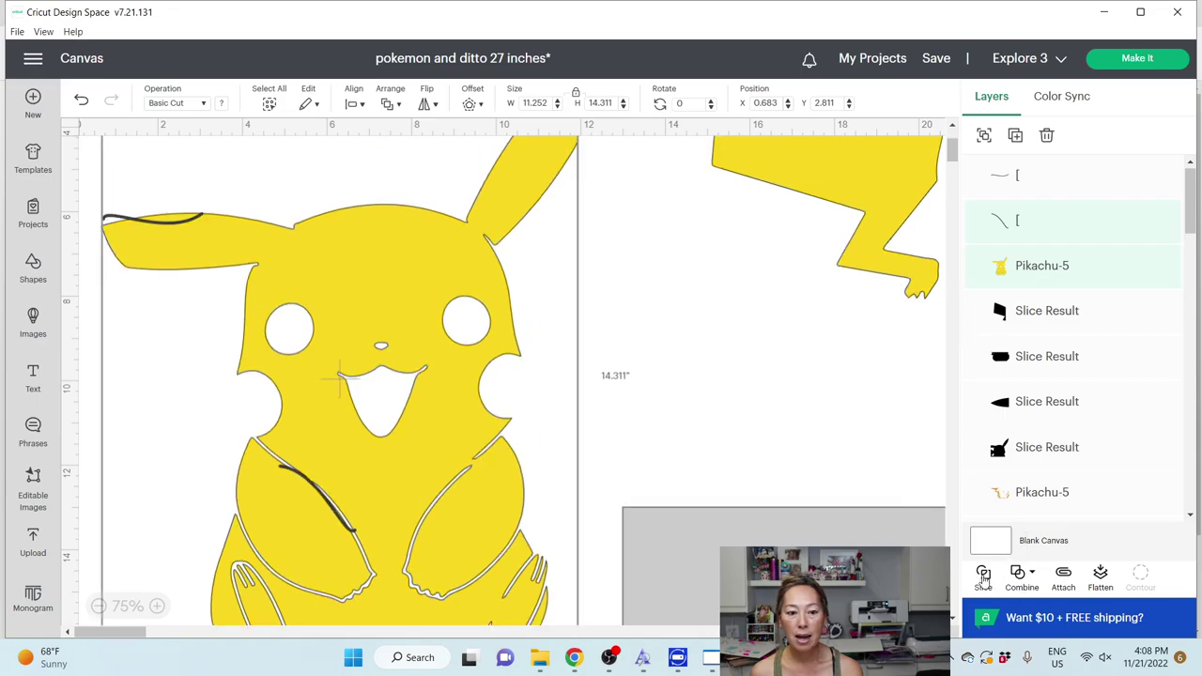
Step: Delete the two black swash pieces left over from slicing the left-hand arm
{"action": "left_click", "coordinate": [313, 487]}
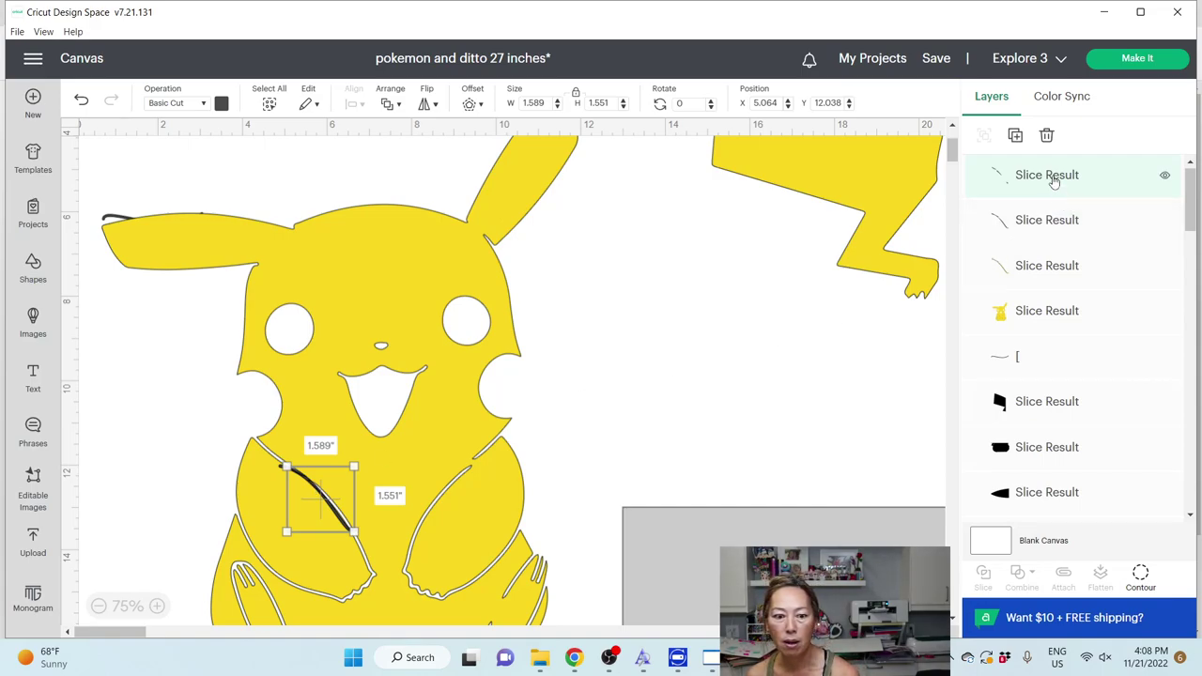
{"action": "key", "text": "Delete"}
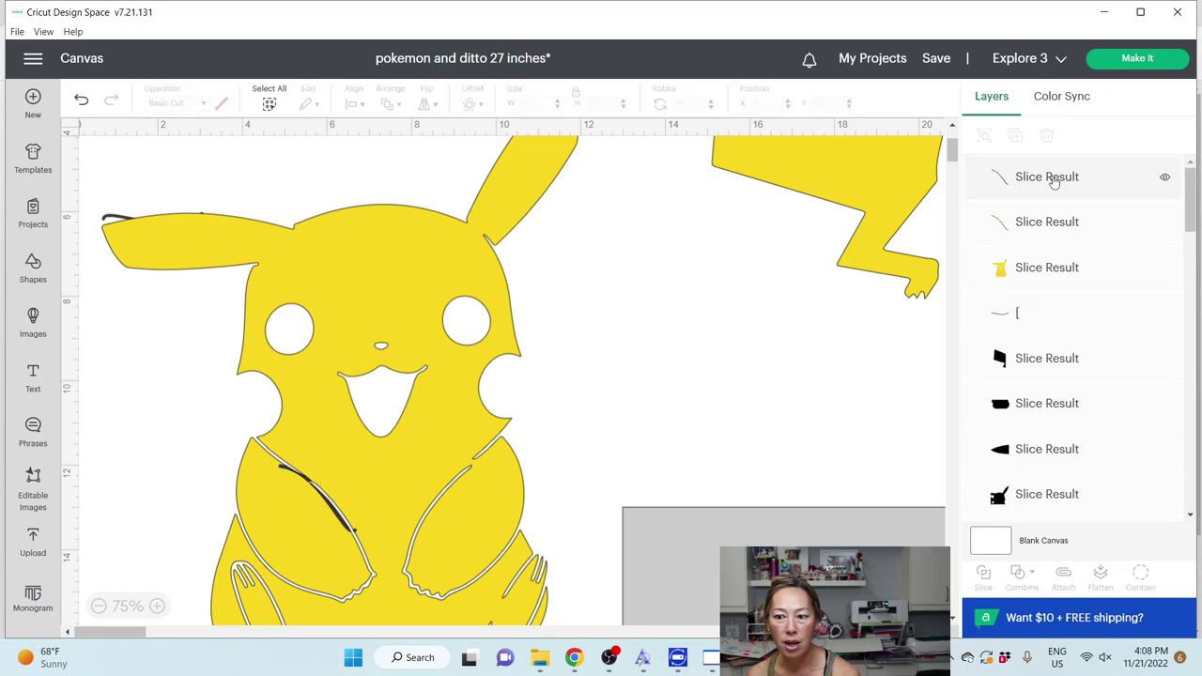
{"action": "left_click", "coordinate": [1054, 182]}
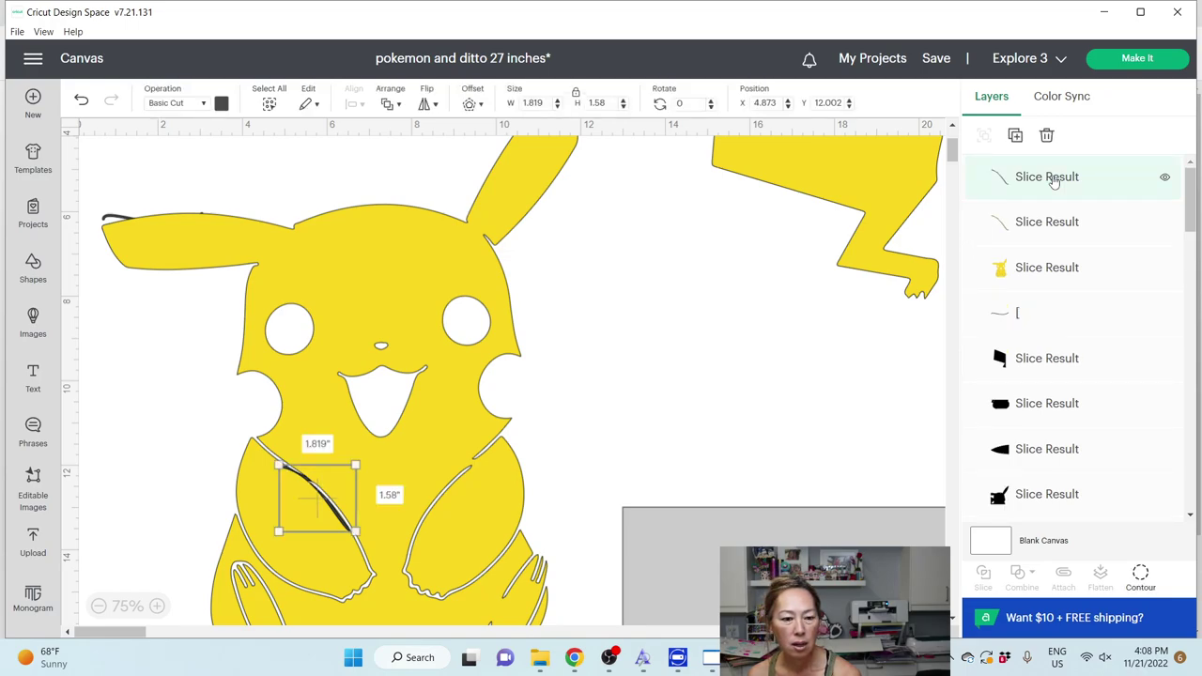
{"action": "key", "text": "Delete"}
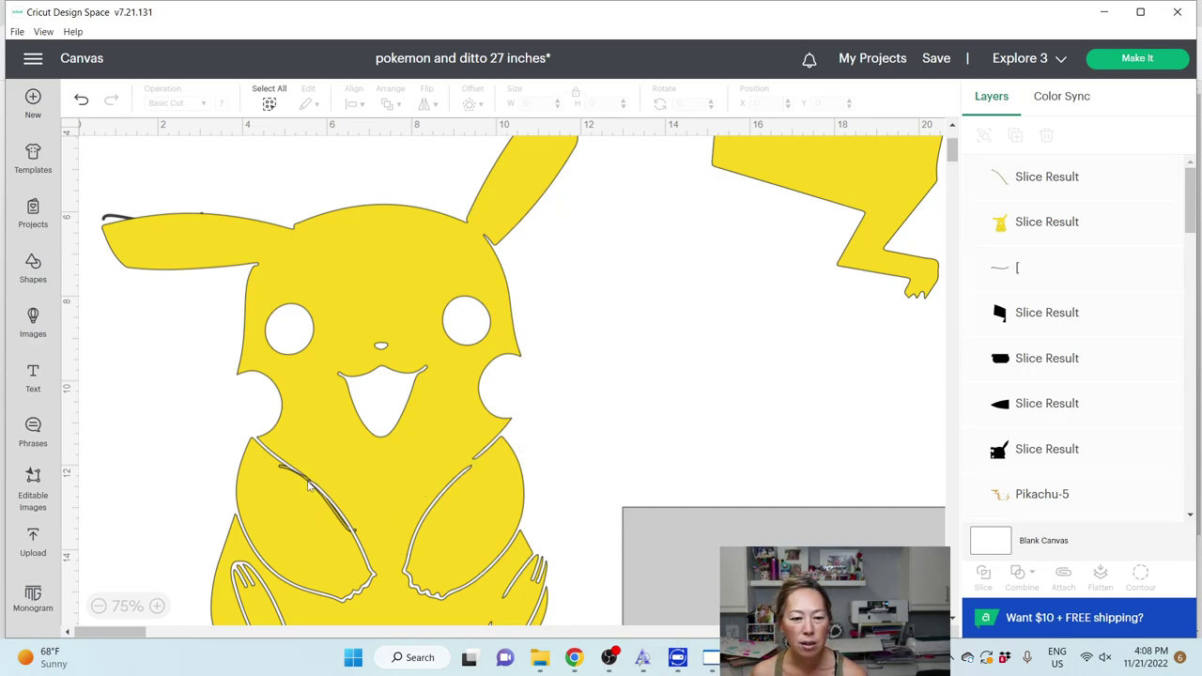
Step: Hide the upper short contour of the thin yellow slice piece on the left-hand arm
{"action": "left_click", "coordinate": [1061, 179]}
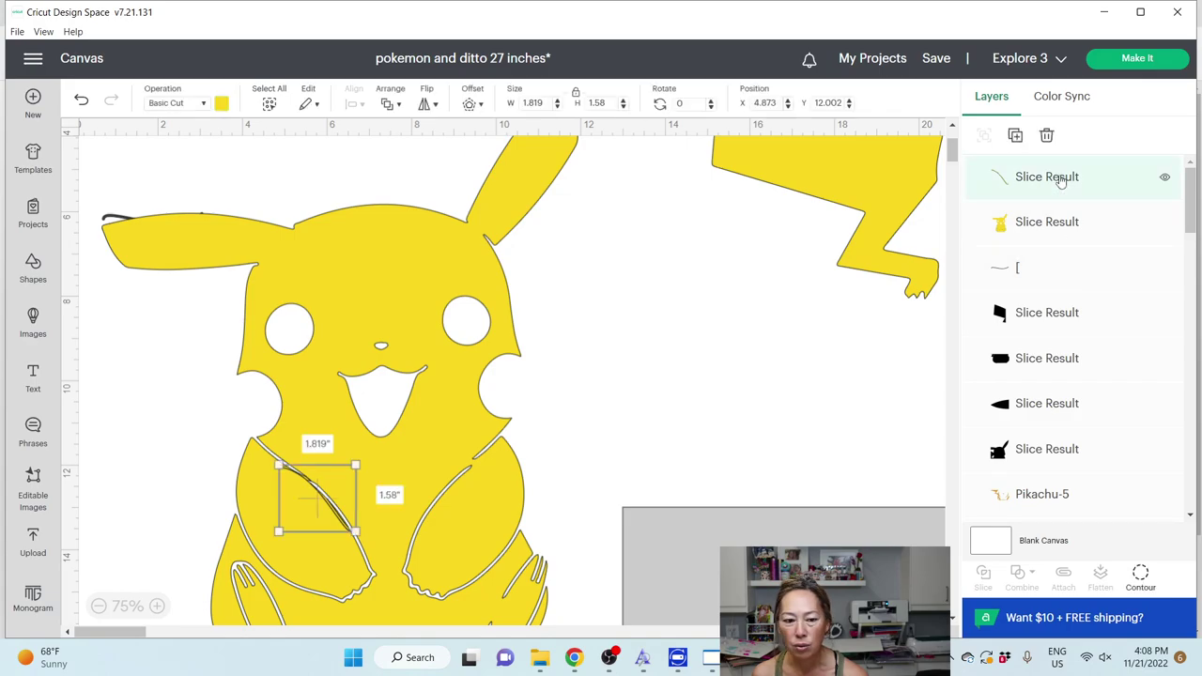
{"action": "left_click", "coordinate": [1140, 575]}
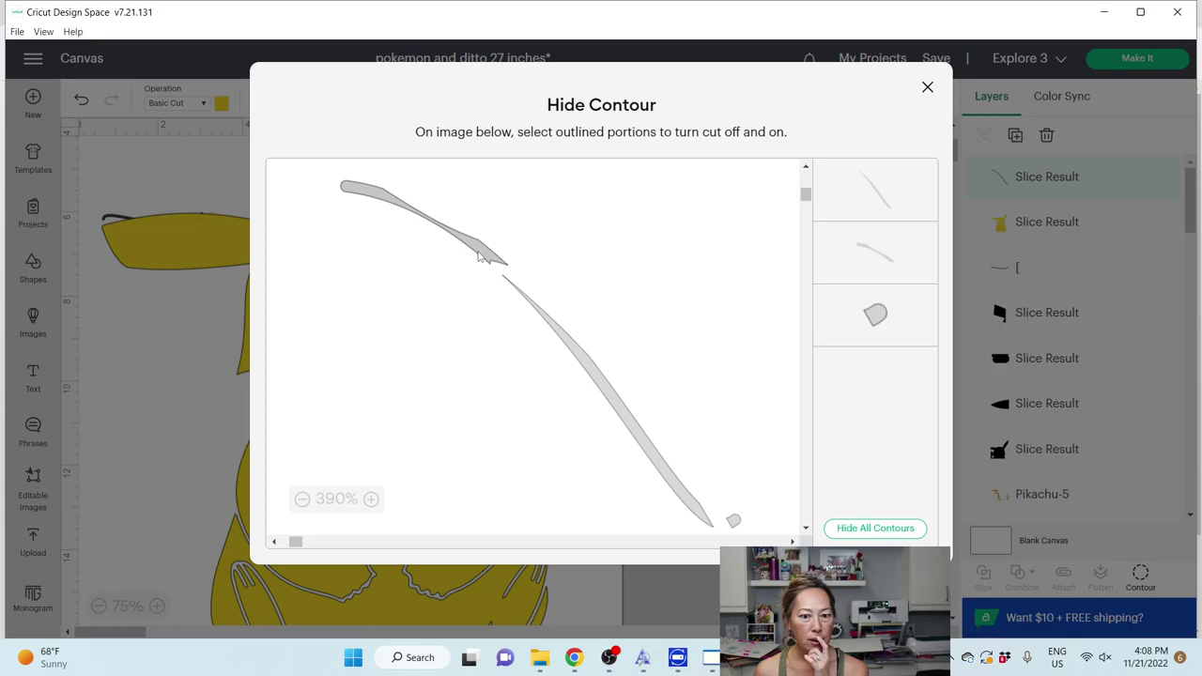
{"action": "left_click", "coordinate": [481, 254]}
{"action": "left_click", "coordinate": [927, 88]}
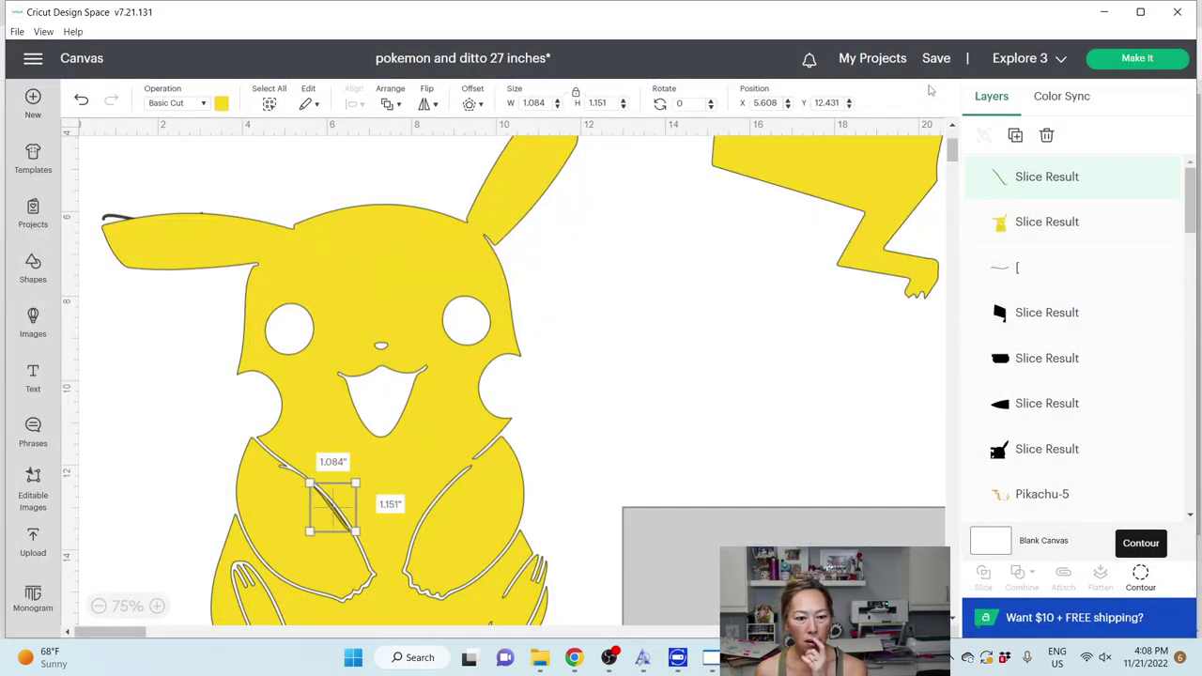
Step: Weld the remaining thin yellow slice piece to the sliced Pikachu
{"action": "left_click", "coordinate": [143, 467]}
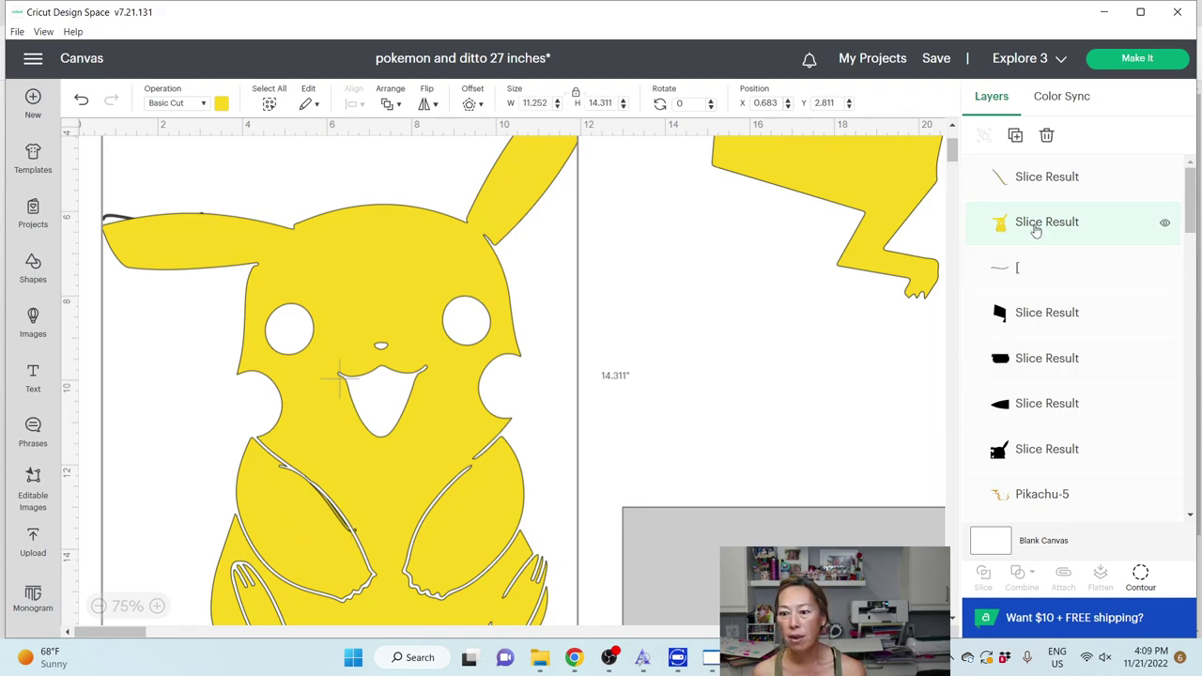
{"action": "left_click", "coordinate": [1041, 163]}
{"action": "left_click", "coordinate": [1030, 232]}
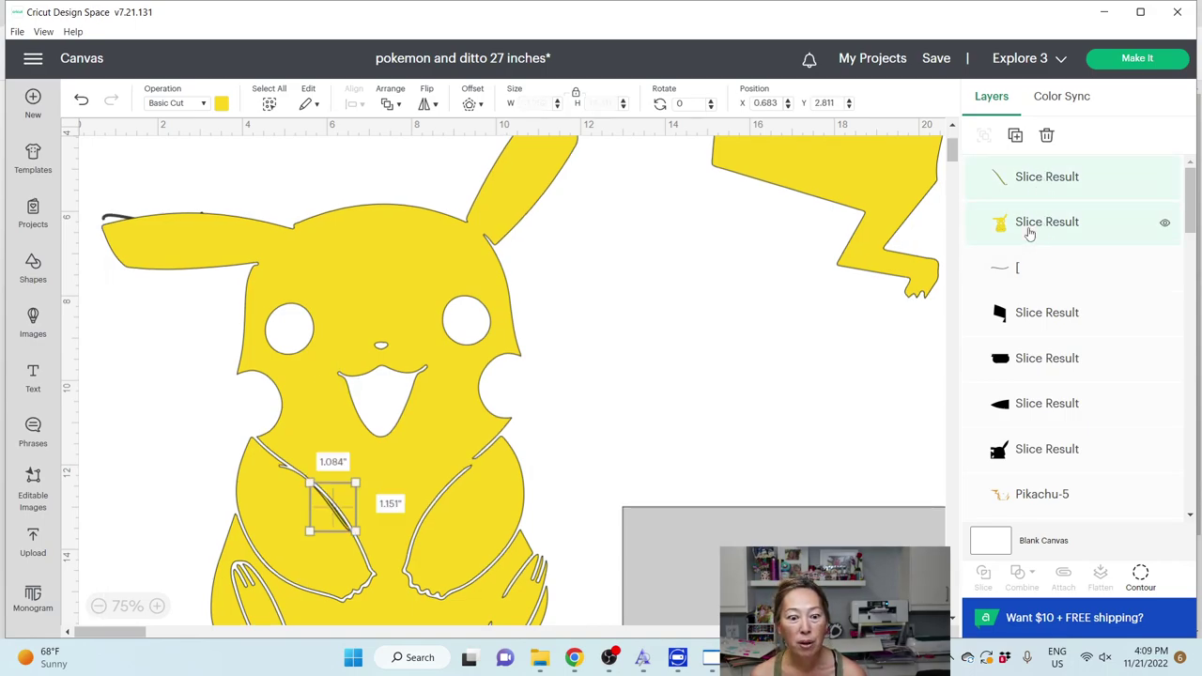
{"action": "left_click", "coordinate": [1030, 182], "text": "shift"}
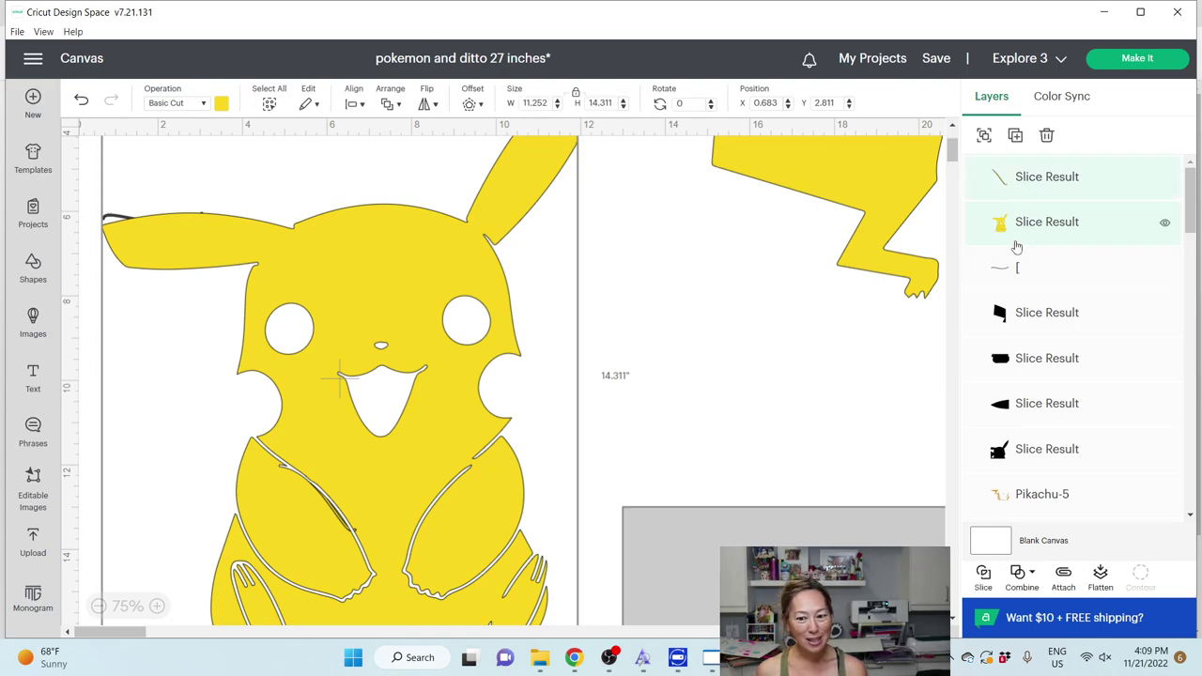
{"action": "left_click", "coordinate": [1022, 573]}
{"action": "left_click", "coordinate": [1050, 453]}
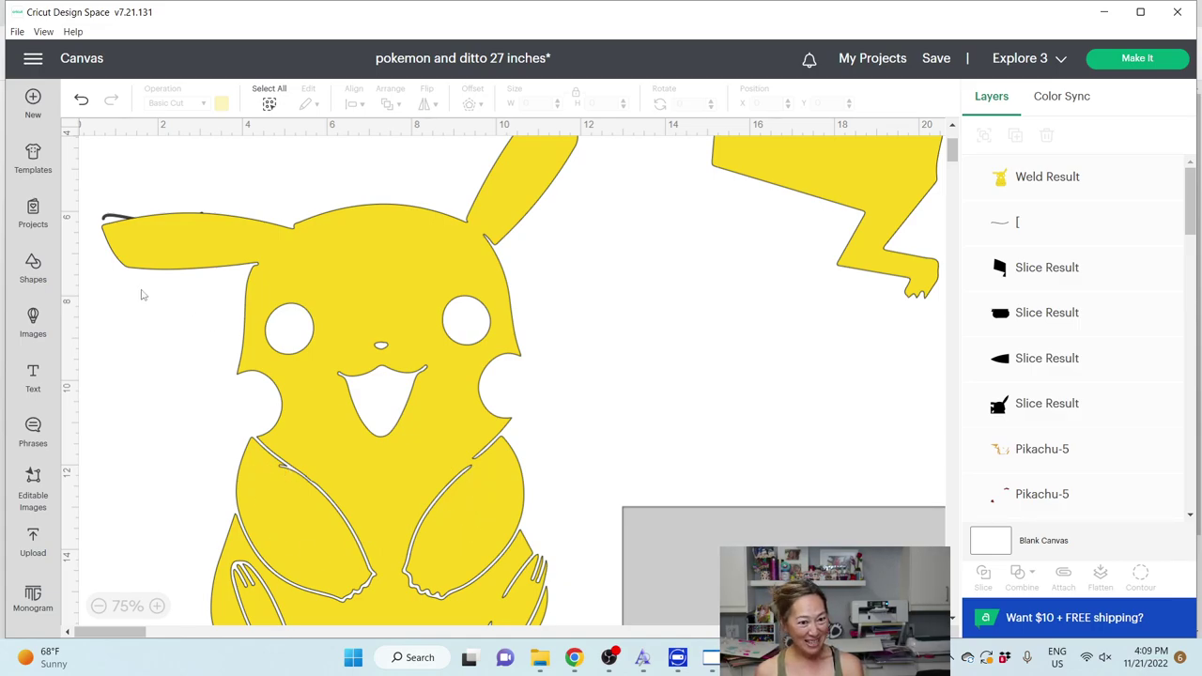
Step: Move the spare swash from Pikachu's ear to empty canvas, and shift the welded Pikachu to X 1.058, Y 2.853
{"action": "left_click", "coordinate": [110, 219]}
{"action": "left_click_drag", "start_coordinate": [338, 378], "coordinate": [428, 390]}
{"action": "left_click_drag", "start_coordinate": [143, 223], "coordinate": [724, 330]}
{"action": "left_click_drag", "start_coordinate": [553, 495], "coordinate": [483, 490]}
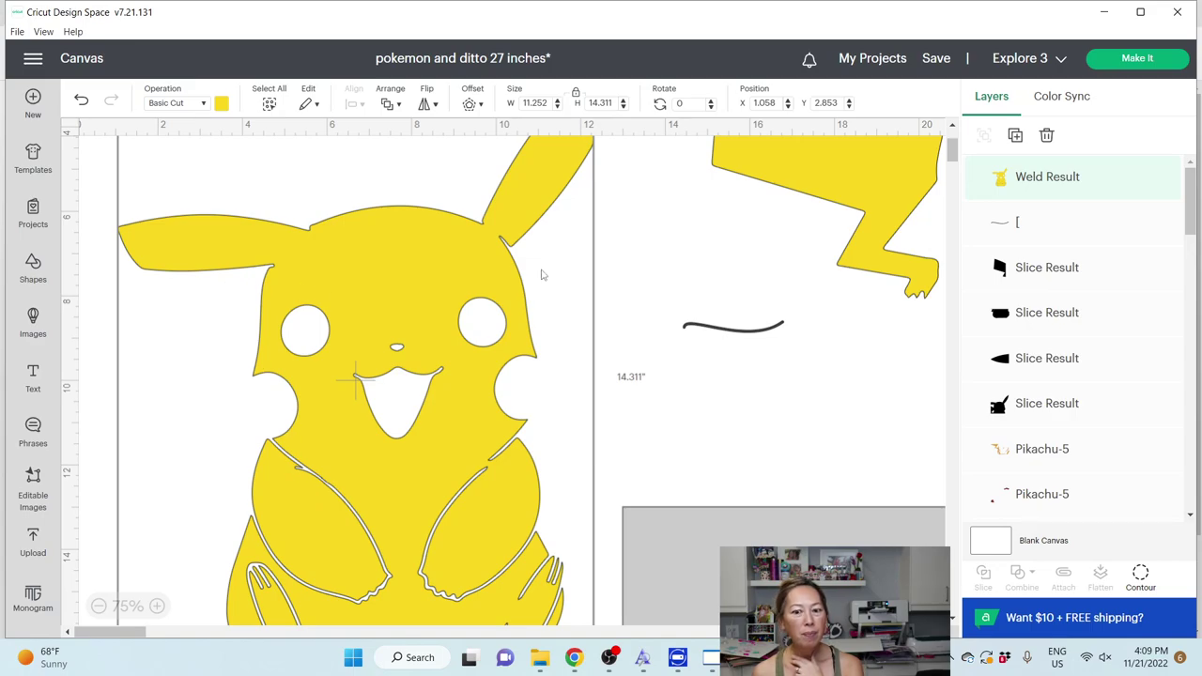
Step: Bring the spare swash closer to Pikachu at X 11.93, Y 10.499 and enlarge it to 2.716" wide
{"action": "left_click_drag", "start_coordinate": [730, 333], "coordinate": [625, 413]}
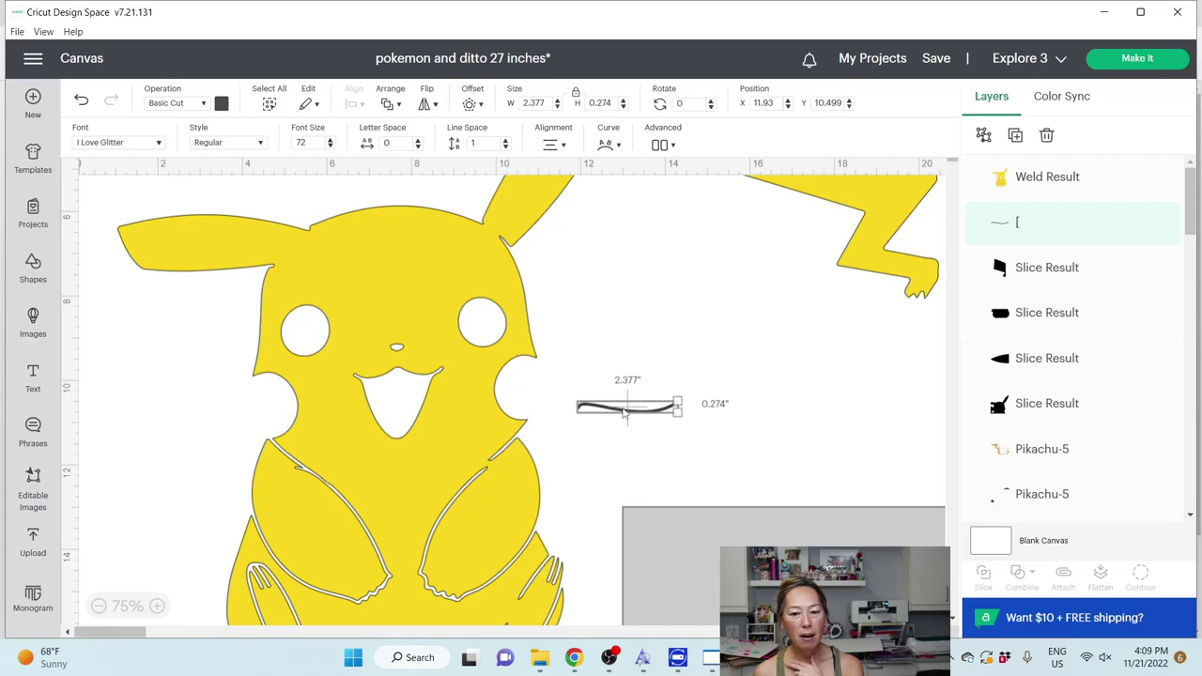
{"action": "mouse_move", "coordinate": [678, 412]}
{"action": "left_mouse_down"}
{"action": "mouse_move", "coordinate": [774, 423]}
{"action": "mouse_move", "coordinate": [697, 416]}
{"action": "left_mouse_up"}
{"action": "left_click", "coordinate": [738, 414]}
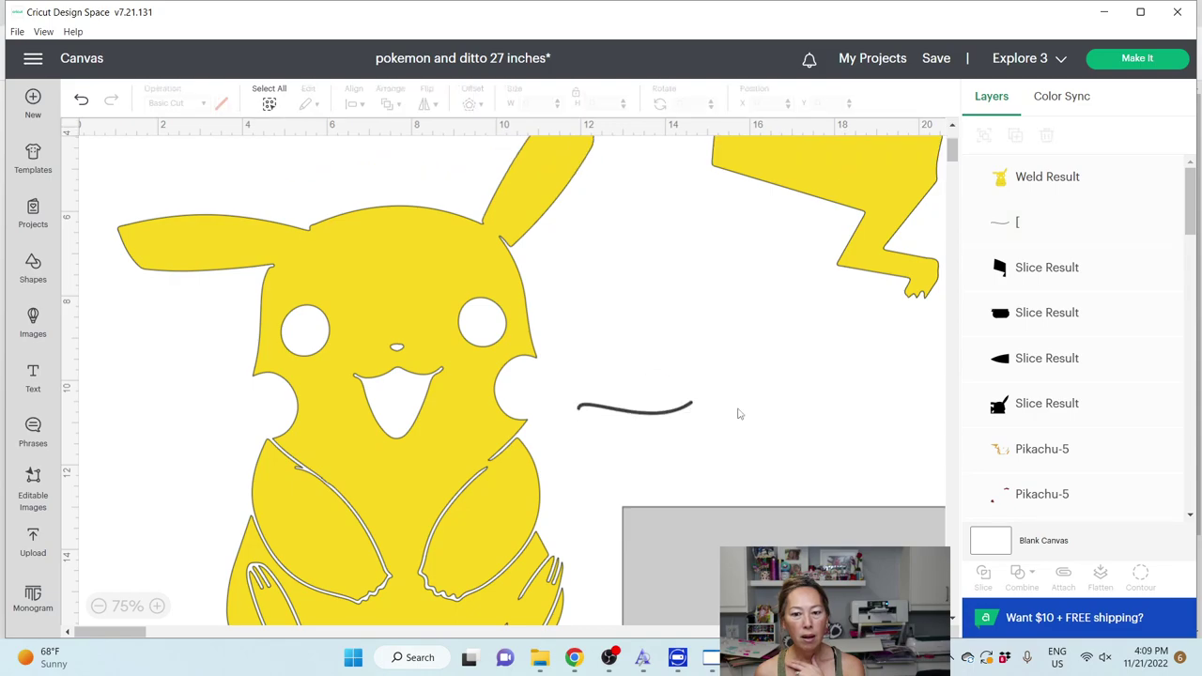
Step: Rotate the enlarged swash to 131.2° to match the slope of Pikachu's right-hand arm
{"action": "left_click", "coordinate": [673, 410]}
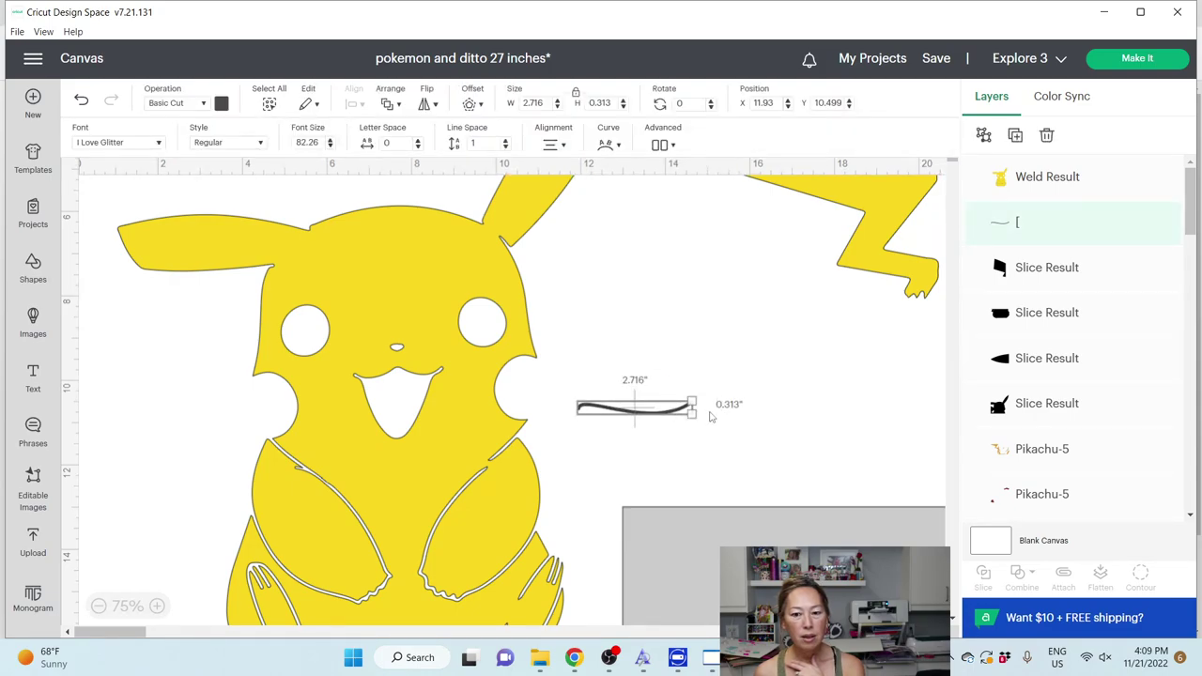
{"action": "left_click_drag", "start_coordinate": [700, 415], "coordinate": [540, 470]}
{"action": "left_click", "coordinate": [538, 460]}
{"action": "left_click", "coordinate": [606, 425]}
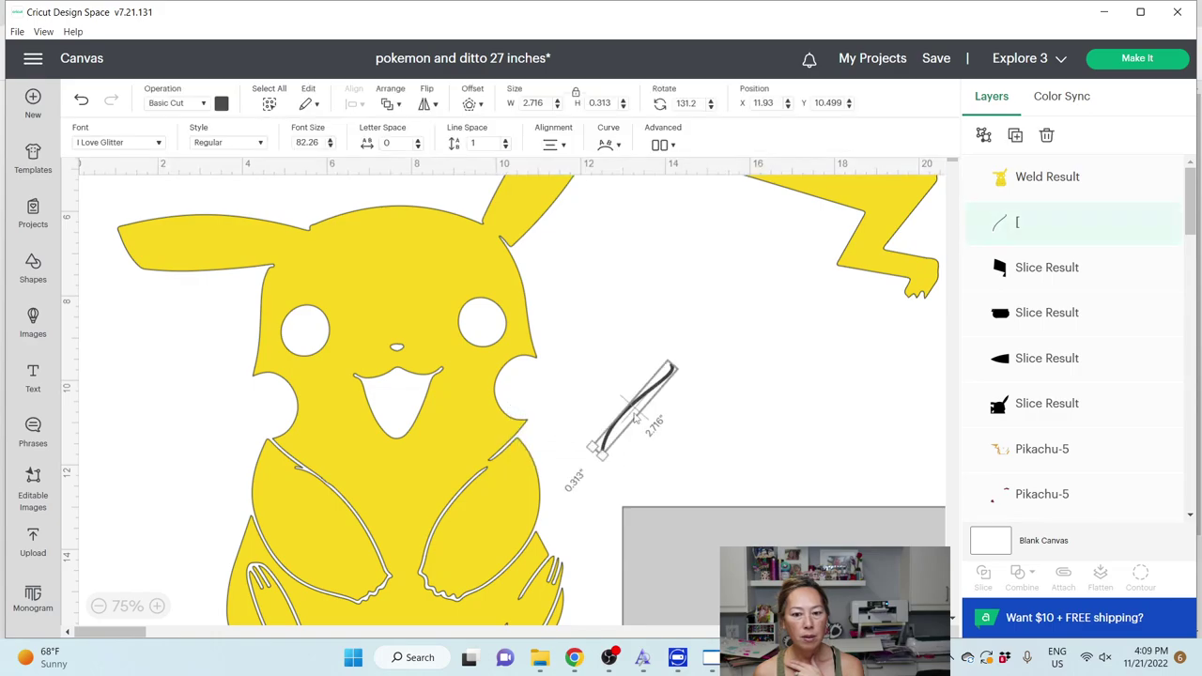
{"action": "left_click", "coordinate": [716, 396]}
Step: Bring the swash to the front and fit it across the gap in the right-hand arm's outline, rotated to 126.38°
{"action": "left_click_drag", "start_coordinate": [632, 410], "coordinate": [490, 463]}
{"action": "left_click", "coordinate": [395, 107]}
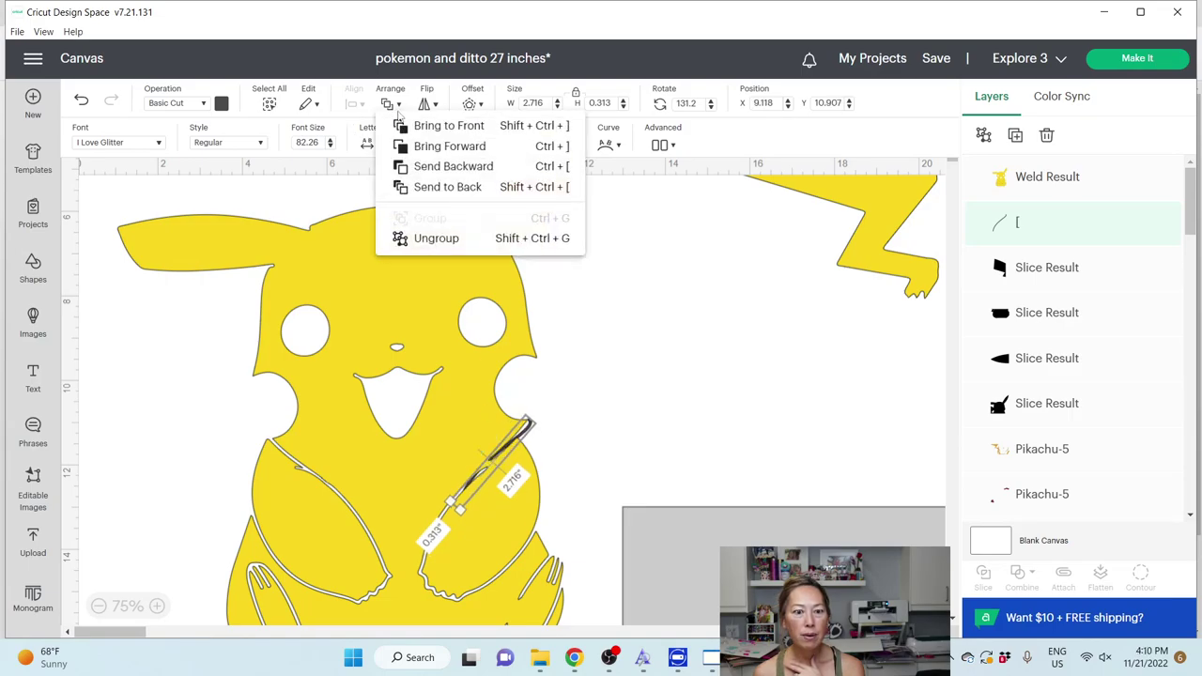
{"action": "left_click", "coordinate": [434, 126]}
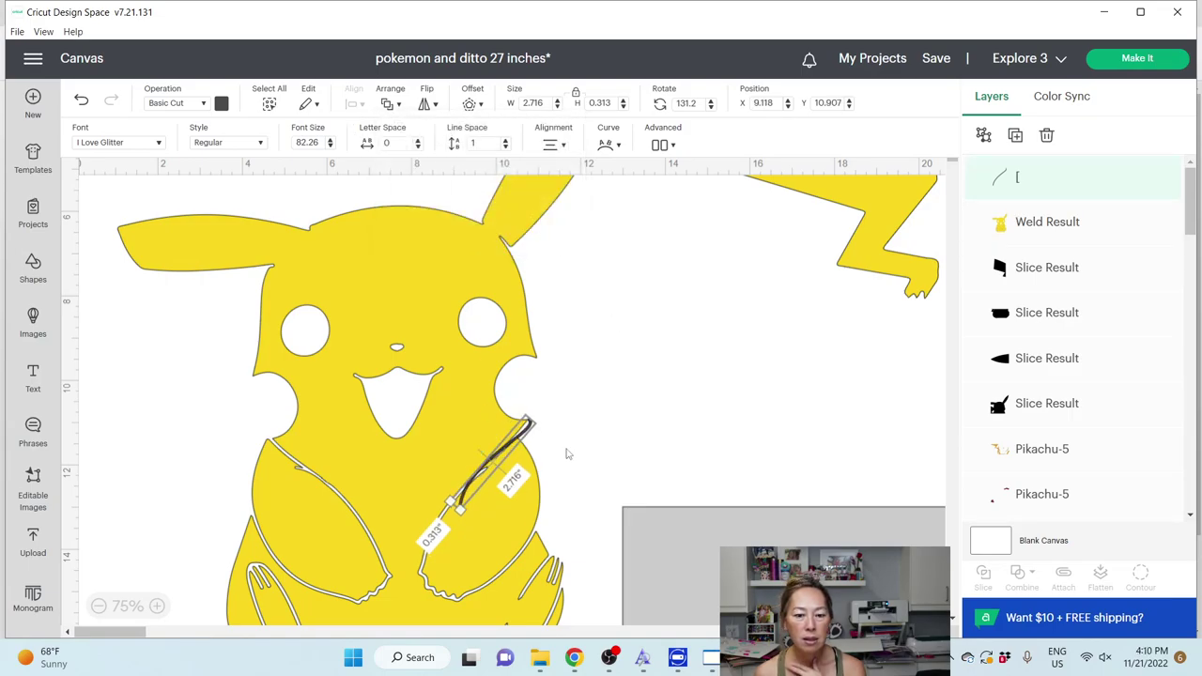
{"action": "mouse_move", "coordinate": [513, 454]}
{"action": "left_mouse_down"}
{"action": "mouse_move", "coordinate": [489, 473]}
{"action": "mouse_move", "coordinate": [511, 460]}
{"action": "left_mouse_up"}
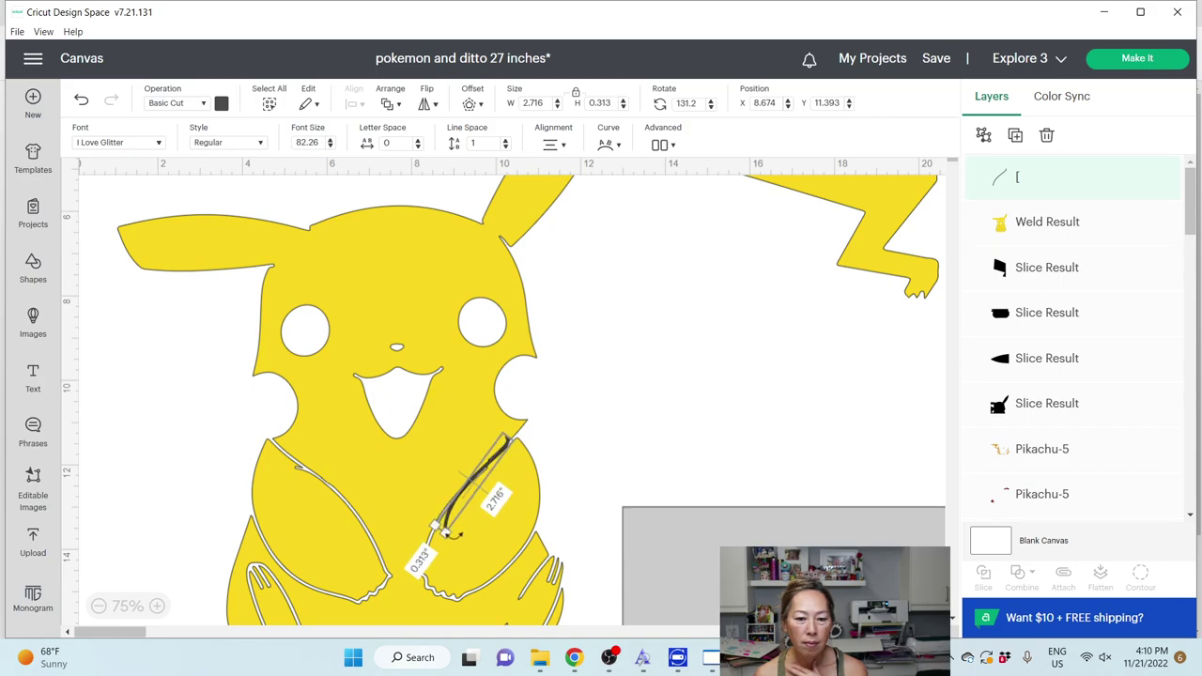
{"action": "left_click", "coordinate": [667, 399]}
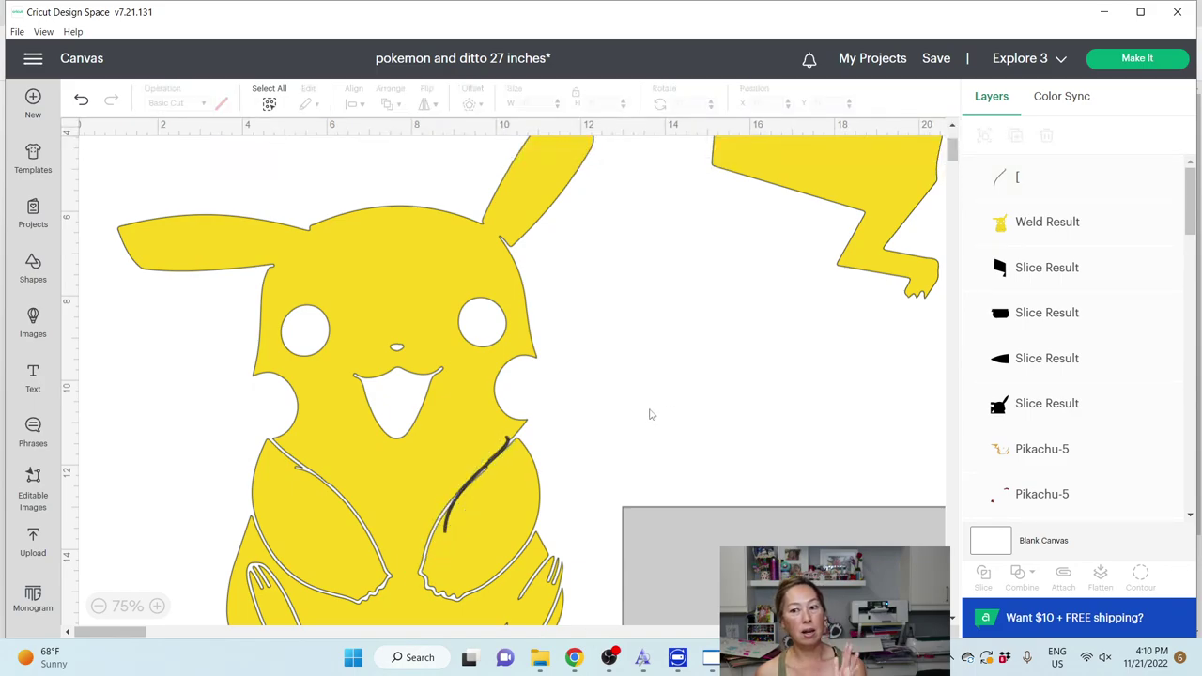
Step: Slice the arm swash with the welded Pikachu and delete the two dark pieces of the cut
{"action": "left_click", "coordinate": [1029, 177]}
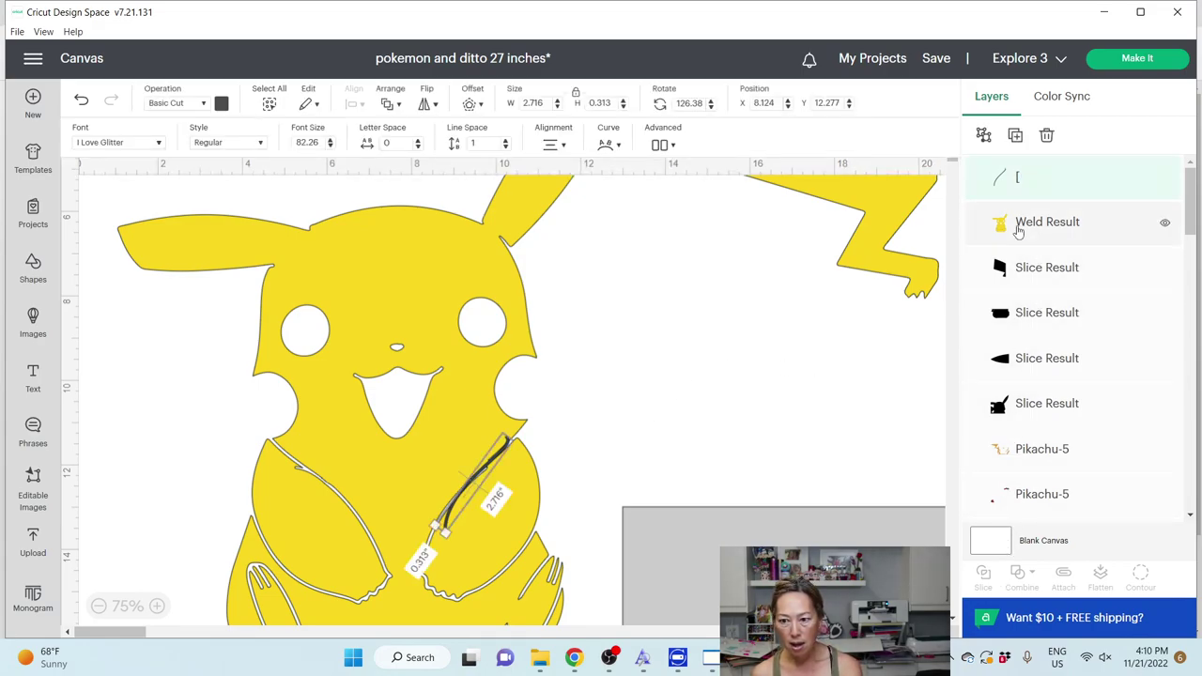
{"action": "left_click", "coordinate": [1019, 231], "text": "shift"}
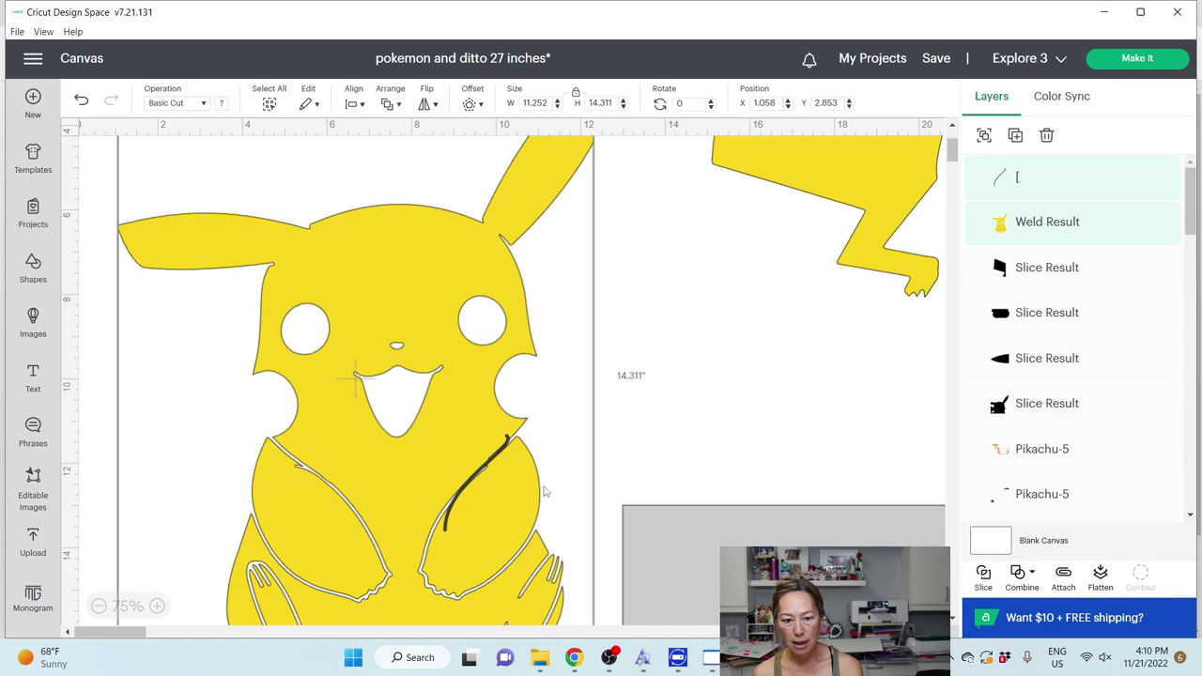
{"action": "left_click", "coordinate": [1052, 177]}
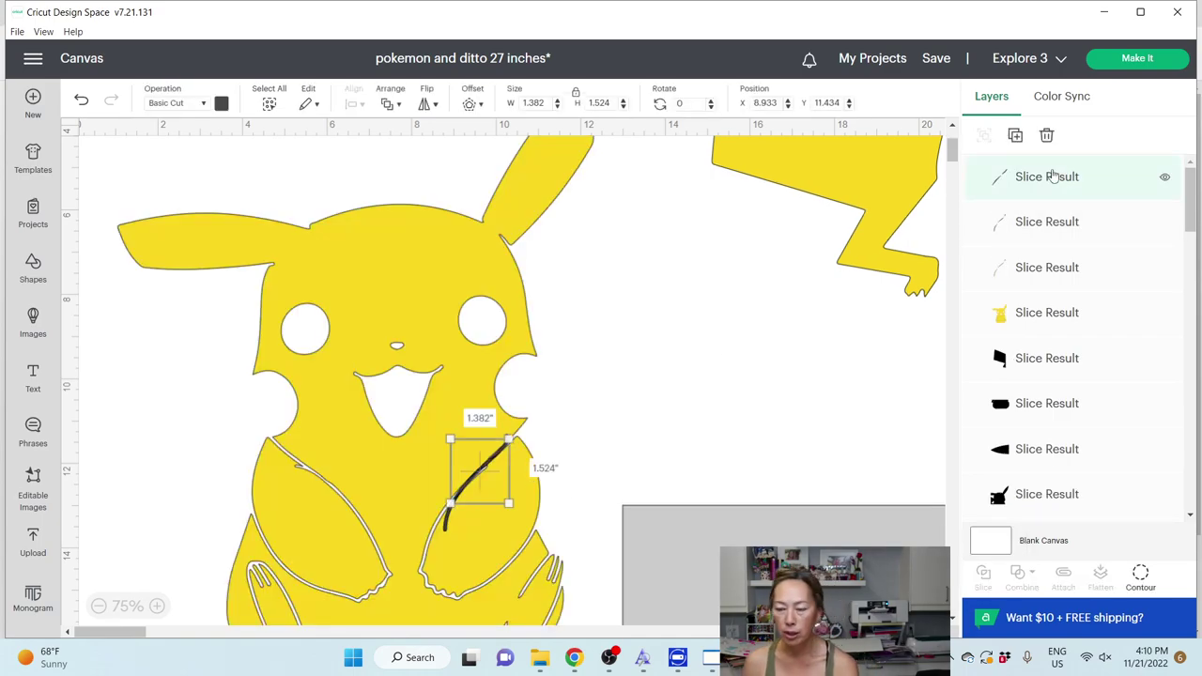
{"action": "key", "text": "Delete"}
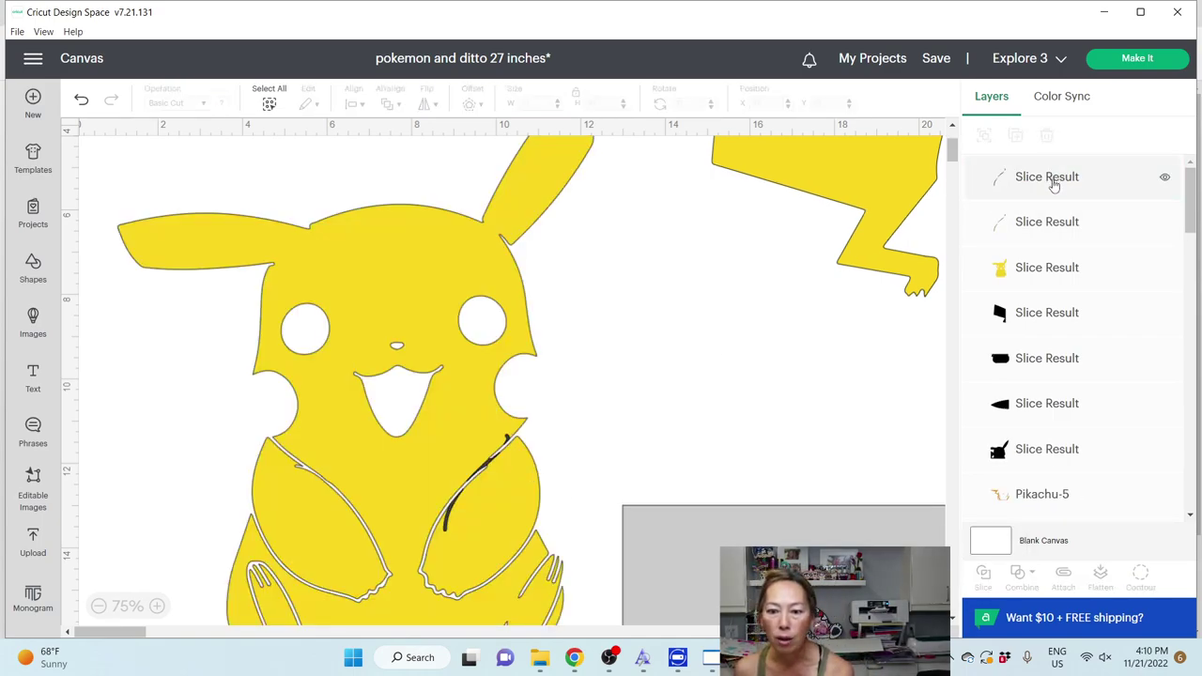
{"action": "left_click", "coordinate": [1038, 184]}
{"action": "key", "text": "Delete"}
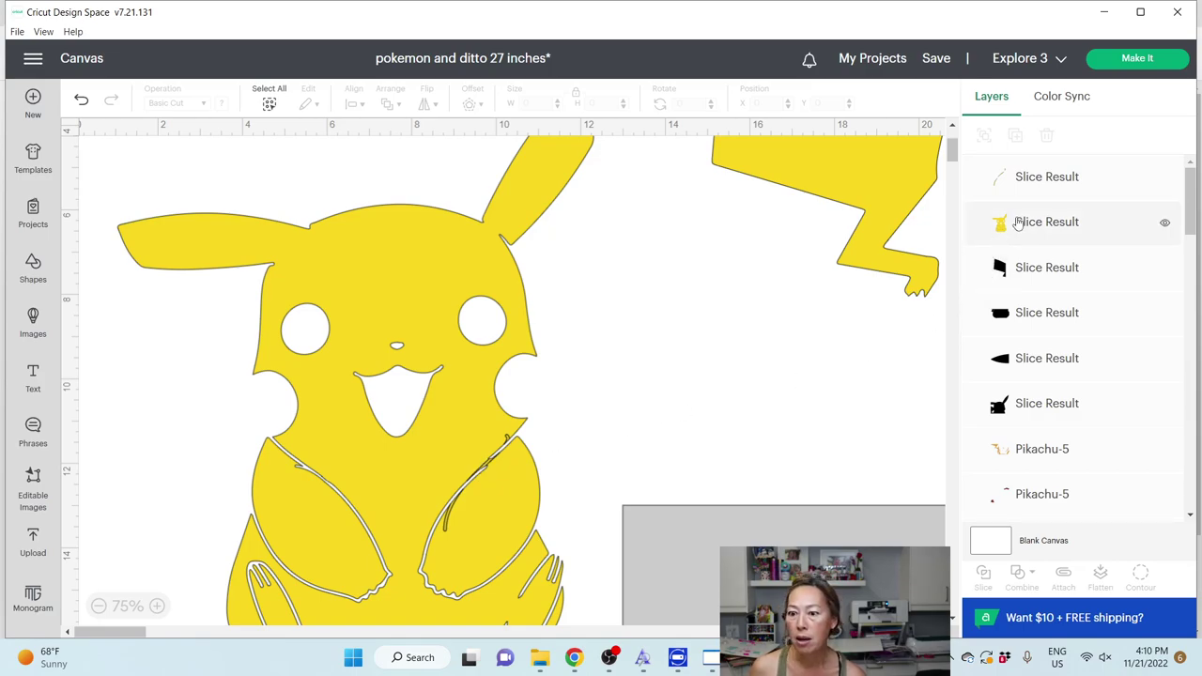
Step: Hide the middle segment of the yellow sliced swash with Contour, keeping its upper and lower segments
{"action": "left_click", "coordinate": [1033, 186]}
{"action": "left_click", "coordinate": [1142, 575]}
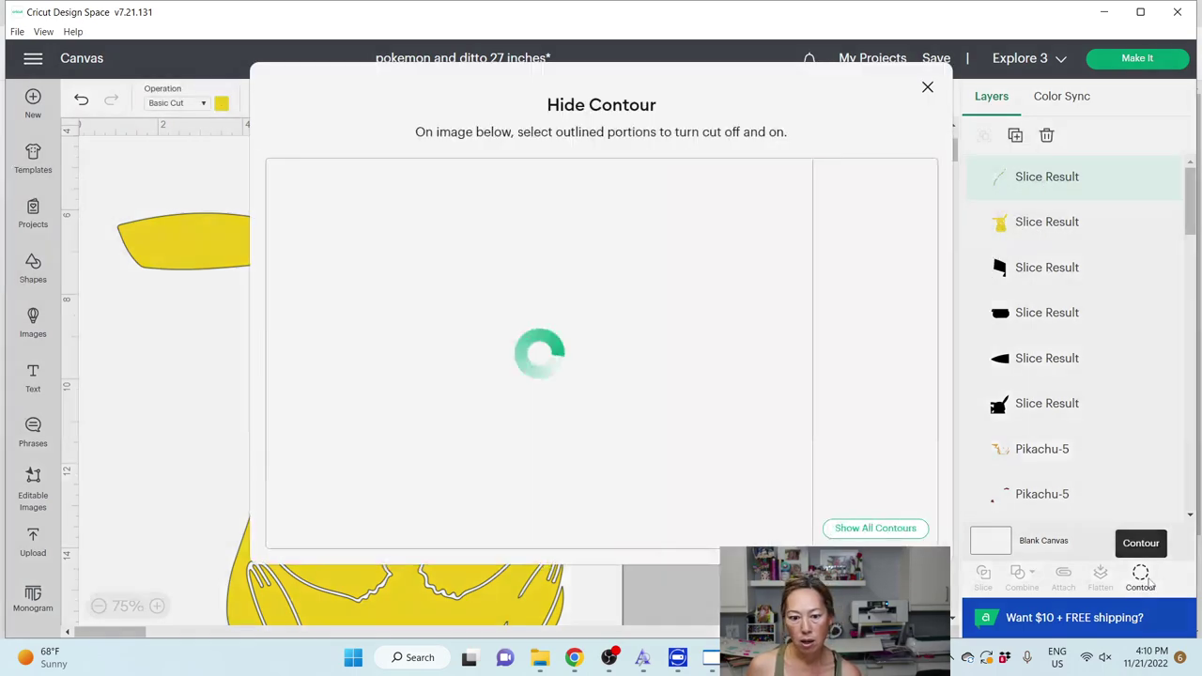
{"action": "left_click", "coordinate": [577, 299]}
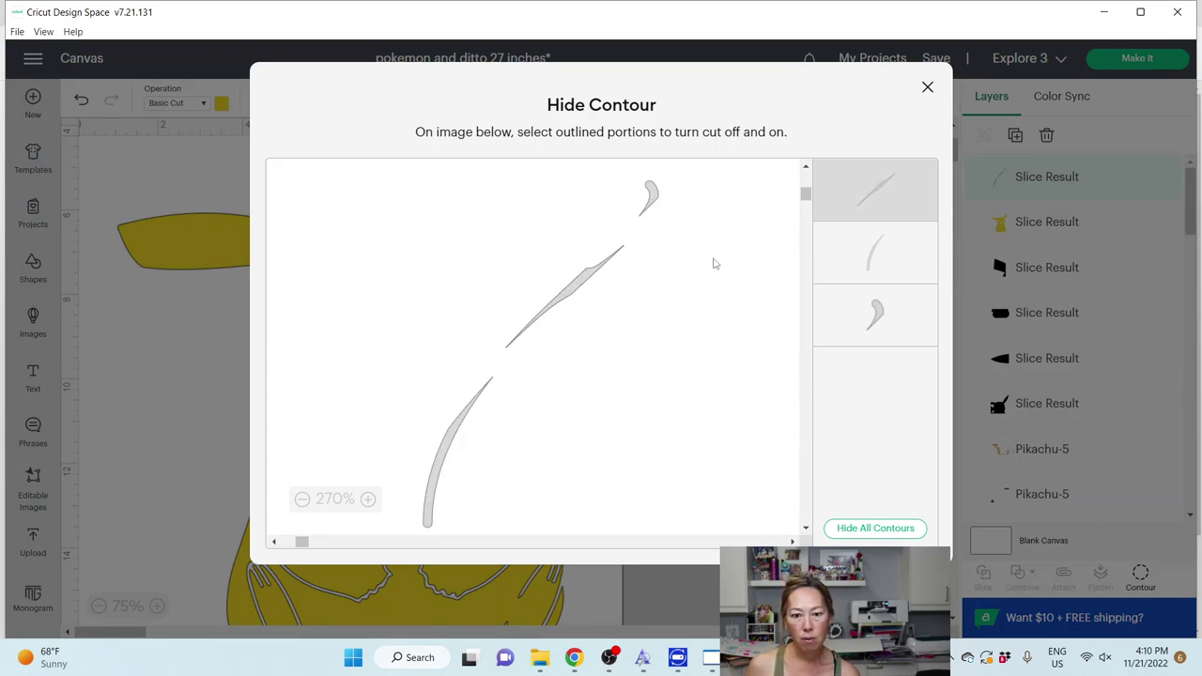
{"action": "left_click", "coordinate": [927, 87]}
{"action": "left_click", "coordinate": [711, 336]}
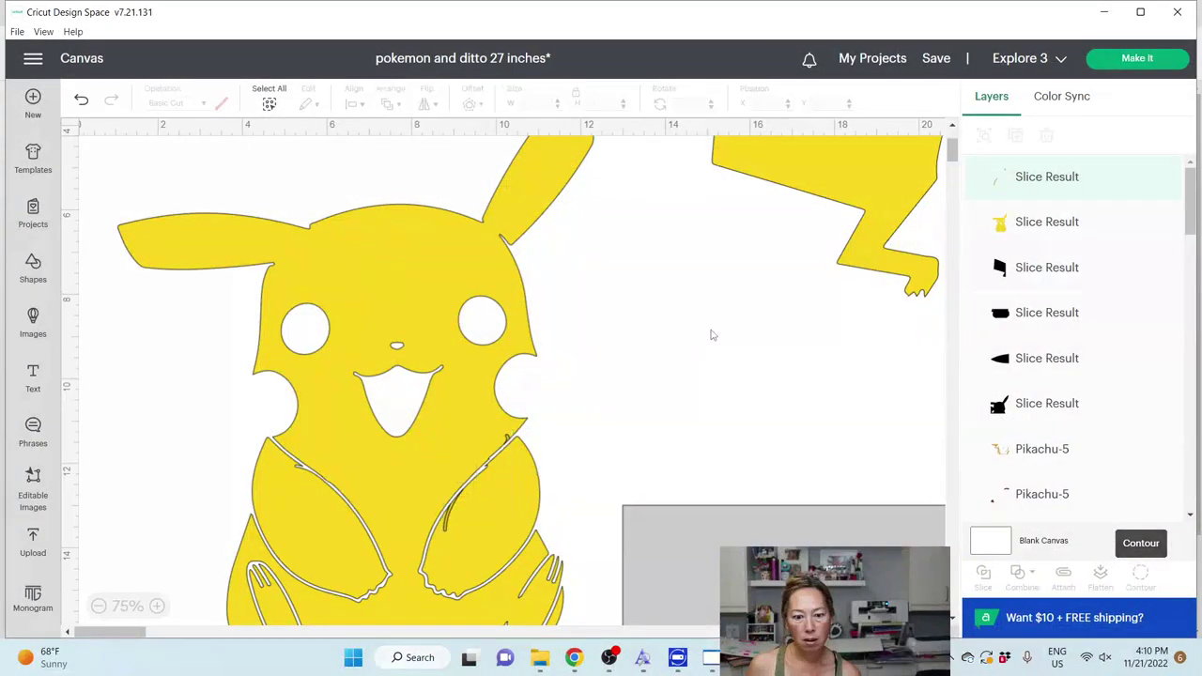
Step: Weld the remaining yellow swash segments to Pikachu's body
{"action": "left_click", "coordinate": [1065, 179]}
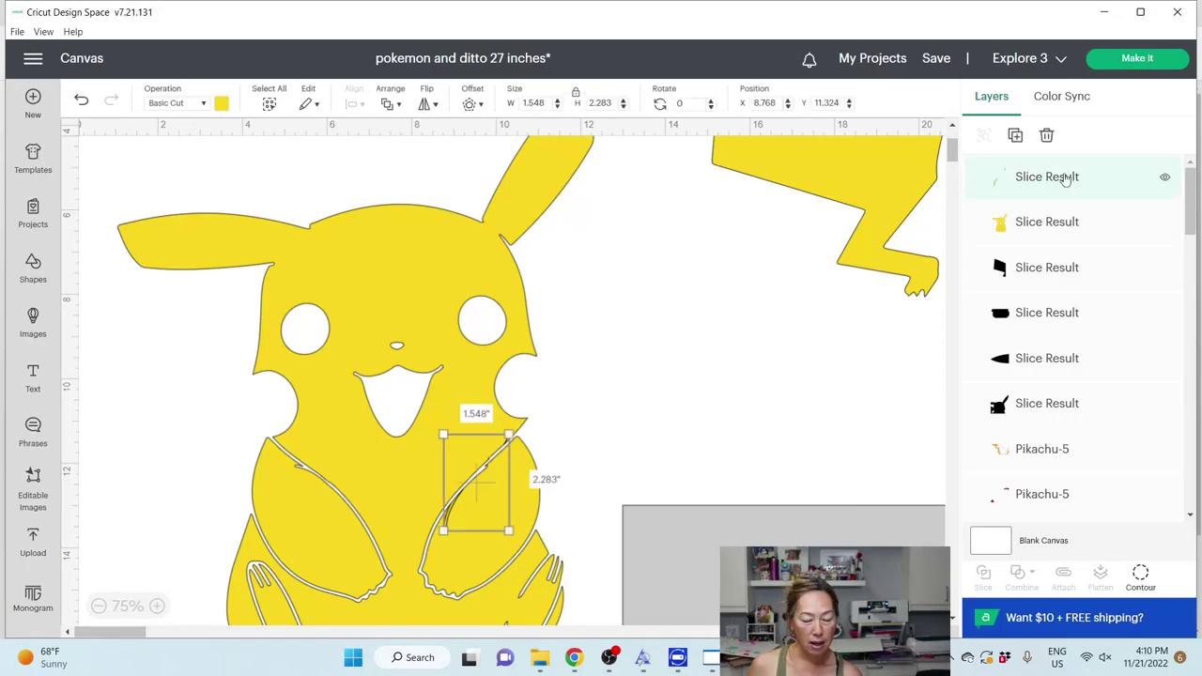
{"action": "left_click", "coordinate": [1057, 226], "text": "shift"}
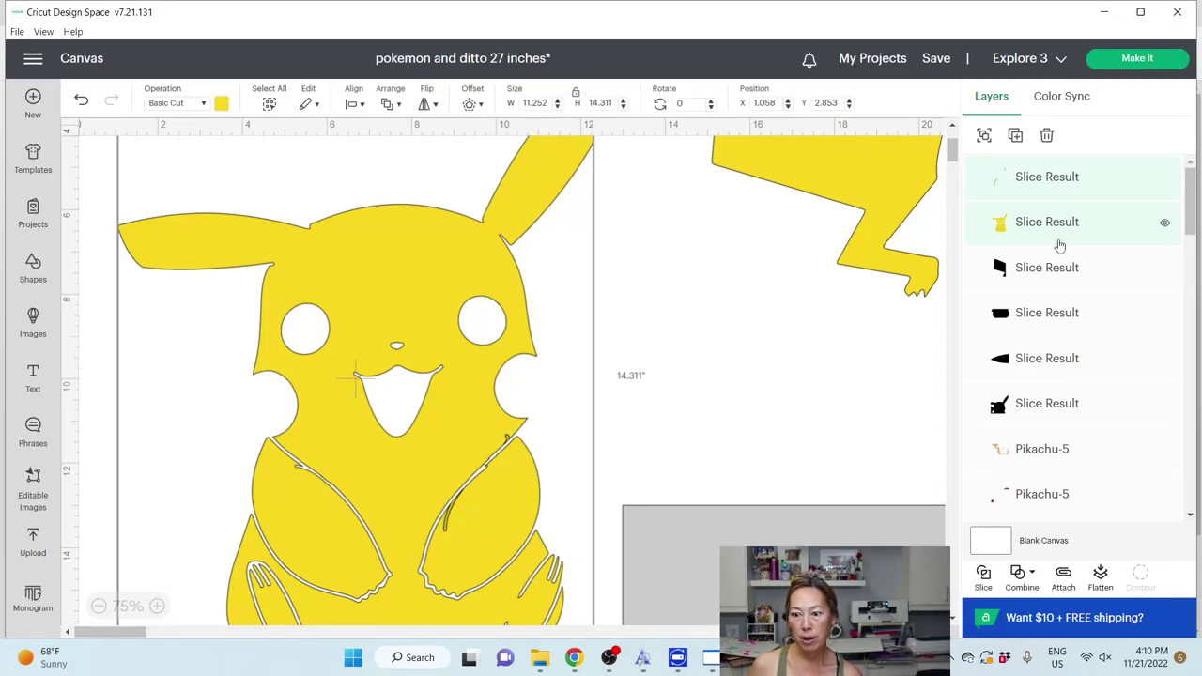
{"action": "left_click", "coordinate": [1031, 580]}
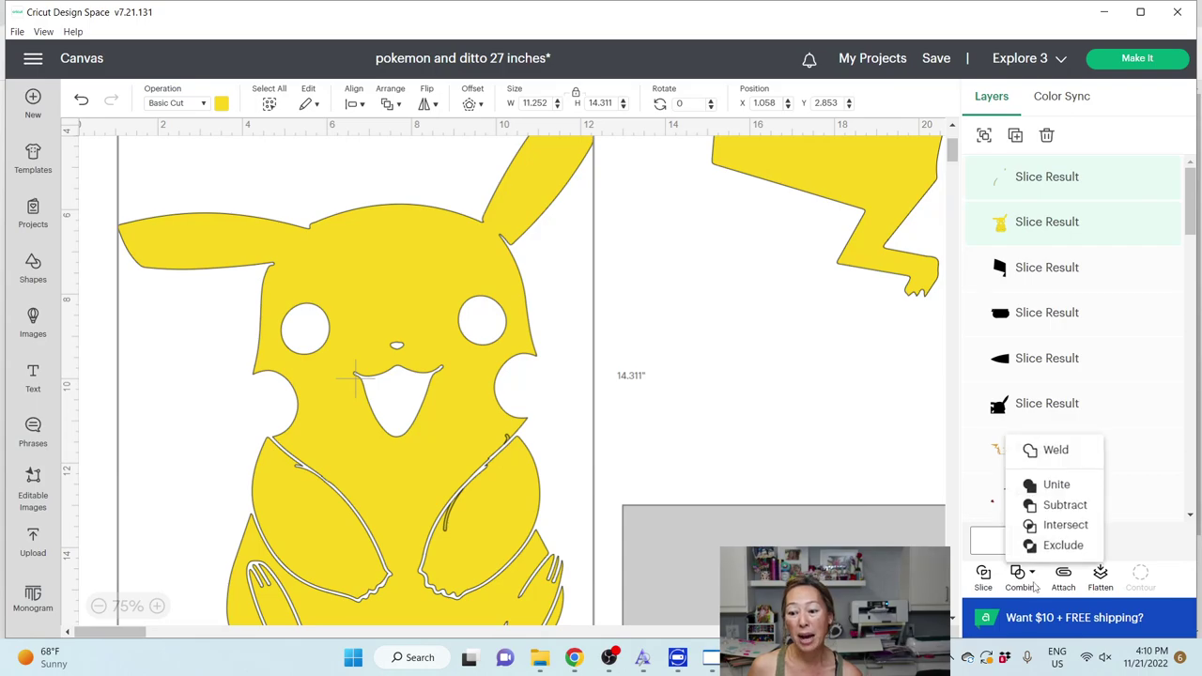
{"action": "left_click", "coordinate": [1039, 451]}
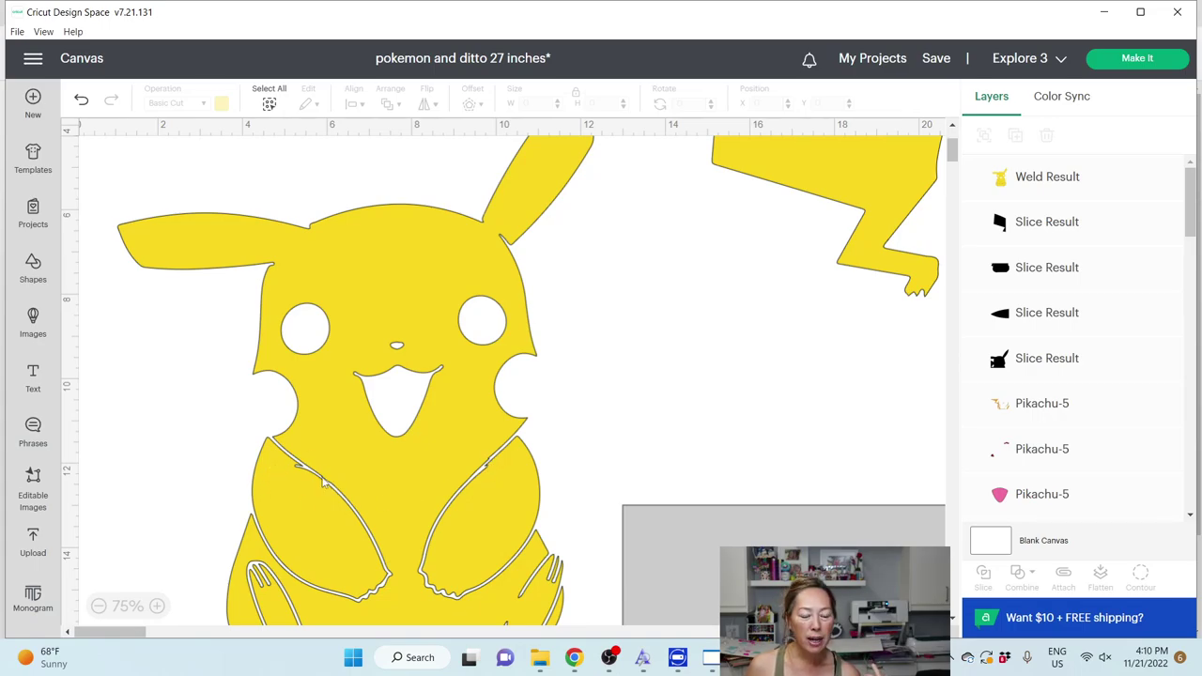
{"action": "left_click", "coordinate": [36, 263]}
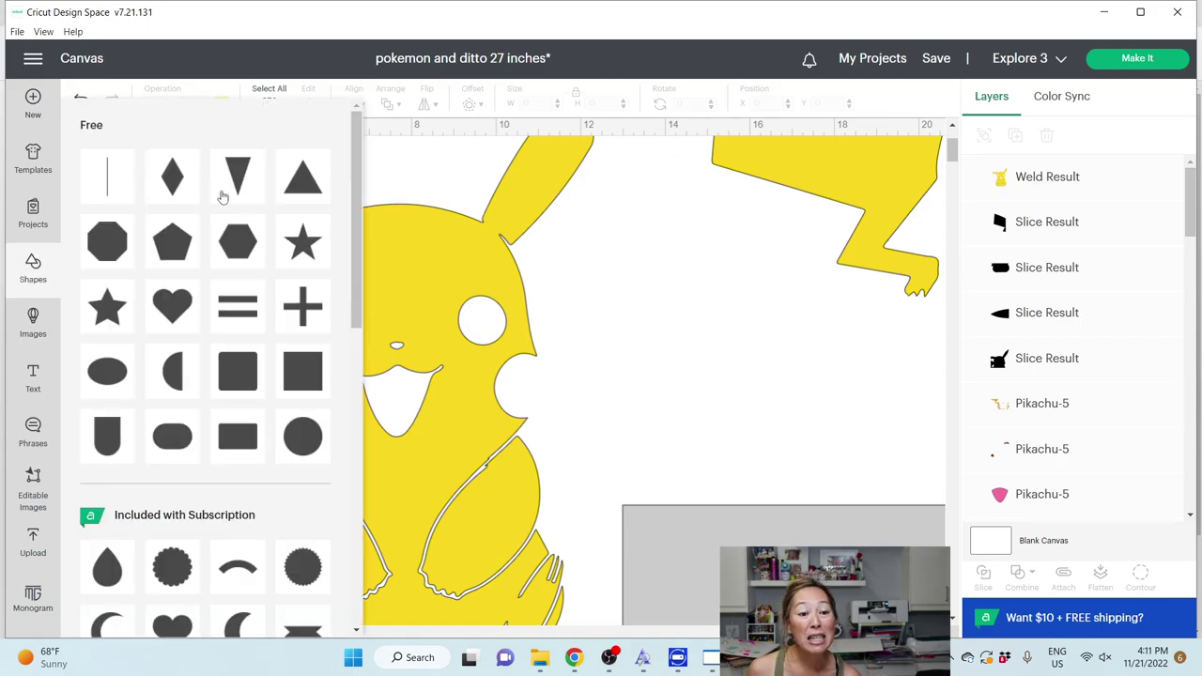
{"action": "left_click", "coordinate": [172, 188]}
{"action": "left_click_drag", "start_coordinate": [144, 203], "coordinate": [317, 524]}
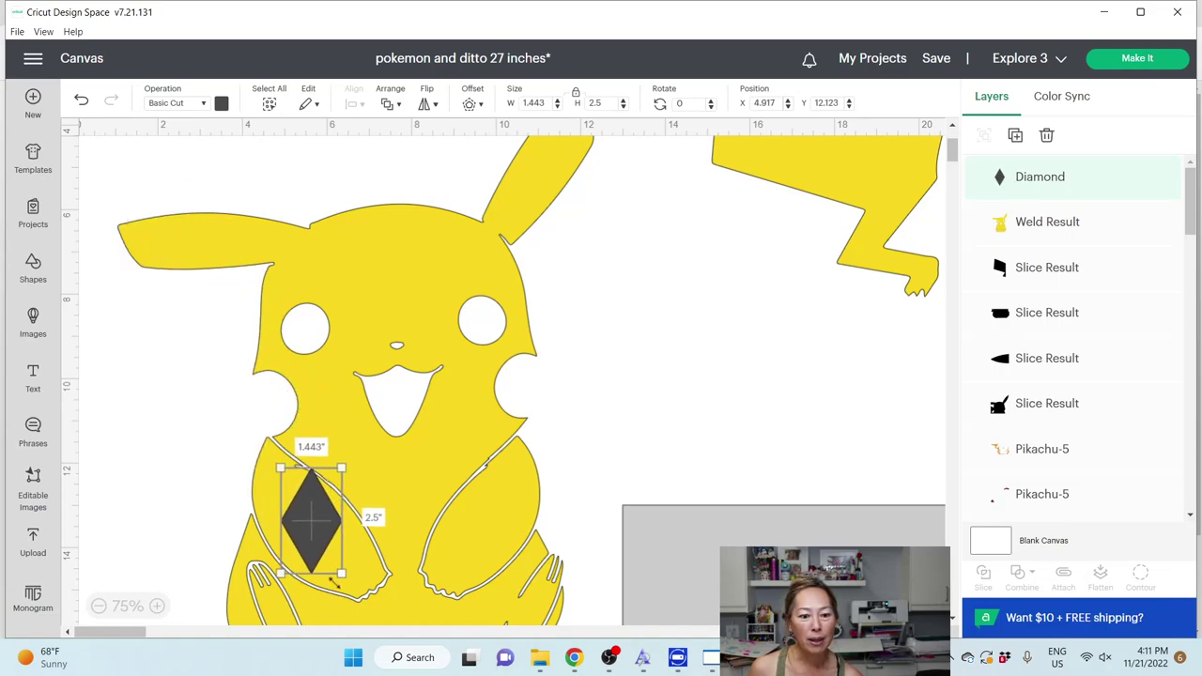
{"action": "mouse_move", "coordinate": [349, 582]}
{"action": "left_mouse_down"}
{"action": "mouse_move", "coordinate": [346, 597]}
{"action": "mouse_move", "coordinate": [342, 573]}
{"action": "left_mouse_up"}
{"action": "key", "text": "Delete"}
Step: Add an oval about 1.982" by 1.401", rotated 45.75°, inside Pikachu's left-hand arm to cover the stray mark on its edge
{"action": "left_click", "coordinate": [33, 268]}
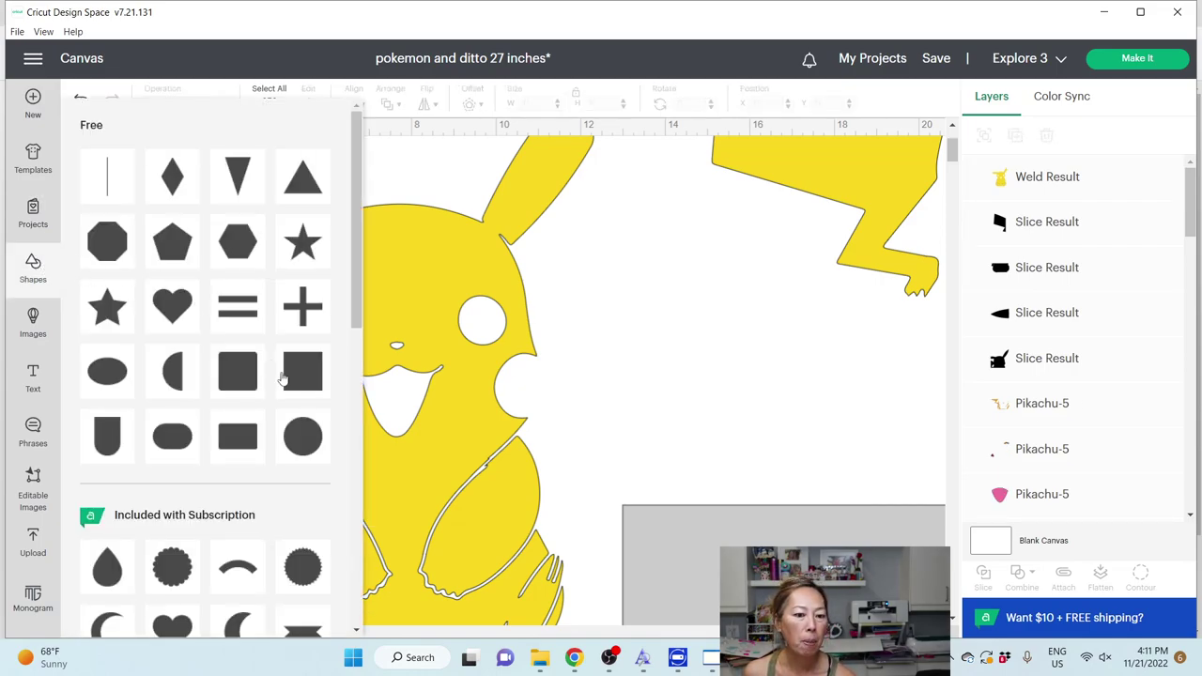
{"action": "left_click", "coordinate": [107, 372]}
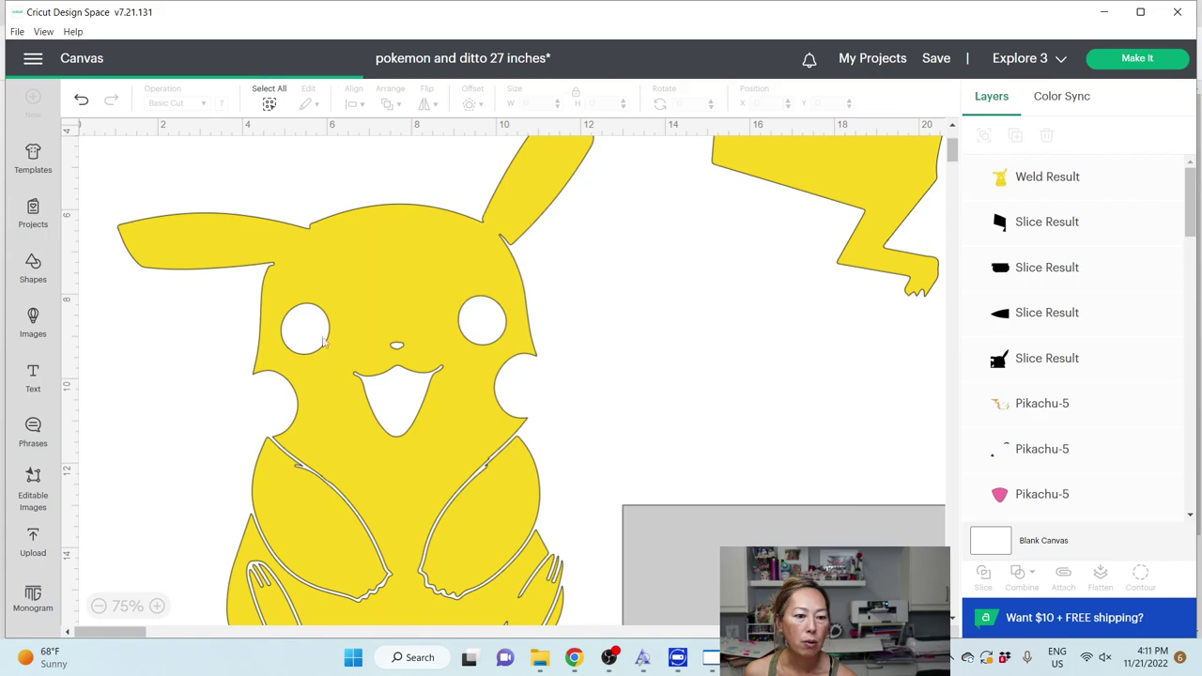
{"action": "left_click_drag", "start_coordinate": [185, 223], "coordinate": [310, 523]}
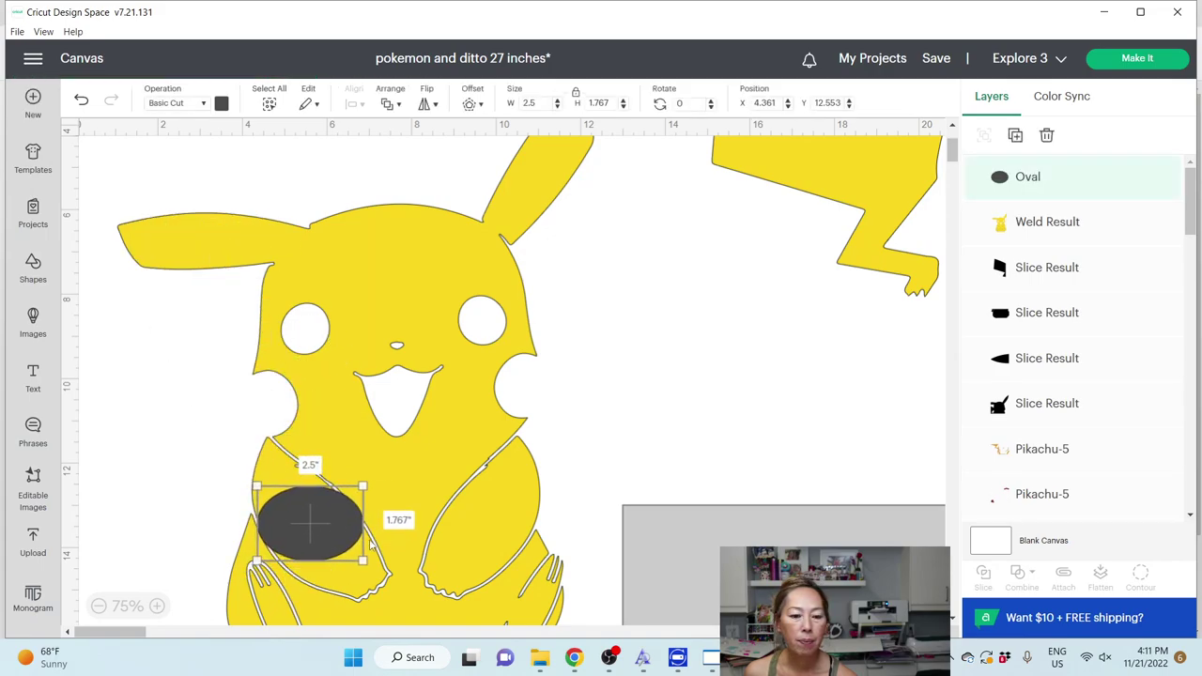
{"action": "left_click_drag", "start_coordinate": [359, 557], "coordinate": [341, 545]}
{"action": "left_click_drag", "start_coordinate": [346, 485], "coordinate": [318, 508]}
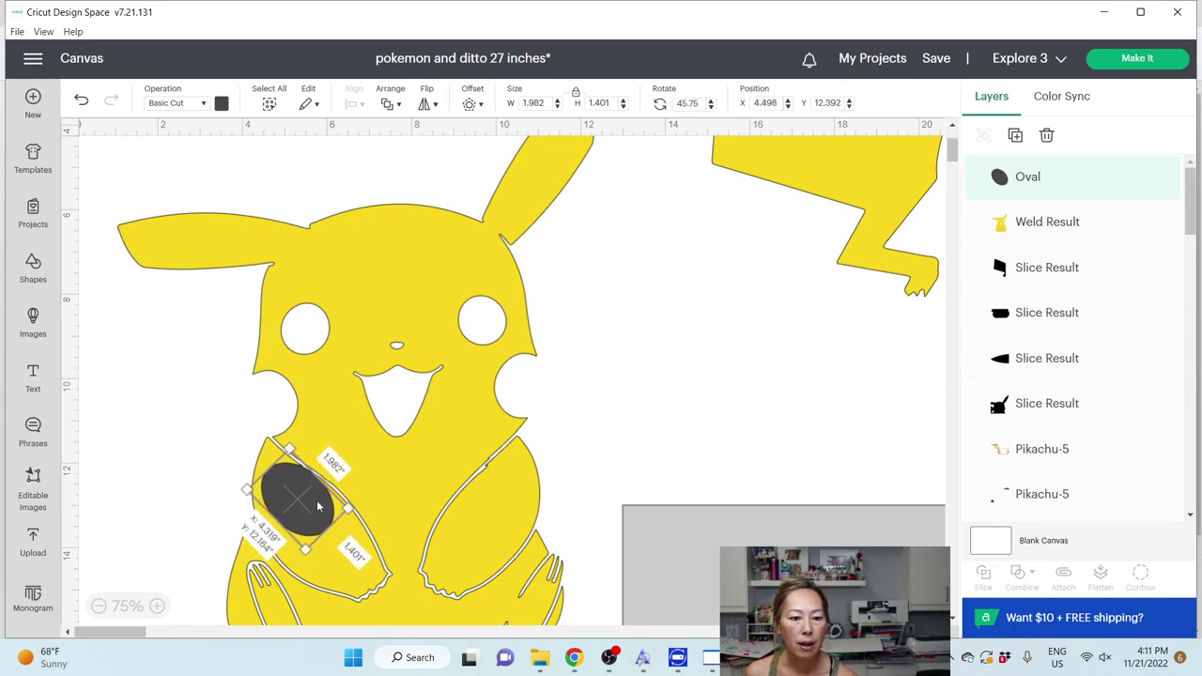
{"action": "left_click", "coordinate": [161, 430]}
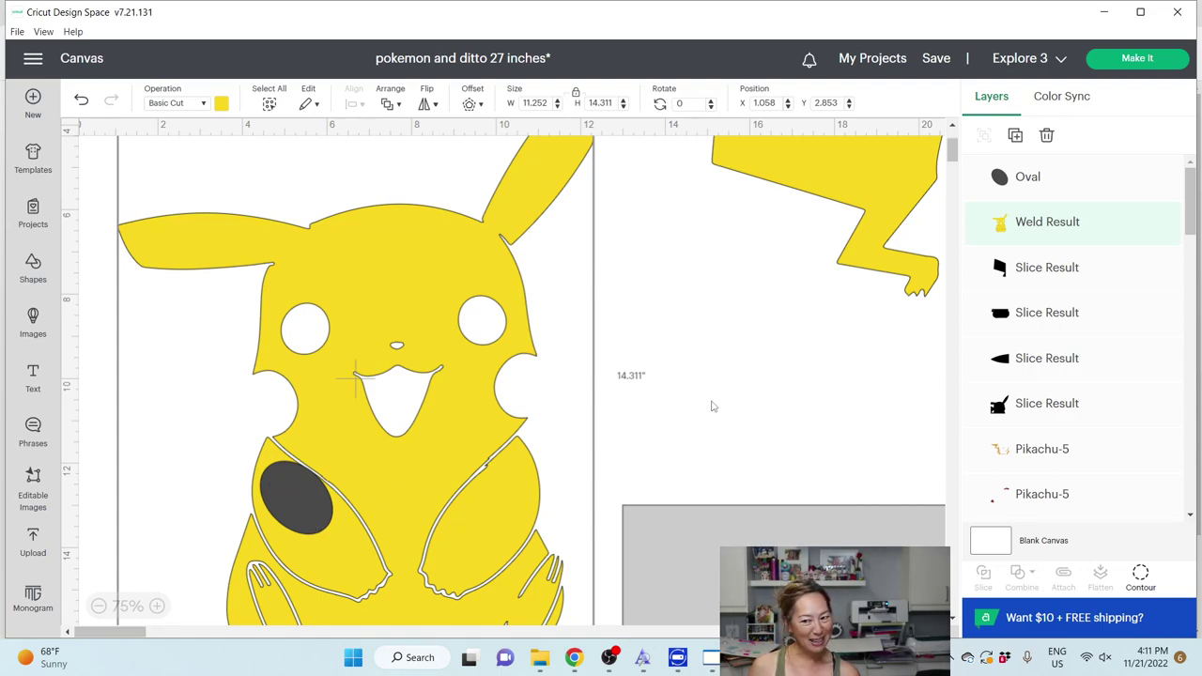
Step: Weld the oval to Pikachu's body
{"action": "left_click", "coordinate": [1026, 194]}
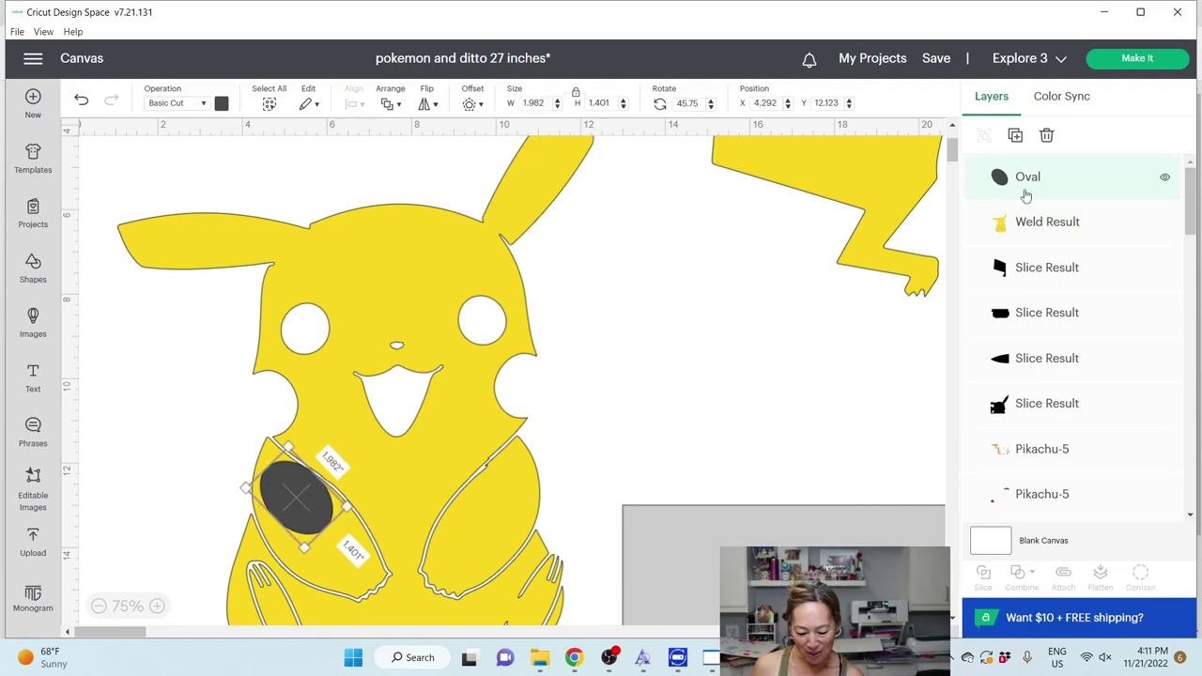
{"action": "left_click", "coordinate": [1027, 235], "text": "shift"}
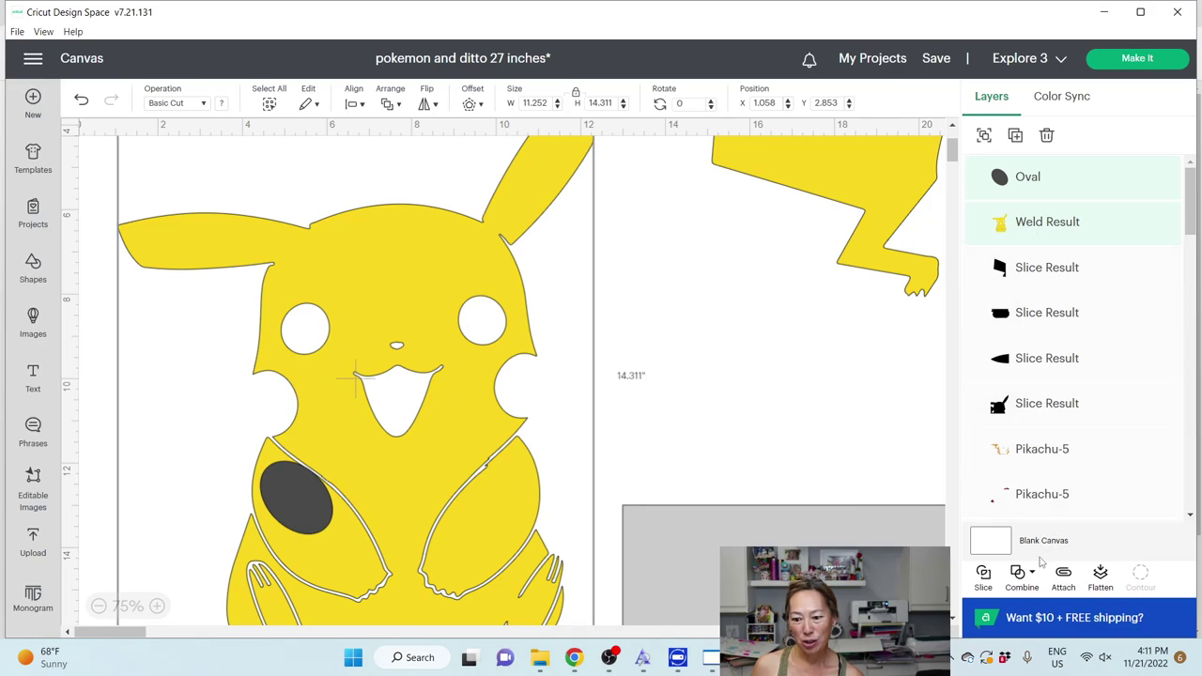
{"action": "left_click", "coordinate": [1024, 573]}
{"action": "left_click", "coordinate": [1058, 450]}
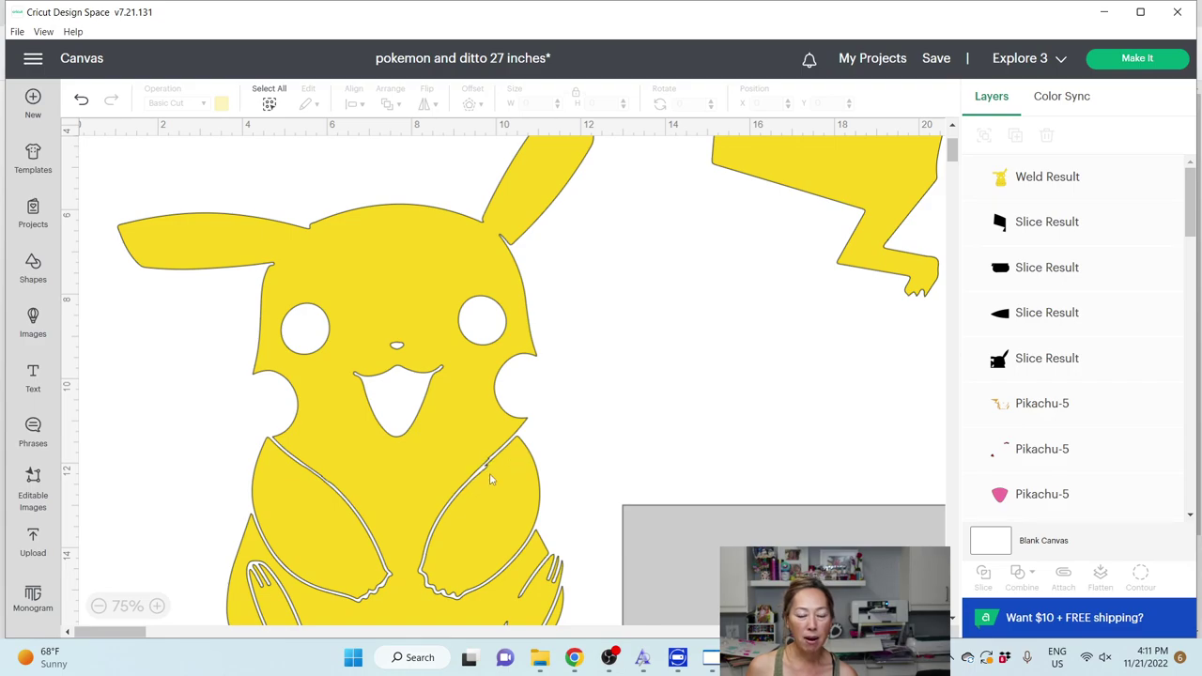
Step: Move the welded Pikachu onto the grey squares at X 13.155, Y 12.283 and duplicate it twice
{"action": "left_click", "coordinate": [98, 607]}
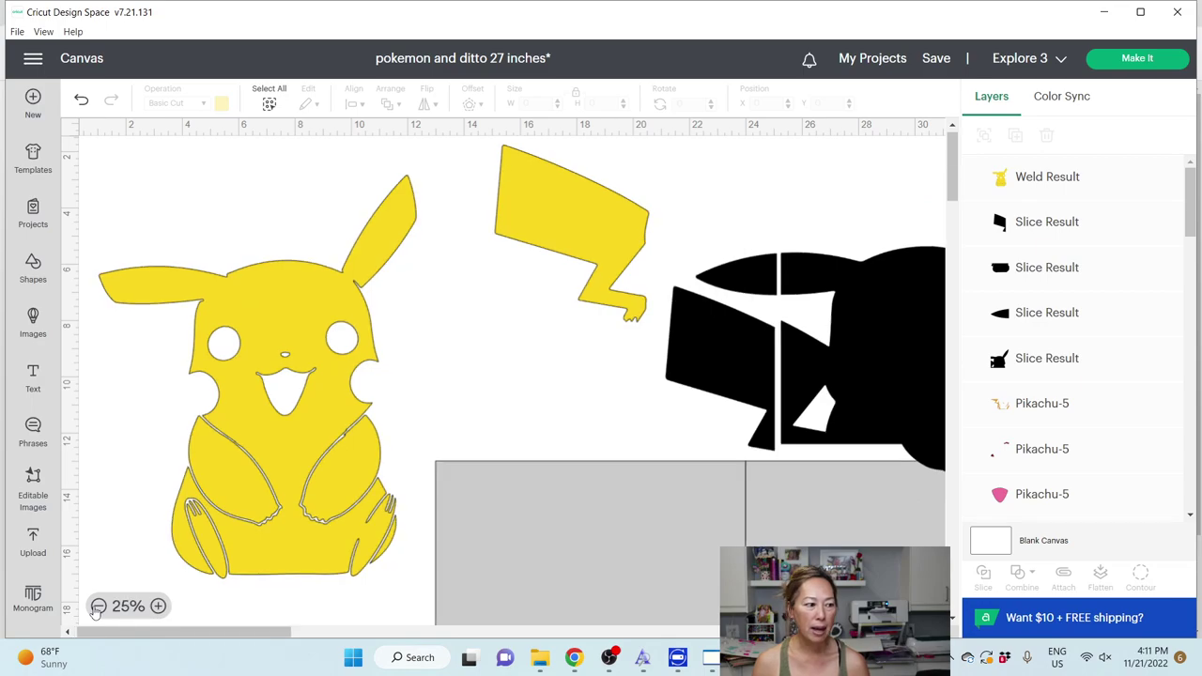
{"action": "left_click", "coordinate": [98, 607]}
{"action": "left_click_drag", "start_coordinate": [225, 160], "coordinate": [395, 296]}
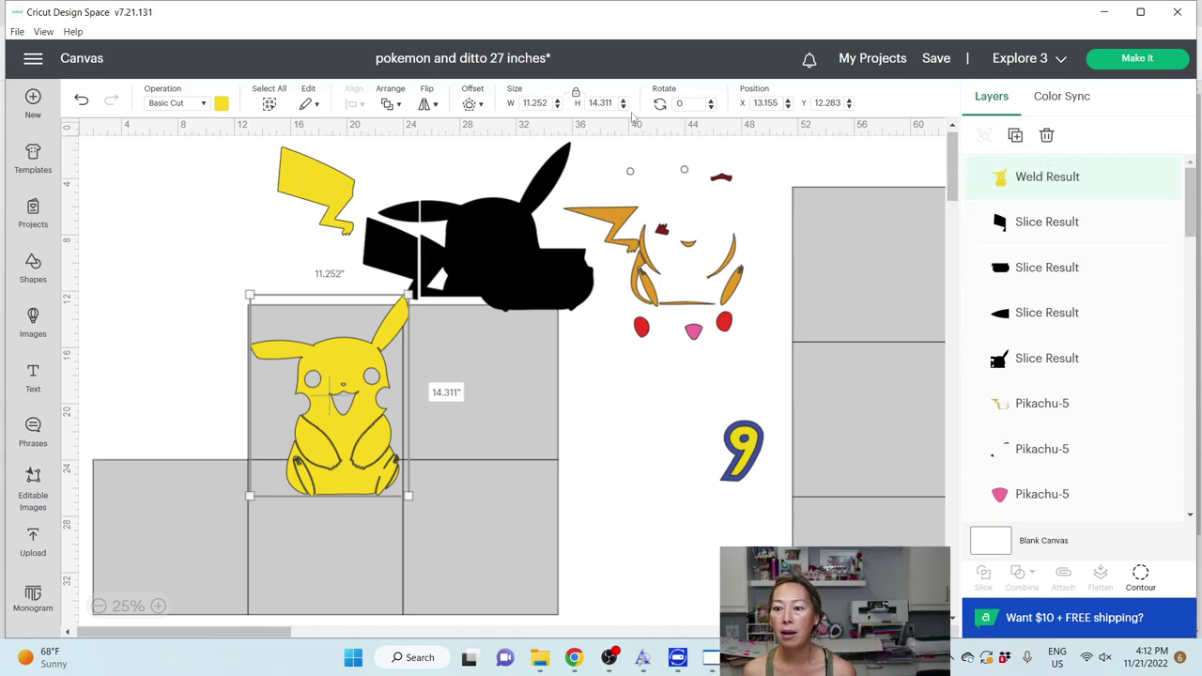
{"action": "left_click", "coordinate": [1015, 135]}
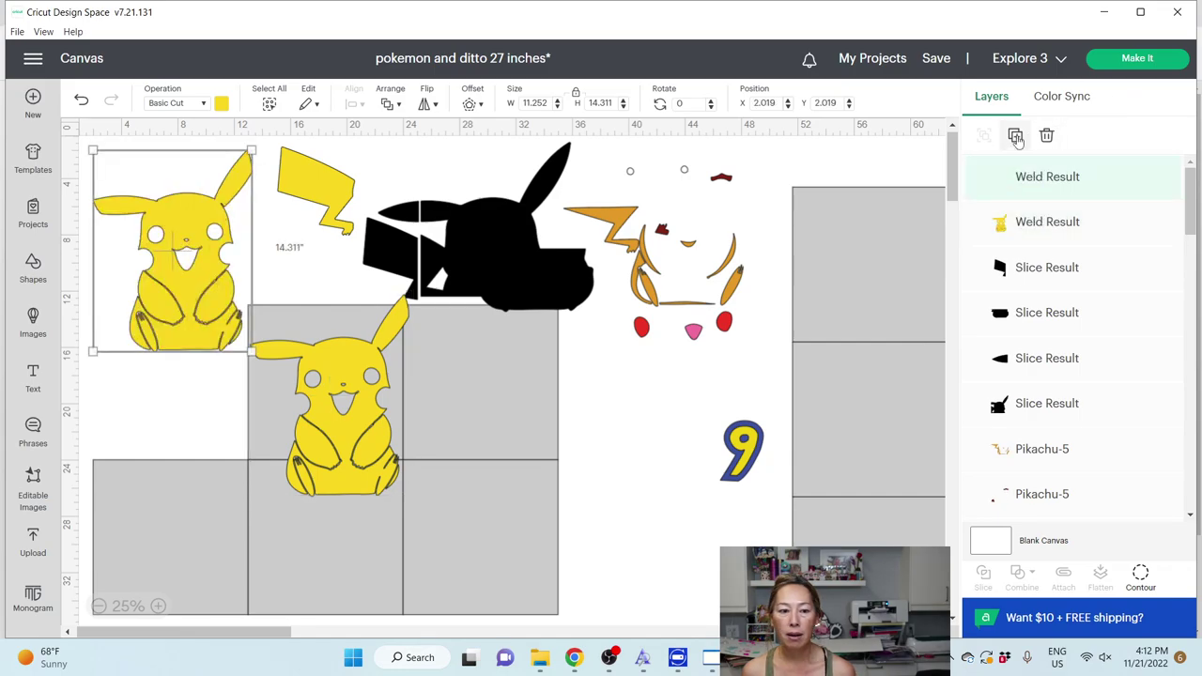
{"action": "left_click", "coordinate": [1015, 135]}
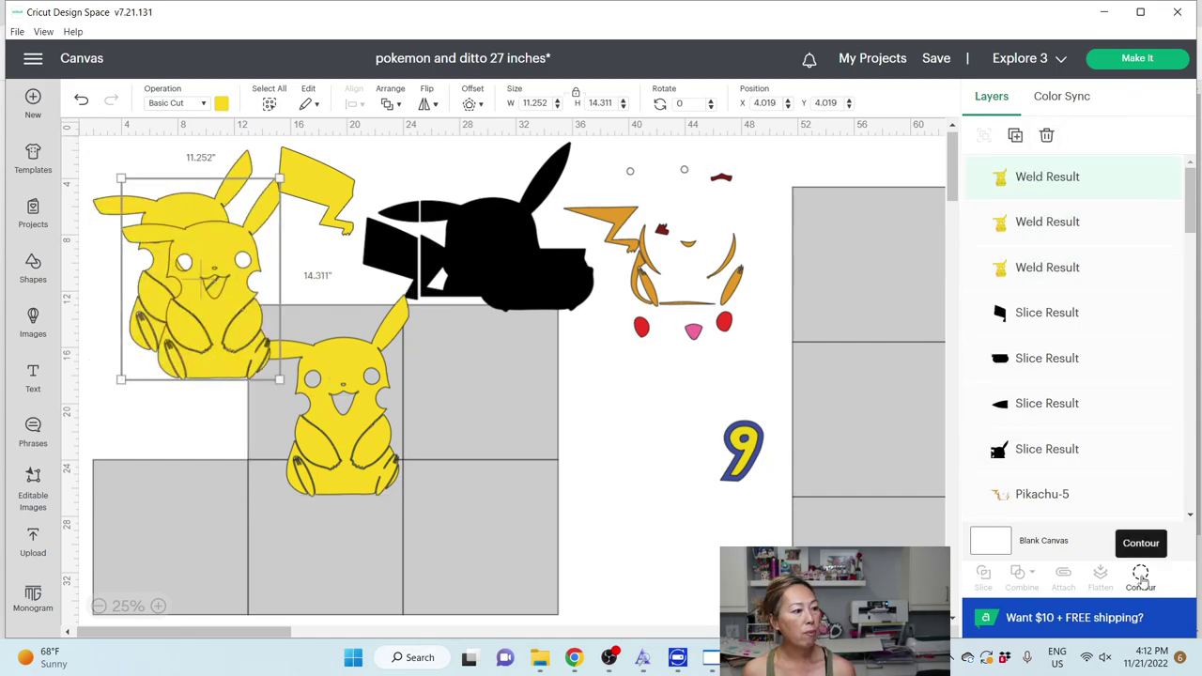
Step: Hide all contours of the newest Pikachu copy except the outer body, both eyes, the nose and the mouth
{"action": "left_click", "coordinate": [1141, 575]}
{"action": "left_click", "coordinate": [869, 528]}
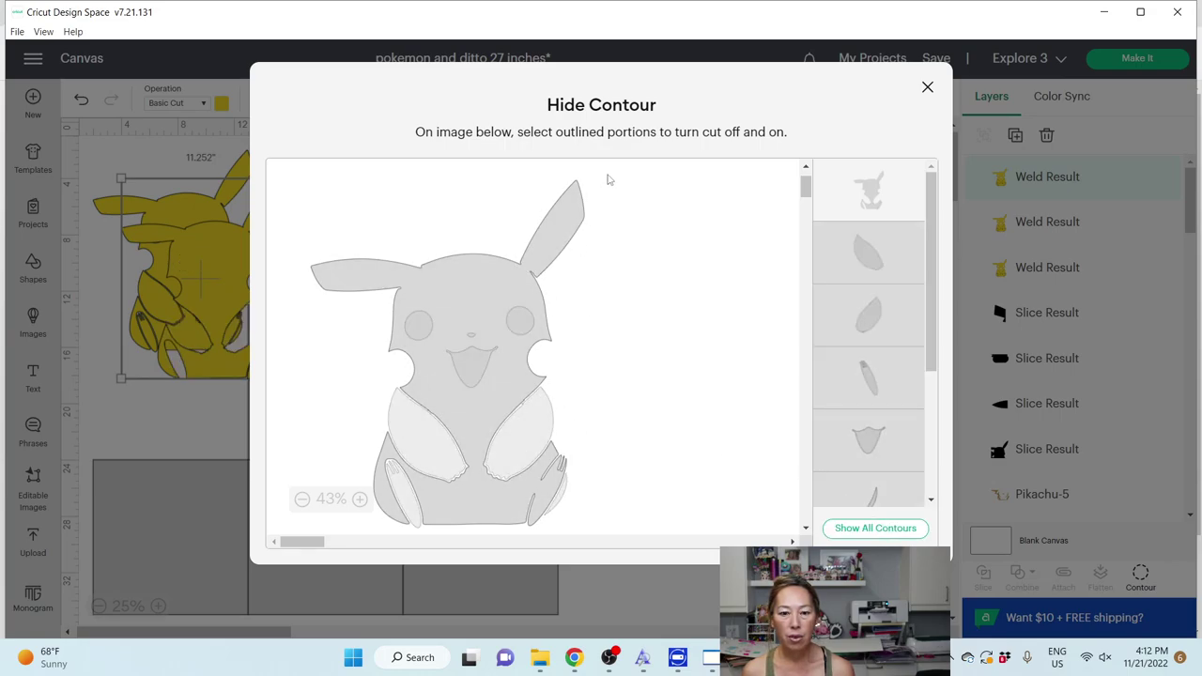
{"action": "left_click", "coordinate": [520, 321]}
{"action": "left_click", "coordinate": [470, 343]}
{"action": "left_click", "coordinate": [419, 325]}
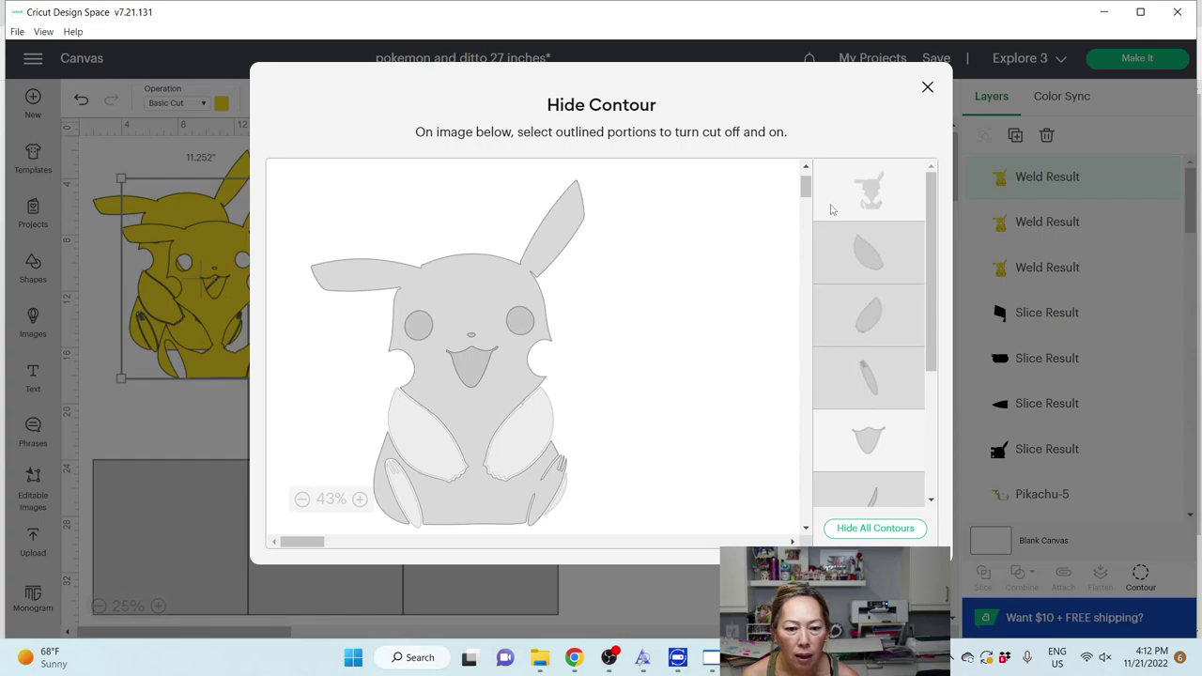
{"action": "left_click", "coordinate": [928, 87]}
Step: Spread out the Pikachus, placing the original at X 19.655, Y 8.006 and the contoured body copy at X 9.464, Y 10.131
{"action": "left_click_drag", "start_coordinate": [364, 413], "coordinate": [446, 347]}
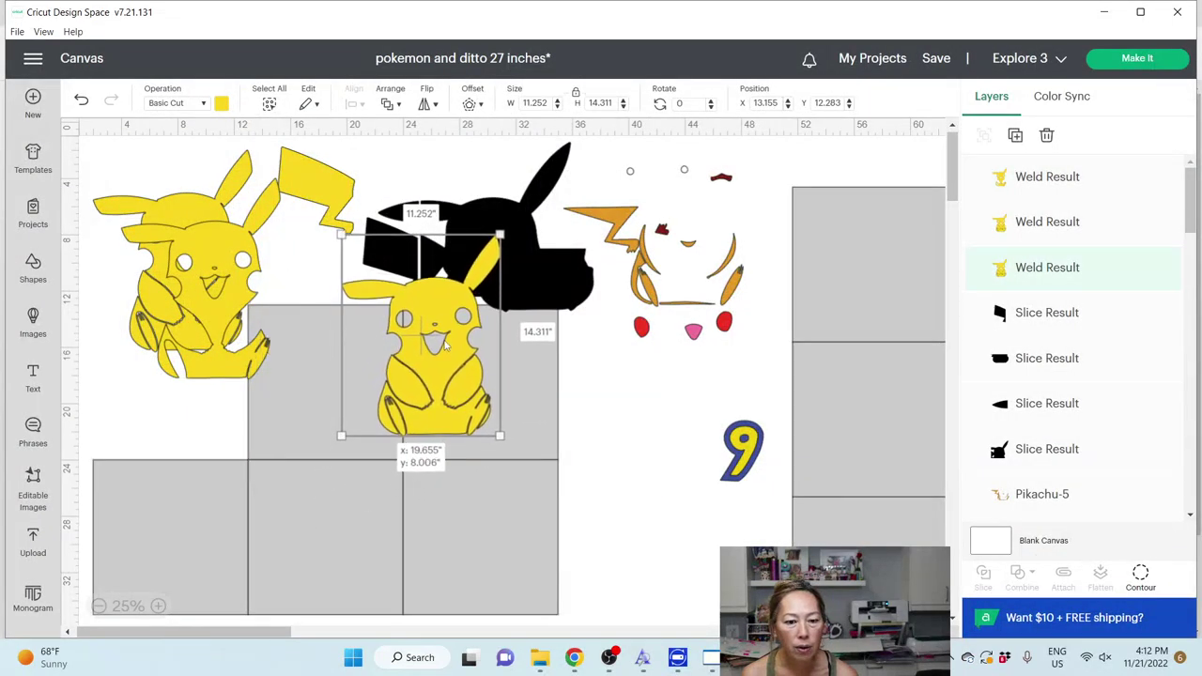
{"action": "left_click_drag", "start_coordinate": [224, 286], "coordinate": [307, 376]}
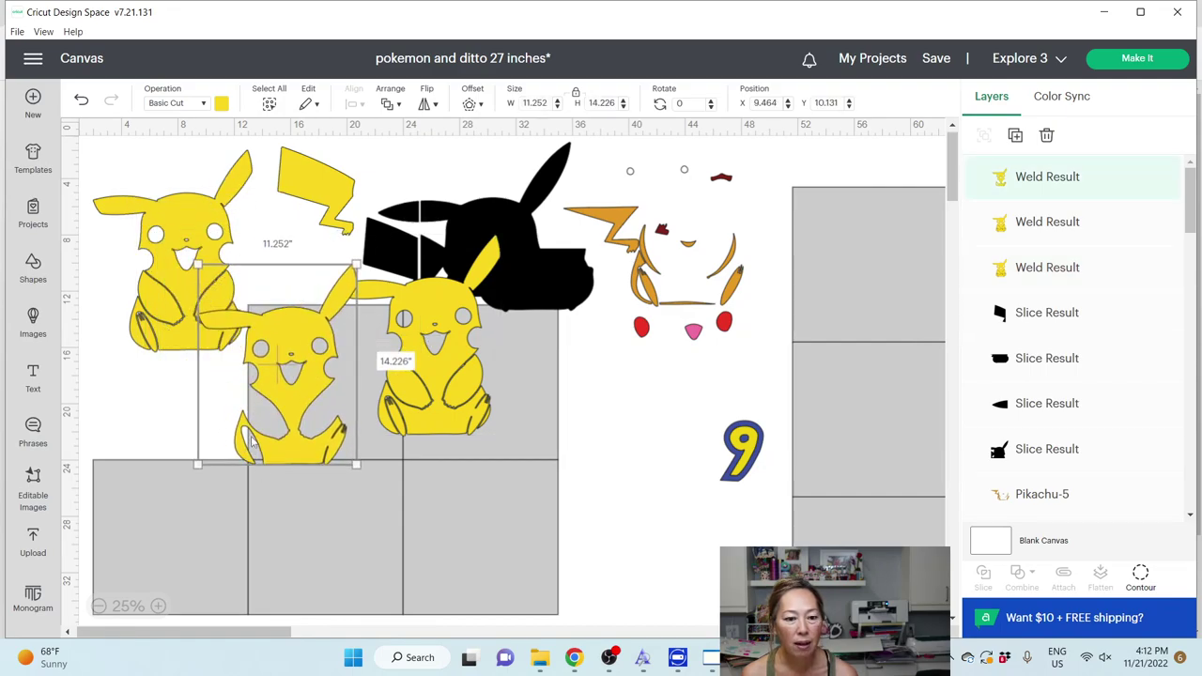
Step: Turn the foot contours back on in the body copy and move it down onto the lower grey squares
{"action": "left_click", "coordinate": [1140, 575]}
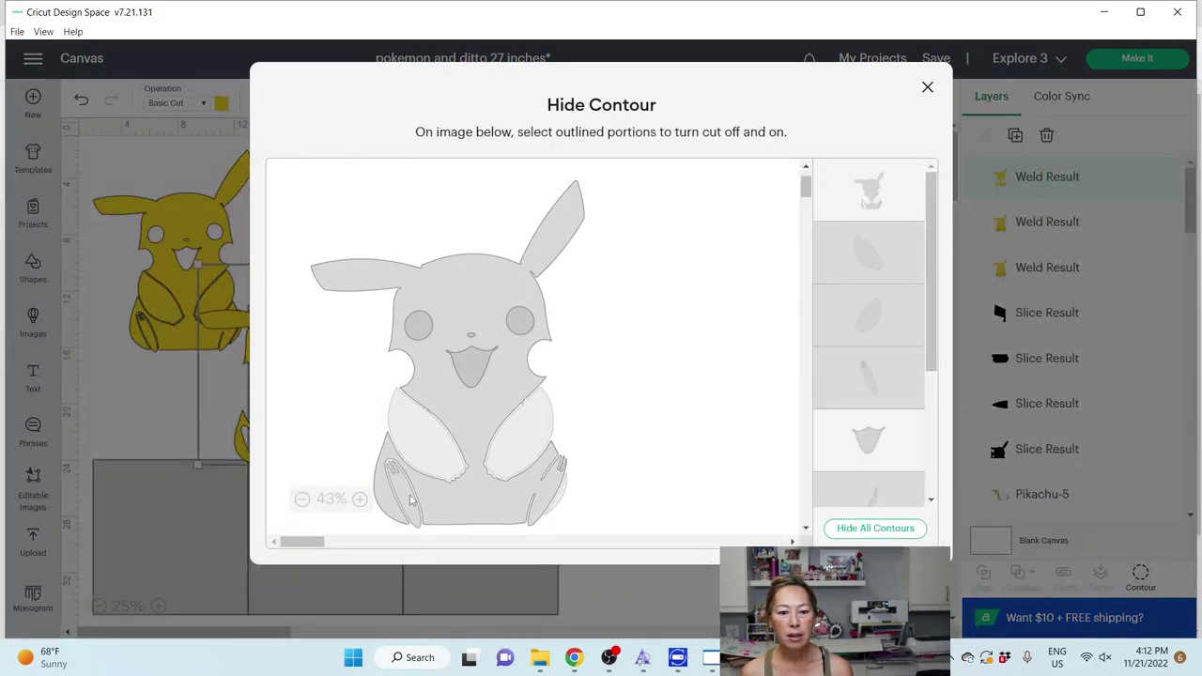
{"action": "left_click", "coordinate": [927, 86]}
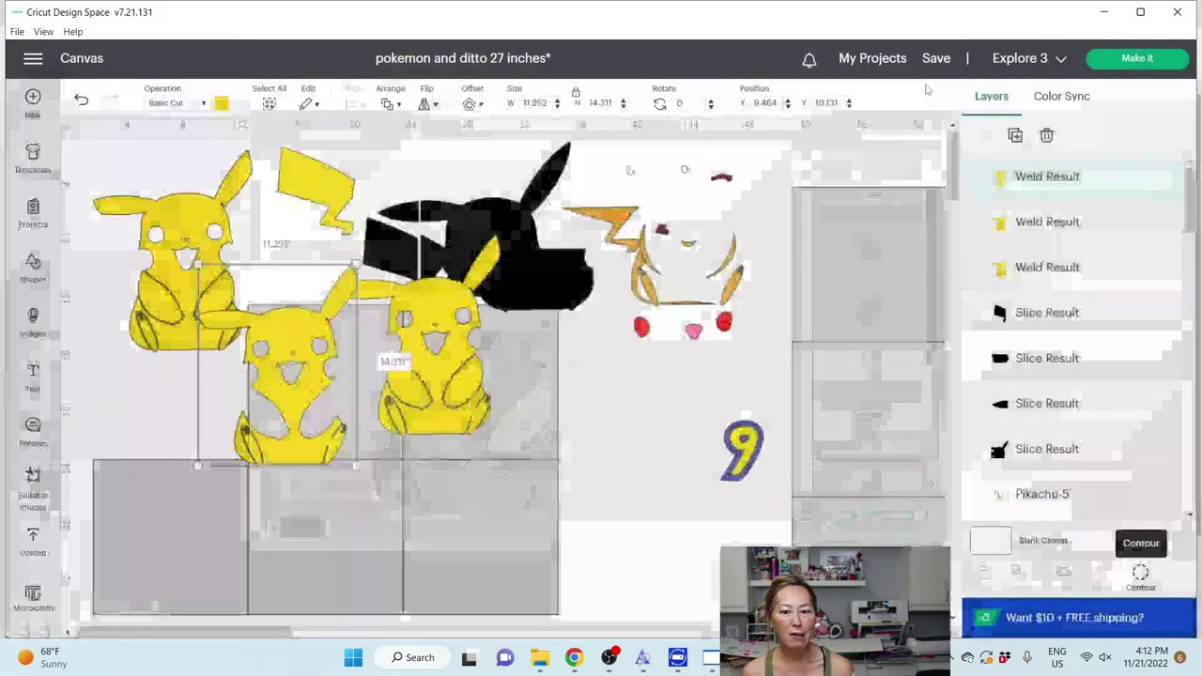
{"action": "left_click_drag", "start_coordinate": [285, 367], "coordinate": [326, 420]}
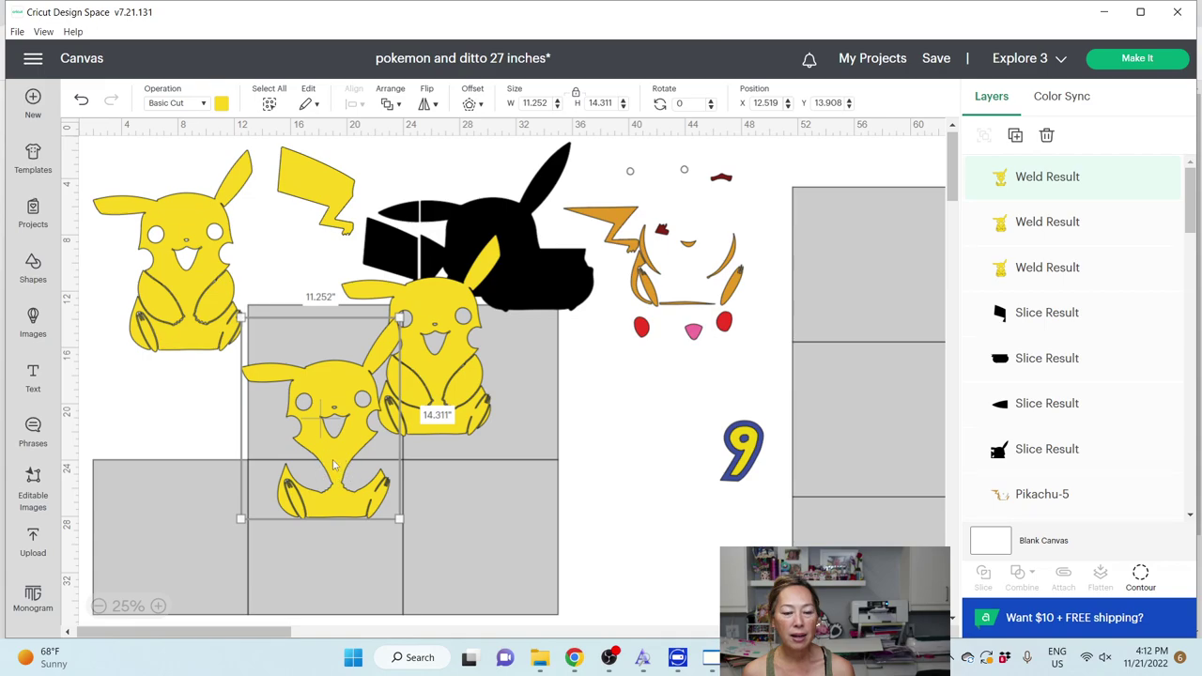
{"action": "left_click", "coordinate": [331, 464]}
{"action": "left_click_drag", "start_coordinate": [336, 410], "coordinate": [283, 491]}
Step: Open the contour settings of the complete Pikachu on the upper grey squares
{"action": "left_click", "coordinate": [413, 383]}
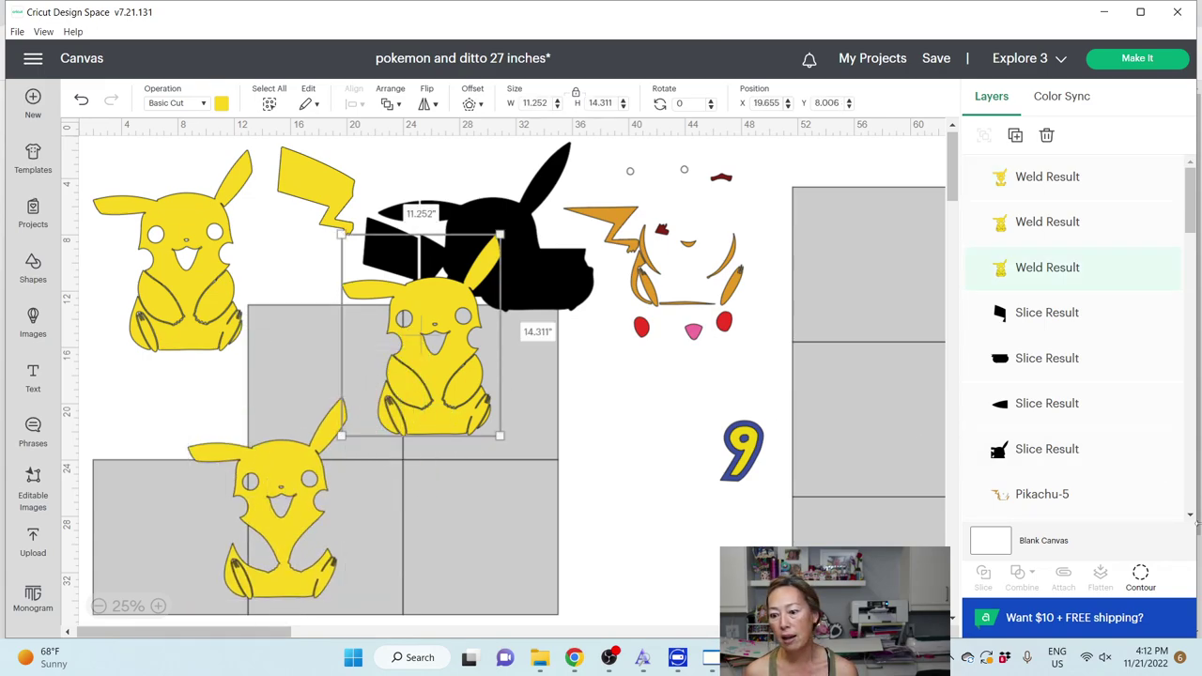
{"action": "left_click", "coordinate": [1141, 573]}
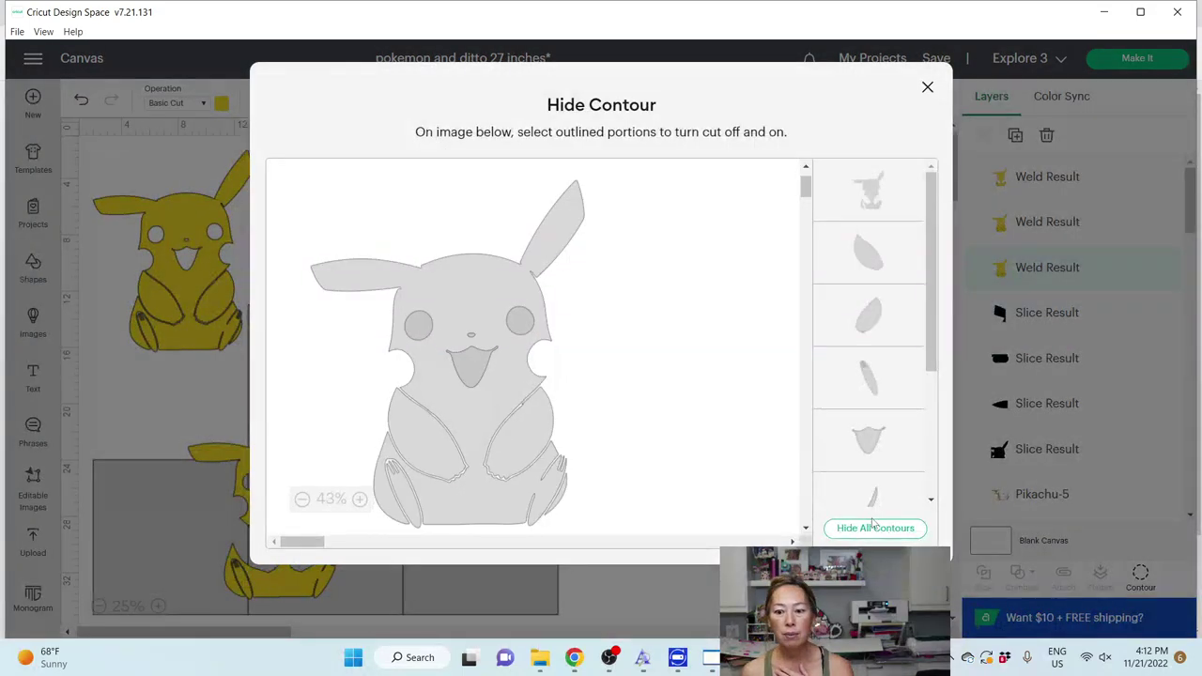
Step: Hide every contour of the selected Pikachu copy except the arm beneath its drooping ear, and place that arm beside the tail piece
{"action": "left_click", "coordinate": [871, 527]}
{"action": "left_click", "coordinate": [425, 453]}
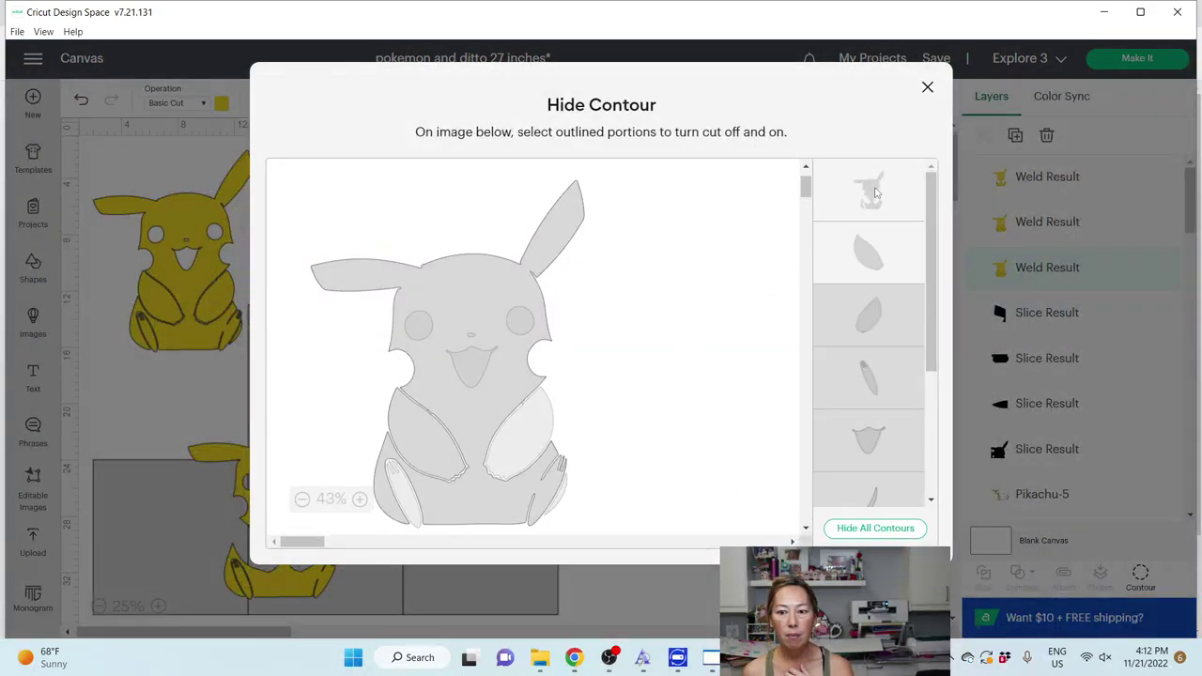
{"action": "left_click", "coordinate": [927, 86]}
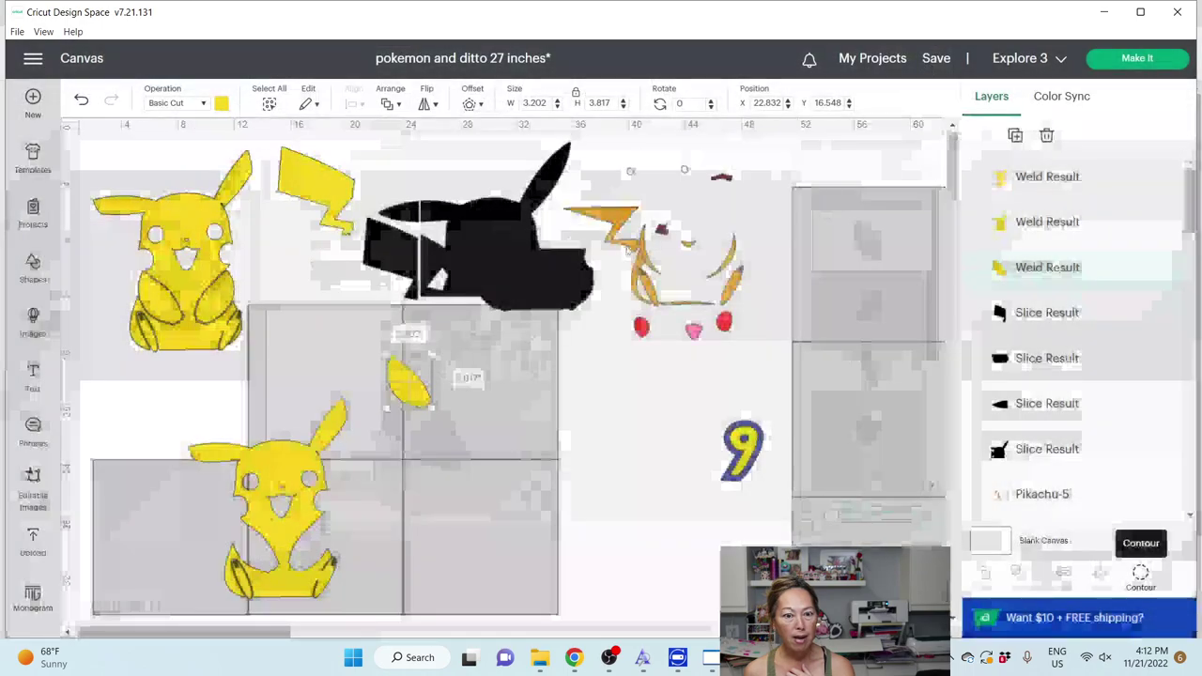
{"action": "left_click_drag", "start_coordinate": [409, 385], "coordinate": [335, 200]}
Step: Hide every contour of the remaining full Pikachu copy except the arm beneath its upright ear, and place it with the other arm
{"action": "left_click", "coordinate": [212, 289]}
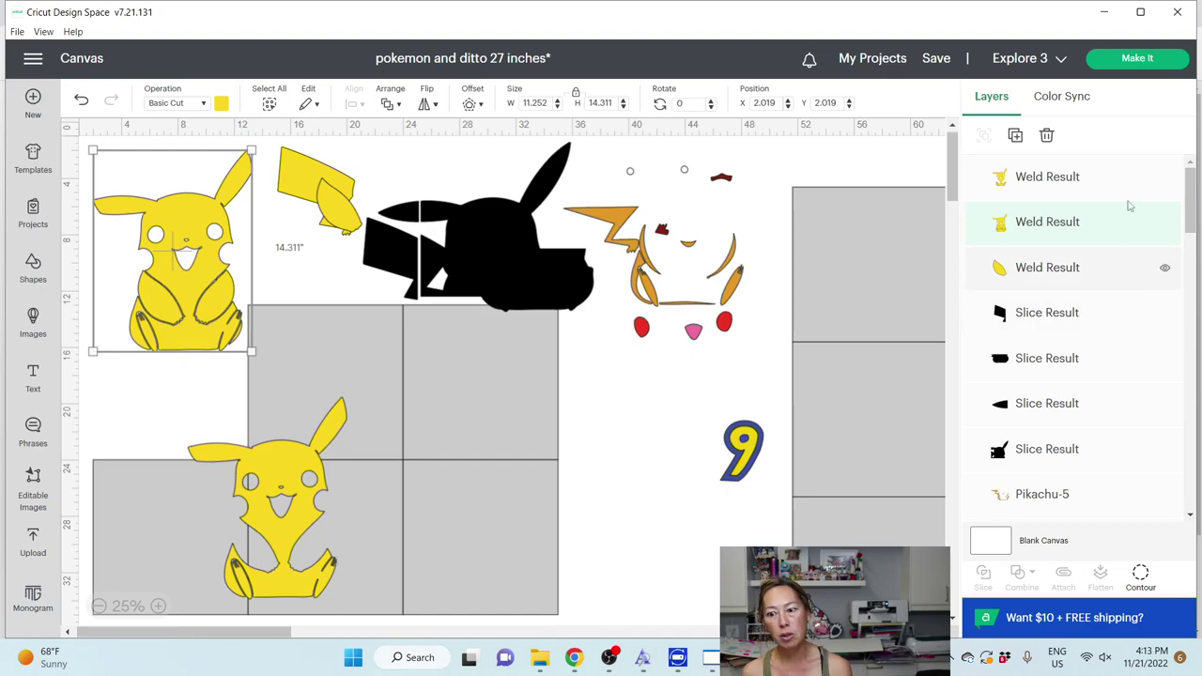
{"action": "left_click", "coordinate": [1138, 573]}
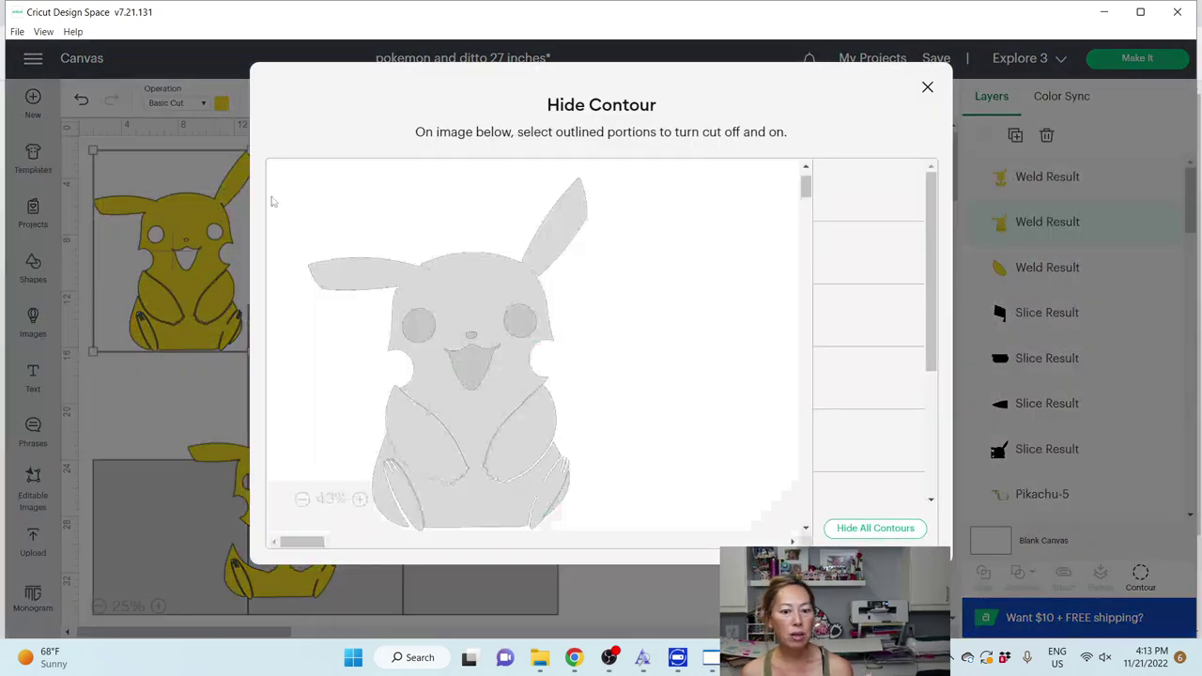
{"action": "left_click", "coordinate": [900, 532]}
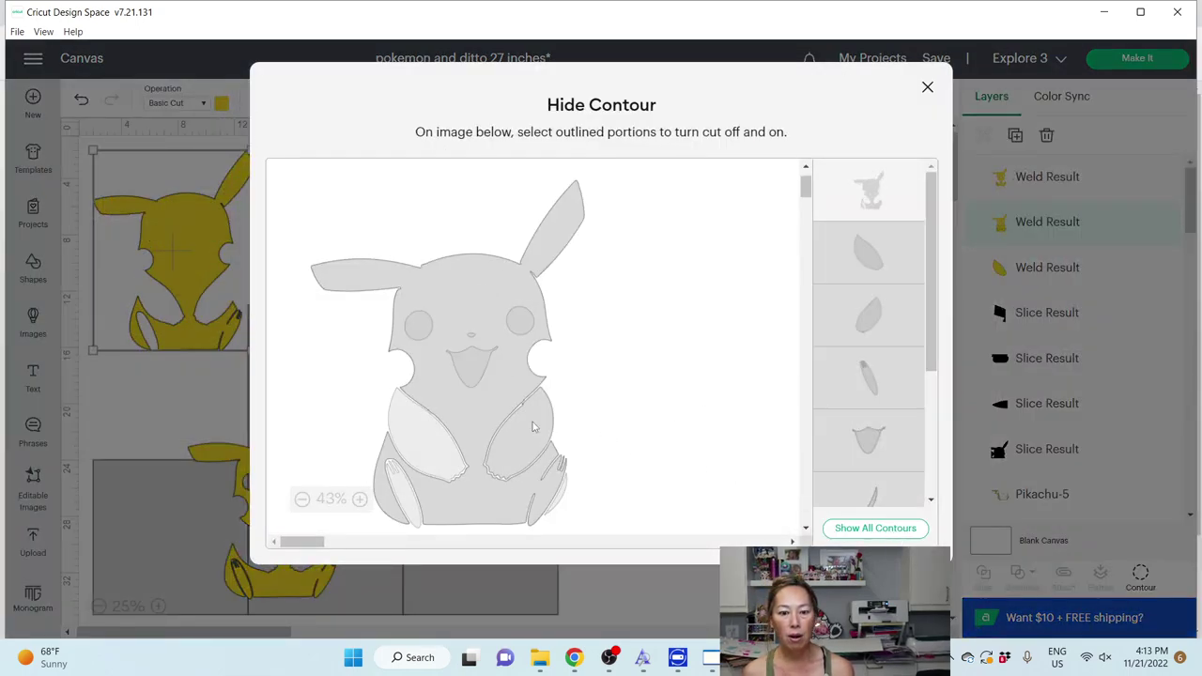
{"action": "left_click", "coordinate": [532, 427]}
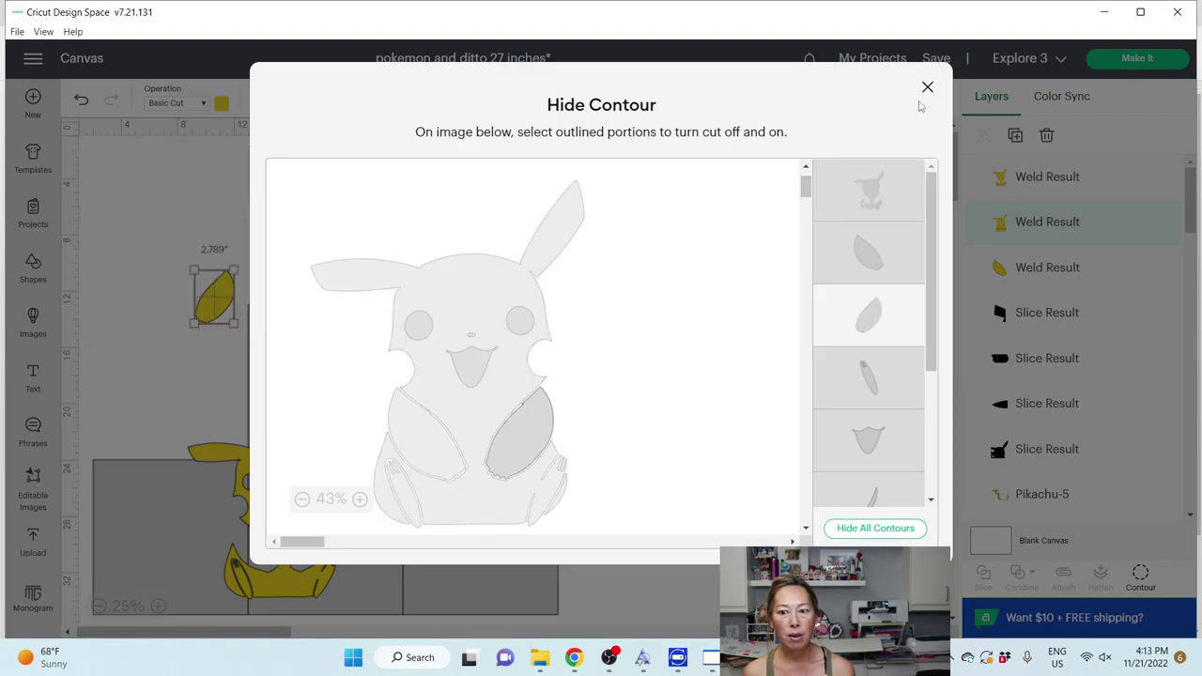
{"action": "left_click", "coordinate": [928, 88]}
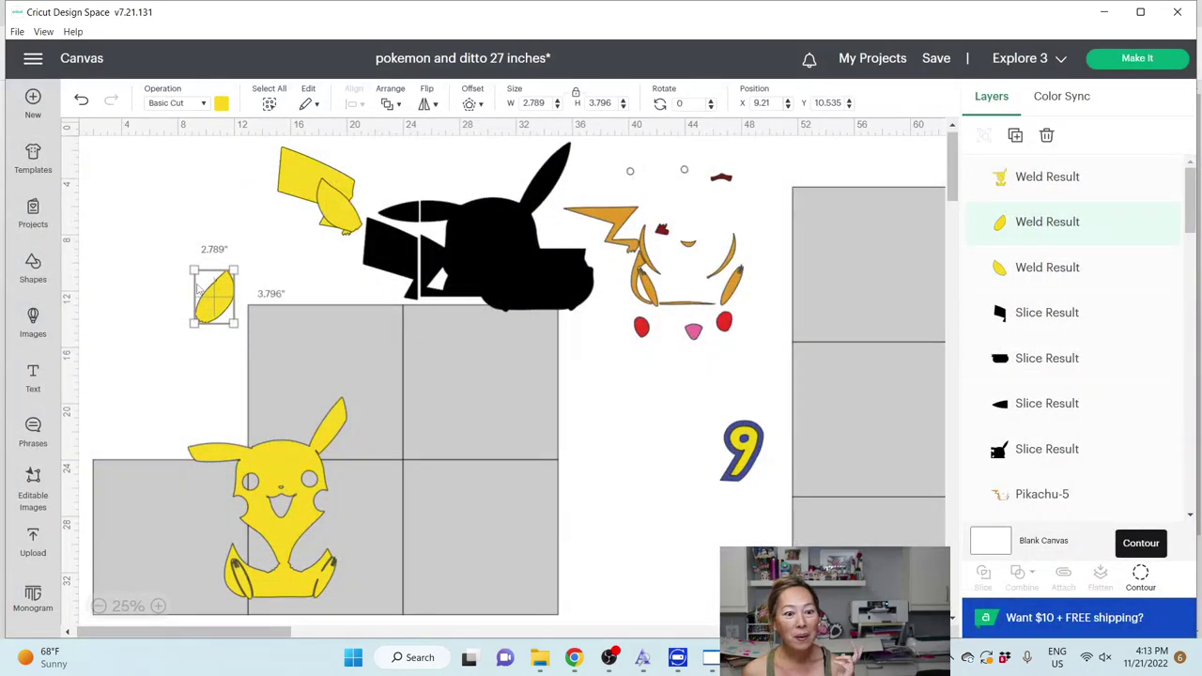
{"action": "left_click_drag", "start_coordinate": [223, 299], "coordinate": [357, 193]}
Step: Move the armless Pikachu body up across the grid squares and rotate it to about 333.22°
{"action": "left_click_drag", "start_coordinate": [289, 485], "coordinate": [343, 413]}
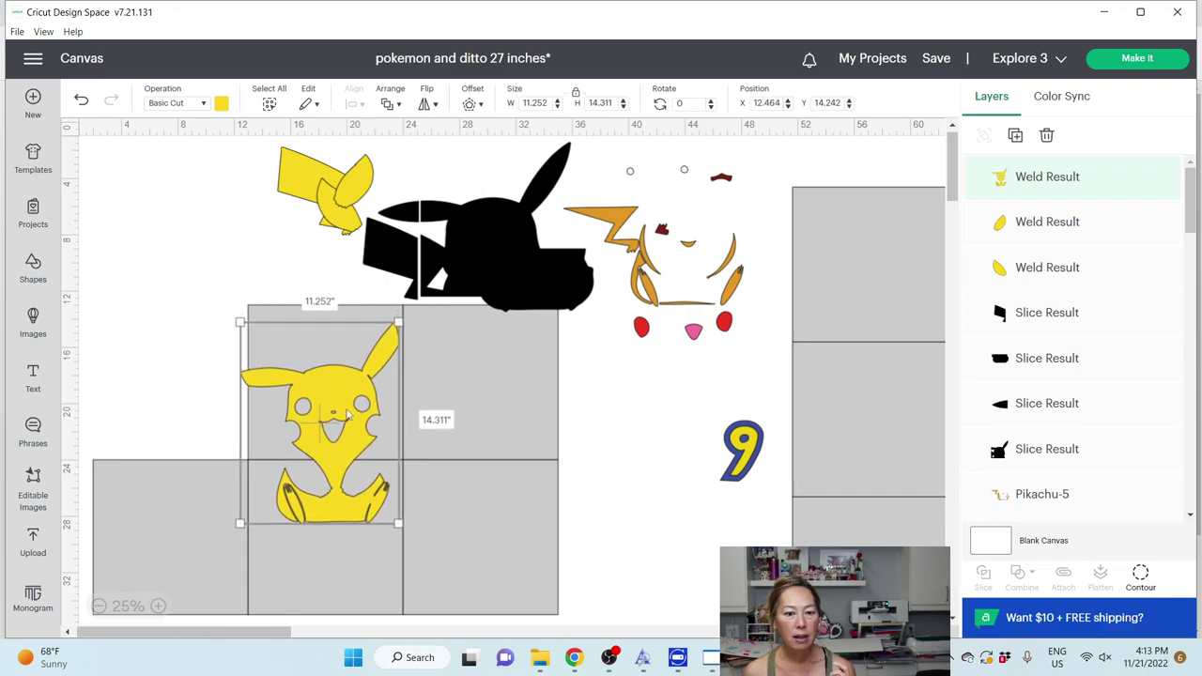
{"action": "left_click_drag", "start_coordinate": [404, 534], "coordinate": [435, 476]}
{"action": "mouse_move", "coordinate": [358, 437]}
{"action": "left_mouse_down"}
{"action": "mouse_move", "coordinate": [379, 437]}
{"action": "mouse_move", "coordinate": [367, 429]}
{"action": "left_mouse_up"}
{"action": "left_click_drag", "start_coordinate": [362, 355], "coordinate": [363, 358]}
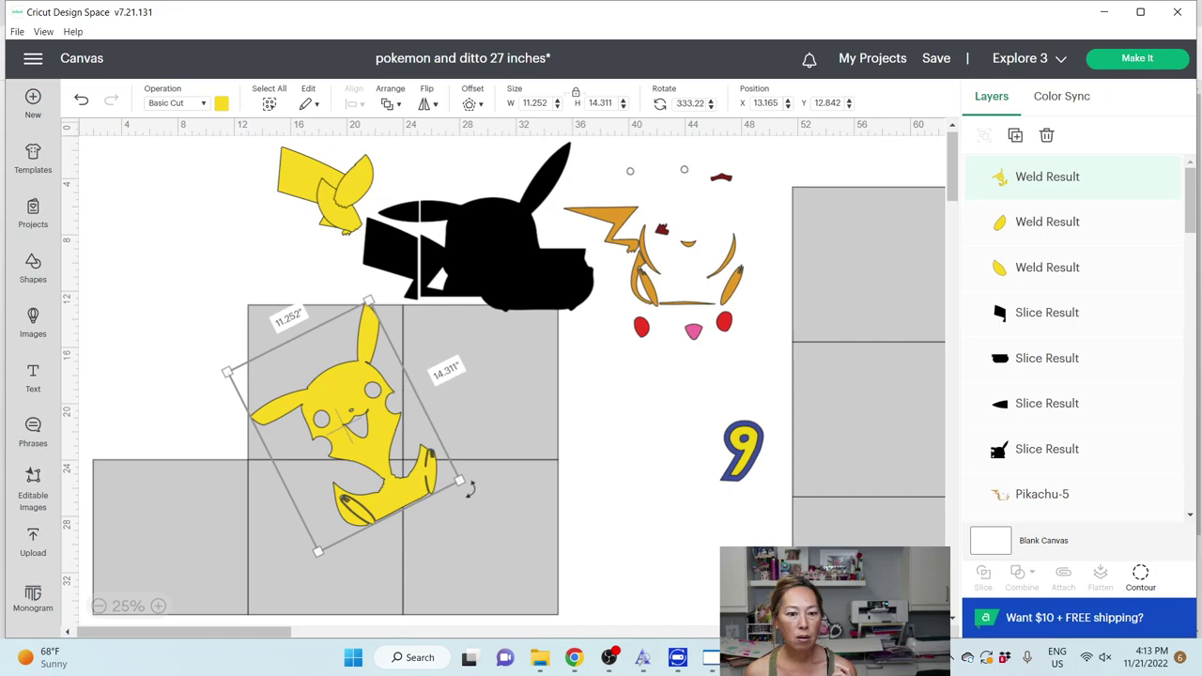
{"action": "left_click", "coordinate": [646, 458]}
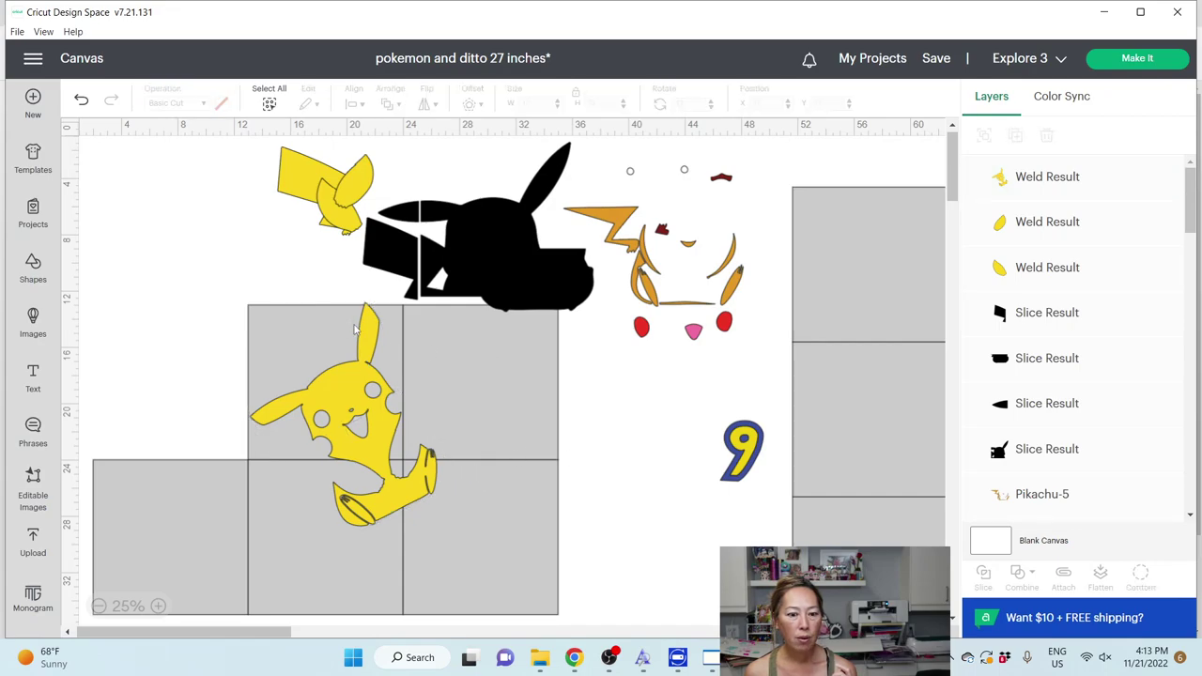
{"action": "left_click", "coordinate": [371, 404]}
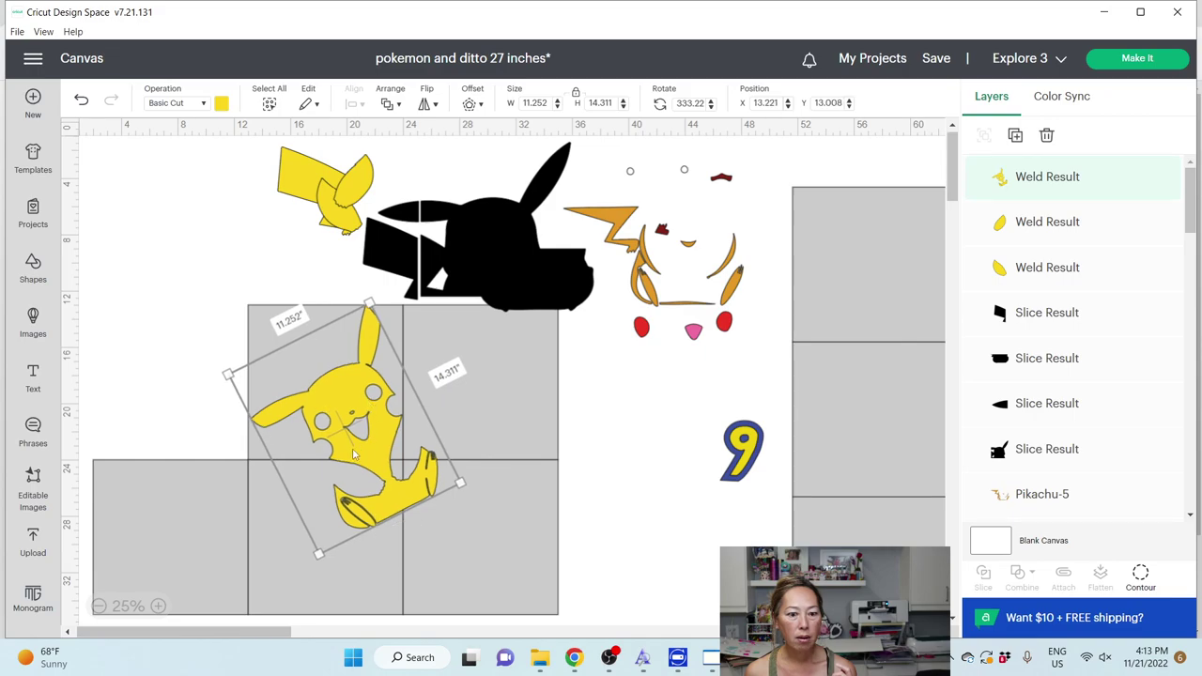
Step: Adjust the body's rotation to about 339.31° and its position so the head fits the upper corner grid square
{"action": "left_click_drag", "start_coordinate": [473, 488], "coordinate": [469, 496]}
{"action": "left_click_drag", "start_coordinate": [361, 448], "coordinate": [358, 448]}
{"action": "left_click_drag", "start_coordinate": [464, 499], "coordinate": [461, 502]}
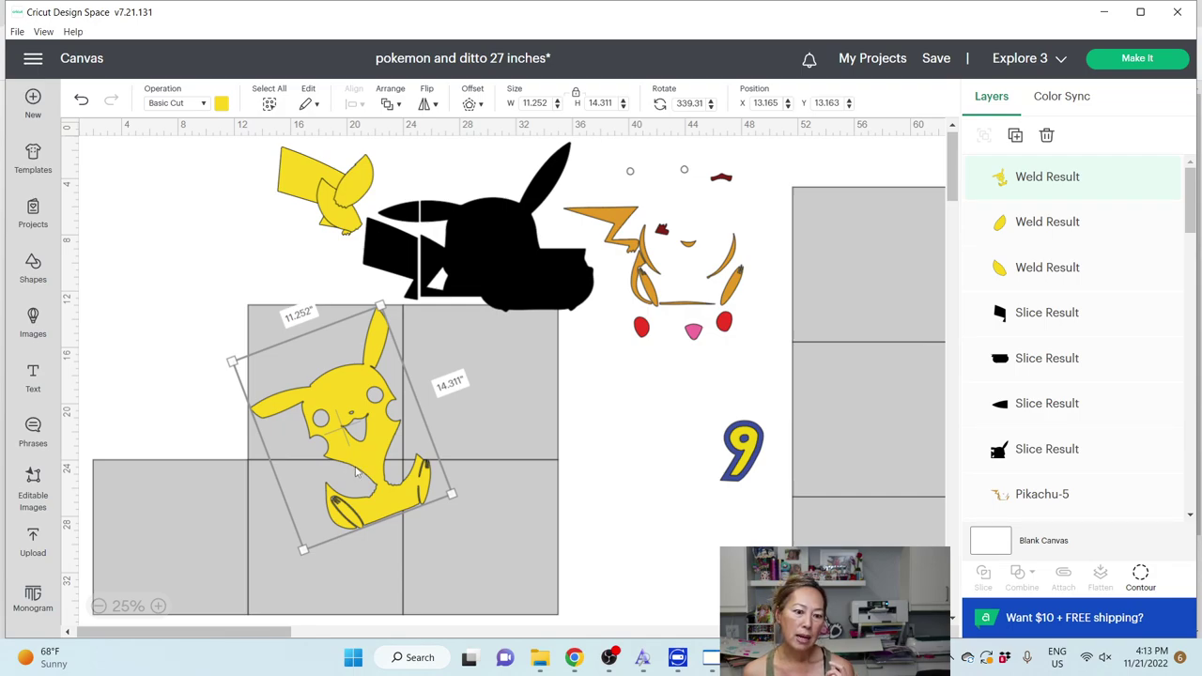
{"action": "left_click_drag", "start_coordinate": [368, 469], "coordinate": [366, 455]}
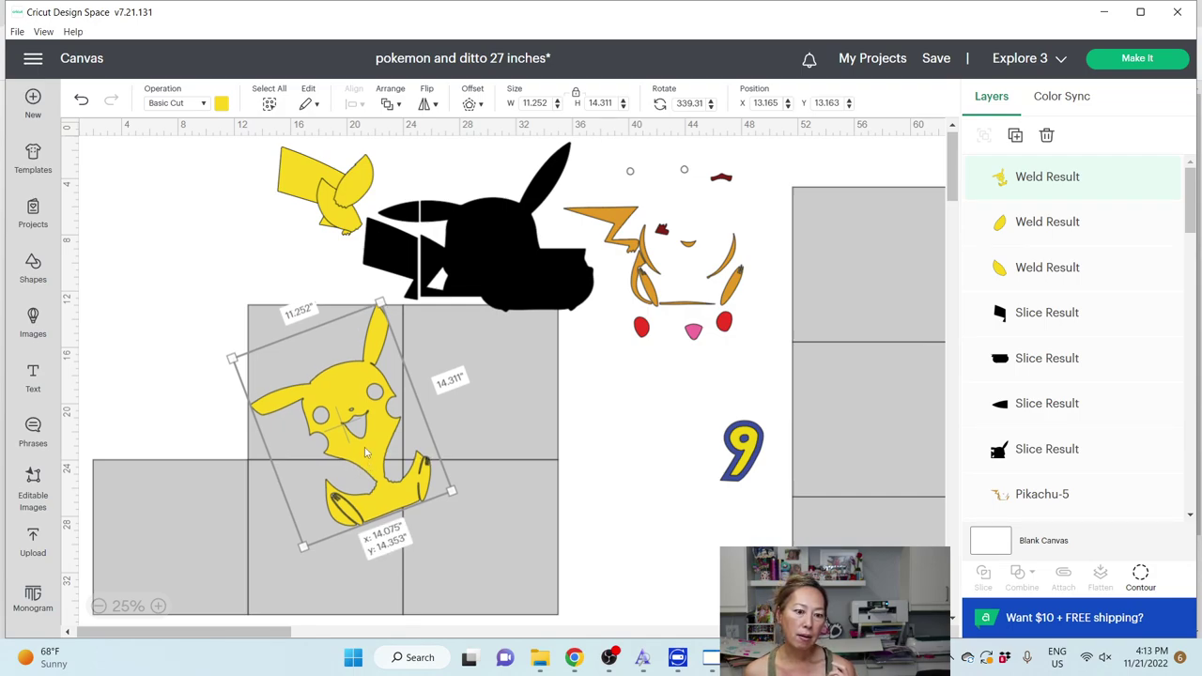
{"action": "left_click", "coordinate": [606, 422]}
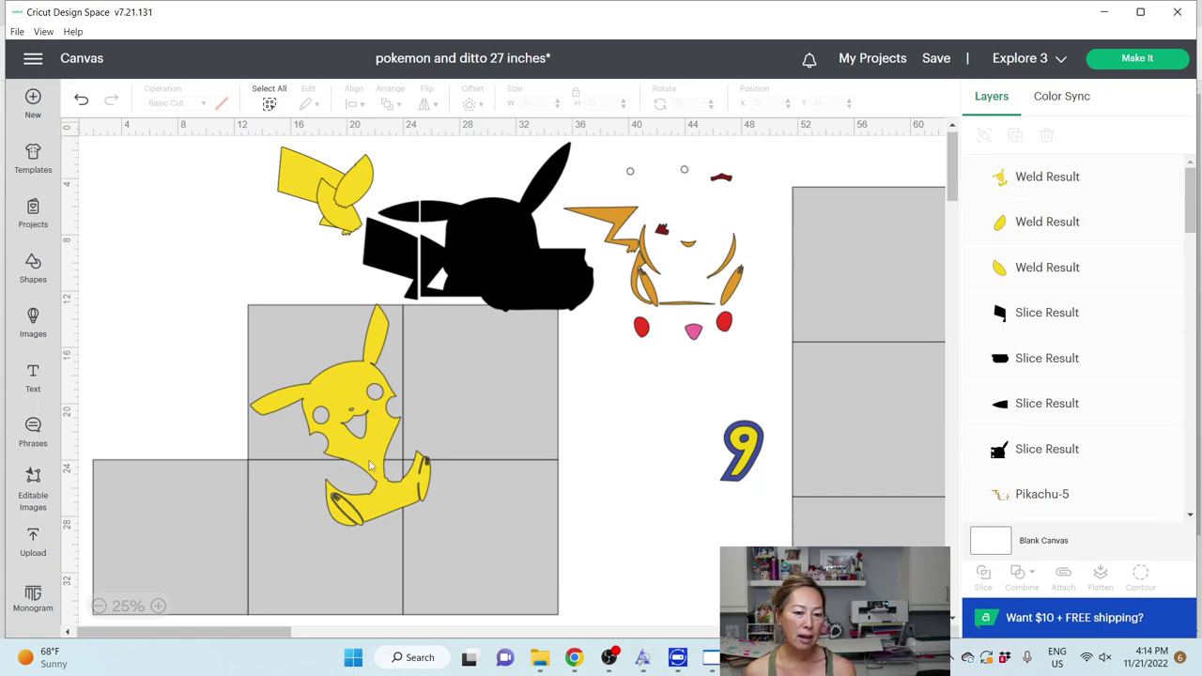
Step: Bring the number 9 to the front, place it over Pikachu's torso, and undo its enlargement
{"action": "left_click_drag", "start_coordinate": [749, 451], "coordinate": [670, 452]}
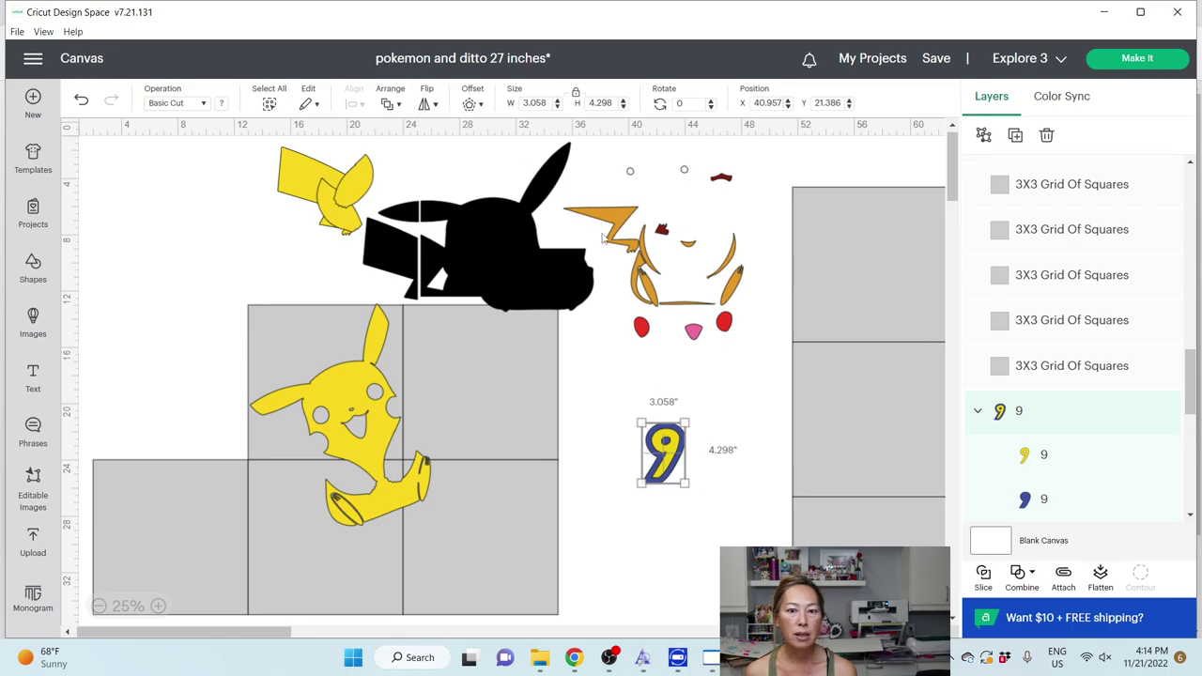
{"action": "left_click", "coordinate": [388, 103]}
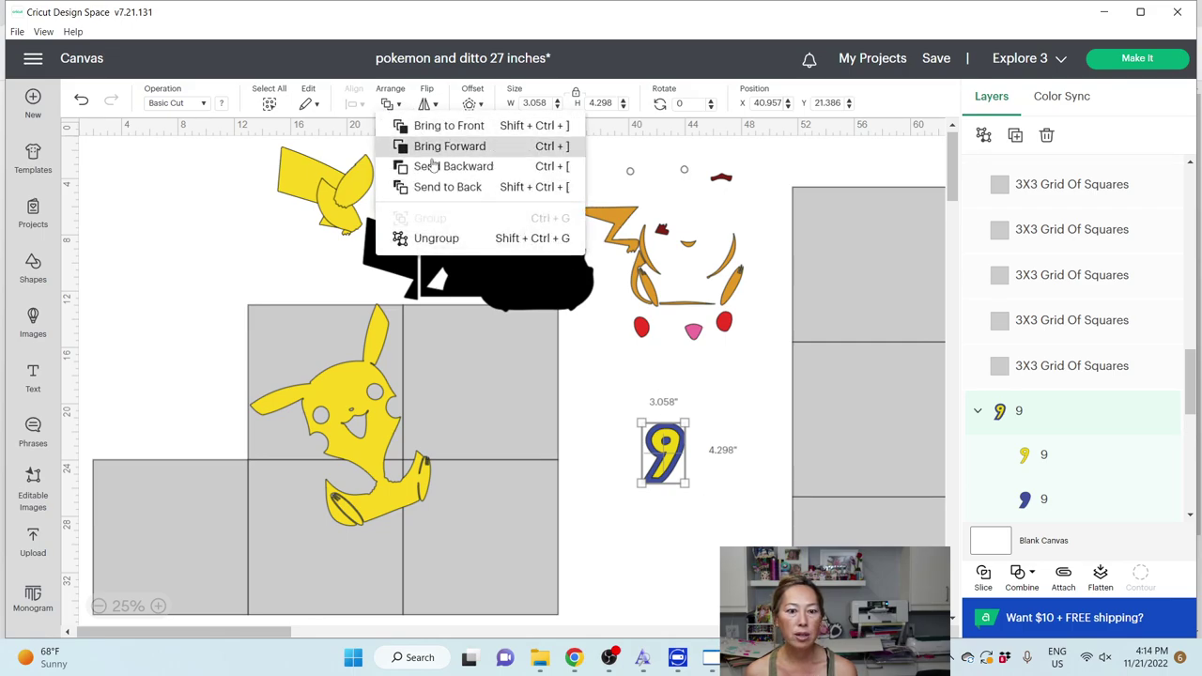
{"action": "left_click", "coordinate": [442, 126]}
{"action": "left_click_drag", "start_coordinate": [682, 464], "coordinate": [426, 542]}
{"action": "key", "text": "ctrl+z"}
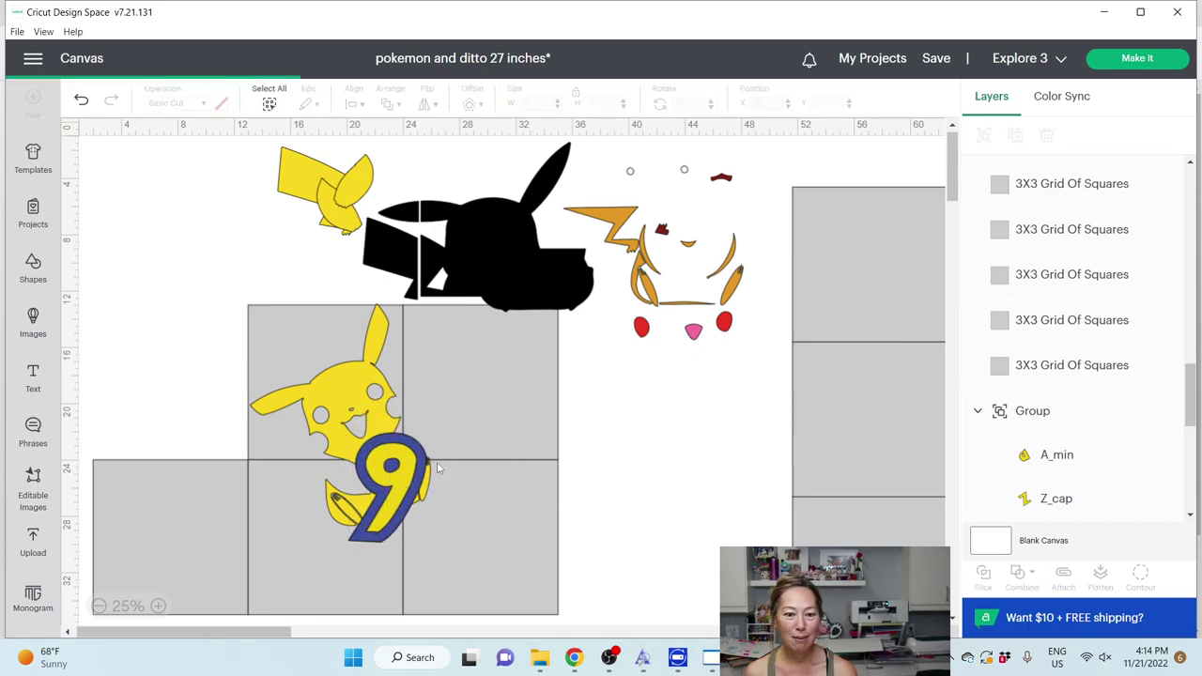
Step: Rotate the number 9 to about 318.03° and move it to the empty area beside the grid
{"action": "left_click", "coordinate": [386, 468]}
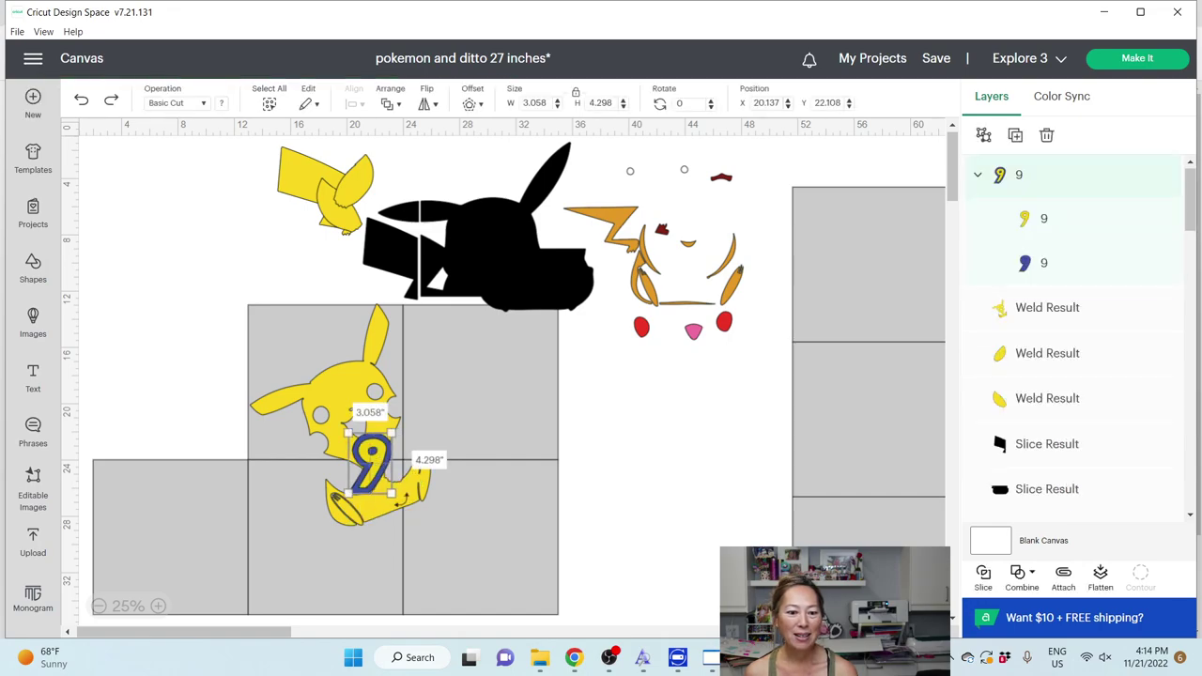
{"action": "mouse_move", "coordinate": [405, 496]}
{"action": "left_mouse_down"}
{"action": "mouse_move", "coordinate": [424, 467]}
{"action": "mouse_move", "coordinate": [418, 479]}
{"action": "left_mouse_up"}
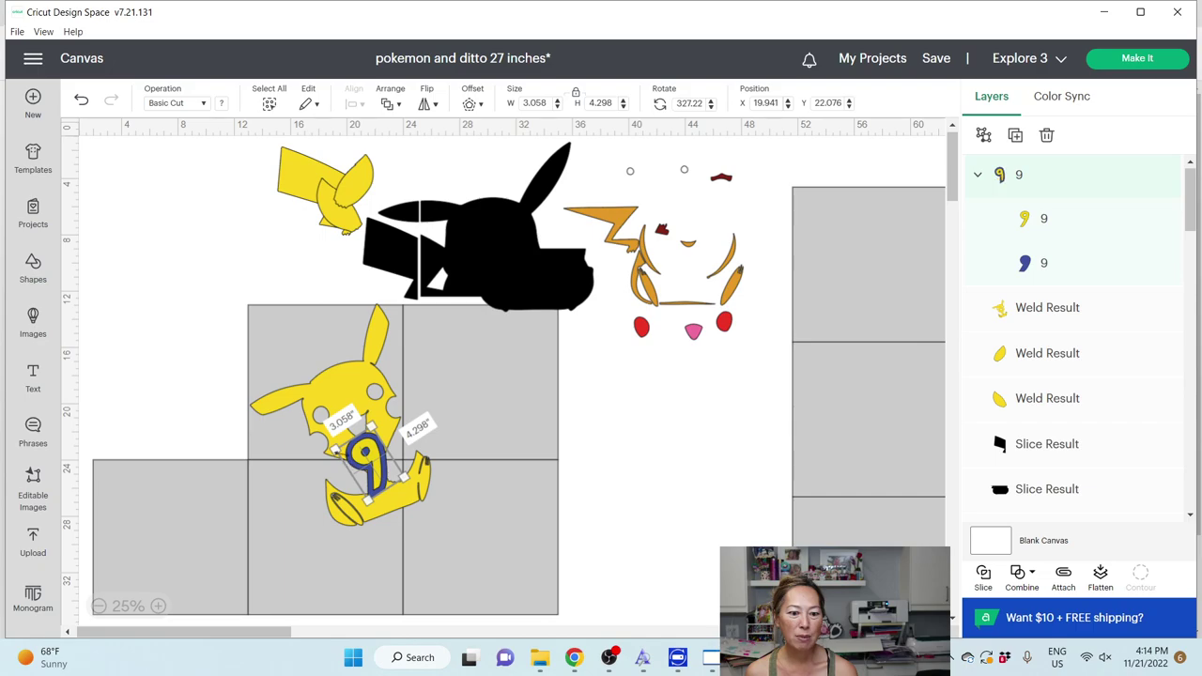
{"action": "left_click_drag", "start_coordinate": [412, 490], "coordinate": [657, 496]}
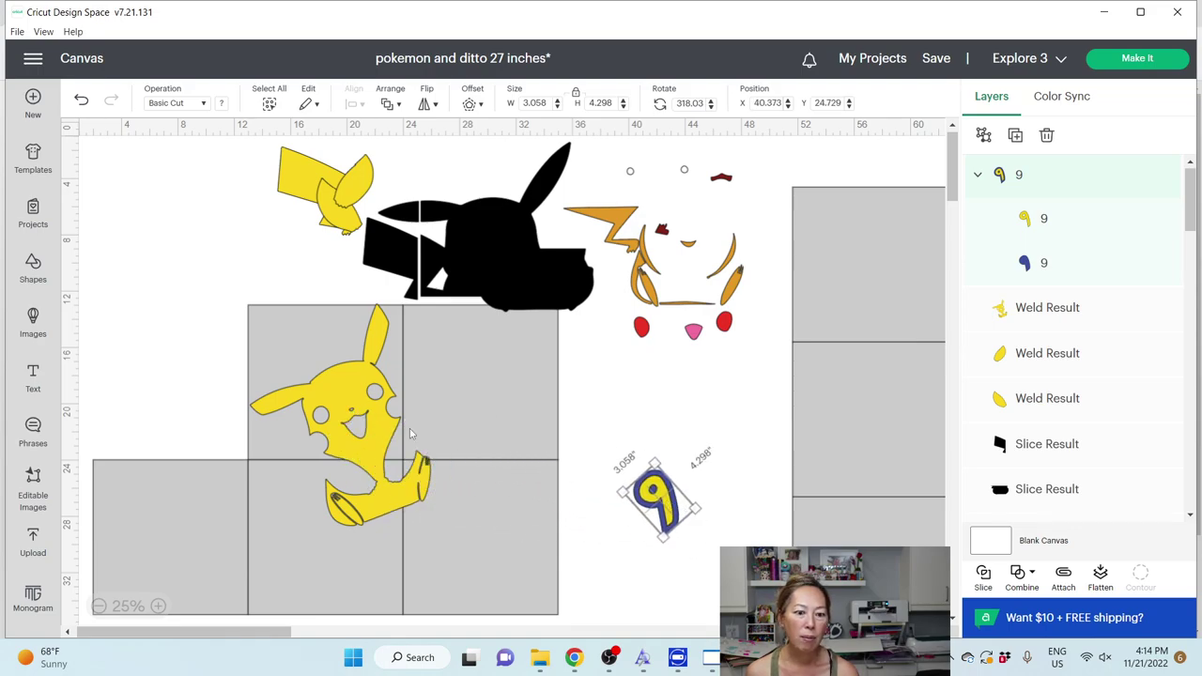
Step: Nudge the Pikachu body to about X 13.054, Y 12.663 on the grid
{"action": "left_click", "coordinate": [381, 423]}
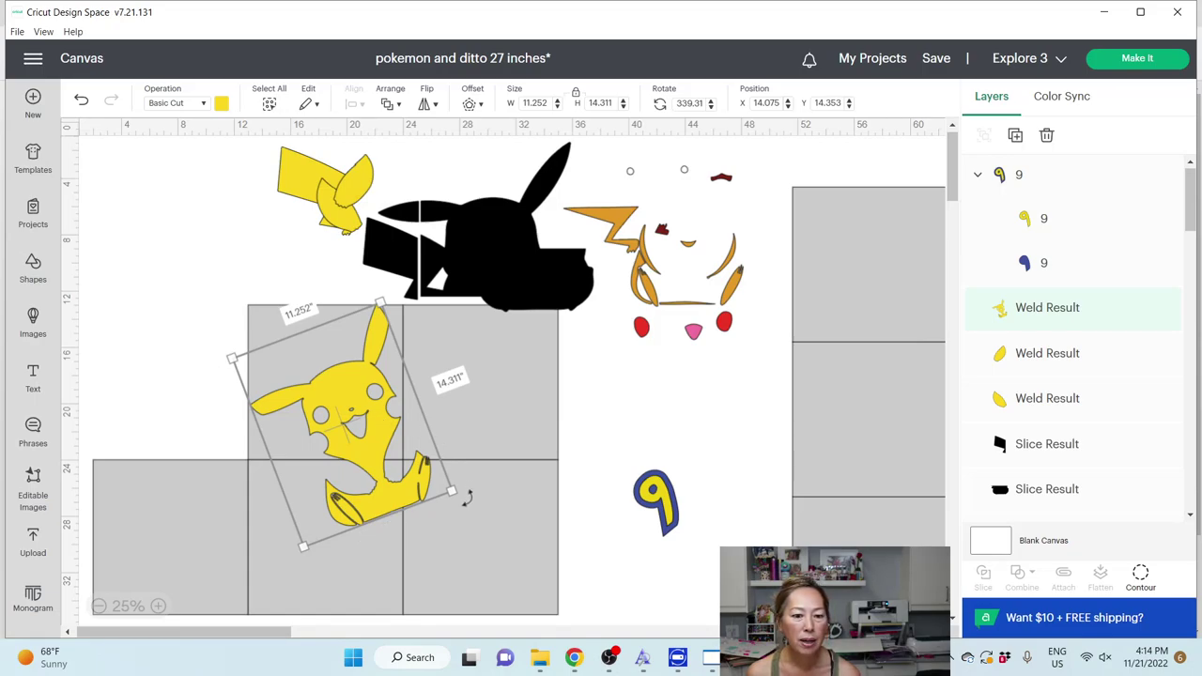
{"action": "left_click", "coordinate": [376, 429]}
{"action": "left_click_drag", "start_coordinate": [376, 429], "coordinate": [376, 427]}
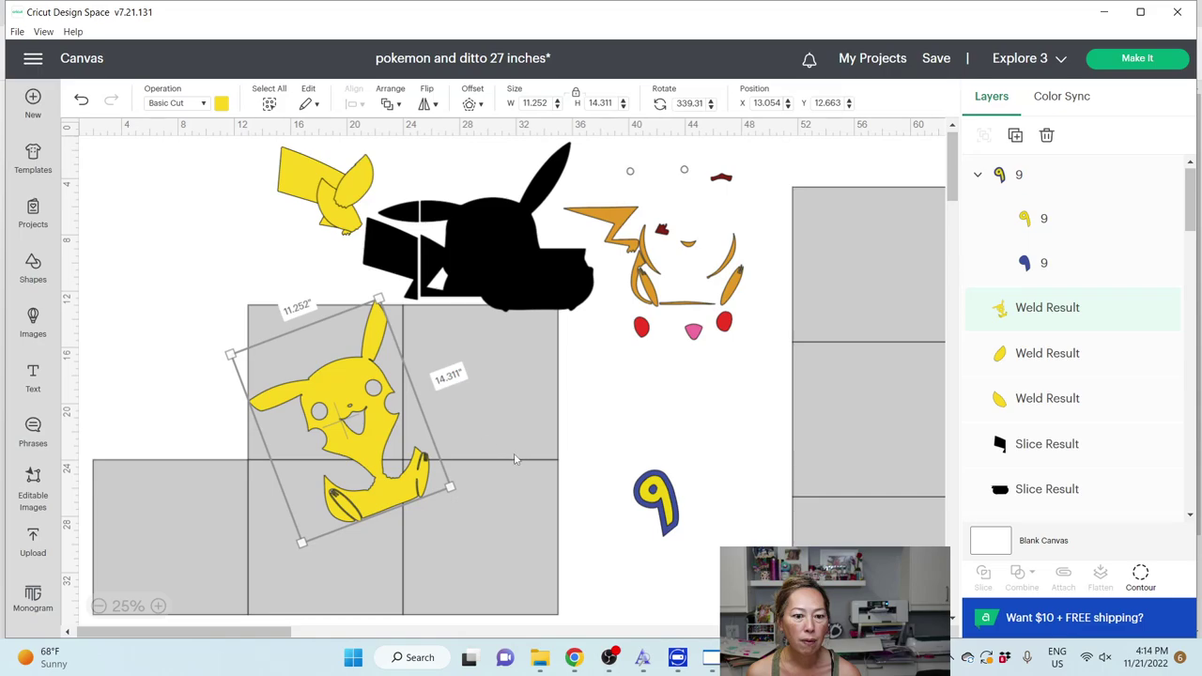
{"action": "left_click", "coordinate": [583, 503]}
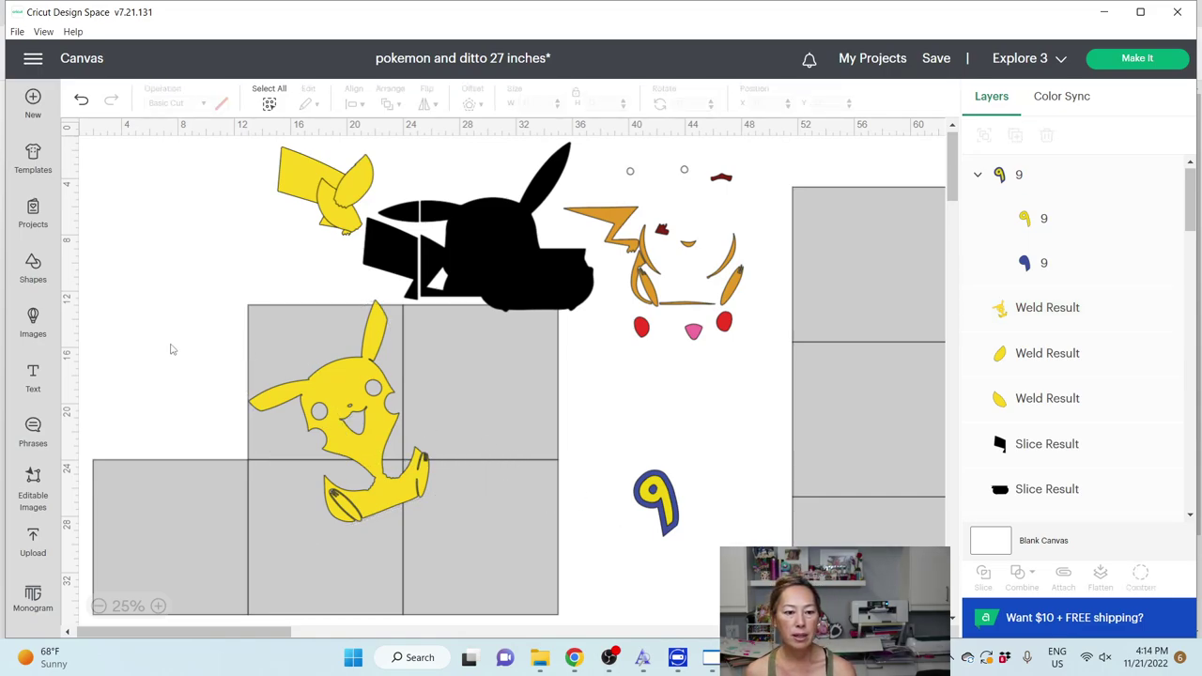
Step: Delete the extra grid square sticking out beside the lower row of the two-by-two block
{"action": "left_click_drag", "start_coordinate": [192, 342], "coordinate": [341, 409]}
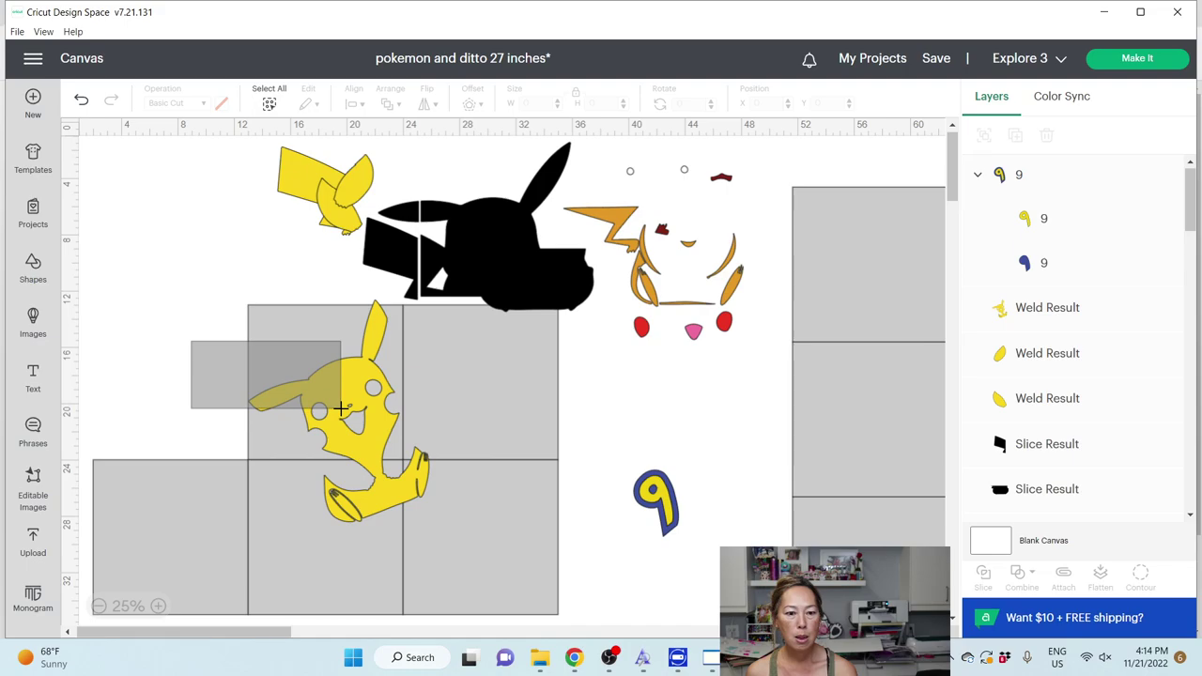
{"action": "left_click_drag", "start_coordinate": [341, 409], "coordinate": [251, 393]}
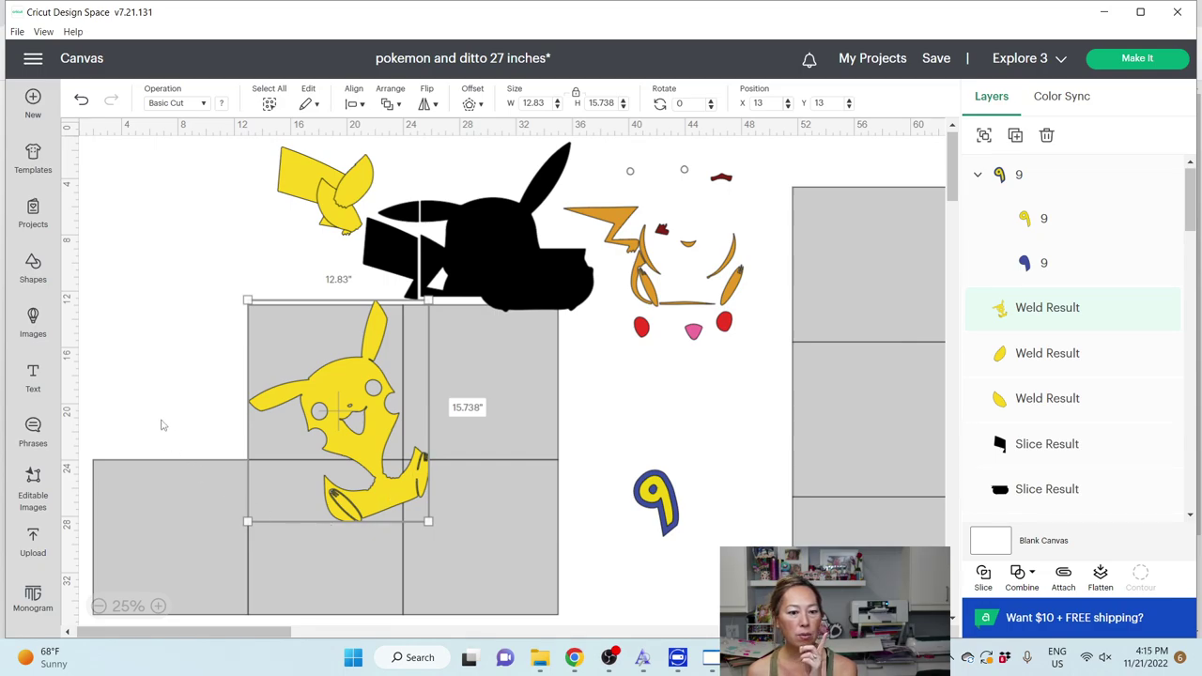
{"action": "left_click", "coordinate": [190, 520]}
{"action": "key", "text": "Delete"}
{"action": "left_click_drag", "start_coordinate": [193, 490], "coordinate": [153, 501]}
Step: Slice the Pikachu body with the grid square behind its head
{"action": "left_click_drag", "start_coordinate": [113, 362], "coordinate": [395, 437]}
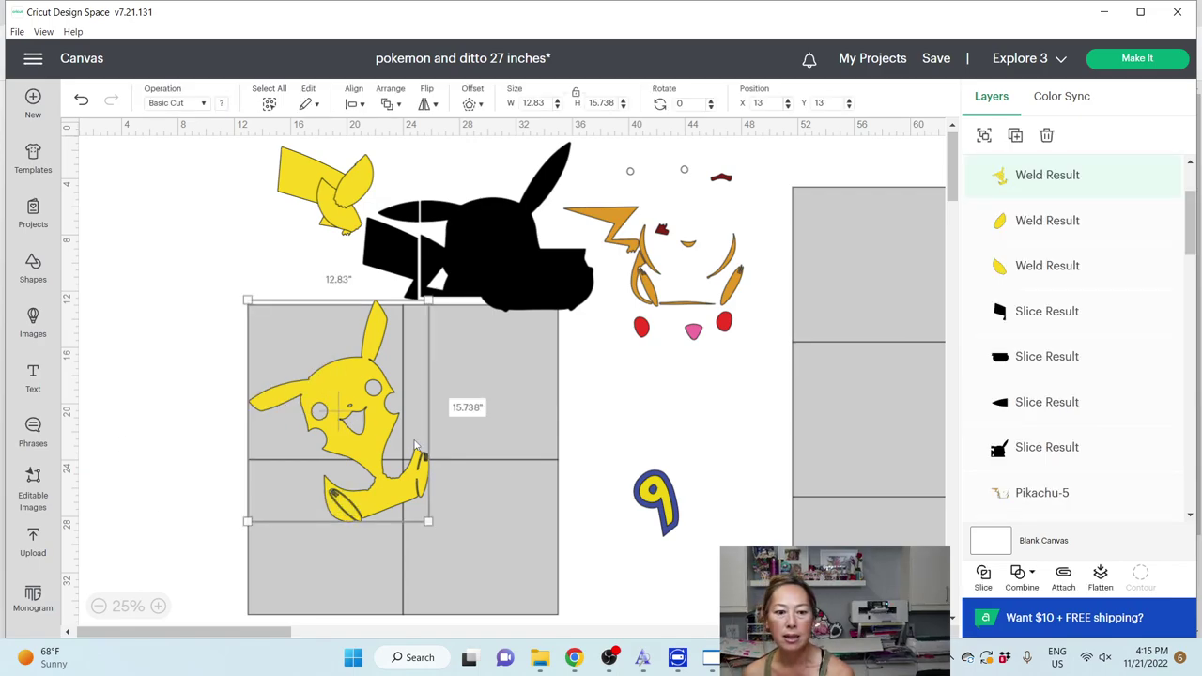
{"action": "left_click", "coordinate": [601, 404]}
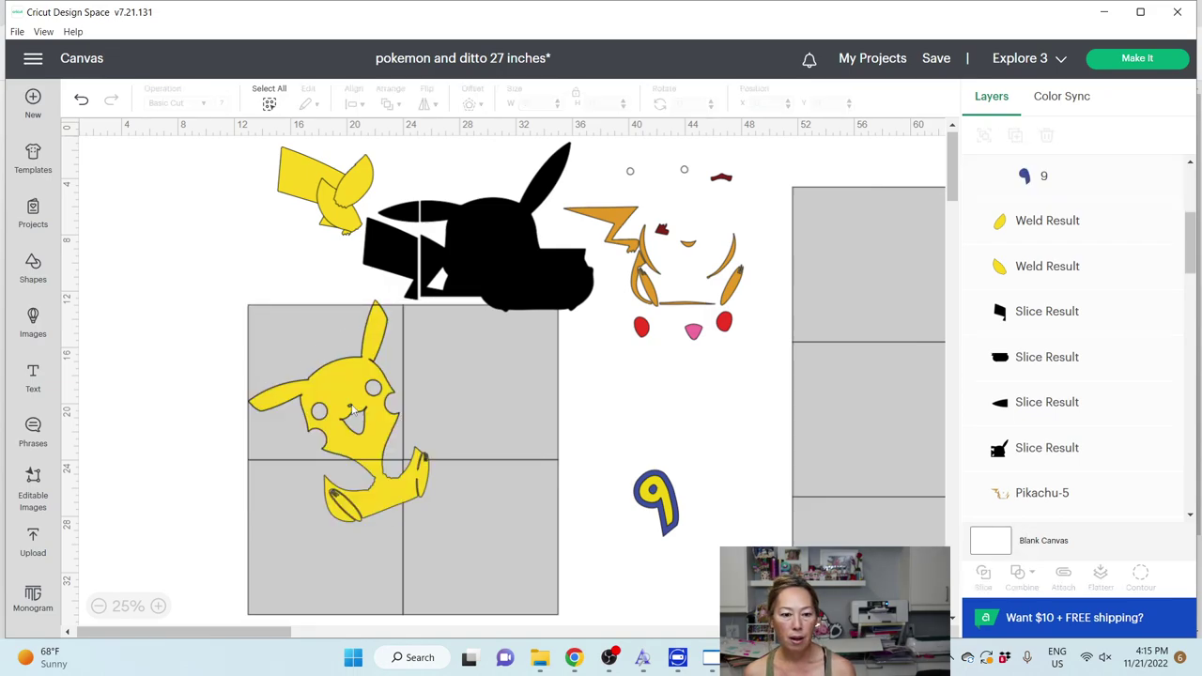
{"action": "left_click", "coordinate": [352, 411]}
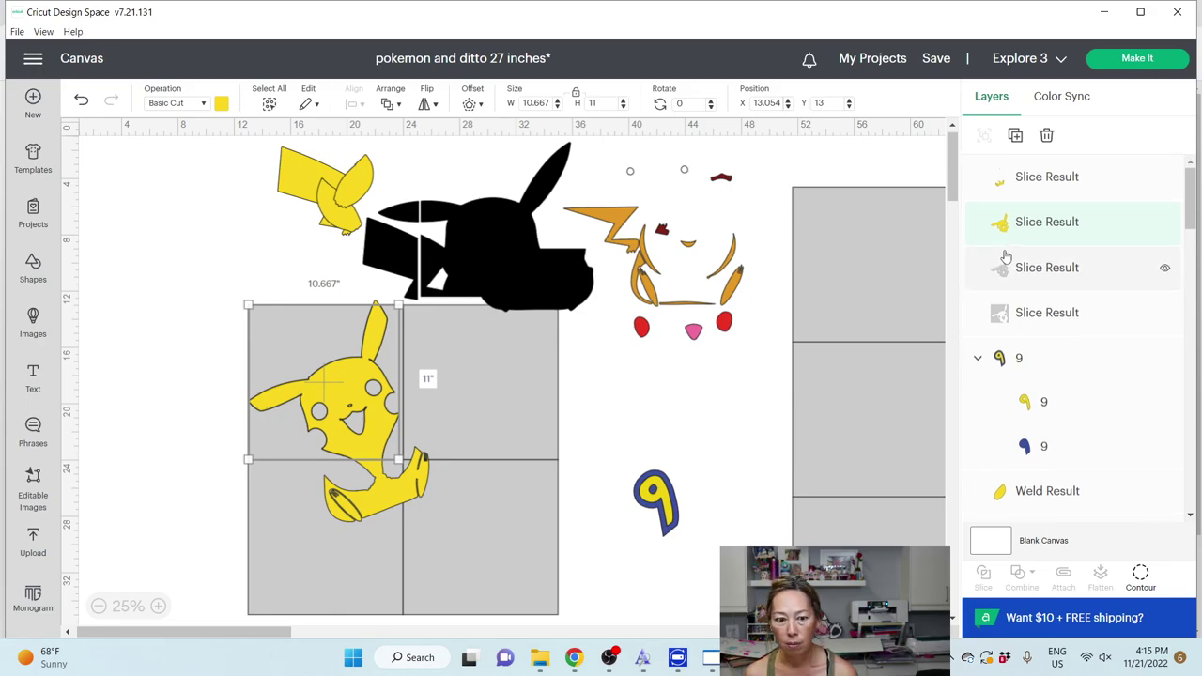
Step: Look through the layer list and check which slice result holds the Pikachu's feet and ear tip
{"action": "scroll", "coordinate": [1005, 256], "scroll_direction": "down", "scroll_amount": 10}
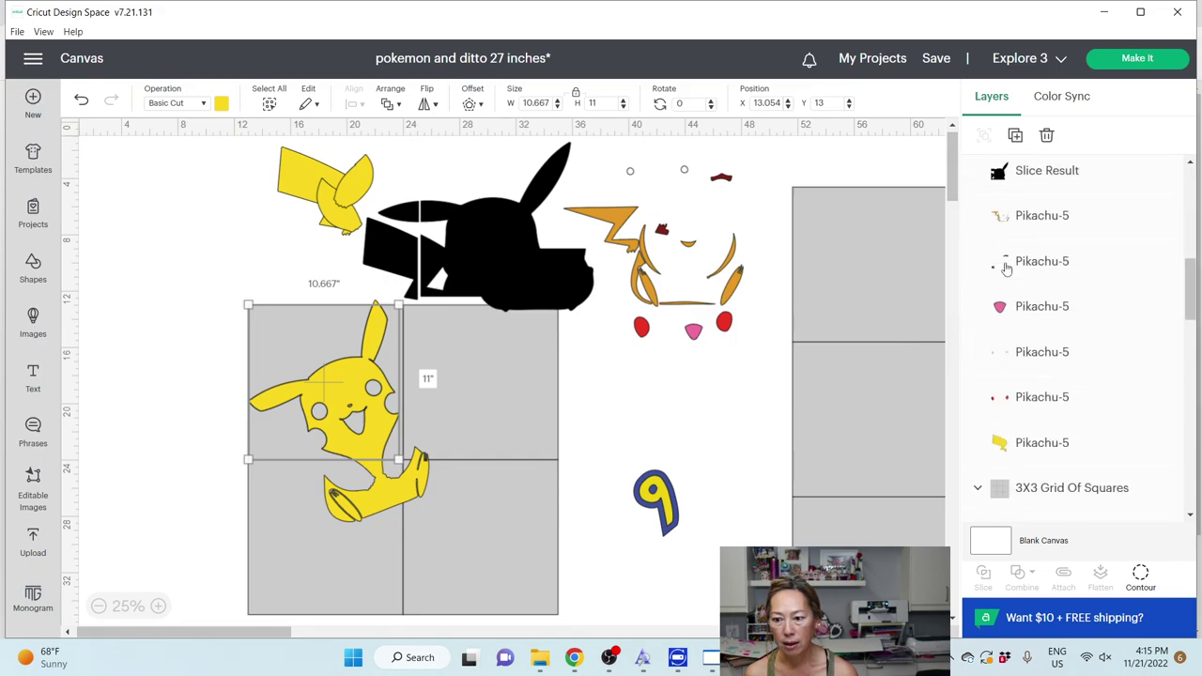
{"action": "scroll", "coordinate": [1003, 269], "scroll_direction": "up", "scroll_amount": 10}
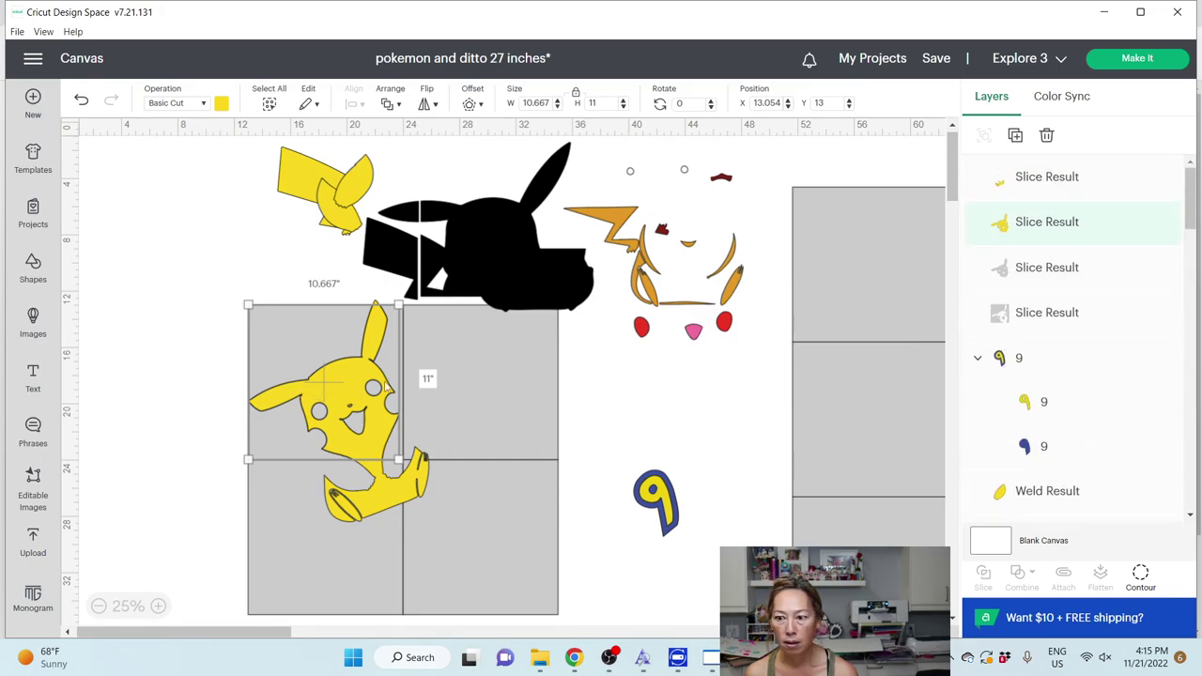
{"action": "left_click", "coordinate": [1034, 193]}
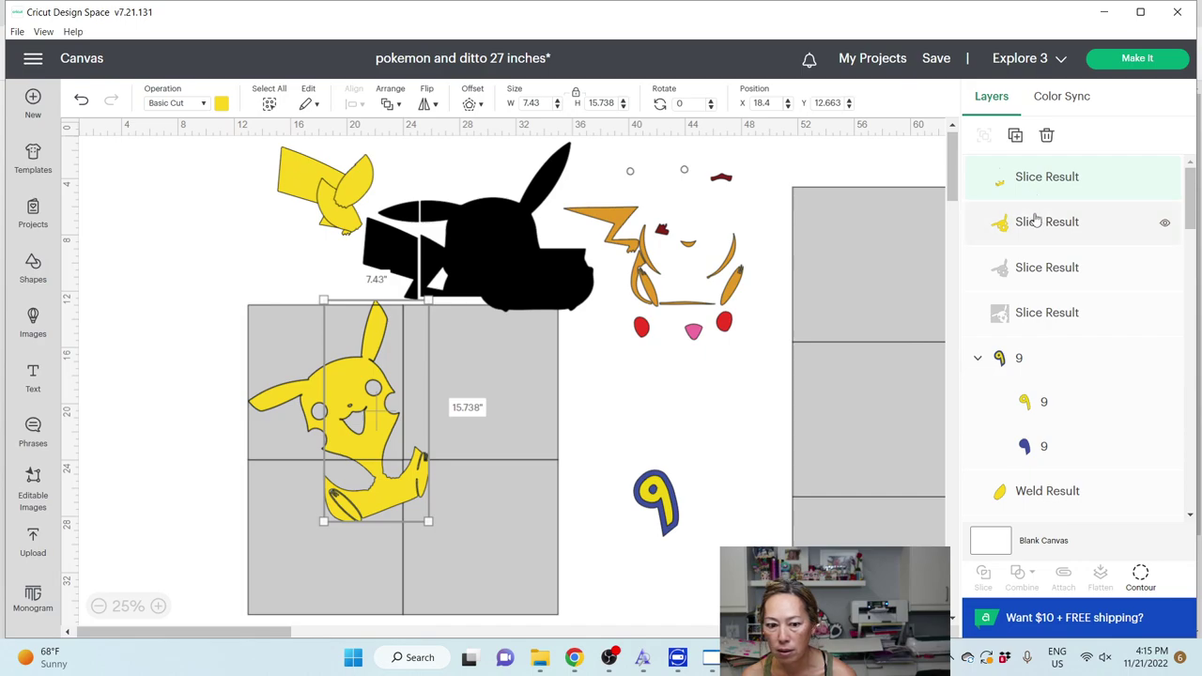
{"action": "left_click", "coordinate": [1007, 494]}
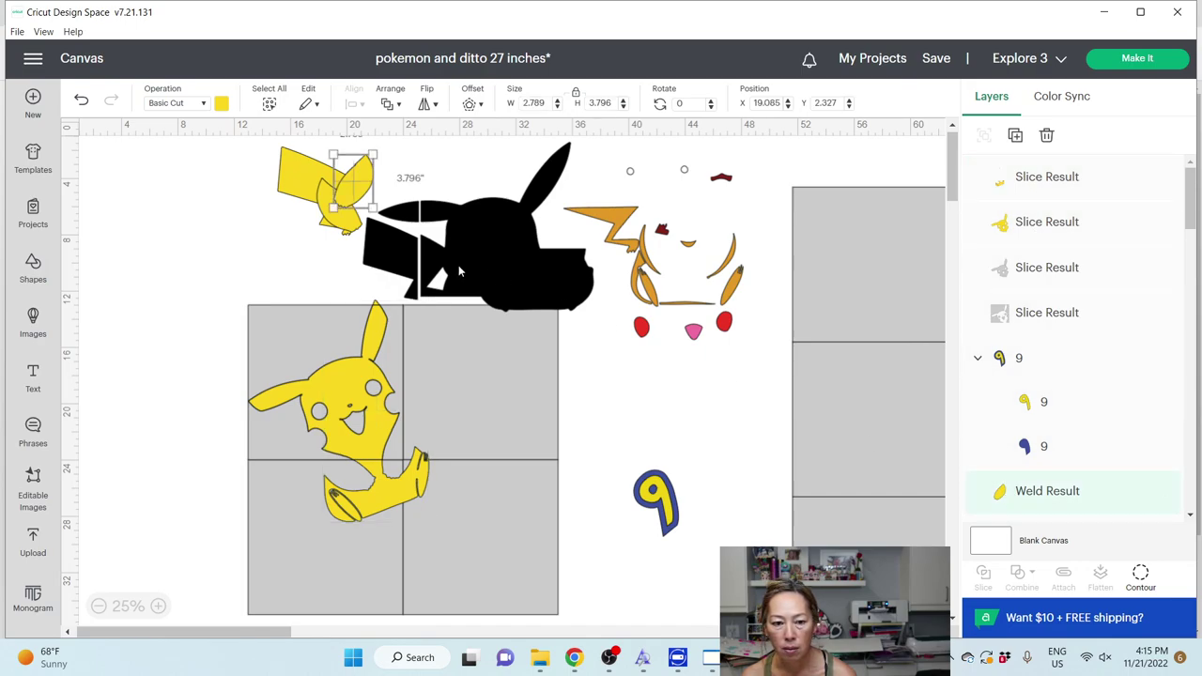
{"action": "left_click", "coordinate": [375, 305]}
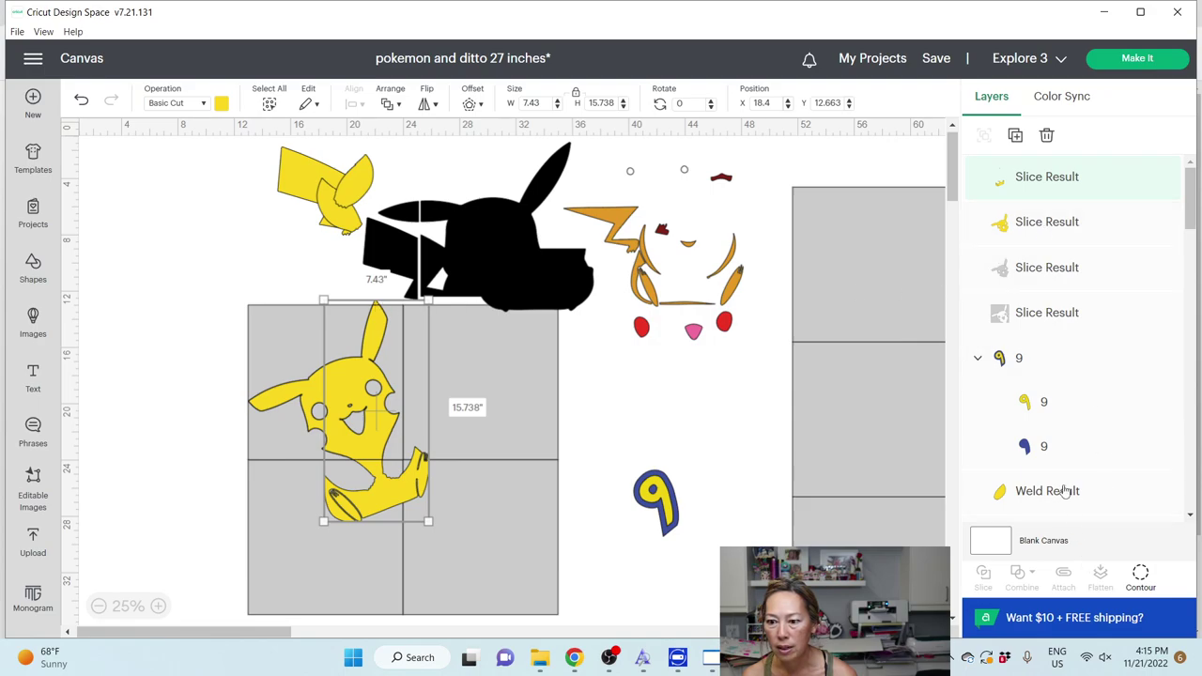
{"action": "scroll", "coordinate": [1043, 386], "scroll_direction": "down", "scroll_amount": 5}
{"action": "scroll", "coordinate": [1043, 385], "scroll_direction": "up", "scroll_amount": 4}
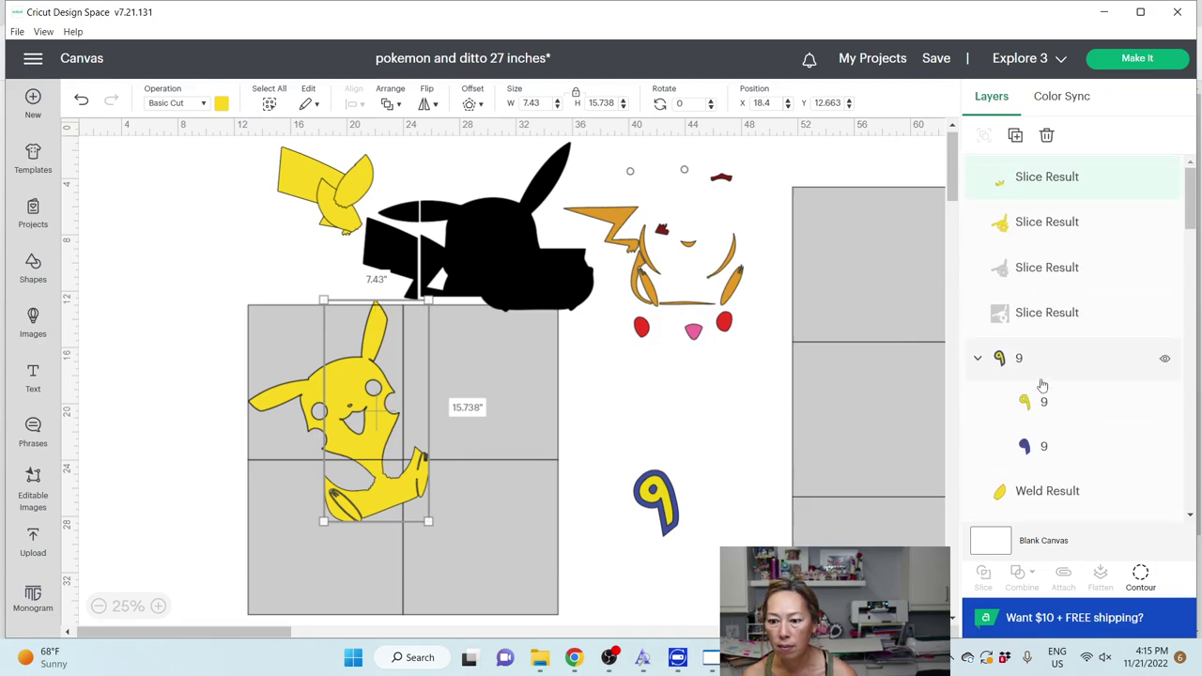
{"action": "scroll", "coordinate": [1043, 385], "scroll_direction": "down", "scroll_amount": 10}
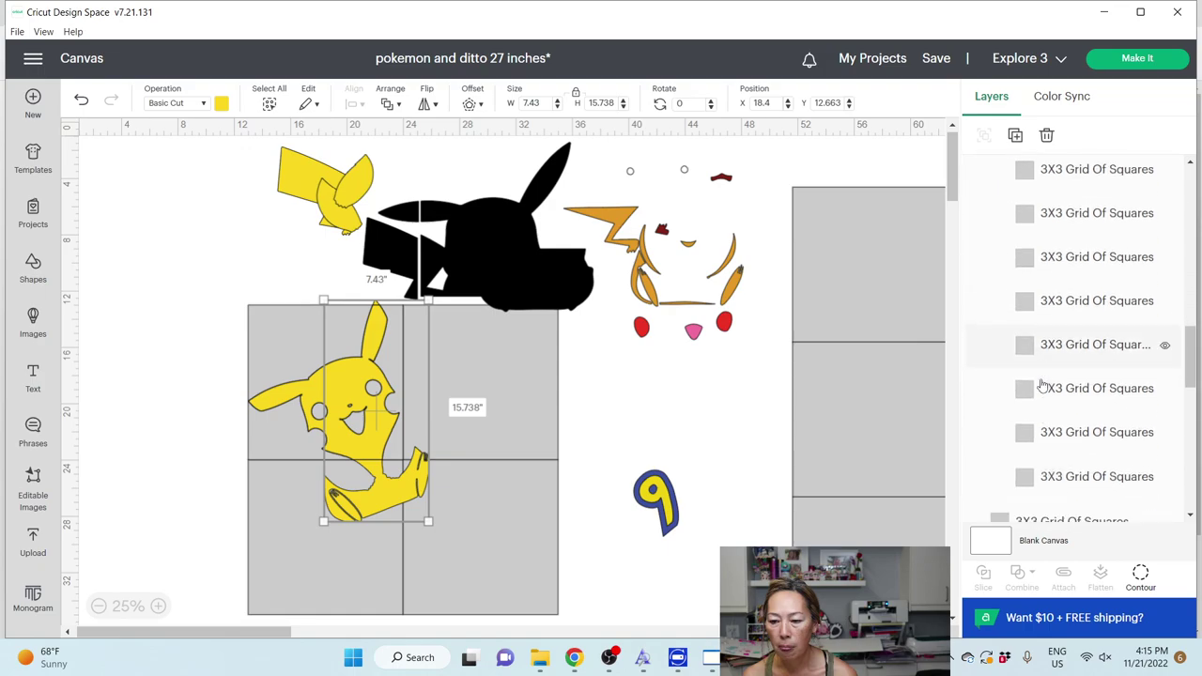
{"action": "scroll", "coordinate": [1042, 386], "scroll_direction": "down", "scroll_amount": 3}
{"action": "scroll", "coordinate": [1033, 381], "scroll_direction": "up", "scroll_amount": 10}
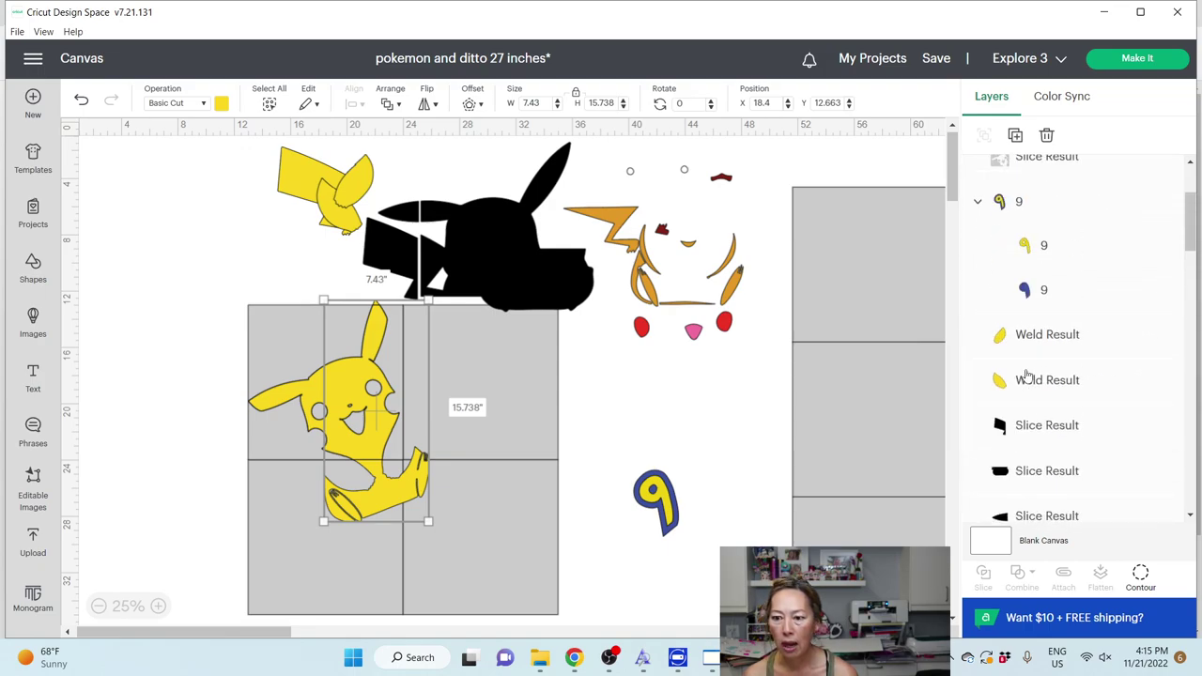
{"action": "scroll", "coordinate": [1027, 376], "scroll_direction": "up", "scroll_amount": 2}
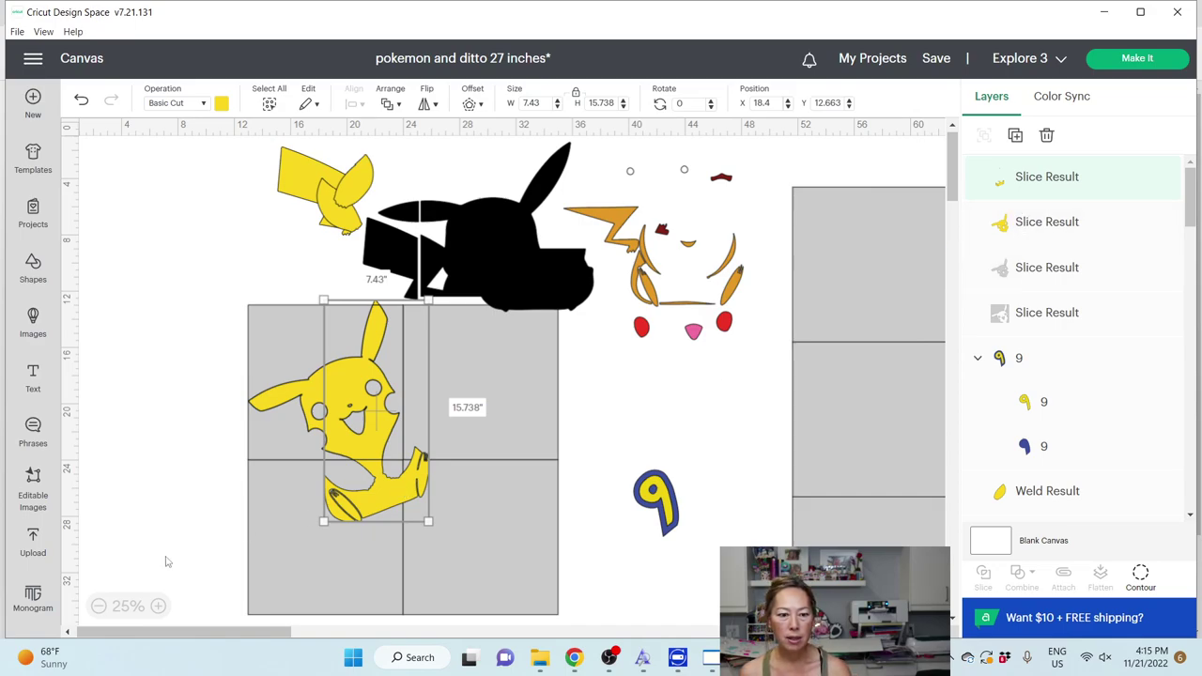
{"action": "left_click", "coordinate": [152, 438]}
{"action": "left_click_drag", "start_coordinate": [338, 511], "coordinate": [302, 531]}
{"action": "key", "text": "ctrl+z"}
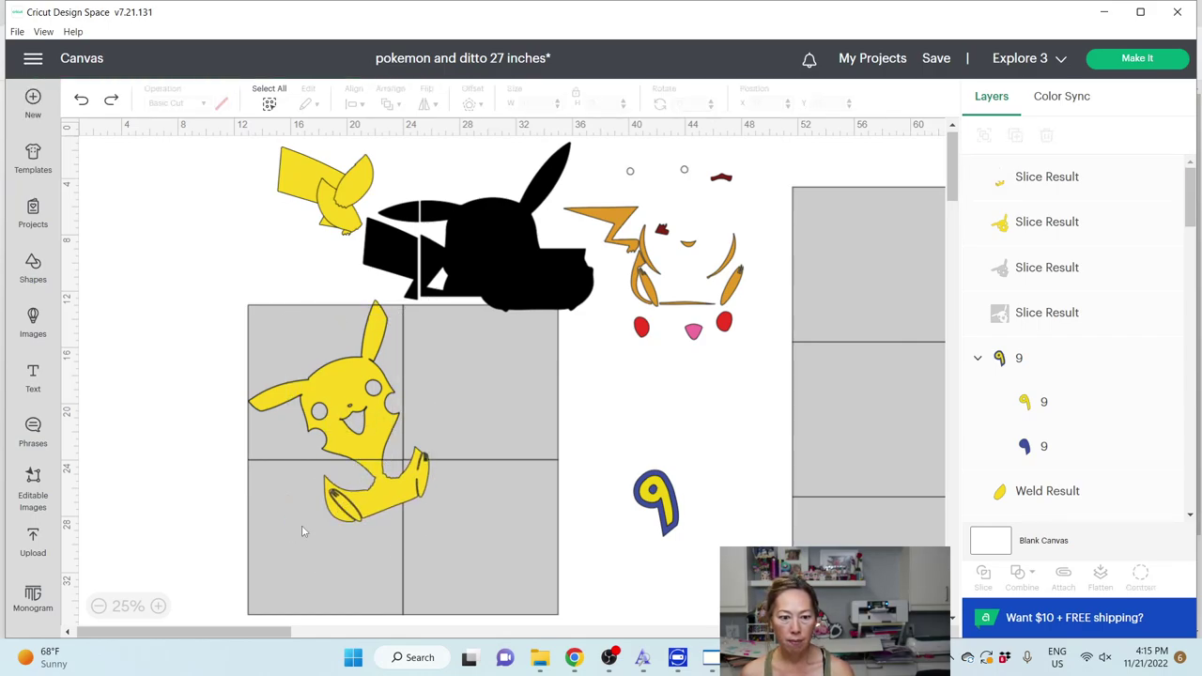
Step: Duplicate the yellow slice result with the feet and ear tip, and place the copy beside the grid at about X 2.631, Y 7.242
{"action": "left_click", "coordinate": [1057, 179]}
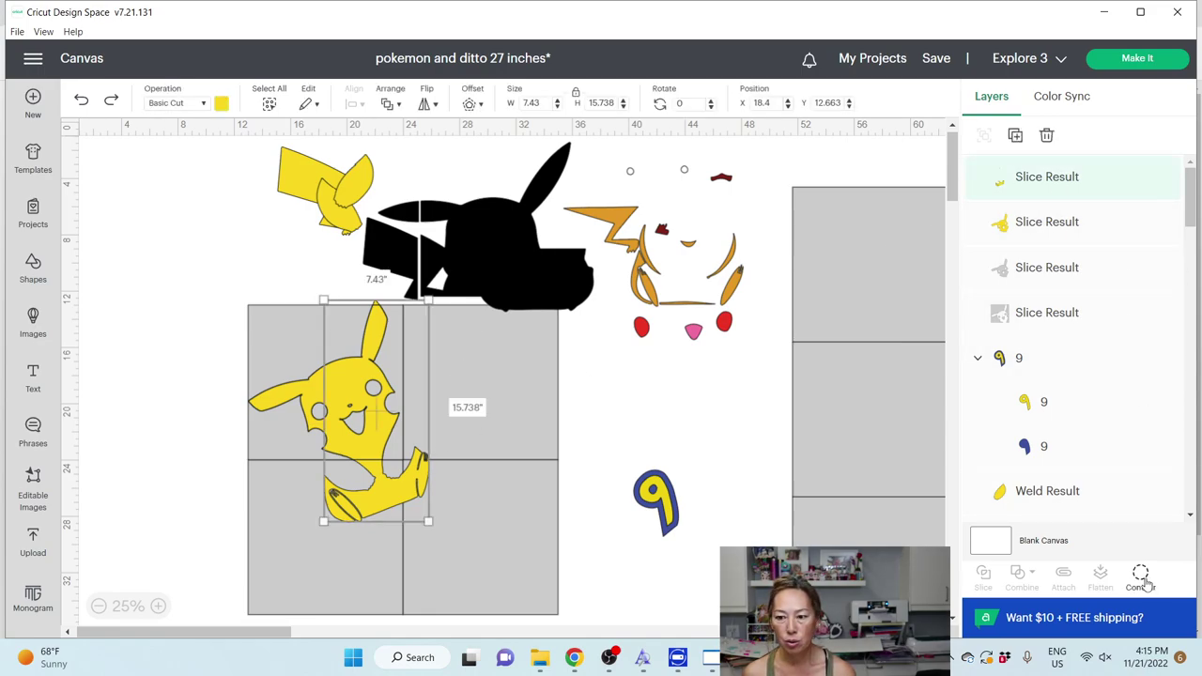
{"action": "left_click", "coordinate": [1017, 136]}
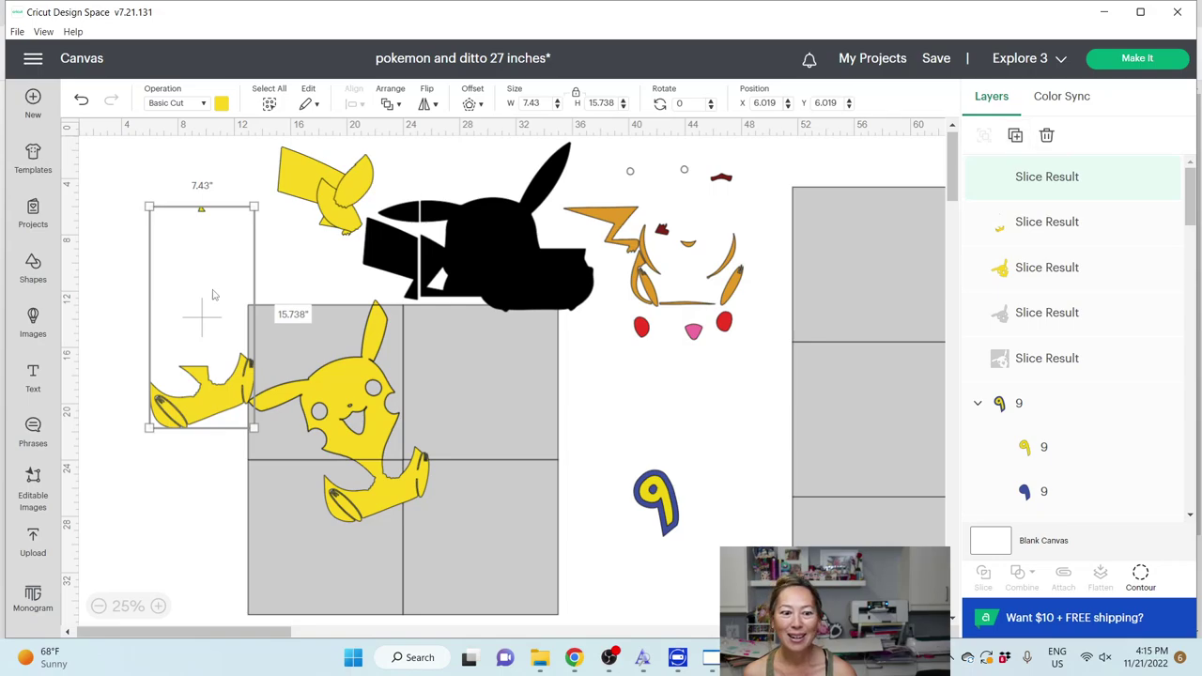
{"action": "left_click_drag", "start_coordinate": [238, 382], "coordinate": [191, 400]}
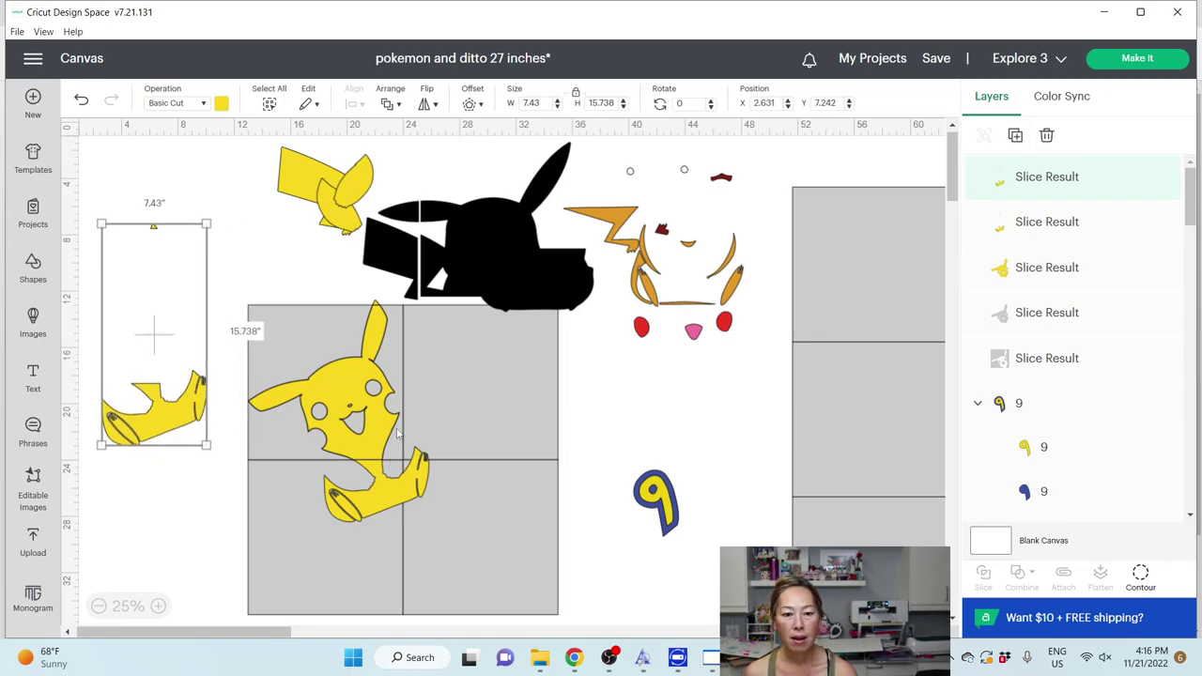
Step: Hide the feet contours in the original slice result on the grid, keeping only the small ear-tip triangle
{"action": "left_click", "coordinate": [1074, 223]}
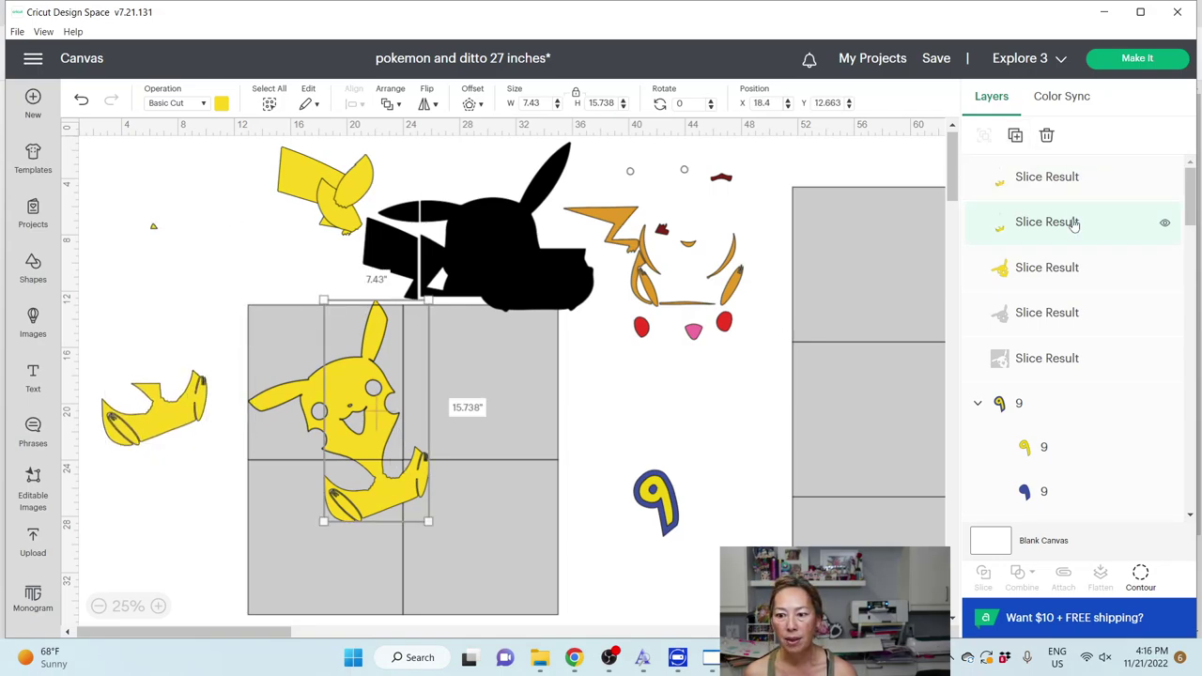
{"action": "left_click", "coordinate": [1140, 575]}
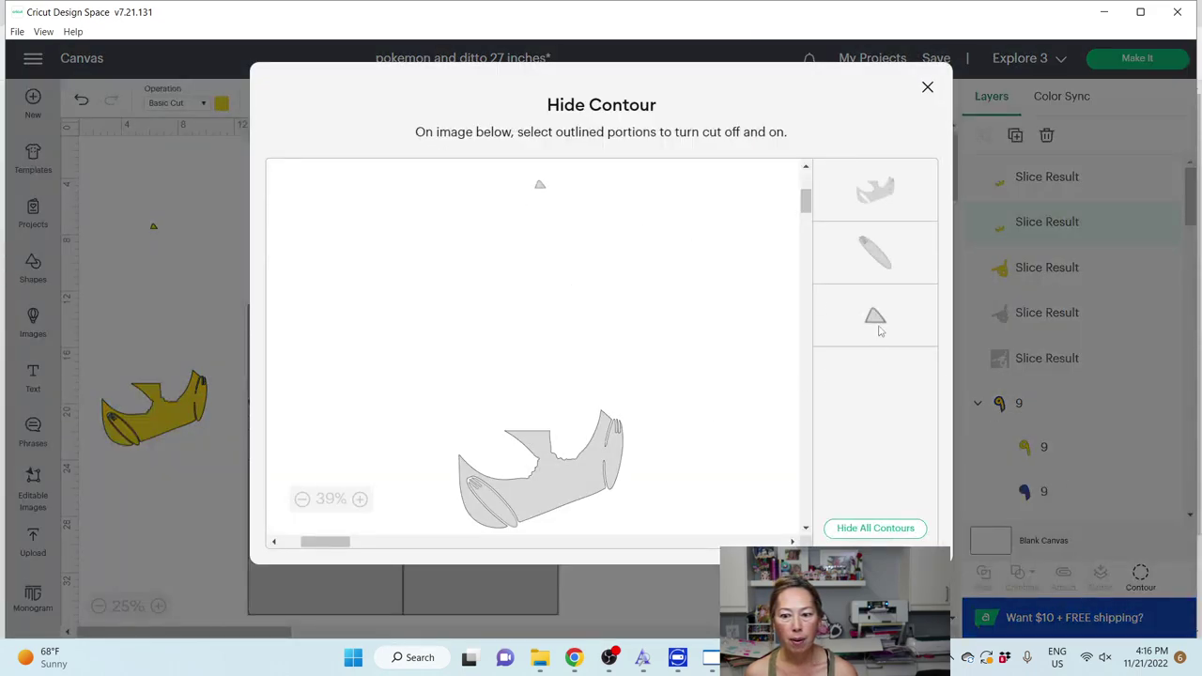
{"action": "left_click", "coordinate": [876, 263]}
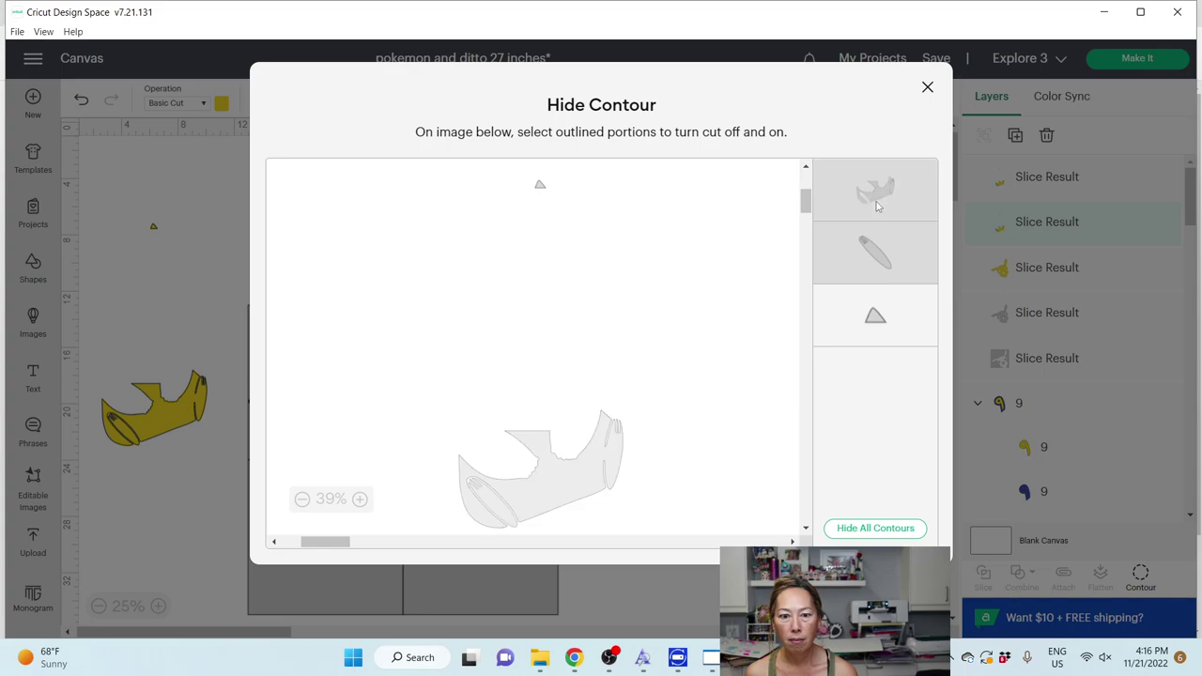
{"action": "left_click", "coordinate": [928, 86]}
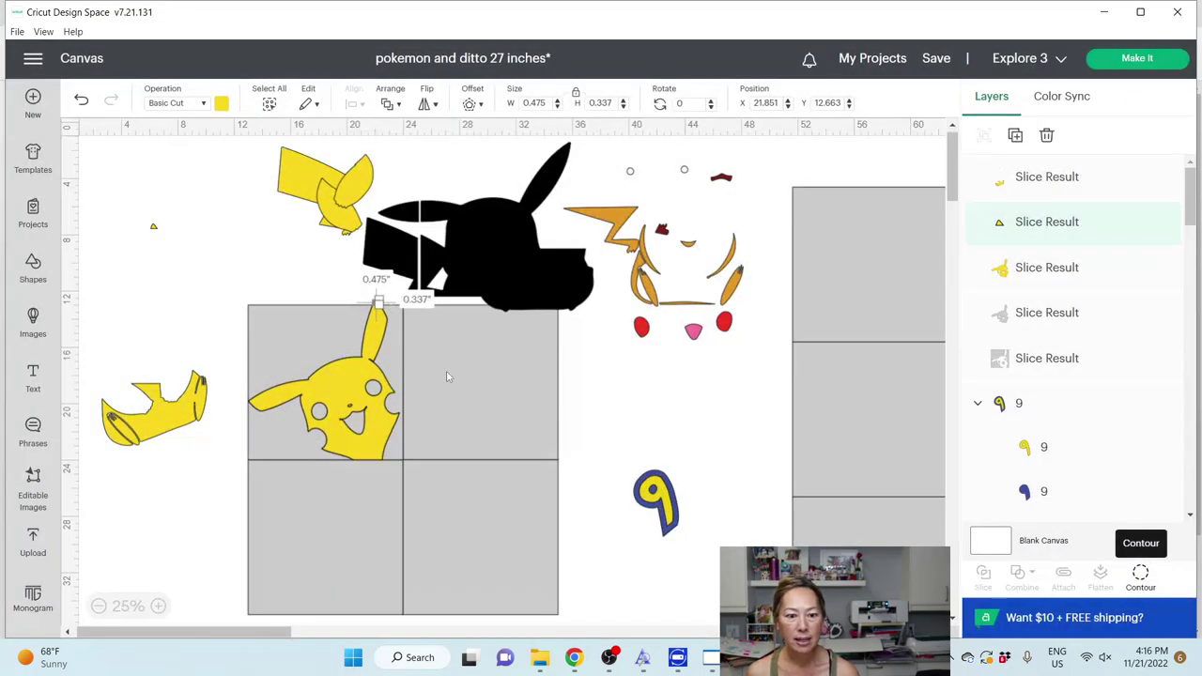
{"action": "left_click", "coordinate": [664, 400]}
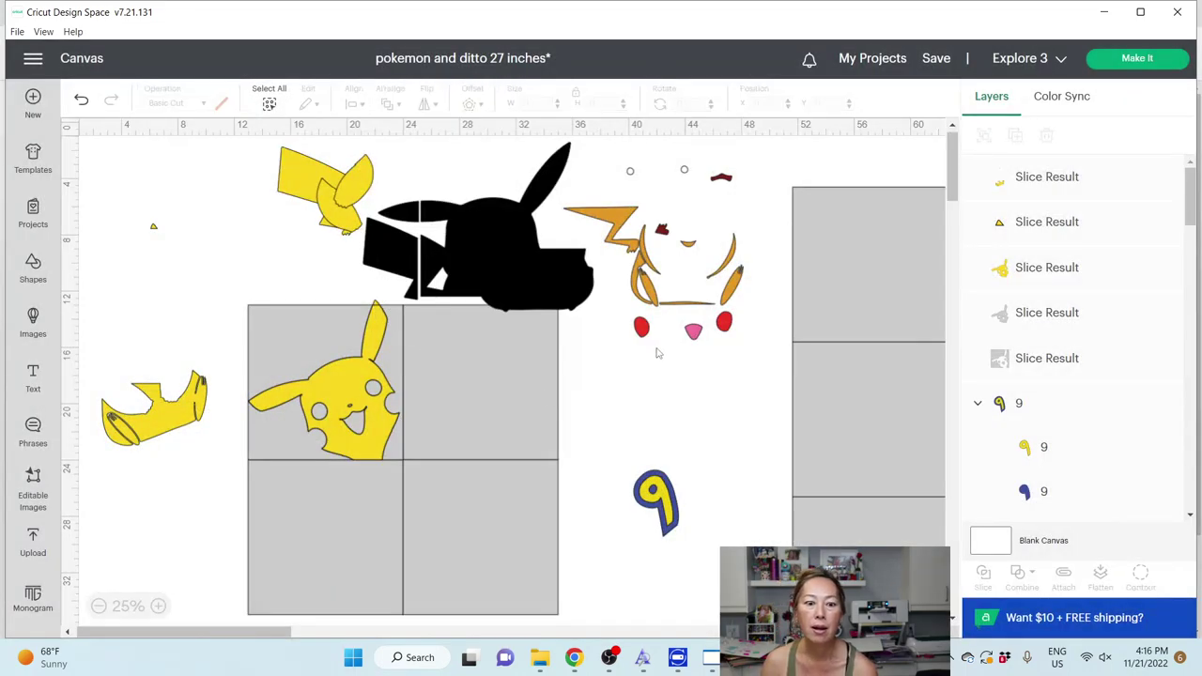
Step: Weld the ear-tip triangle to the Pikachu head slice
{"action": "left_click", "coordinate": [1109, 231]}
{"action": "left_click", "coordinate": [1046, 275], "text": "shift"}
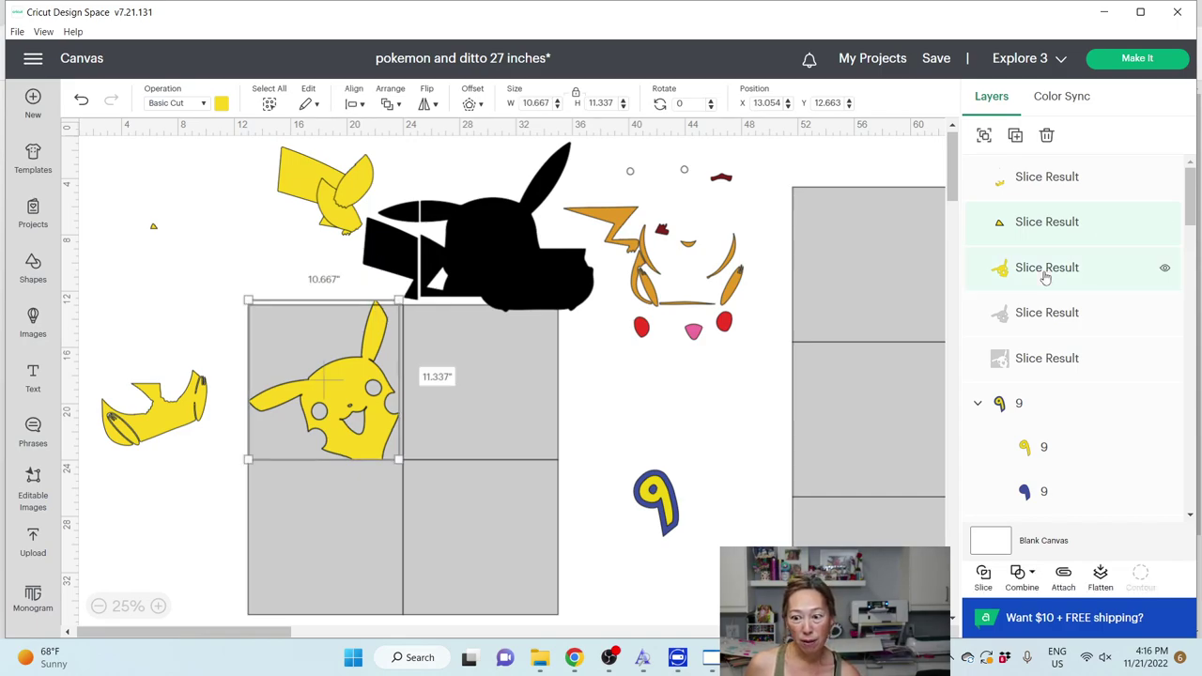
{"action": "left_click", "coordinate": [1020, 574]}
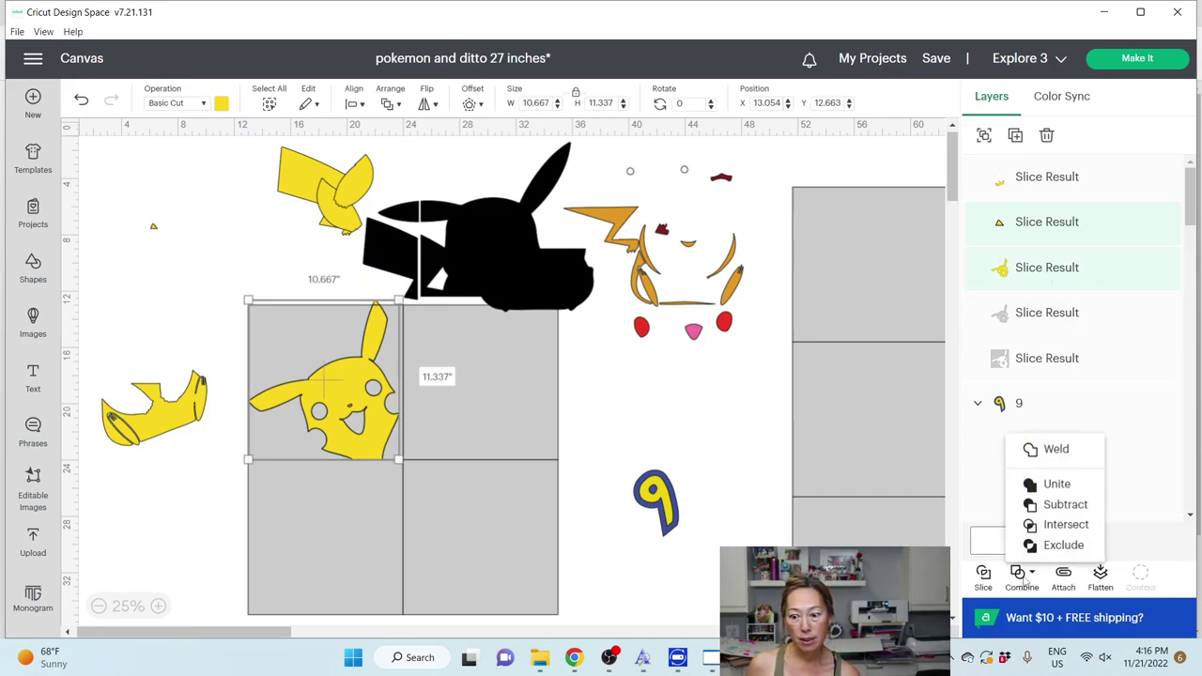
{"action": "left_click", "coordinate": [1055, 451]}
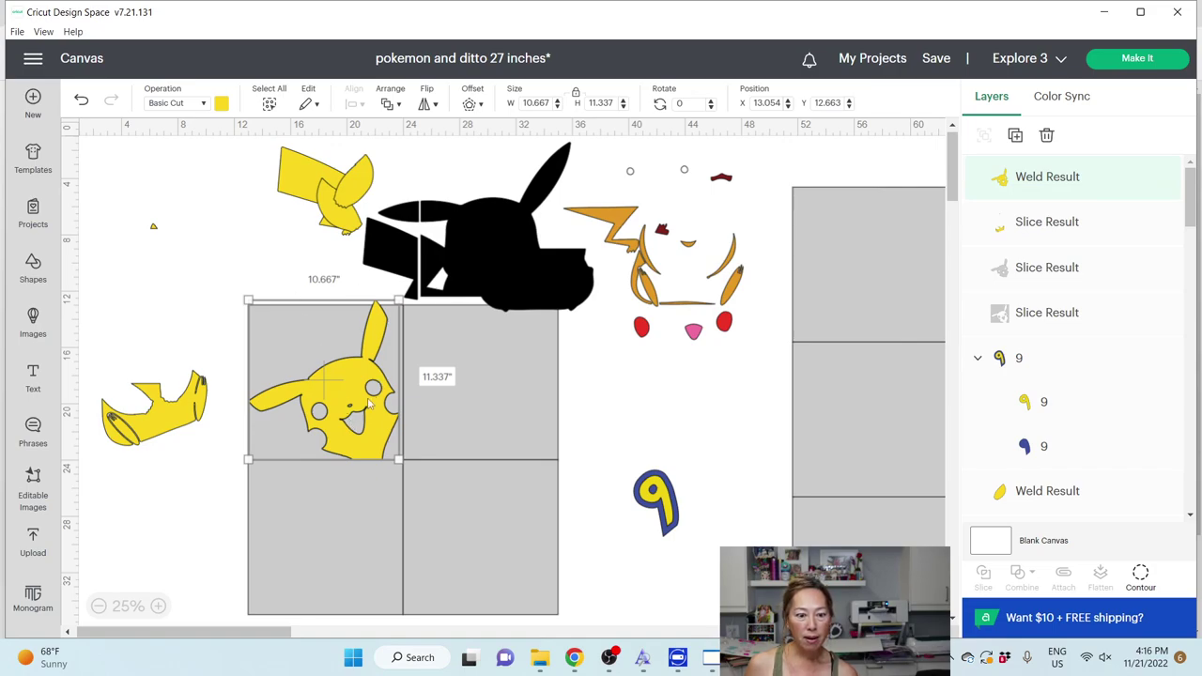
Step: Hide the ear-tip contour in the copied feet piece, and move the feet and the welded head off the grid squares
{"action": "left_click_drag", "start_coordinate": [333, 439], "coordinate": [503, 302]}
{"action": "mouse_move", "coordinate": [148, 415]}
{"action": "left_mouse_down"}
{"action": "mouse_move", "coordinate": [148, 441]}
{"action": "mouse_move", "coordinate": [143, 426]}
{"action": "left_mouse_up"}
{"action": "left_click", "coordinate": [1141, 575]}
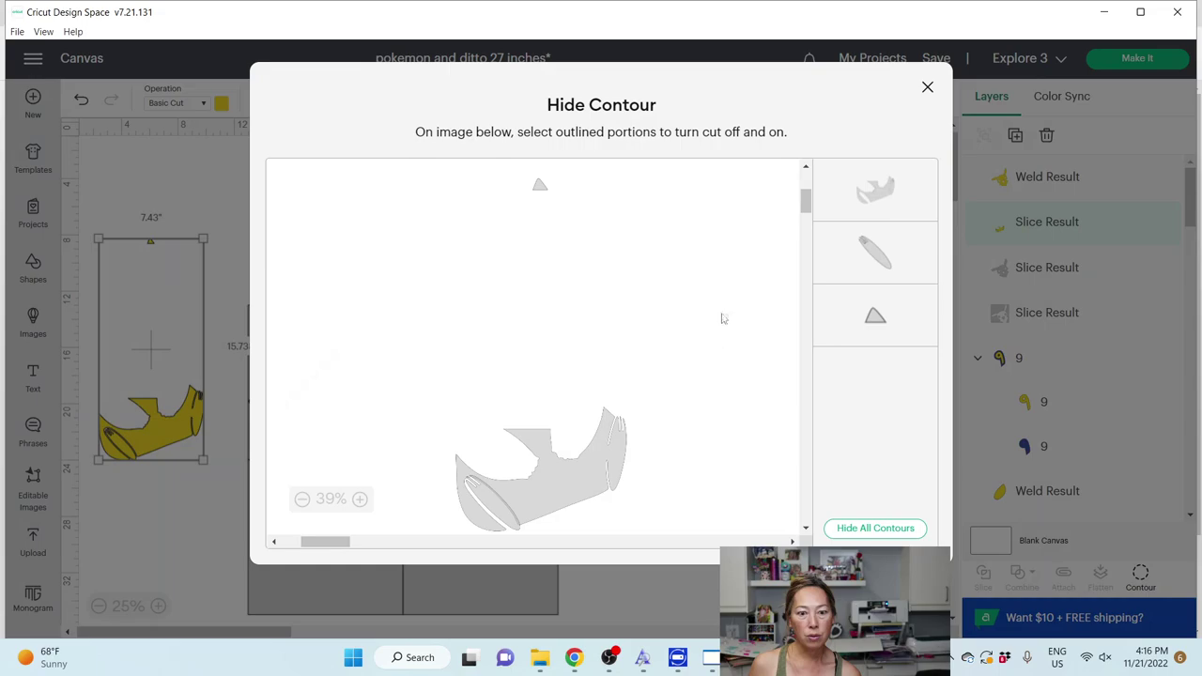
{"action": "left_click", "coordinate": [540, 185]}
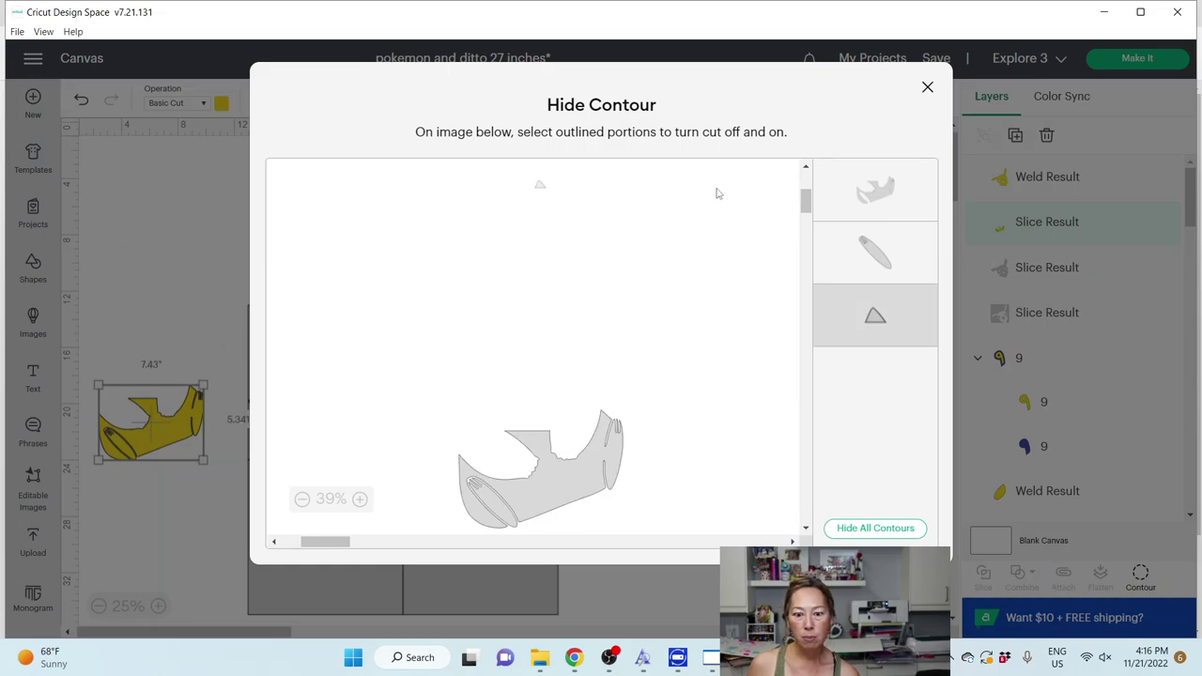
{"action": "left_click", "coordinate": [927, 87]}
{"action": "left_click_drag", "start_coordinate": [175, 422], "coordinate": [289, 295]}
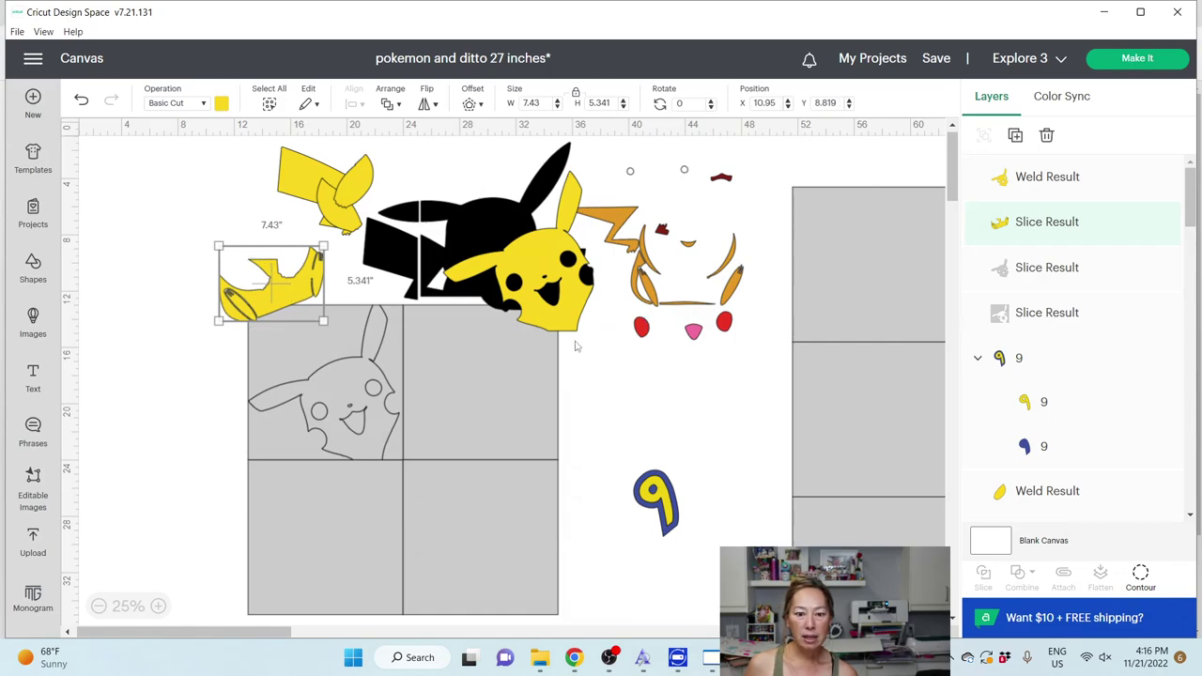
{"action": "left_click_drag", "start_coordinate": [575, 333], "coordinate": [383, 426]}
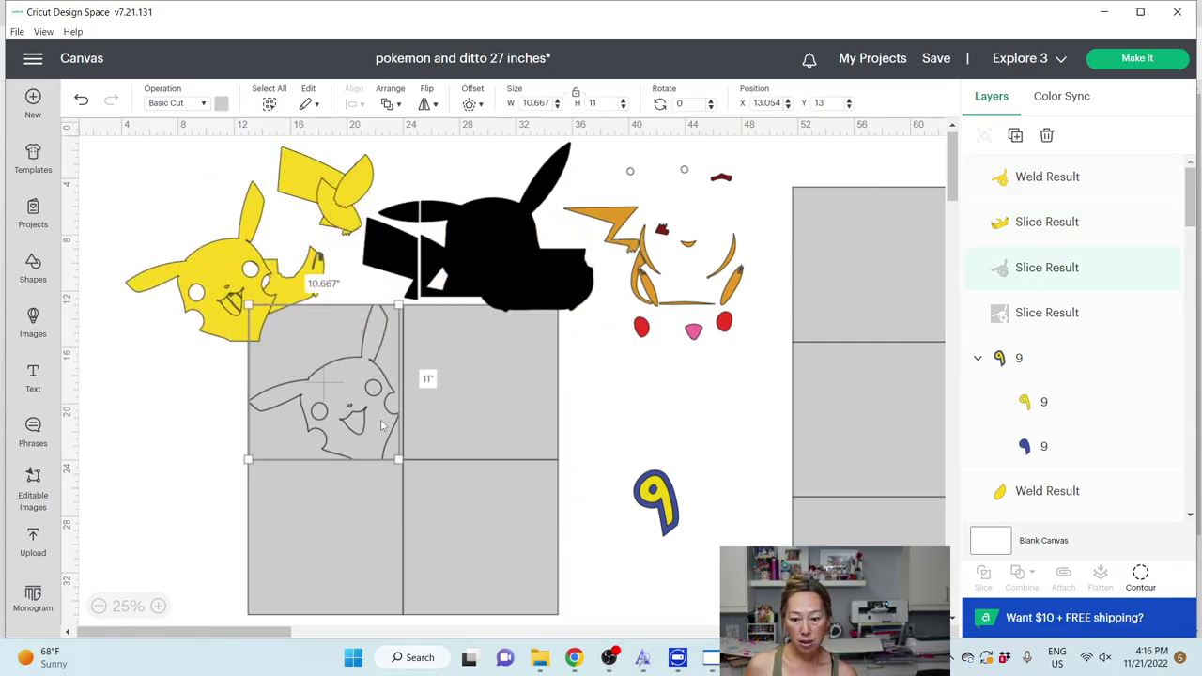
Step: Delete the leftover gray slice results and the remaining squares of the two-by-two grid block
{"action": "key", "text": "Delete"}
{"action": "left_click", "coordinate": [381, 426]}
{"action": "key", "text": "Delete"}
{"action": "left_click", "coordinate": [451, 423]}
{"action": "key", "text": "Delete"}
{"action": "left_click", "coordinate": [458, 508]}
{"action": "key", "text": "Delete"}
{"action": "left_click", "coordinate": [335, 519]}
{"action": "key", "text": "Delete"}
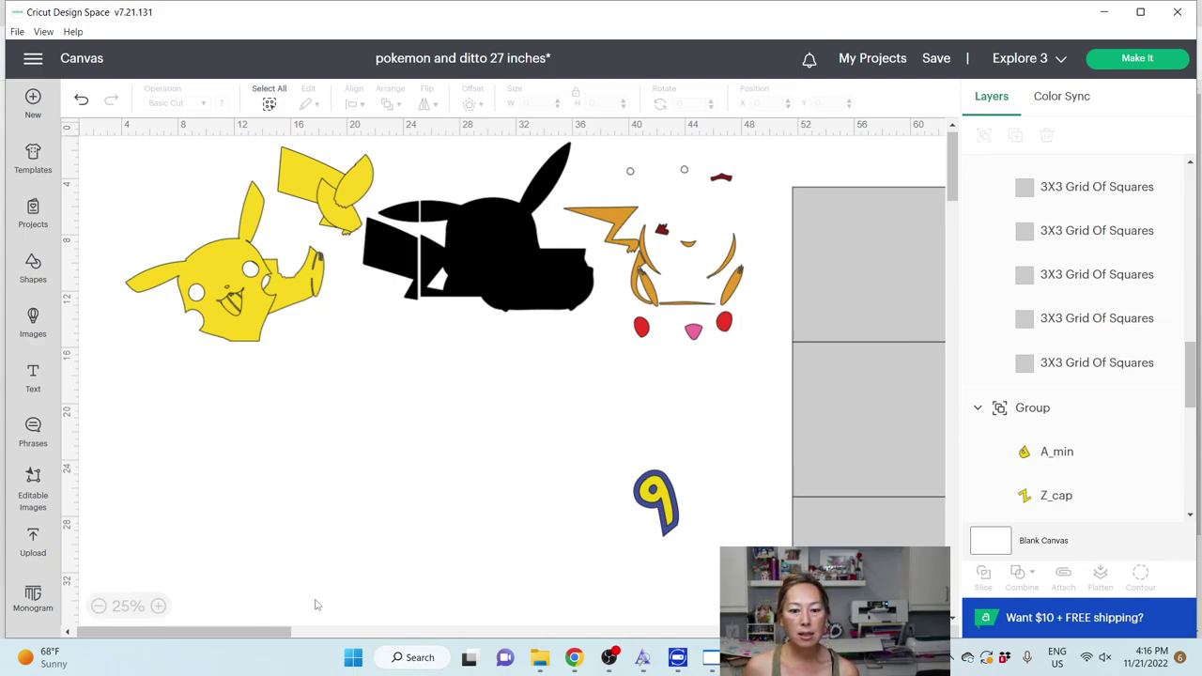
Step: Move the orange Pikachu details layer to the empty area below the head, at about X 15.067, Y 16.02
{"action": "mouse_move", "coordinate": [239, 633]}
{"action": "left_mouse_down"}
{"action": "mouse_move", "coordinate": [291, 635]}
{"action": "mouse_move", "coordinate": [235, 635]}
{"action": "left_mouse_up"}
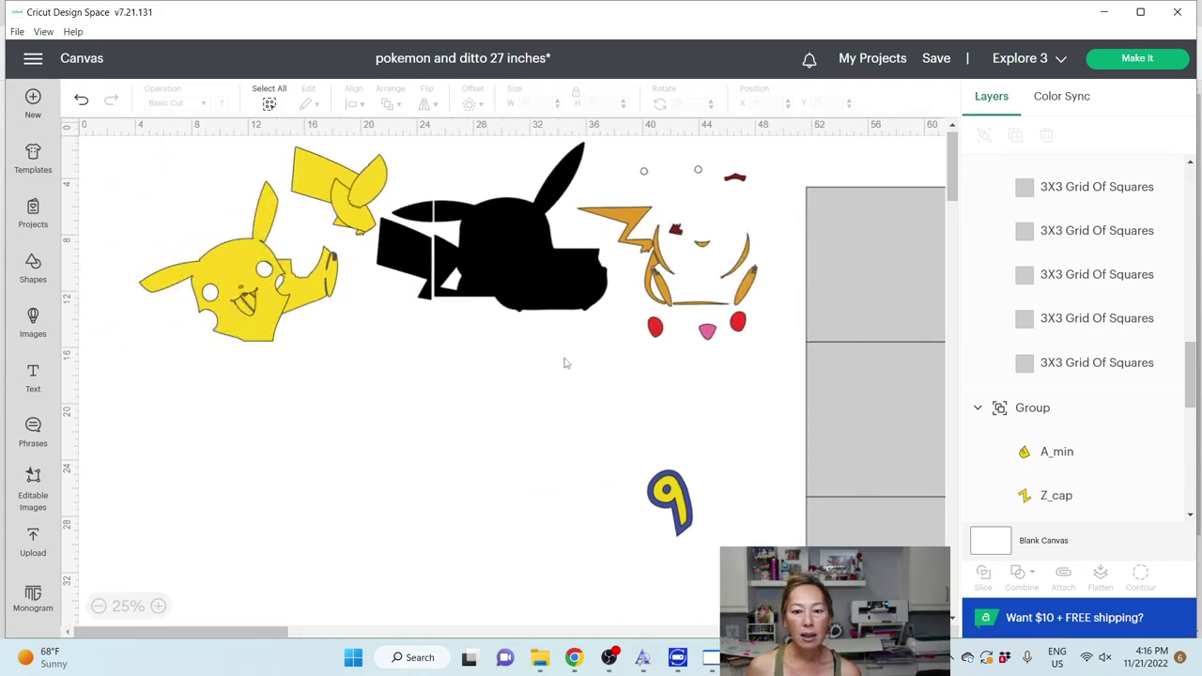
{"action": "left_click_drag", "start_coordinate": [650, 280], "coordinate": [320, 485]}
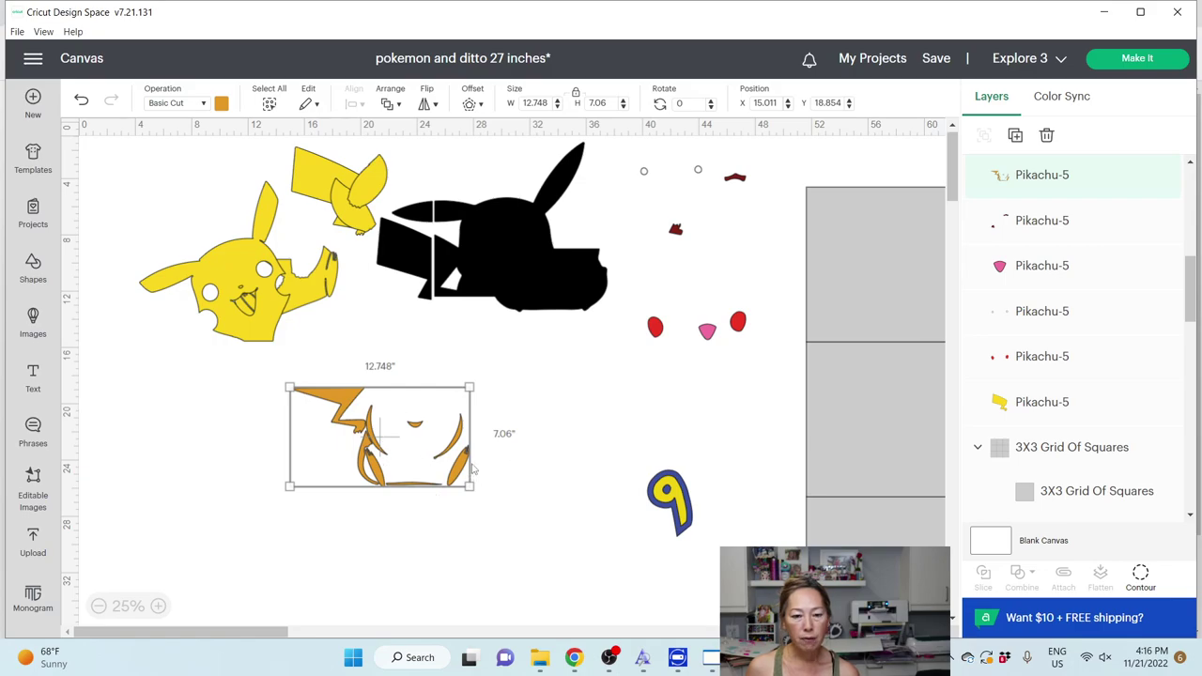
{"action": "left_click_drag", "start_coordinate": [467, 474], "coordinate": [467, 435]}
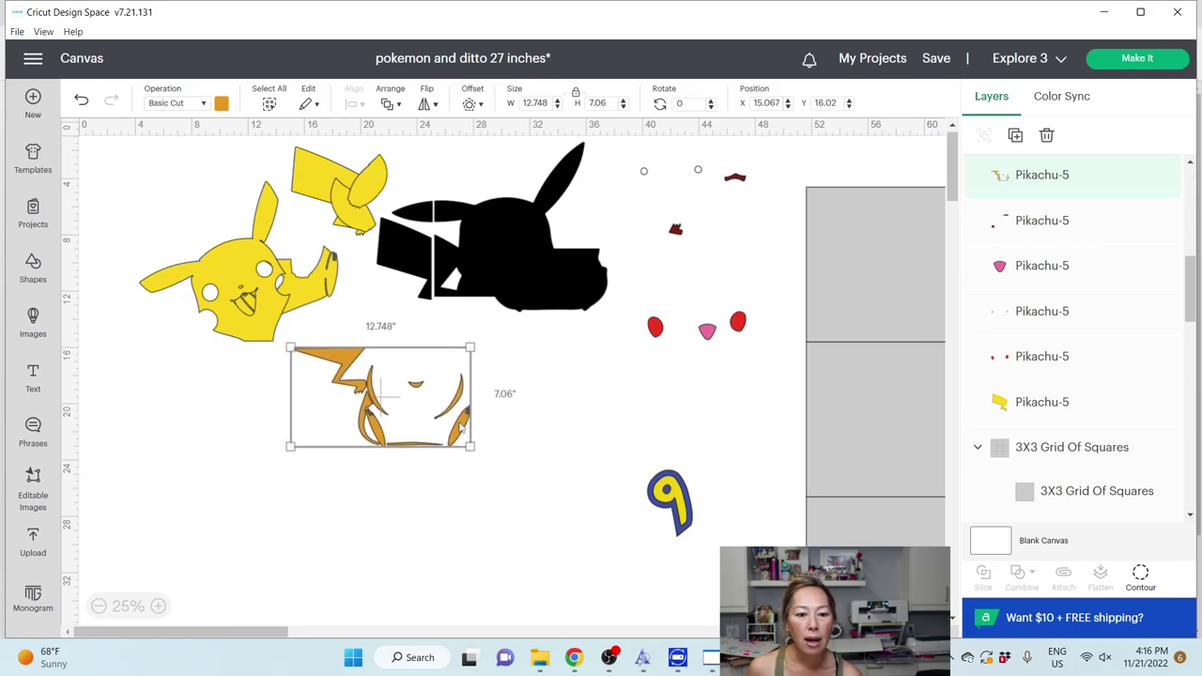
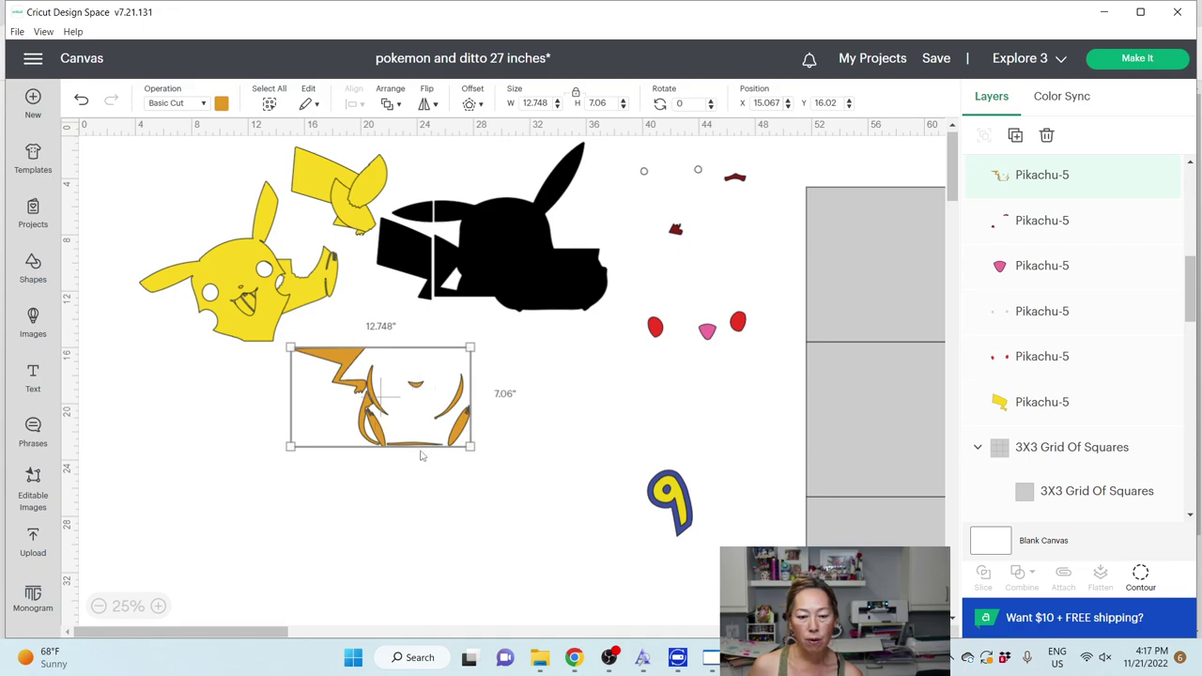
Step: Make four duplicates of the orange Pikachu details layer
{"action": "left_click", "coordinate": [1015, 136]}
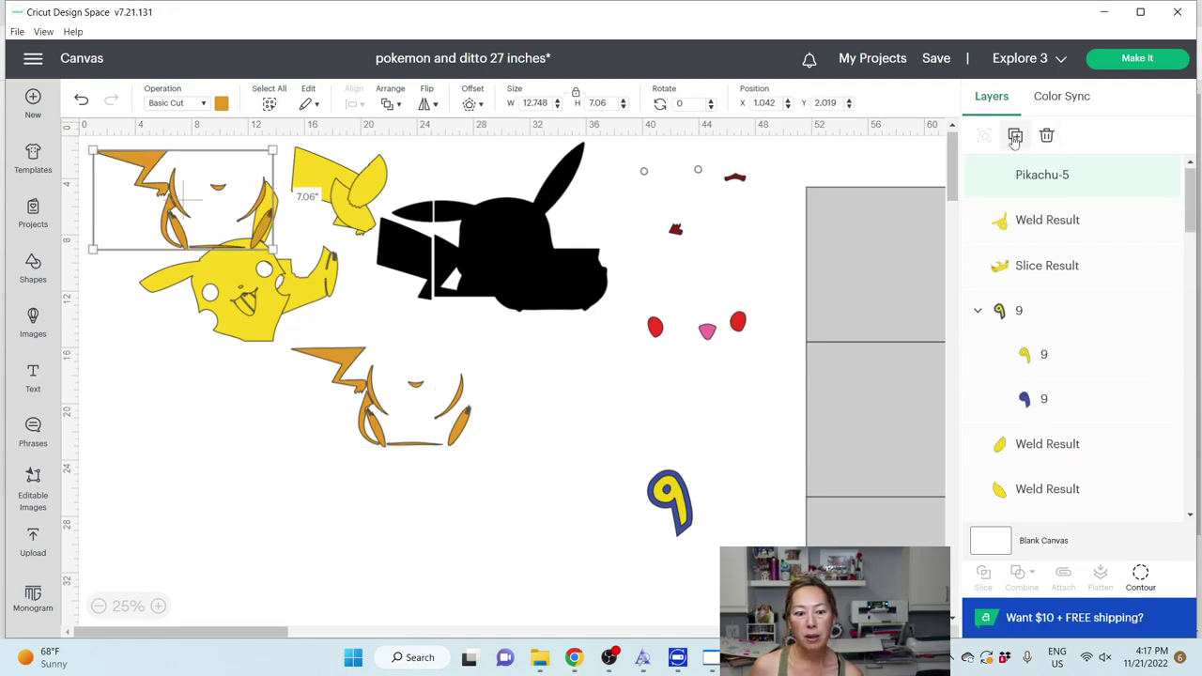
{"action": "left_click", "coordinate": [1014, 136]}
{"action": "left_click", "coordinate": [1014, 136]}
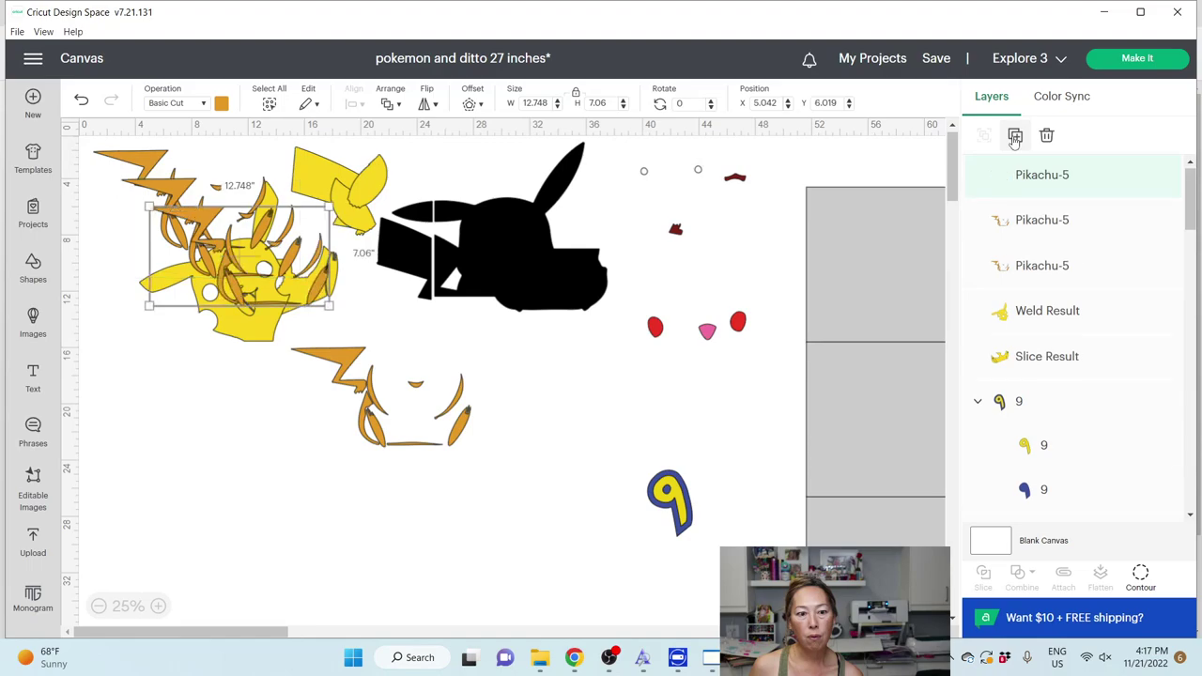
{"action": "left_click", "coordinate": [1014, 136]}
Step: Hide the right-hand arc, right foot, small crescent and thin base line in one orange copy, and move it to about X 6.819, Y 19.561
{"action": "left_click", "coordinate": [1140, 575]}
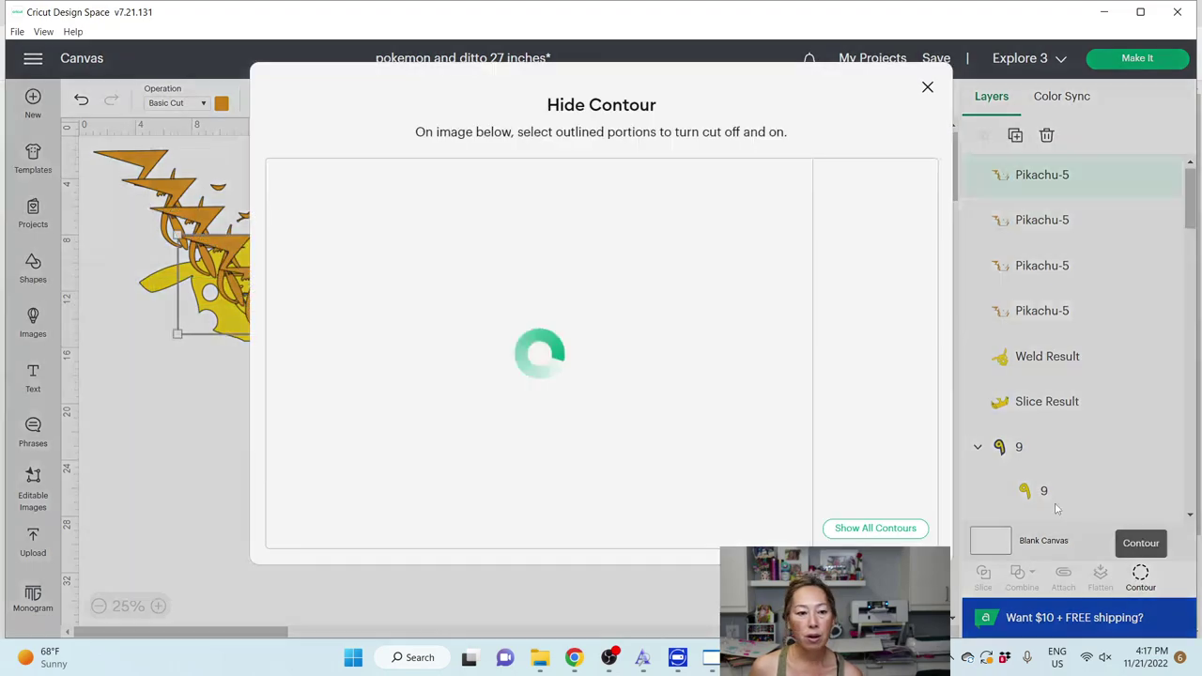
{"action": "left_click", "coordinate": [761, 443]}
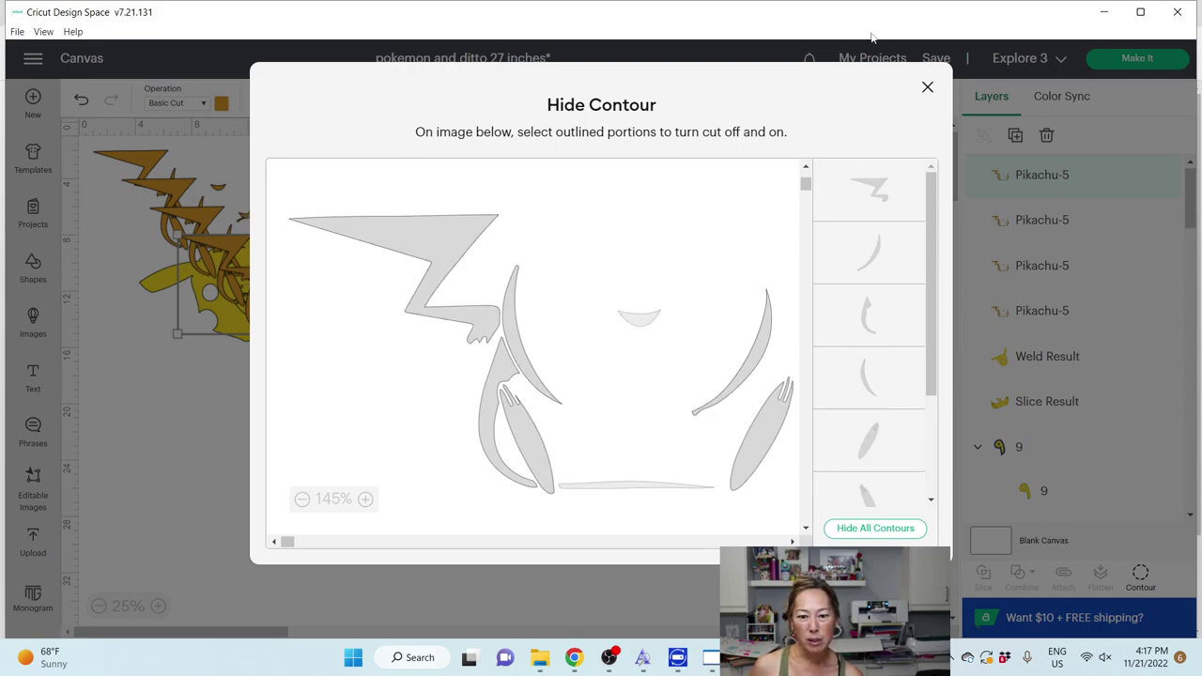
{"action": "left_click", "coordinate": [764, 351]}
{"action": "left_click", "coordinate": [769, 442]}
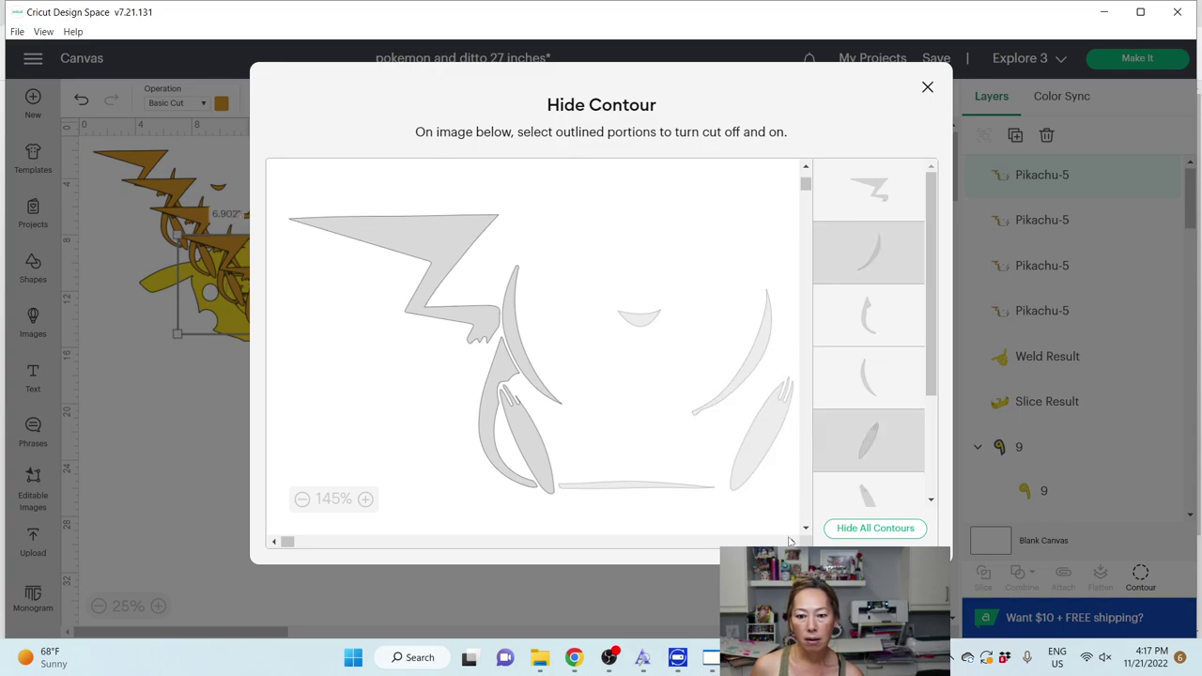
{"action": "left_click", "coordinate": [927, 88]}
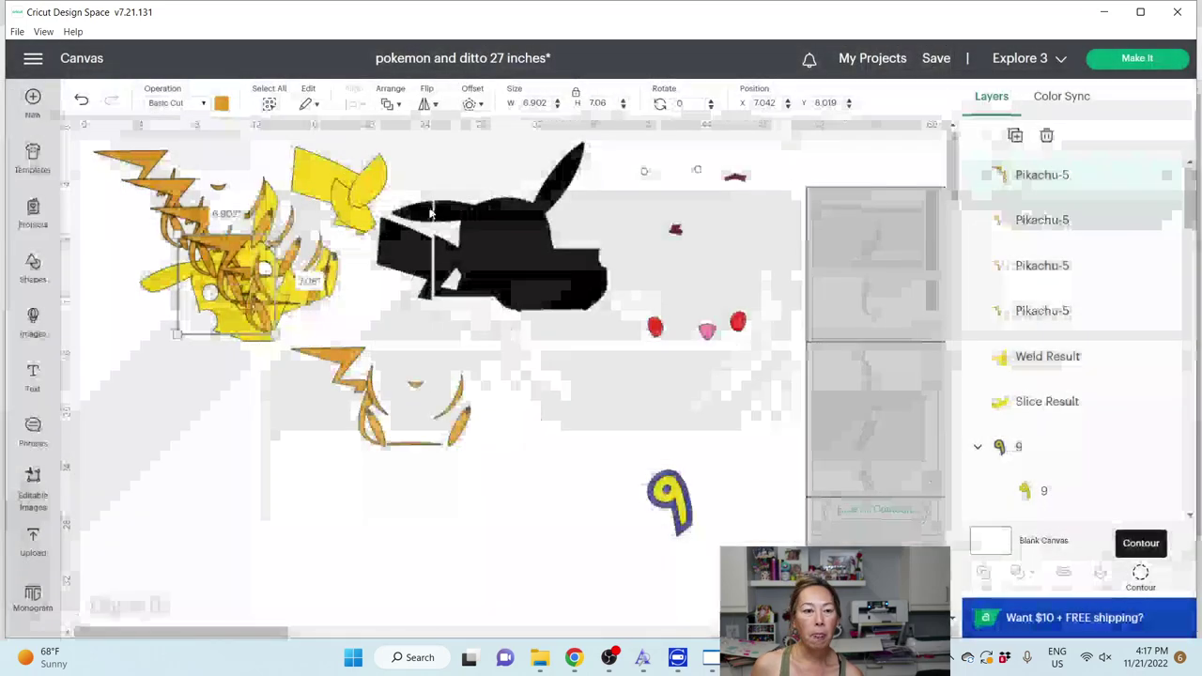
{"action": "left_click_drag", "start_coordinate": [240, 300], "coordinate": [237, 463]}
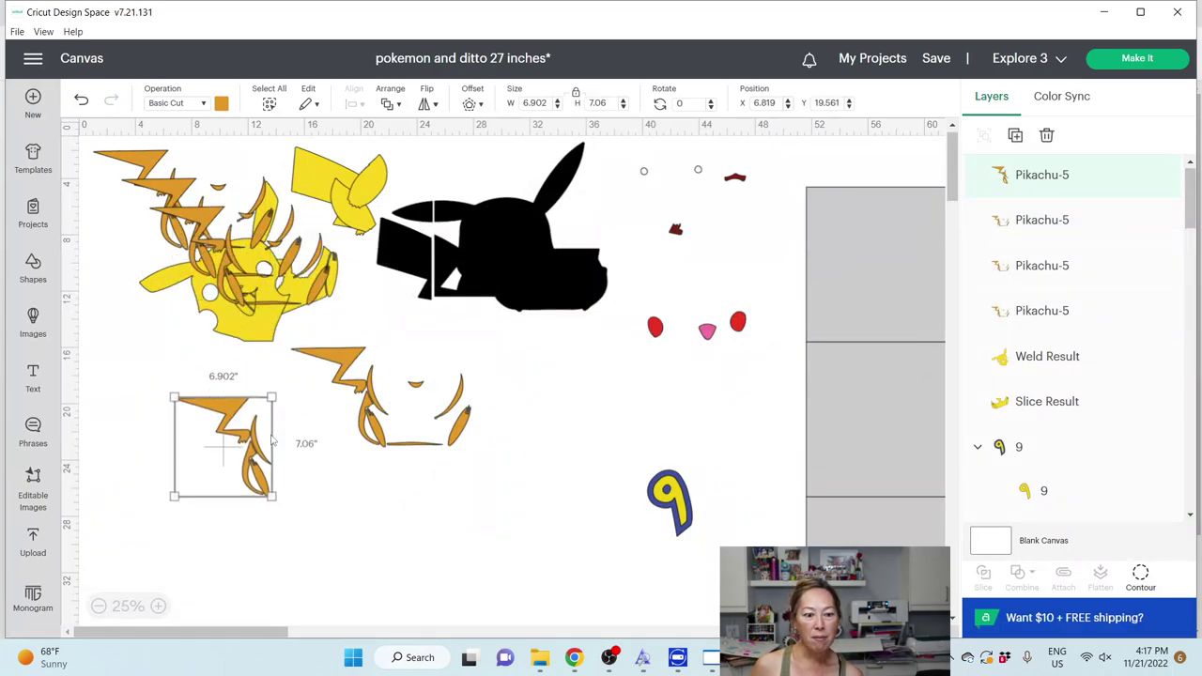
Step: Hide every contour except the small mouth-shaped crescent in the orange details layer below the head
{"action": "left_click", "coordinate": [440, 414]}
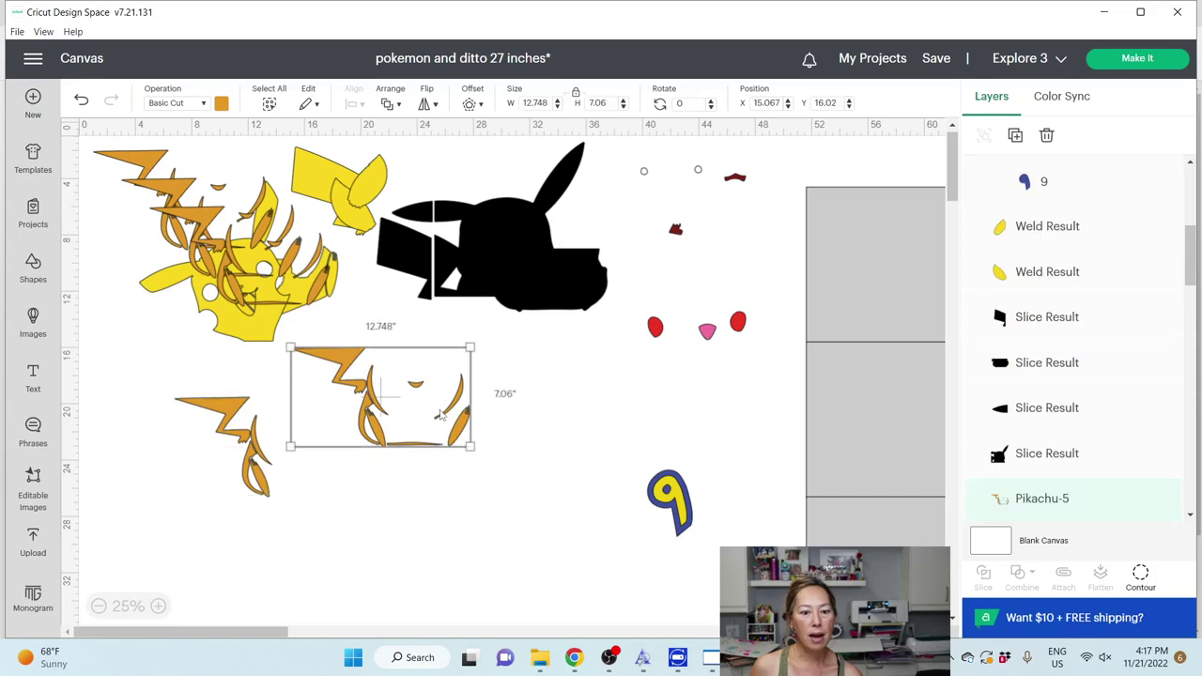
{"action": "left_click", "coordinate": [1140, 573]}
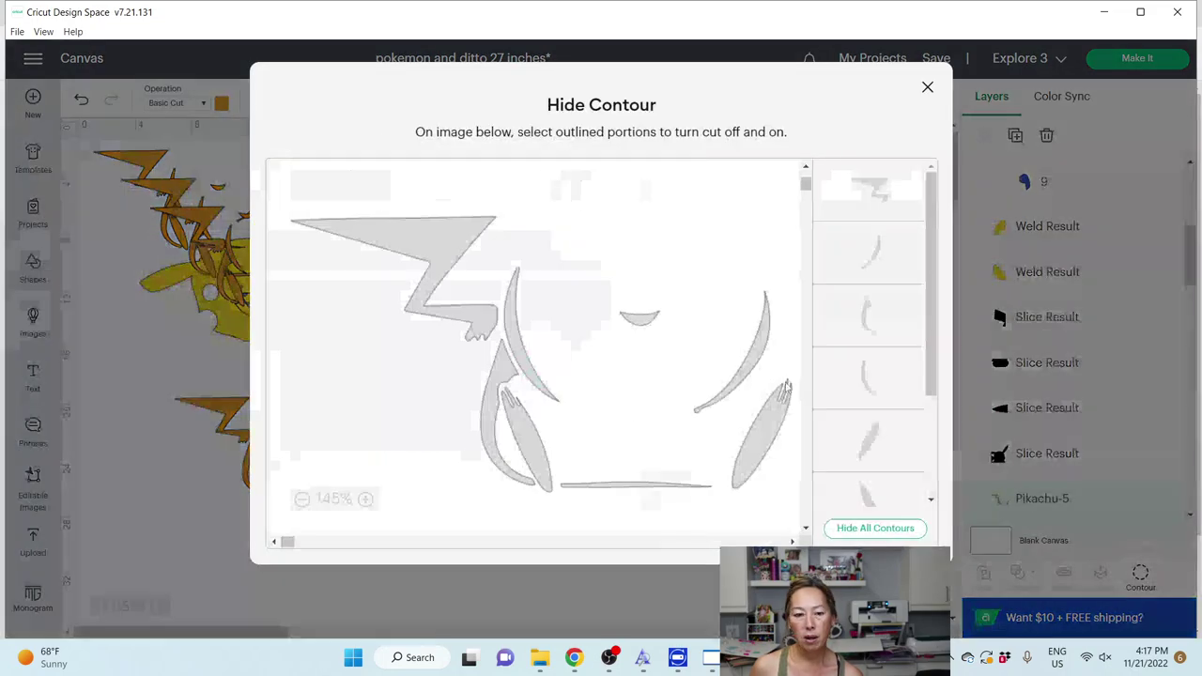
{"action": "left_click", "coordinate": [875, 528]}
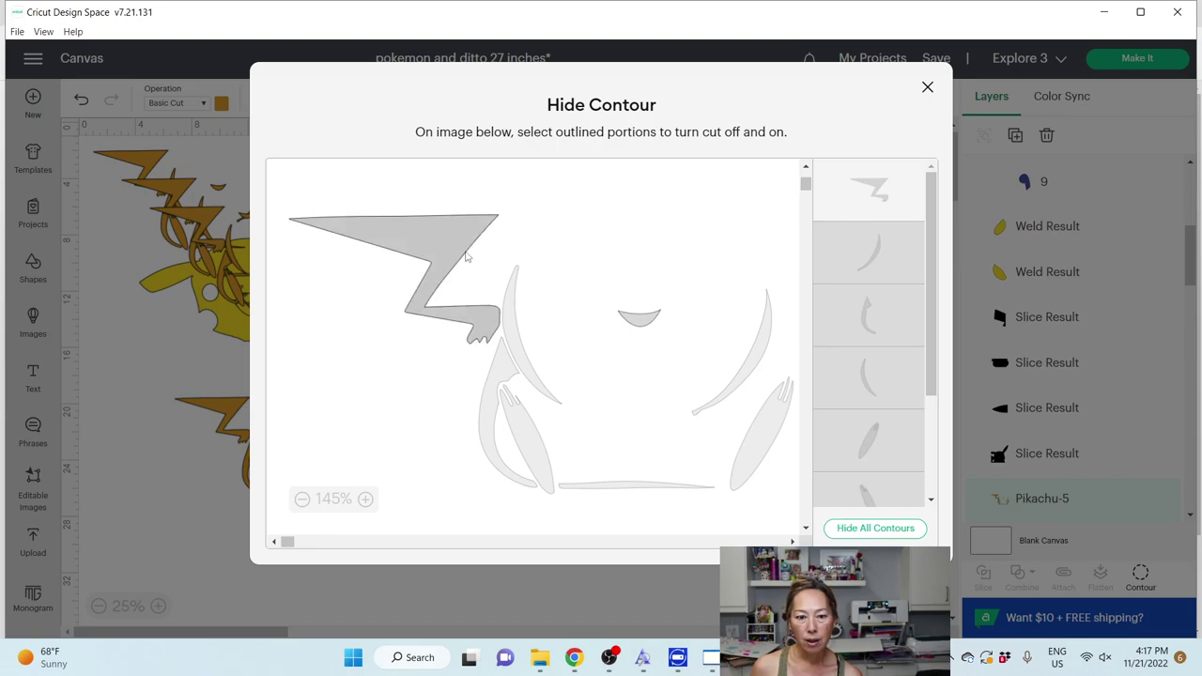
{"action": "left_click", "coordinate": [460, 250]}
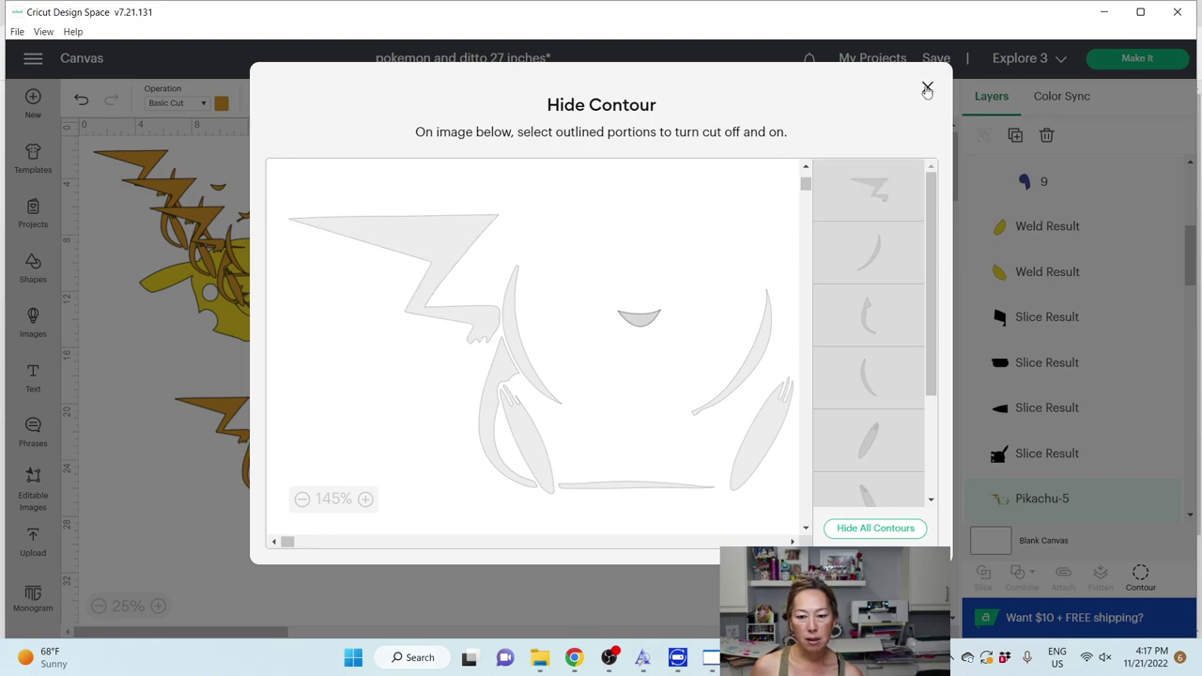
{"action": "left_click", "coordinate": [927, 87]}
Step: Move another orange copy to the empty area beside the number 9 and hide every contour except its right-hand curved arc
{"action": "left_click_drag", "start_coordinate": [237, 281], "coordinate": [460, 502]}
{"action": "left_click", "coordinate": [1140, 575]}
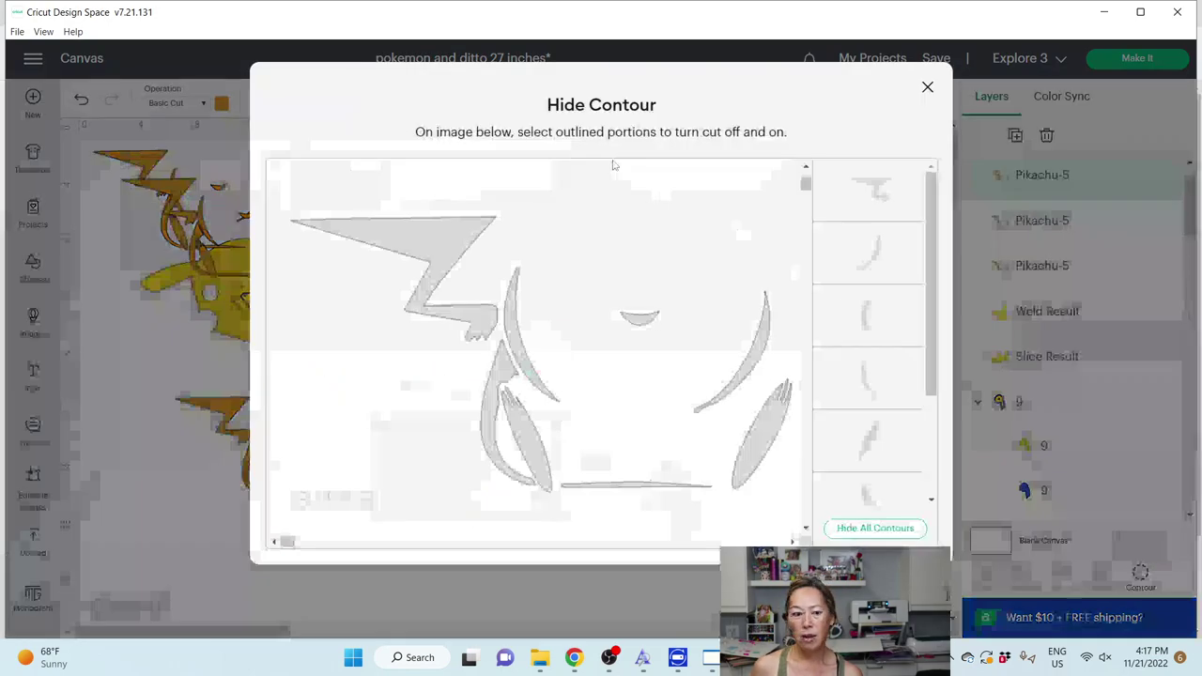
{"action": "left_click", "coordinate": [876, 529]}
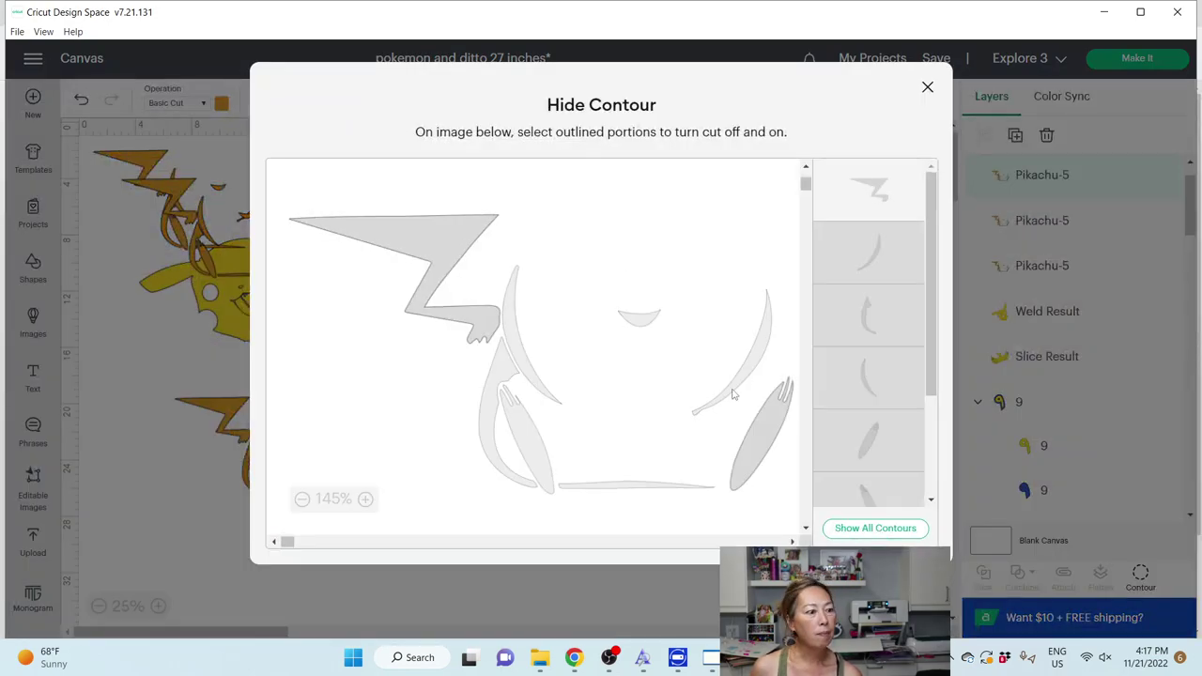
{"action": "left_click", "coordinate": [766, 349]}
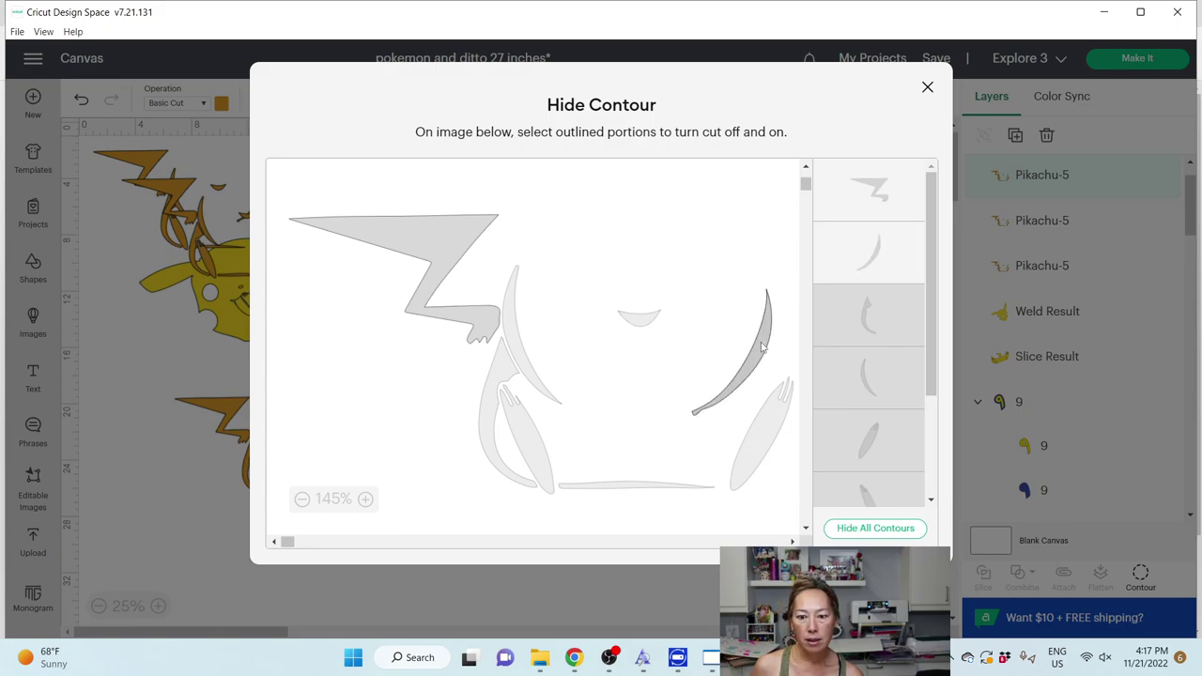
{"action": "left_click", "coordinate": [858, 198]}
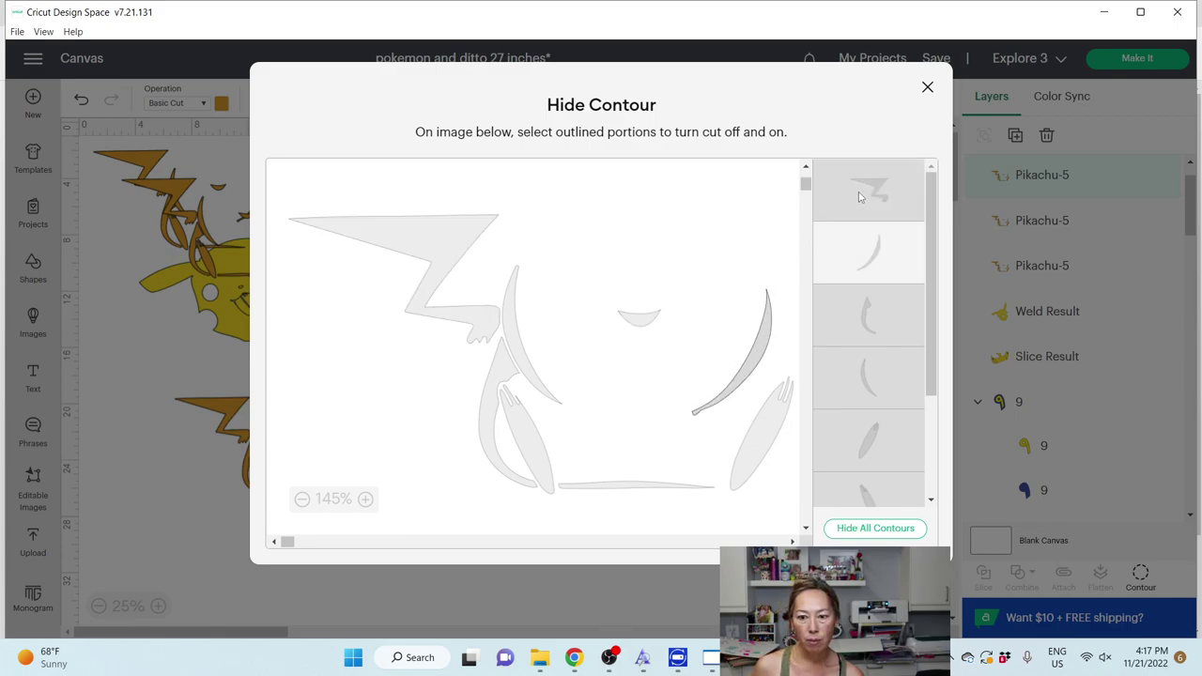
{"action": "left_click", "coordinate": [927, 86]}
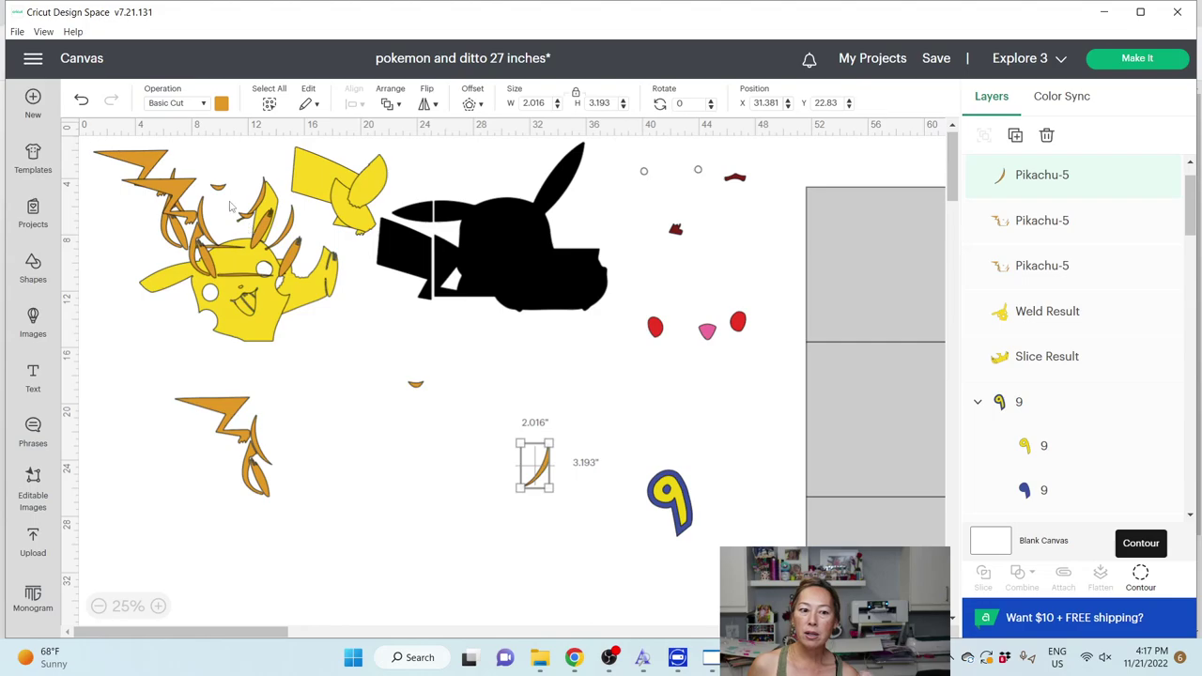
Step: Move the next orange copy to about X 16.806, Y 19.117 and hide every contour except its right oval foot detail
{"action": "left_click_drag", "start_coordinate": [202, 252], "coordinate": [398, 467]}
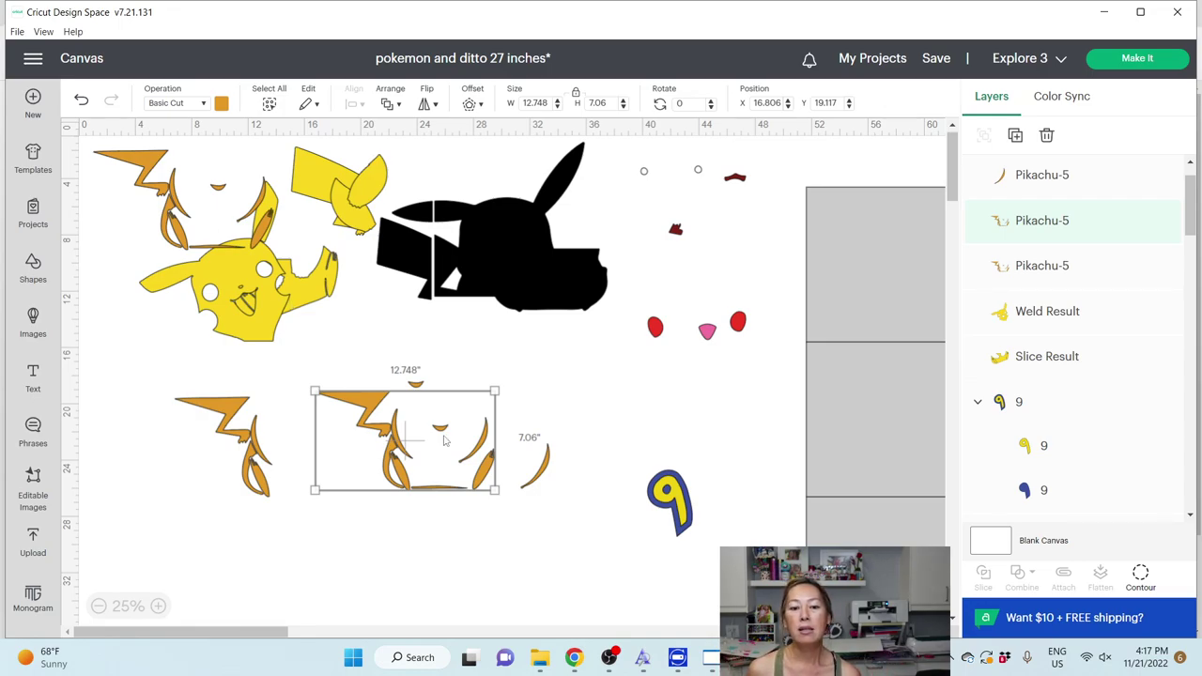
{"action": "left_click", "coordinate": [1140, 575]}
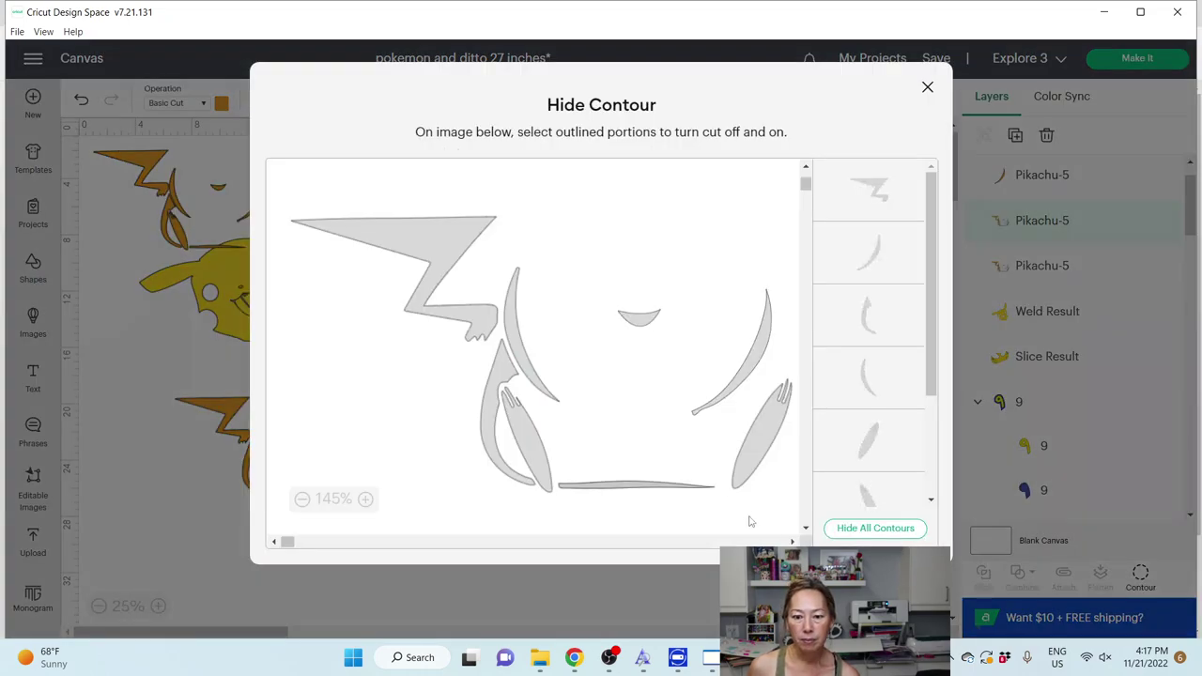
{"action": "left_click", "coordinate": [870, 528]}
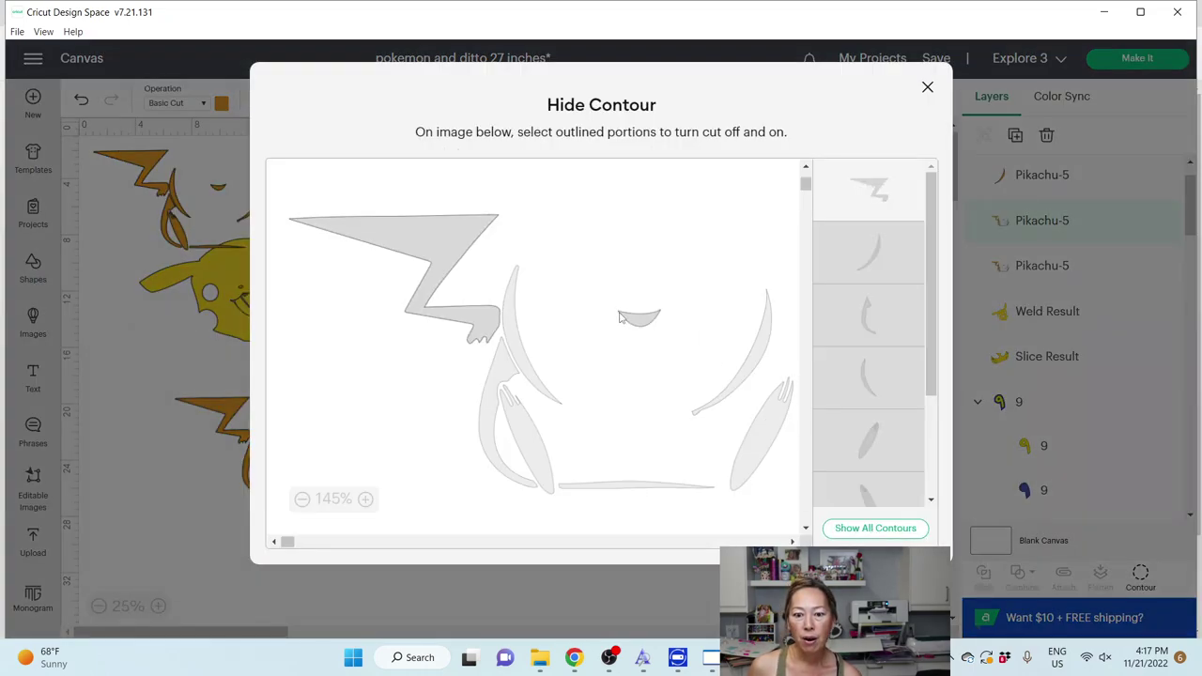
{"action": "left_click", "coordinate": [776, 447]}
{"action": "left_click", "coordinate": [892, 189]}
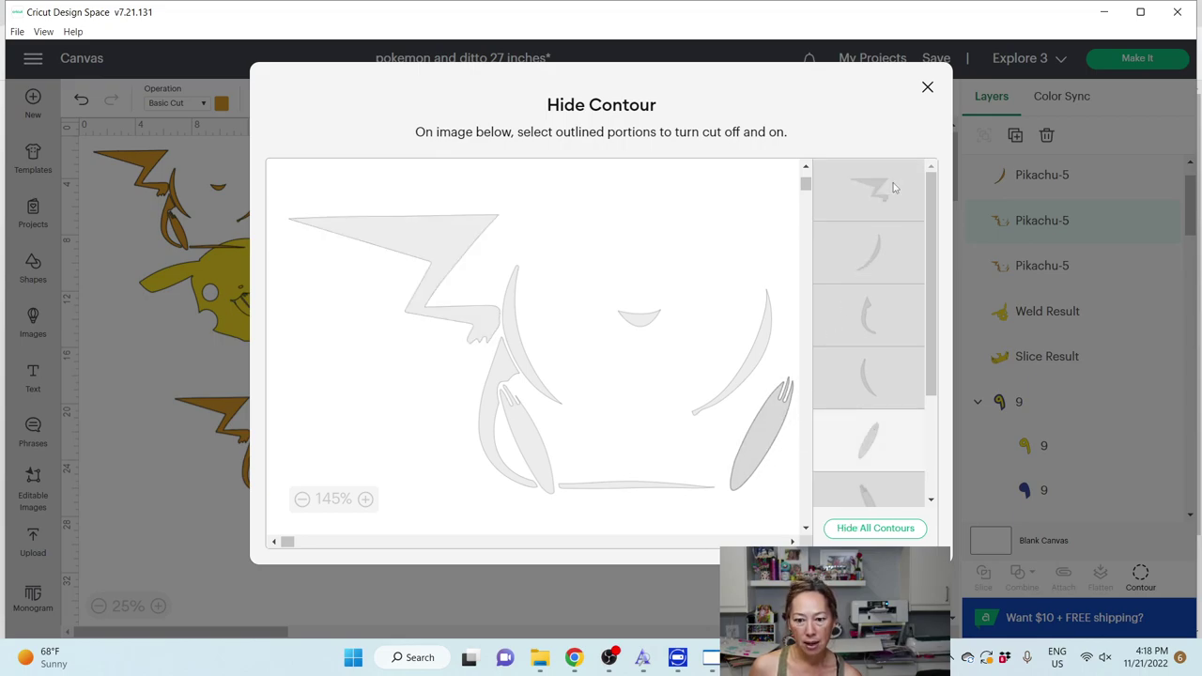
{"action": "left_click", "coordinate": [928, 86]}
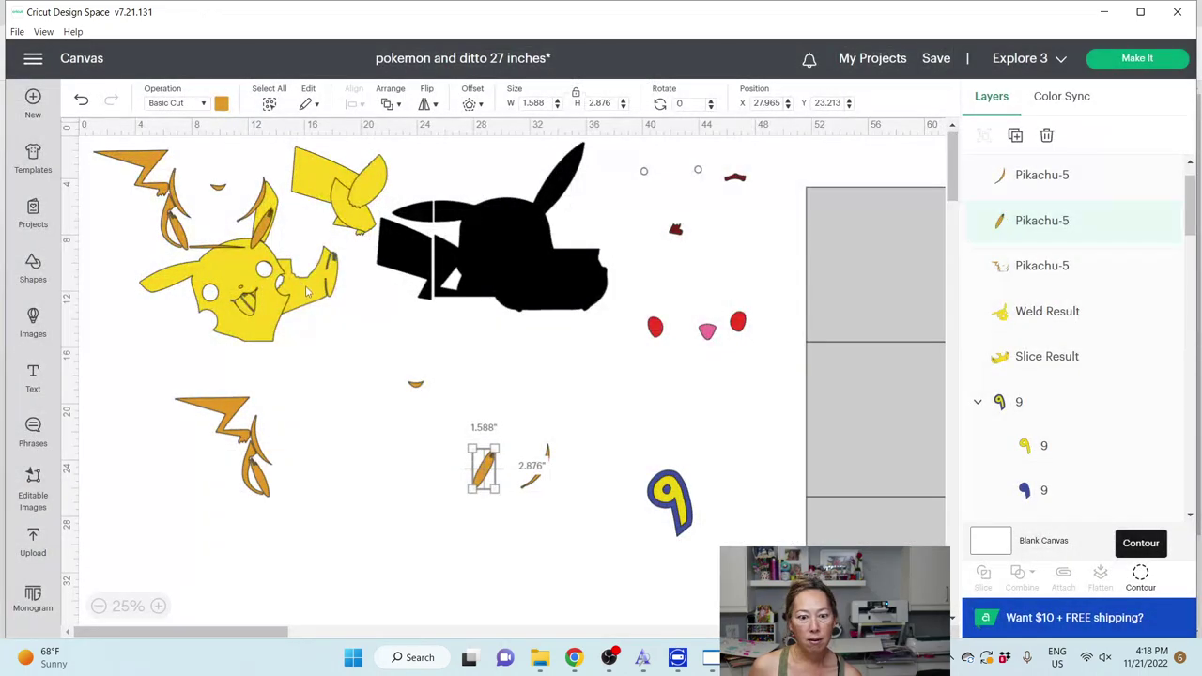
Step: Move the last orange copy to about X 14.472, Y 13.006 and hide every contour except the thin base line
{"action": "left_click", "coordinate": [170, 211]}
{"action": "left_click_drag", "start_coordinate": [210, 253], "coordinate": [398, 411]}
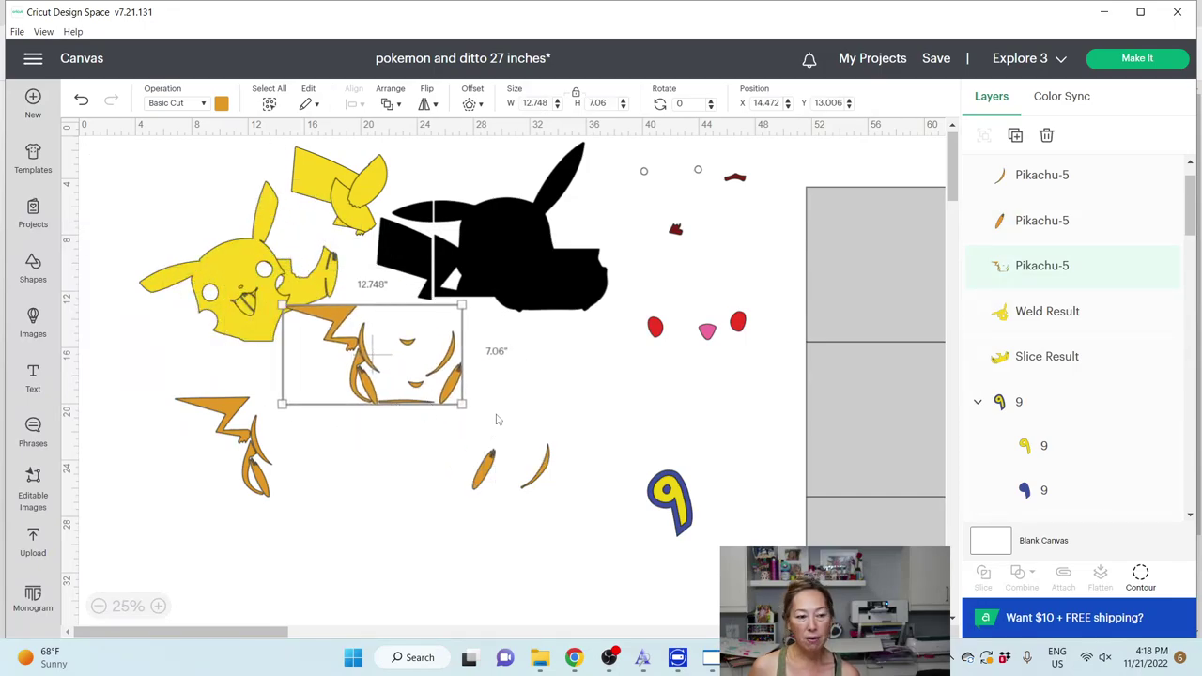
{"action": "left_click", "coordinate": [1141, 575]}
{"action": "left_click", "coordinate": [883, 527]}
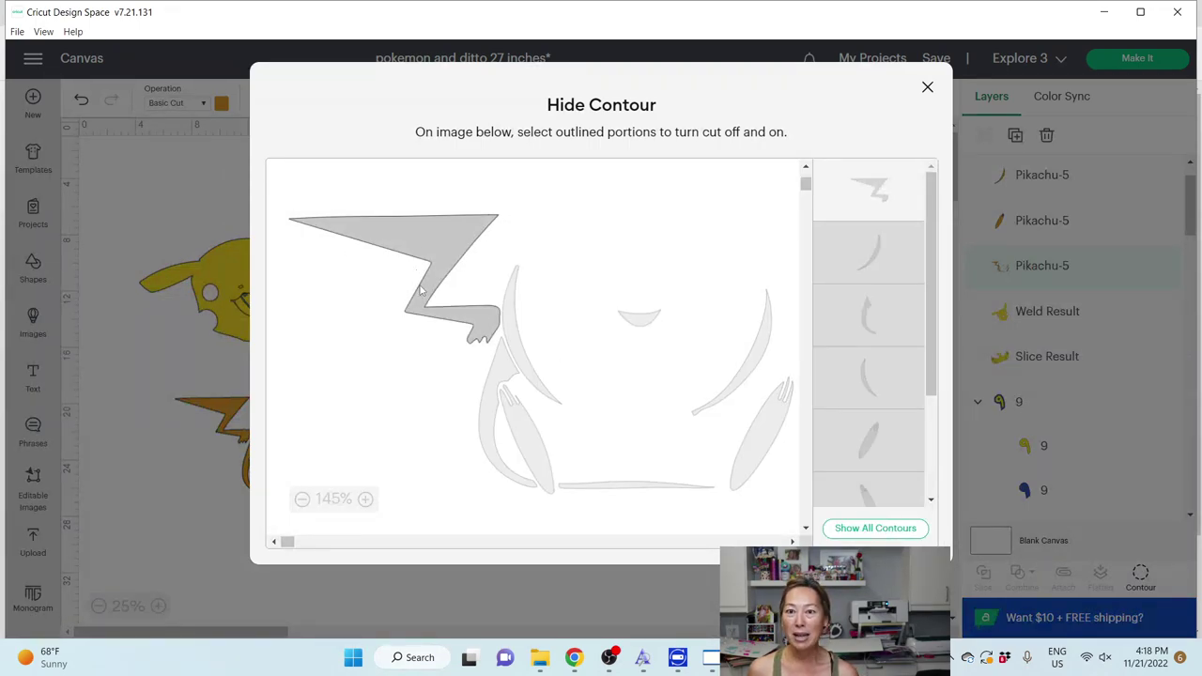
{"action": "left_click", "coordinate": [625, 486]}
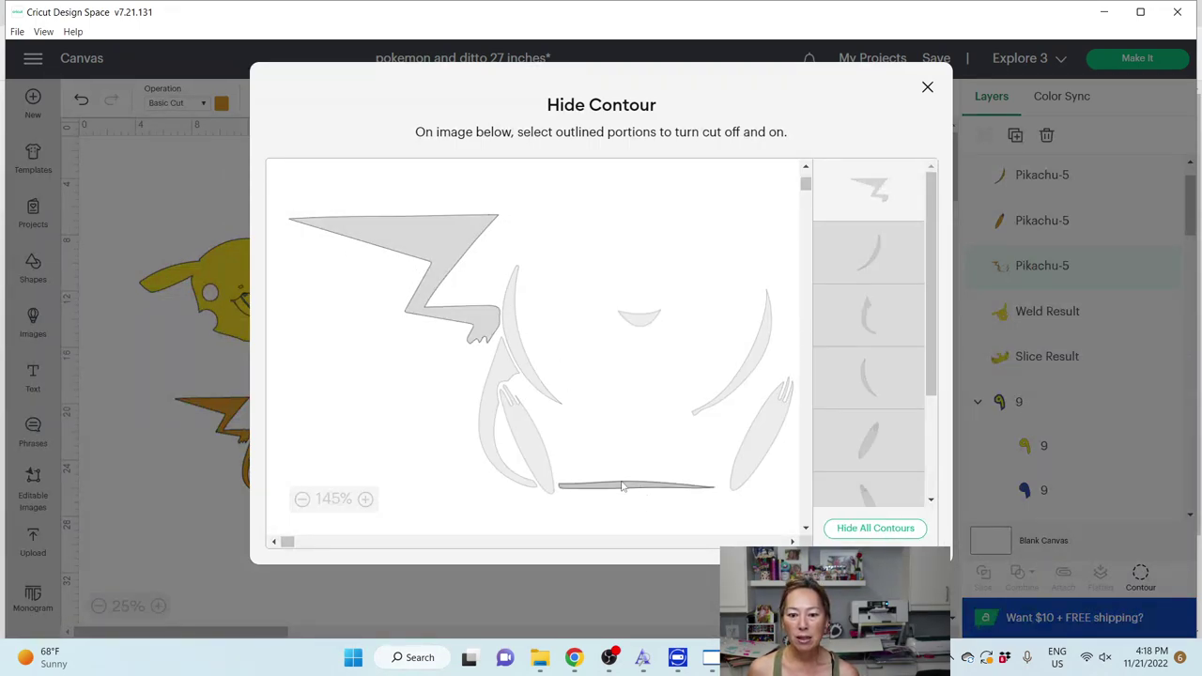
{"action": "left_click", "coordinate": [409, 252]}
{"action": "left_click", "coordinate": [927, 86]}
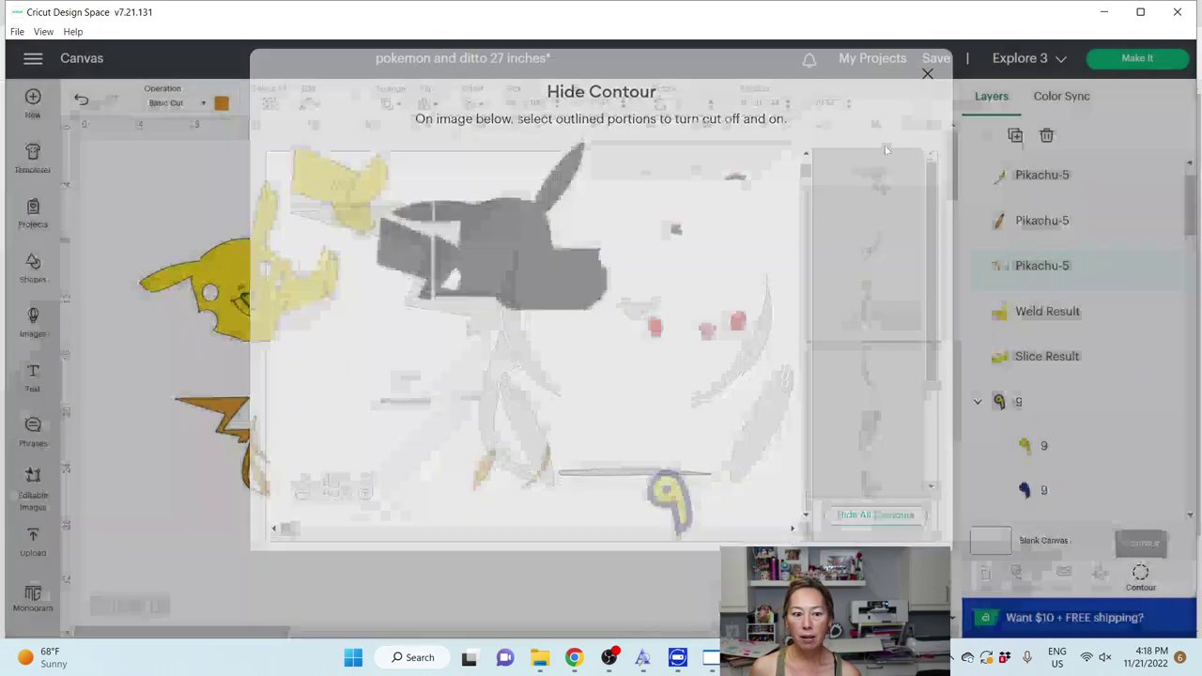
{"action": "left_click", "coordinate": [519, 430]}
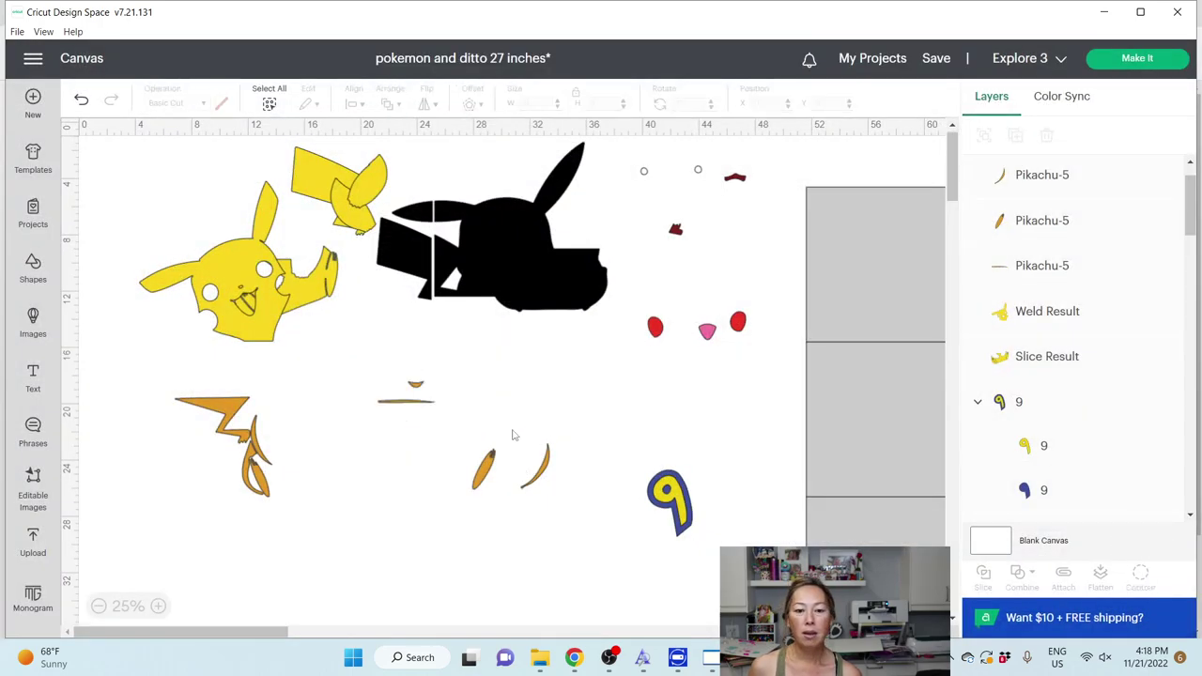
Step: Move the 3X3 grid of squares off the Ditto design to just below it, at about X 50.756, Y 27.158
{"action": "left_click_drag", "start_coordinate": [246, 631], "coordinate": [339, 629]}
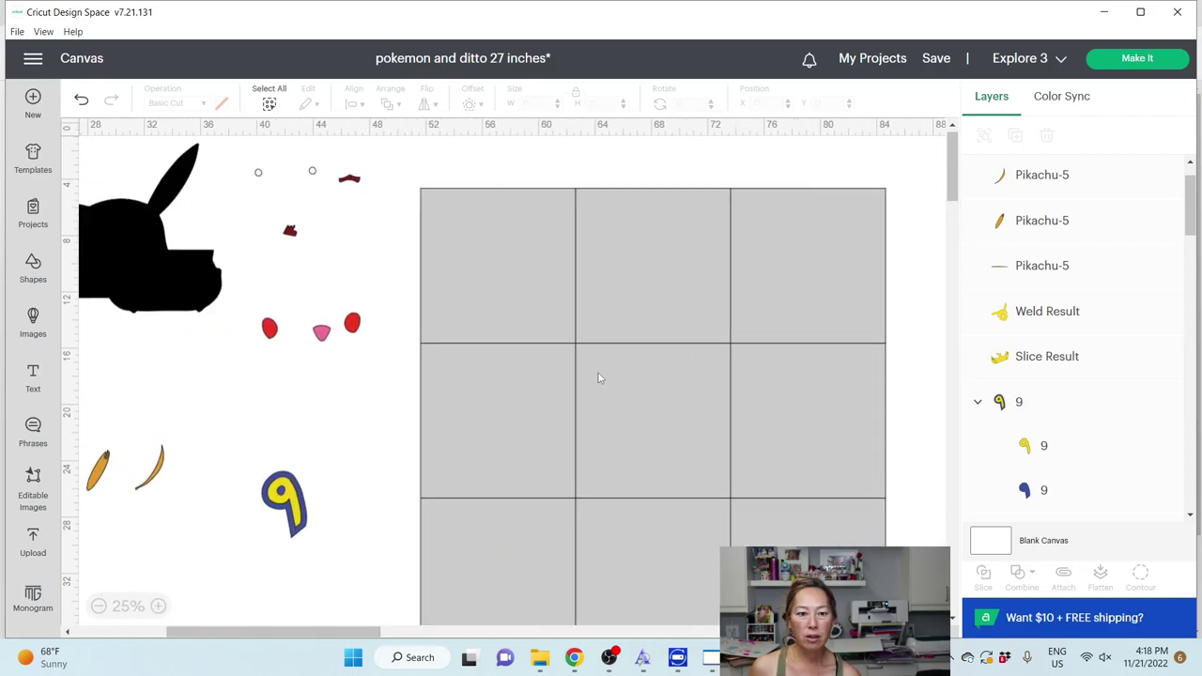
{"action": "left_click_drag", "start_coordinate": [593, 230], "coordinate": [618, 546]}
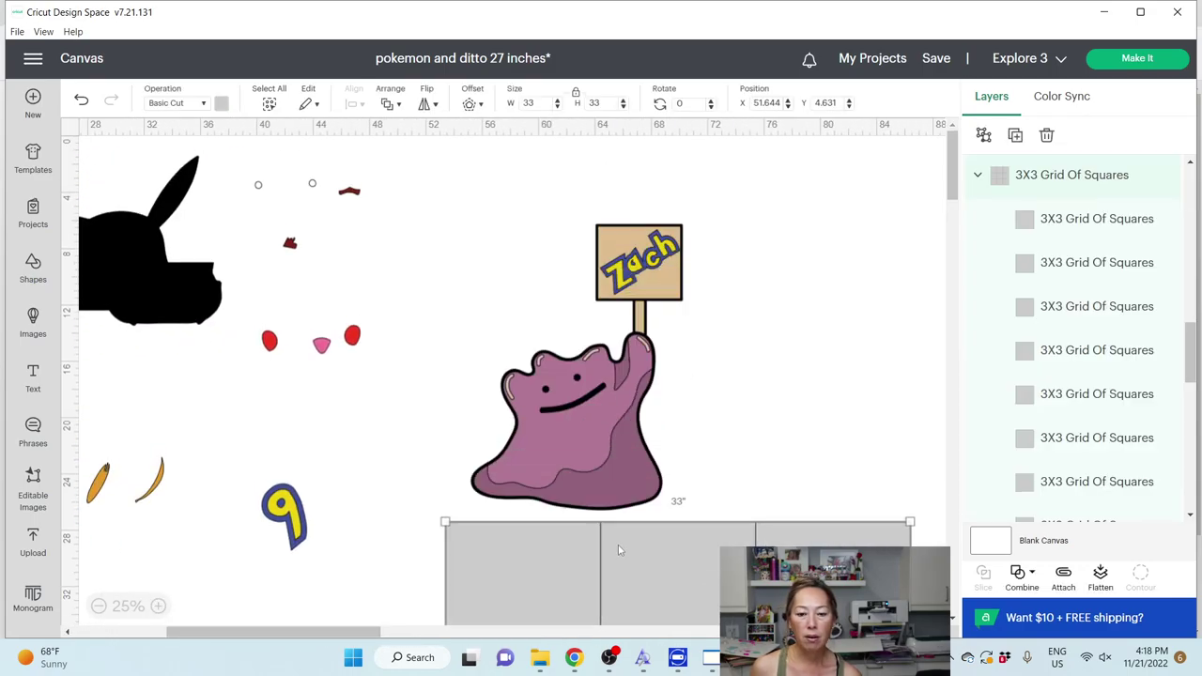
{"action": "left_click", "coordinate": [612, 430]}
{"action": "left_click_drag", "start_coordinate": [742, 573], "coordinate": [704, 569]}
{"action": "scroll", "coordinate": [675, 414], "scroll_direction": "down", "scroll_amount": 3}
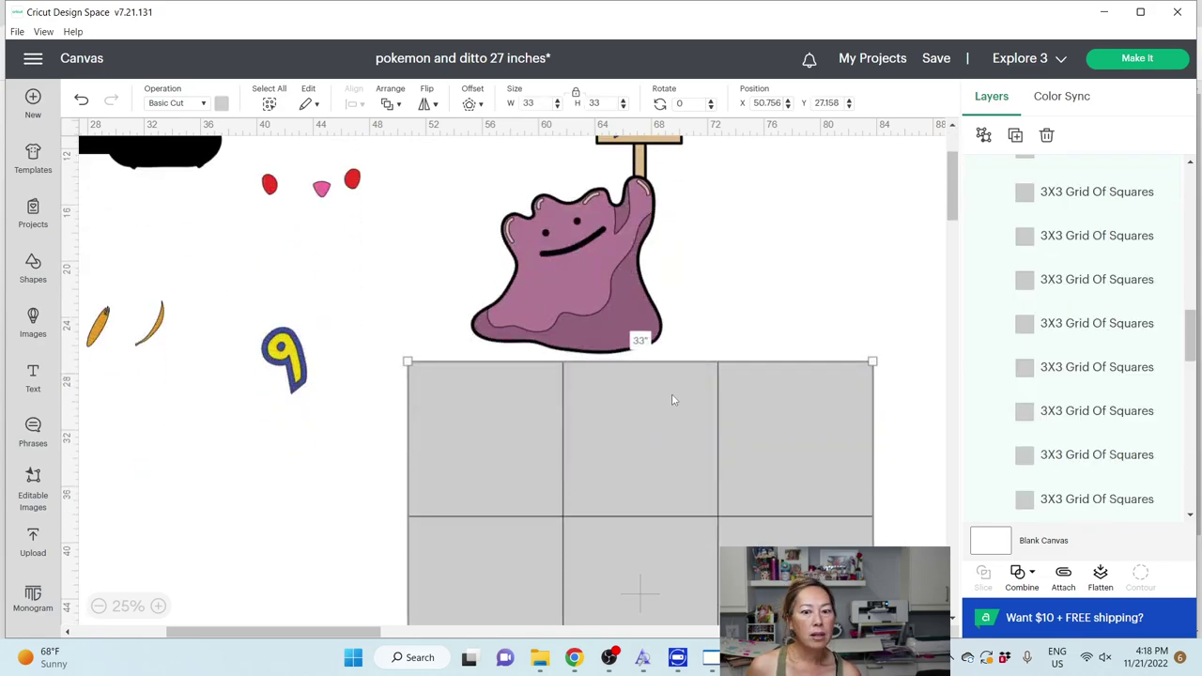
Step: Move the Ditto design beside the grid and down to open space below the number 9, at about X 29.15, Y 40.437
{"action": "left_click_drag", "start_coordinate": [600, 238], "coordinate": [238, 528]}
{"action": "scroll", "coordinate": [365, 295], "scroll_direction": "down", "scroll_amount": 7}
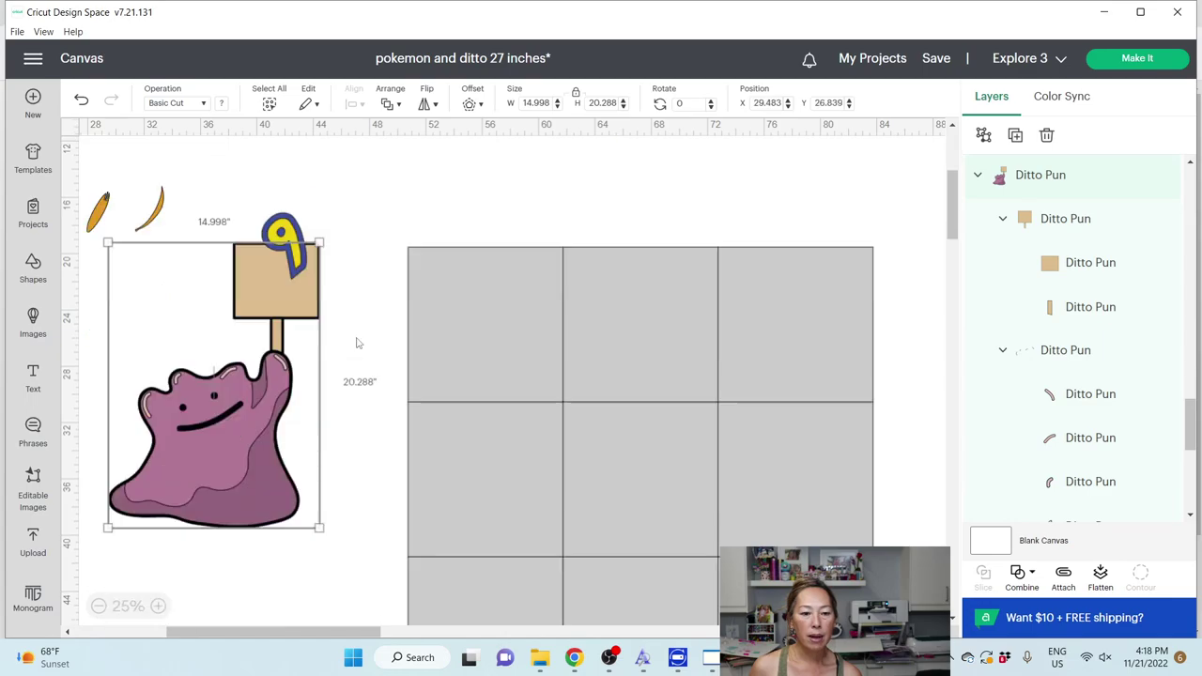
{"action": "left_click_drag", "start_coordinate": [270, 188], "coordinate": [264, 381]}
Step: Move the 3X3 grid of squares next to the Ditto design and set its position to X 47, Y 40
{"action": "left_click_drag", "start_coordinate": [462, 276], "coordinate": [408, 431]}
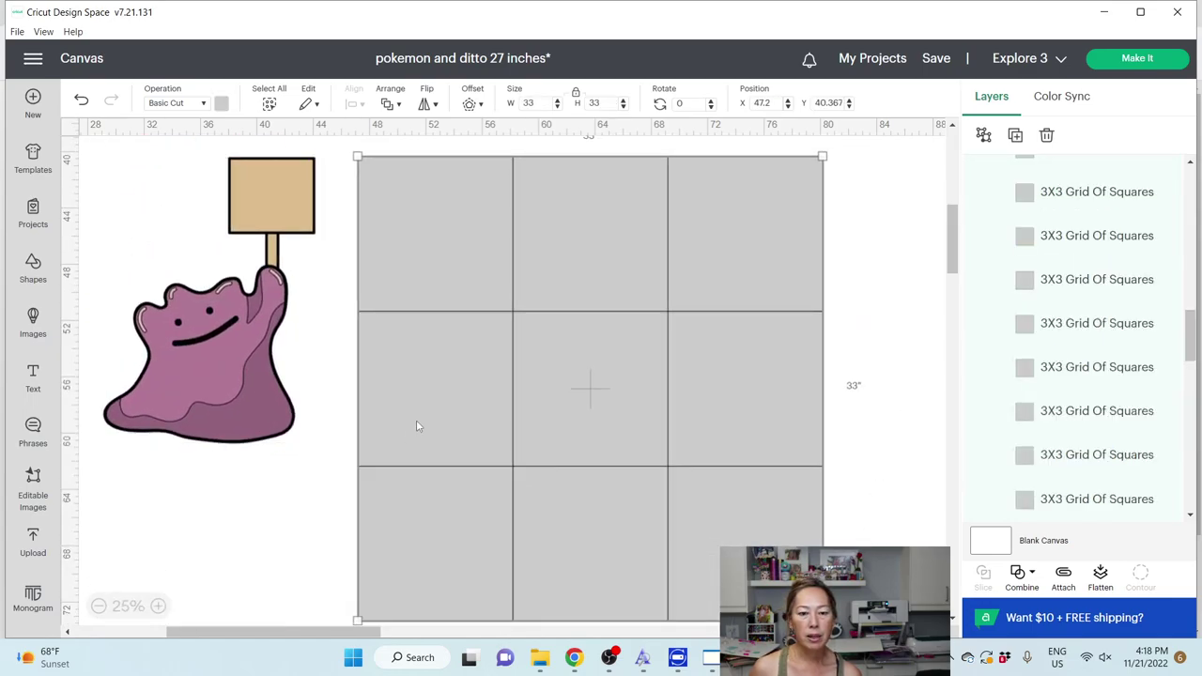
{"action": "left_click", "coordinate": [785, 103]}
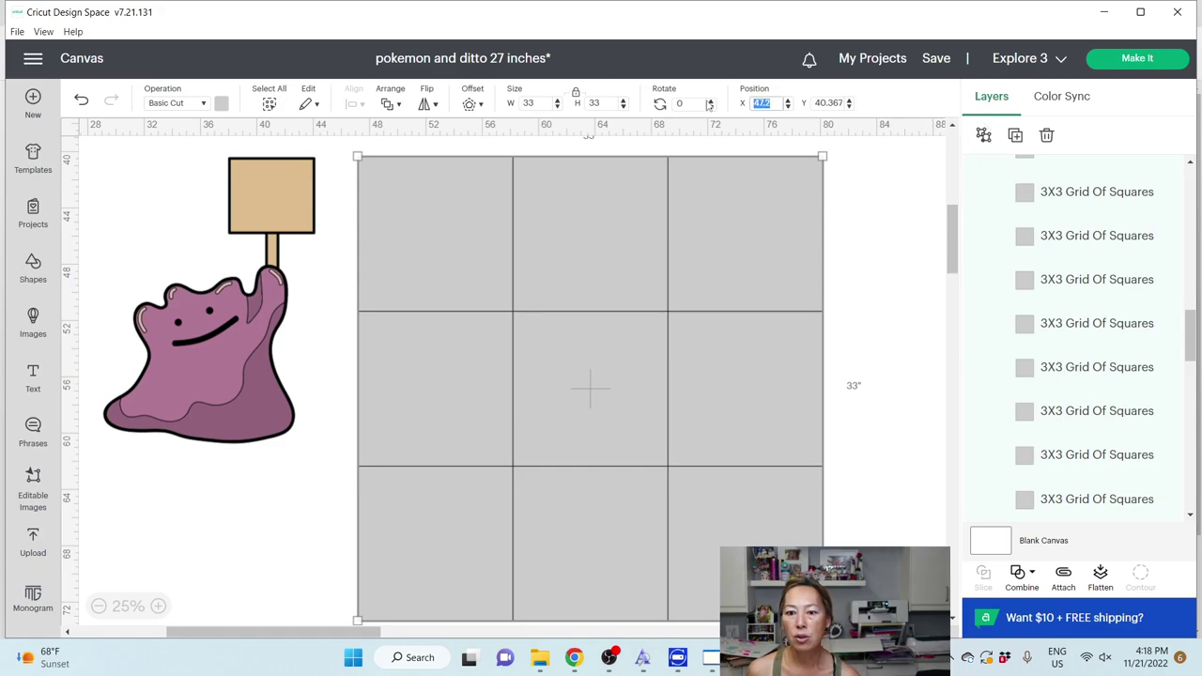
{"action": "type", "text": "47"}
{"action": "key", "text": "Tab"}
{"action": "type", "text": "40"}
{"action": "key", "text": "Return"}
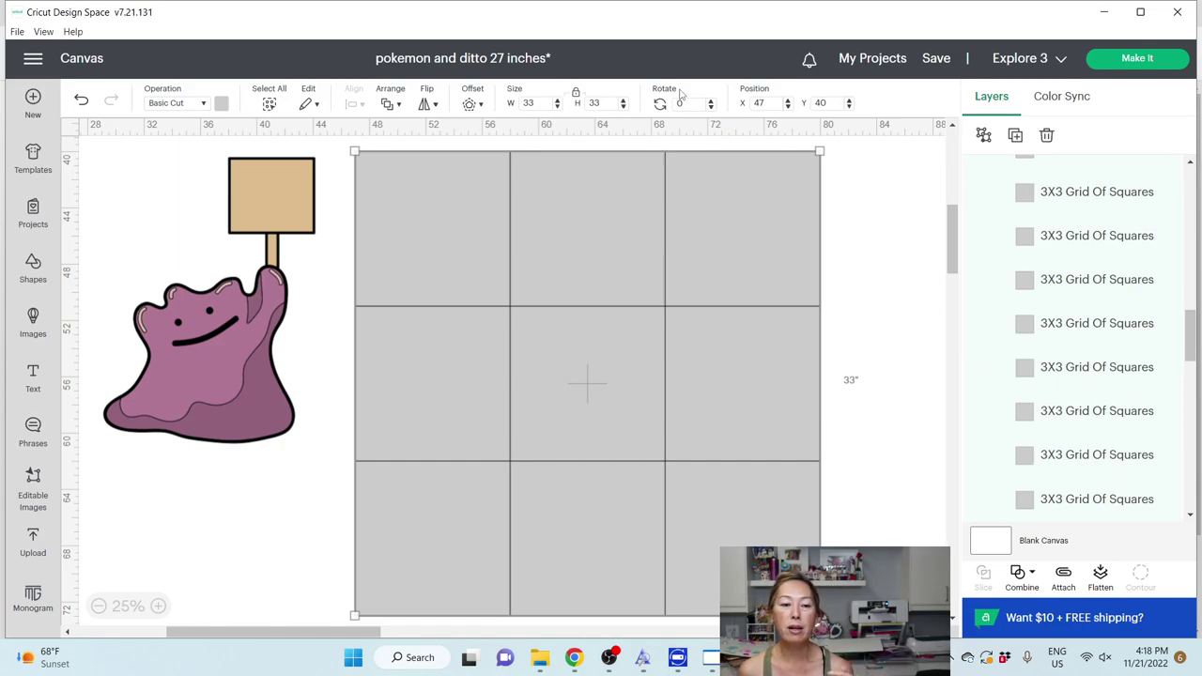
Step: Review the layers of the Ditto Pun design and ungroup its outer group
{"action": "left_click", "coordinate": [253, 322]}
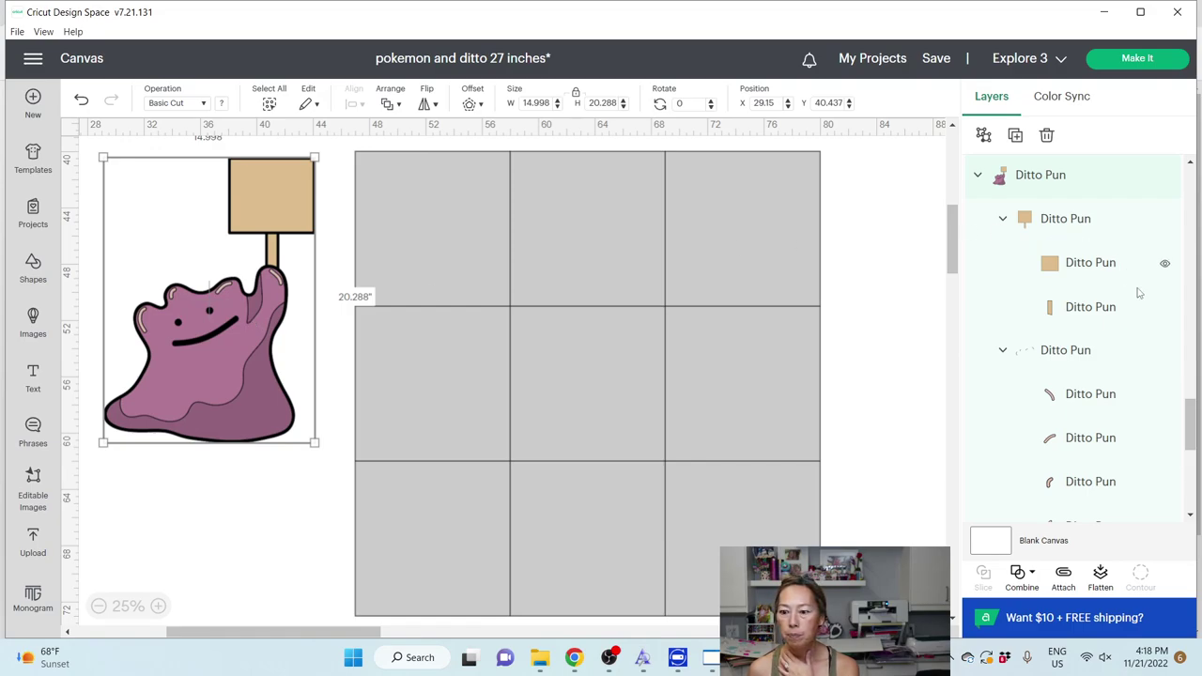
{"action": "scroll", "coordinate": [1140, 301], "scroll_direction": "down", "scroll_amount": 5}
{"action": "scroll", "coordinate": [1140, 299], "scroll_direction": "down", "scroll_amount": 1}
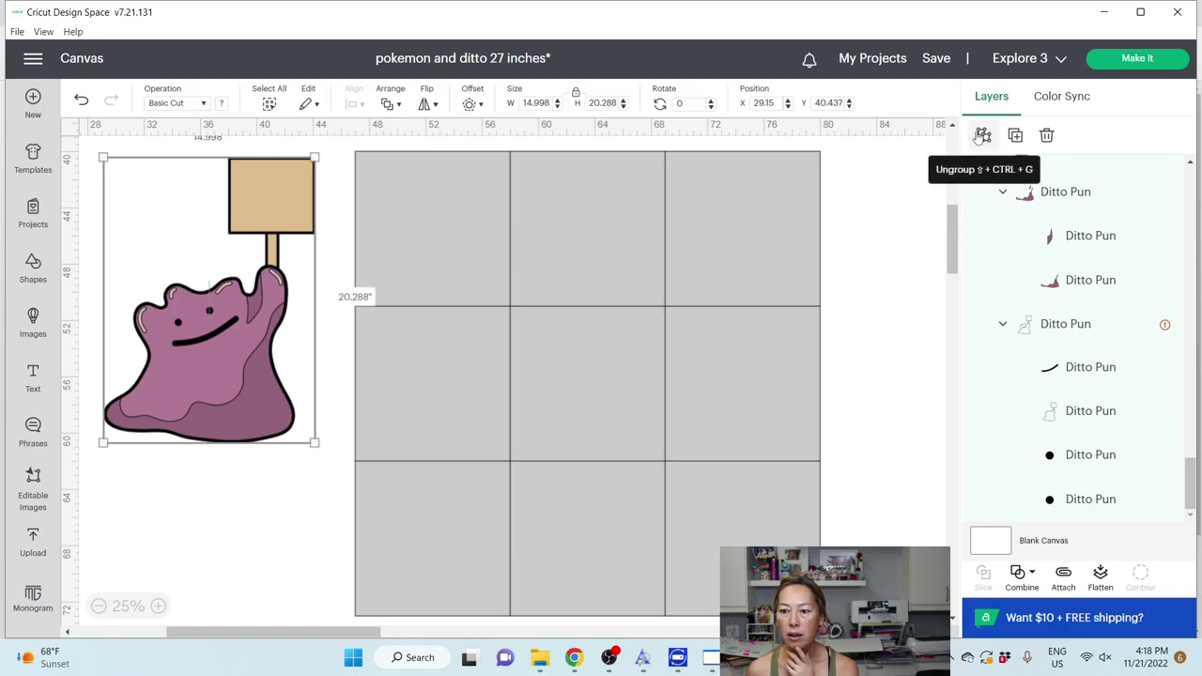
{"action": "left_click", "coordinate": [982, 137]}
Step: Shift the selected Ditto Pun parts together to about X 29.705, Y 42.159 and group them
{"action": "left_click_drag", "start_coordinate": [289, 190], "coordinate": [298, 215]}
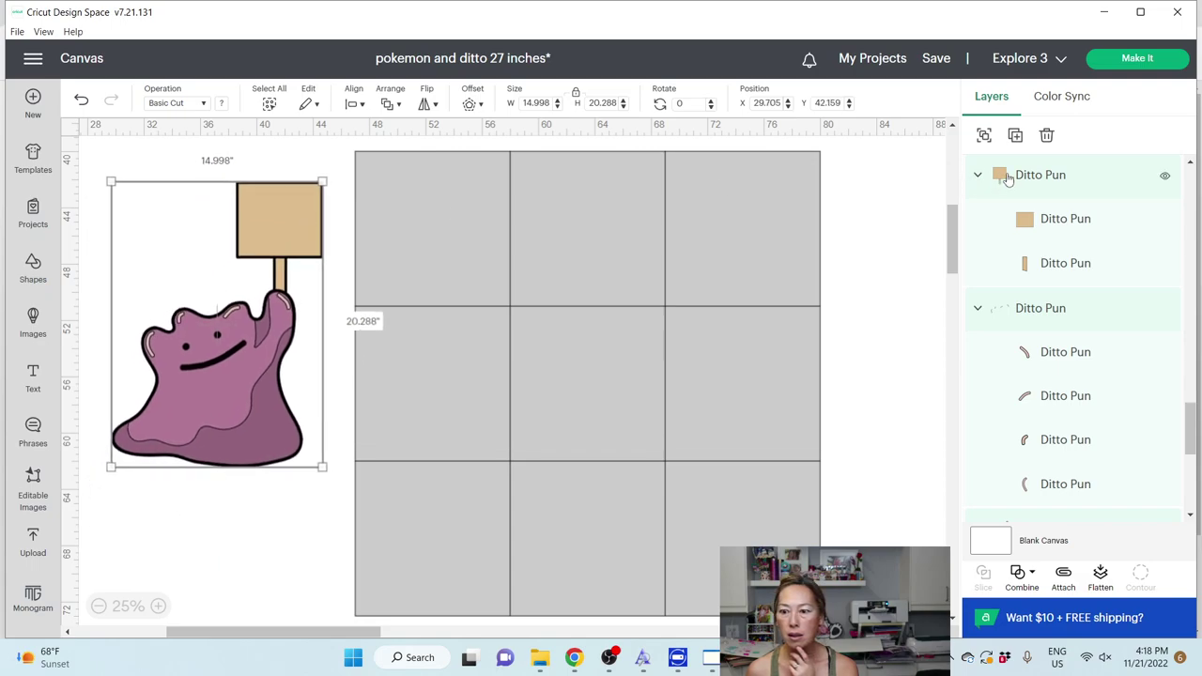
{"action": "left_click", "coordinate": [983, 135]}
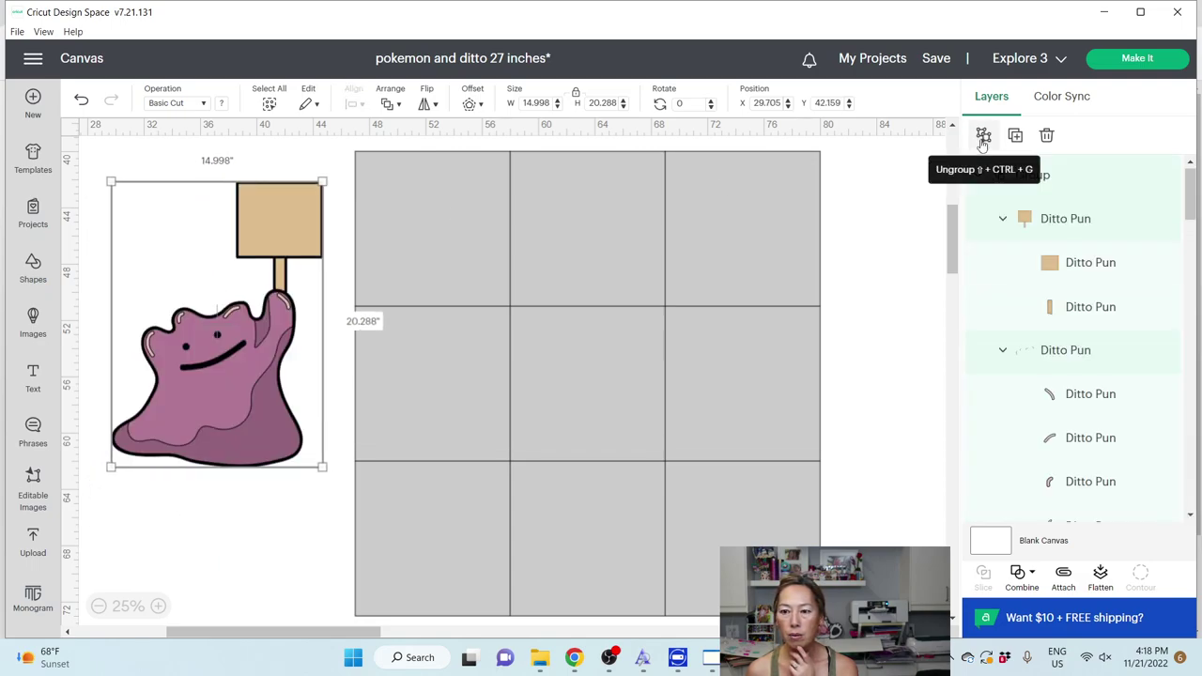
Step: Ungroup the Ditto Pun design, and ungroup its set of highlight lines and its two tan sign parts
{"action": "left_click", "coordinate": [982, 137]}
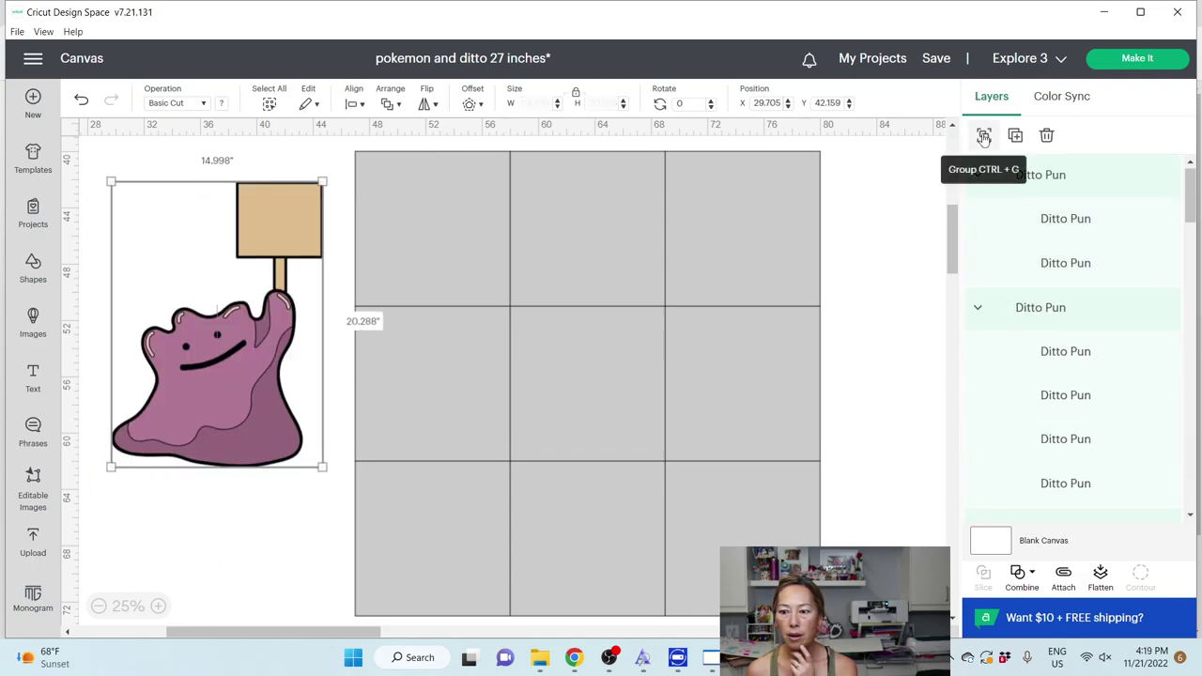
{"action": "left_click", "coordinate": [1074, 316]}
{"action": "left_click", "coordinate": [989, 139]}
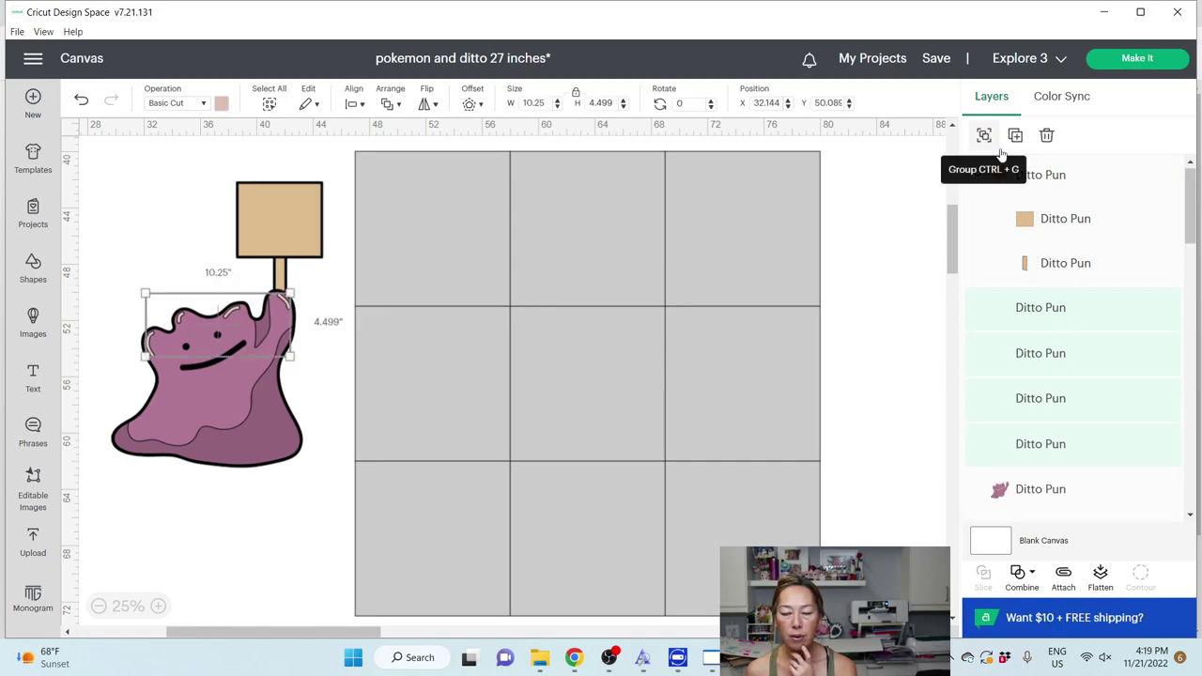
{"action": "left_click", "coordinate": [1042, 175]}
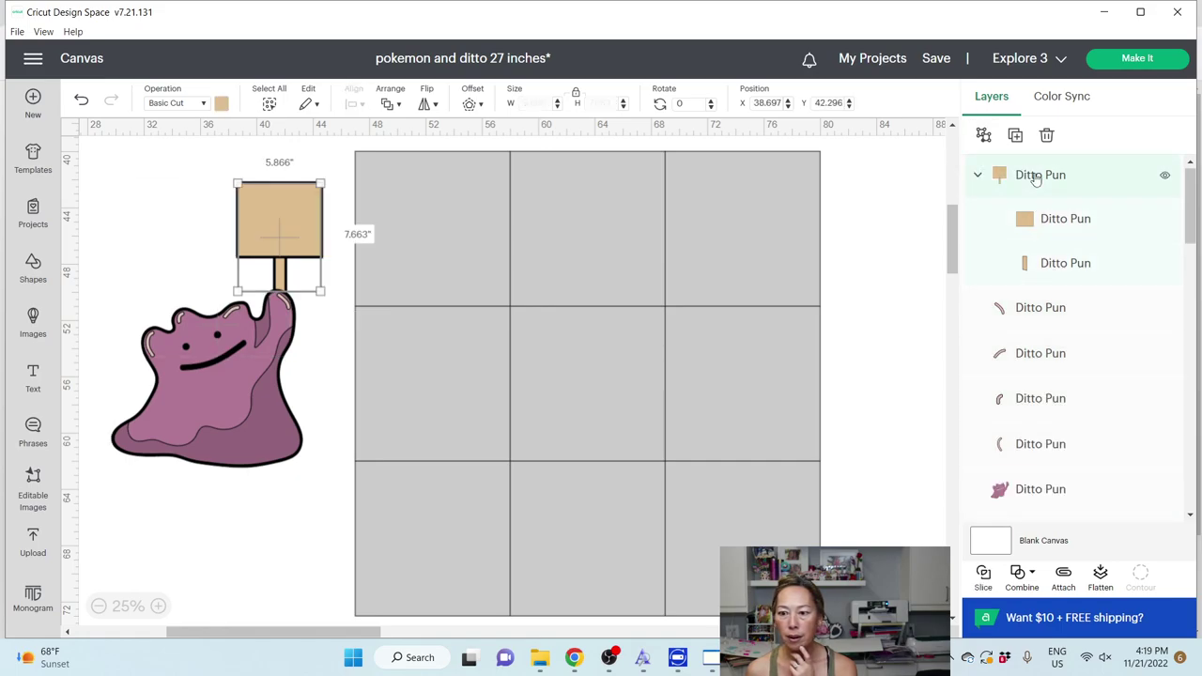
{"action": "left_click", "coordinate": [984, 137]}
Step: Separate the color layers by moving the tan sign aside, the light purple body below the outline and the dark purple shading onto the grid
{"action": "left_click_drag", "start_coordinate": [267, 236], "coordinate": [160, 217]}
{"action": "left_click_drag", "start_coordinate": [248, 342], "coordinate": [237, 571]}
{"action": "left_click_drag", "start_coordinate": [272, 426], "coordinate": [507, 476]}
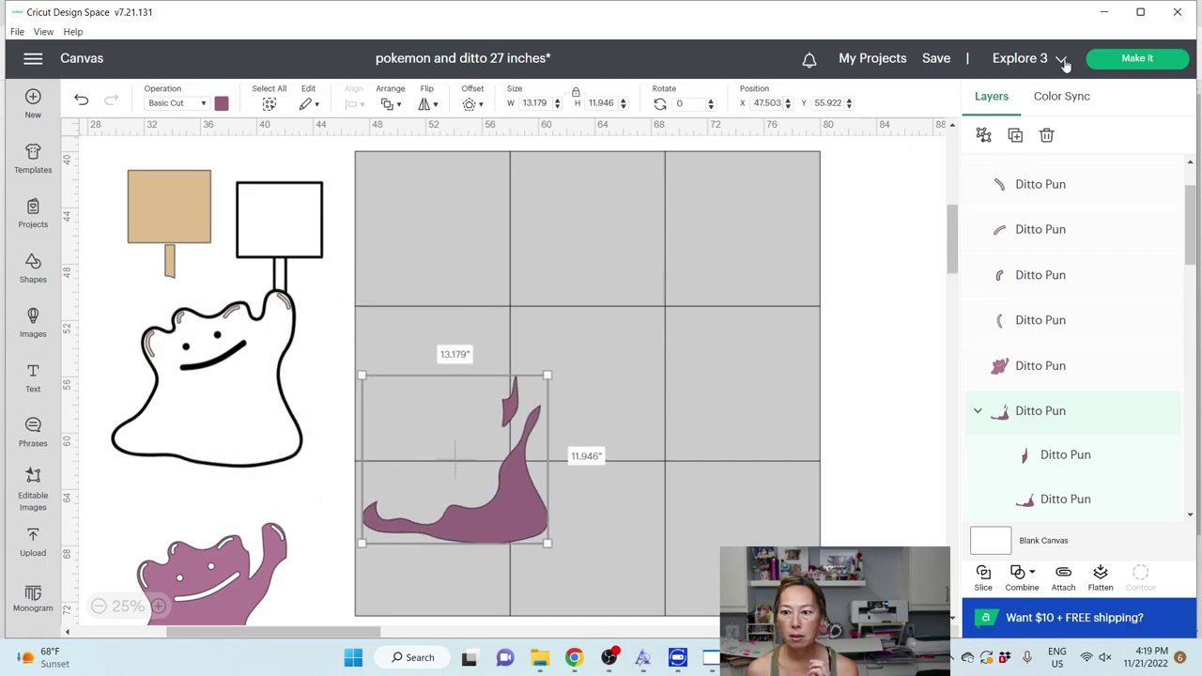
{"action": "left_click", "coordinate": [1015, 137]}
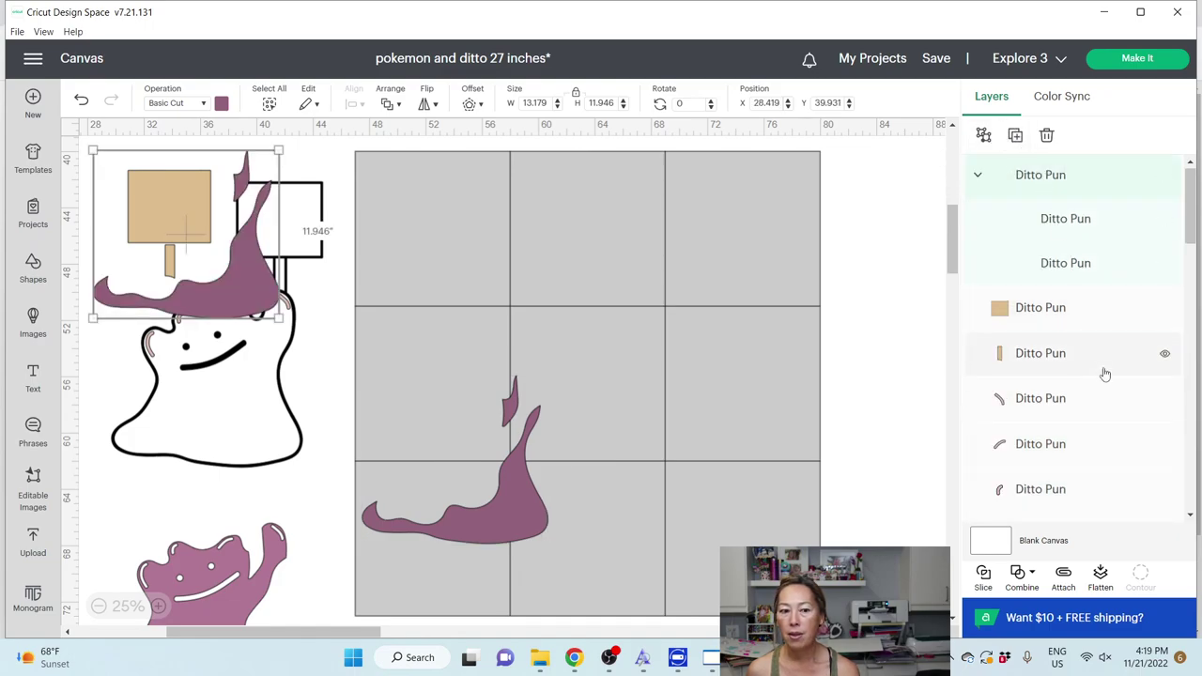
{"action": "left_click_drag", "start_coordinate": [231, 266], "coordinate": [487, 320]}
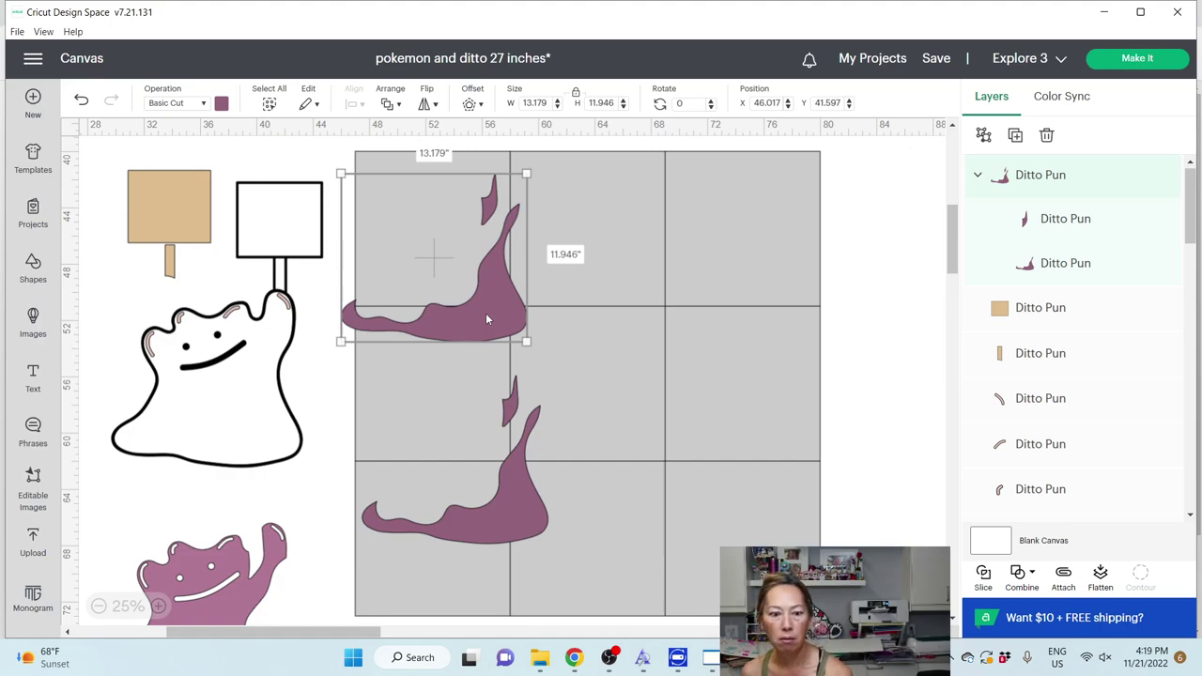
{"action": "key", "text": "Delete"}
Step: Ungroup the dark purple shading and move its small piece off the grid to about X 33.368, Y 63.797
{"action": "left_click", "coordinate": [532, 507]}
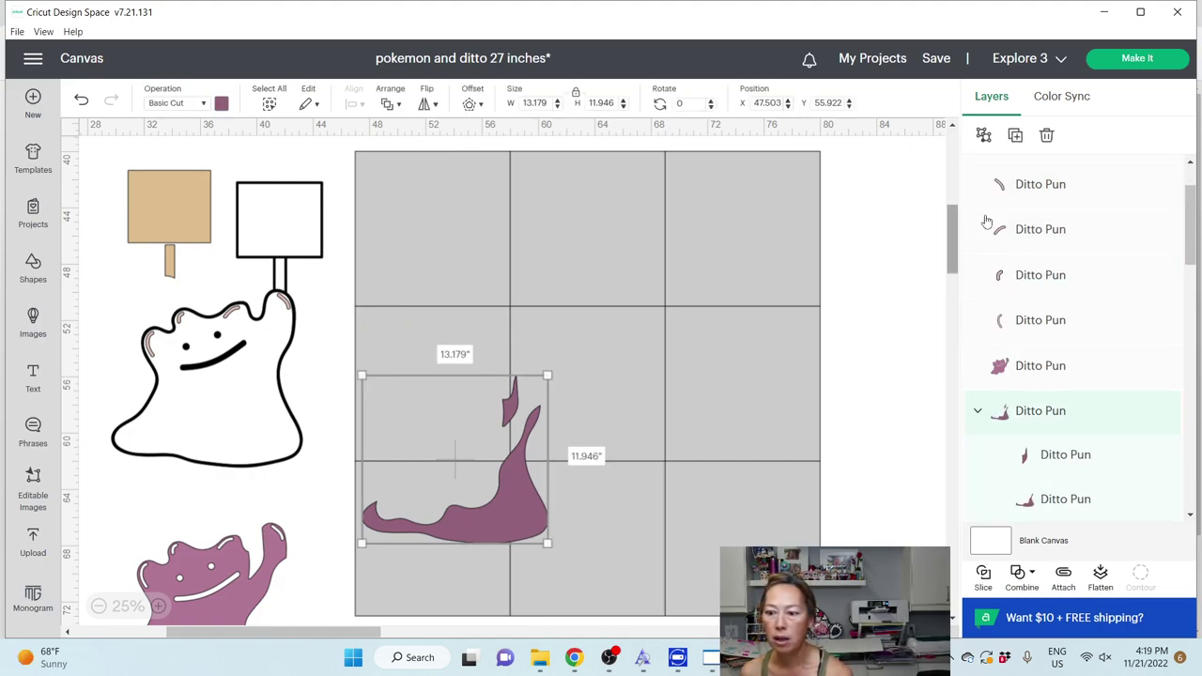
{"action": "left_click", "coordinate": [986, 136]}
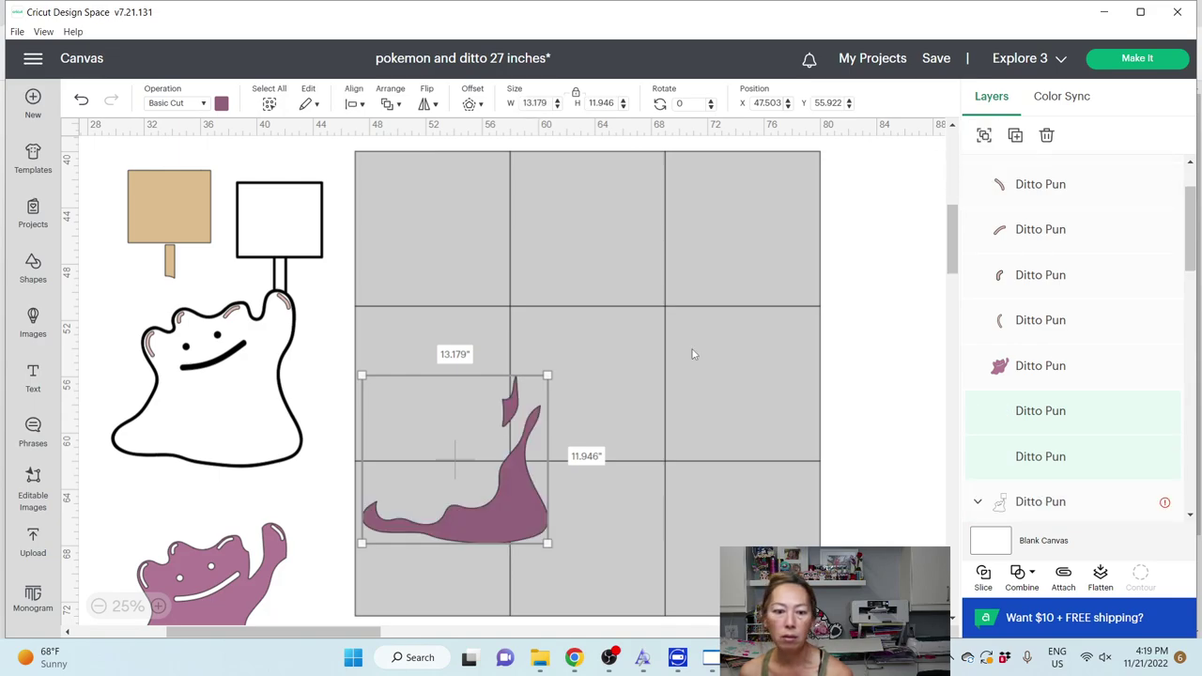
{"action": "left_click", "coordinate": [880, 368]}
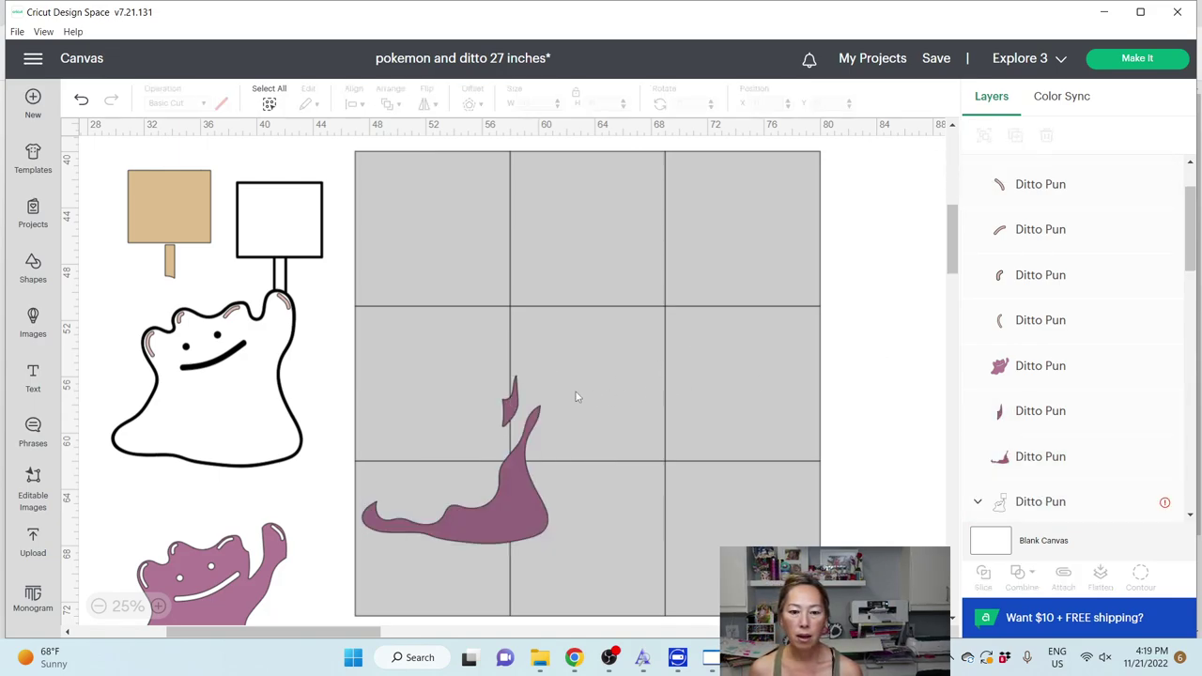
{"action": "left_click_drag", "start_coordinate": [512, 406], "coordinate": [172, 515]}
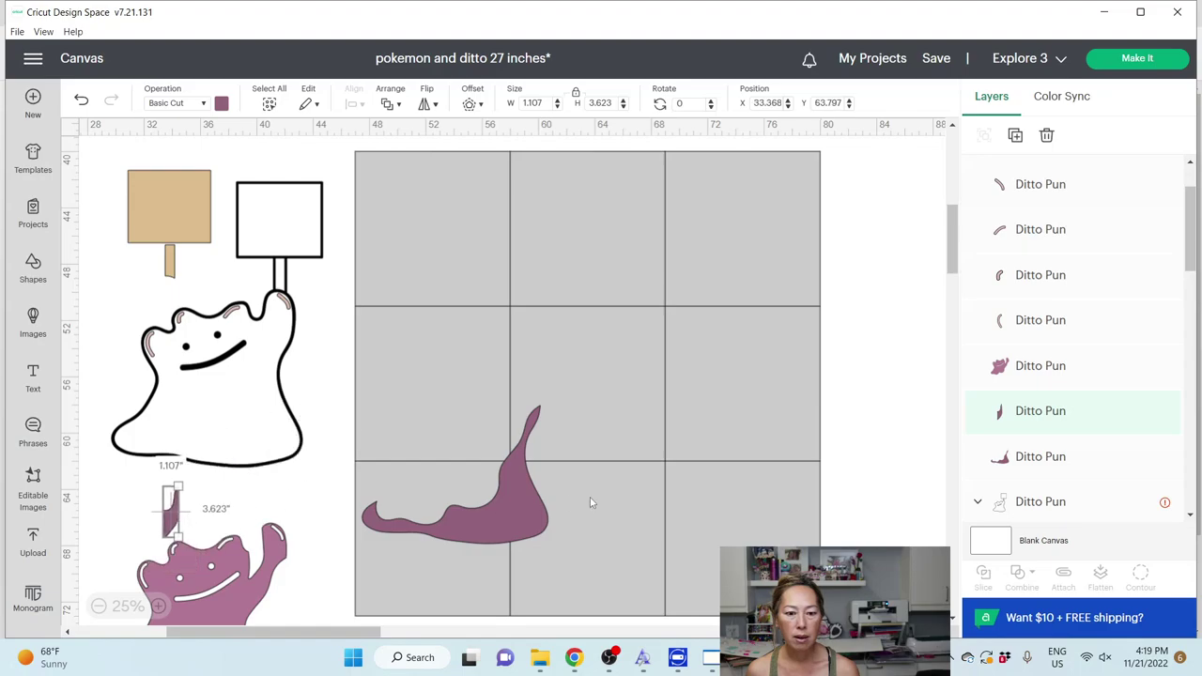
Step: Unlock the large dark purple piece's proportions, rotate it to about 345.72° while testing its fit in a square, and move it off the grid
{"action": "left_click_drag", "start_coordinate": [512, 512], "coordinate": [490, 397]}
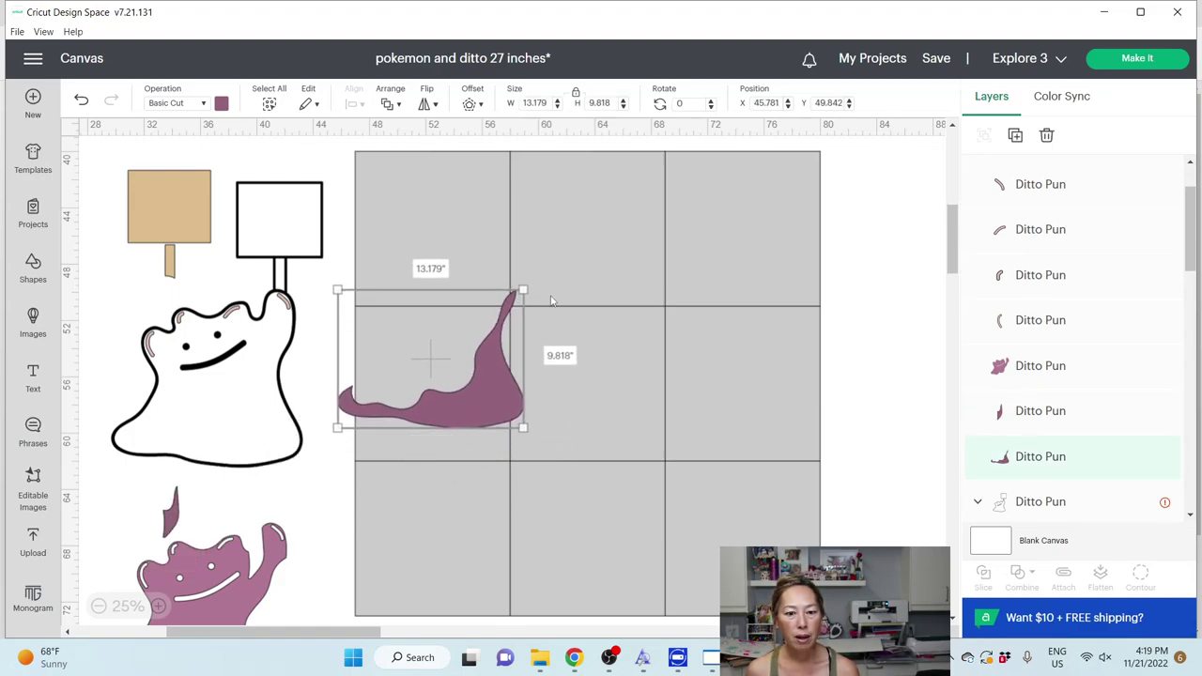
{"action": "left_click_drag", "start_coordinate": [538, 292], "coordinate": [547, 323]}
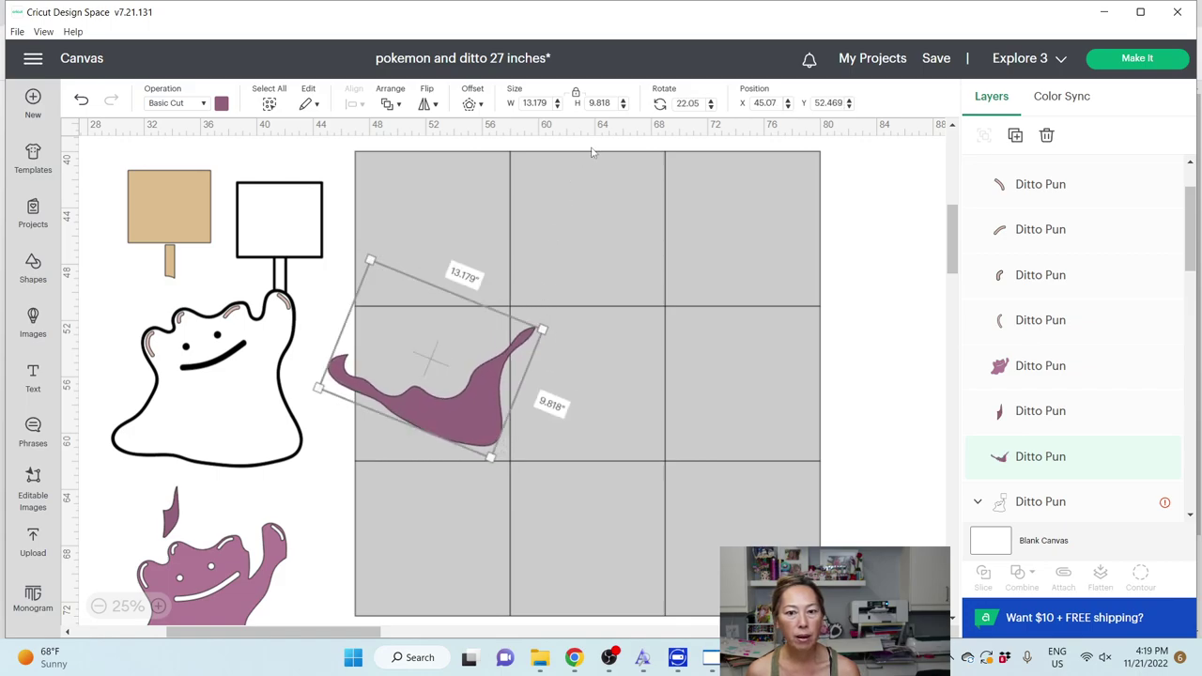
{"action": "left_click", "coordinate": [577, 95]}
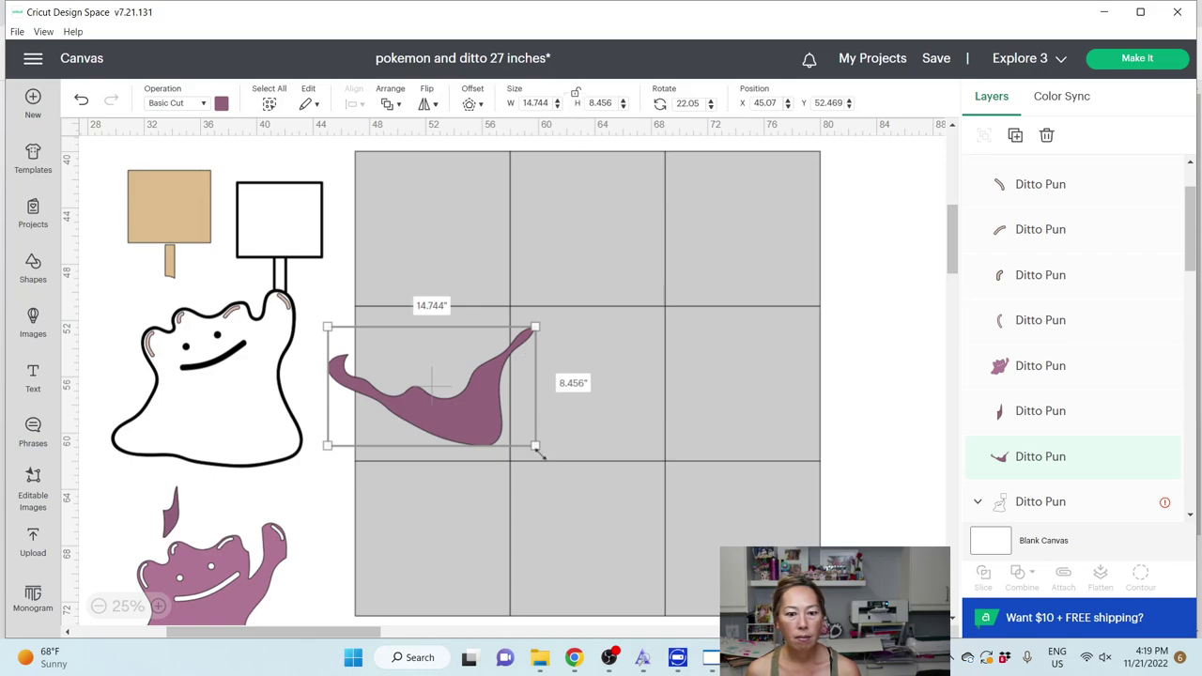
{"action": "left_click_drag", "start_coordinate": [541, 457], "coordinate": [482, 498]}
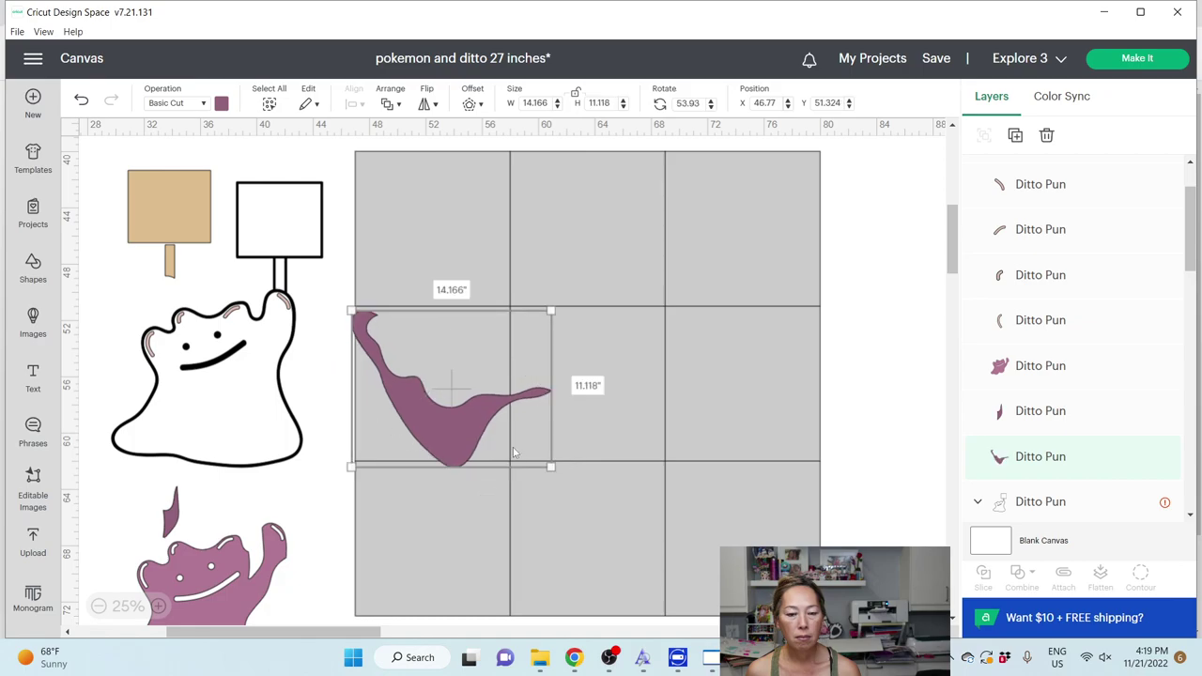
{"action": "mouse_move", "coordinate": [557, 477]}
{"action": "left_mouse_down"}
{"action": "mouse_move", "coordinate": [542, 486]}
{"action": "mouse_move", "coordinate": [549, 497]}
{"action": "left_mouse_up"}
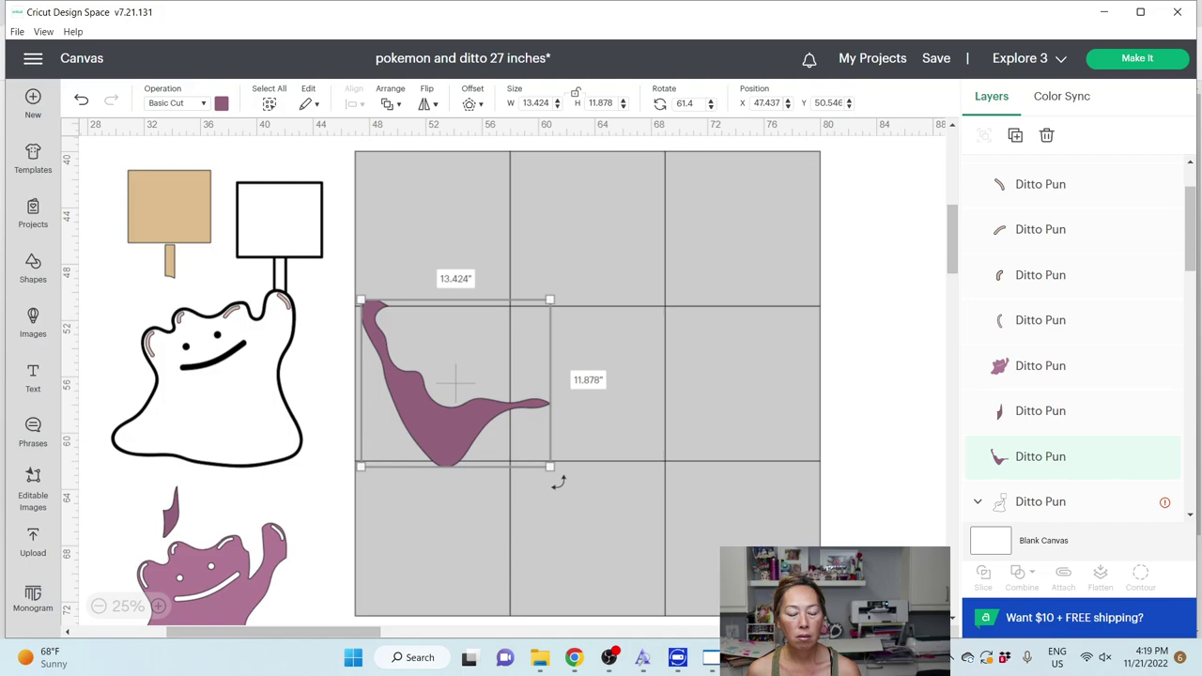
{"action": "left_click_drag", "start_coordinate": [558, 482], "coordinate": [617, 357]}
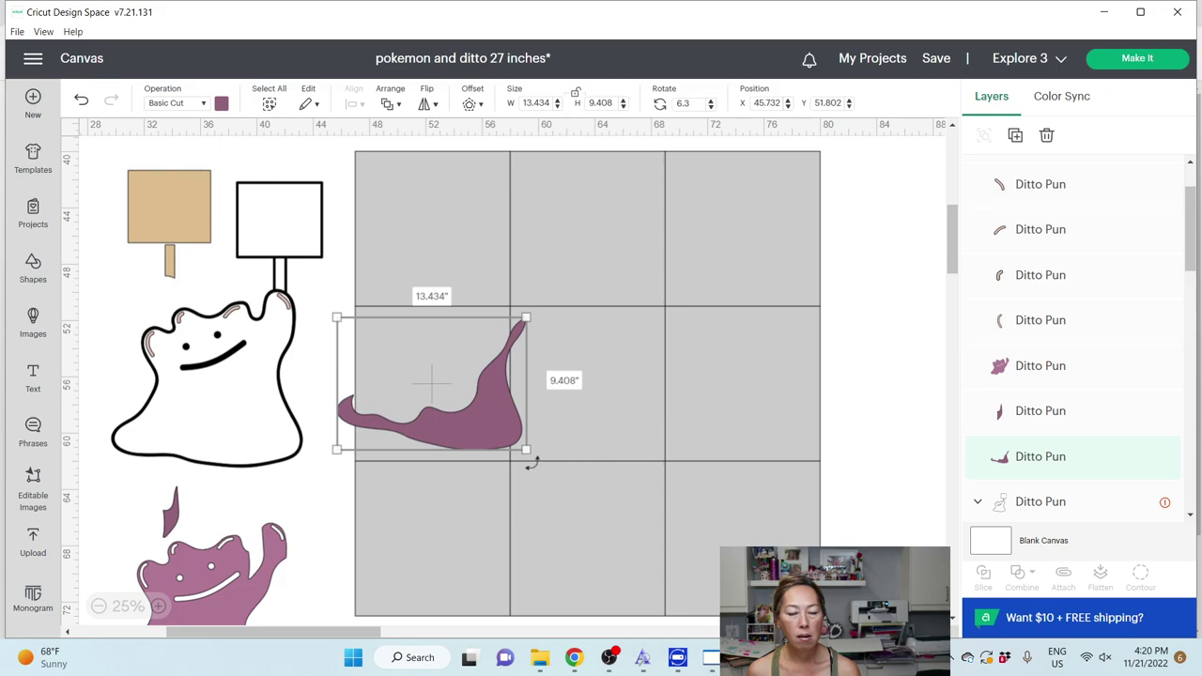
{"action": "mouse_move", "coordinate": [532, 462]}
{"action": "left_mouse_down"}
{"action": "mouse_move", "coordinate": [536, 448]}
{"action": "mouse_move", "coordinate": [555, 450]}
{"action": "mouse_move", "coordinate": [544, 435]}
{"action": "mouse_move", "coordinate": [547, 444]}
{"action": "left_mouse_up"}
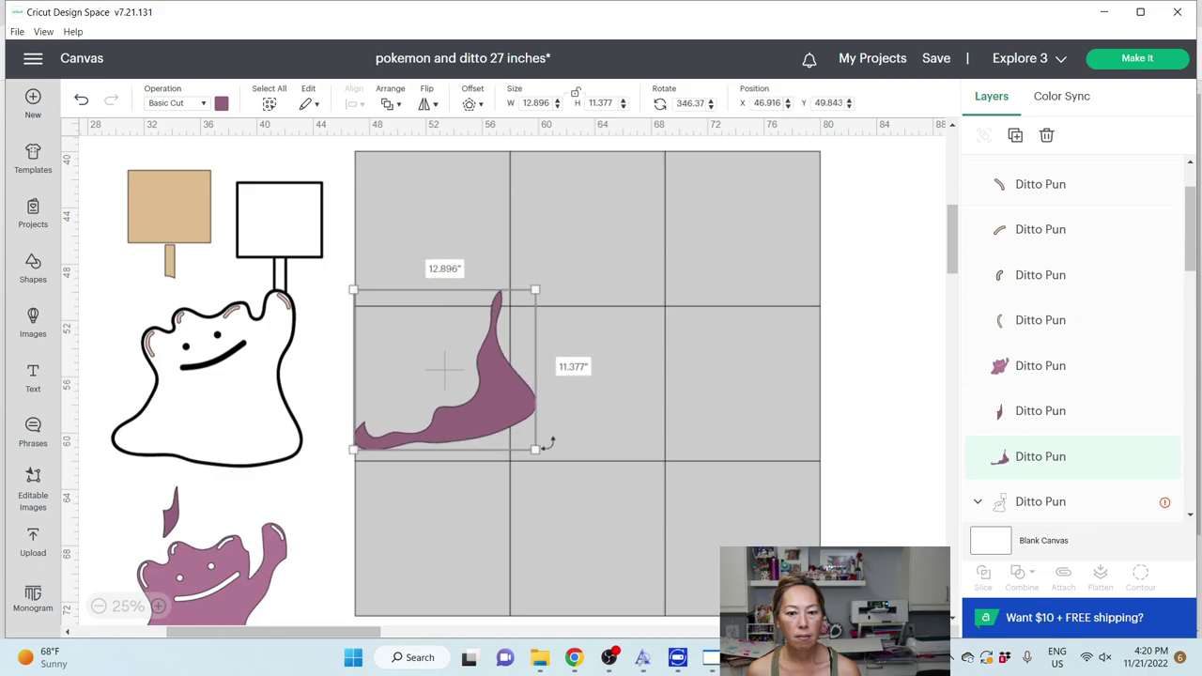
{"action": "left_click_drag", "start_coordinate": [538, 467], "coordinate": [546, 458]}
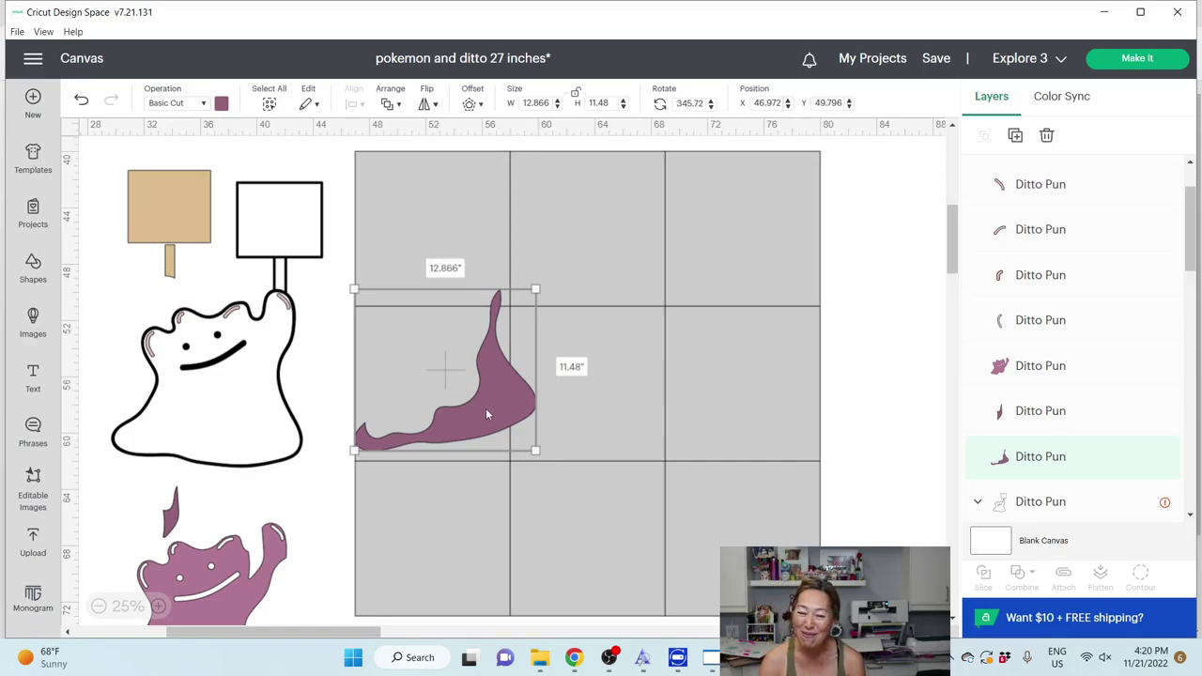
{"action": "left_click_drag", "start_coordinate": [489, 407], "coordinate": [246, 428]}
Step: Move the black Ditto outline onto the grid at about X 62.678, Y 48.603 and weld its parts together
{"action": "scroll", "coordinate": [250, 428], "scroll_direction": "down", "scroll_amount": 2}
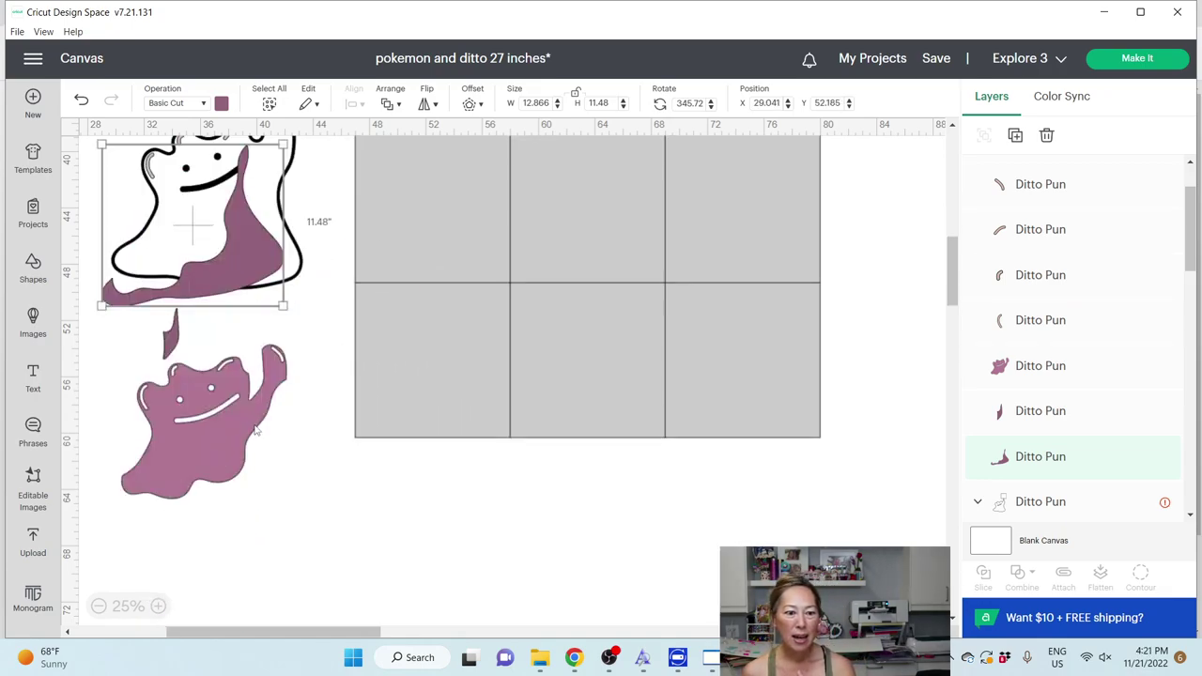
{"action": "left_click_drag", "start_coordinate": [293, 219], "coordinate": [763, 271]}
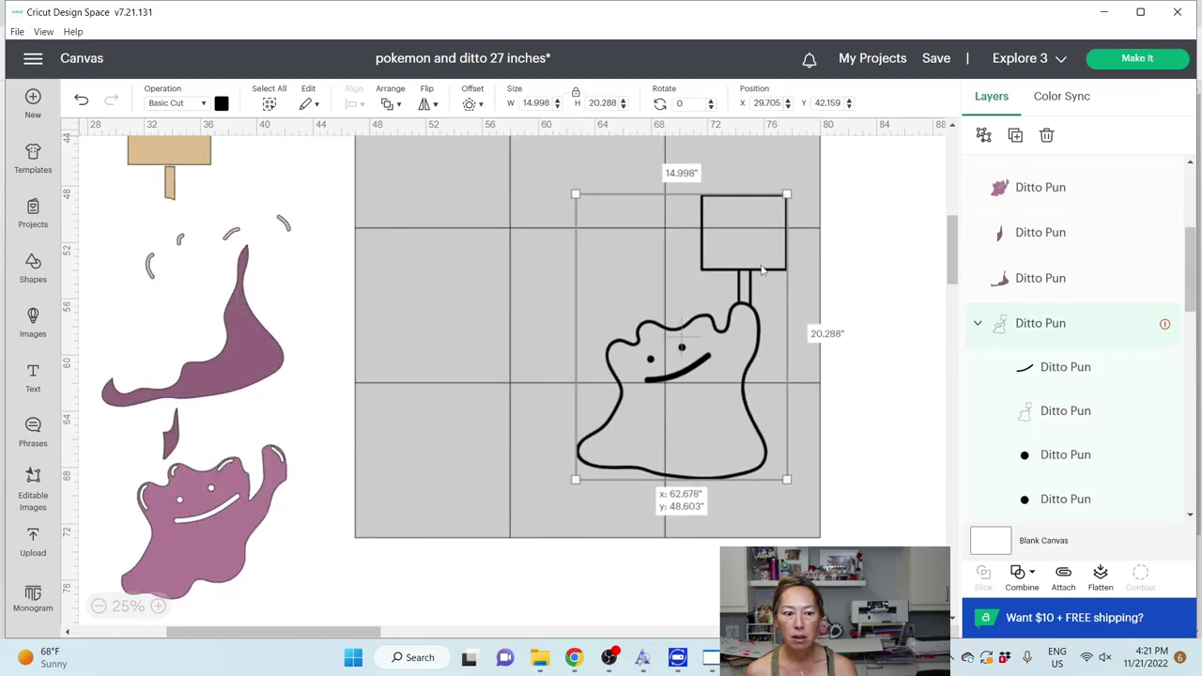
{"action": "left_click_drag", "start_coordinate": [763, 270], "coordinate": [763, 271]}
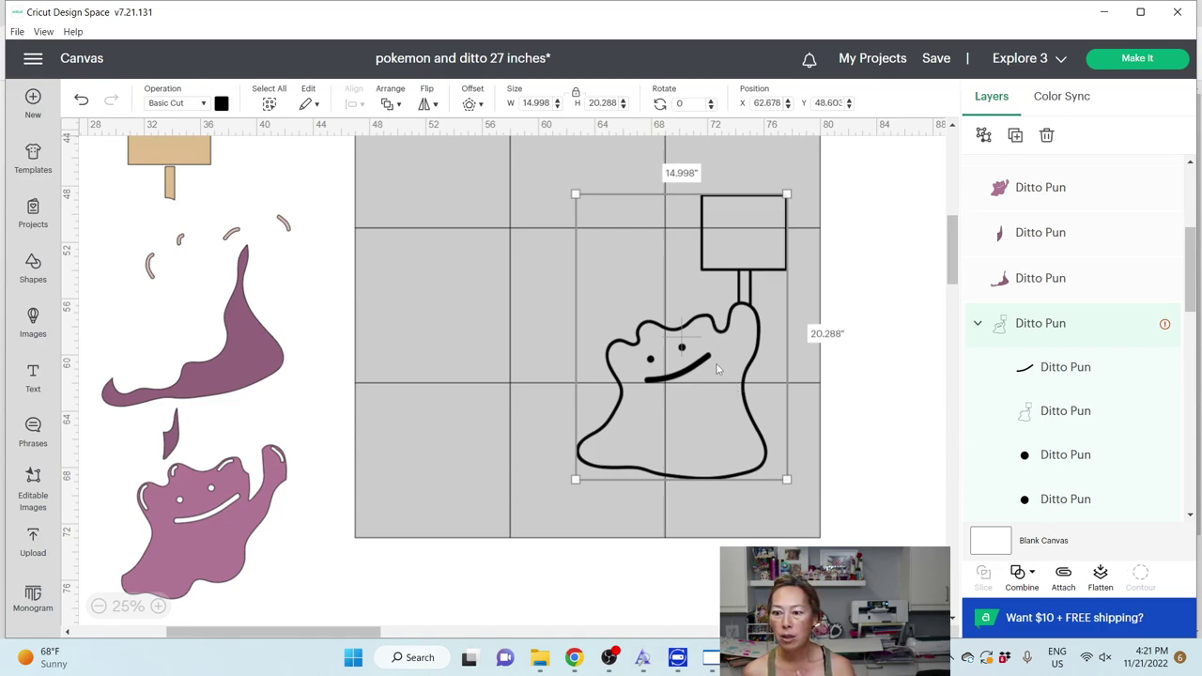
{"action": "left_click", "coordinate": [1033, 575]}
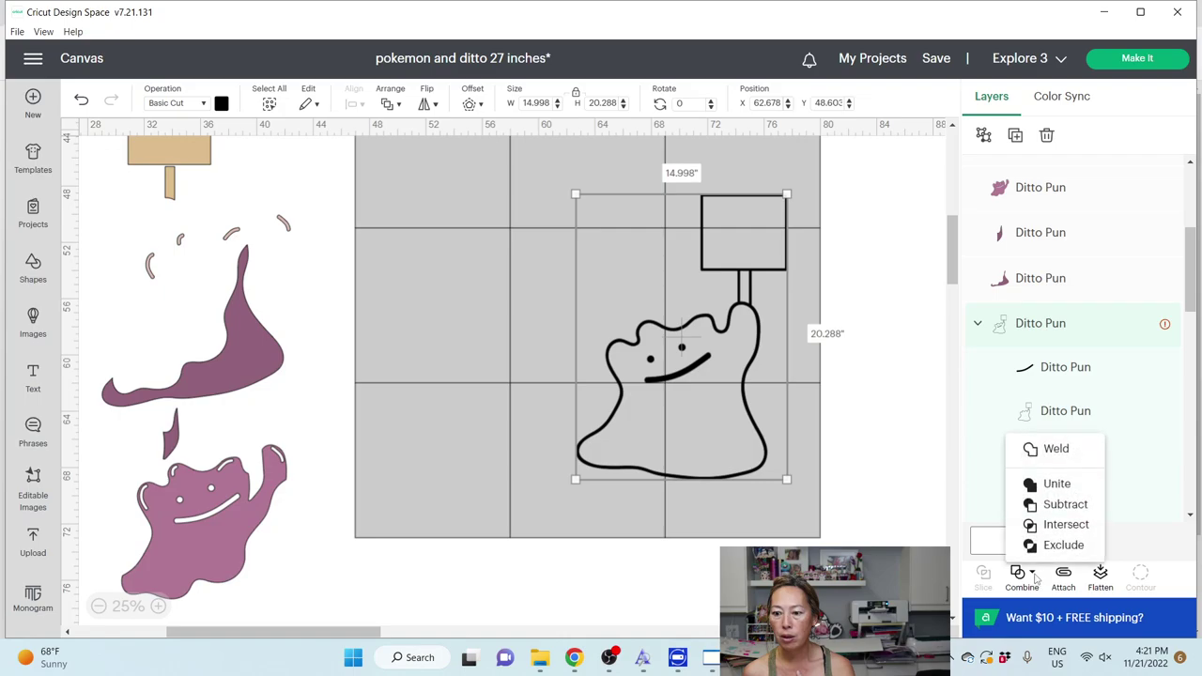
{"action": "left_click", "coordinate": [684, 471]}
{"action": "left_click", "coordinate": [706, 448]}
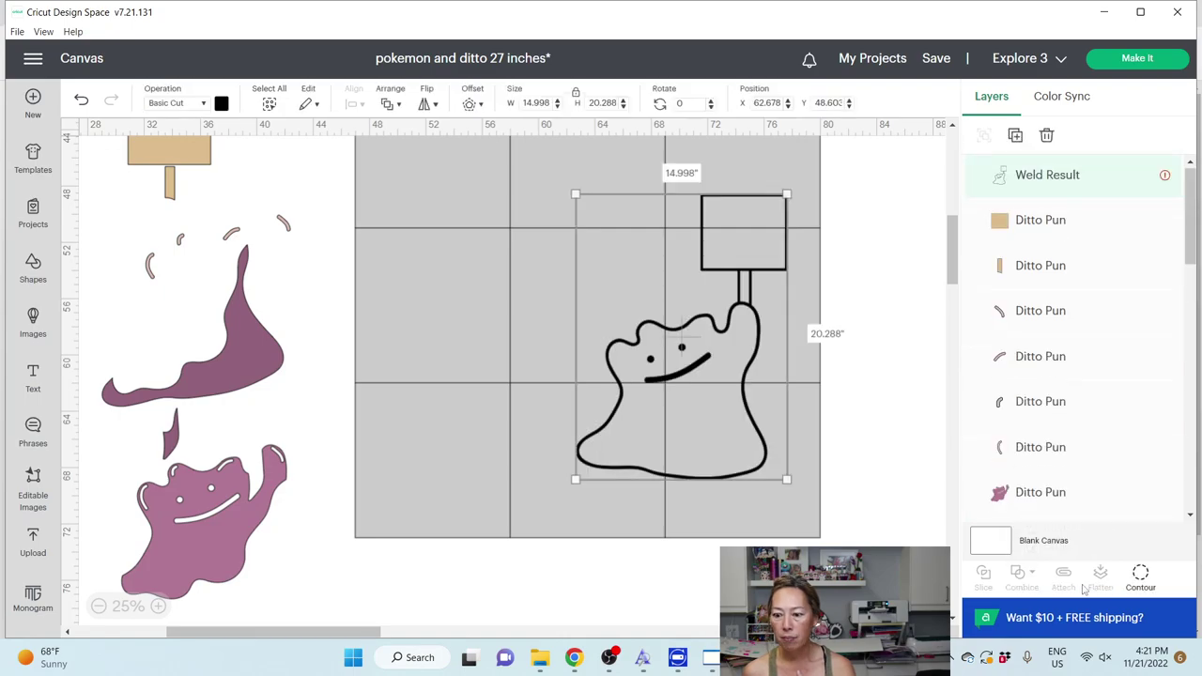
Step: Hide all contours of the welded Ditto outline
{"action": "left_click", "coordinate": [1140, 575]}
{"action": "left_click", "coordinate": [867, 529]}
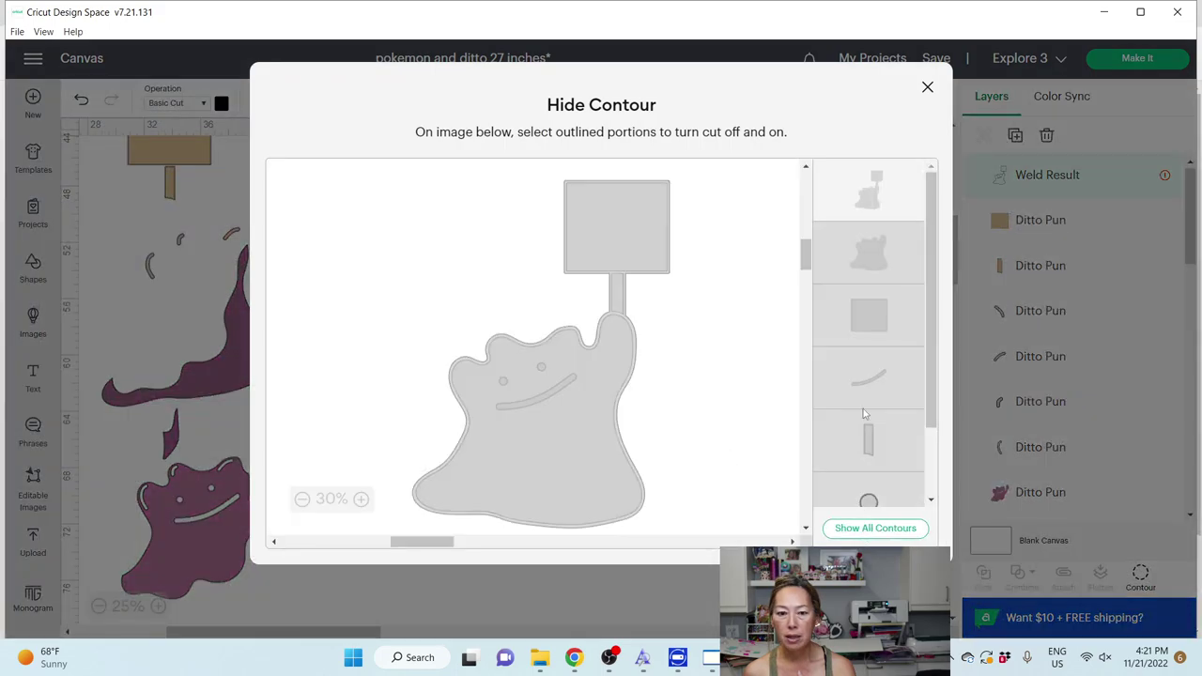
{"action": "left_click", "coordinate": [927, 89]}
Step: Position the solid black Ditto silhouette over the grid squares at about X 62.511, Y 44.381
{"action": "left_click_drag", "start_coordinate": [708, 368], "coordinate": [633, 374]}
{"action": "scroll", "coordinate": [633, 374], "scroll_direction": "up", "scroll_amount": 5}
{"action": "left_click_drag", "start_coordinate": [688, 478], "coordinate": [763, 411]}
{"action": "scroll", "coordinate": [764, 411], "scroll_direction": "down", "scroll_amount": 5}
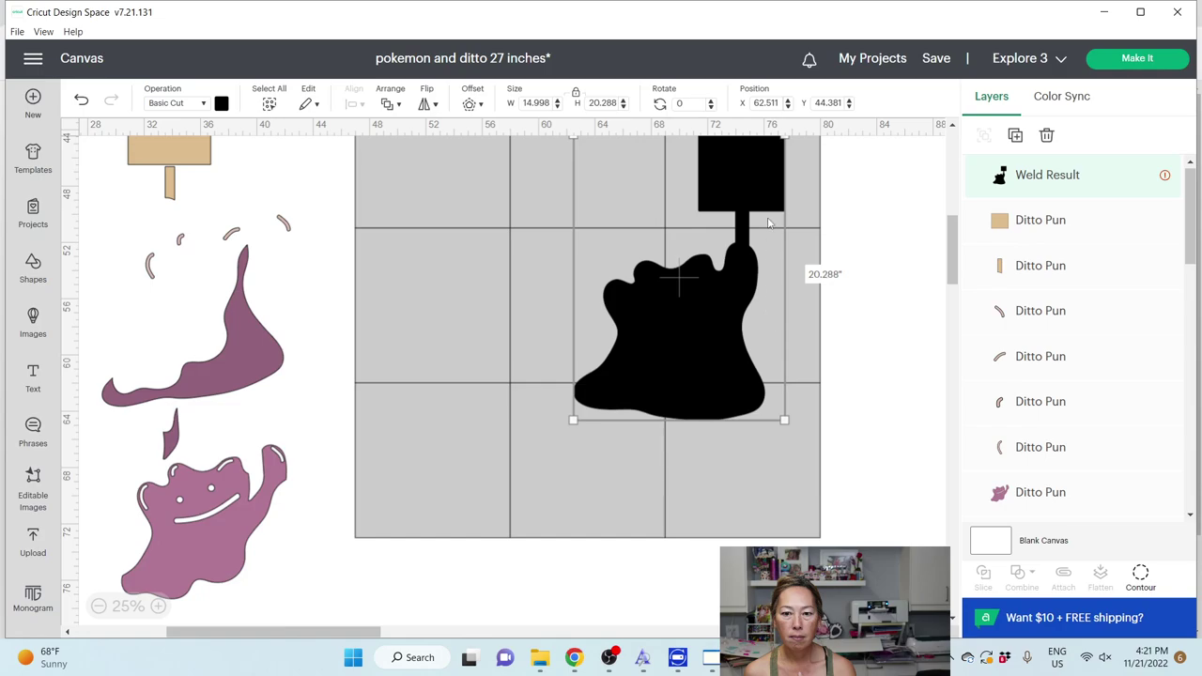
{"action": "scroll", "coordinate": [742, 318], "scroll_direction": "up", "scroll_amount": 3}
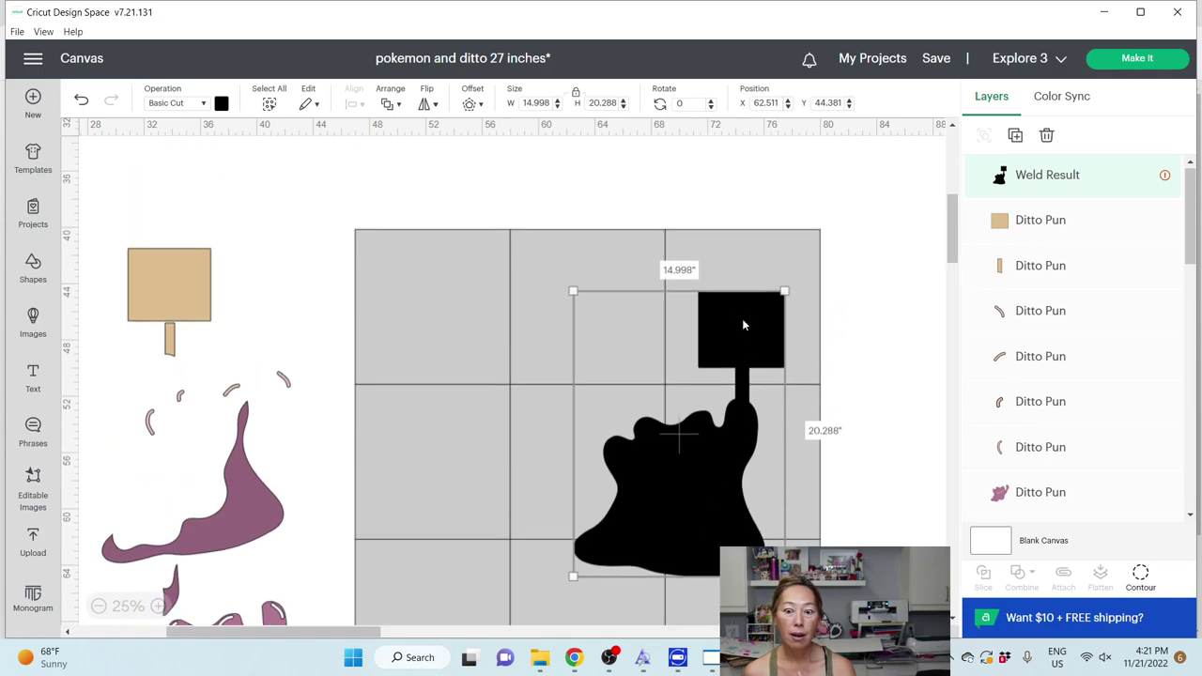
{"action": "scroll", "coordinate": [459, 248], "scroll_direction": "down", "scroll_amount": 3}
Step: Ungroup the 3X3 grid into individual squares
{"action": "left_click", "coordinate": [460, 247]}
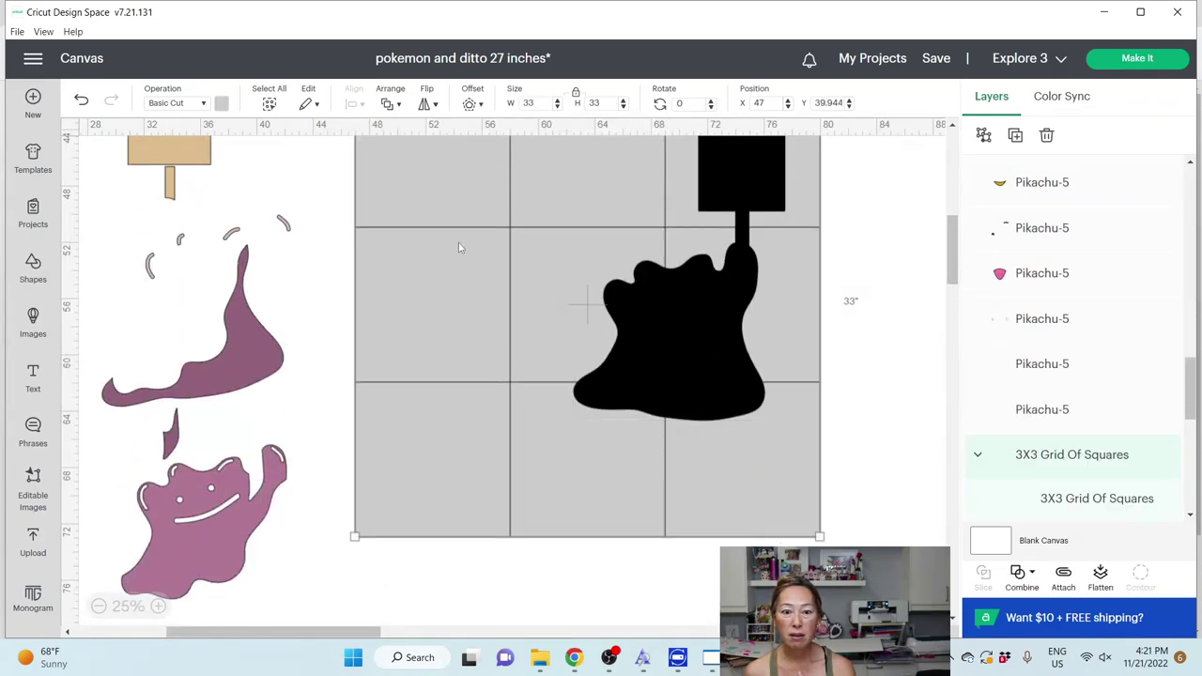
{"action": "left_click", "coordinate": [984, 136]}
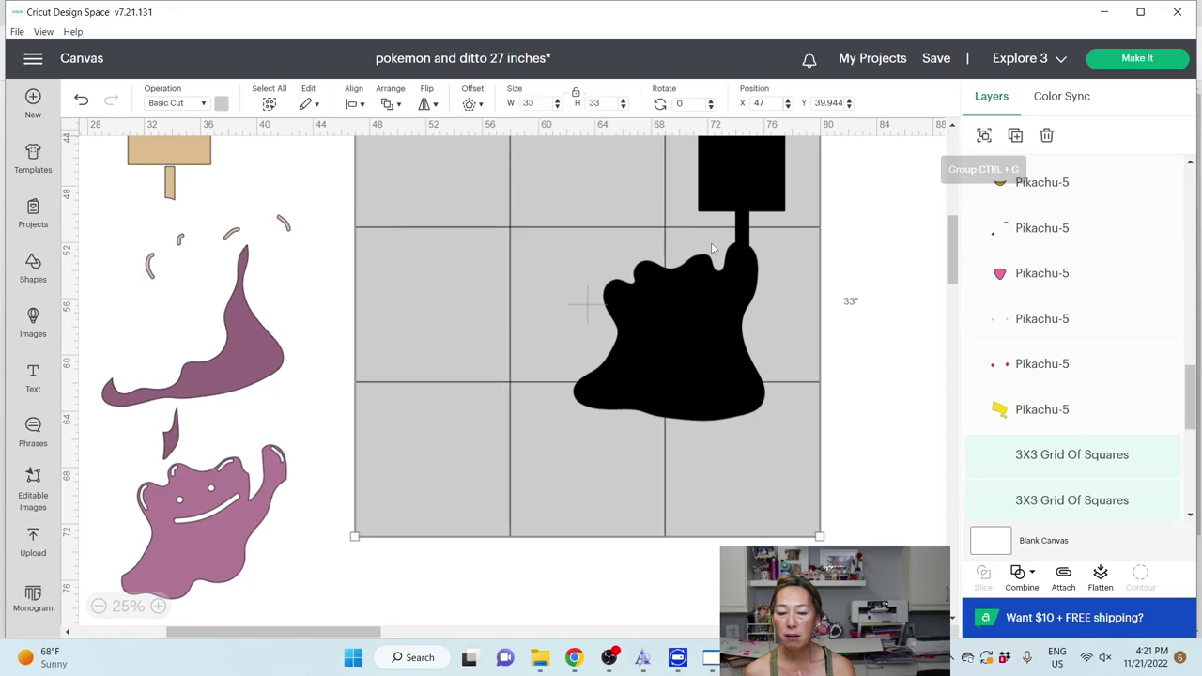
{"action": "scroll", "coordinate": [709, 304], "scroll_direction": "up", "scroll_amount": 3}
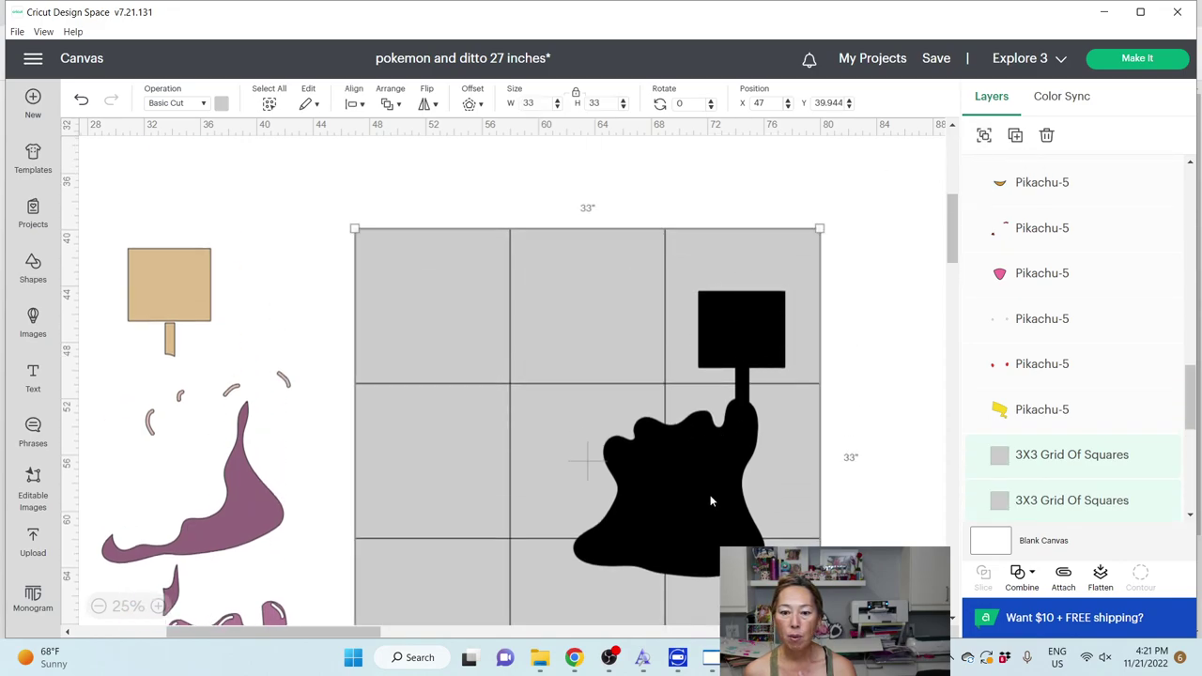
{"action": "scroll", "coordinate": [825, 498], "scroll_direction": "down", "scroll_amount": 3}
Step: Slice the black silhouette with each of the three squares in the grid's third column, from the lowest to the uppermost
{"action": "left_click", "coordinate": [825, 498]}
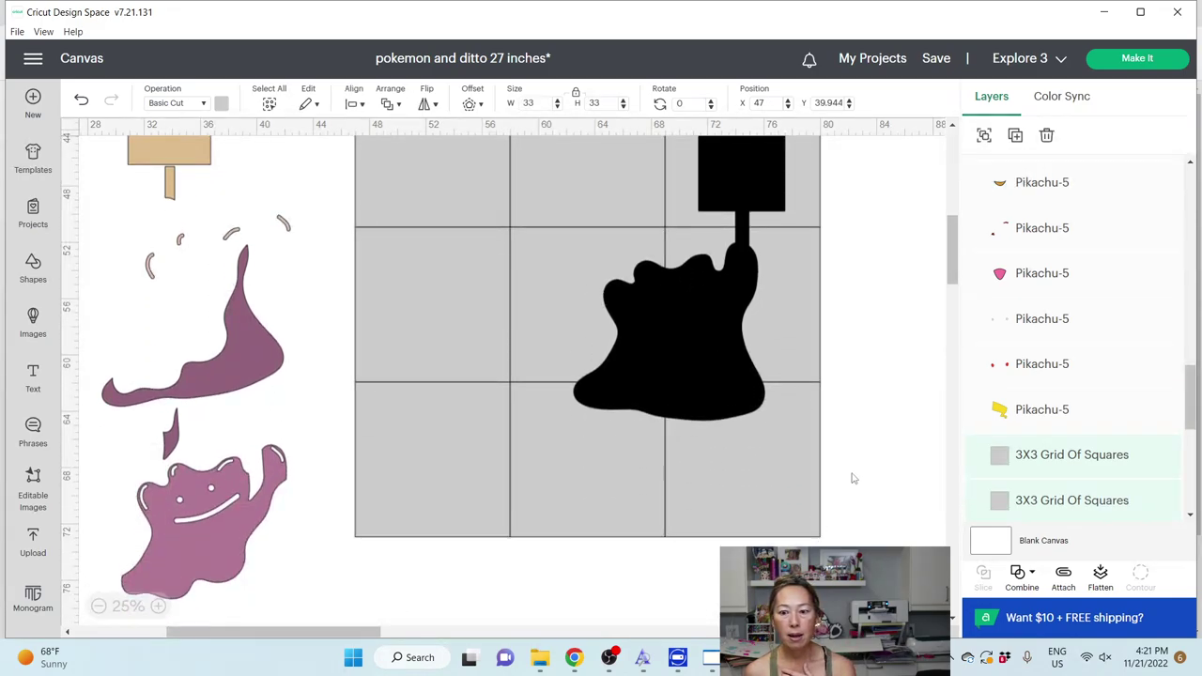
{"action": "left_click_drag", "start_coordinate": [896, 507], "coordinate": [726, 398]}
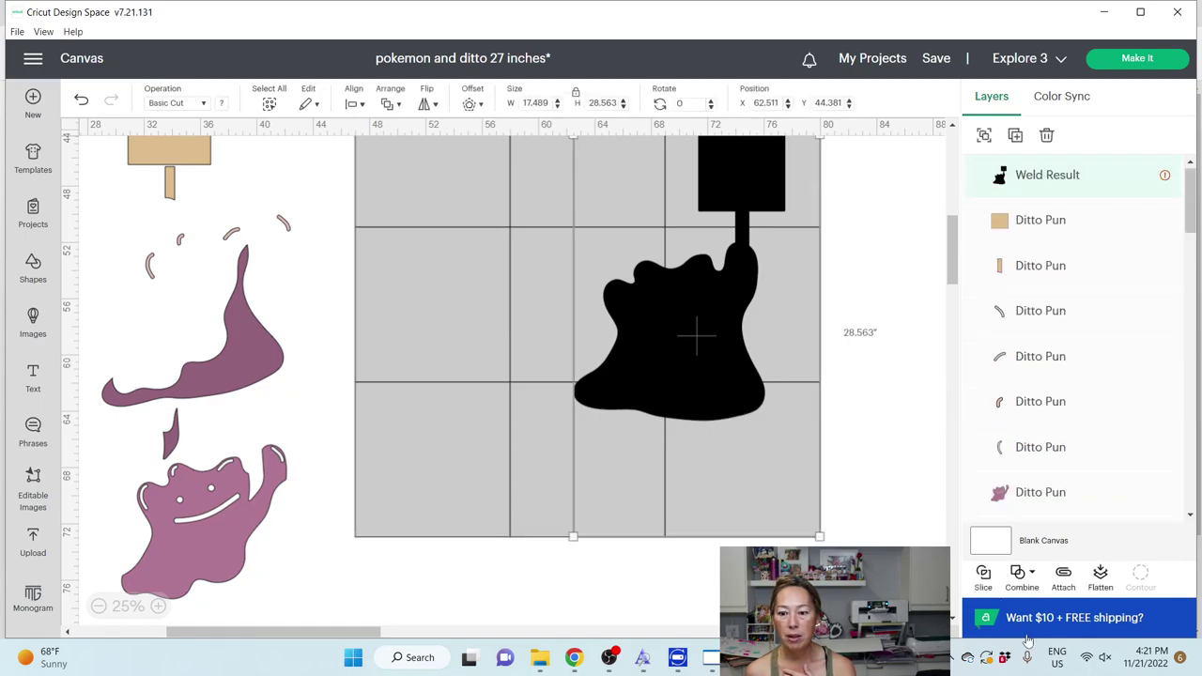
{"action": "left_click", "coordinate": [984, 575]}
{"action": "left_click_drag", "start_coordinate": [867, 323], "coordinate": [723, 301]}
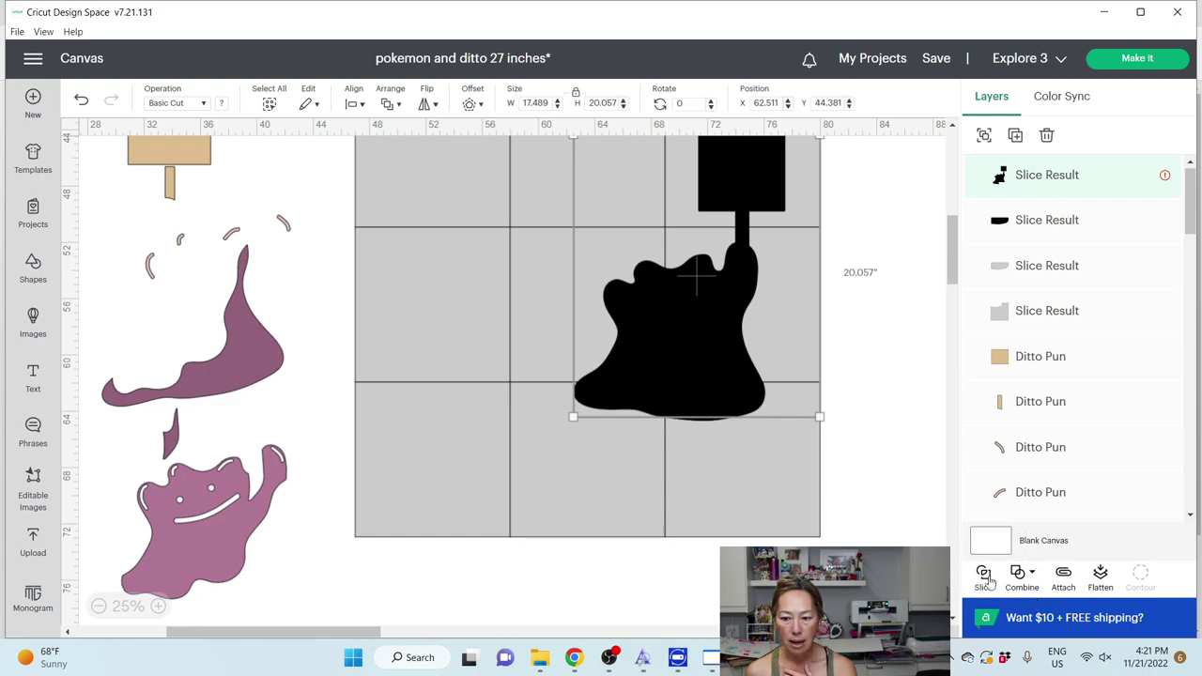
{"action": "left_click", "coordinate": [851, 270]}
{"action": "scroll", "coordinate": [827, 197], "scroll_direction": "up", "scroll_amount": 2}
{"action": "left_click_drag", "start_coordinate": [851, 271], "coordinate": [700, 247]}
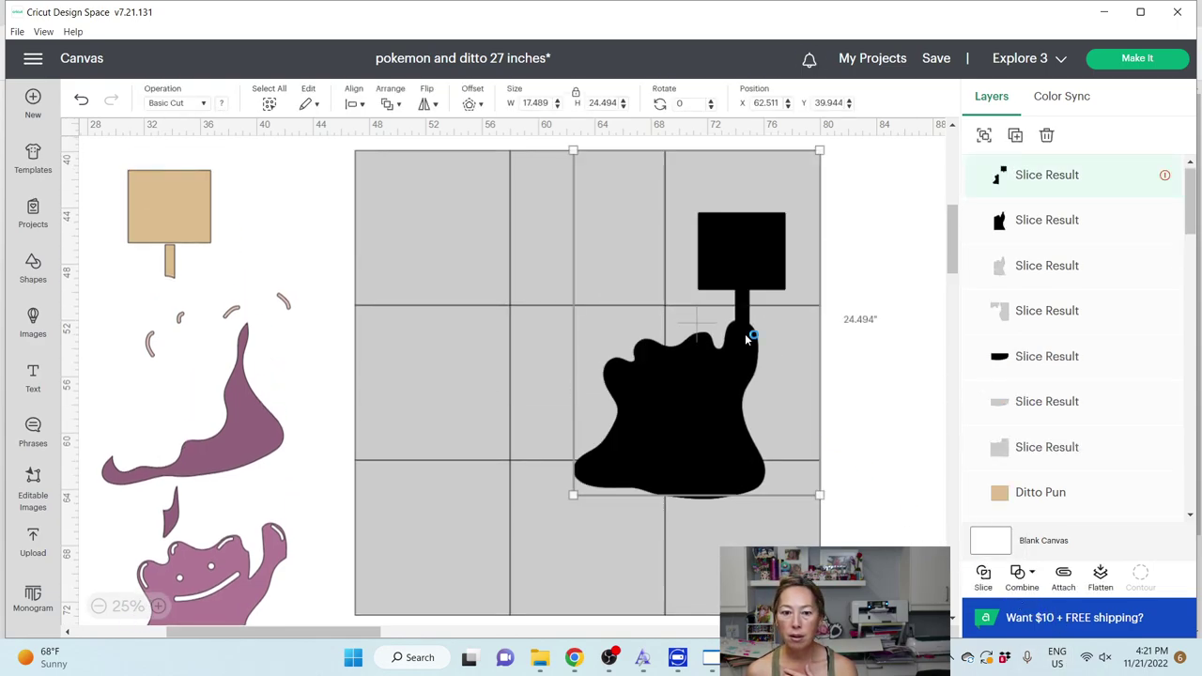
Step: Delete the unused grid squares: the whole first column and the uppermost square of the second column
{"action": "left_click", "coordinate": [405, 239]}
{"action": "key", "text": "Delete"}
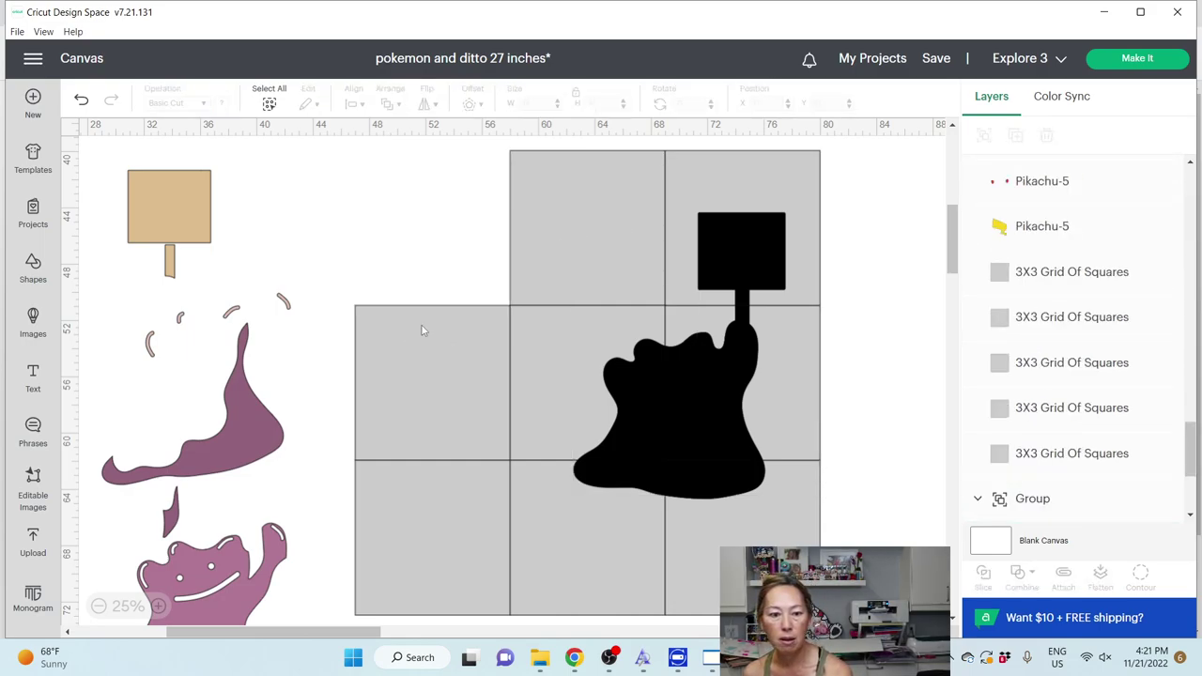
{"action": "left_click", "coordinate": [420, 314]}
{"action": "key", "text": "Delete"}
{"action": "left_click", "coordinate": [447, 503]}
{"action": "key", "text": "Delete"}
{"action": "left_click", "coordinate": [625, 224]}
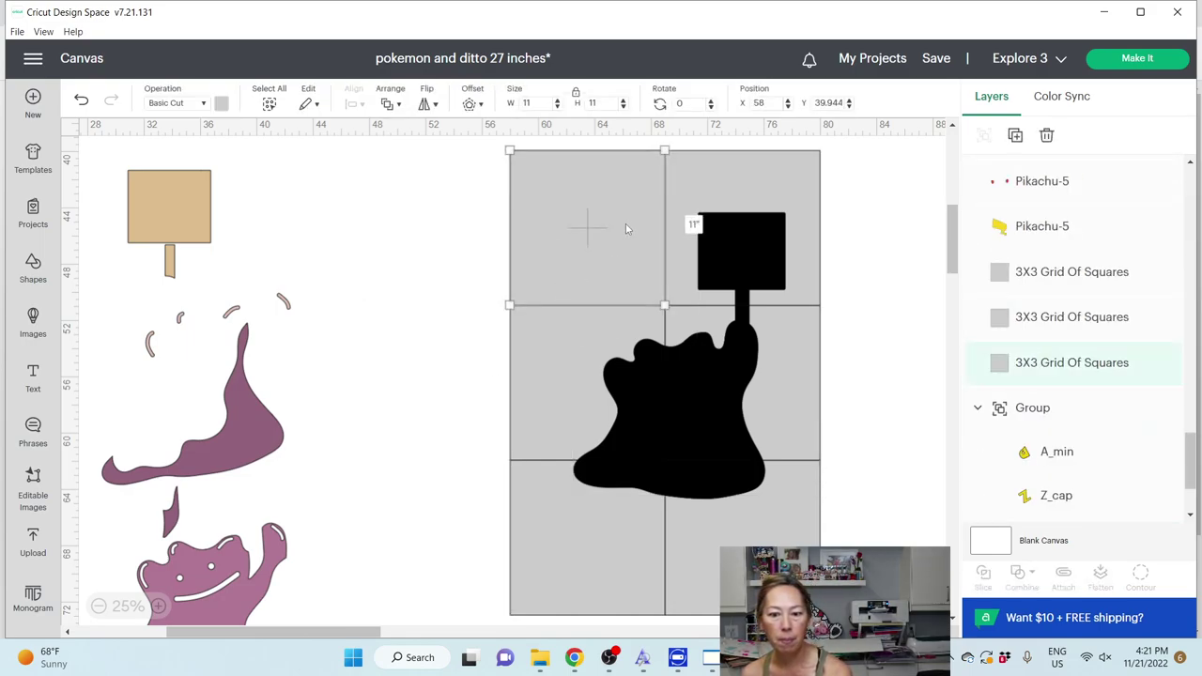
{"action": "key", "text": "Delete"}
Step: Slice the remaining black Ditto silhouette with its grid square and move the black body, base and sign pieces clear of the grid
{"action": "left_click_drag", "start_coordinate": [440, 375], "coordinate": [430, 227]}
{"action": "left_click", "coordinate": [983, 575]}
{"action": "left_click_drag", "start_coordinate": [639, 481], "coordinate": [426, 323]}
{"action": "left_click_drag", "start_coordinate": [729, 404], "coordinate": [522, 252]}
{"action": "left_click_drag", "start_coordinate": [713, 480], "coordinate": [503, 323]}
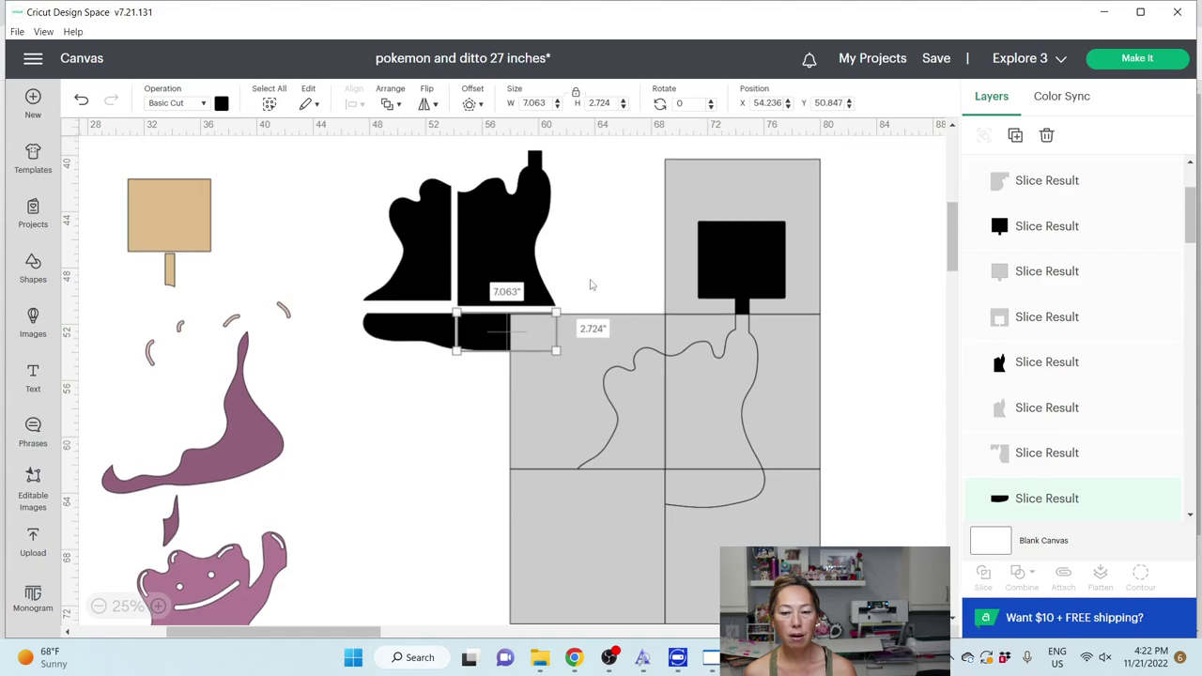
{"action": "scroll", "coordinate": [590, 276], "scroll_direction": "up", "scroll_amount": 3}
{"action": "left_click_drag", "start_coordinate": [748, 370], "coordinate": [548, 251]}
{"action": "scroll", "coordinate": [791, 315], "scroll_direction": "down", "scroll_amount": 3}
Step: Delete all leftover grey grid squares and grey slice results, and save the project
{"action": "left_click_drag", "start_coordinate": [880, 562], "coordinate": [634, 276]}
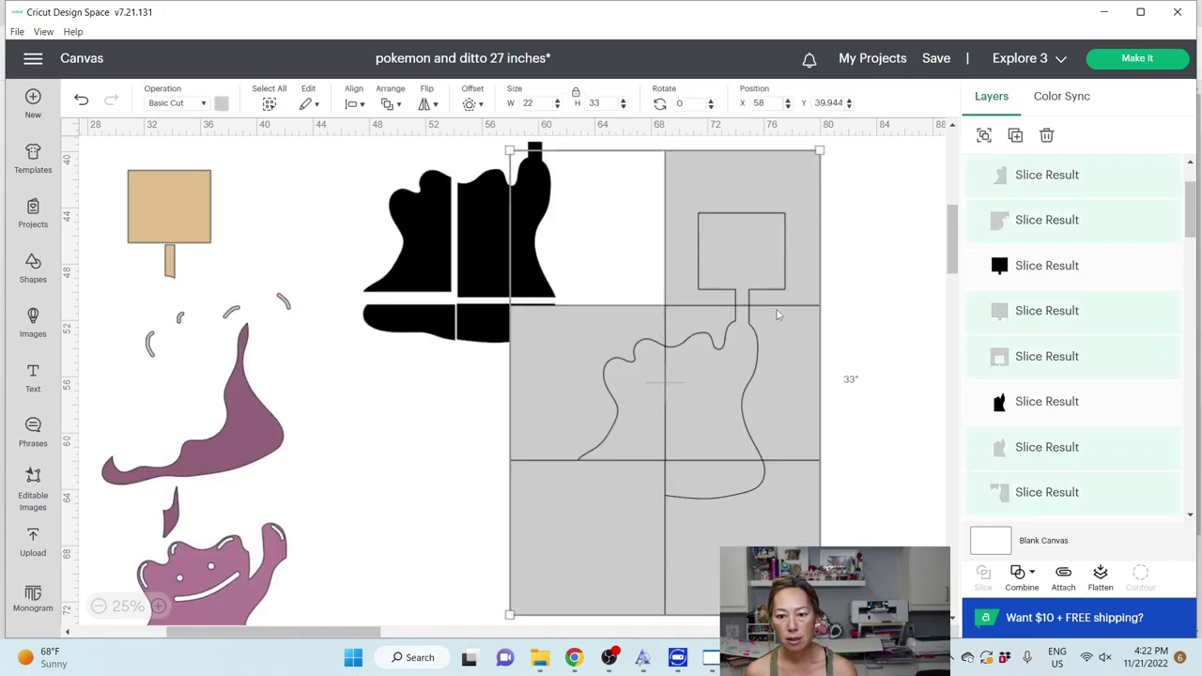
{"action": "key", "text": "Delete"}
{"action": "scroll", "coordinate": [787, 302], "scroll_direction": "up", "scroll_amount": 10}
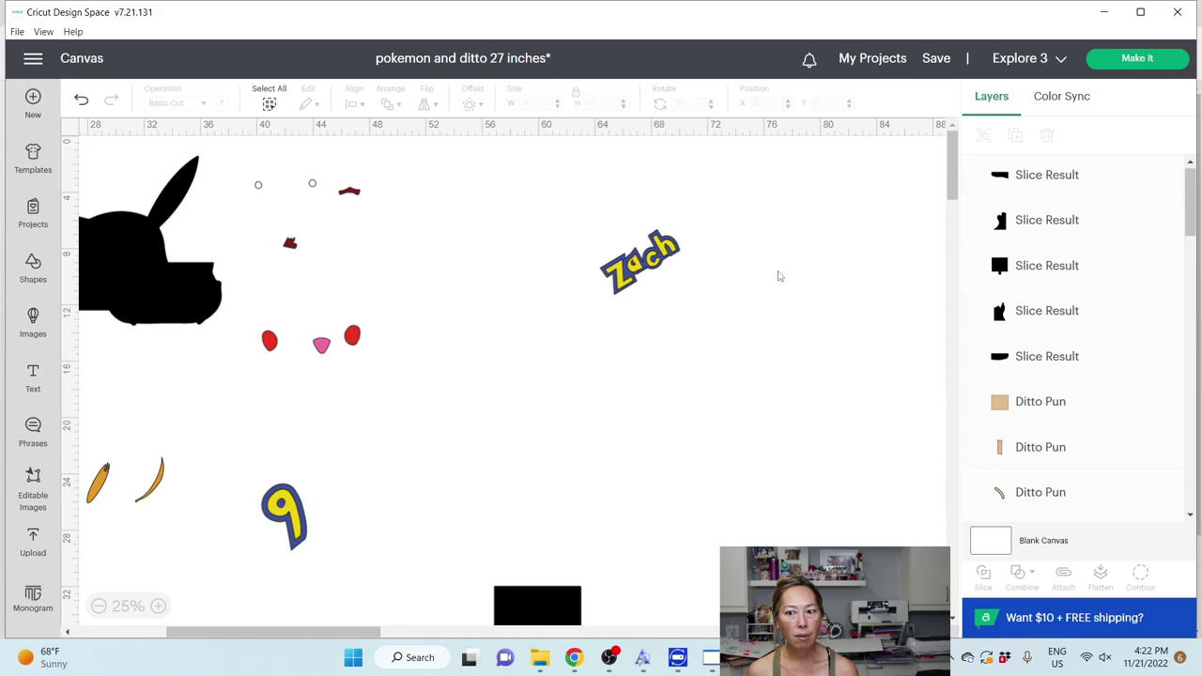
{"action": "left_click", "coordinate": [937, 59]}
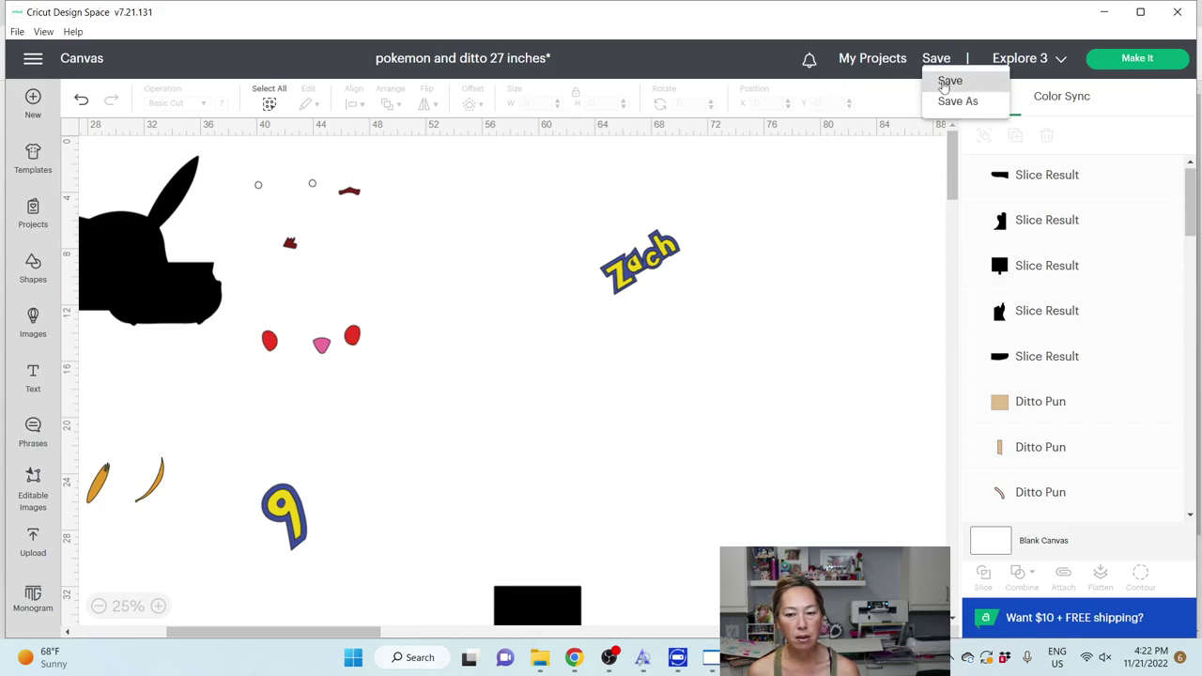
{"action": "left_click", "coordinate": [942, 82]}
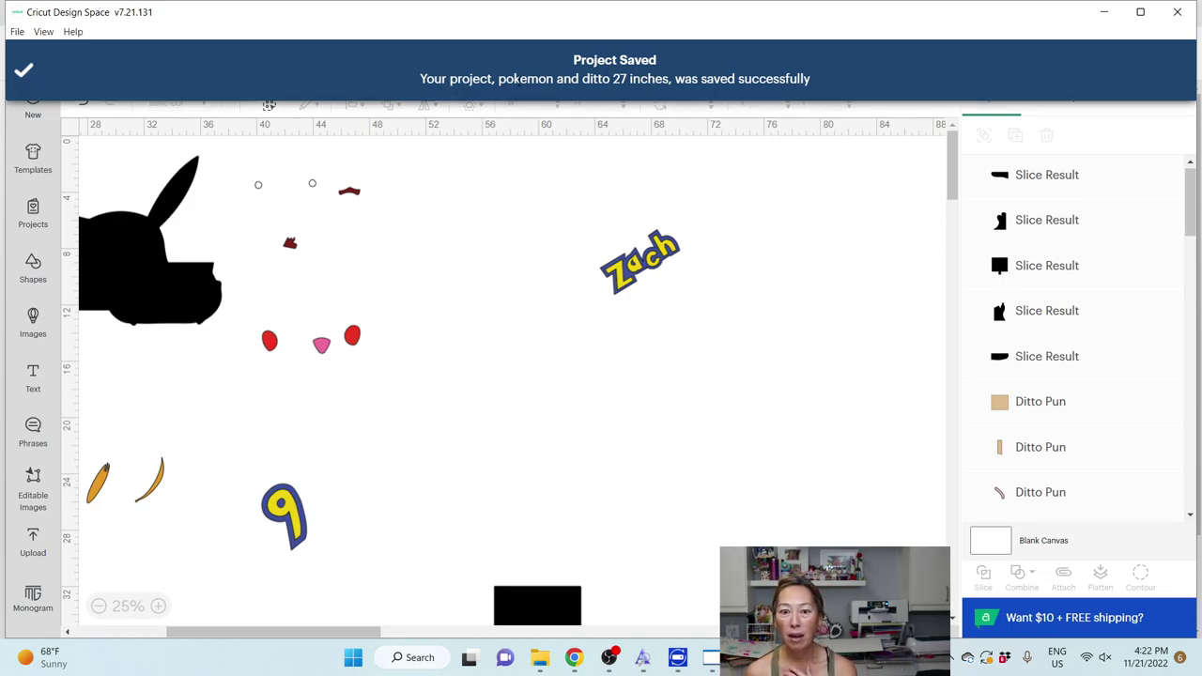
Step: Prepare the project for cutting with all materials loaded on a 12 in x 24 in mat
{"action": "left_click", "coordinate": [1162, 58]}
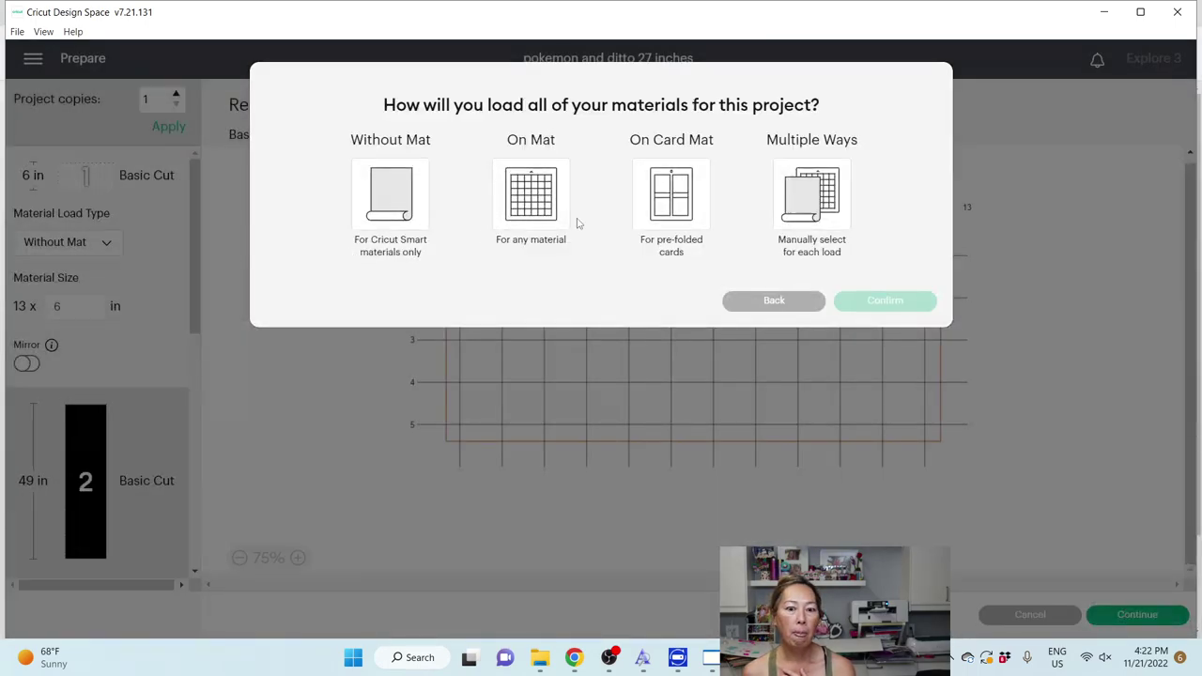
{"action": "left_click", "coordinate": [555, 215]}
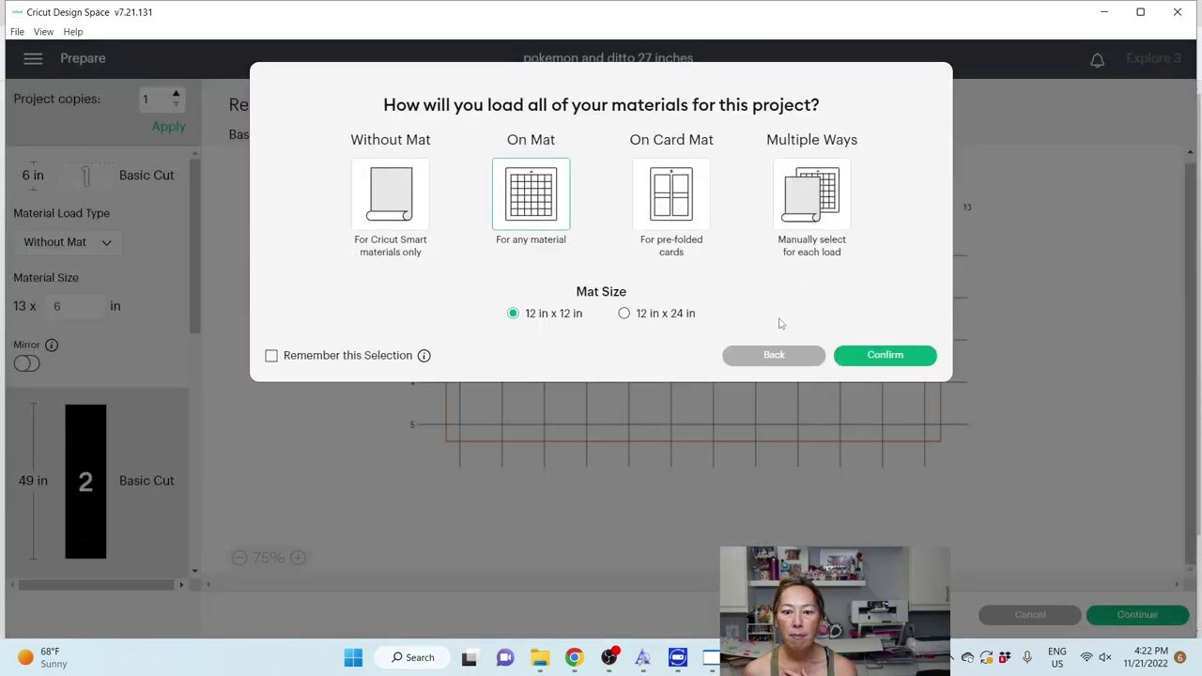
{"action": "left_click", "coordinate": [681, 318]}
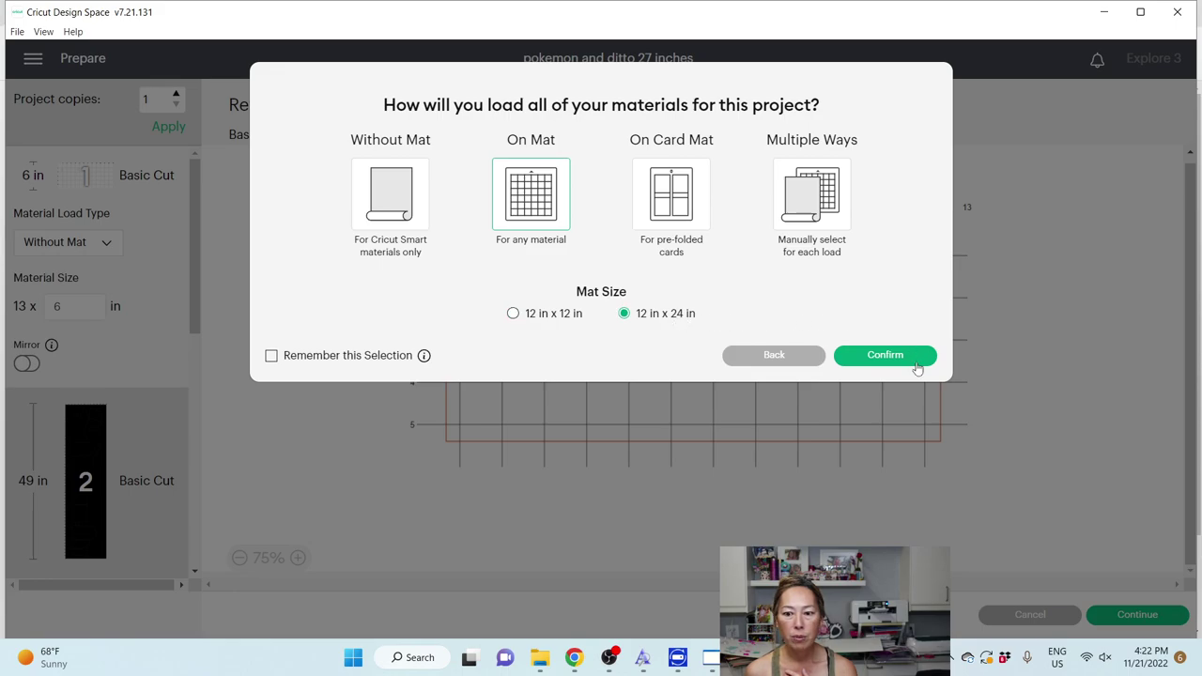
{"action": "left_click", "coordinate": [902, 357]}
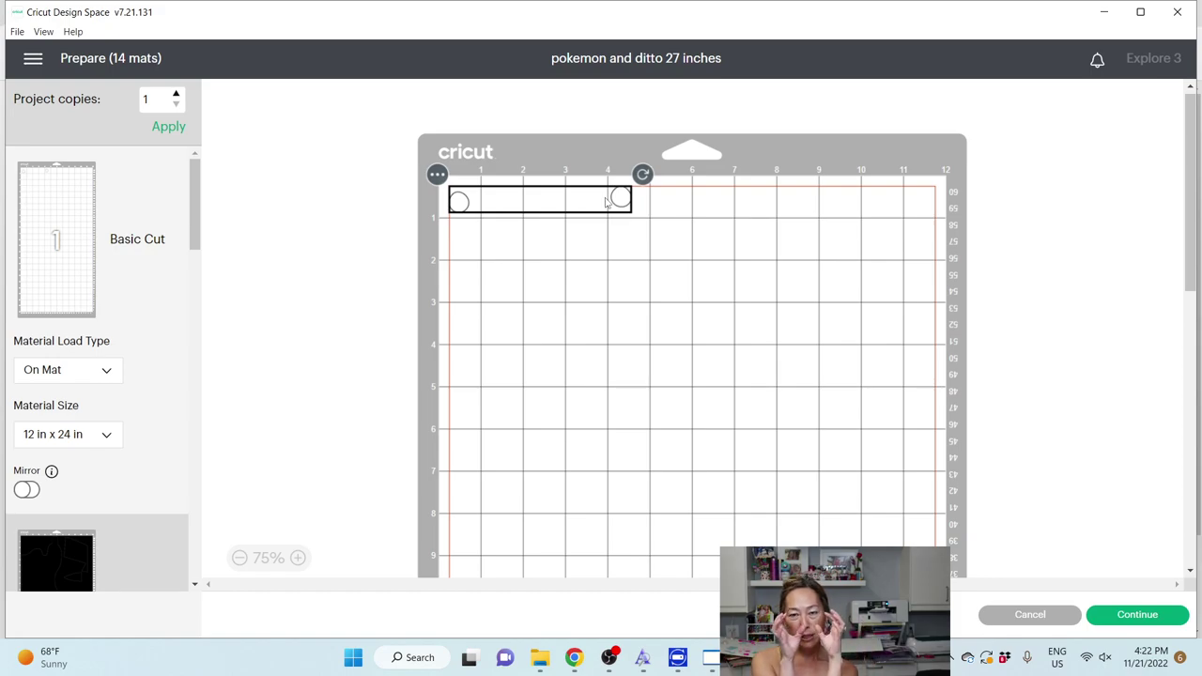
Step: On mat 2, move the black Pikachu head piece down to the mat's lower cutting boundary
{"action": "scroll", "coordinate": [128, 316], "scroll_direction": "down", "scroll_amount": 5}
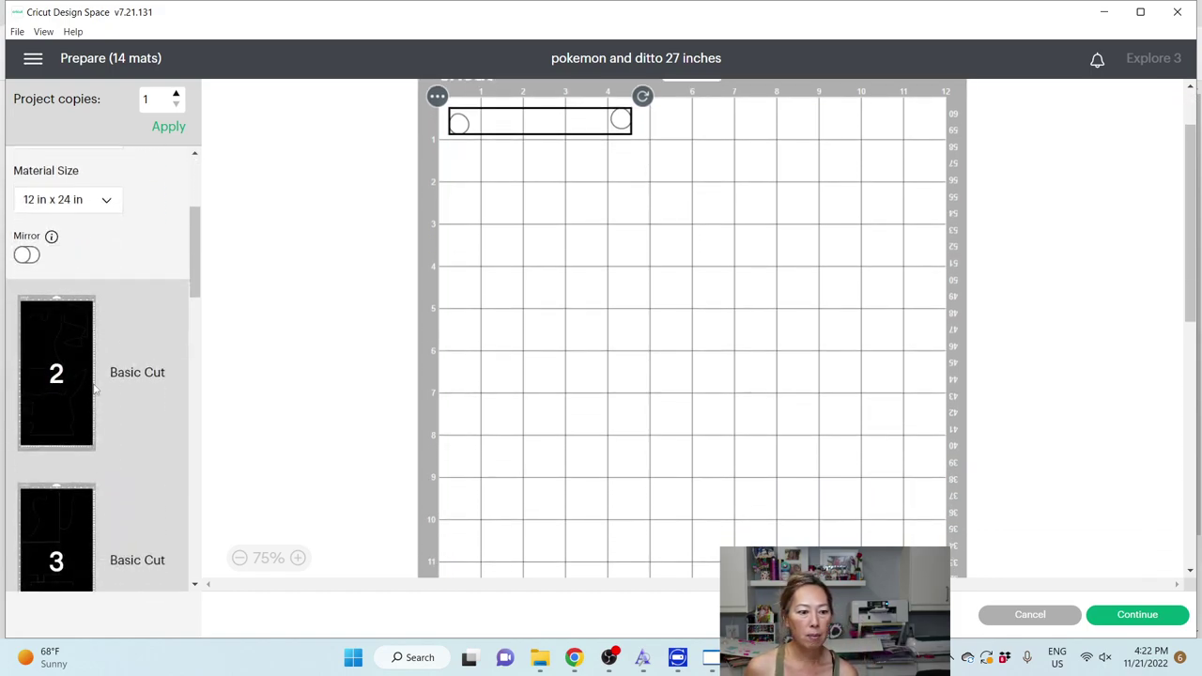
{"action": "scroll", "coordinate": [601, 394], "scroll_direction": "down", "scroll_amount": 5}
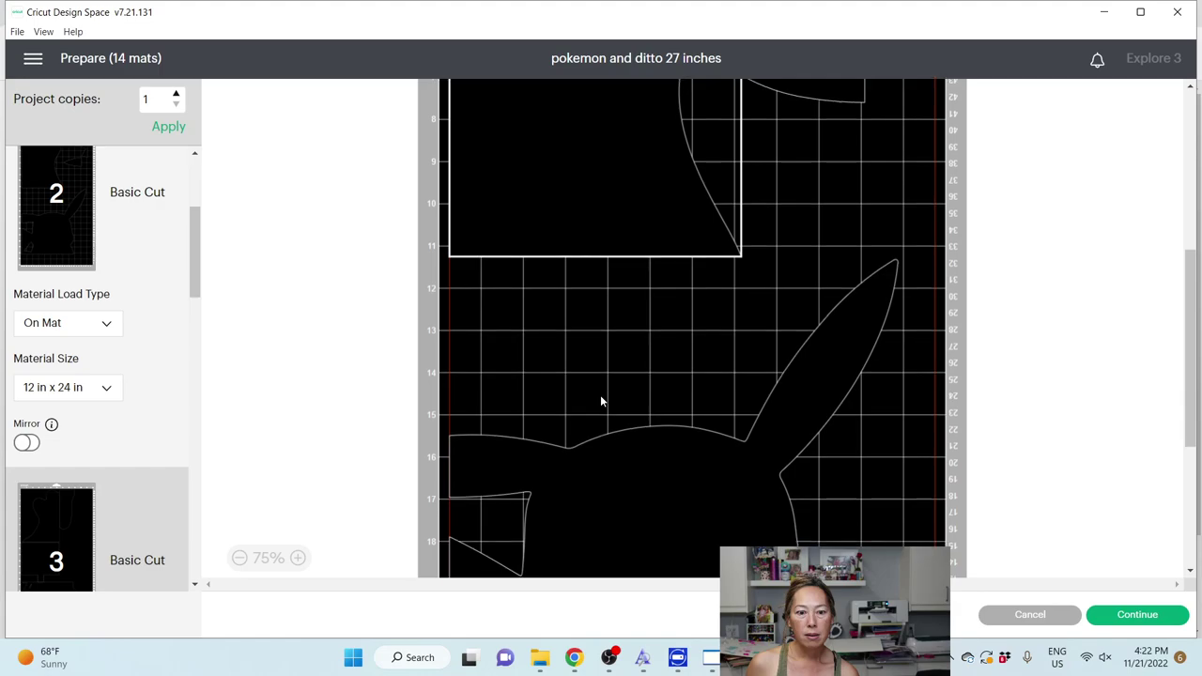
{"action": "scroll", "coordinate": [602, 401], "scroll_direction": "down", "scroll_amount": 3}
{"action": "scroll", "coordinate": [602, 401], "scroll_direction": "up", "scroll_amount": 6}
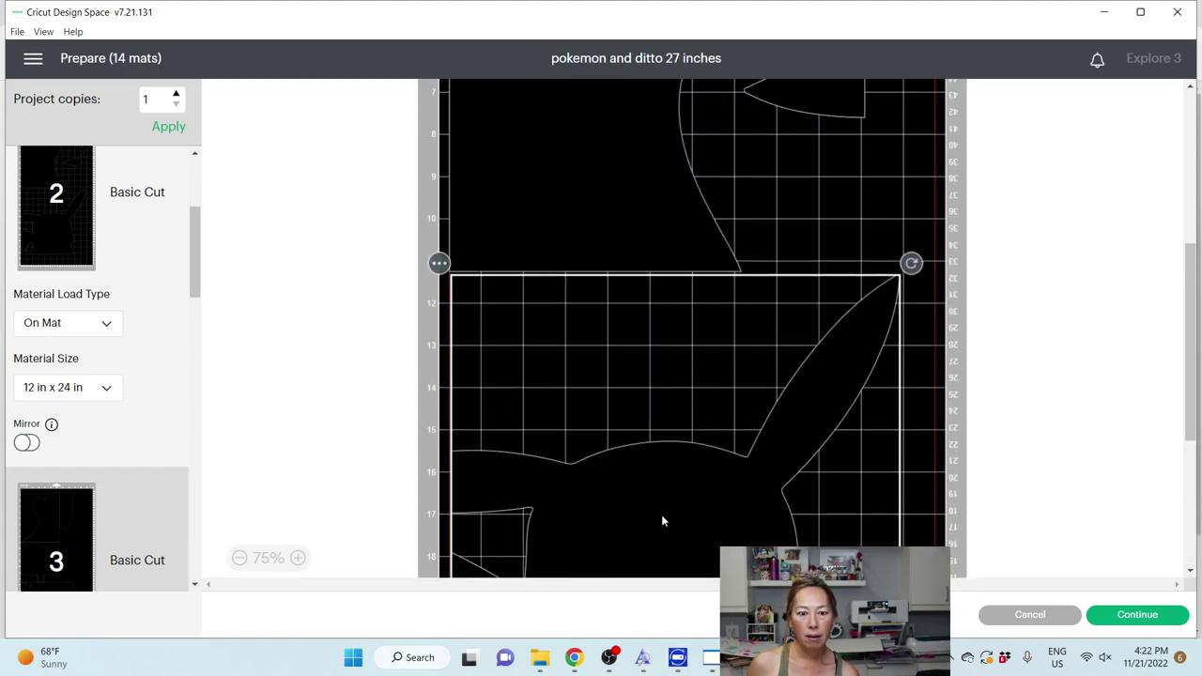
{"action": "scroll", "coordinate": [658, 478], "scroll_direction": "down", "scroll_amount": 5}
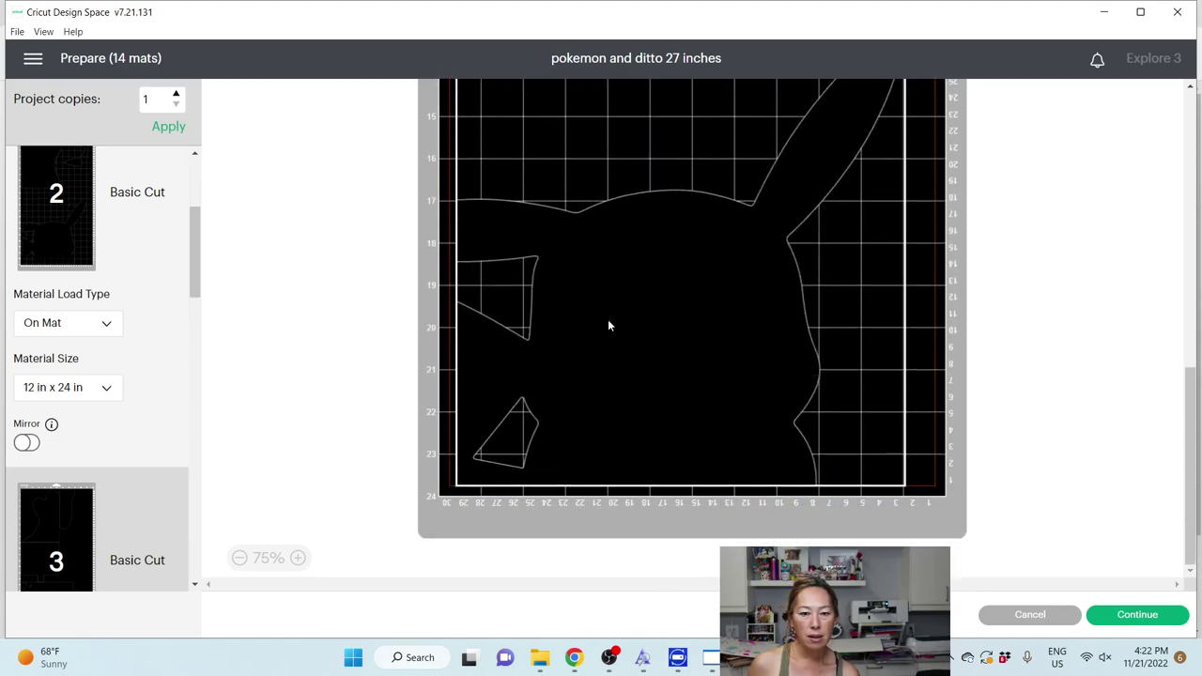
{"action": "scroll", "coordinate": [608, 319], "scroll_direction": "up", "scroll_amount": 3}
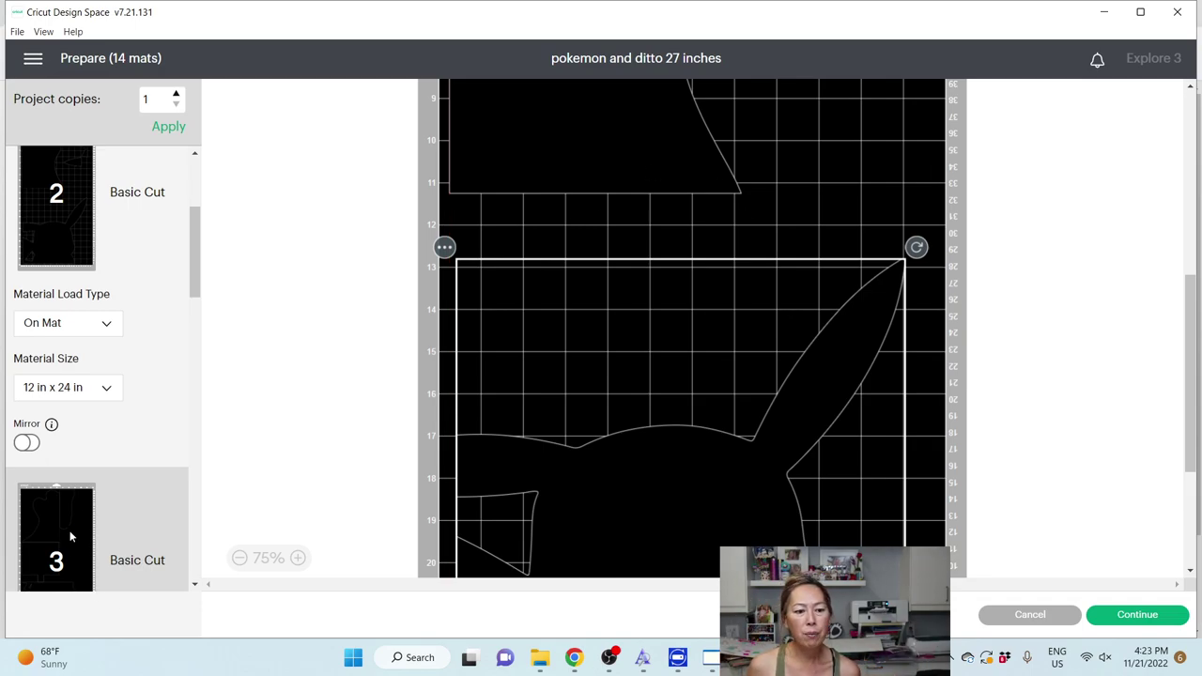
Step: On mat 3, rotate the black Pikachu lower-body piece a quarter turn counterclockwise and move it up along the mat's right edge
{"action": "scroll", "coordinate": [69, 550], "scroll_direction": "down", "scroll_amount": 2}
{"action": "left_click", "coordinate": [67, 370]}
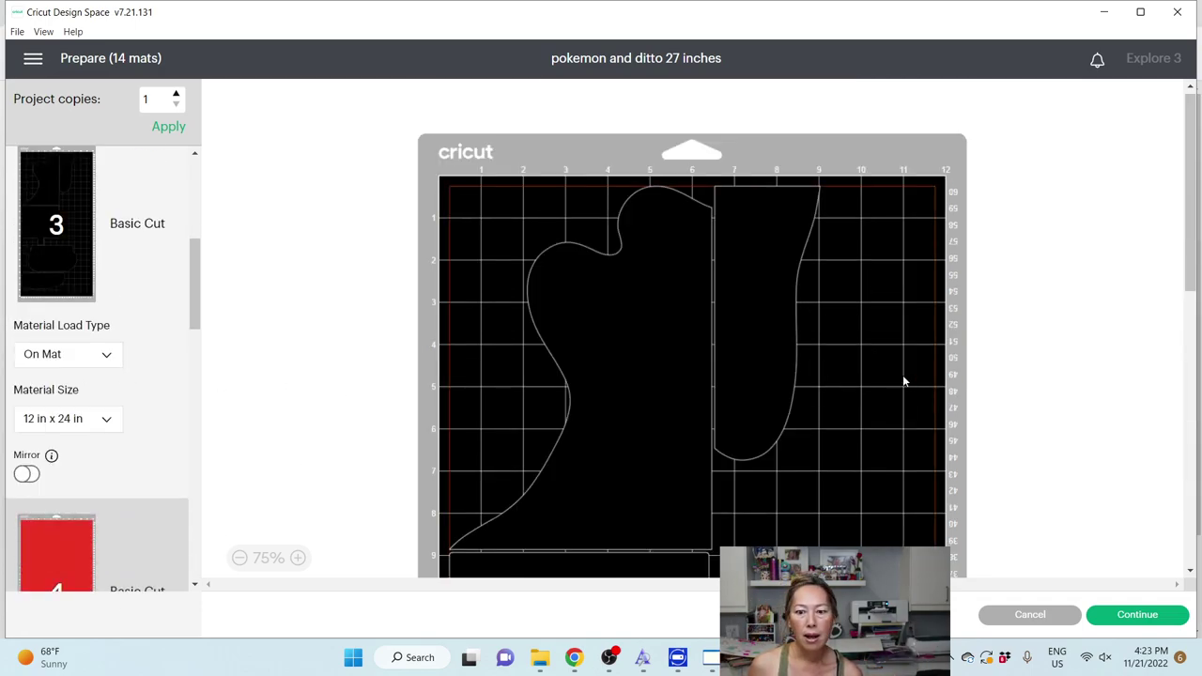
{"action": "scroll", "coordinate": [905, 380], "scroll_direction": "down", "scroll_amount": 8}
{"action": "scroll", "coordinate": [881, 372], "scroll_direction": "up", "scroll_amount": 4}
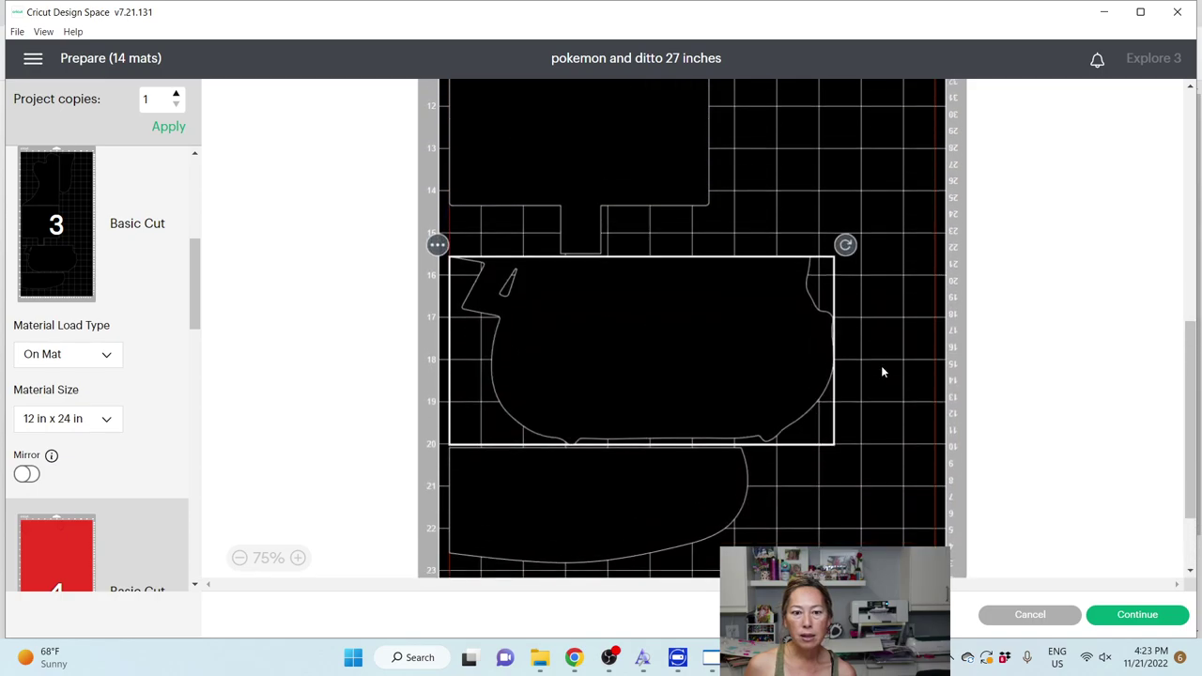
{"action": "left_click_drag", "start_coordinate": [766, 500], "coordinate": [799, 505]}
{"action": "scroll", "coordinate": [796, 497], "scroll_direction": "up", "scroll_amount": 5}
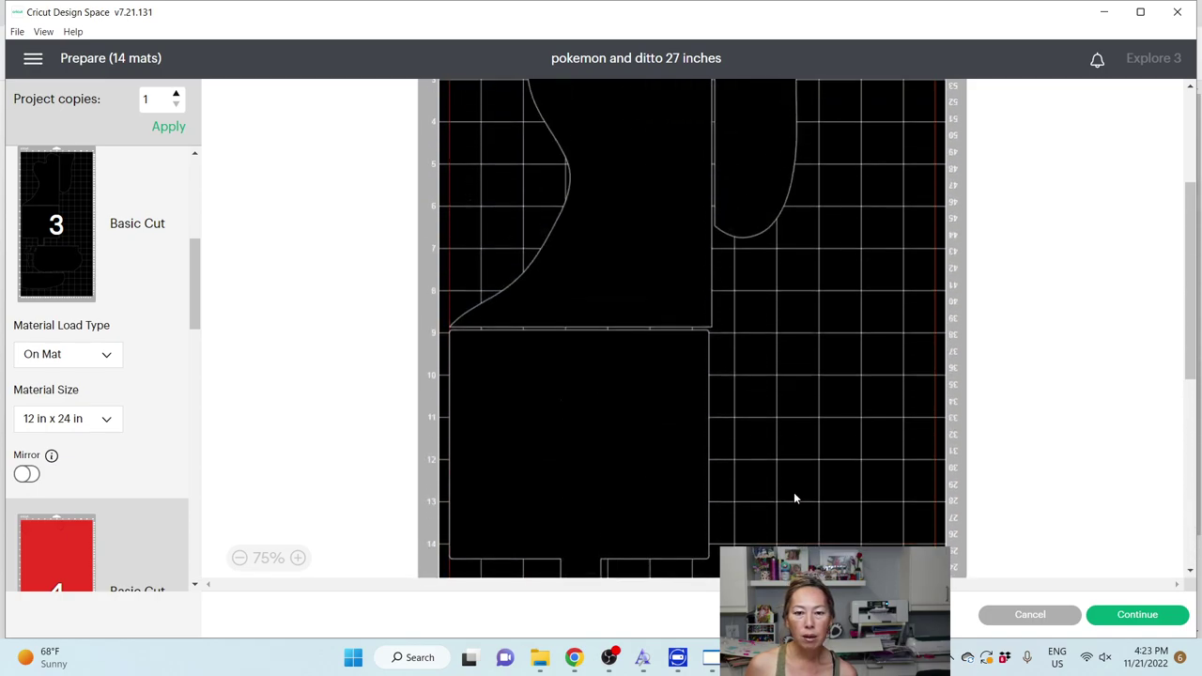
{"action": "scroll", "coordinate": [645, 415], "scroll_direction": "down", "scroll_amount": 6}
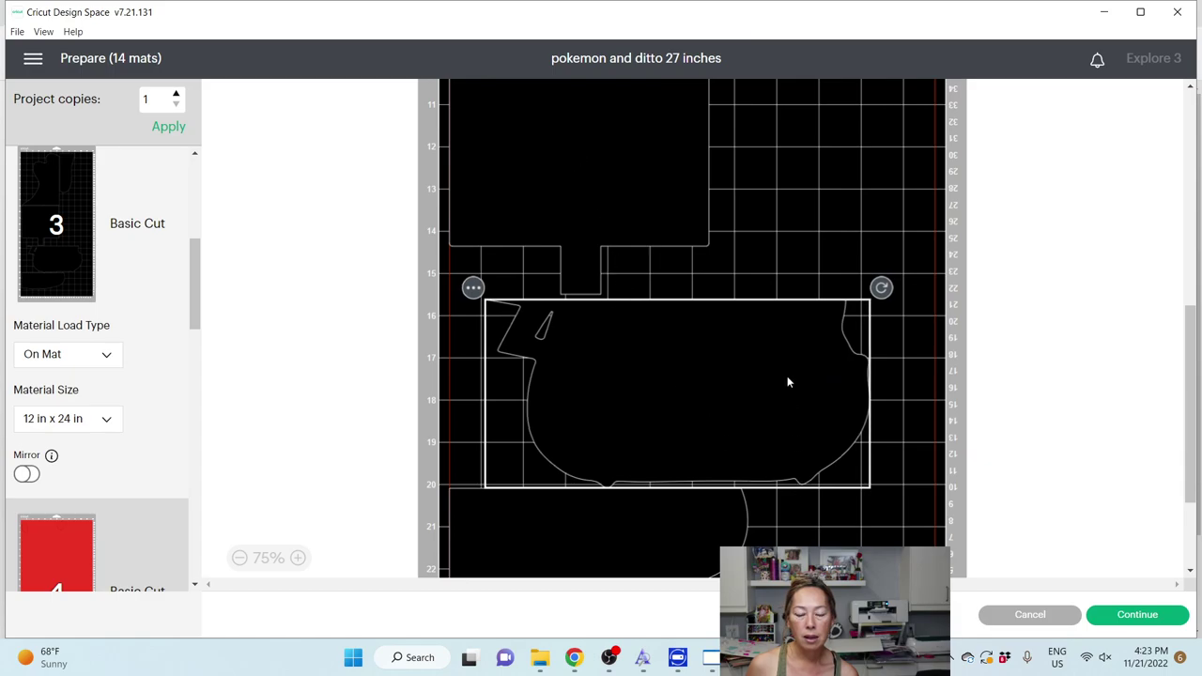
{"action": "left_click_drag", "start_coordinate": [881, 287], "coordinate": [921, 154]}
{"action": "scroll", "coordinate": [936, 246], "scroll_direction": "up", "scroll_amount": 3}
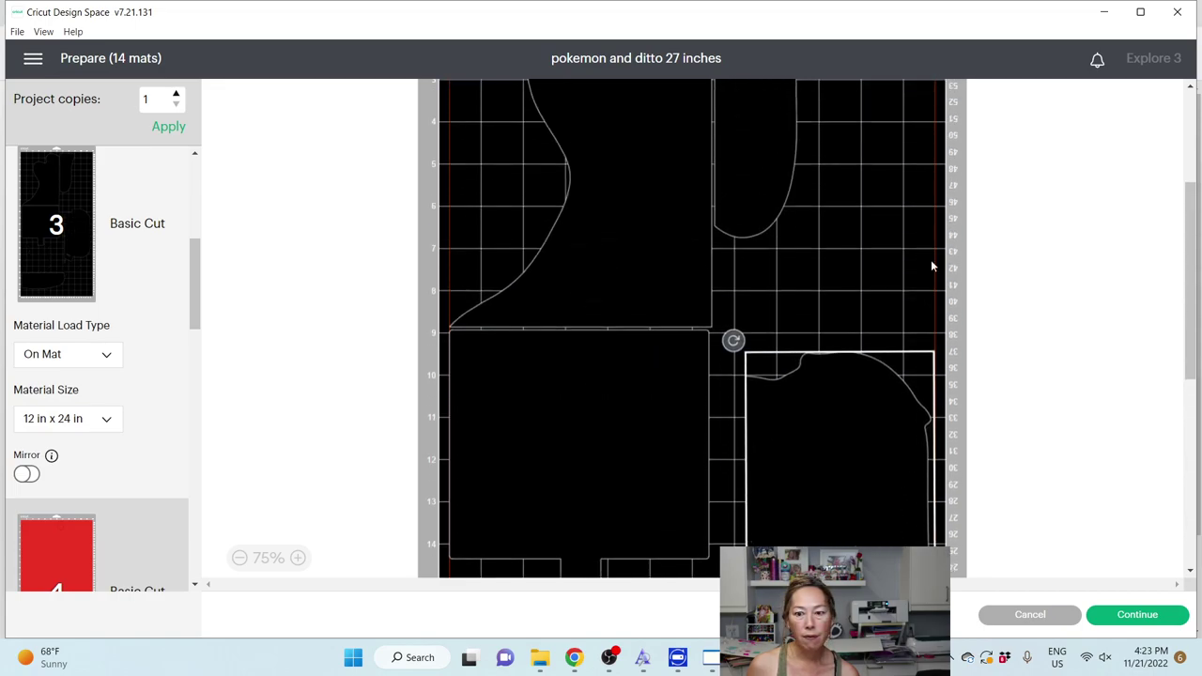
{"action": "left_click_drag", "start_coordinate": [836, 523], "coordinate": [867, 371]}
{"action": "scroll", "coordinate": [855, 329], "scroll_direction": "up", "scroll_amount": 3}
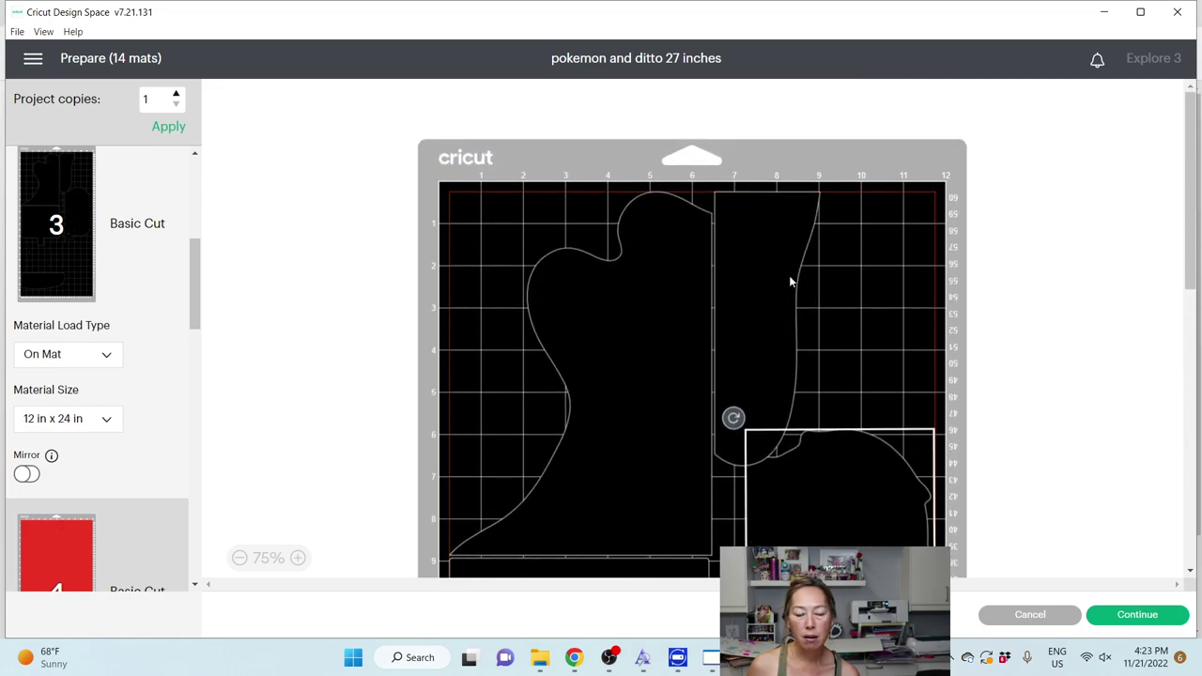
Step: Place the narrow Ditto piece in mat 3's upper-left corner, shift the Ditto body piece slightly right, and fit the Pikachu piece in the upper-right corner
{"action": "left_click_drag", "start_coordinate": [791, 282], "coordinate": [451, 211]}
{"action": "left_click_drag", "start_coordinate": [608, 254], "coordinate": [626, 256]}
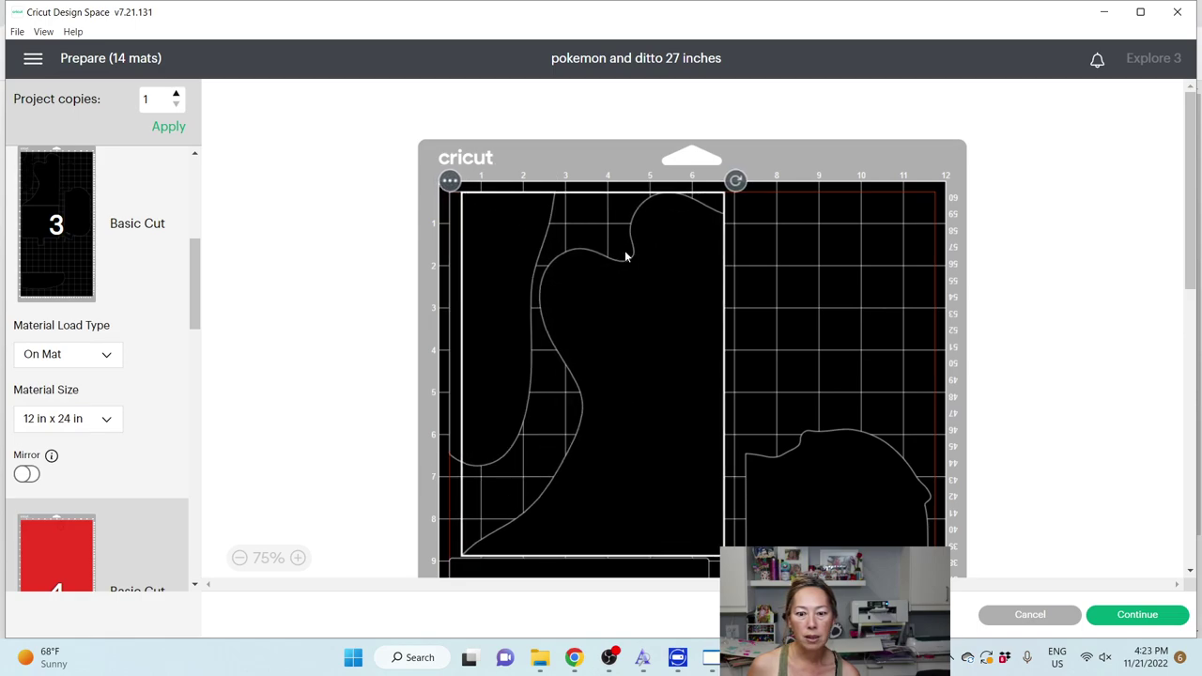
{"action": "left_click_drag", "start_coordinate": [840, 470], "coordinate": [850, 235]}
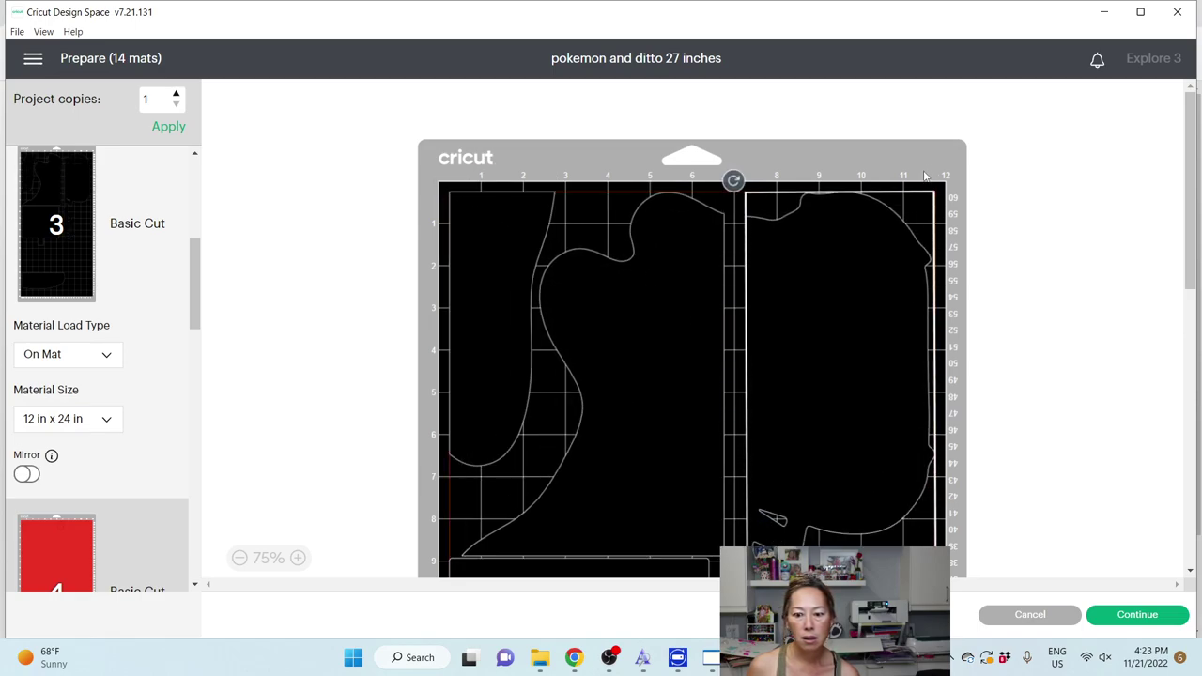
Step: Move the Ditto base piece near mat 3's lower edge to the other black mat, mat 2
{"action": "scroll", "coordinate": [855, 232], "scroll_direction": "down", "scroll_amount": 1}
{"action": "scroll", "coordinate": [855, 232], "scroll_direction": "down", "scroll_amount": 3}
{"action": "scroll", "coordinate": [862, 200], "scroll_direction": "down", "scroll_amount": 7}
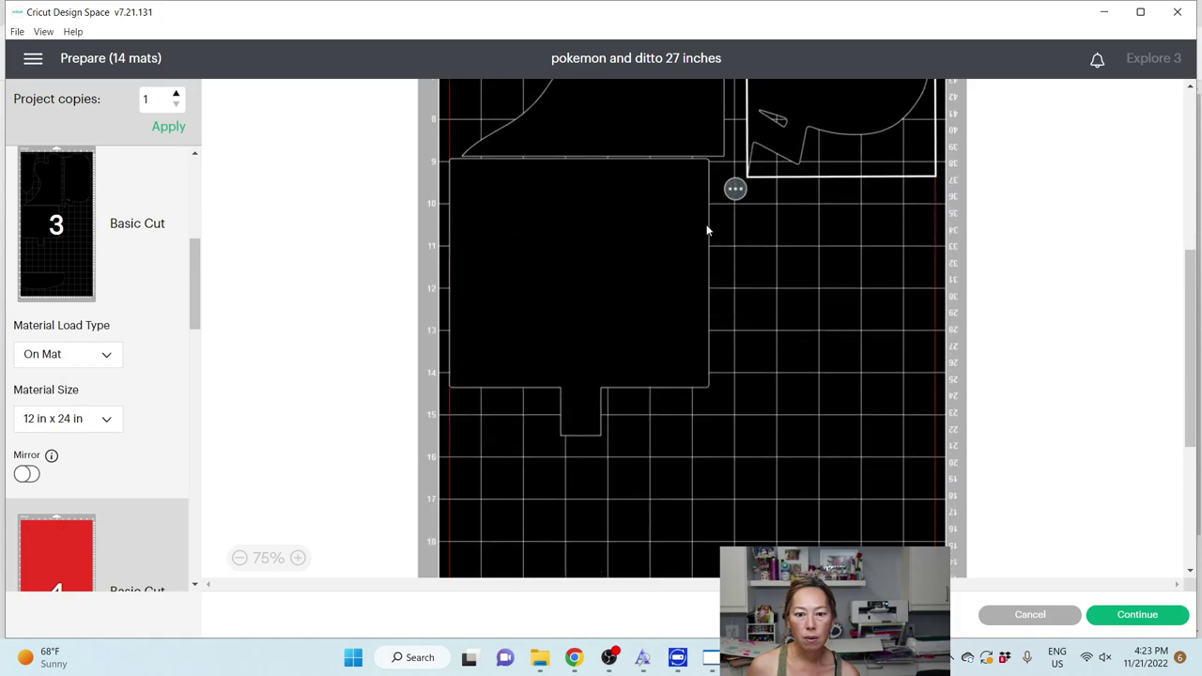
{"action": "left_click", "coordinate": [557, 414]}
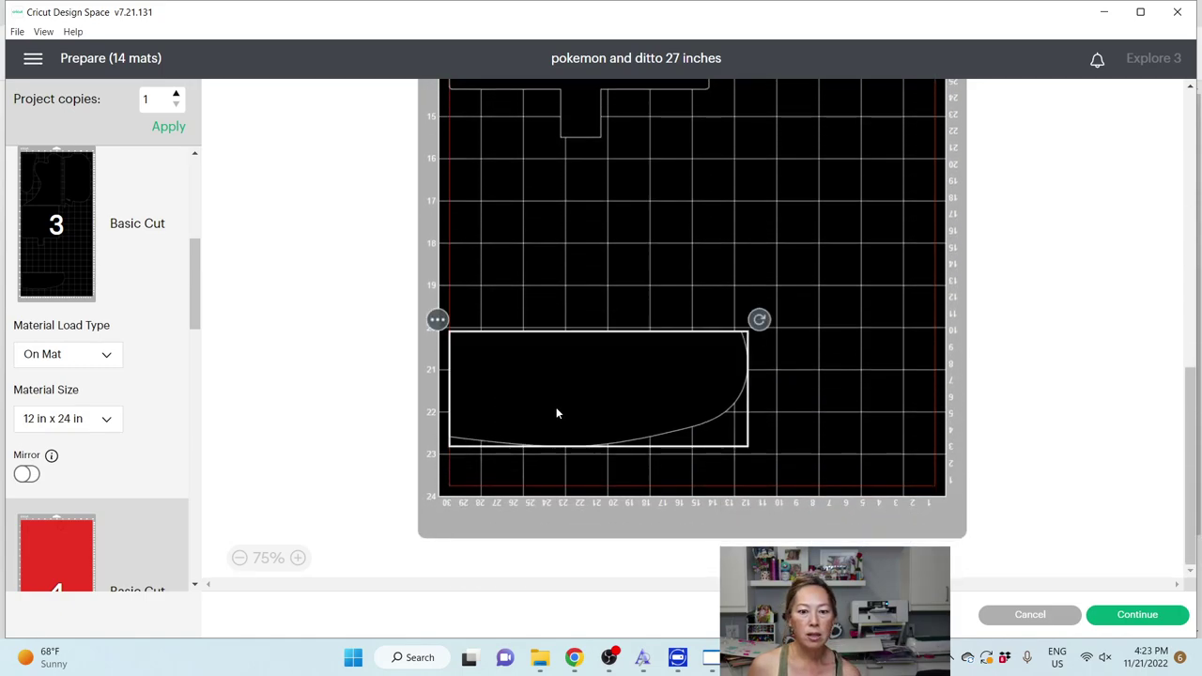
{"action": "left_click", "coordinate": [437, 320]}
{"action": "left_click", "coordinate": [456, 357]}
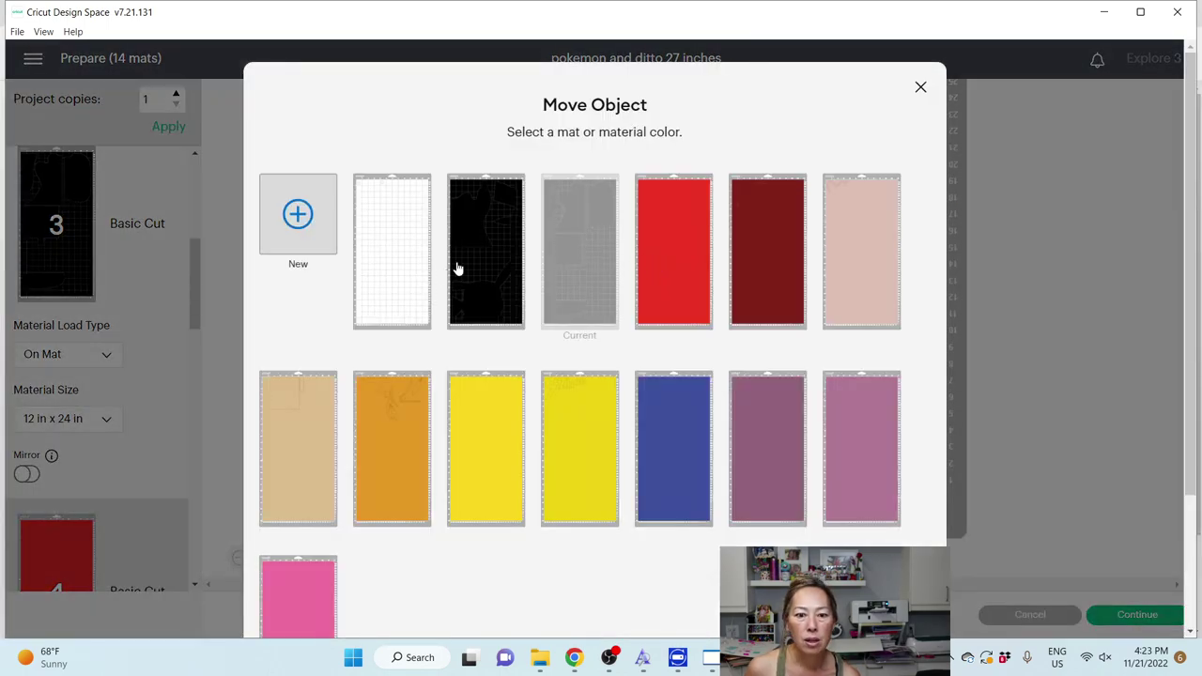
{"action": "left_click", "coordinate": [515, 277]}
{"action": "scroll", "coordinate": [645, 442], "scroll_direction": "down", "scroll_amount": 2}
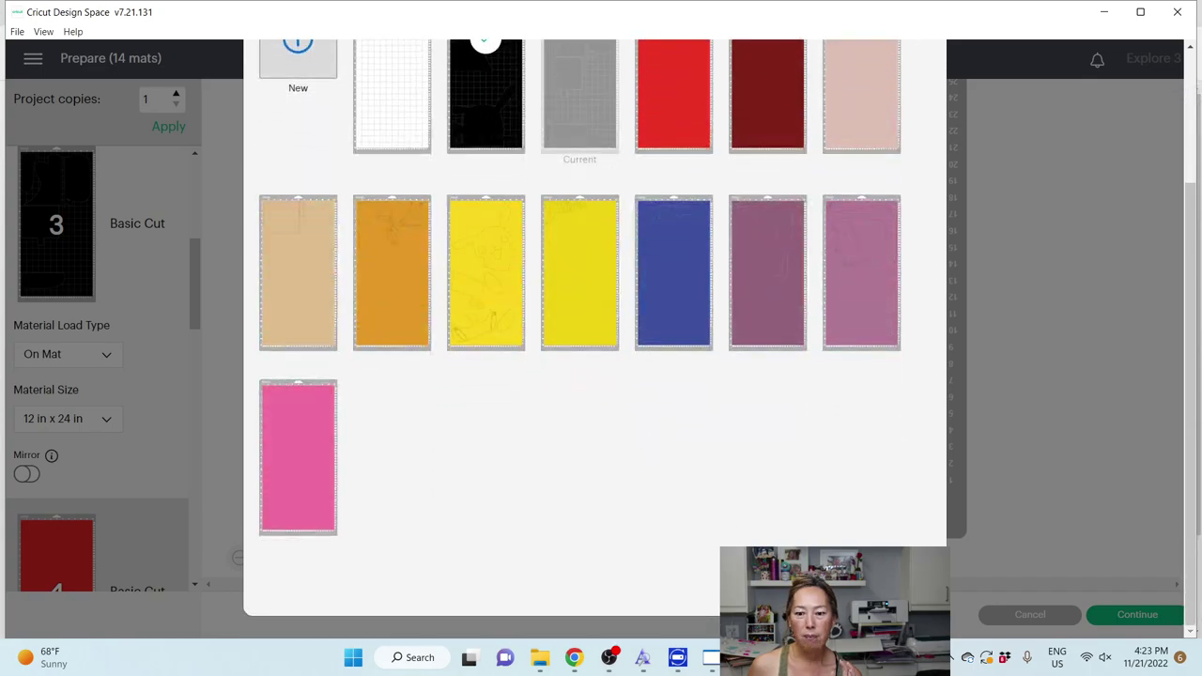
{"action": "left_click", "coordinate": [874, 592]}
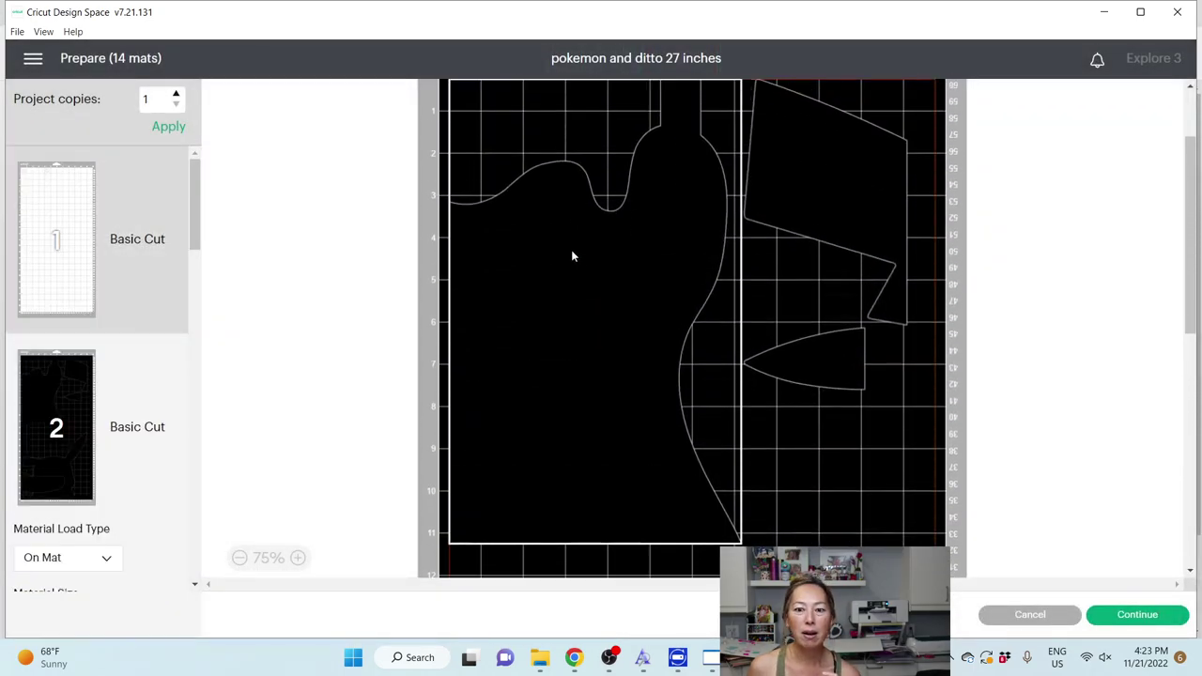
Step: On mat 2, place the Ditto base piece just above the Pikachu head and move the pointed ear piece to the upper-left gap
{"action": "scroll", "coordinate": [593, 263], "scroll_direction": "down", "scroll_amount": 6}
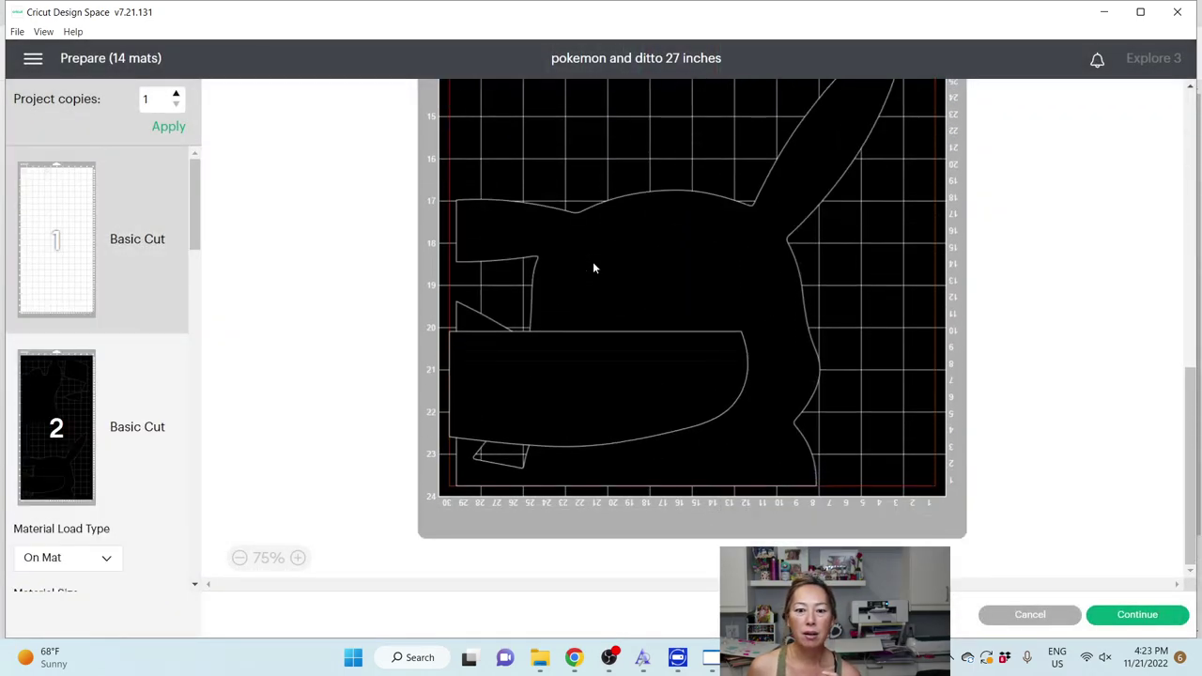
{"action": "left_click_drag", "start_coordinate": [630, 381], "coordinate": [617, 110]}
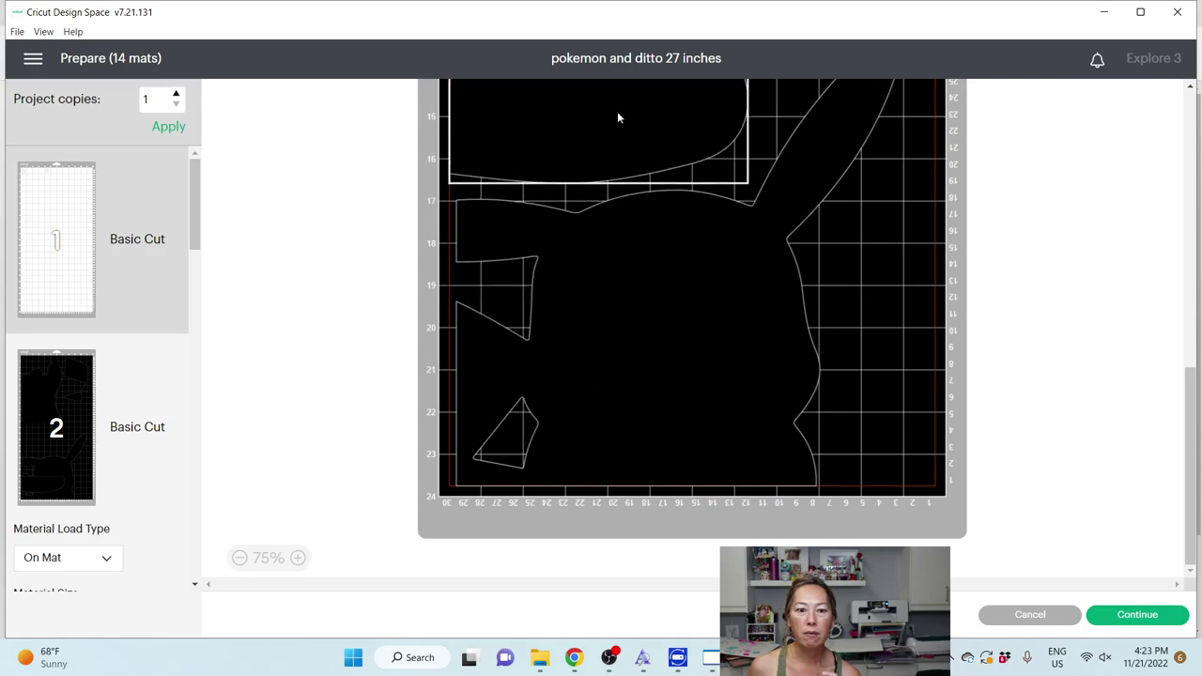
{"action": "scroll", "coordinate": [623, 145], "scroll_direction": "up", "scroll_amount": 1}
{"action": "scroll", "coordinate": [623, 151], "scroll_direction": "up", "scroll_amount": 1}
{"action": "scroll", "coordinate": [620, 193], "scroll_direction": "up", "scroll_amount": 7}
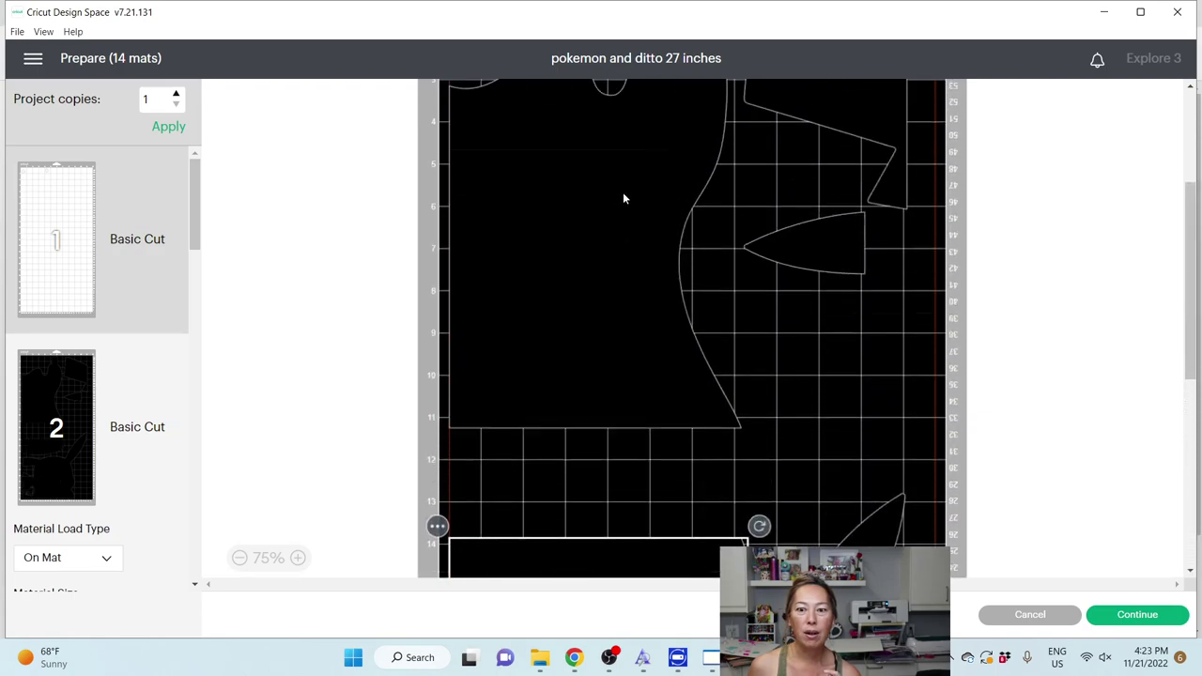
{"action": "left_click_drag", "start_coordinate": [812, 403], "coordinate": [505, 127]}
Step: On mat 2, move the angular tail piece down into the gap beside the Ditto body, between about 5.5 and 11 in
{"action": "scroll", "coordinate": [665, 164], "scroll_direction": "down", "scroll_amount": 8}
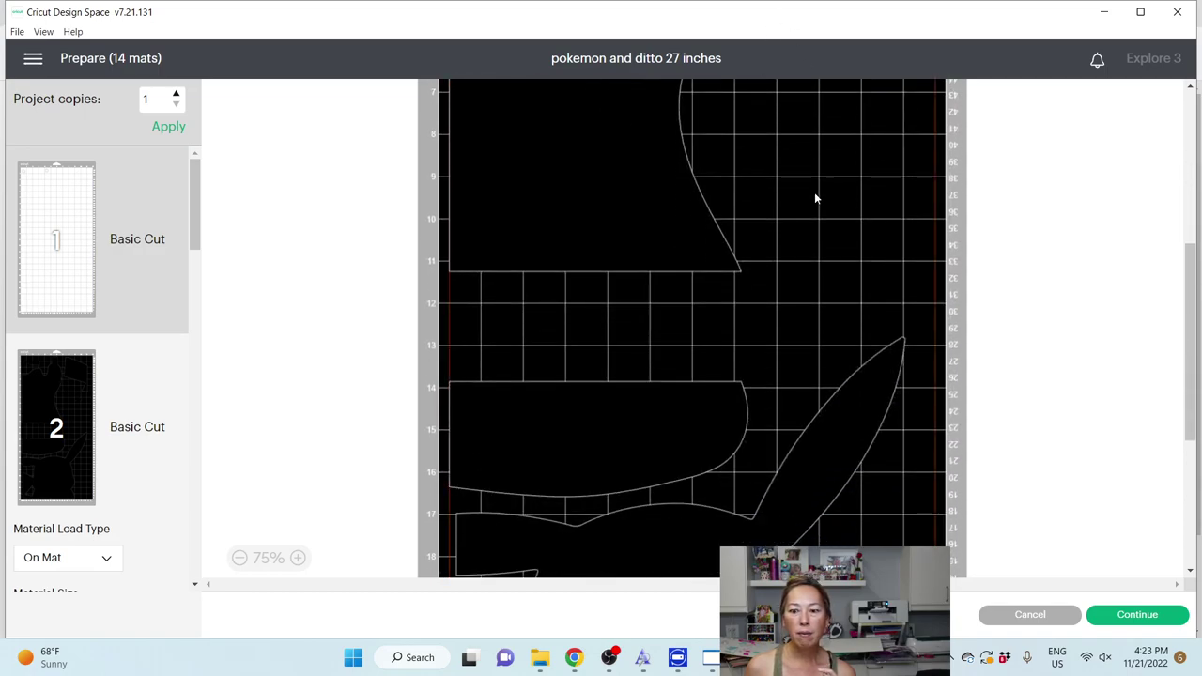
{"action": "scroll", "coordinate": [816, 263], "scroll_direction": "up", "scroll_amount": 8}
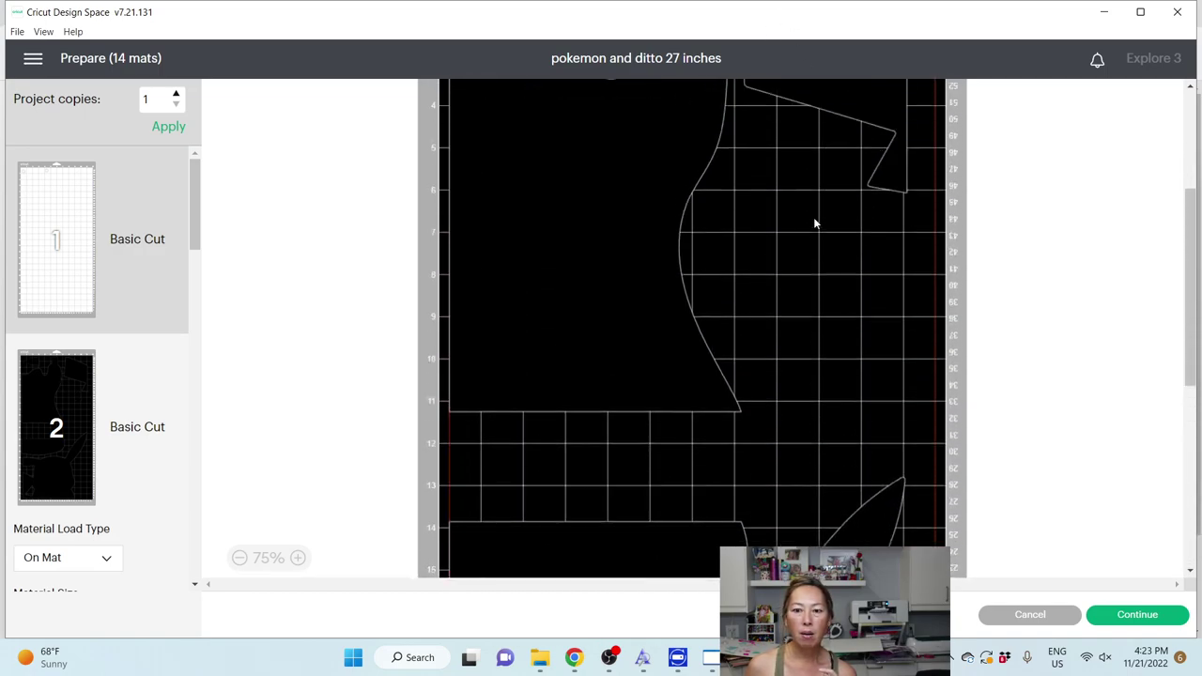
{"action": "left_click_drag", "start_coordinate": [835, 172], "coordinate": [904, 552]}
{"action": "scroll", "coordinate": [859, 314], "scroll_direction": "down", "scroll_amount": 6}
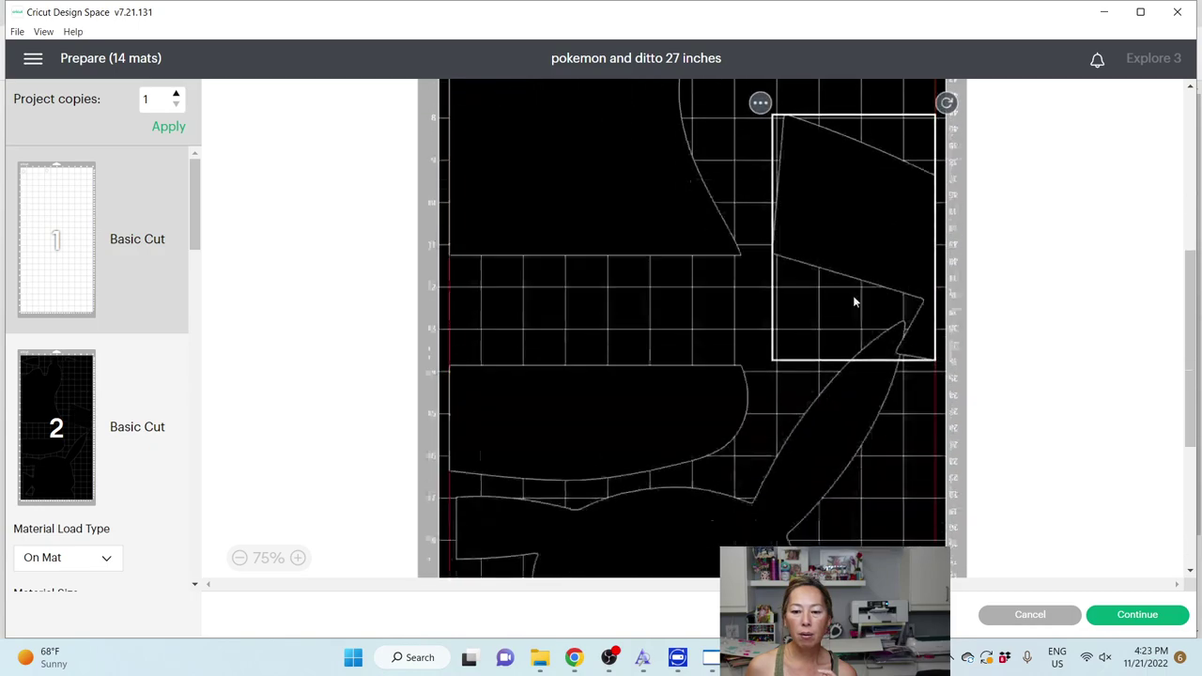
{"action": "left_click_drag", "start_coordinate": [872, 223], "coordinate": [876, 514]}
{"action": "left_click_drag", "start_coordinate": [832, 437], "coordinate": [821, 3]}
{"action": "scroll", "coordinate": [840, 120], "scroll_direction": "up", "scroll_amount": 4}
{"action": "left_click_drag", "start_coordinate": [856, 234], "coordinate": [827, 215]}
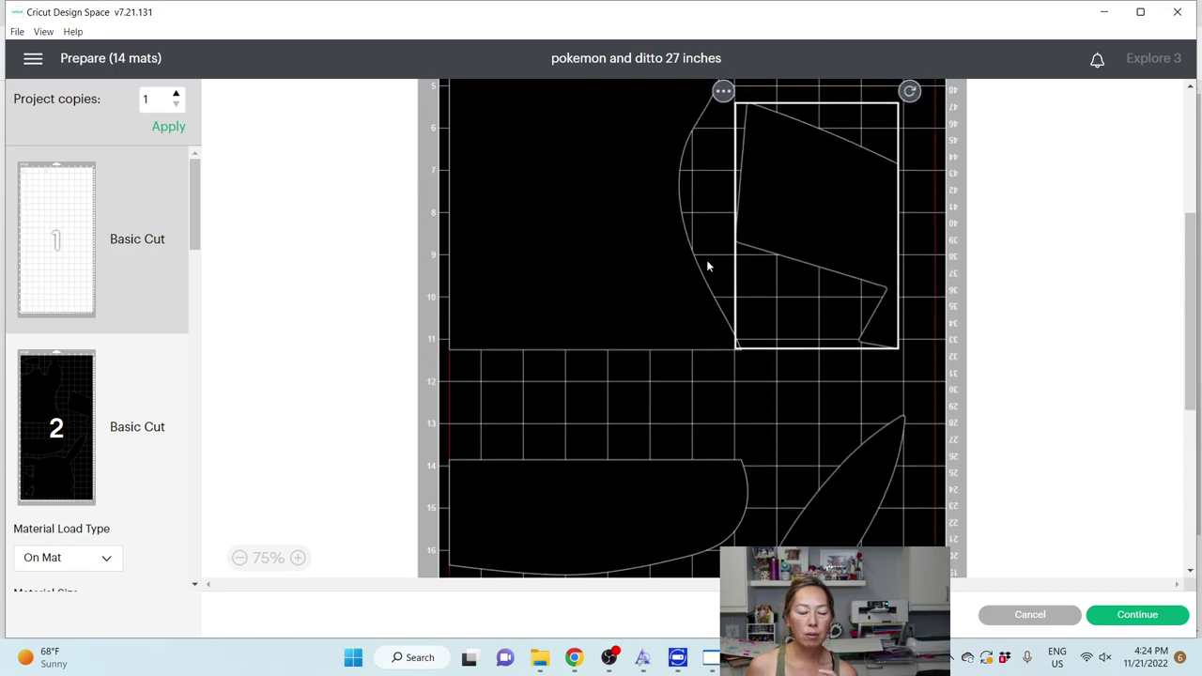
Step: On mat 3, move the square piece with the tab down to about the 14.5 in row
{"action": "scroll", "coordinate": [59, 422], "scroll_direction": "down", "scroll_amount": 3}
{"action": "scroll", "coordinate": [72, 338], "scroll_direction": "down", "scroll_amount": 3}
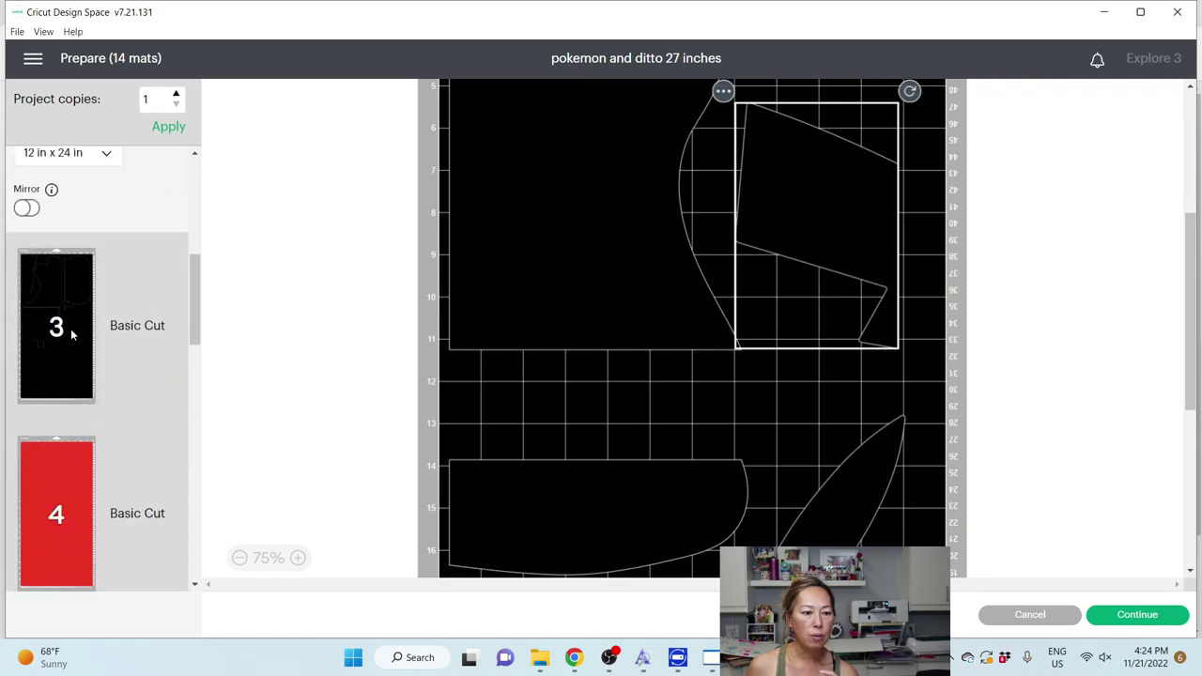
{"action": "left_click", "coordinate": [70, 349]}
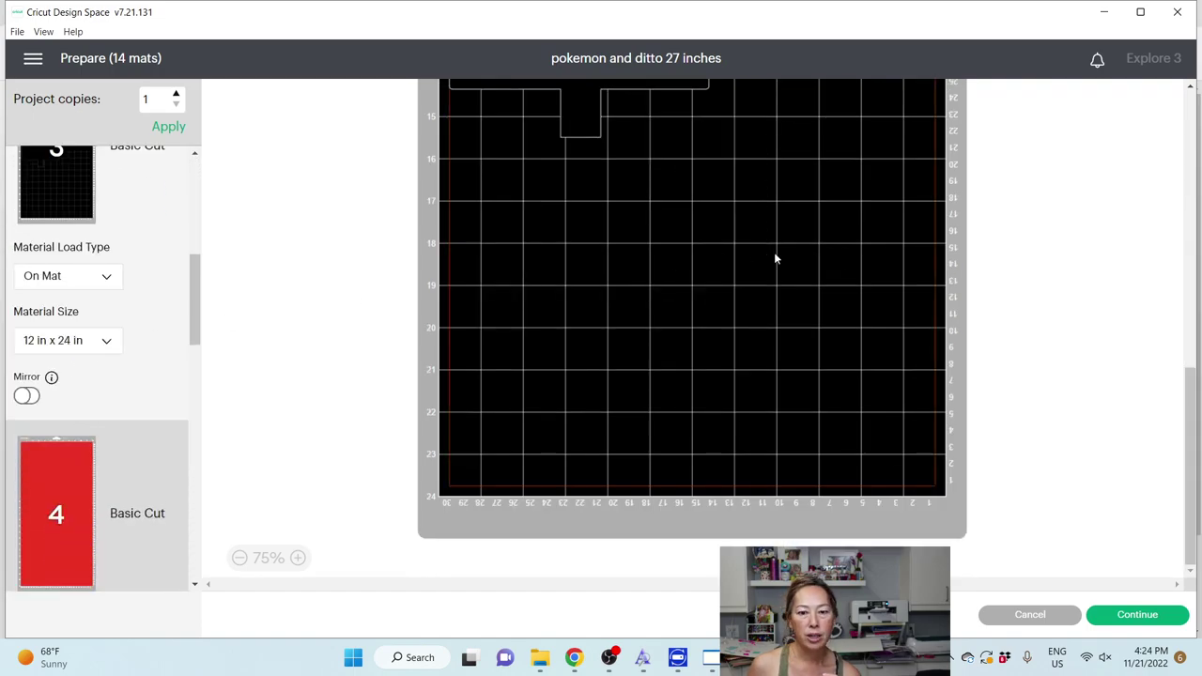
{"action": "scroll", "coordinate": [772, 251], "scroll_direction": "up", "scroll_amount": 3}
{"action": "scroll", "coordinate": [770, 251], "scroll_direction": "up", "scroll_amount": 5}
{"action": "scroll", "coordinate": [771, 251], "scroll_direction": "down", "scroll_amount": 5}
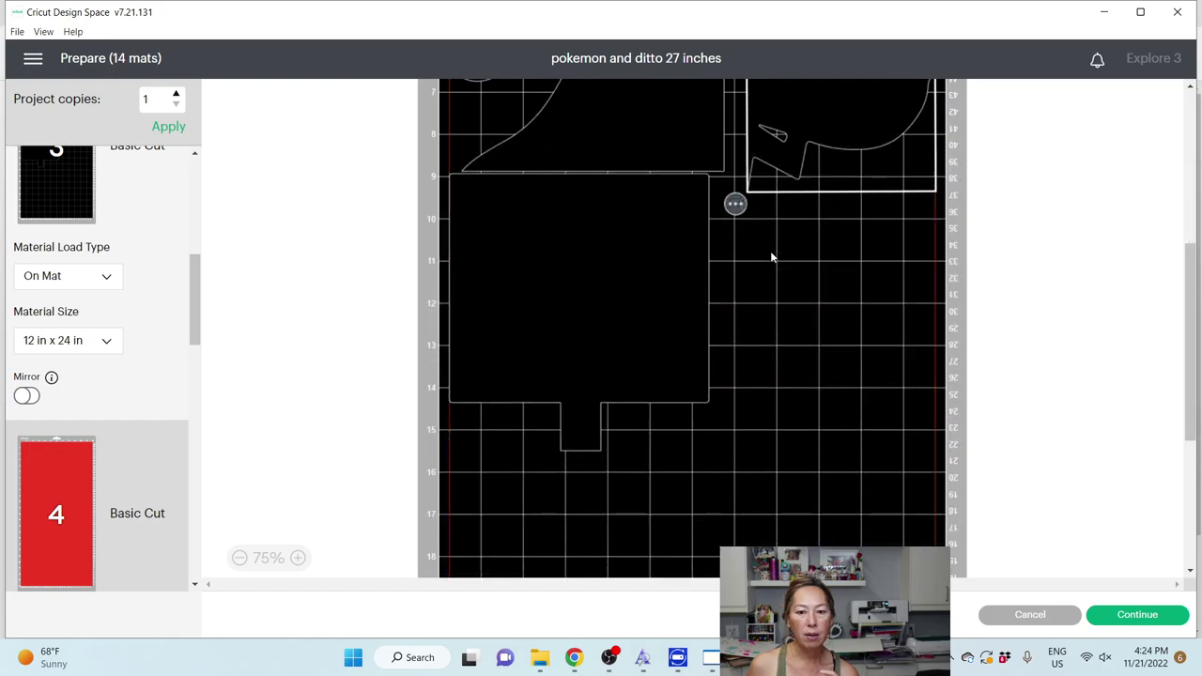
{"action": "left_click_drag", "start_coordinate": [610, 265], "coordinate": [631, 322]}
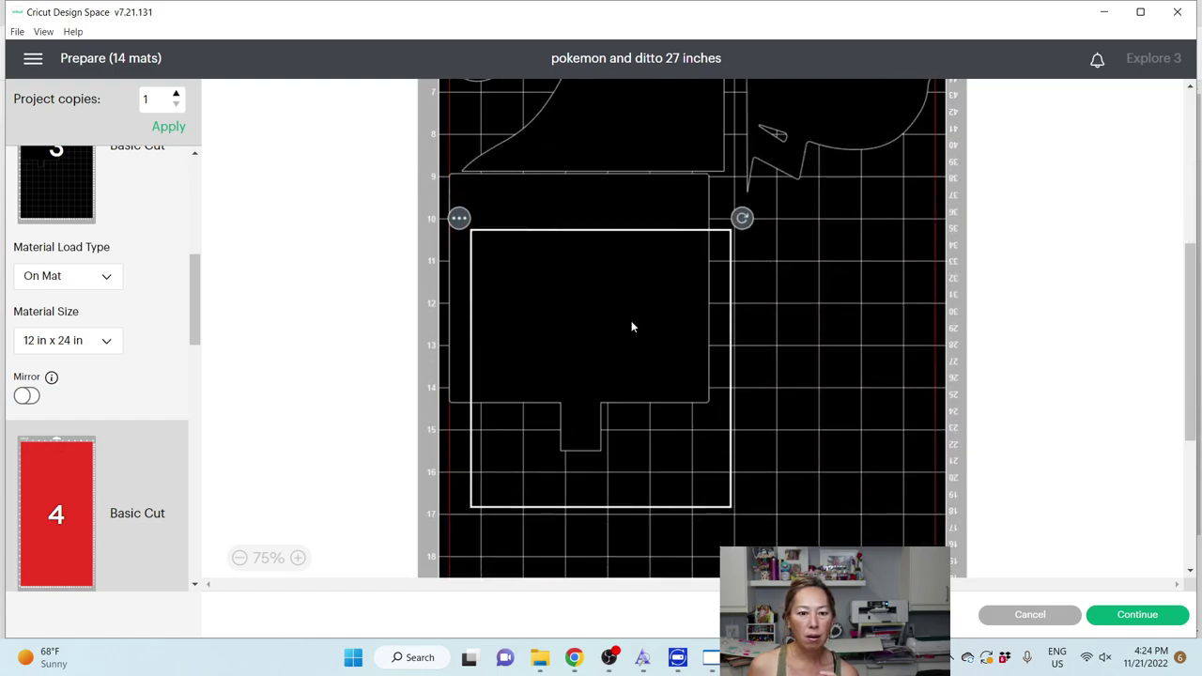
{"action": "left_click", "coordinate": [460, 221]}
{"action": "left_click_drag", "start_coordinate": [563, 277], "coordinate": [619, 478]}
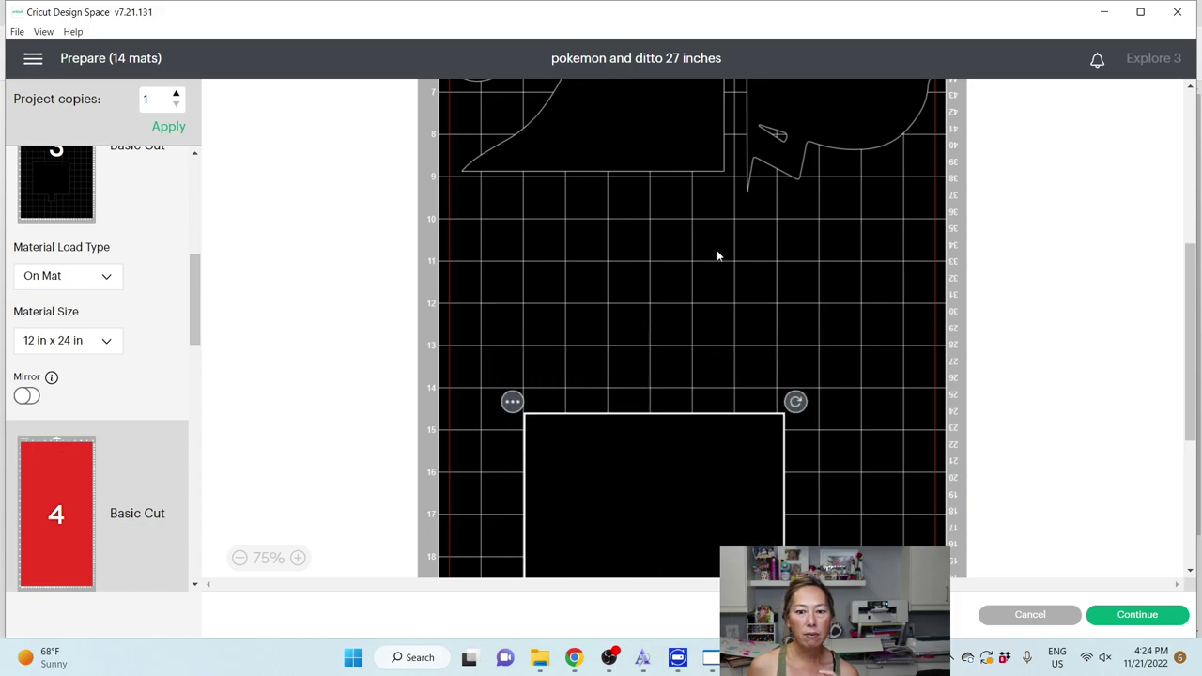
Step: Transfer the square tabbed piece from mat 3 to the other black mat, mat 2
{"action": "left_click", "coordinate": [513, 403]}
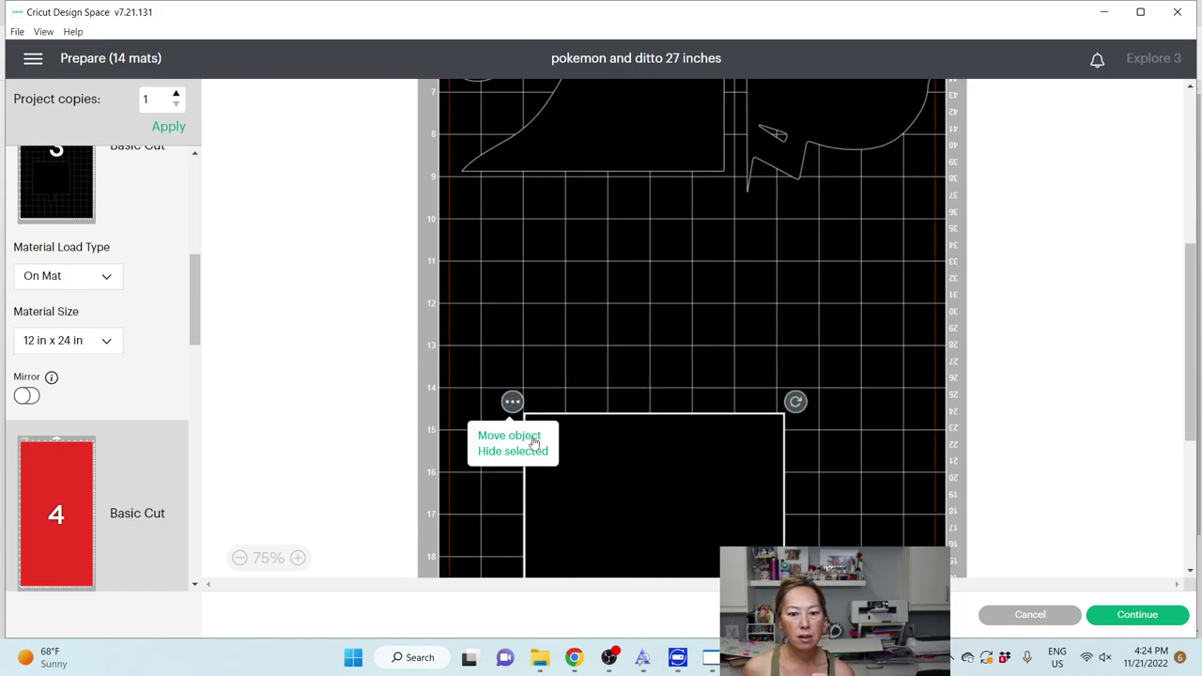
{"action": "left_click", "coordinate": [509, 435]}
{"action": "left_click", "coordinate": [493, 307]}
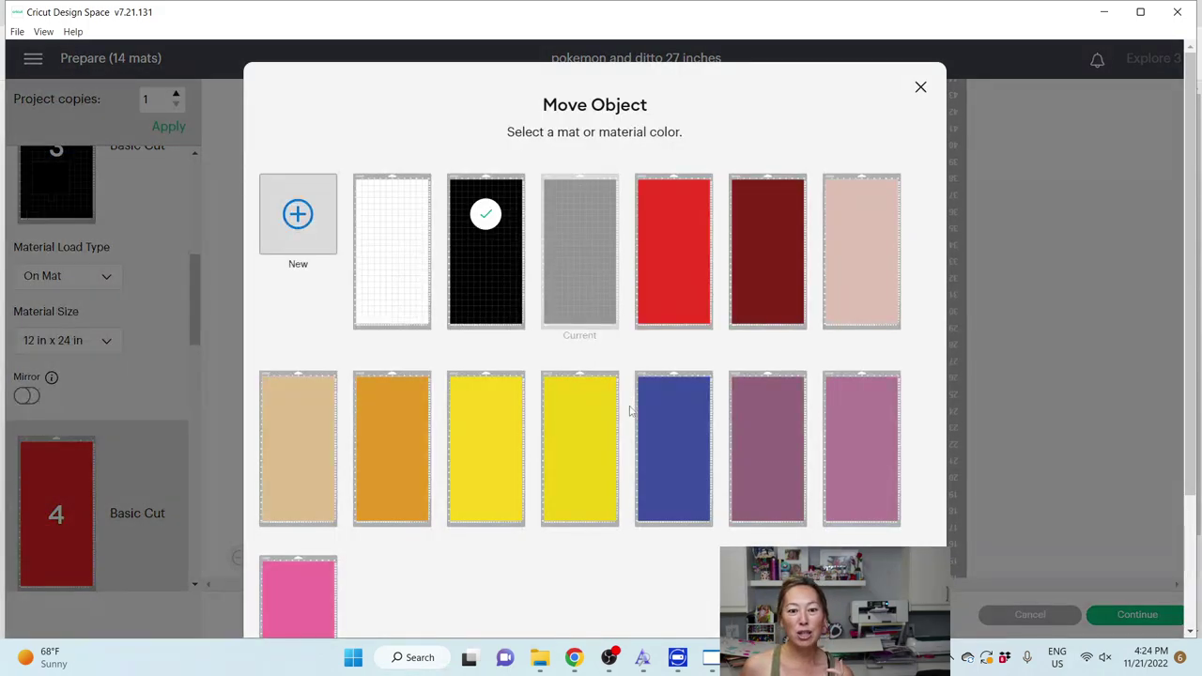
{"action": "scroll", "coordinate": [770, 503], "scroll_direction": "down", "scroll_amount": 2}
{"action": "left_click", "coordinate": [892, 591]}
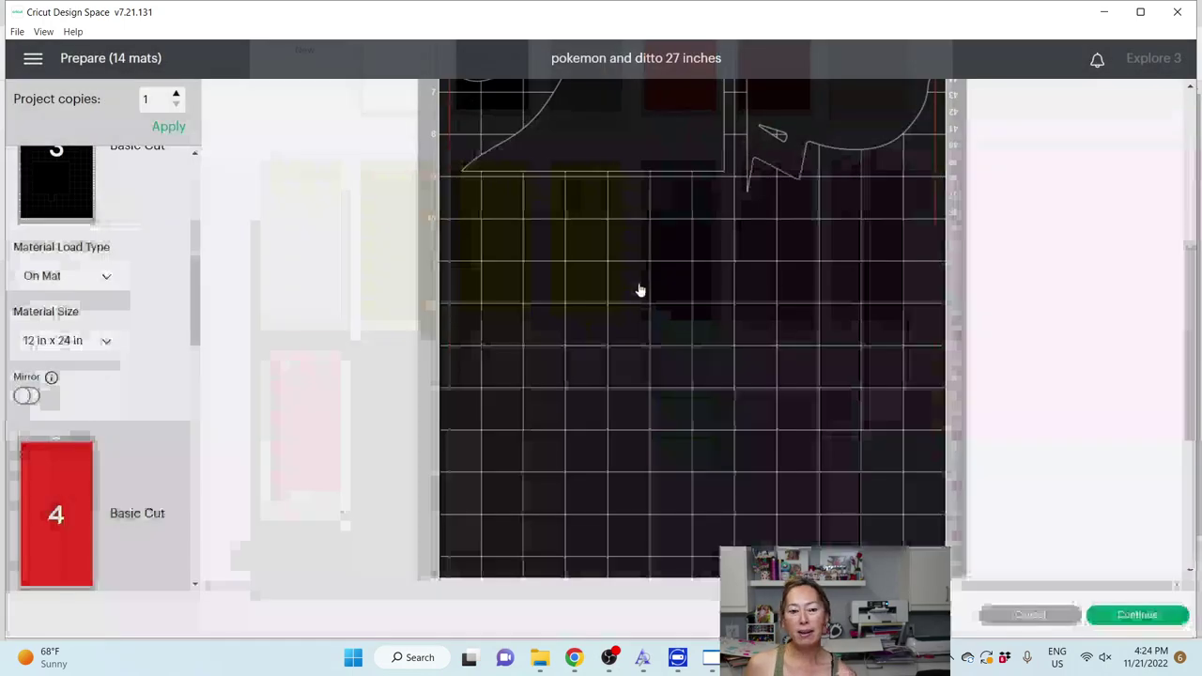
Step: On mat 2, shift the Pikachu head to the right margin and try the square tabbed piece in the upper-right area
{"action": "left_click_drag", "start_coordinate": [639, 276], "coordinate": [560, 193]}
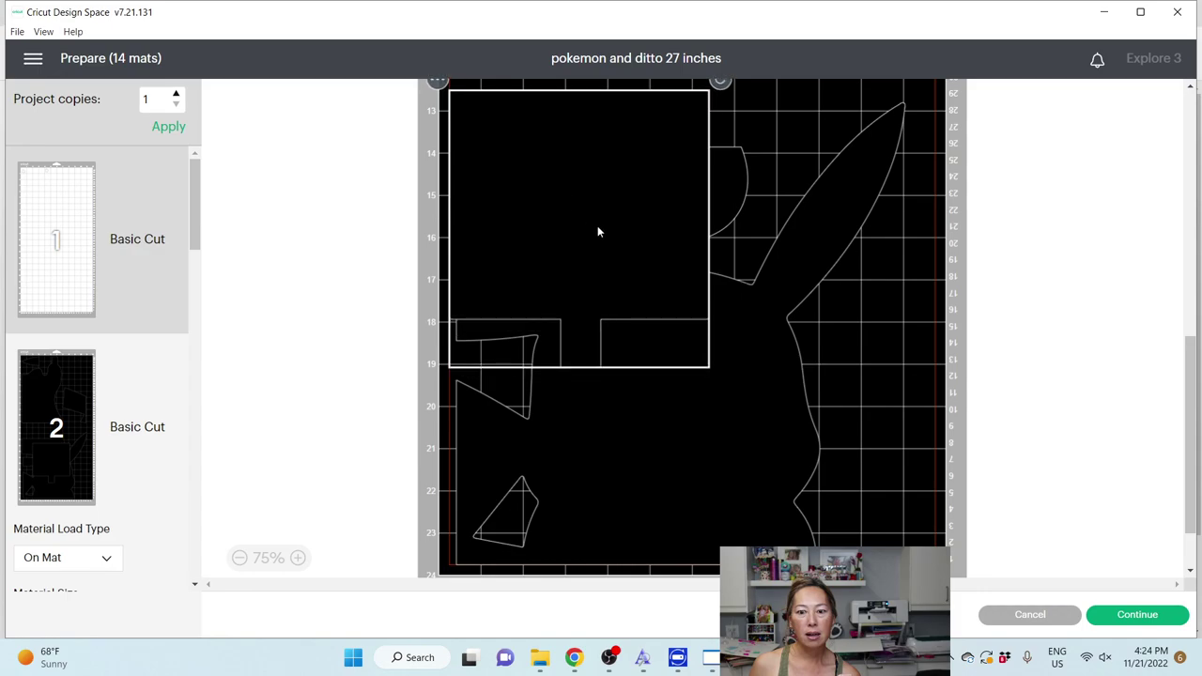
{"action": "left_click_drag", "start_coordinate": [743, 423], "coordinate": [824, 432]}
{"action": "scroll", "coordinate": [824, 432], "scroll_direction": "up", "scroll_amount": 5}
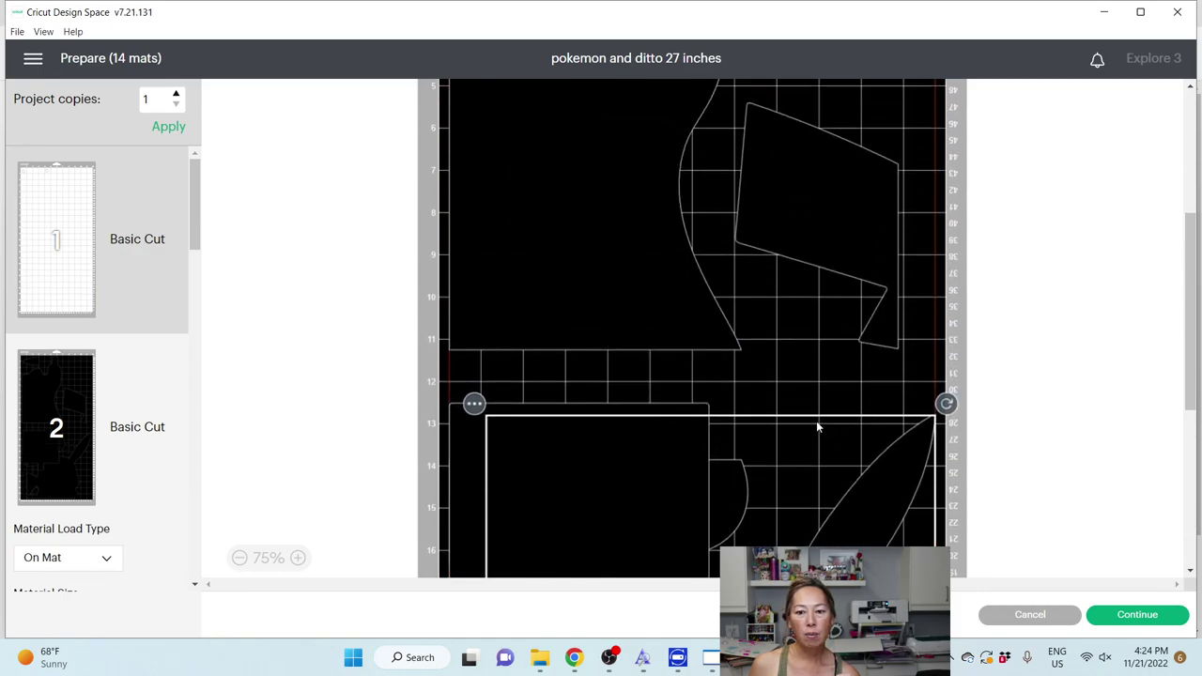
{"action": "scroll", "coordinate": [810, 420], "scroll_direction": "up", "scroll_amount": 1}
{"action": "left_click_drag", "start_coordinate": [645, 536], "coordinate": [842, 204]}
Step: Transfer the square tabbed piece from mat 2 back to the black mat 3
{"action": "left_click", "coordinate": [665, 112]}
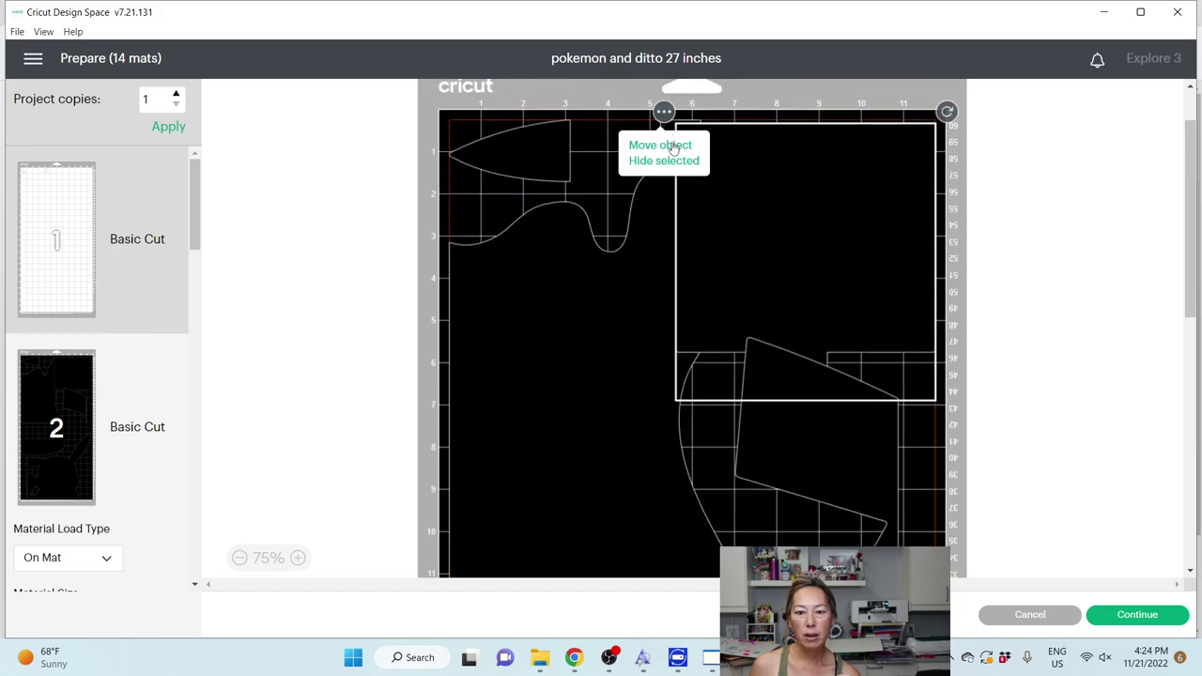
{"action": "left_click", "coordinate": [670, 152]}
{"action": "left_click", "coordinate": [560, 237]}
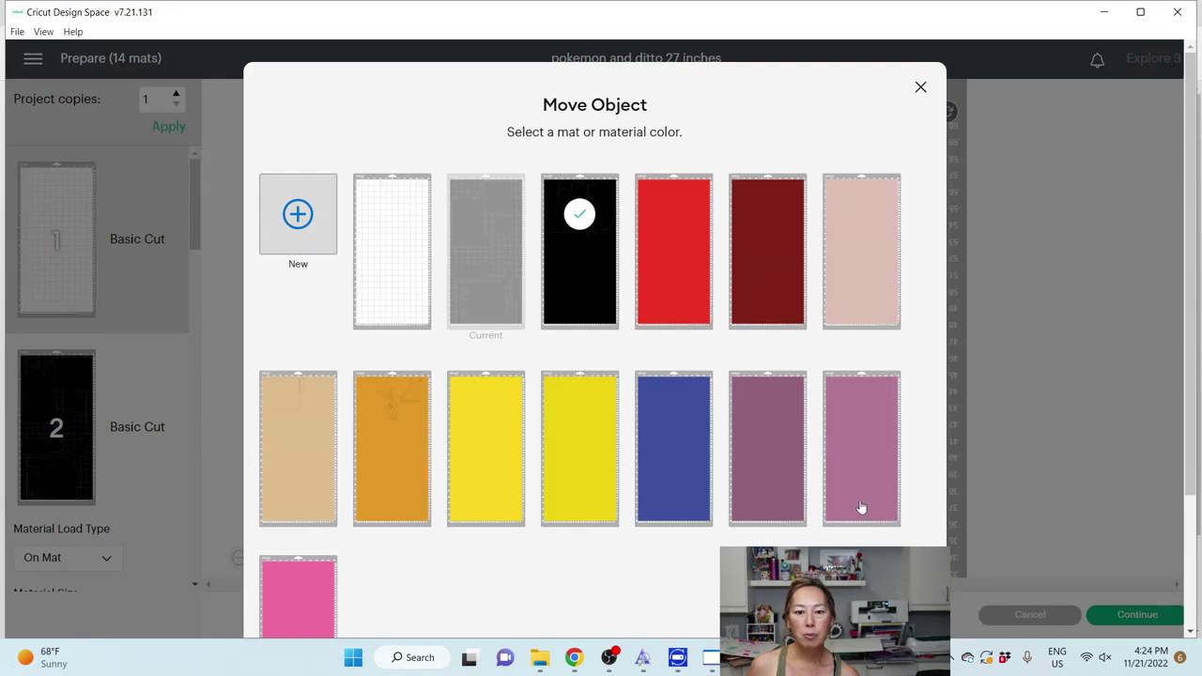
{"action": "scroll", "coordinate": [812, 532], "scroll_direction": "down", "scroll_amount": 1}
{"action": "scroll", "coordinate": [813, 531], "scroll_direction": "down", "scroll_amount": 1}
{"action": "left_click", "coordinate": [888, 589]}
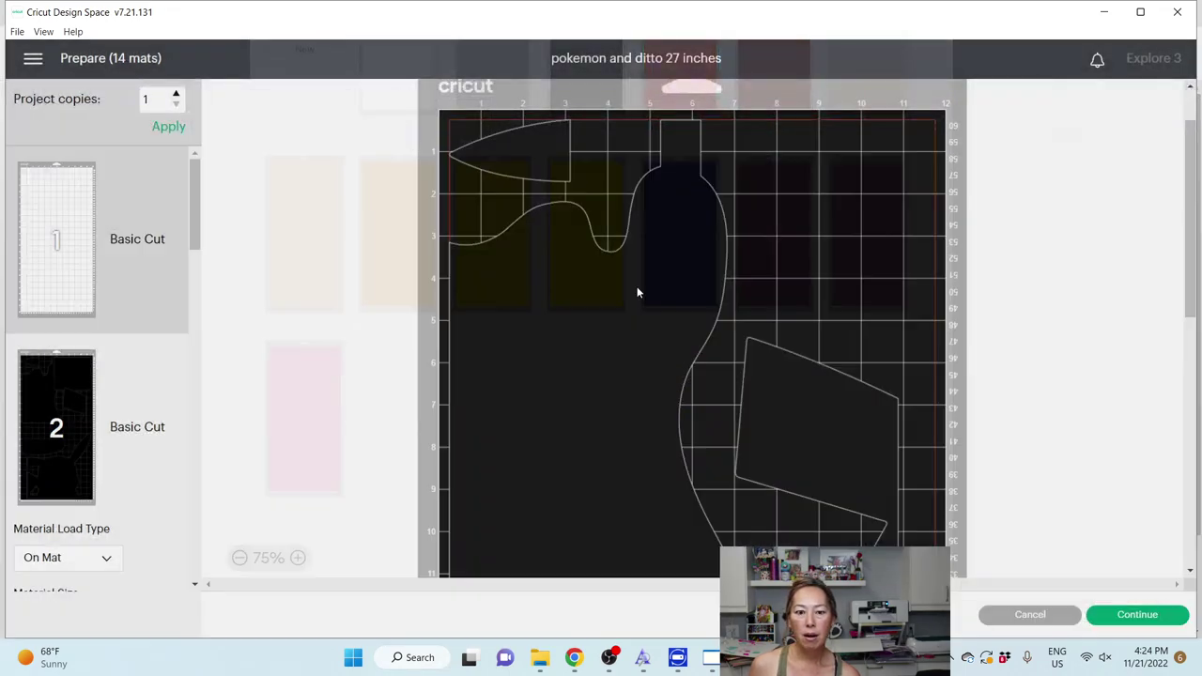
Step: On mat 3, place the square tabbed piece against the left margin below the Ditto body, starting at about 12.5 in
{"action": "scroll", "coordinate": [728, 238], "scroll_direction": "up", "scroll_amount": 5}
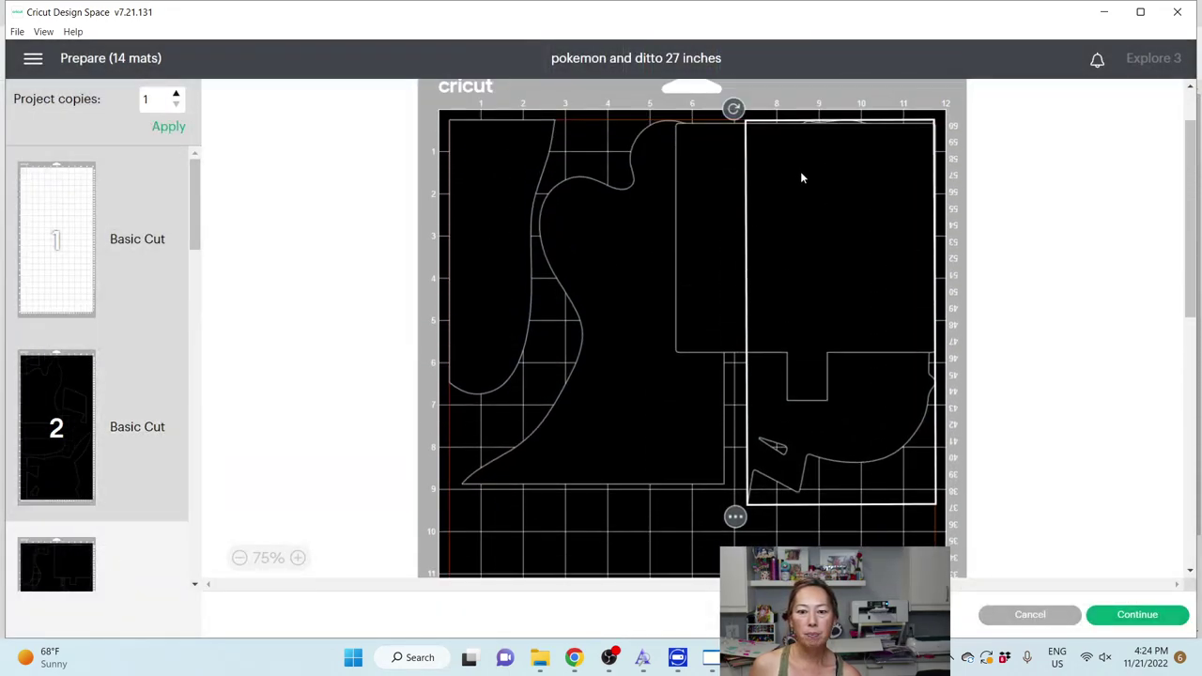
{"action": "scroll", "coordinate": [591, 531], "scroll_direction": "down", "scroll_amount": 5}
{"action": "left_click_drag", "start_coordinate": [561, 357], "coordinate": [510, 410]}
{"action": "scroll", "coordinate": [81, 370], "scroll_direction": "down", "scroll_amount": 5}
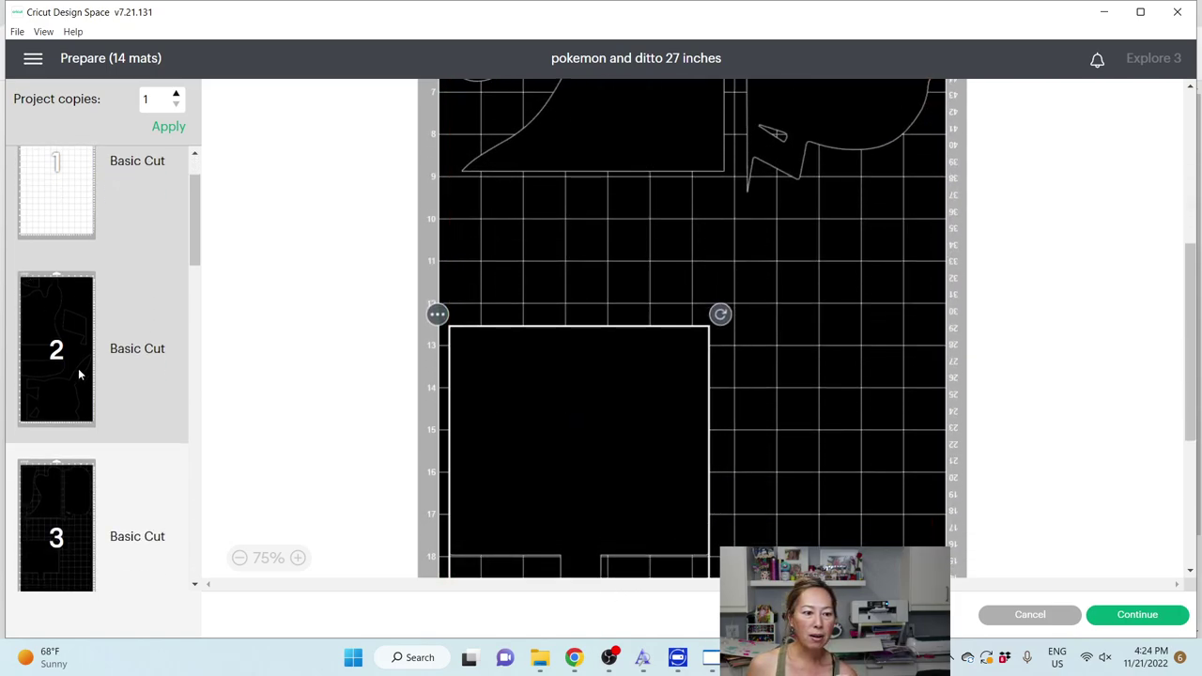
Step: Check mats 4 and 5, then on mat 6 tuck the second curved strip against the first and rotate it slightly counterclockwise
{"action": "scroll", "coordinate": [81, 373], "scroll_direction": "down", "scroll_amount": 3}
{"action": "left_click", "coordinate": [58, 294]}
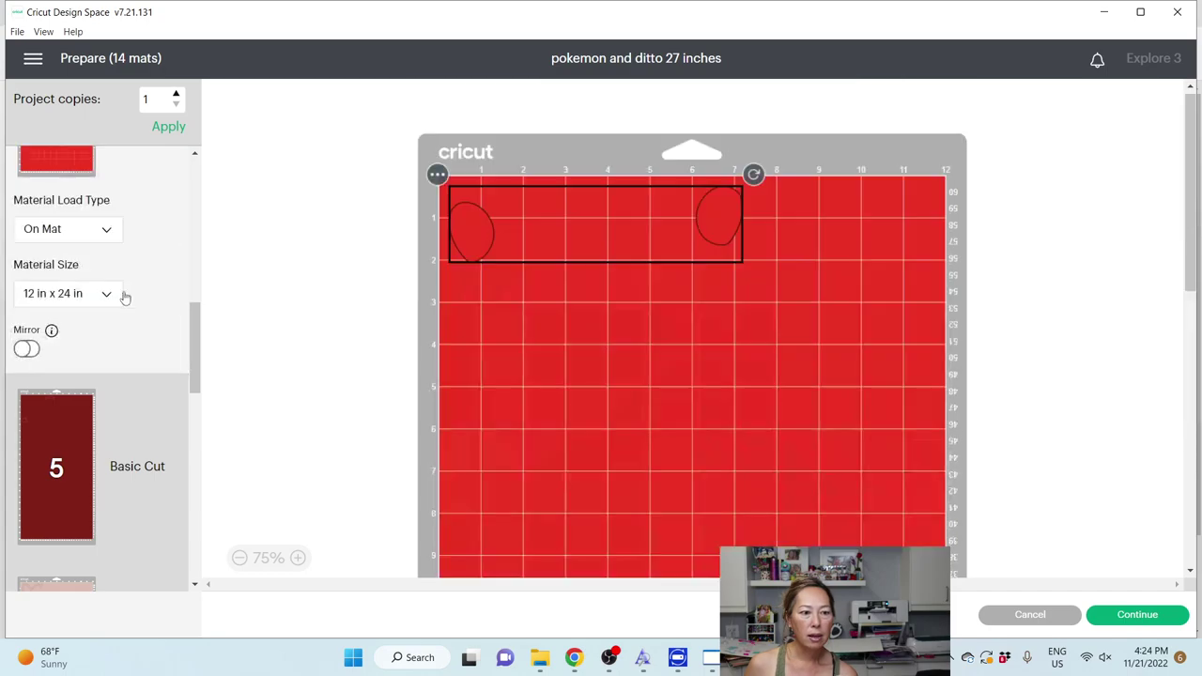
{"action": "left_click", "coordinate": [140, 440]}
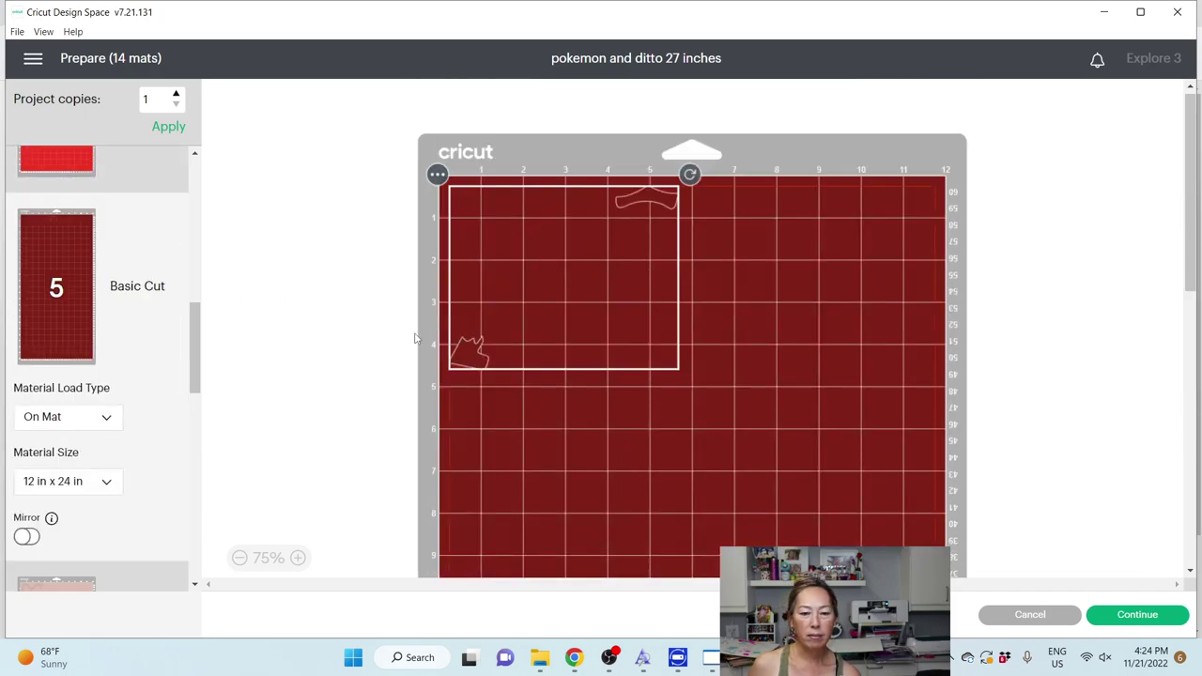
{"action": "scroll", "coordinate": [96, 397], "scroll_direction": "down", "scroll_amount": 4}
{"action": "left_click", "coordinate": [77, 369]}
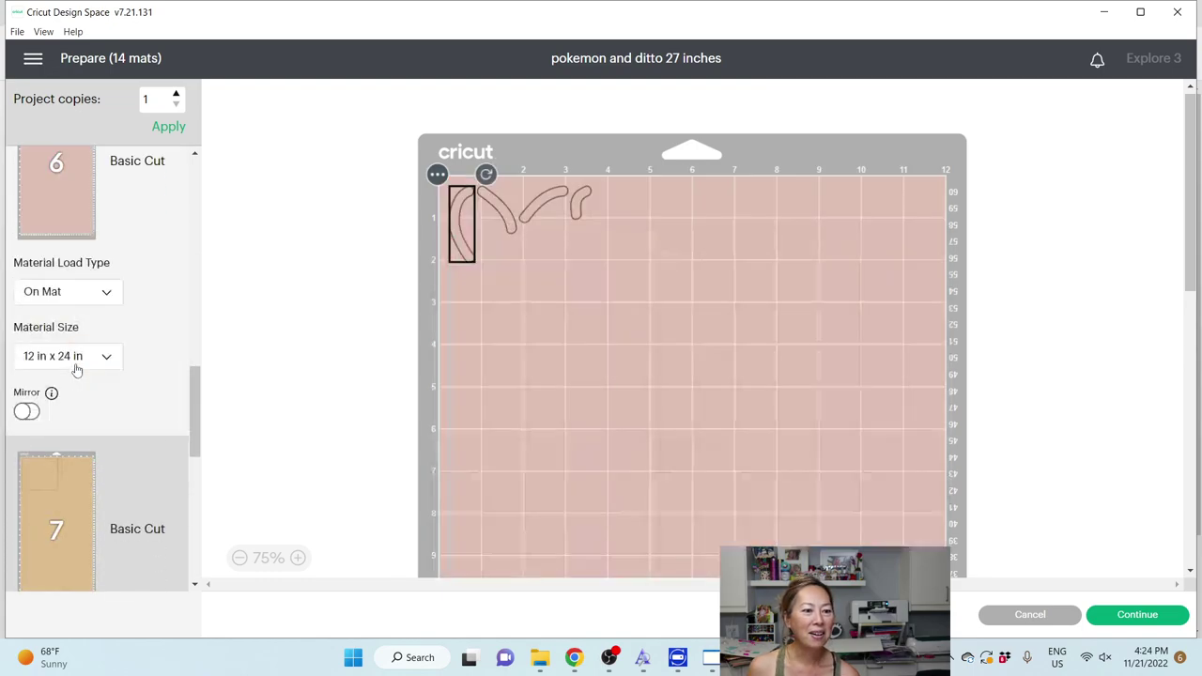
{"action": "mouse_move", "coordinate": [514, 225]}
{"action": "left_mouse_down"}
{"action": "mouse_move", "coordinate": [499, 251]}
{"action": "mouse_move", "coordinate": [506, 243]}
{"action": "left_mouse_up"}
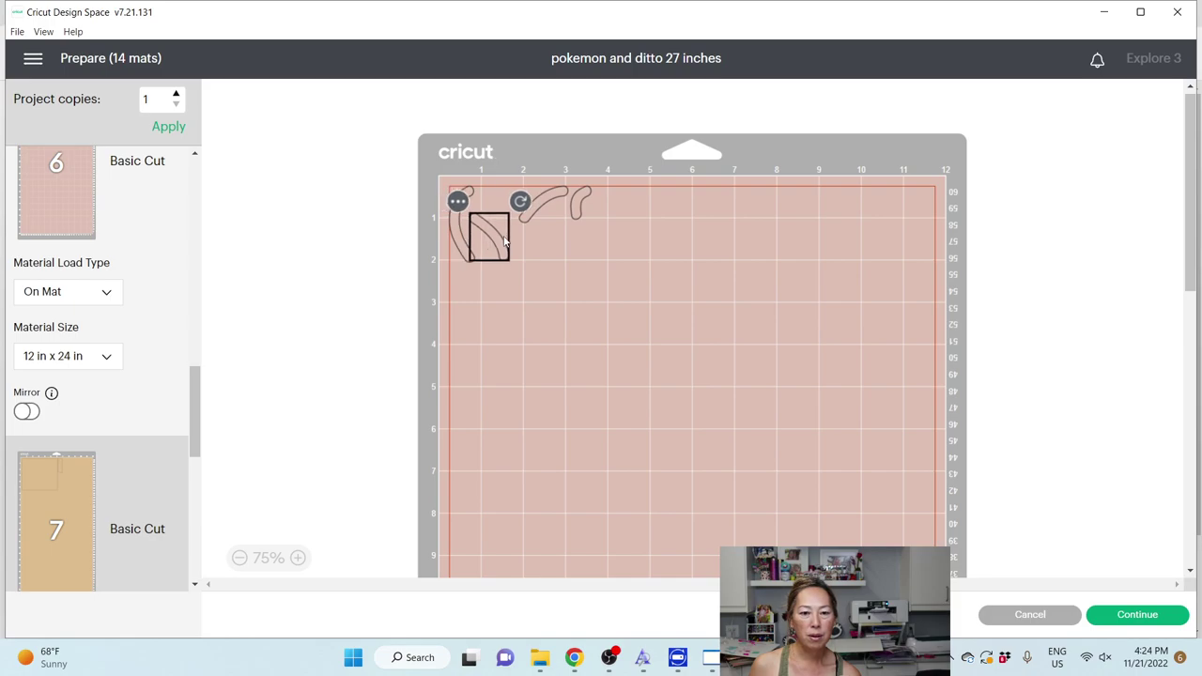
{"action": "left_click_drag", "start_coordinate": [522, 202], "coordinate": [502, 193]}
{"action": "left_click", "coordinate": [499, 279]}
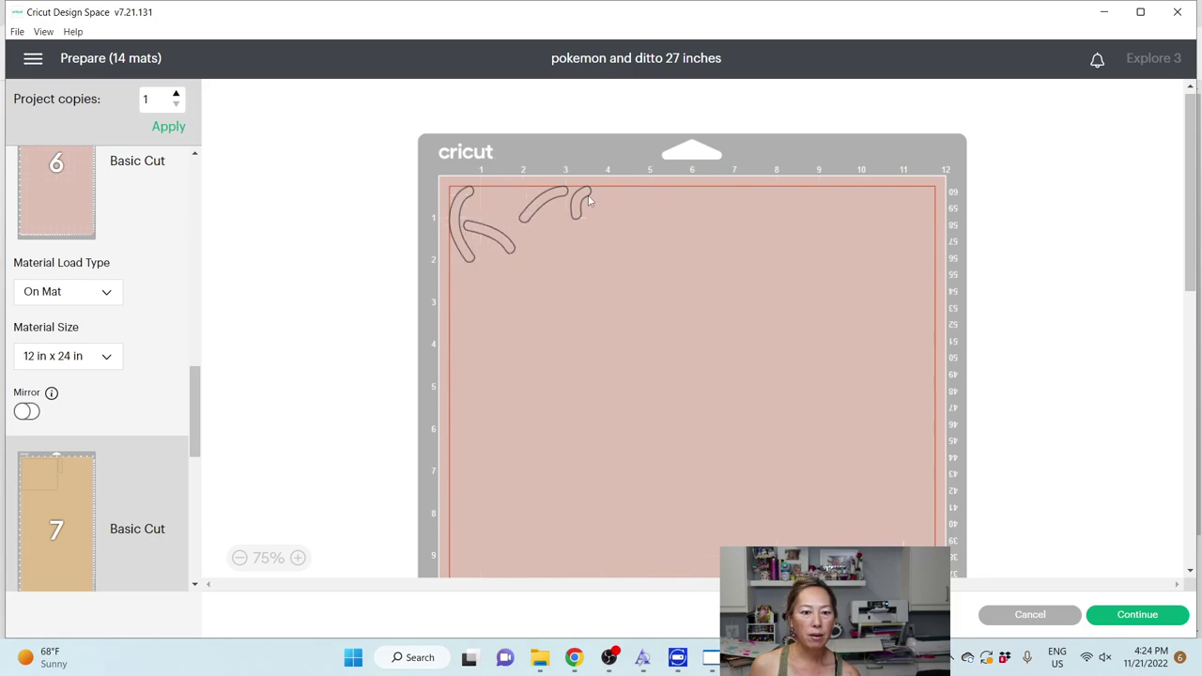
Step: Check mat 7, then on mat 8 move the loose narrow orange pieces over to the left side, grouped compactly
{"action": "left_click", "coordinate": [7, 473]}
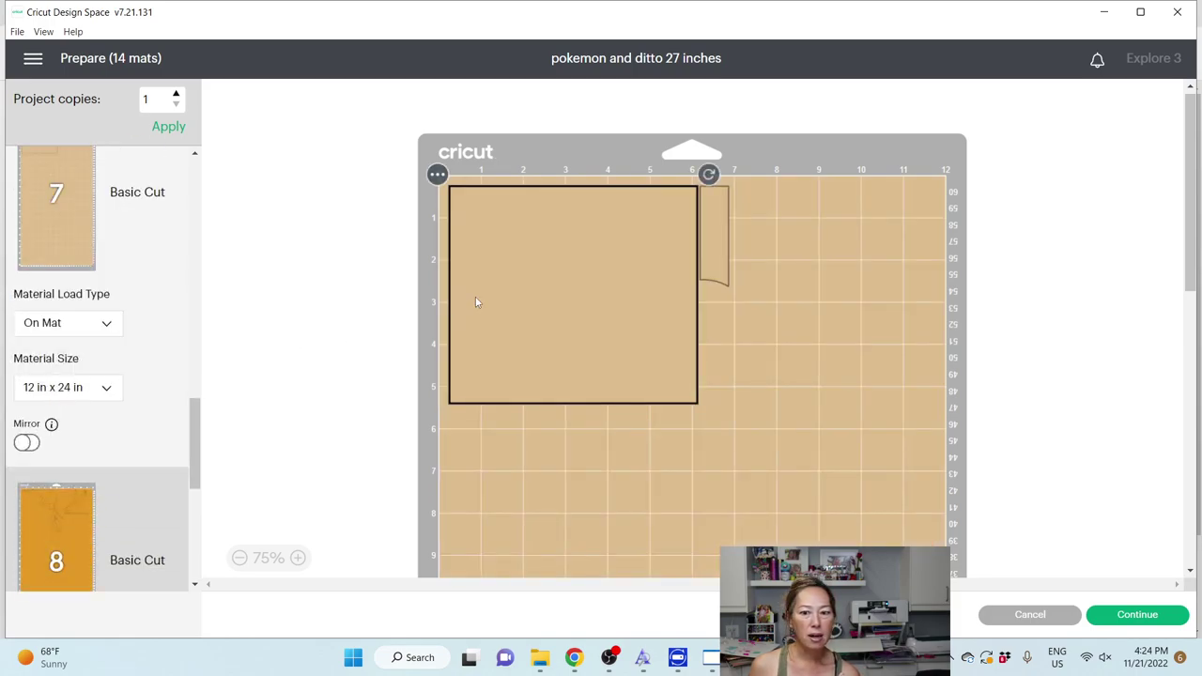
{"action": "scroll", "coordinate": [101, 366], "scroll_direction": "down", "scroll_amount": 3}
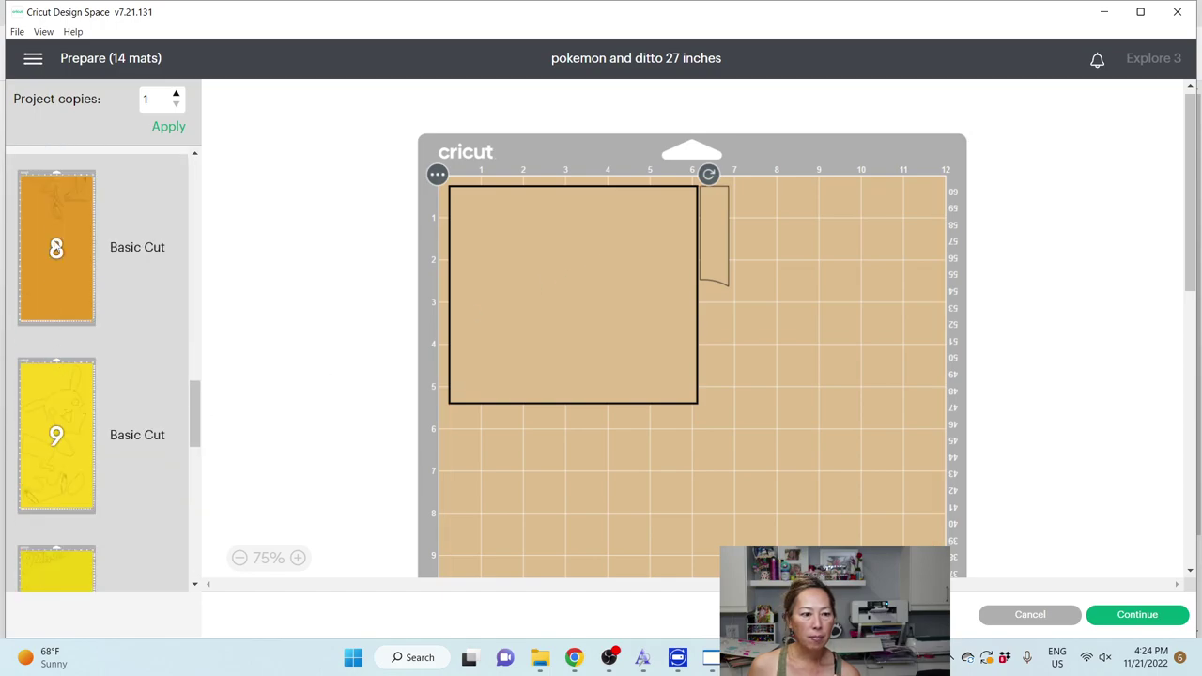
{"action": "left_click", "coordinate": [56, 247]}
{"action": "left_click_drag", "start_coordinate": [818, 270], "coordinate": [491, 309]}
{"action": "left_click_drag", "start_coordinate": [827, 281], "coordinate": [551, 376]}
{"action": "left_click_drag", "start_coordinate": [782, 340], "coordinate": [505, 255]}
{"action": "left_click_drag", "start_coordinate": [796, 350], "coordinate": [501, 456]}
Step: On mat 9, move the yellow piece just below the Pikachu head into the empty space above the left ear
{"action": "scroll", "coordinate": [892, 345], "scroll_direction": "down", "scroll_amount": 5}
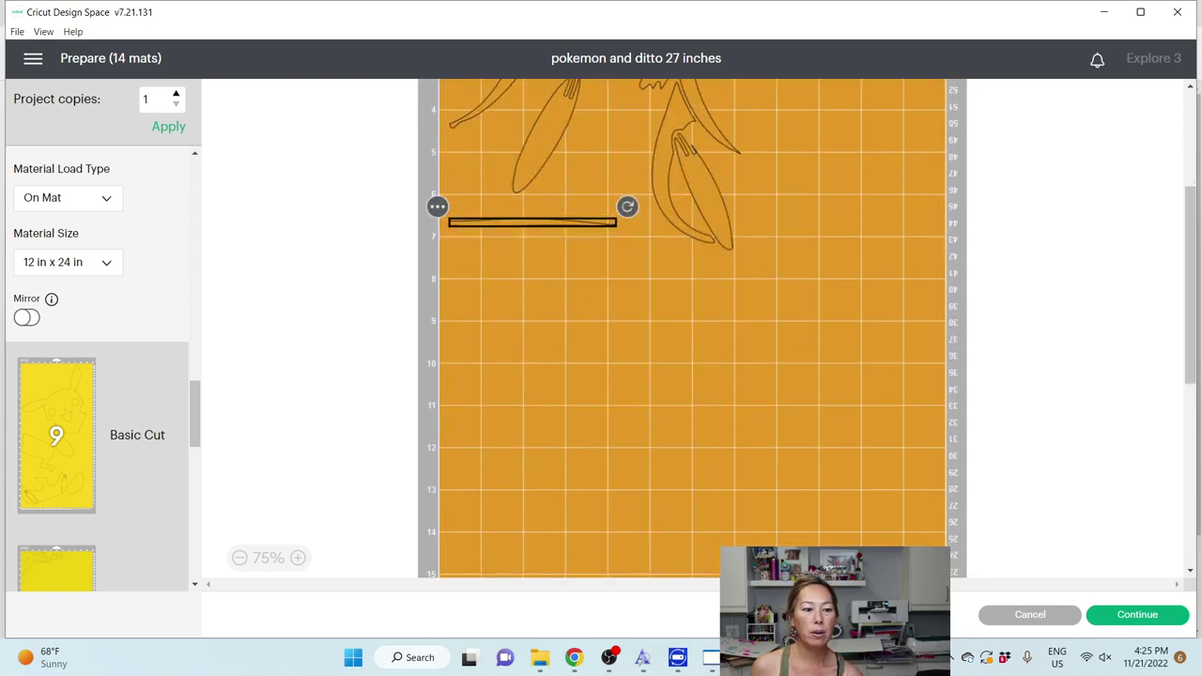
{"action": "scroll", "coordinate": [885, 326], "scroll_direction": "down", "scroll_amount": 5}
{"action": "scroll", "coordinate": [749, 308], "scroll_direction": "down", "scroll_amount": 3}
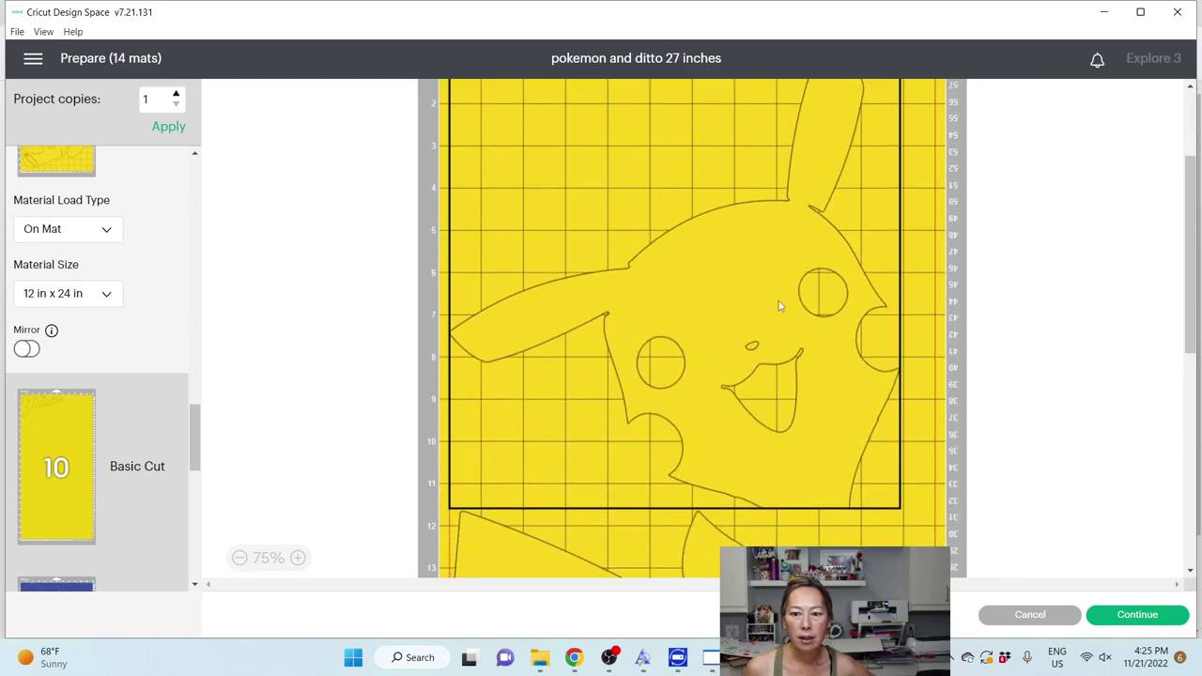
{"action": "scroll", "coordinate": [768, 279], "scroll_direction": "up", "scroll_amount": 3}
{"action": "scroll", "coordinate": [784, 324], "scroll_direction": "down", "scroll_amount": 4}
{"action": "left_click_drag", "start_coordinate": [731, 515], "coordinate": [491, 79]}
{"action": "scroll", "coordinate": [639, 184], "scroll_direction": "down", "scroll_amount": 6}
{"action": "scroll", "coordinate": [639, 184], "scroll_direction": "down", "scroll_amount": 3}
{"action": "scroll", "coordinate": [28, 402], "scroll_direction": "down", "scroll_amount": 1}
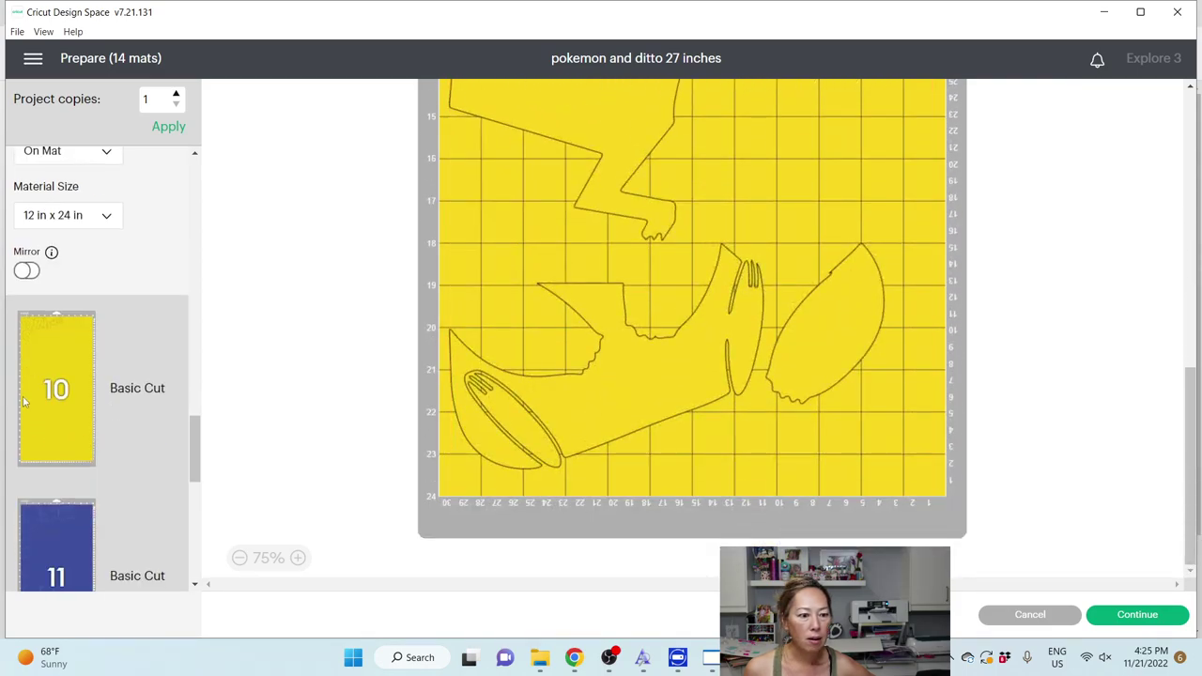
Step: On mat 9, spread out the lower pieces: legs to the bottom margin, rounded piece to the lower-right corner, tail slightly down
{"action": "left_click", "coordinate": [26, 402]}
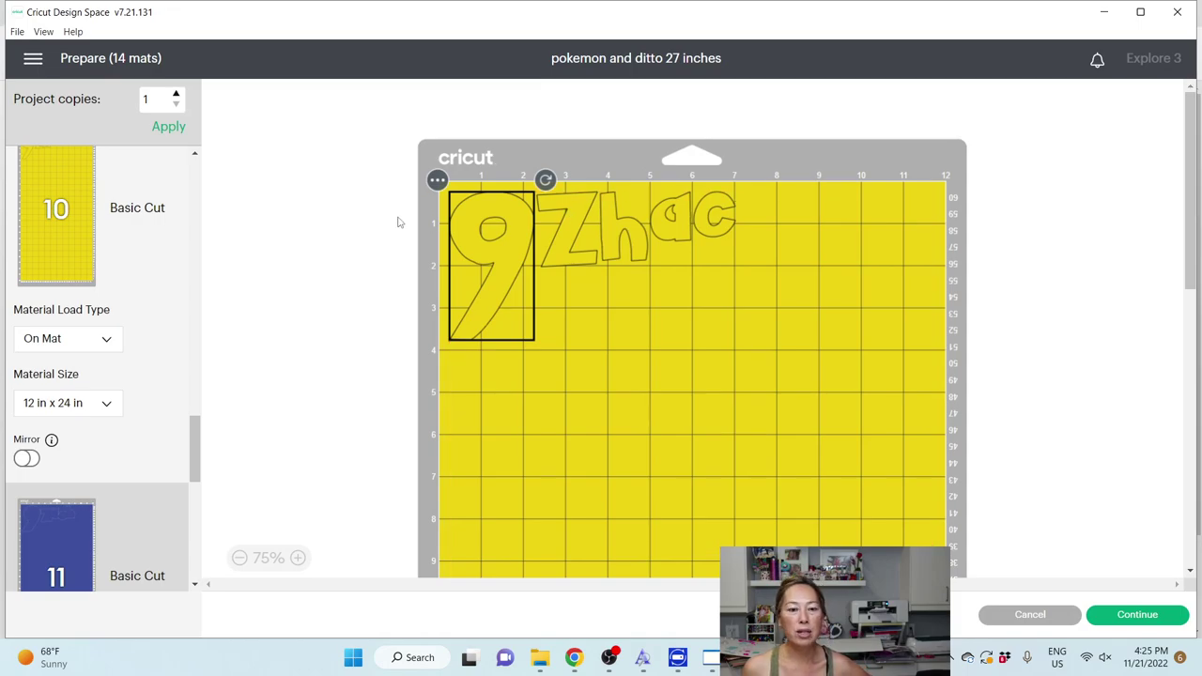
{"action": "scroll", "coordinate": [103, 230], "scroll_direction": "up", "scroll_amount": 3}
{"action": "left_click", "coordinate": [79, 253]}
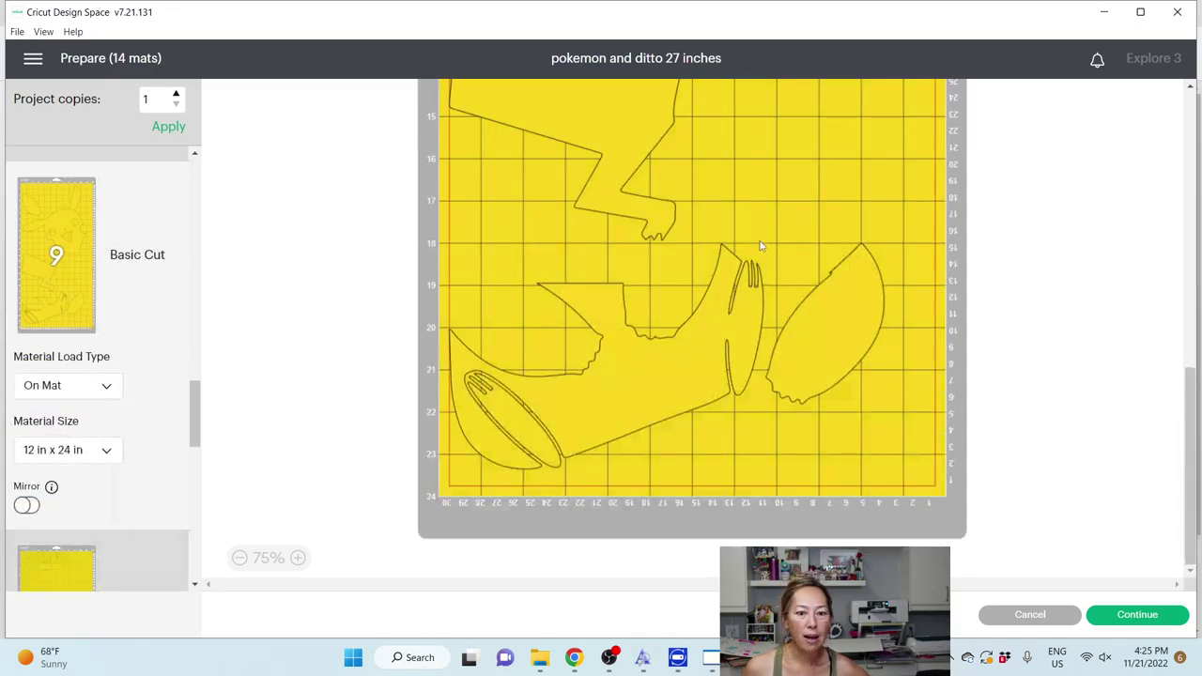
{"action": "left_click_drag", "start_coordinate": [722, 341], "coordinate": [893, 403]}
{"action": "scroll", "coordinate": [625, 255], "scroll_direction": "up", "scroll_amount": 2}
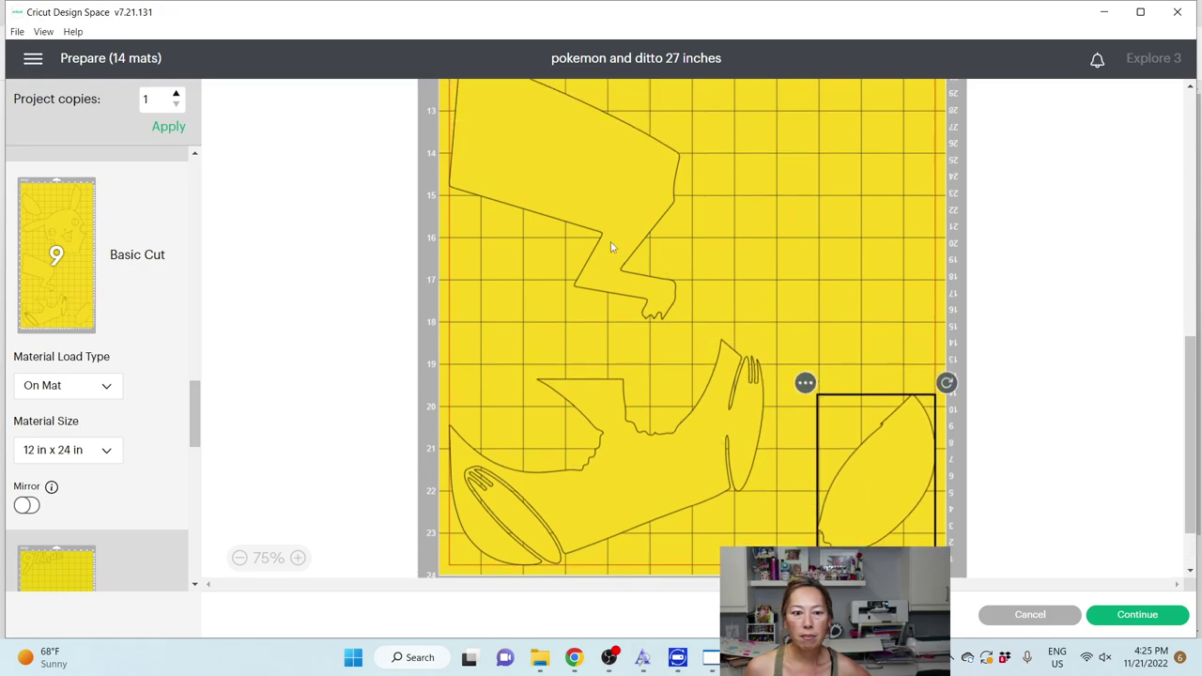
{"action": "left_click_drag", "start_coordinate": [542, 132], "coordinate": [532, 182]}
{"action": "scroll", "coordinate": [531, 184], "scroll_direction": "up", "scroll_amount": 5}
{"action": "scroll", "coordinate": [532, 184], "scroll_direction": "up", "scroll_amount": 7}
{"action": "scroll", "coordinate": [532, 184], "scroll_direction": "down", "scroll_amount": 5}
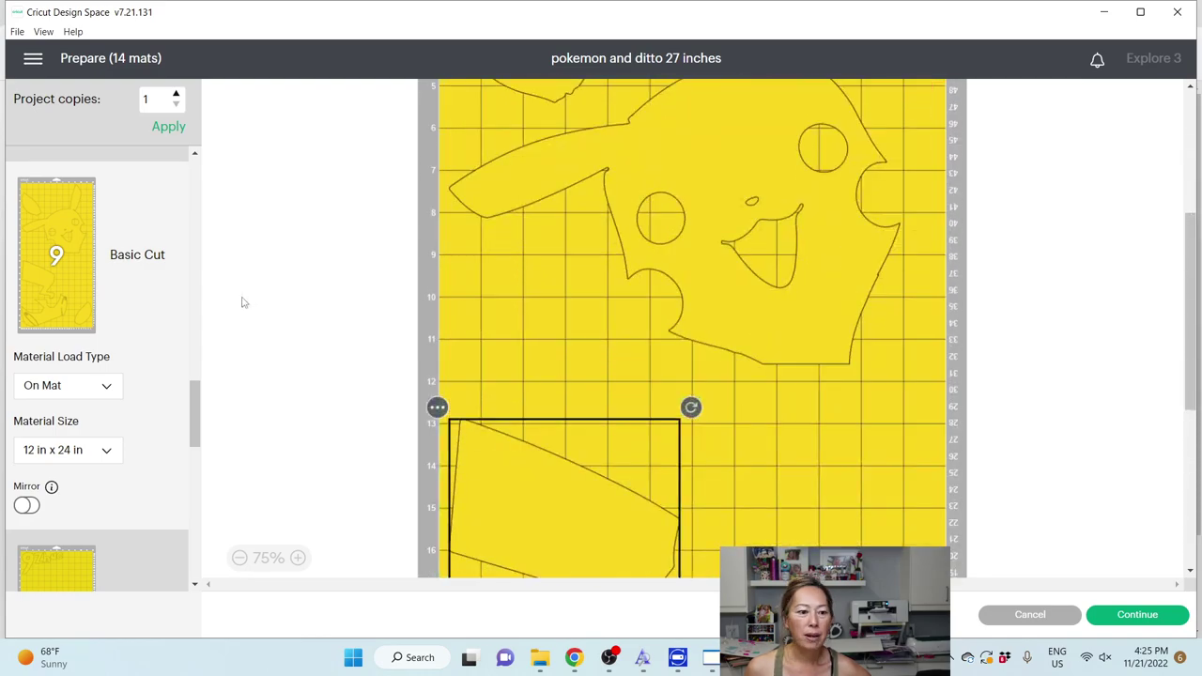
Step: Transfer the number 9 from mat 10 to the yellow mat 9
{"action": "scroll", "coordinate": [137, 383], "scroll_direction": "down", "scroll_amount": 3}
{"action": "left_click", "coordinate": [134, 381]}
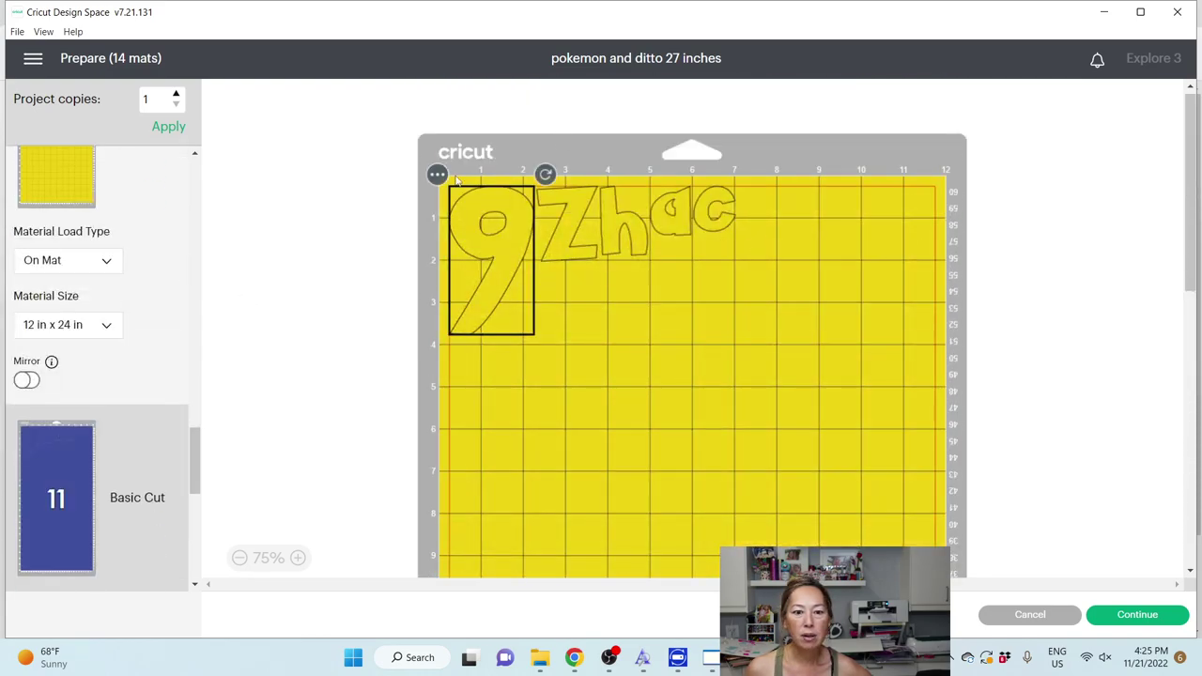
{"action": "left_click", "coordinate": [436, 176]}
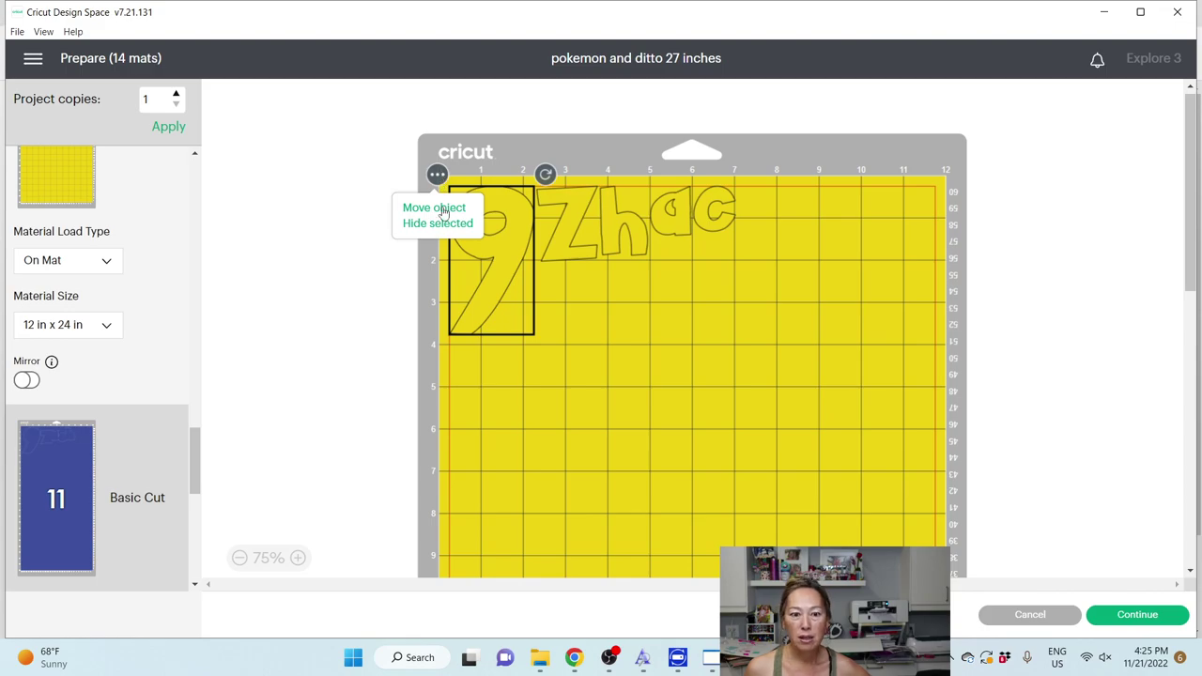
{"action": "left_click", "coordinate": [434, 208]}
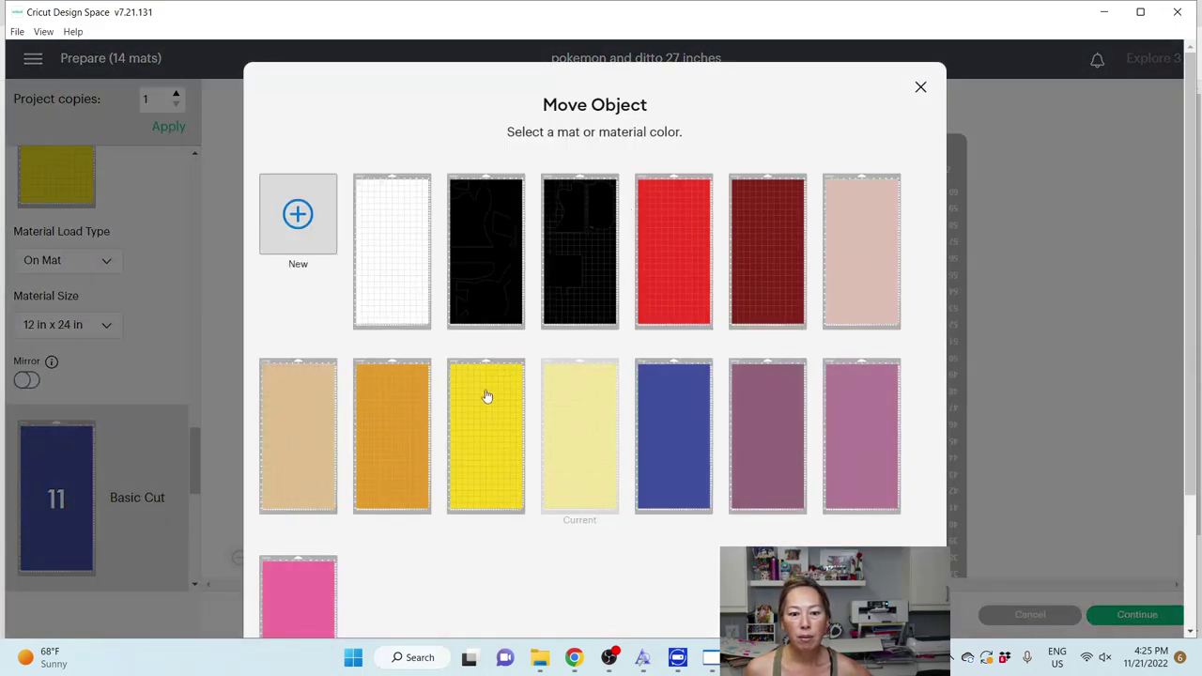
{"action": "left_click", "coordinate": [484, 394]}
{"action": "scroll", "coordinate": [533, 404], "scroll_direction": "down", "scroll_amount": 3}
{"action": "left_click", "coordinate": [612, 437]}
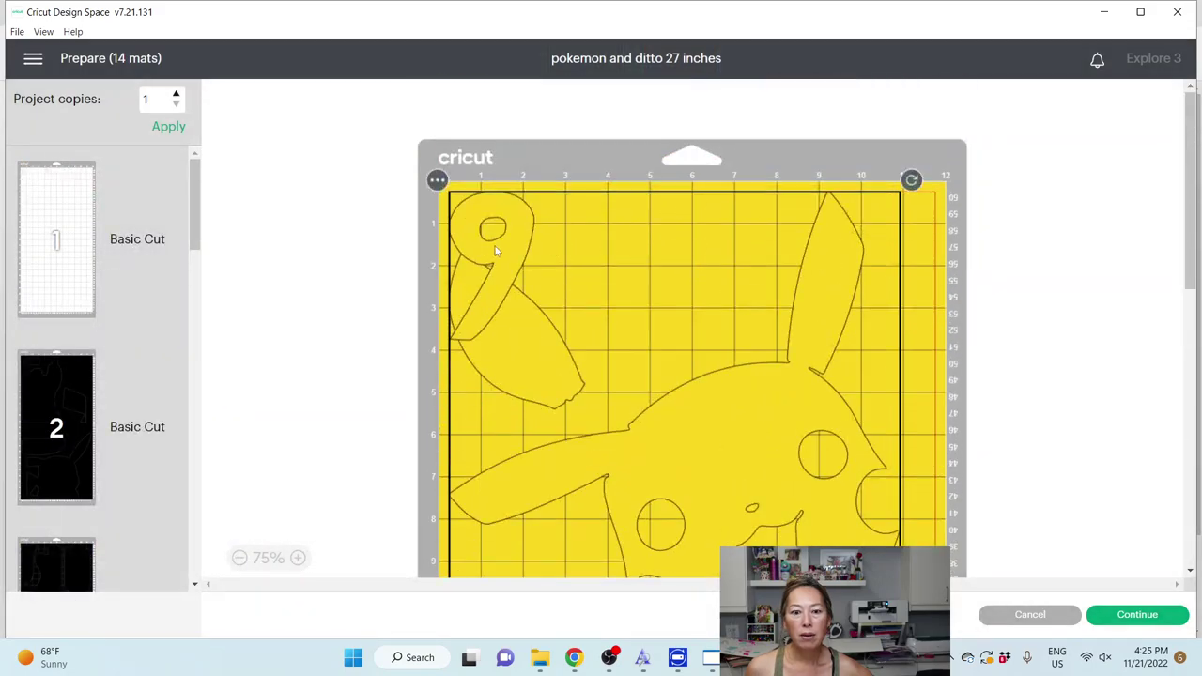
Step: On mat 9, place the number 9 at the top margin, just right of the leaf-shaped yellow piece and clear of it
{"action": "left_click_drag", "start_coordinate": [497, 246], "coordinate": [621, 246]}
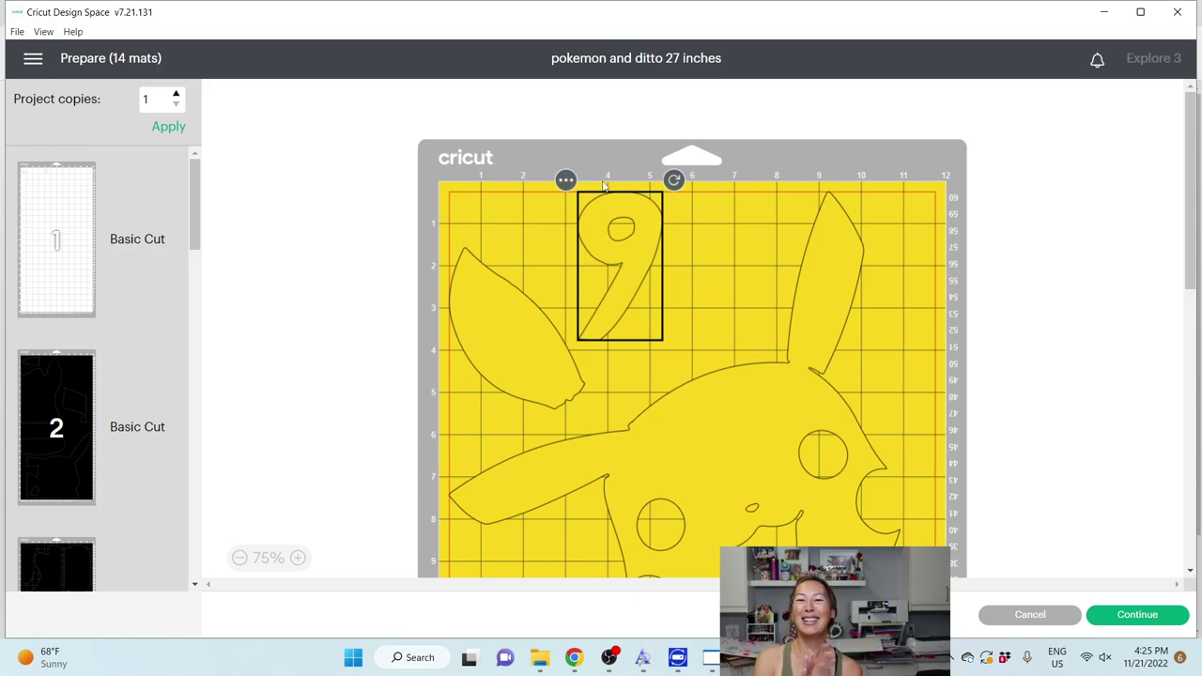
{"action": "left_click_drag", "start_coordinate": [625, 258], "coordinate": [590, 260]}
{"action": "left_click", "coordinate": [620, 360]}
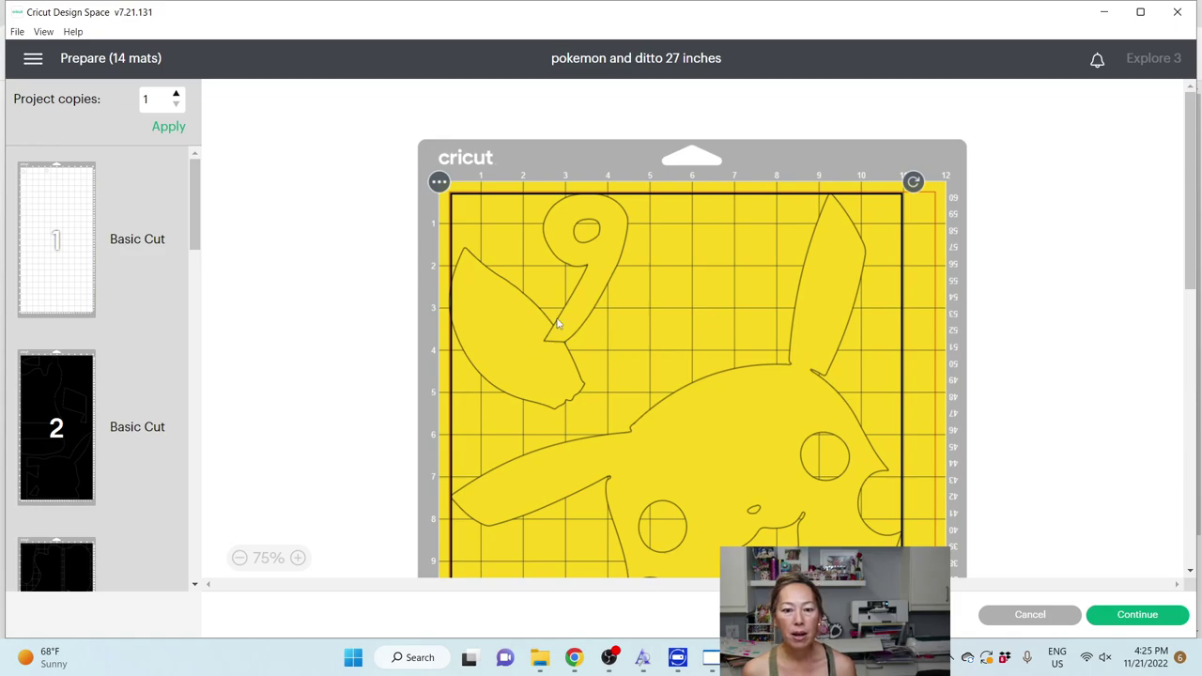
{"action": "left_click_drag", "start_coordinate": [557, 329], "coordinate": [618, 294]}
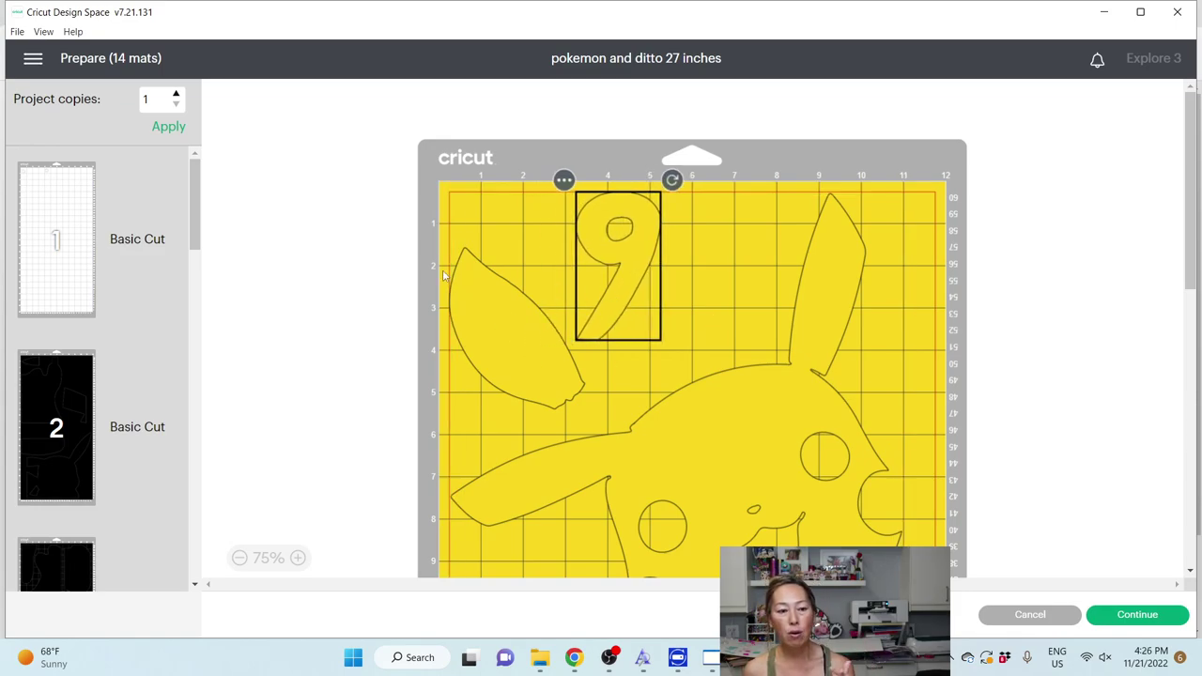
Step: Transfer the letter Z from mat 10 to mat 9 and place it directly left of the number 9
{"action": "scroll", "coordinate": [88, 368], "scroll_direction": "down", "scroll_amount": 10}
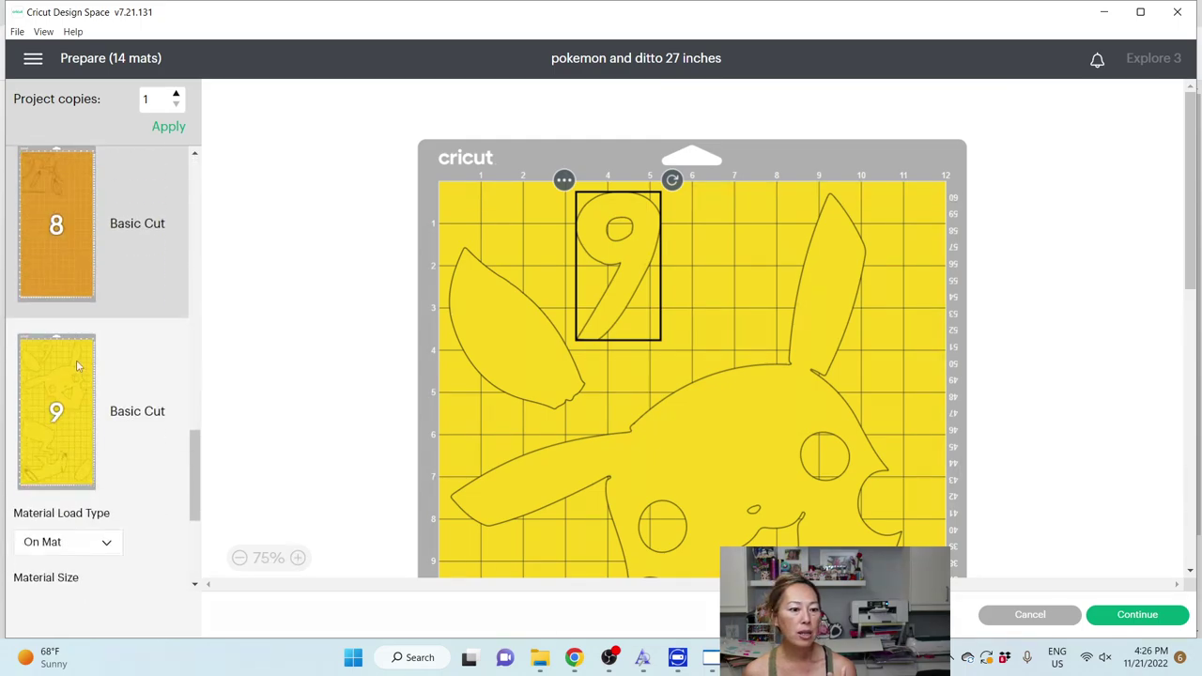
{"action": "scroll", "coordinate": [78, 367], "scroll_direction": "down", "scroll_amount": 5}
{"action": "left_click", "coordinate": [64, 460]}
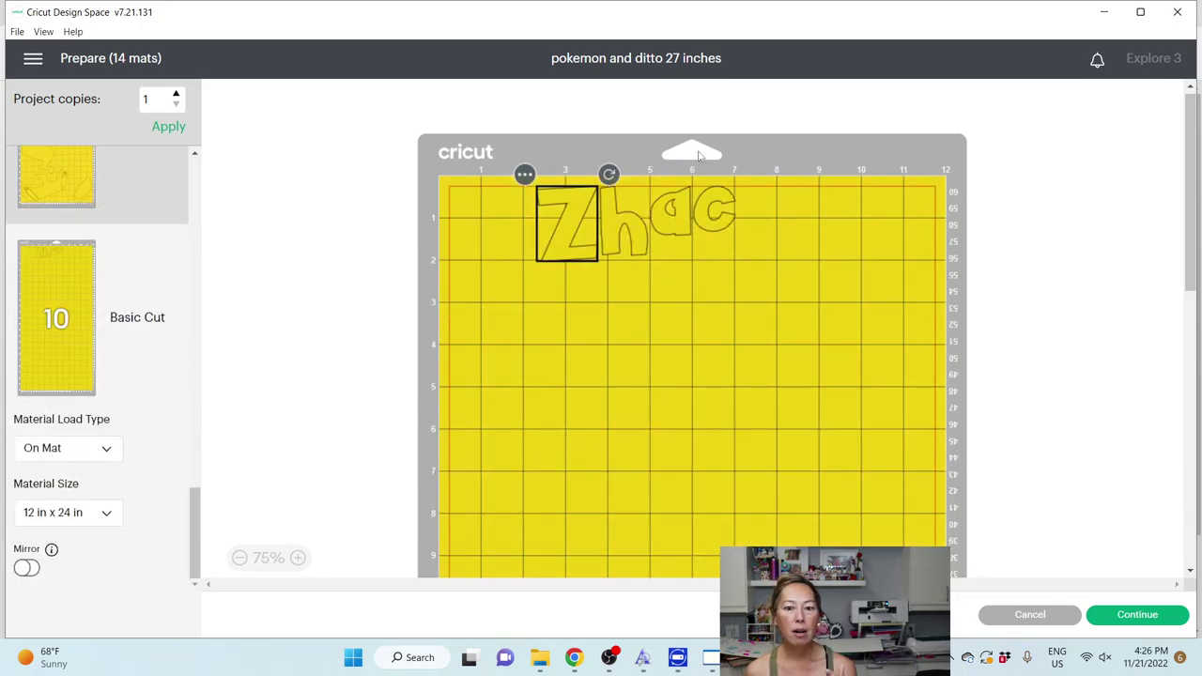
{"action": "left_click", "coordinate": [527, 175]}
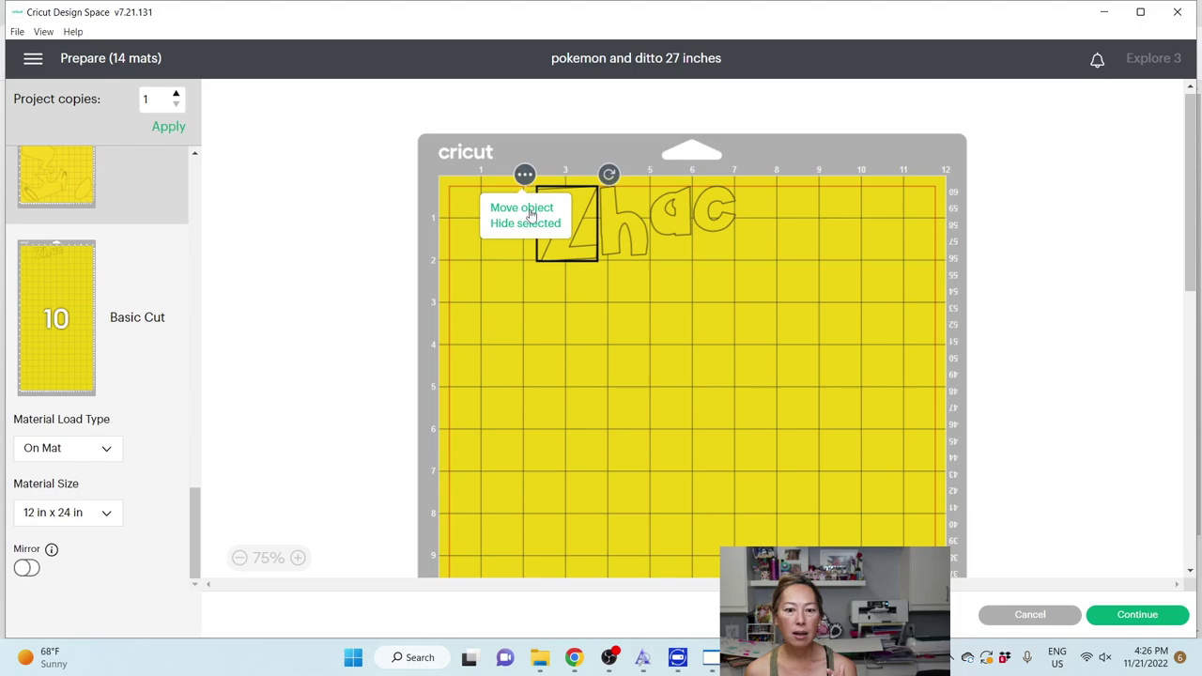
{"action": "left_click", "coordinate": [526, 209]}
{"action": "left_click", "coordinate": [493, 437]}
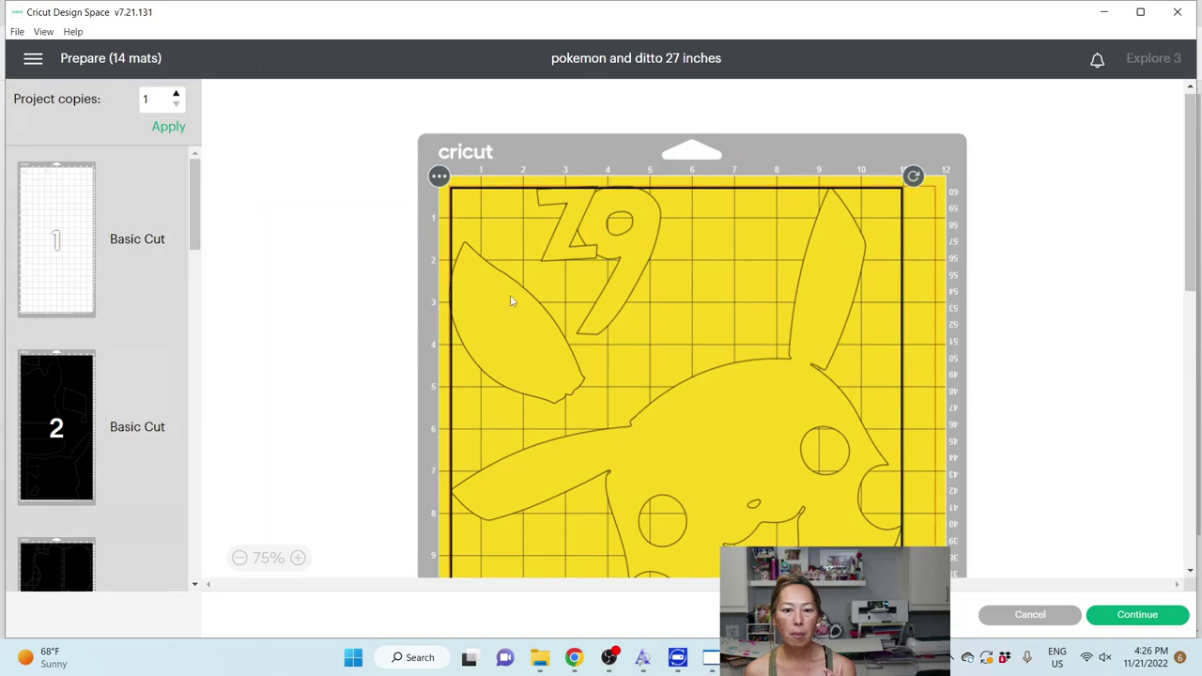
{"action": "left_click_drag", "start_coordinate": [566, 233], "coordinate": [540, 235]}
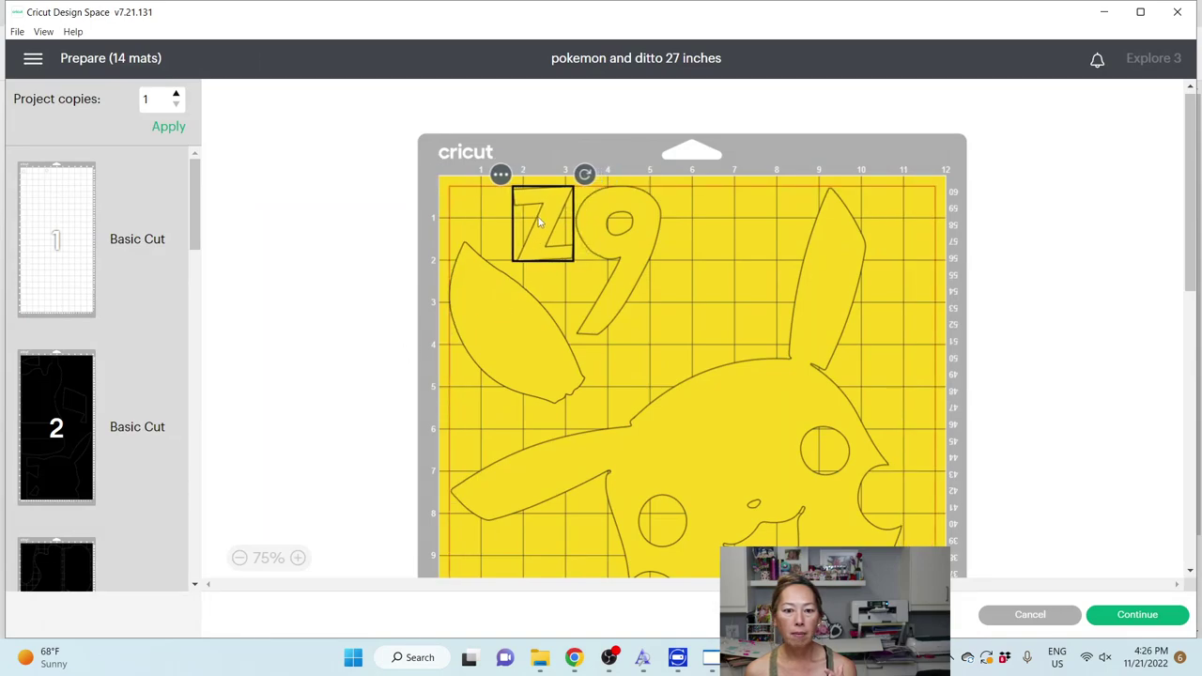
Step: Transfer the letter h from mat 10 to mat 9 and place it directly right of the number 9
{"action": "scroll", "coordinate": [254, 416], "scroll_direction": "down", "scroll_amount": 1}
{"action": "scroll", "coordinate": [61, 474], "scroll_direction": "down", "scroll_amount": 2}
{"action": "scroll", "coordinate": [61, 474], "scroll_direction": "down", "scroll_amount": 12}
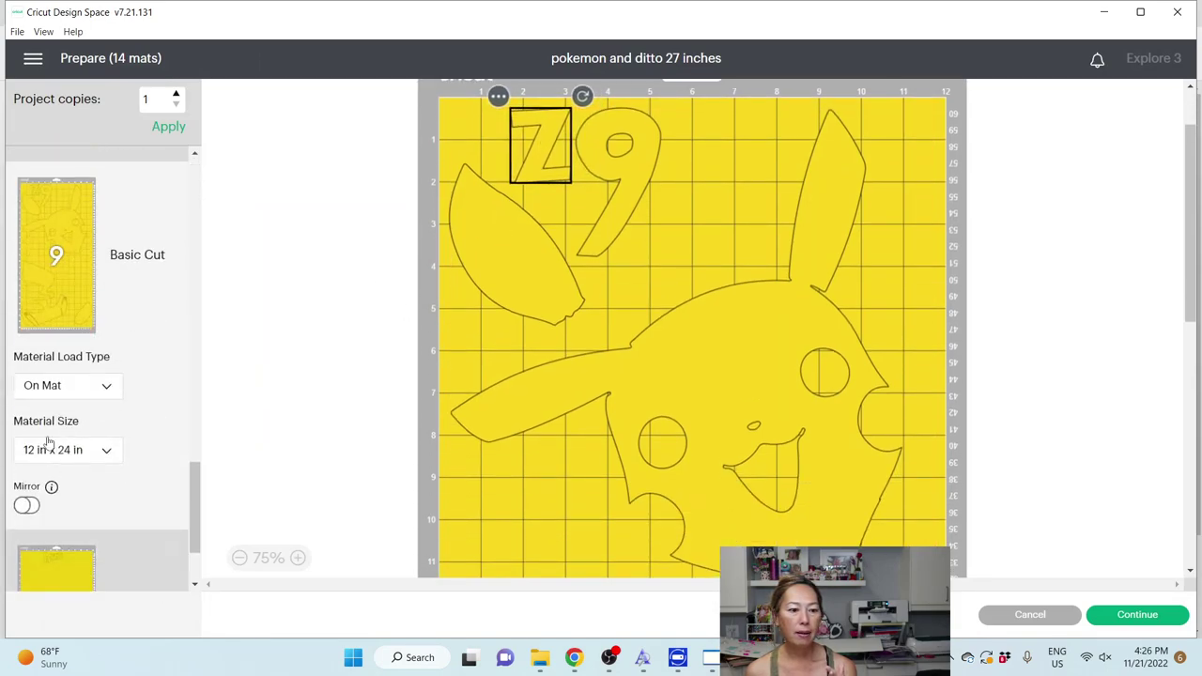
{"action": "scroll", "coordinate": [171, 411], "scroll_direction": "down", "scroll_amount": 3}
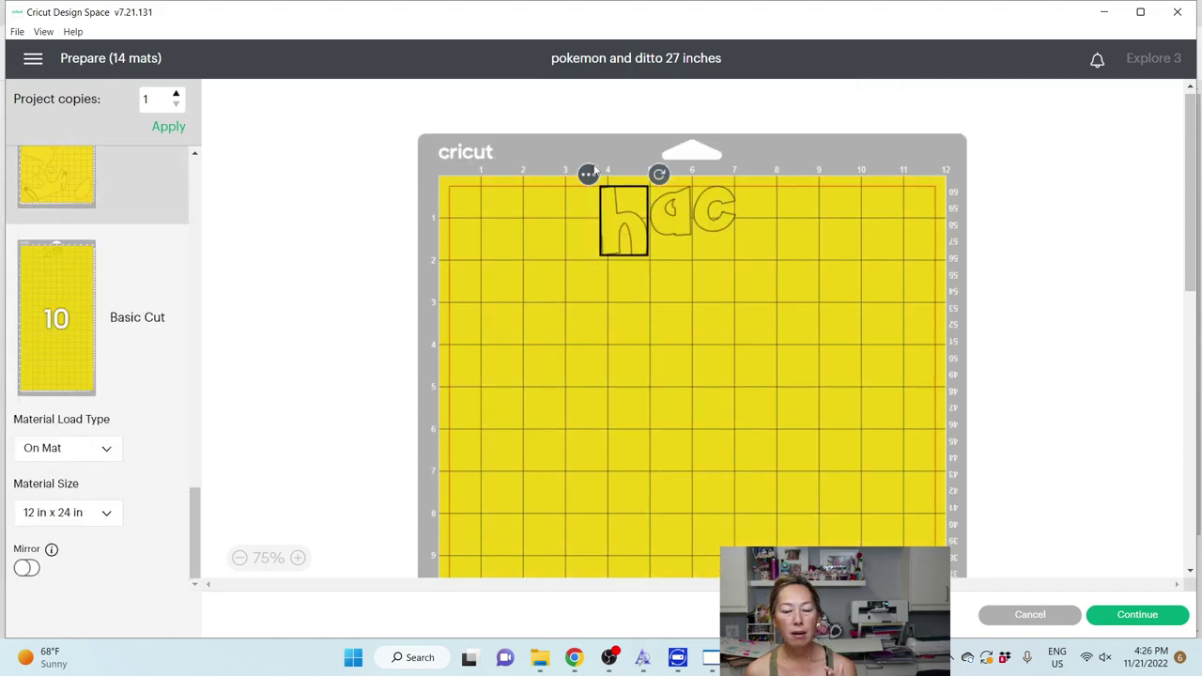
{"action": "left_click", "coordinate": [590, 175]}
{"action": "left_click", "coordinate": [586, 208]}
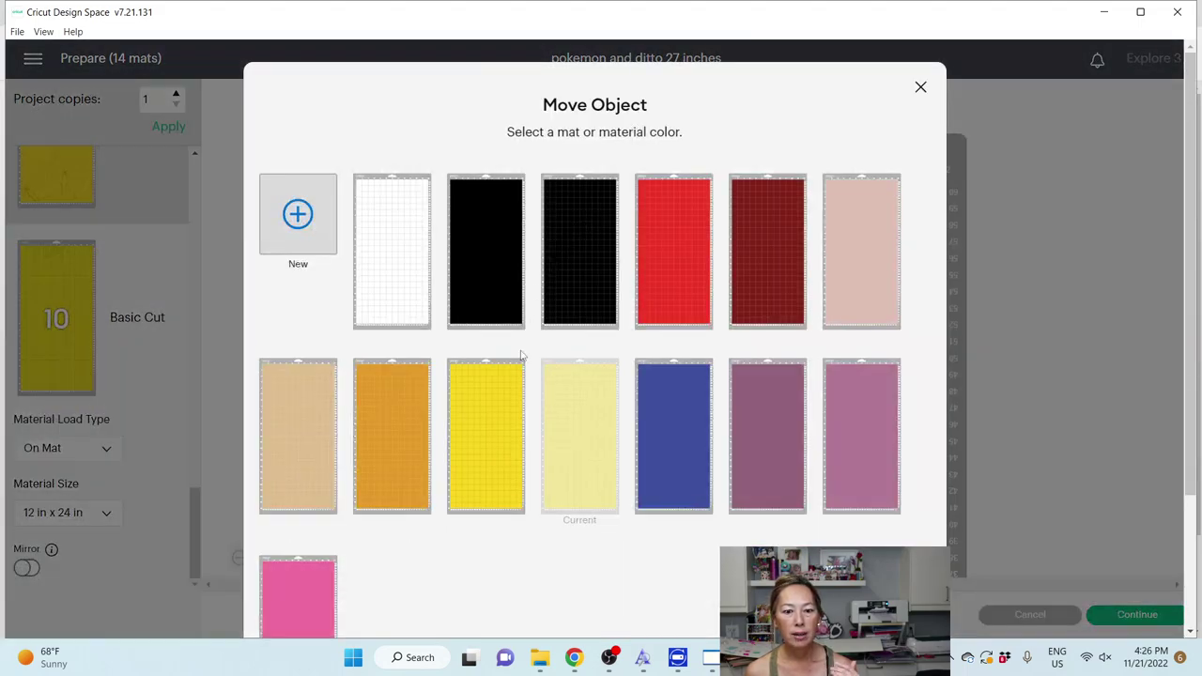
{"action": "left_click", "coordinate": [478, 444]}
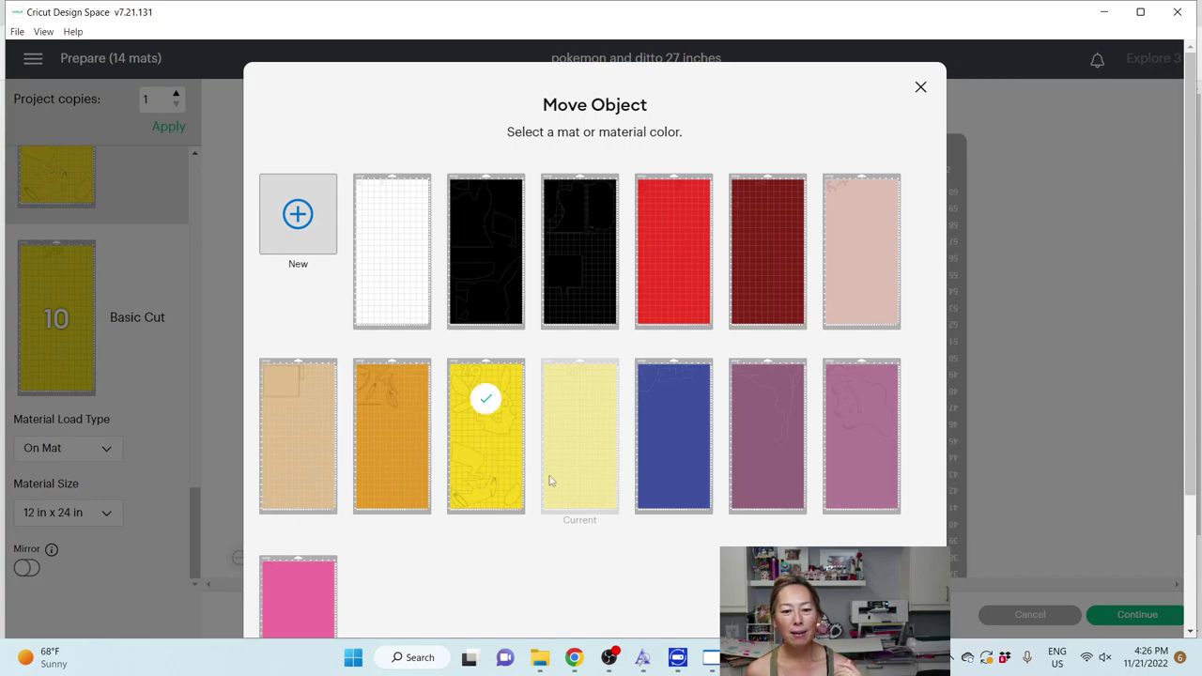
{"action": "scroll", "coordinate": [614, 488], "scroll_direction": "down", "scroll_amount": 2}
{"action": "left_click", "coordinate": [883, 587]}
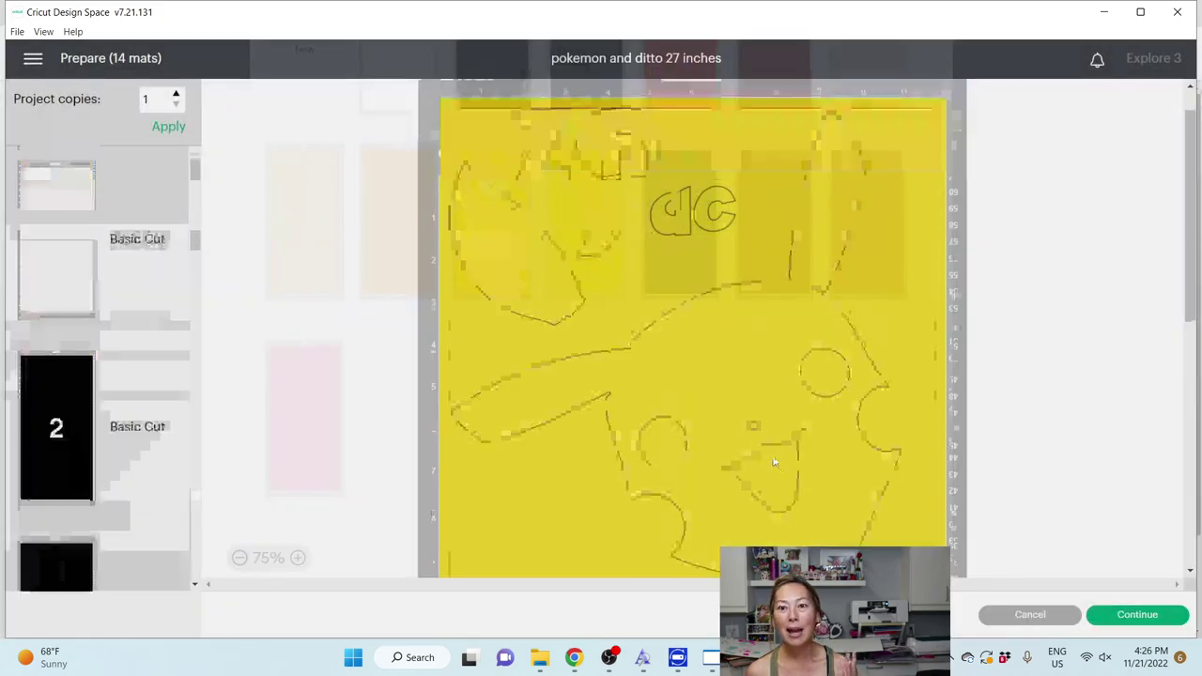
{"action": "left_click_drag", "start_coordinate": [635, 164], "coordinate": [709, 169]}
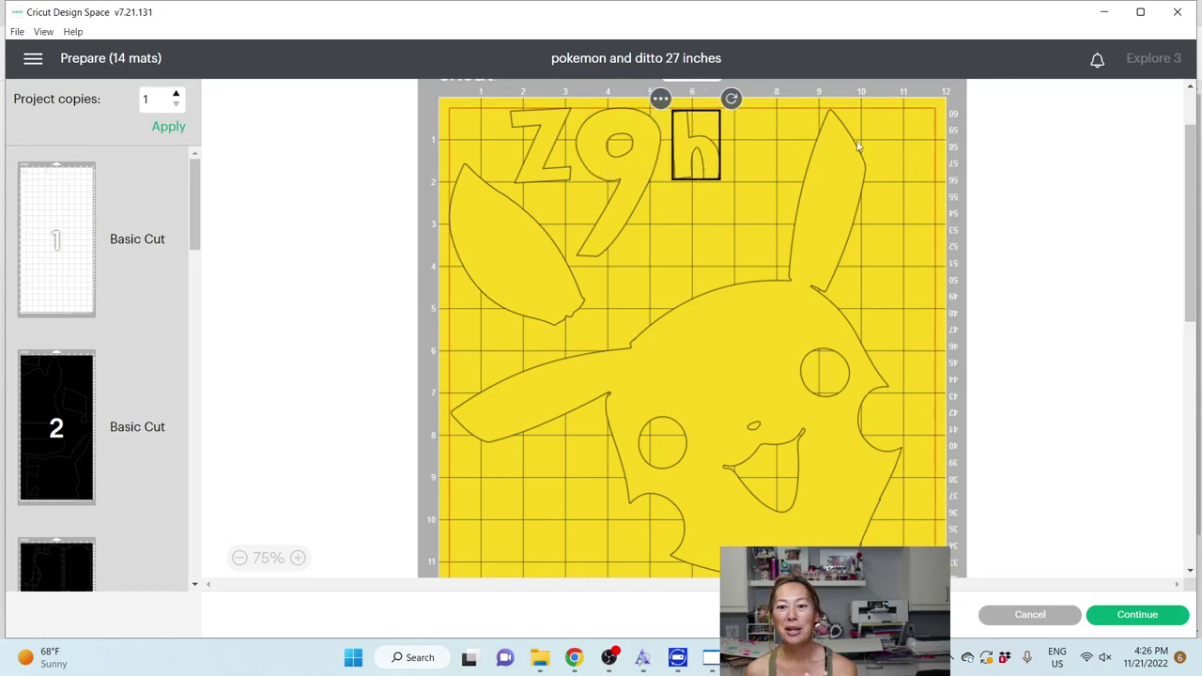
Step: Transfer the letter a from mat 10 to mat 9 and place it directly right of the letter h
{"action": "scroll", "coordinate": [150, 389], "scroll_direction": "down", "scroll_amount": 15}
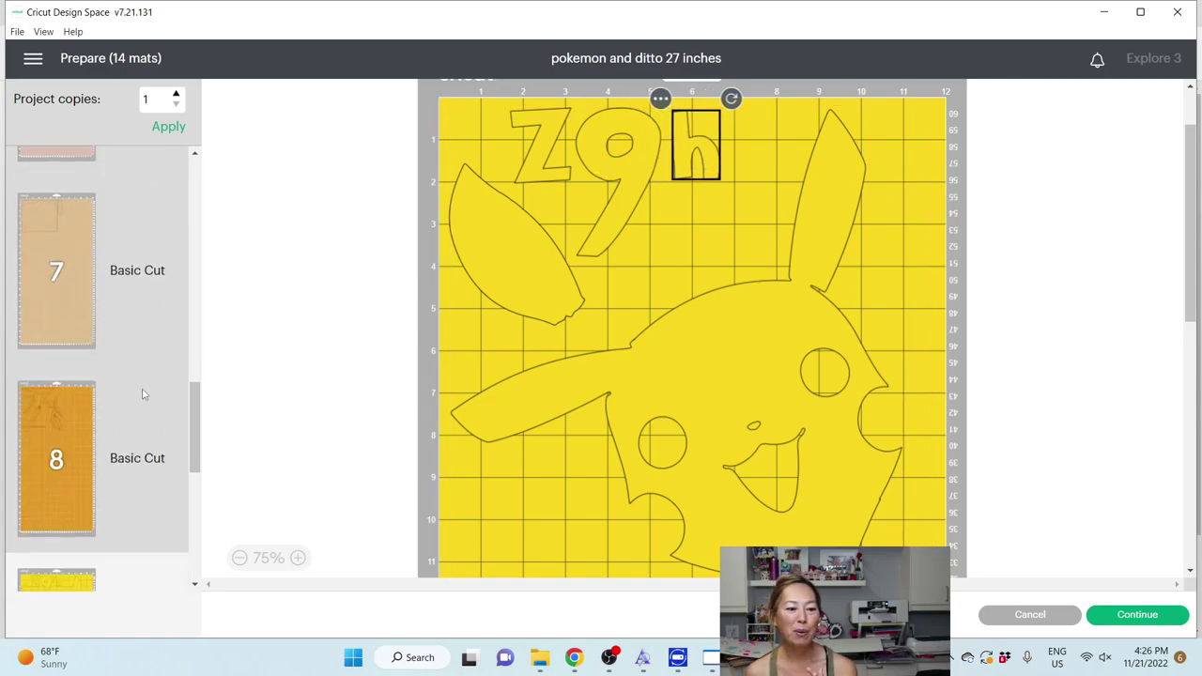
{"action": "left_click", "coordinate": [57, 555]}
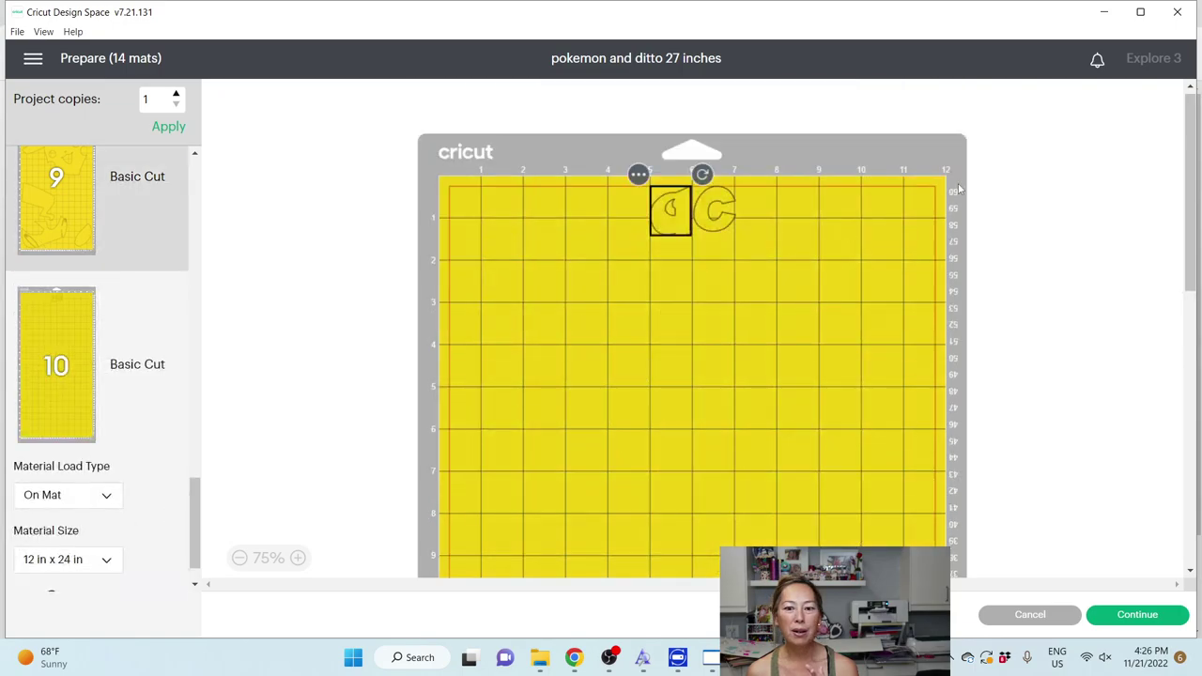
{"action": "left_click", "coordinate": [639, 176]}
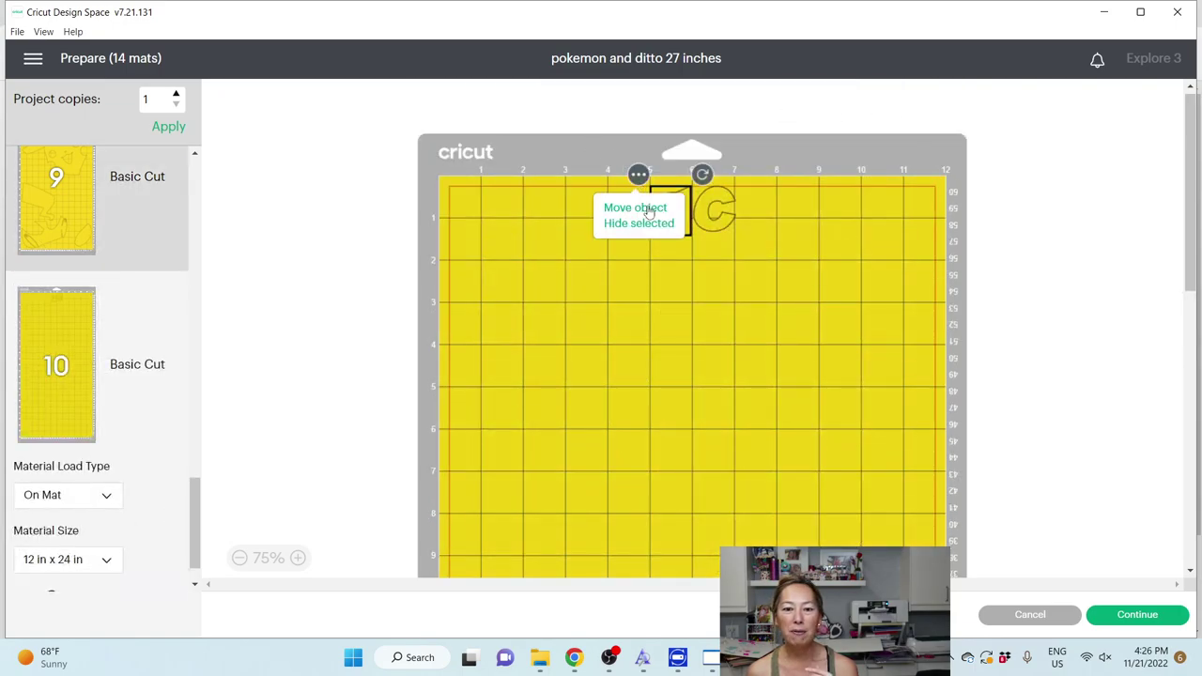
{"action": "left_click", "coordinate": [649, 215]}
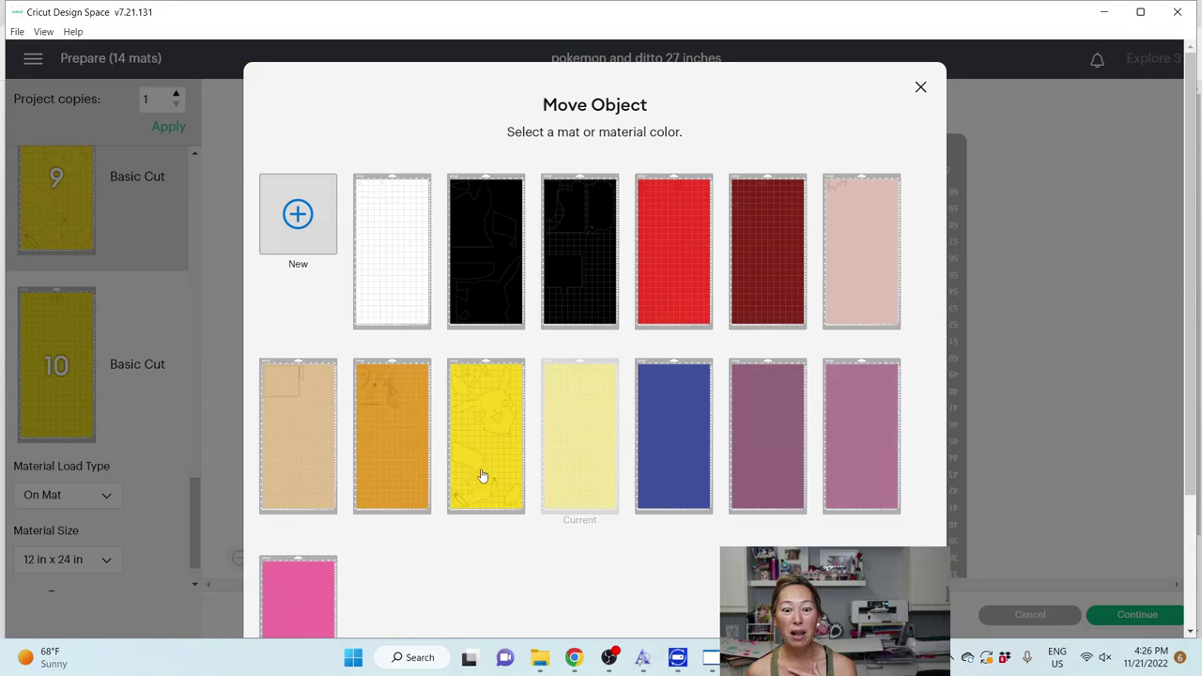
{"action": "left_click", "coordinate": [481, 474]}
{"action": "scroll", "coordinate": [643, 536], "scroll_direction": "down", "scroll_amount": 4}
{"action": "left_click", "coordinate": [883, 606]}
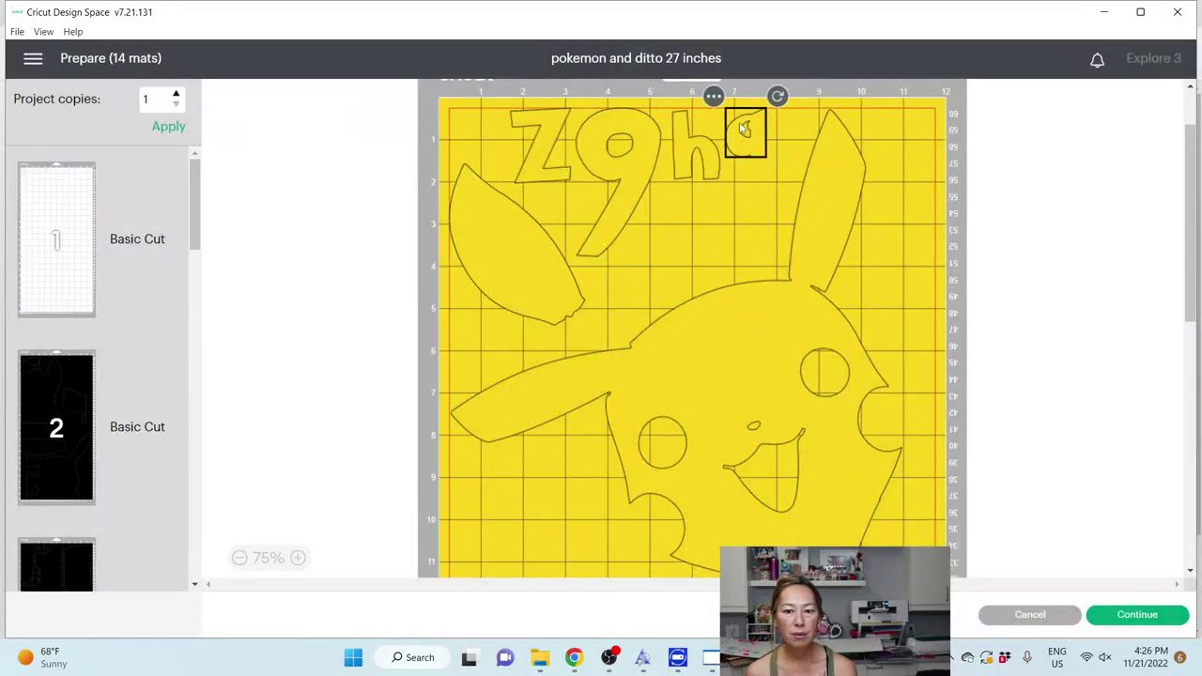
Step: Transfer the letter c from mat 10 to mat 9 and place it between the letter a and Pikachu's right ear
{"action": "scroll", "coordinate": [70, 404], "scroll_direction": "down", "scroll_amount": 10}
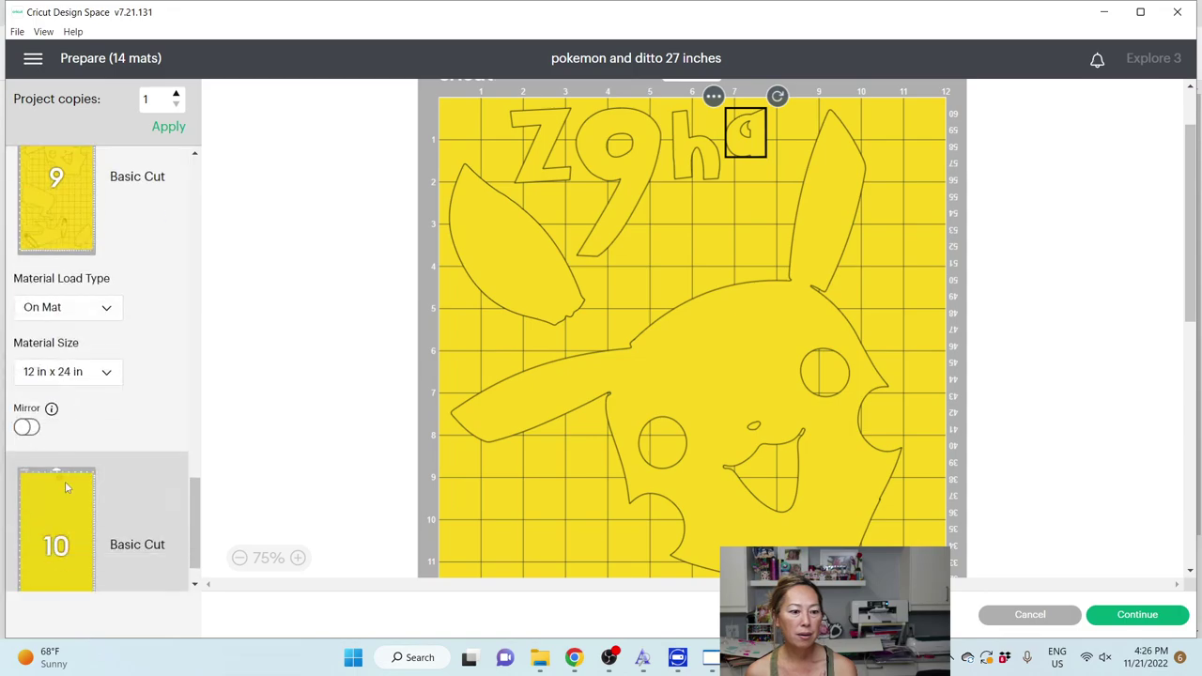
{"action": "left_click", "coordinate": [65, 481]}
{"action": "left_click", "coordinate": [683, 175]}
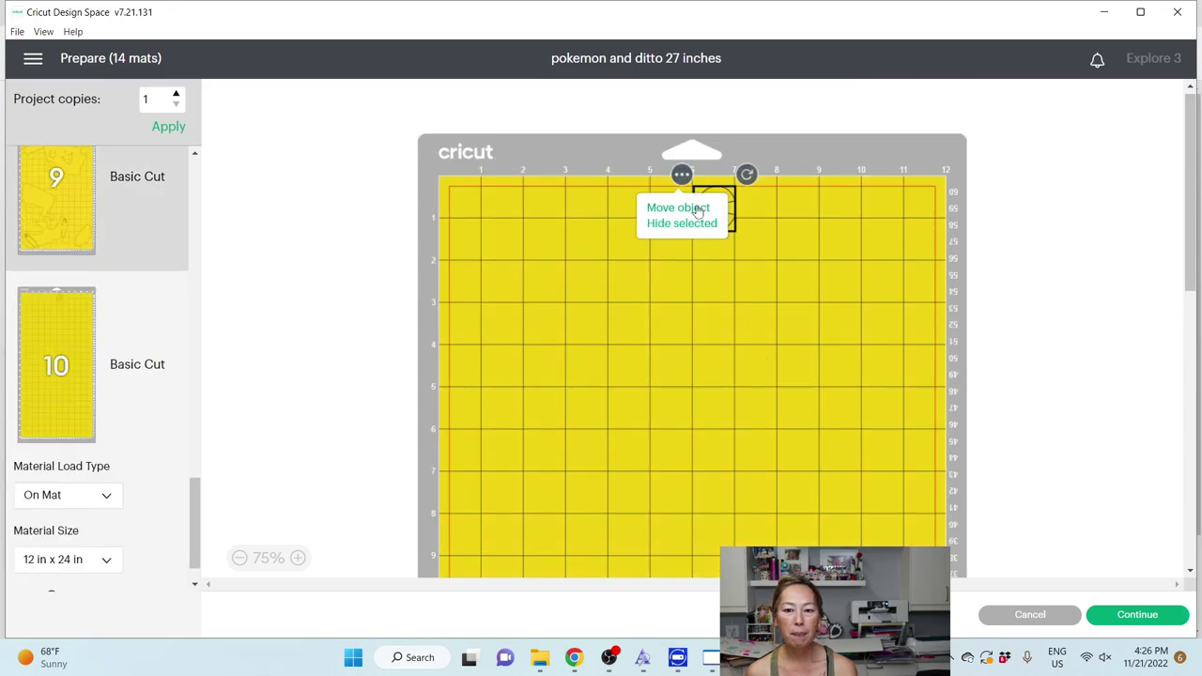
{"action": "left_click", "coordinate": [696, 211]}
{"action": "left_click", "coordinate": [486, 385]}
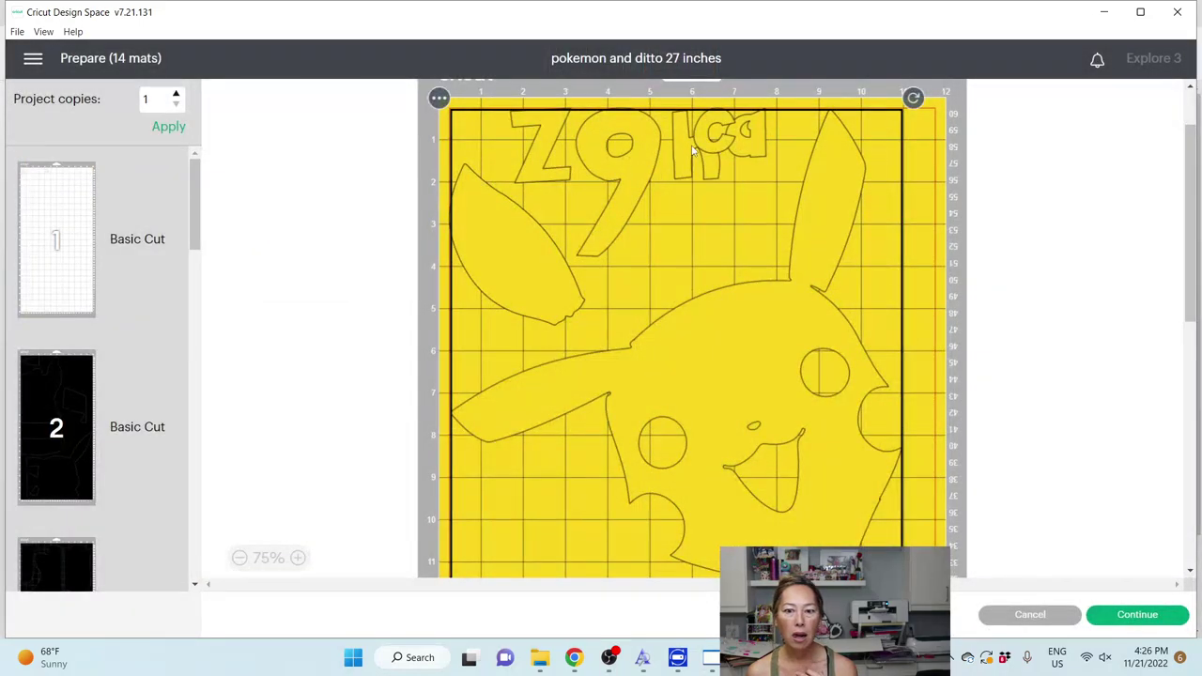
{"action": "left_click_drag", "start_coordinate": [693, 151], "coordinate": [776, 155]}
Step: Move the rounded piece from mat 9's lower-right corner to the left margin and rotate it to fit between tail and legs
{"action": "scroll", "coordinate": [741, 236], "scroll_direction": "down", "scroll_amount": 6}
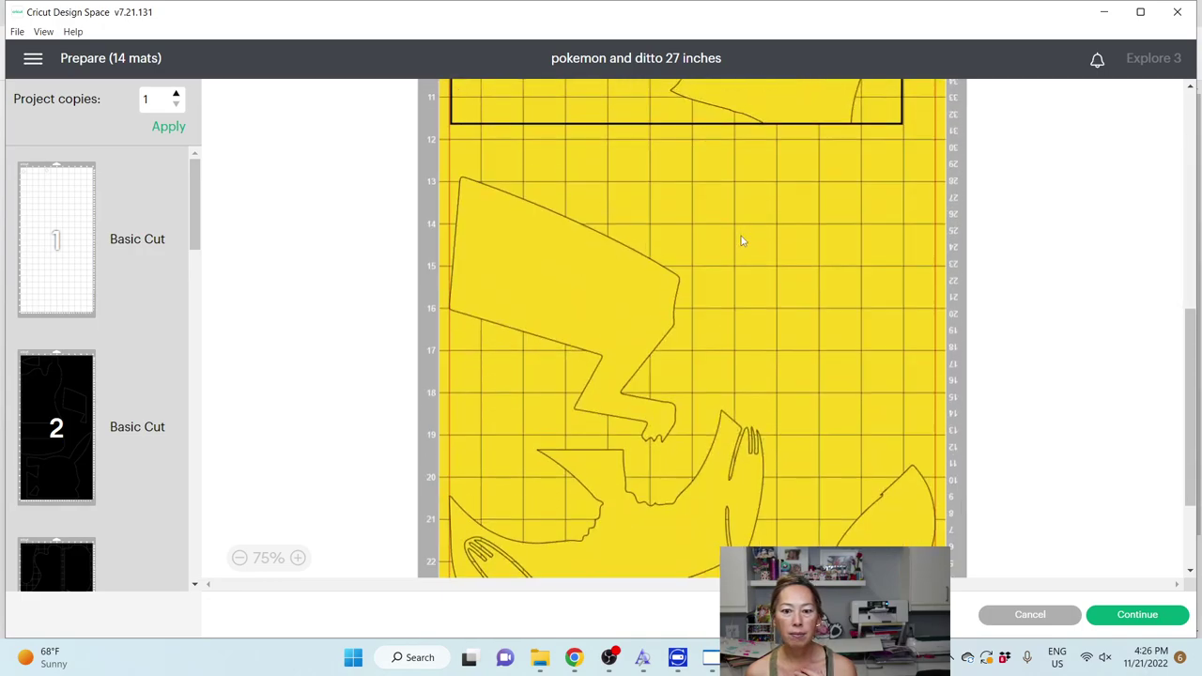
{"action": "left_click_drag", "start_coordinate": [895, 379], "coordinate": [507, 259]}
{"action": "left_click_drag", "start_coordinate": [578, 185], "coordinate": [517, 392]}
{"action": "left_click_drag", "start_coordinate": [528, 275], "coordinate": [520, 272]}
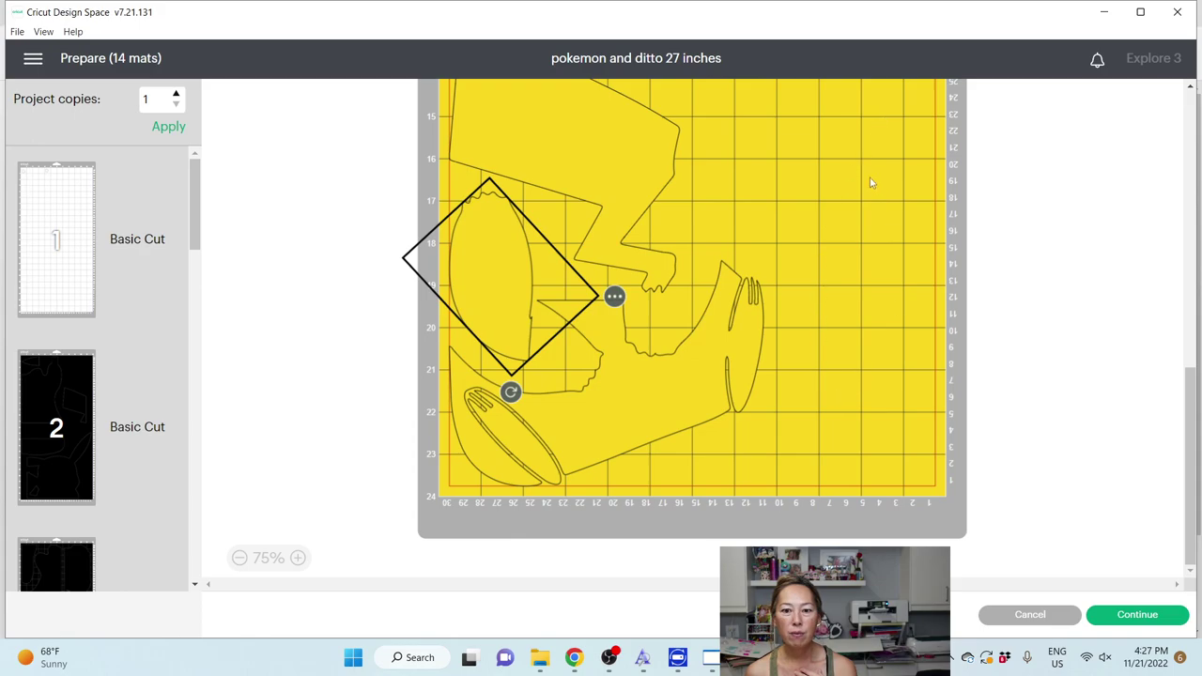
Step: Rotate the Pikachu head clockwise until upright, shift it up, and move the leaf-shaped piece off its left ear
{"action": "scroll", "coordinate": [870, 182], "scroll_direction": "up", "scroll_amount": 10}
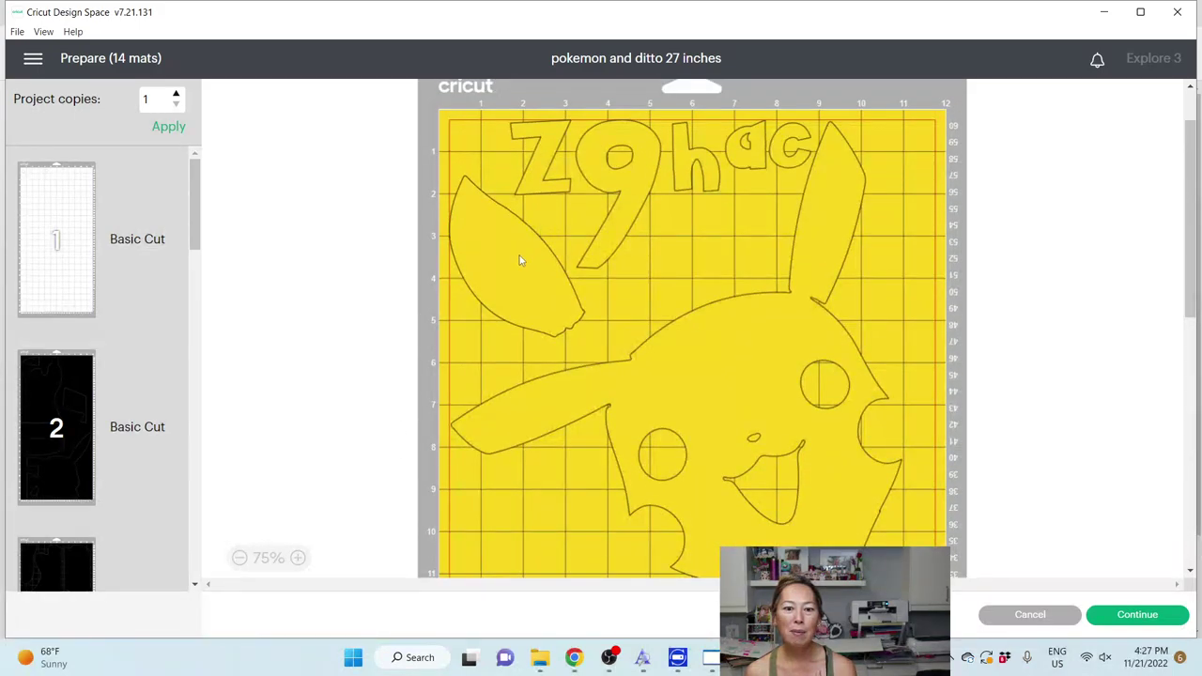
{"action": "left_click", "coordinate": [858, 176]}
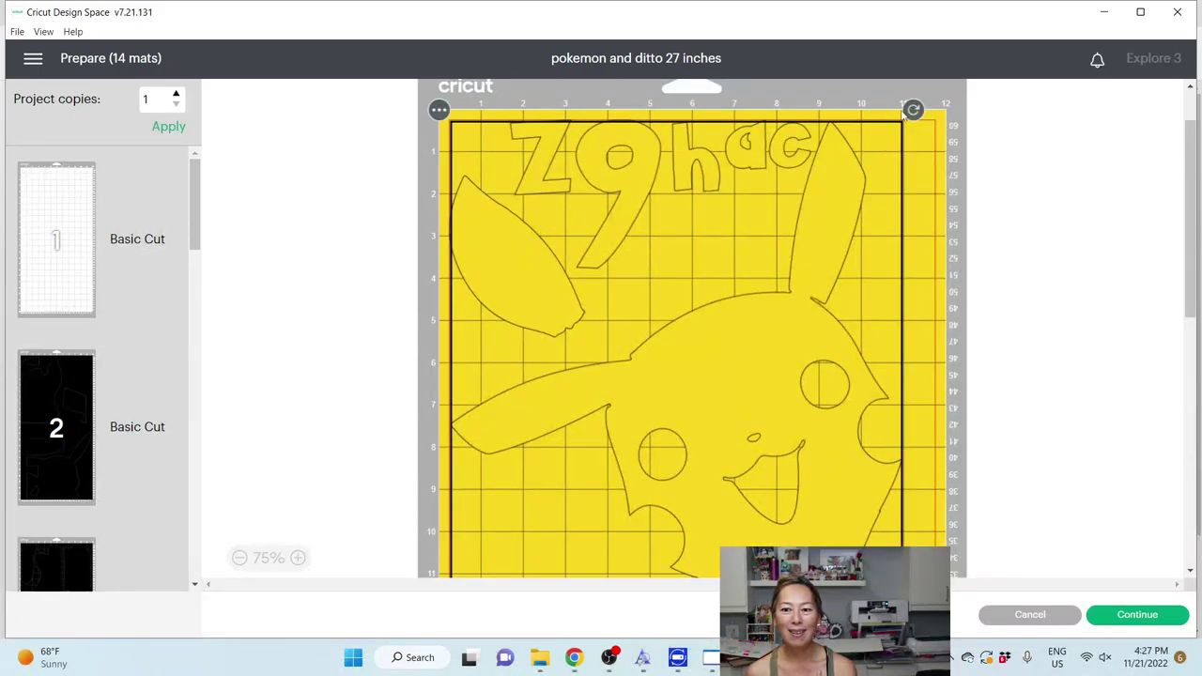
{"action": "left_click_drag", "start_coordinate": [913, 107], "coordinate": [977, 236]}
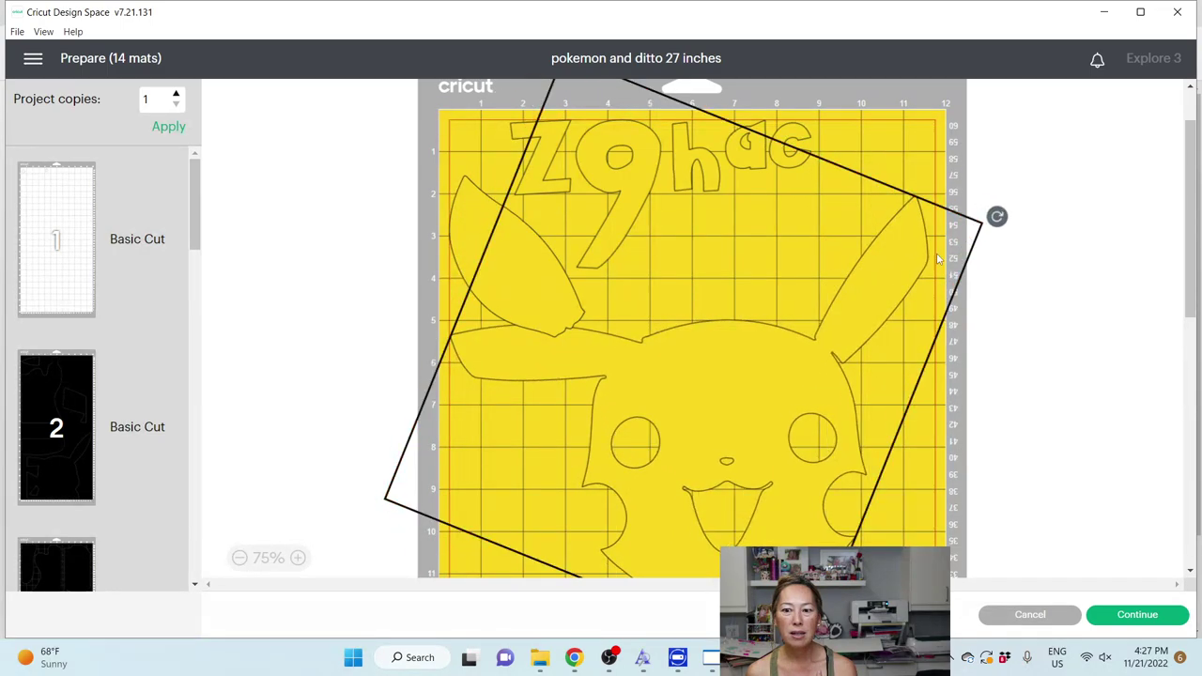
{"action": "left_click_drag", "start_coordinate": [870, 308], "coordinate": [882, 258]}
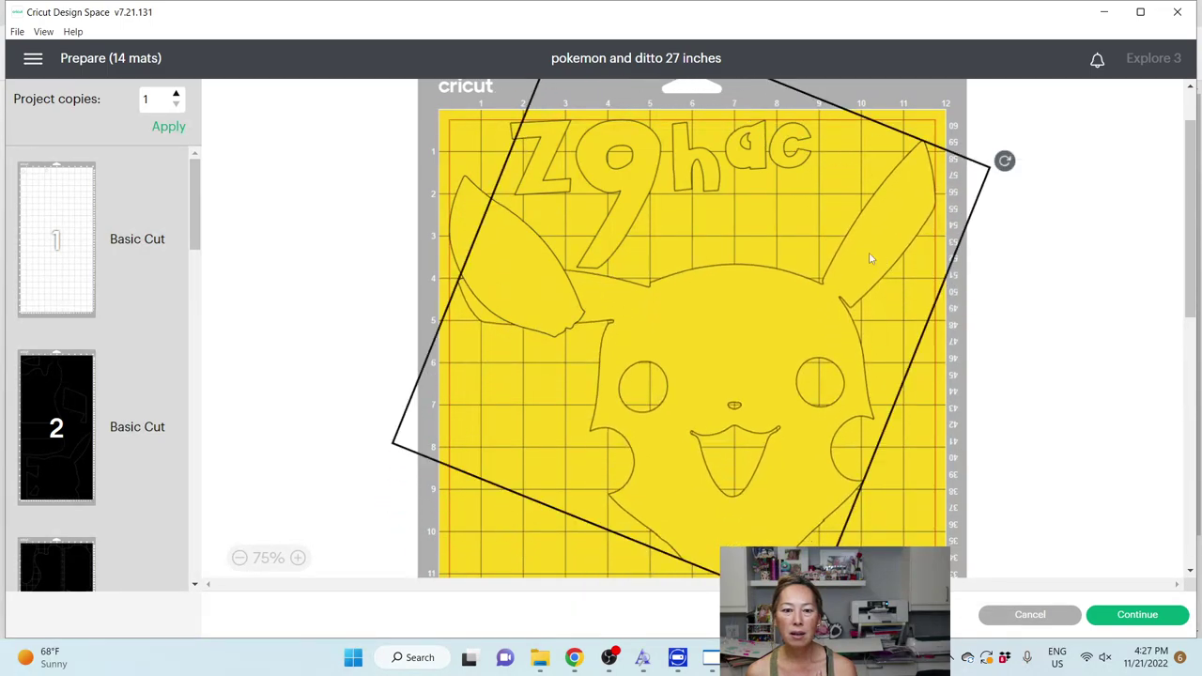
{"action": "left_click", "coordinate": [526, 272]}
{"action": "left_click_drag", "start_coordinate": [526, 271], "coordinate": [757, 281]}
Step: Regroup the letters h, a and c around the Z in mat 9's upper-left corner, and rotate the leaf-shaped piece into the gap right of the 9
{"action": "left_click_drag", "start_coordinate": [697, 144], "coordinate": [472, 143]}
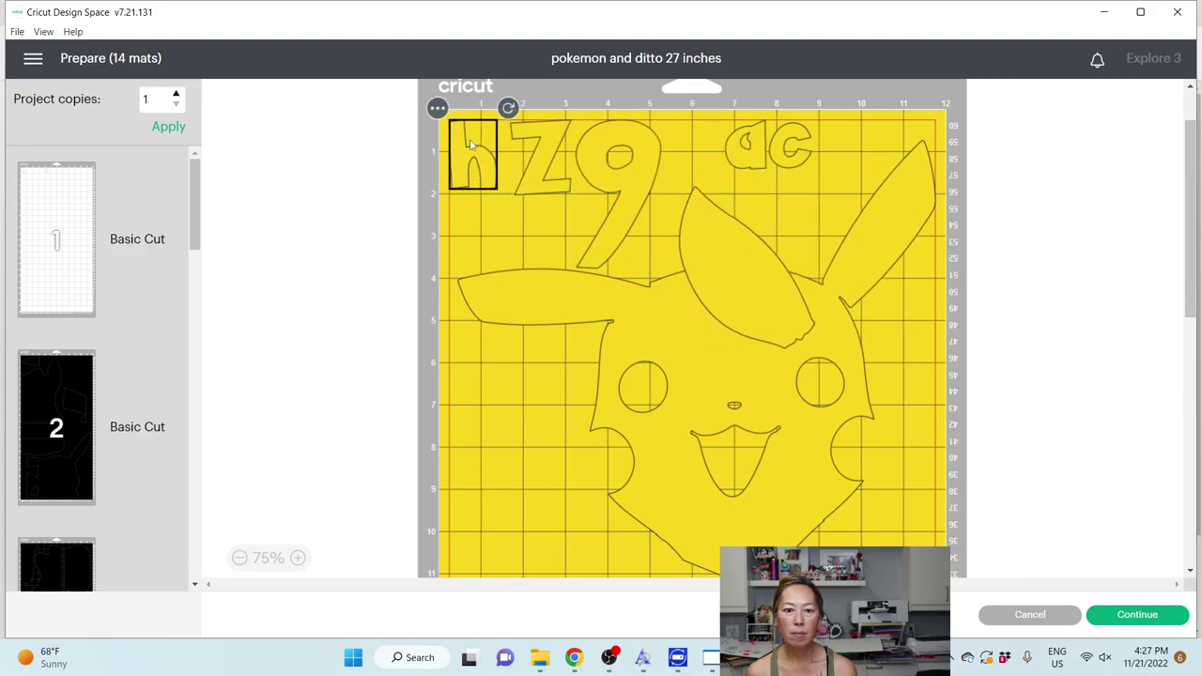
{"action": "left_click_drag", "start_coordinate": [737, 155], "coordinate": [463, 241]}
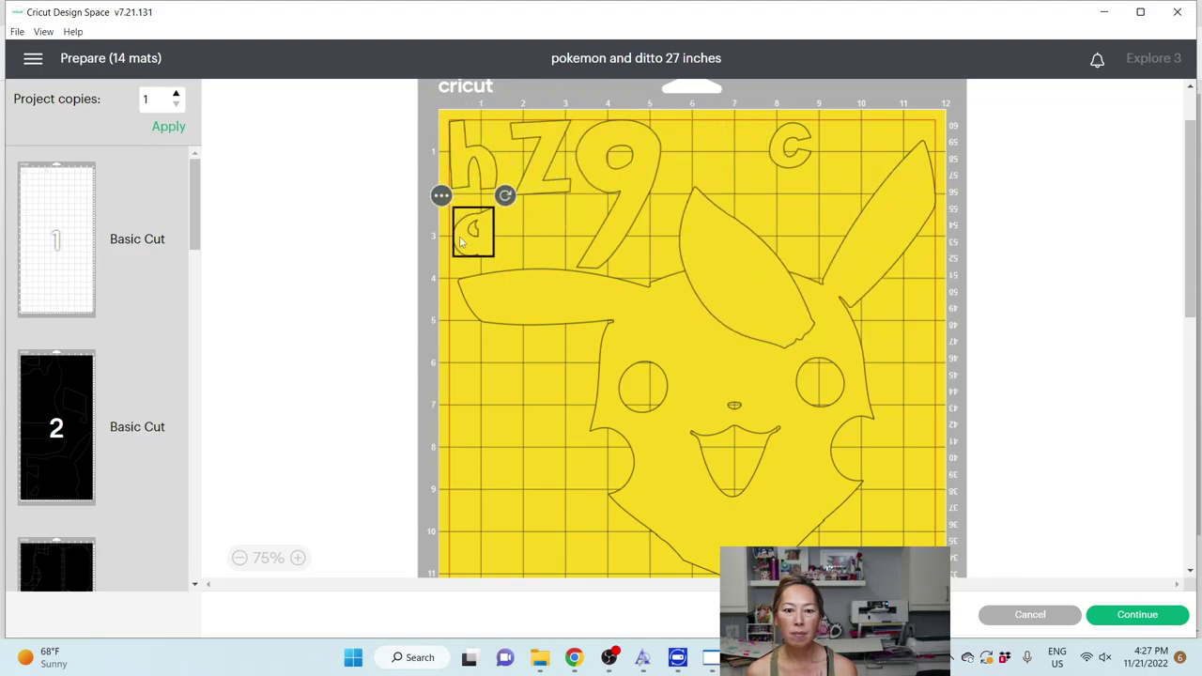
{"action": "left_click", "coordinate": [796, 153]}
{"action": "left_click_drag", "start_coordinate": [534, 244], "coordinate": [522, 240]}
{"action": "left_click_drag", "start_coordinate": [771, 279], "coordinate": [794, 214]}
{"action": "left_click_drag", "start_coordinate": [851, 107], "coordinate": [813, 122]}
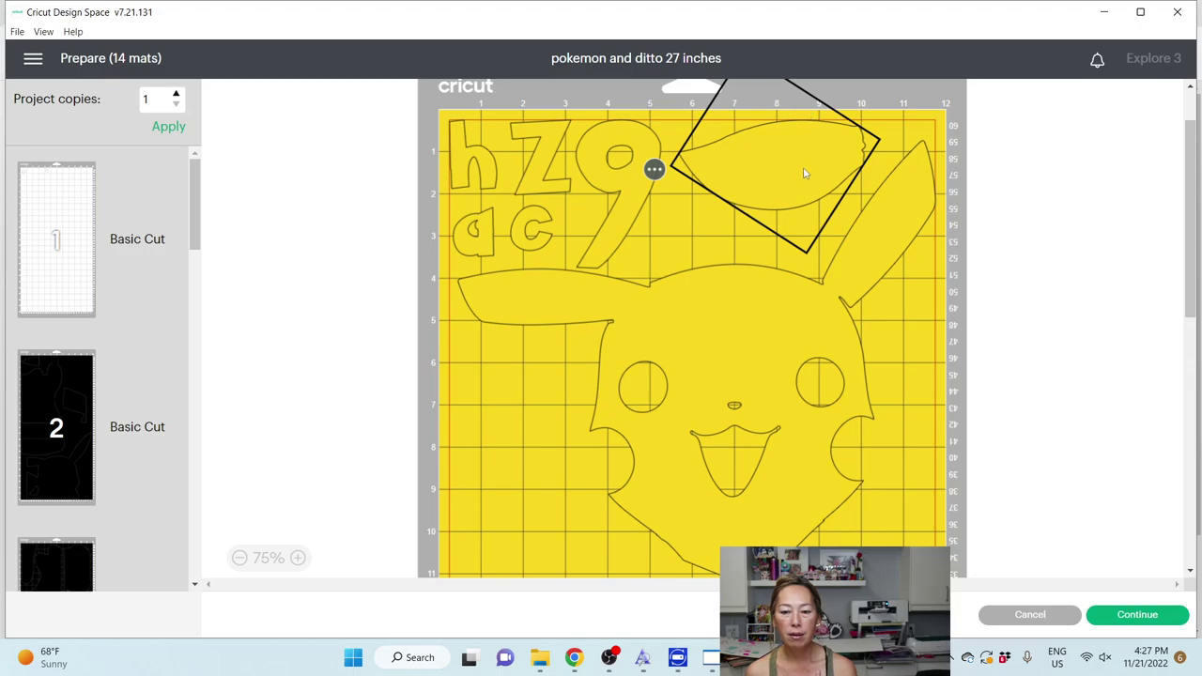
Step: Rotate Pikachu's legs piece clockwise until its base lies nearly level along mat 9's lower edge, and shift the rounded piece slightly right
{"action": "scroll", "coordinate": [799, 171], "scroll_direction": "down", "scroll_amount": 5}
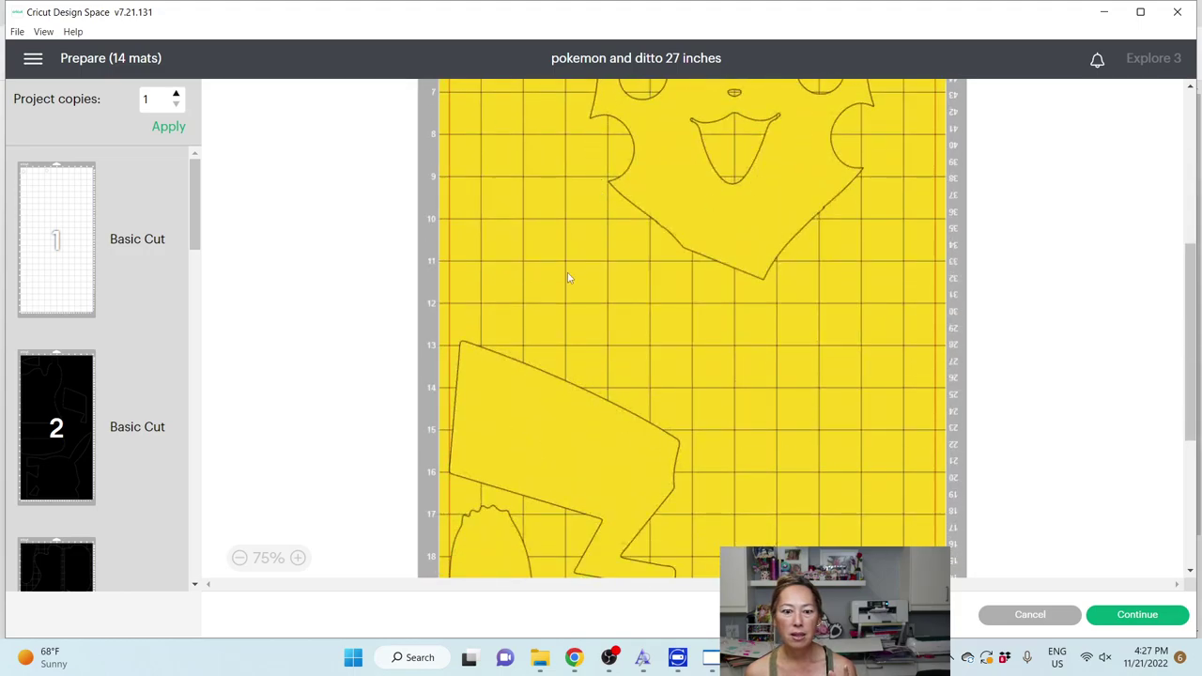
{"action": "scroll", "coordinate": [557, 240], "scroll_direction": "down", "scroll_amount": 6}
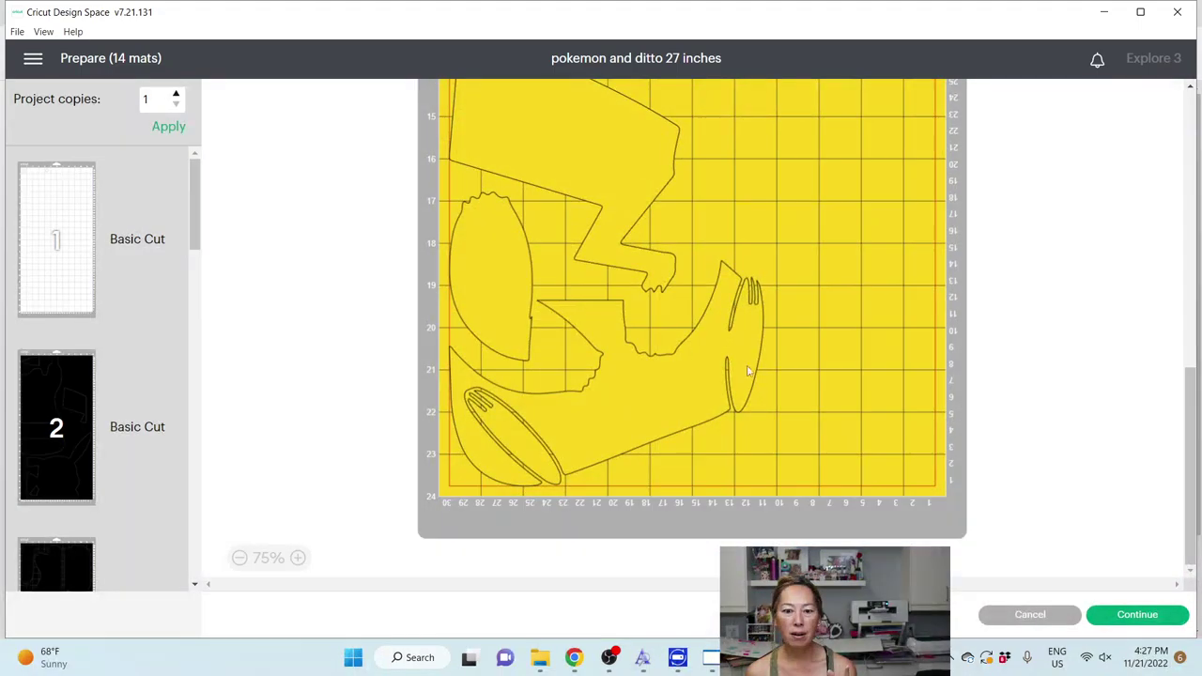
{"action": "left_click", "coordinate": [752, 371]}
{"action": "left_click_drag", "start_coordinate": [778, 251], "coordinate": [819, 349]}
{"action": "left_click", "coordinate": [485, 234]}
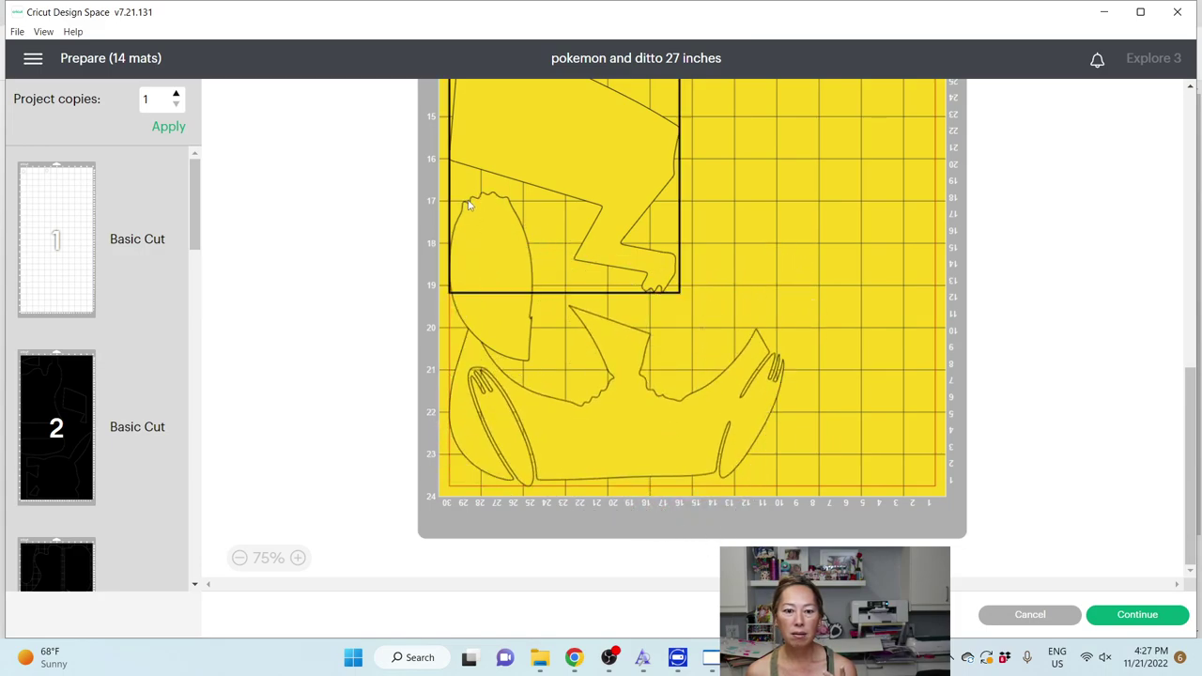
{"action": "left_click", "coordinate": [510, 316]}
{"action": "left_click_drag", "start_coordinate": [510, 316], "coordinate": [531, 317]}
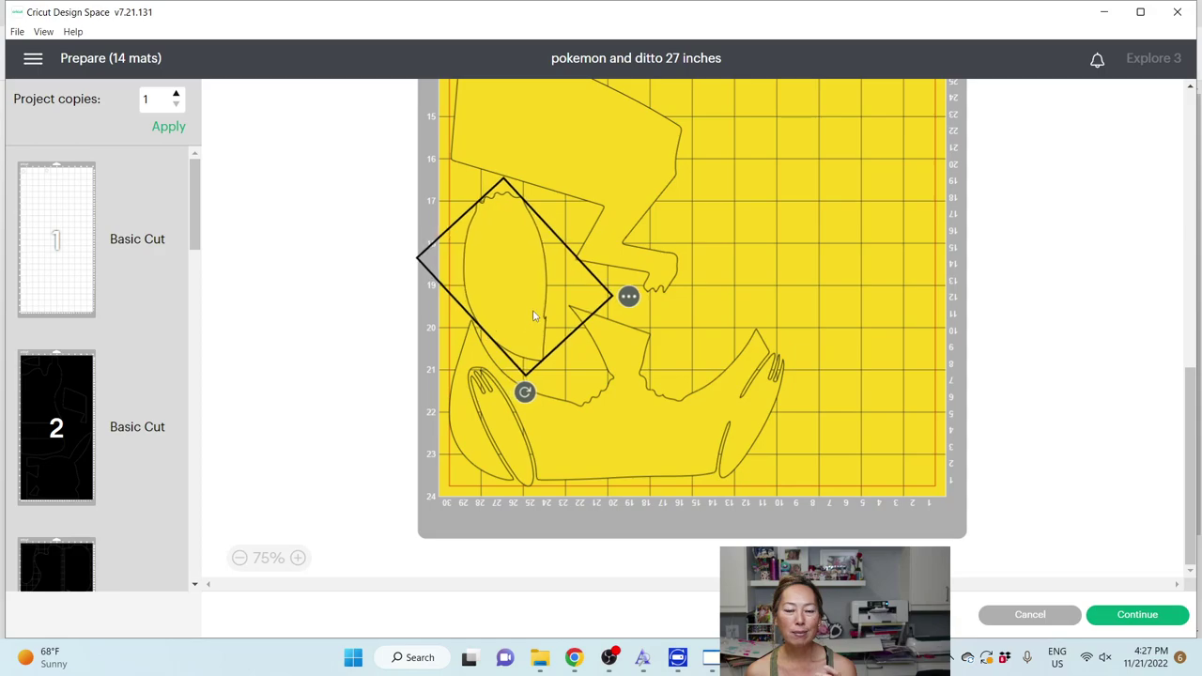
{"action": "scroll", "coordinate": [614, 250], "scroll_direction": "up", "scroll_amount": 5}
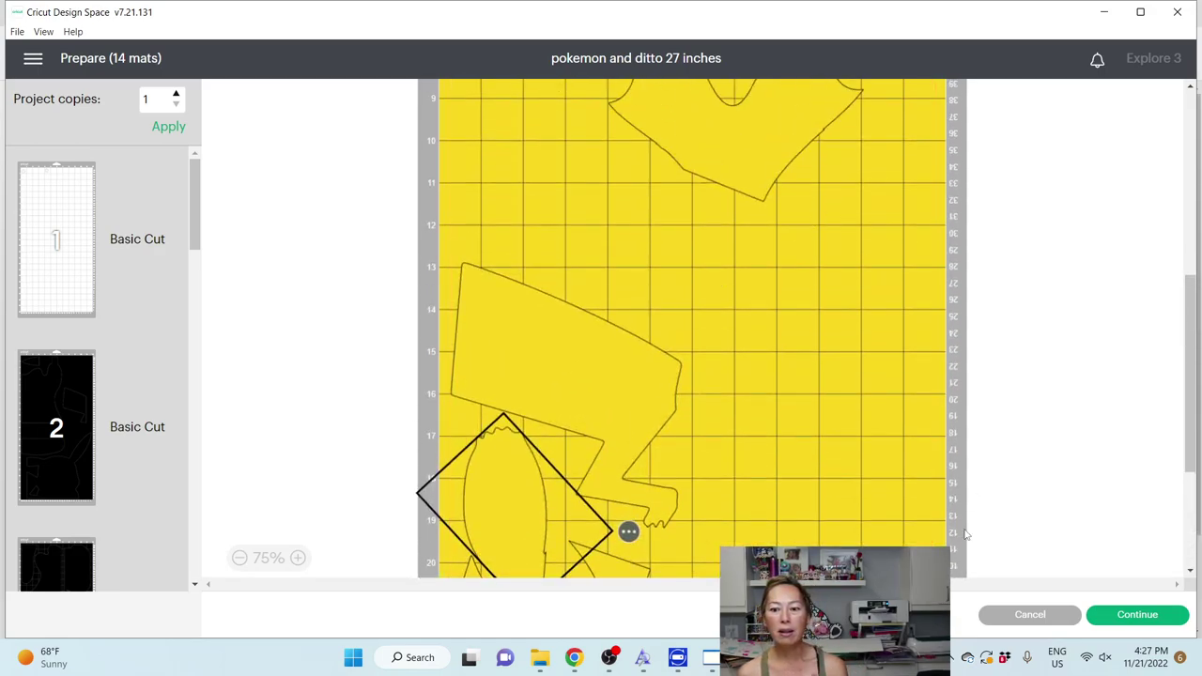
{"action": "scroll", "coordinate": [63, 325], "scroll_direction": "down", "scroll_amount": 15}
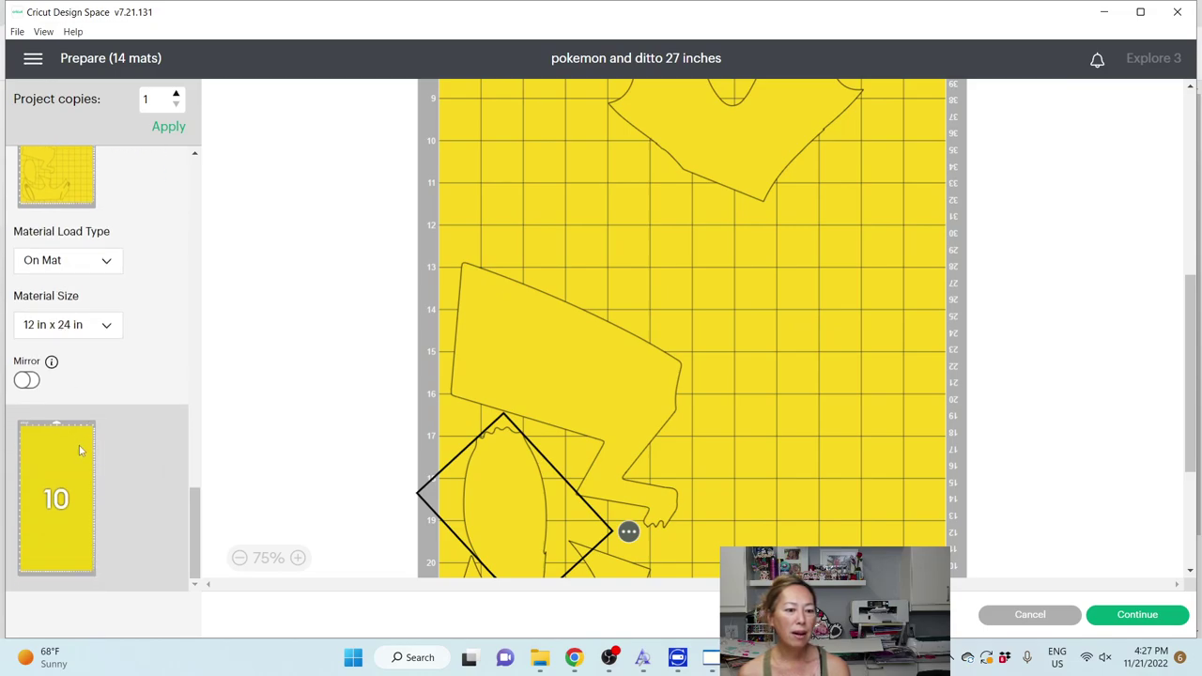
{"action": "scroll", "coordinate": [66, 399], "scroll_direction": "up", "scroll_amount": 15}
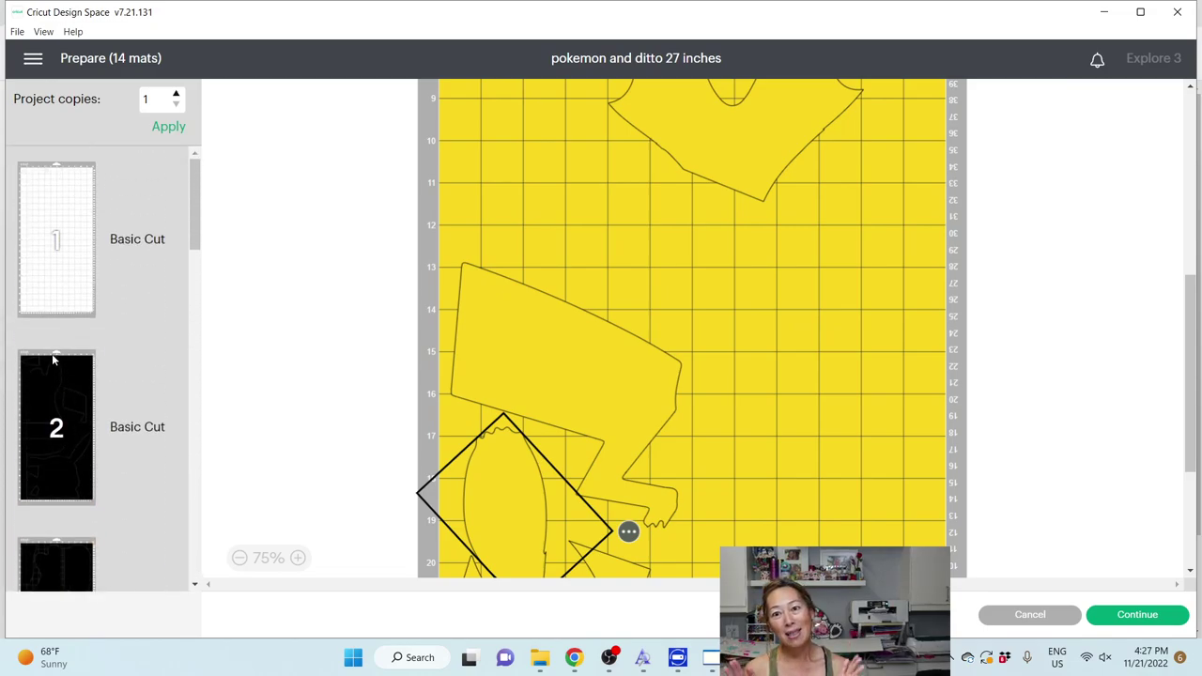